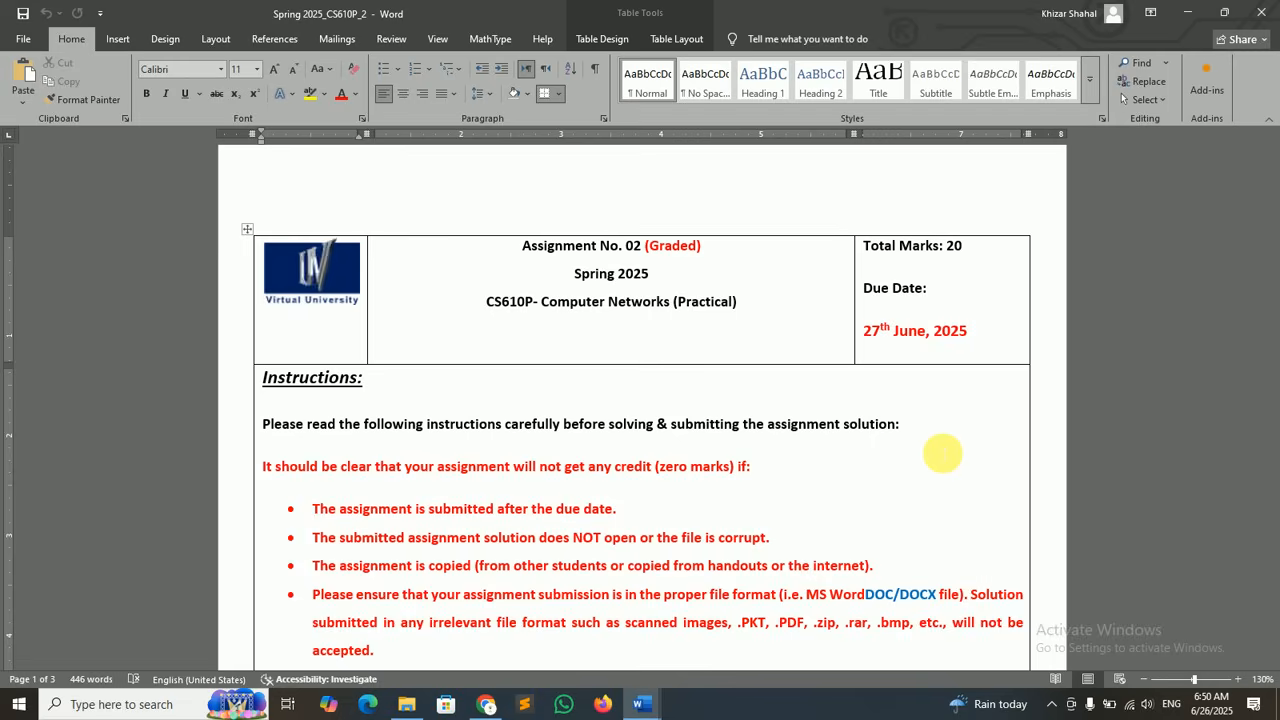
- Read the CS610P Assignment No. 02 instructions and objectives down to the end of the first page, and minimize the document
click(600, 471)
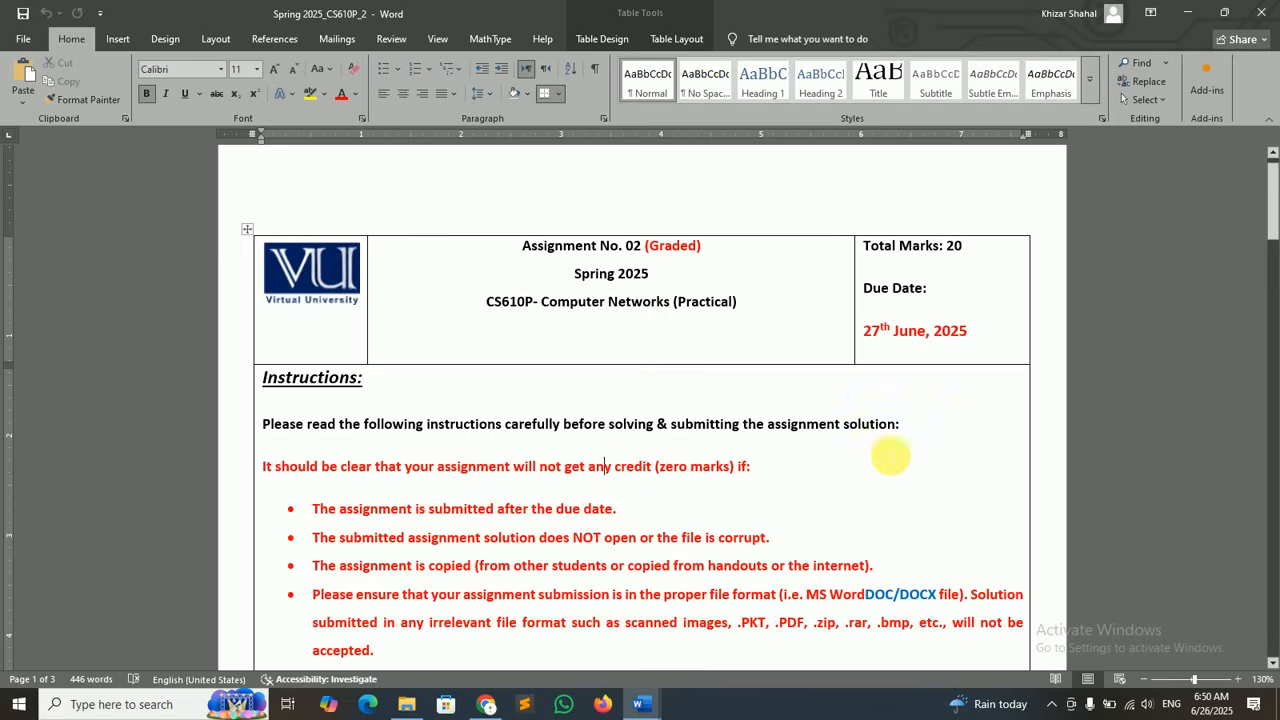
drag(1272, 186, 1271, 288)
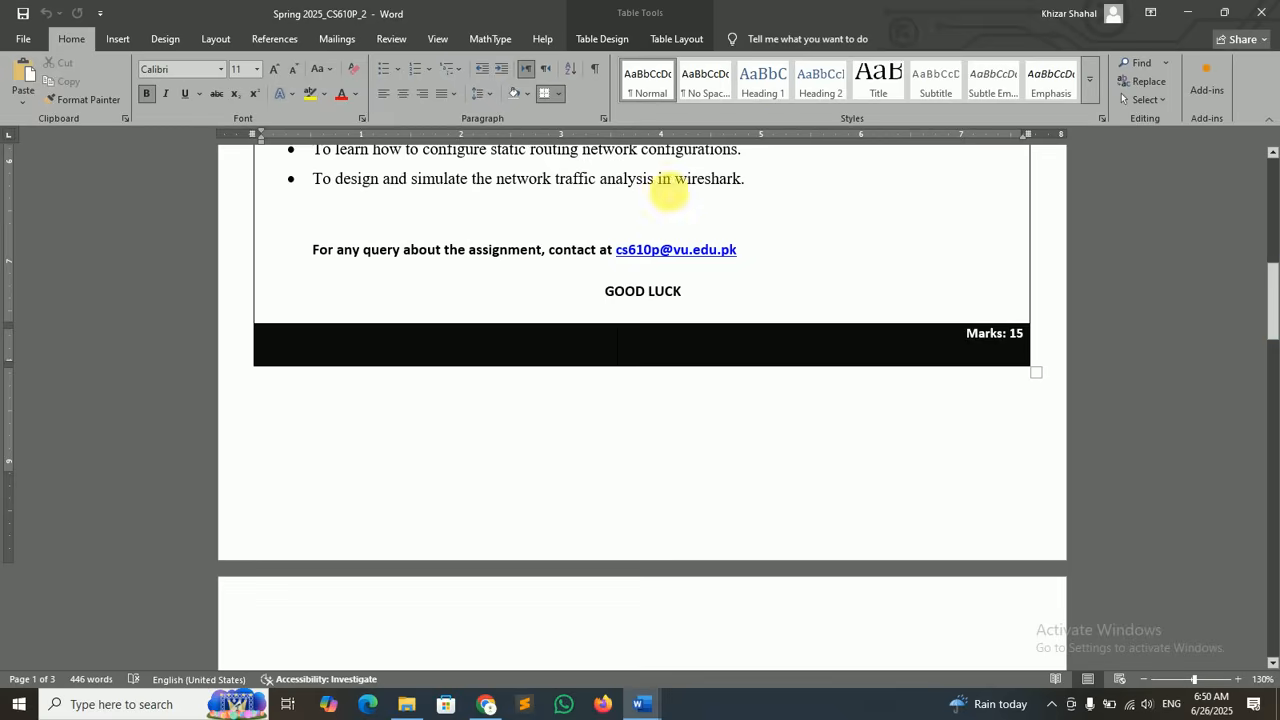
click(1186, 12)
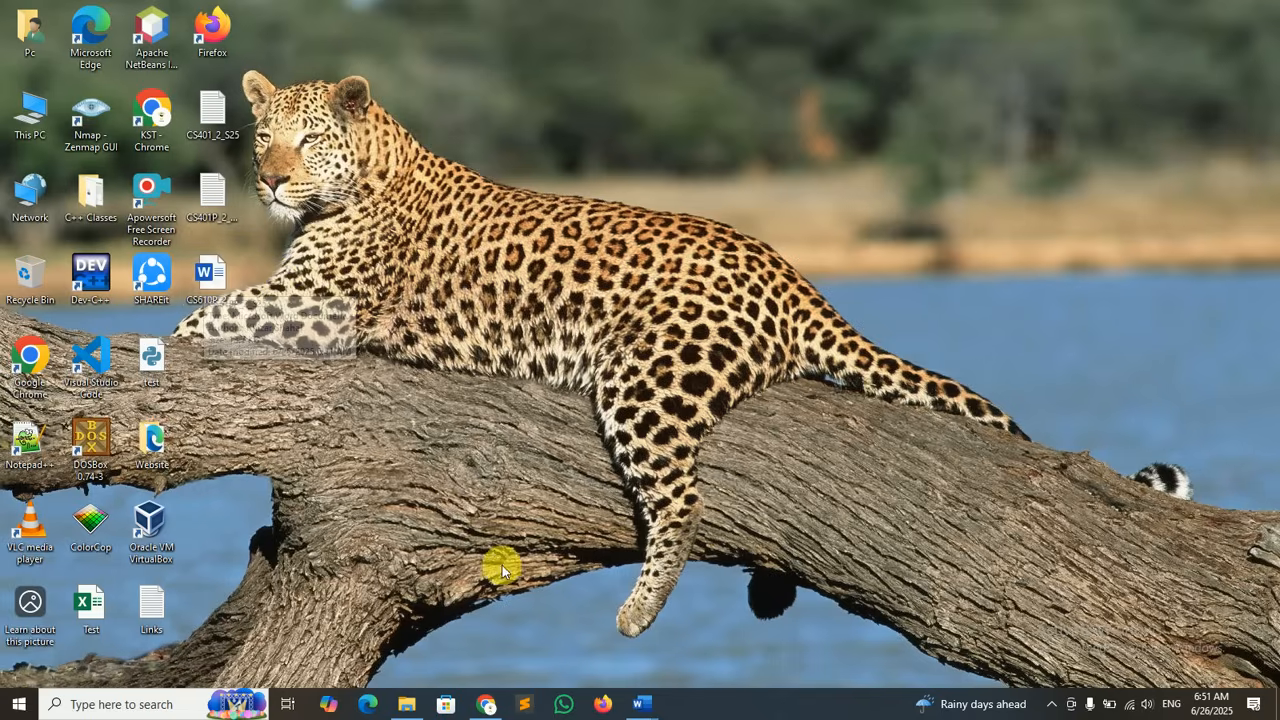
- Switch to the CS610P_2_S25 solution document and review its screenshot headings for Question # 01 and Question # 02, then minimize it
mouse_move(632, 700)
click(583, 650)
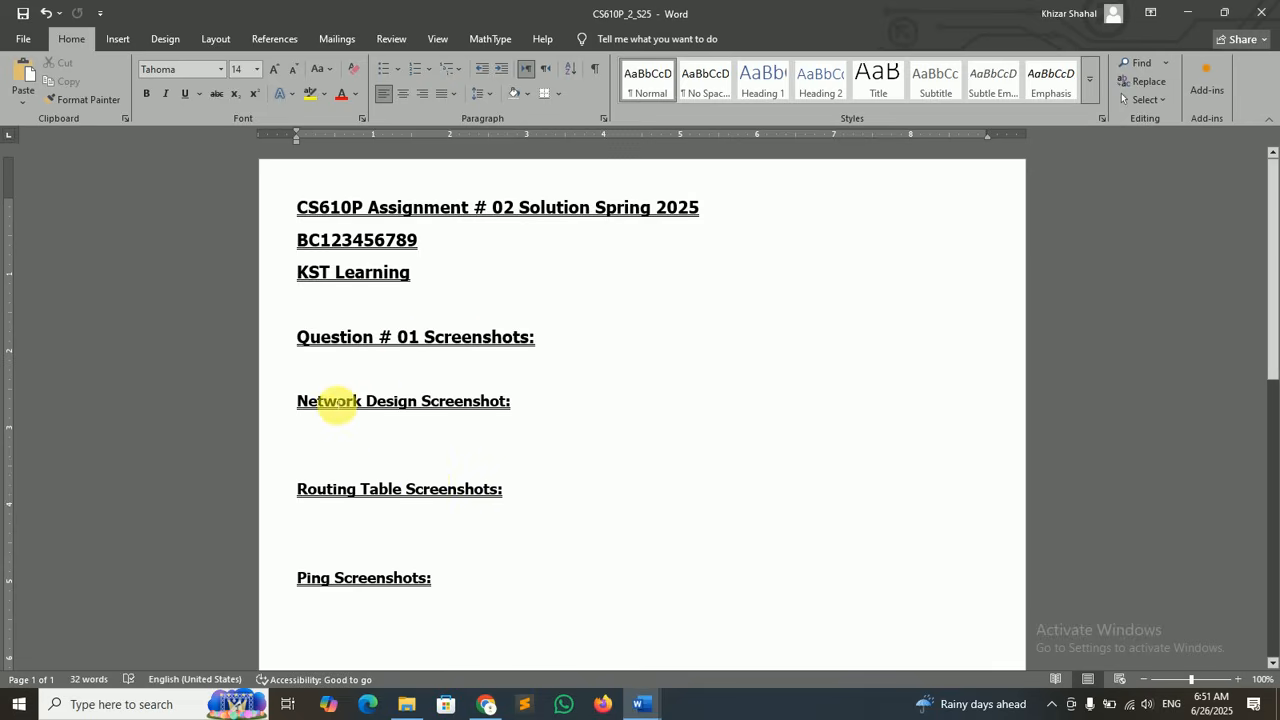
click(371, 435)
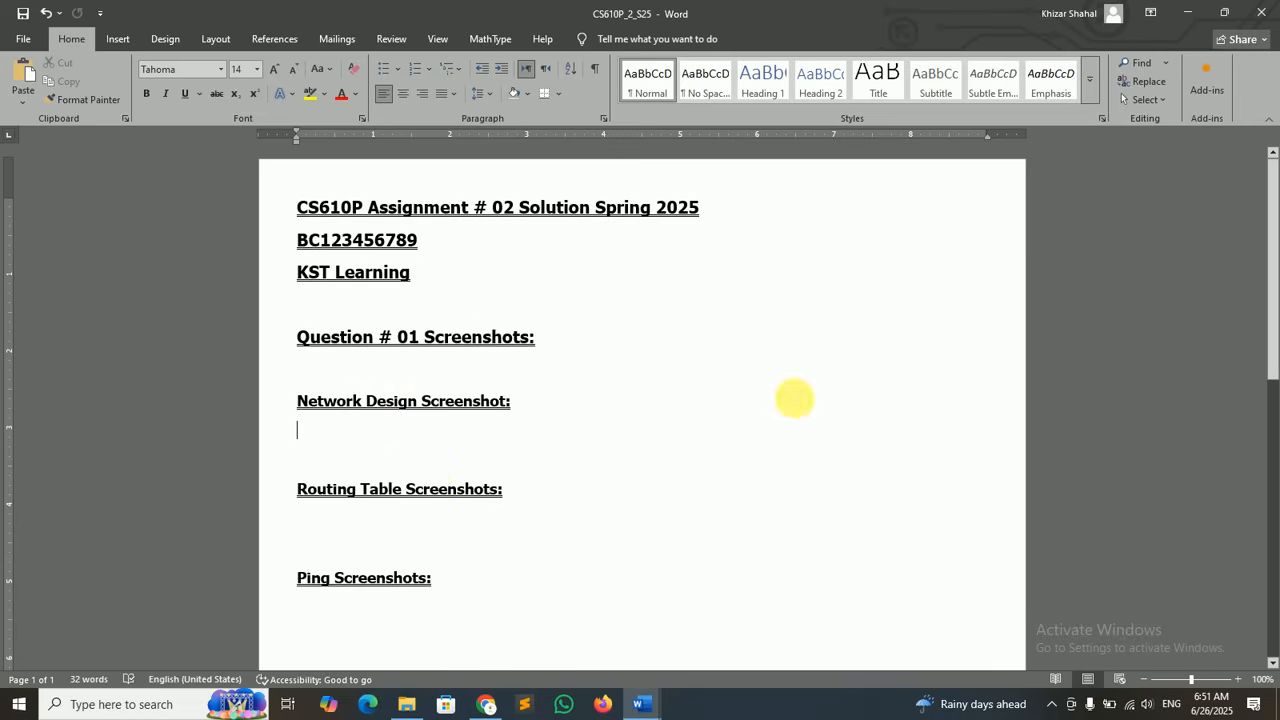
drag(1277, 291, 1275, 325)
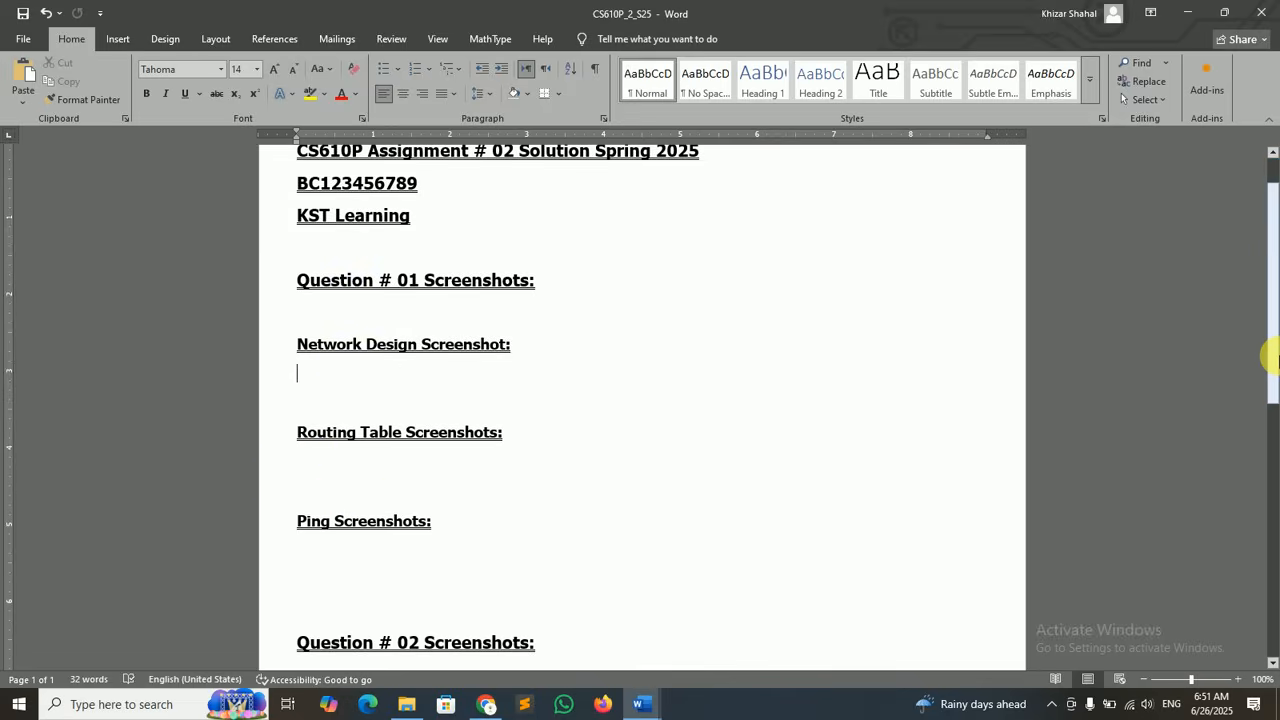
drag(1266, 349, 1272, 405)
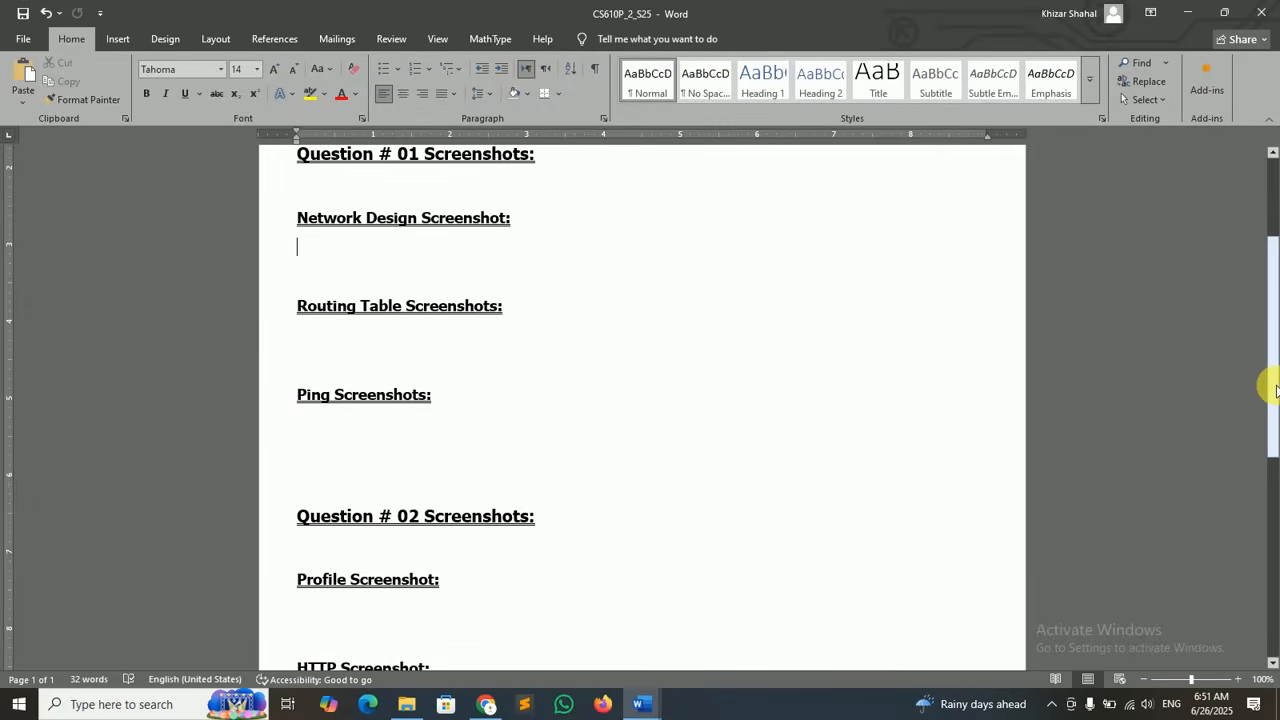
drag(1268, 373, 1272, 477)
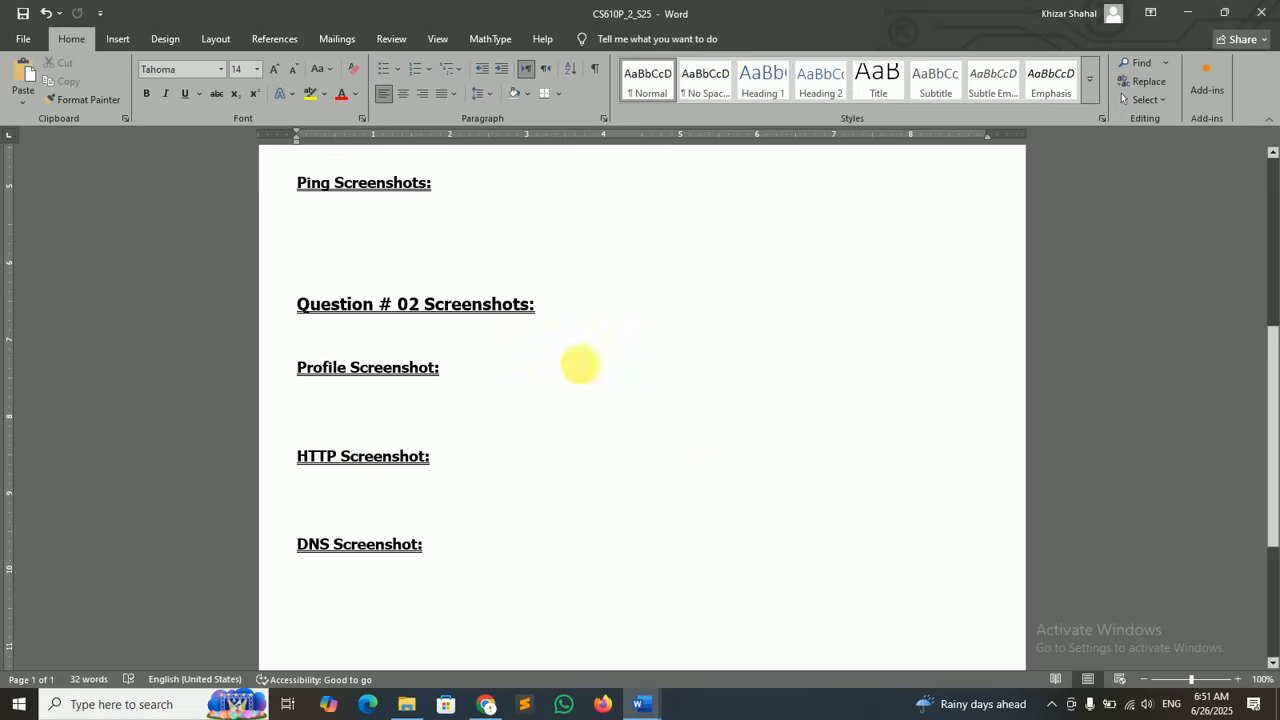
drag(1273, 518, 1266, 334)
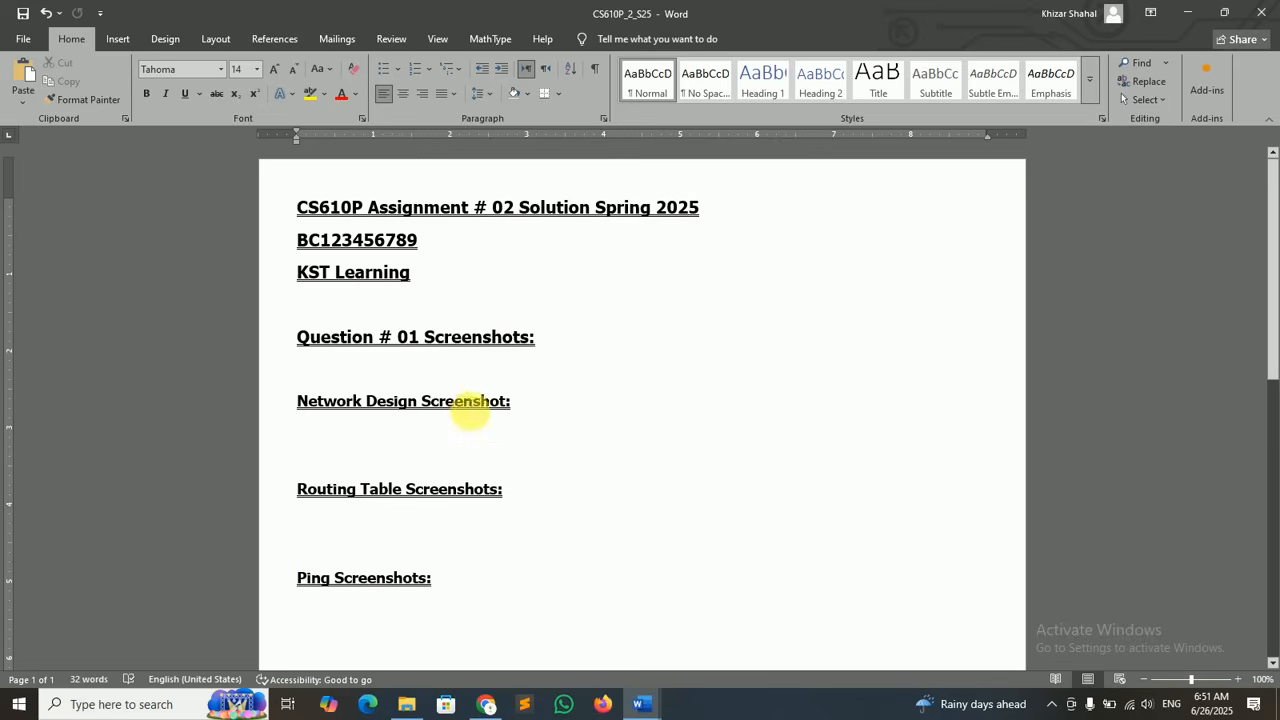
click(340, 447)
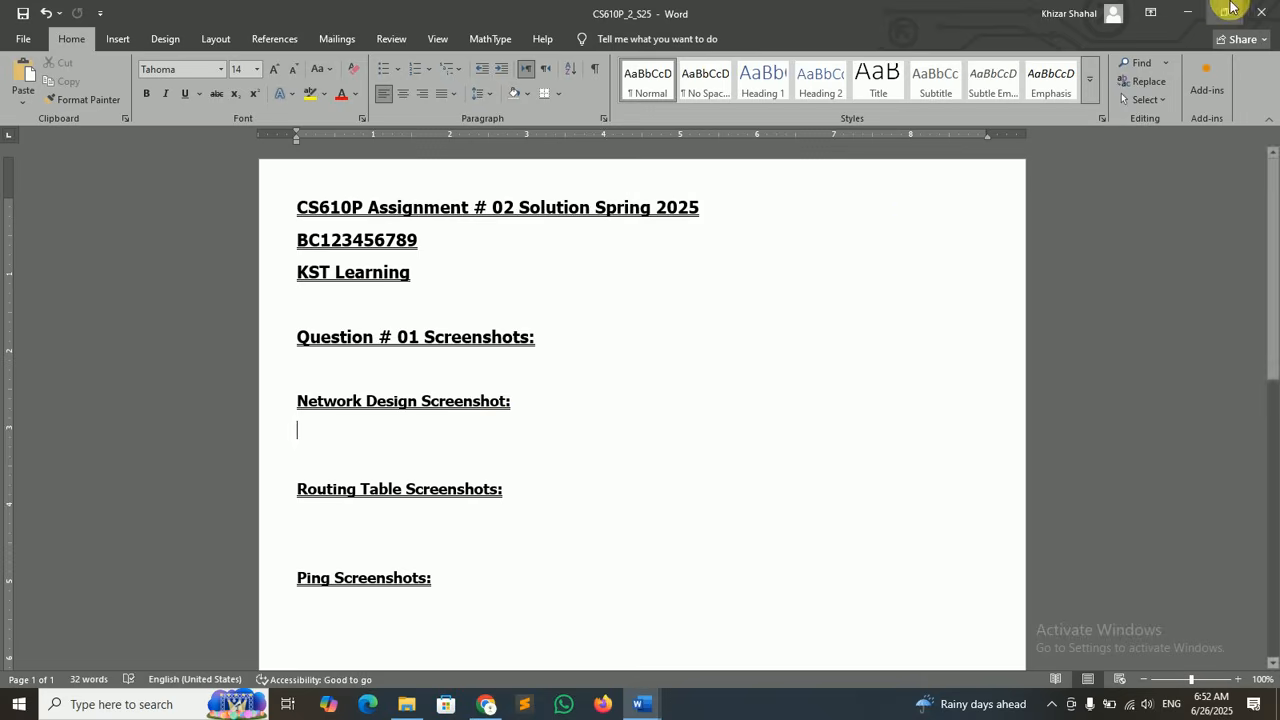
click(1188, 12)
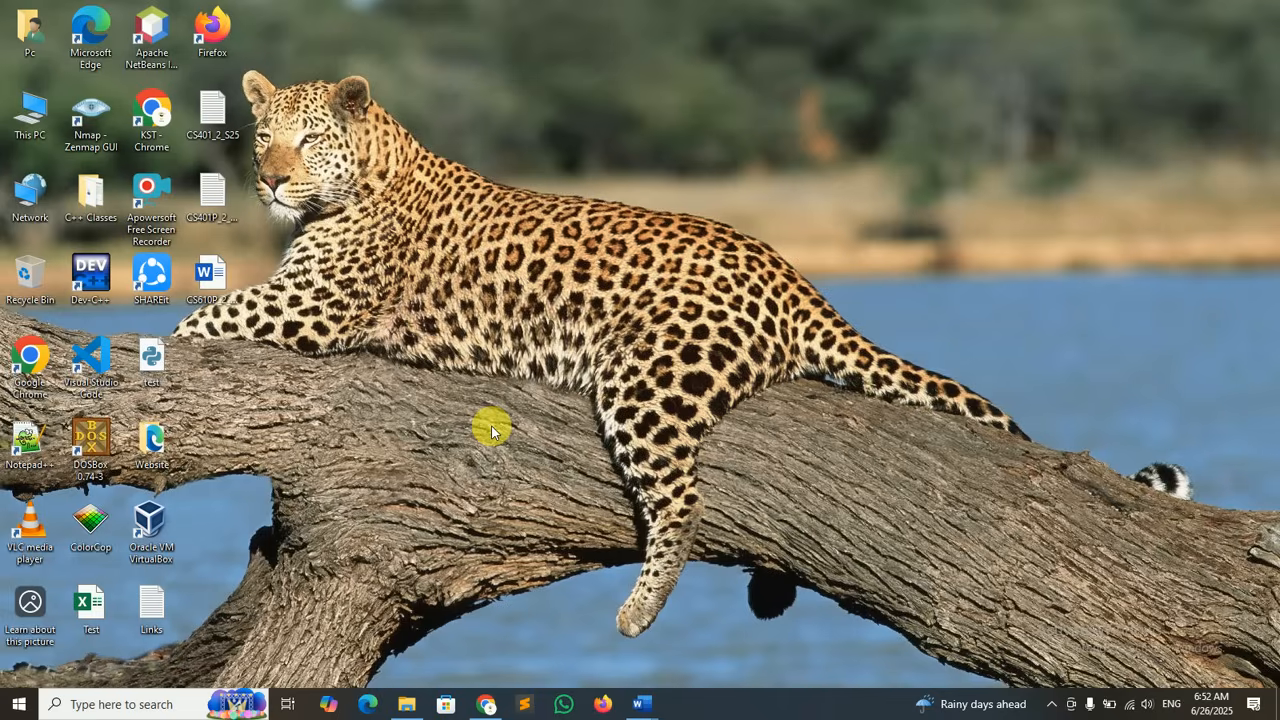
- Switch to Chrome, search for "cisco packet tracer download" and open the Networking Academy article on Cisco Packet Tracer v8.2.2
click(486, 706)
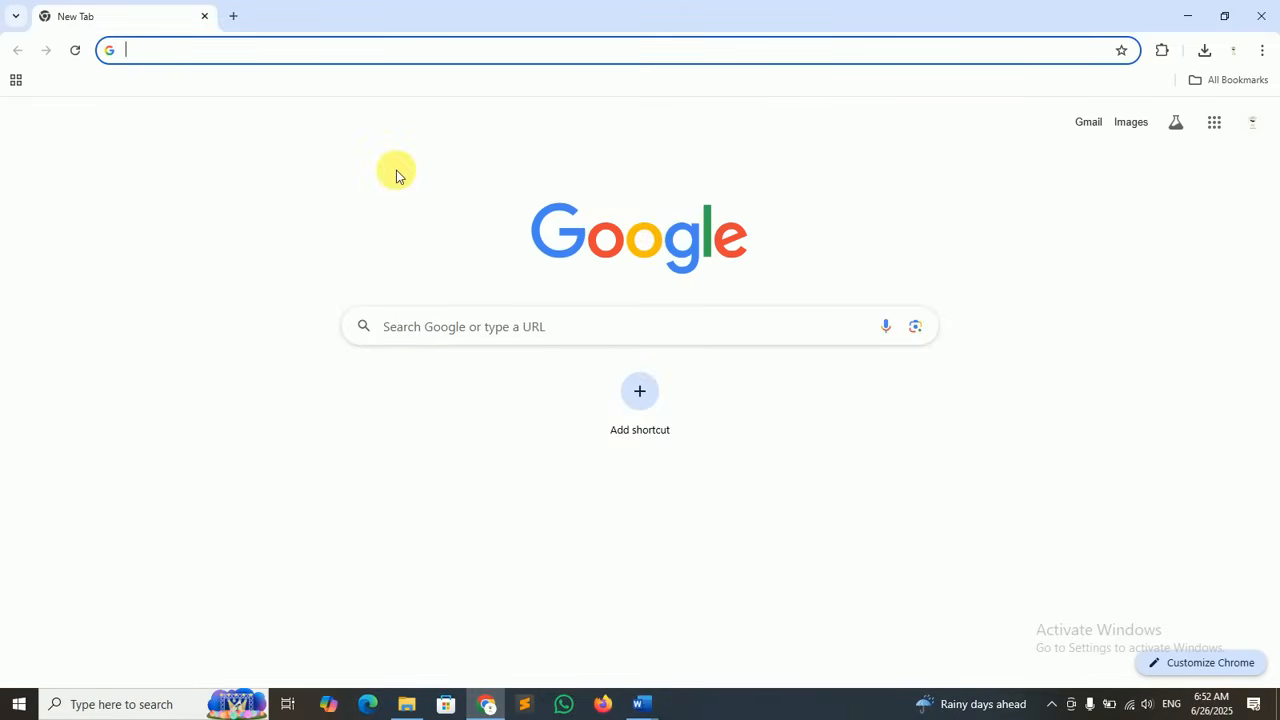
text(ciscop)
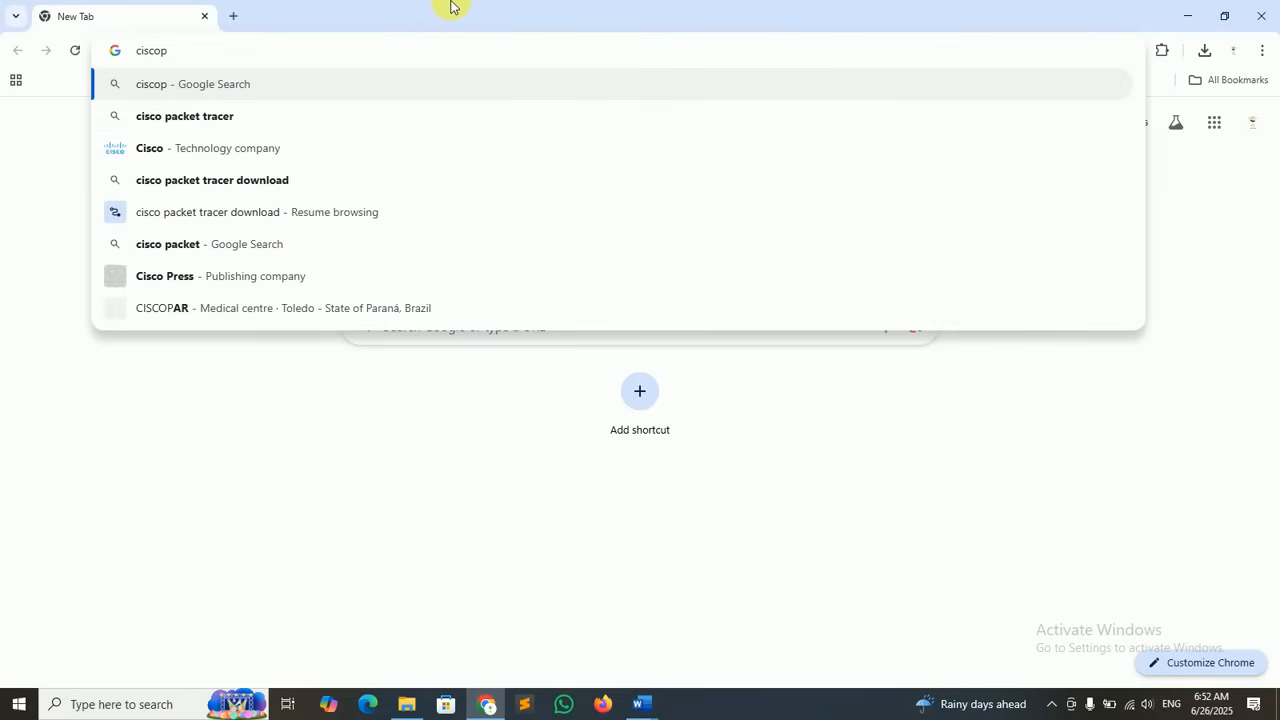
key(BackSpace)
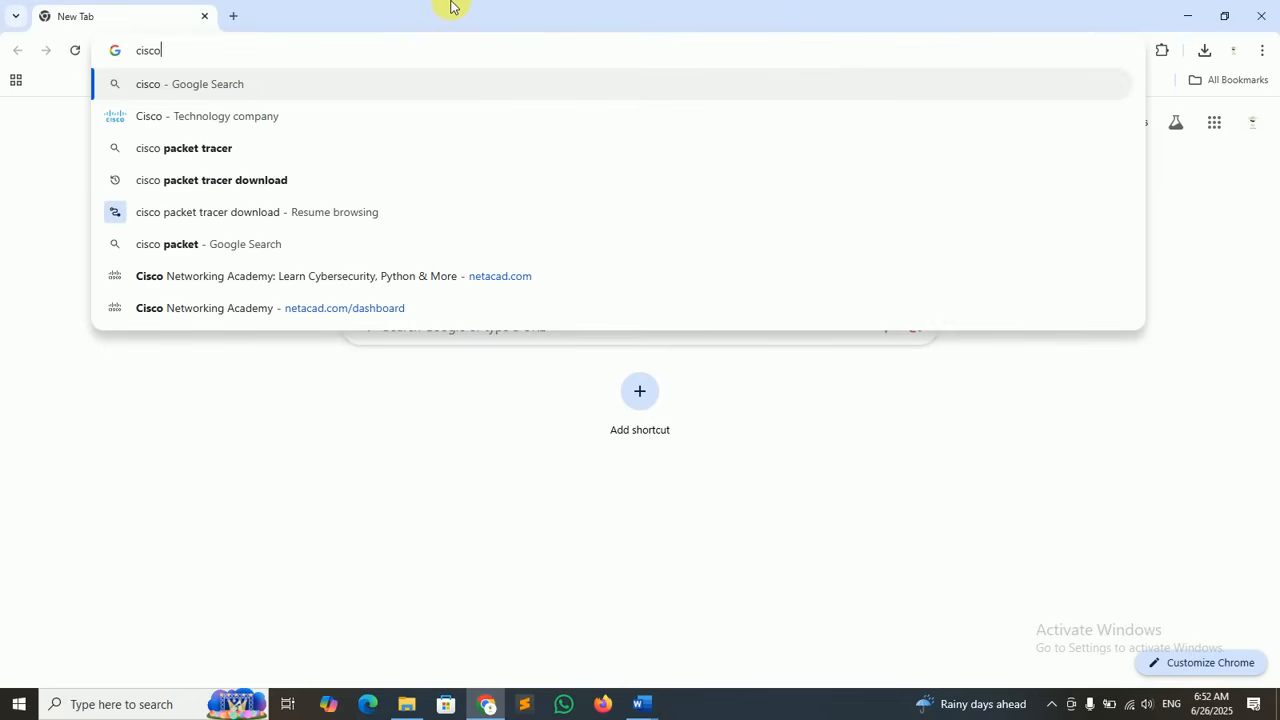
click(217, 182)
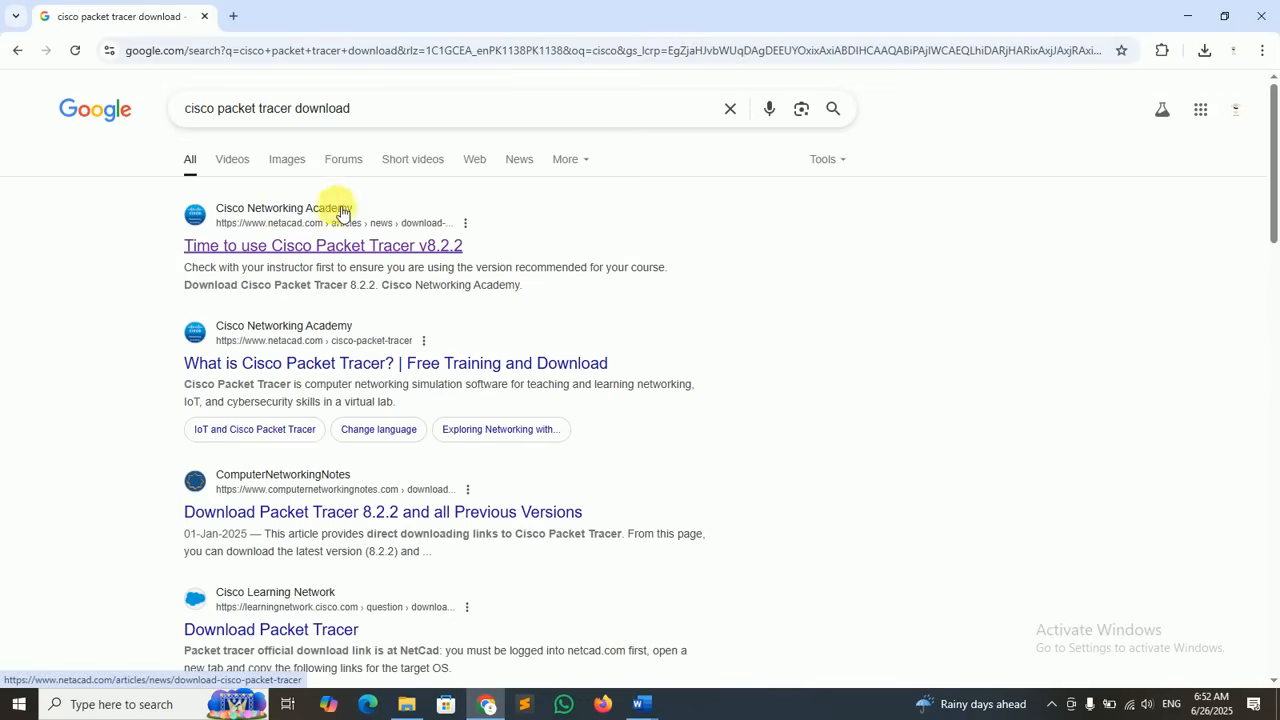
click(338, 247)
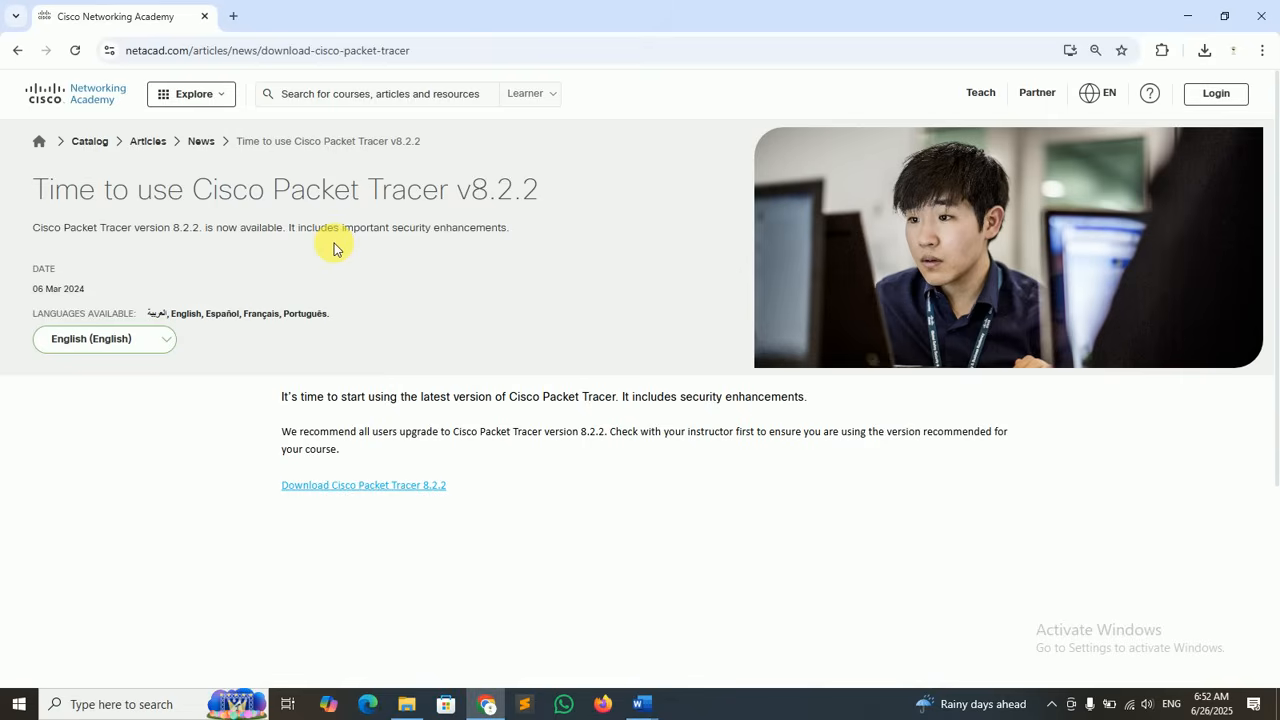
- Log in to Networking Academy with the second listed Google account and open the Cisco Packet Tracer 8.2.2 download page
click(1217, 97)
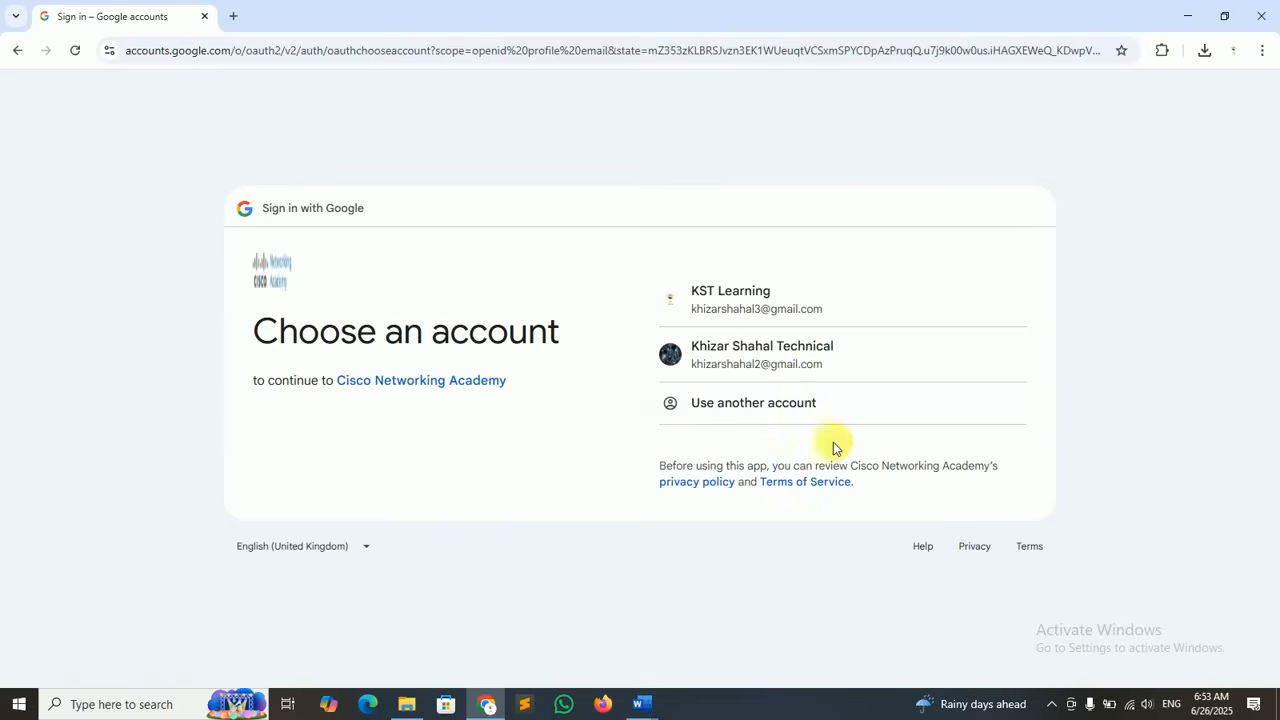
click(730, 358)
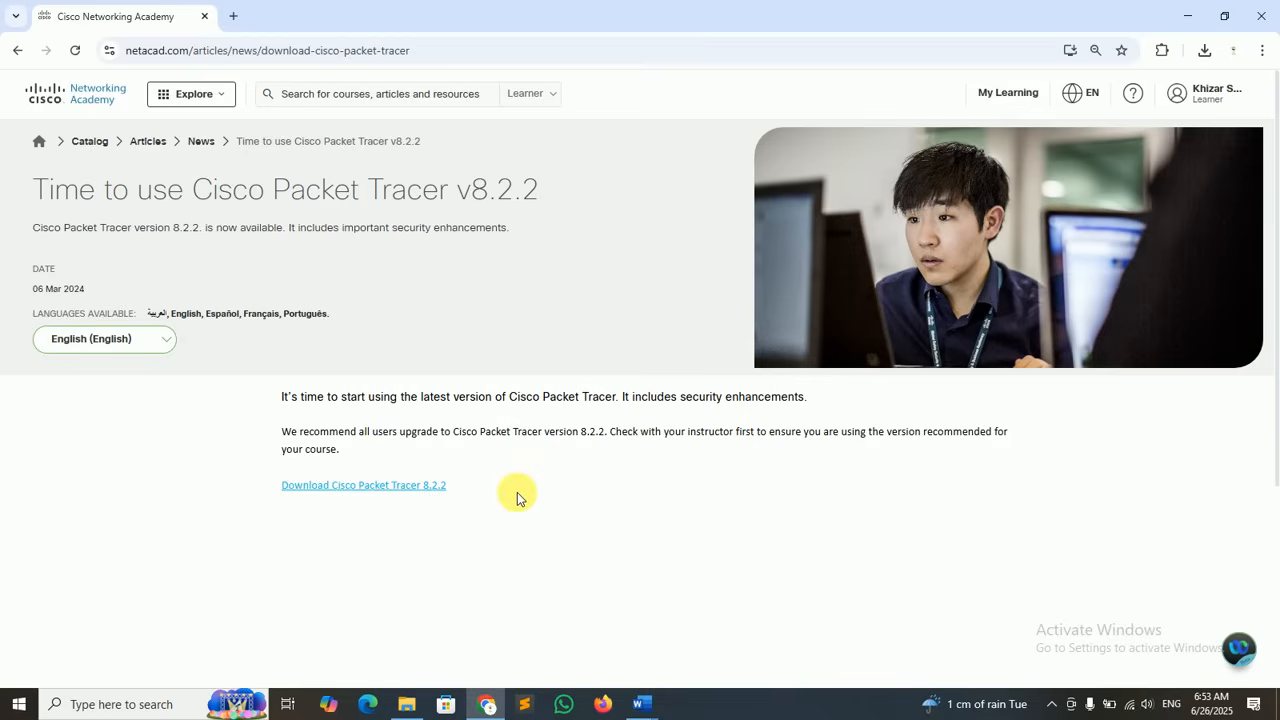
click(389, 488)
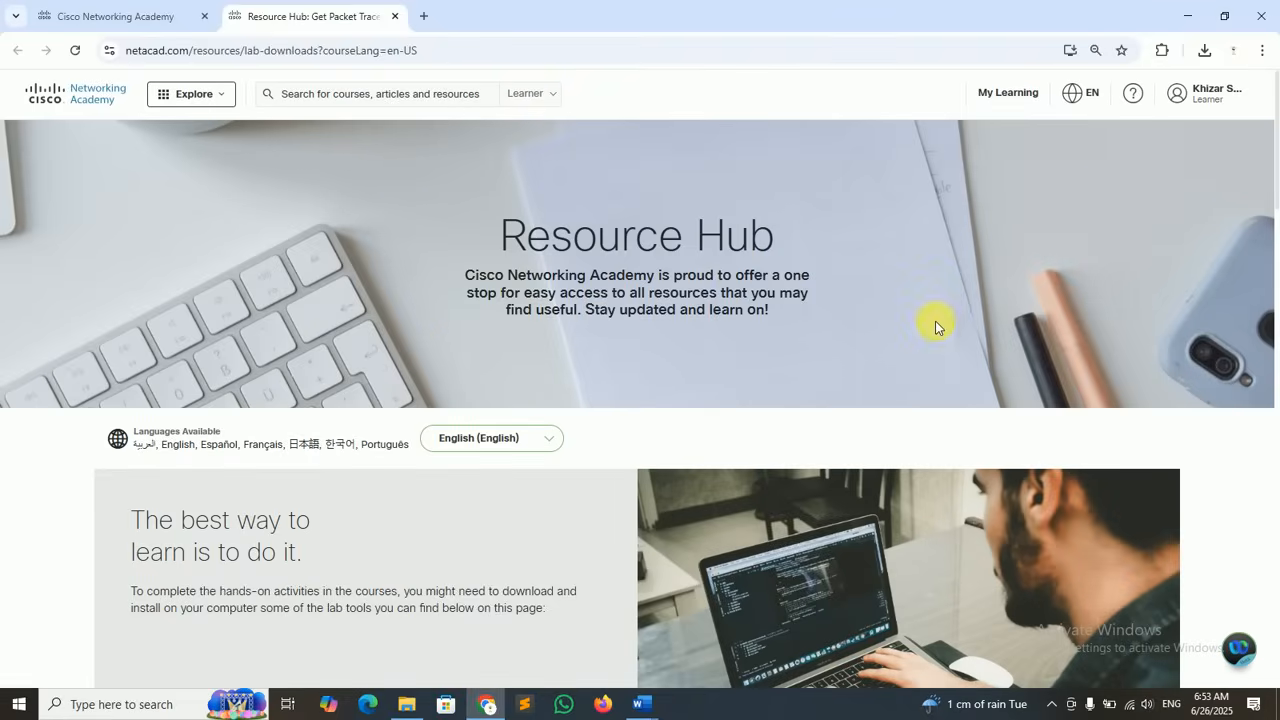
- Start downloading the Packet Tracer 8.2.2 Windows 64bit installer and cancel that download in the recent download history
drag(1276, 200, 1276, 333)
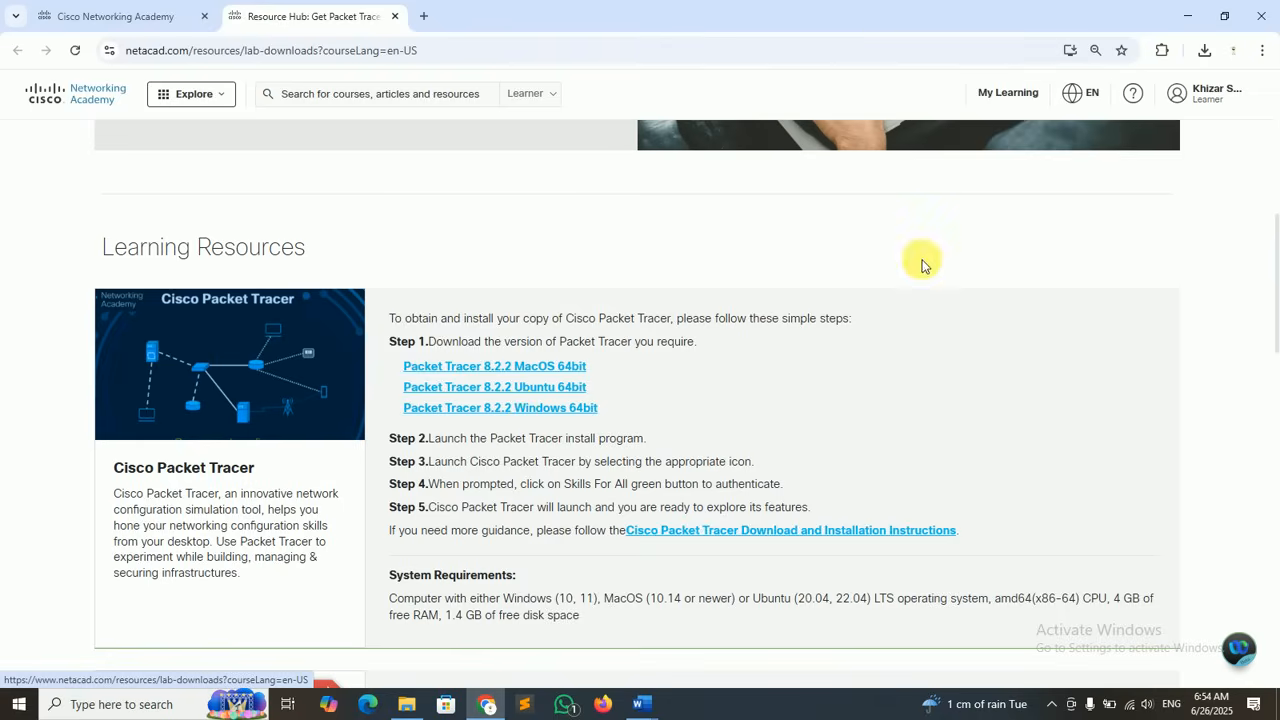
click(533, 414)
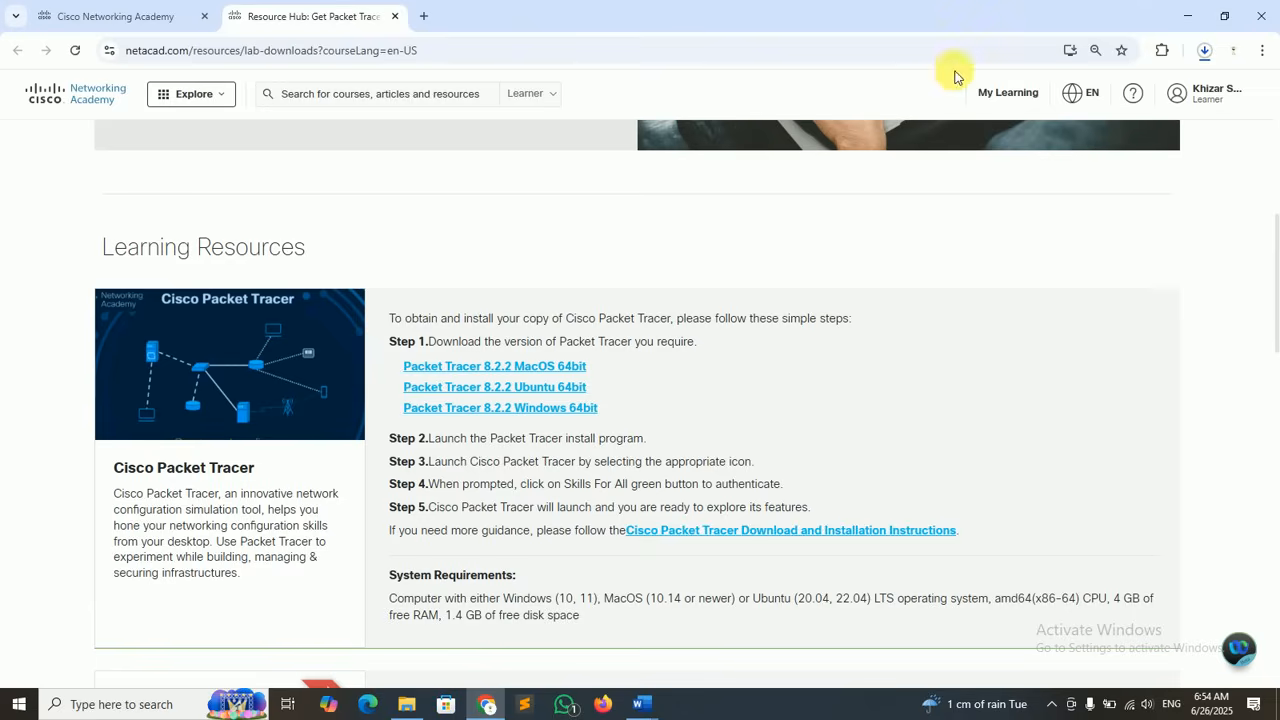
click(1205, 52)
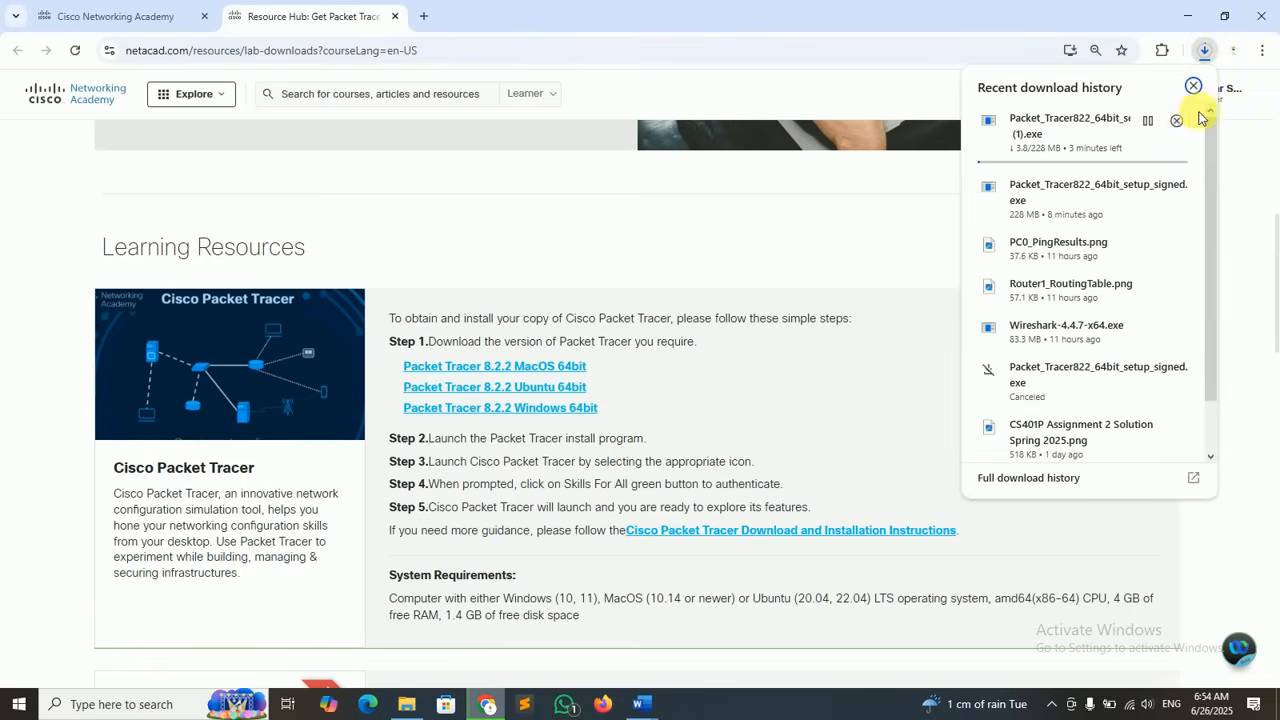
click(1178, 122)
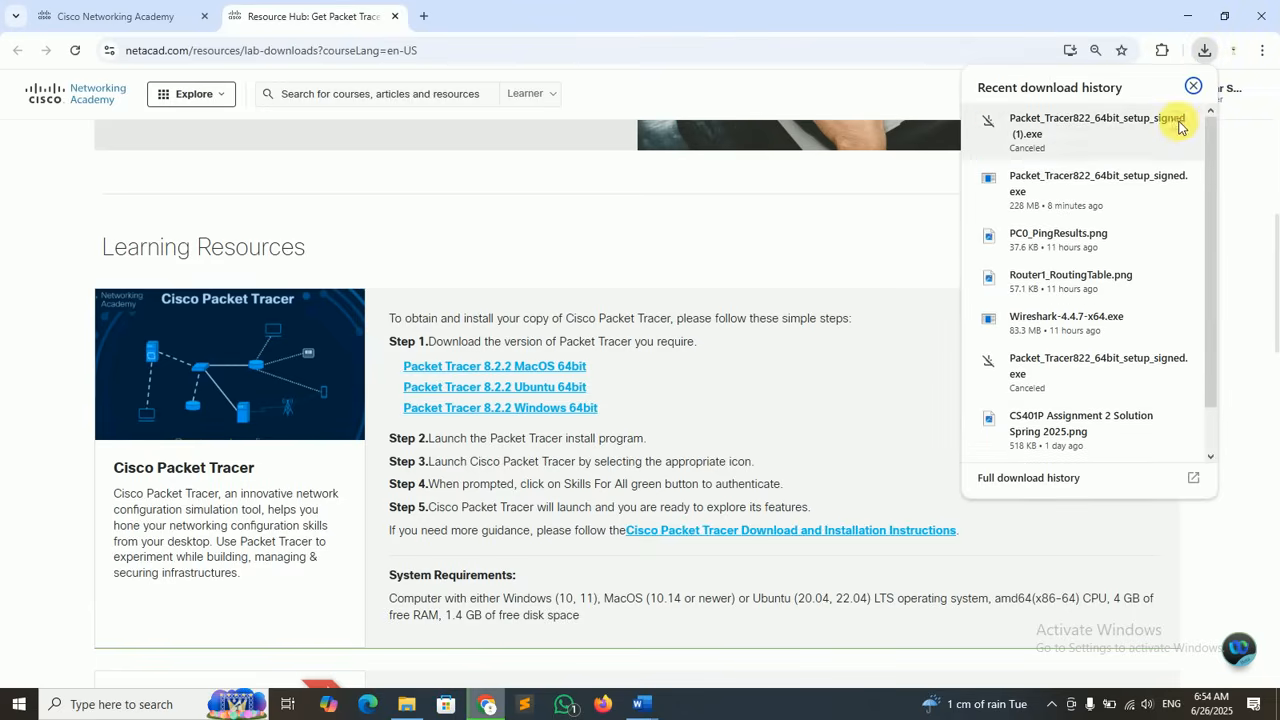
click(674, 257)
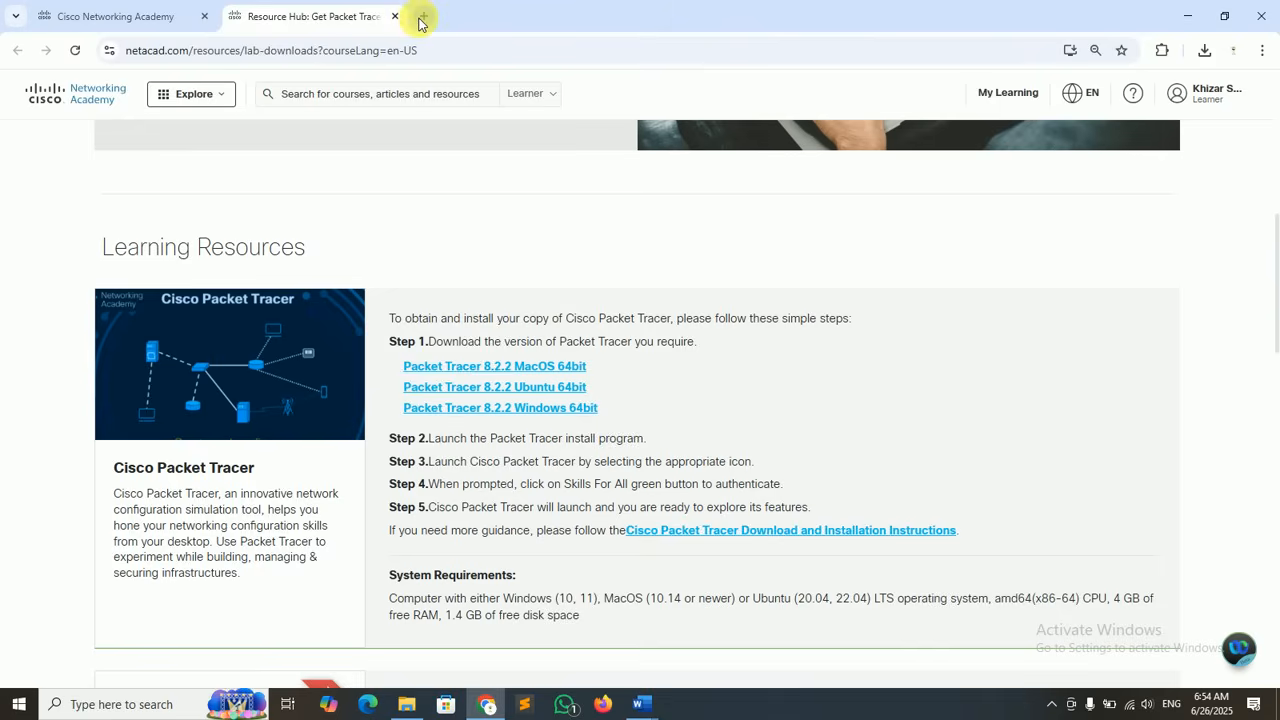
- Log out of Networking Academy and close both of its tabs, keeping only a new empty tab
click(1226, 97)
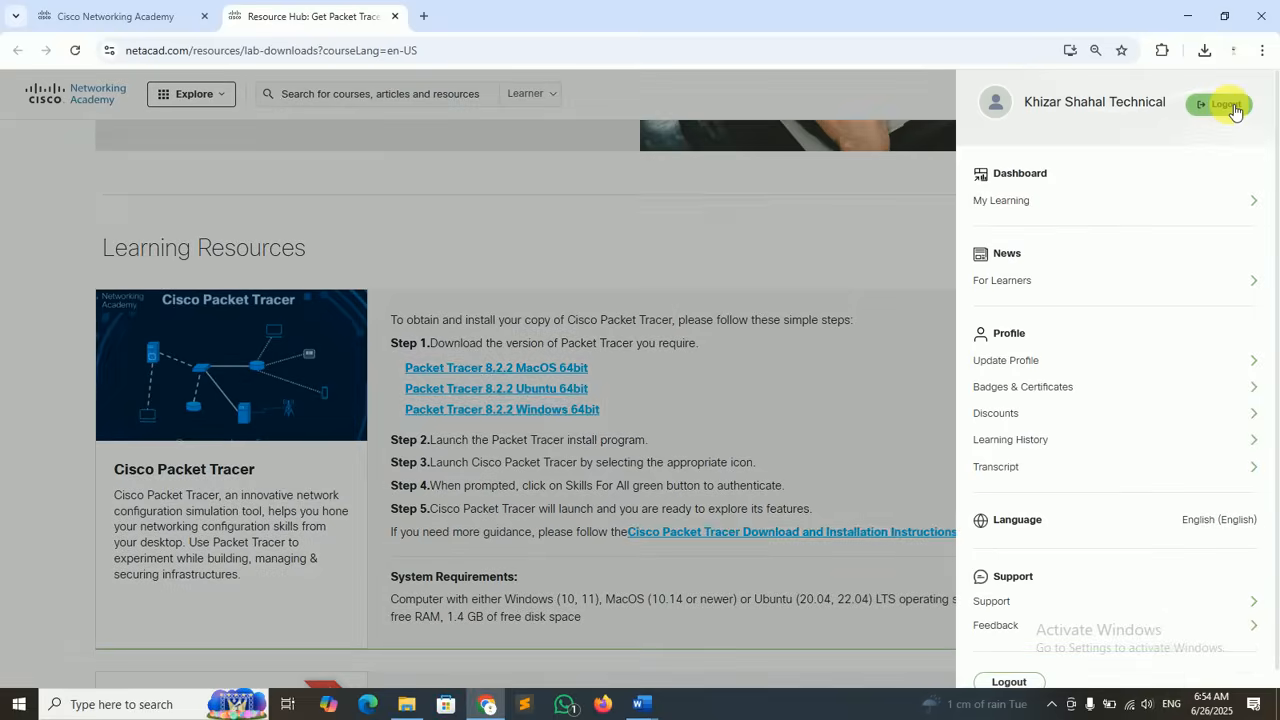
click(1232, 106)
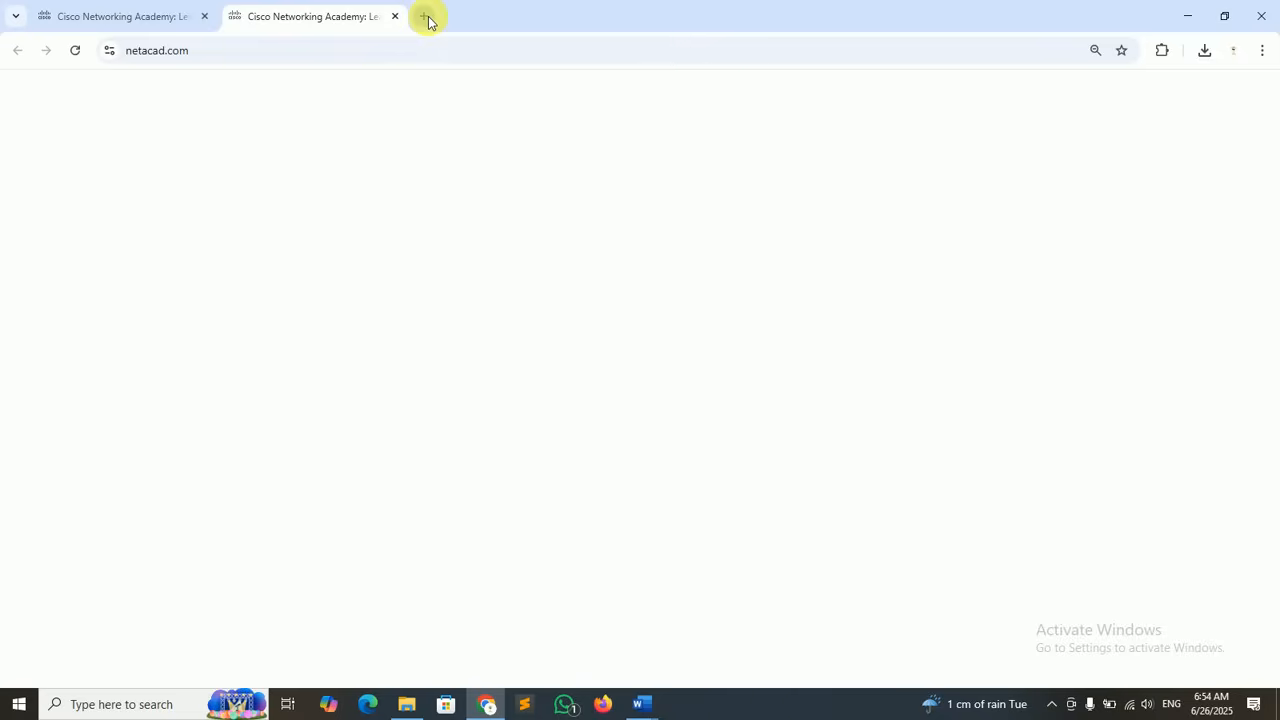
click(426, 17)
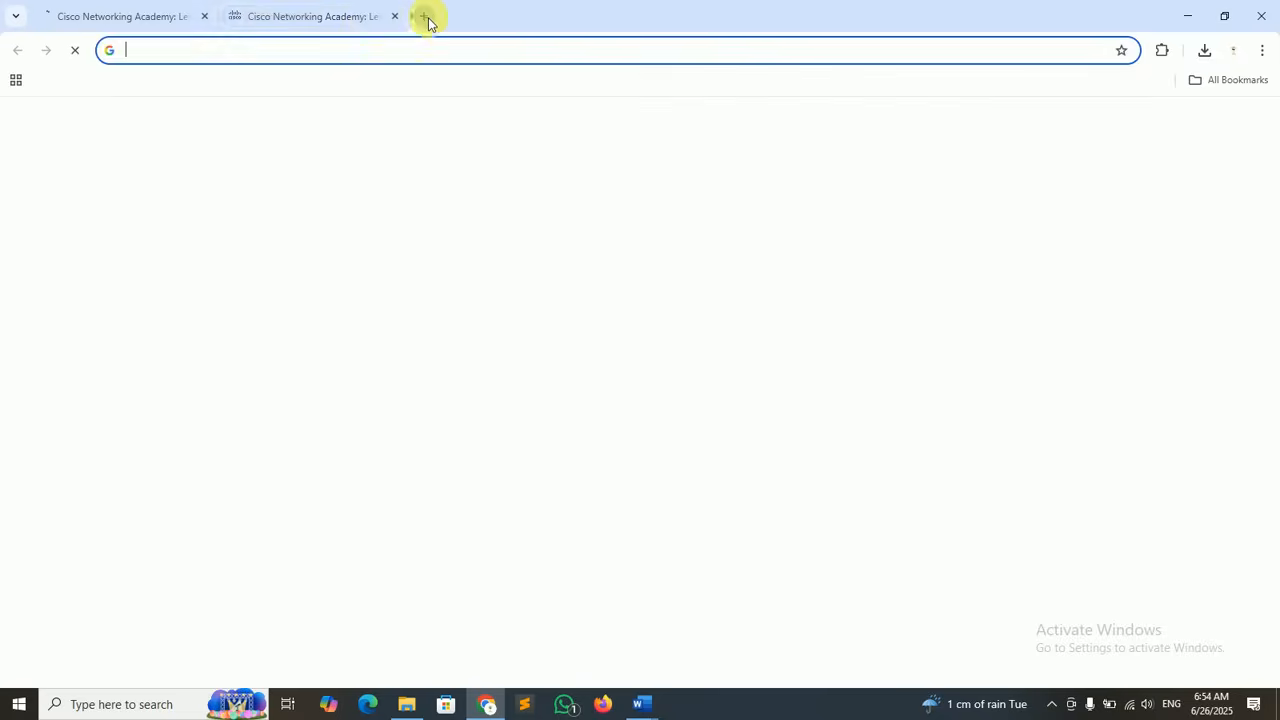
click(393, 17)
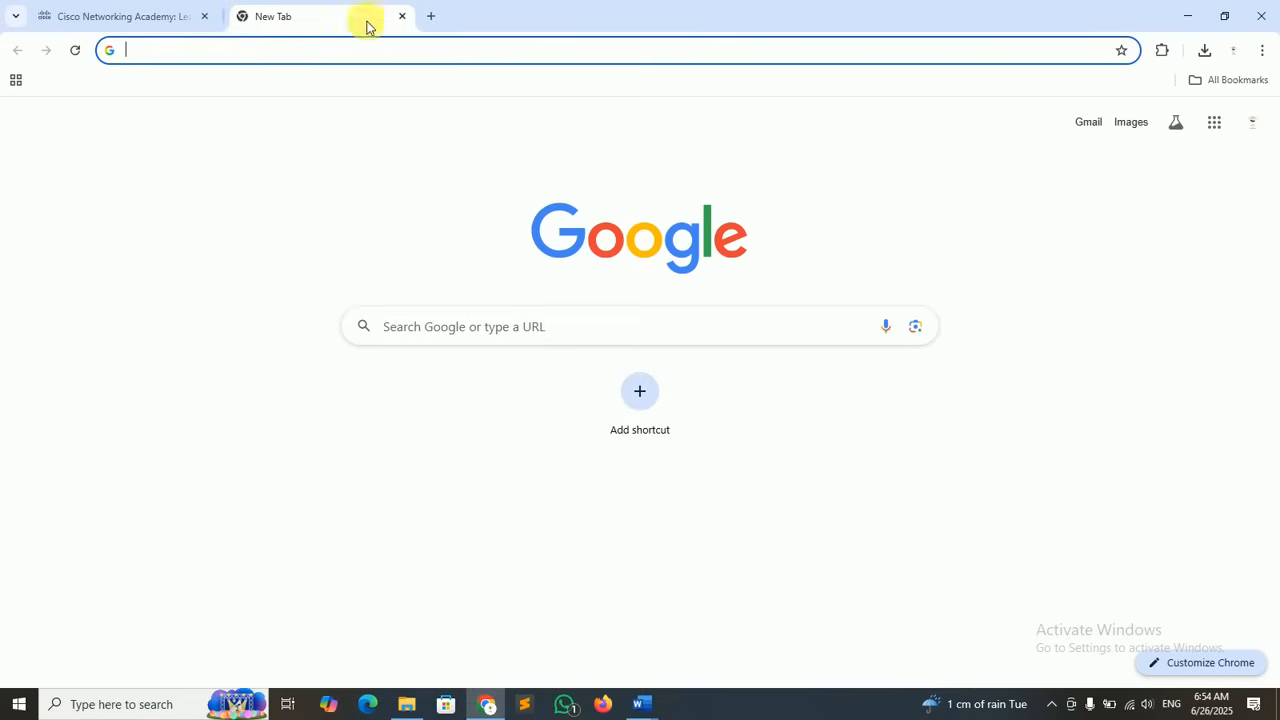
click(205, 17)
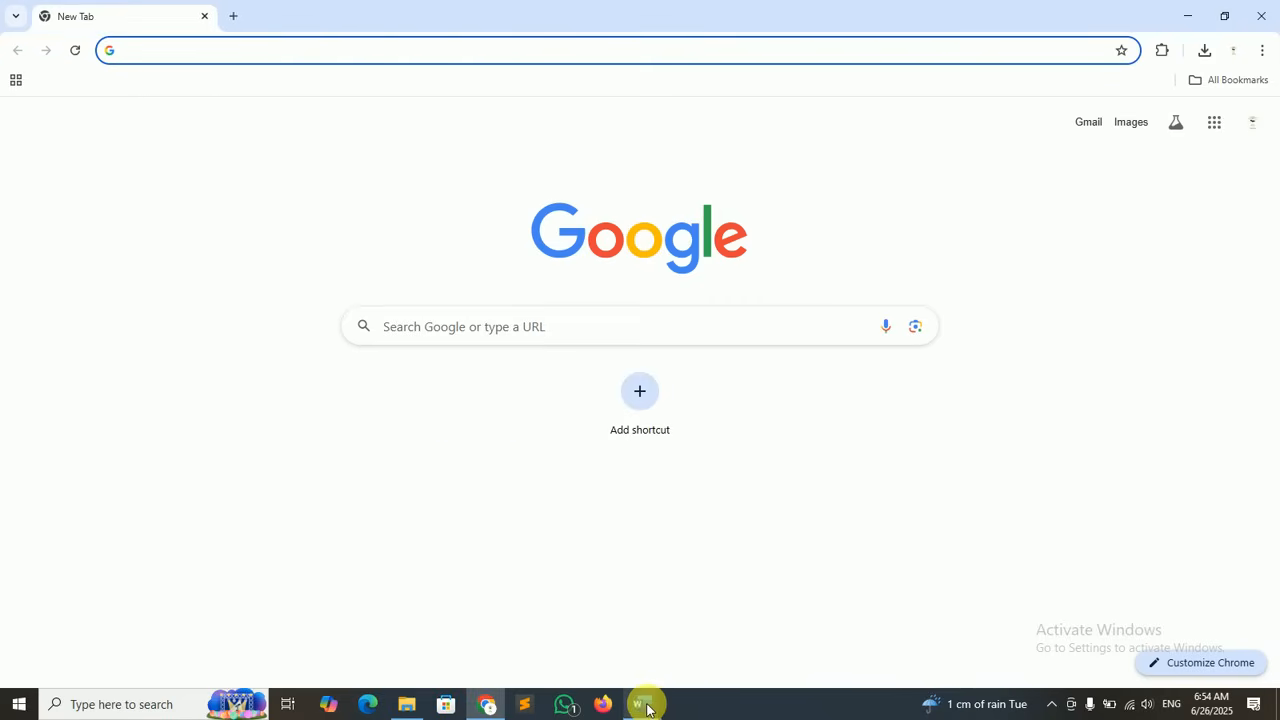
- Switch to the Spring 2025_CS610P_2 Word document and check the Wireshark requirement under Objectives
mouse_move(645, 708)
click(729, 636)
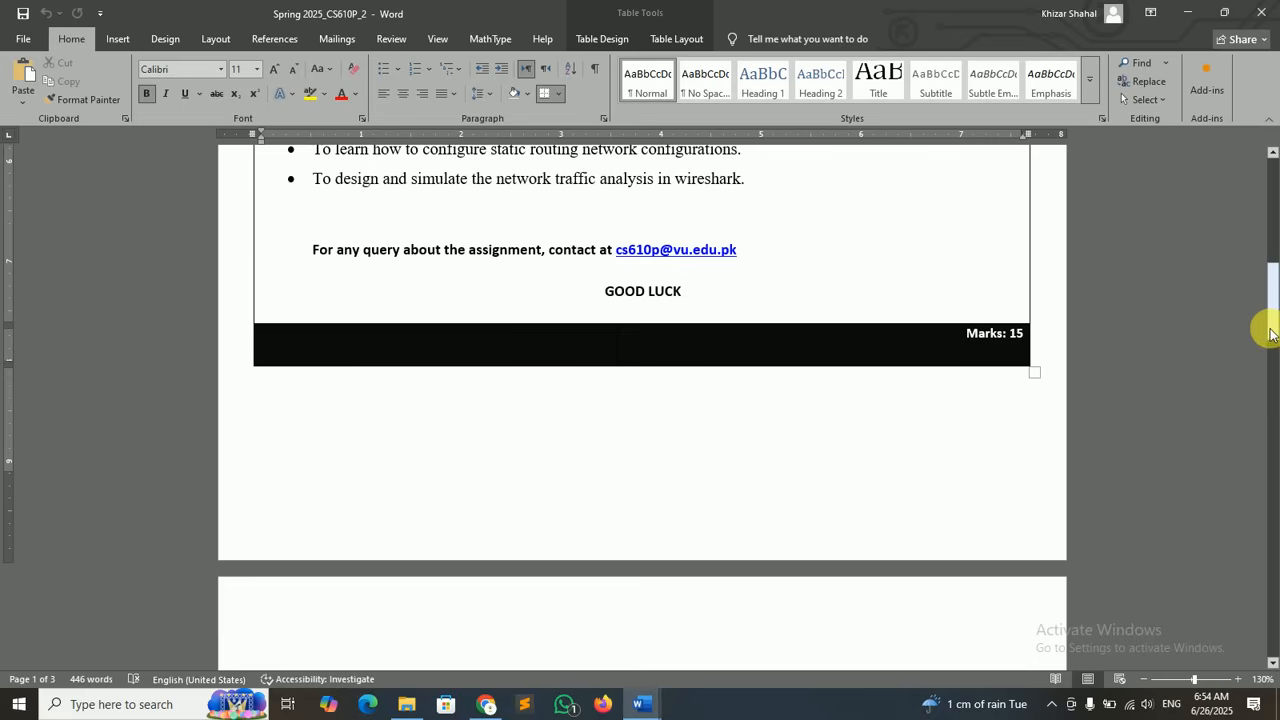
drag(1272, 295, 1271, 268)
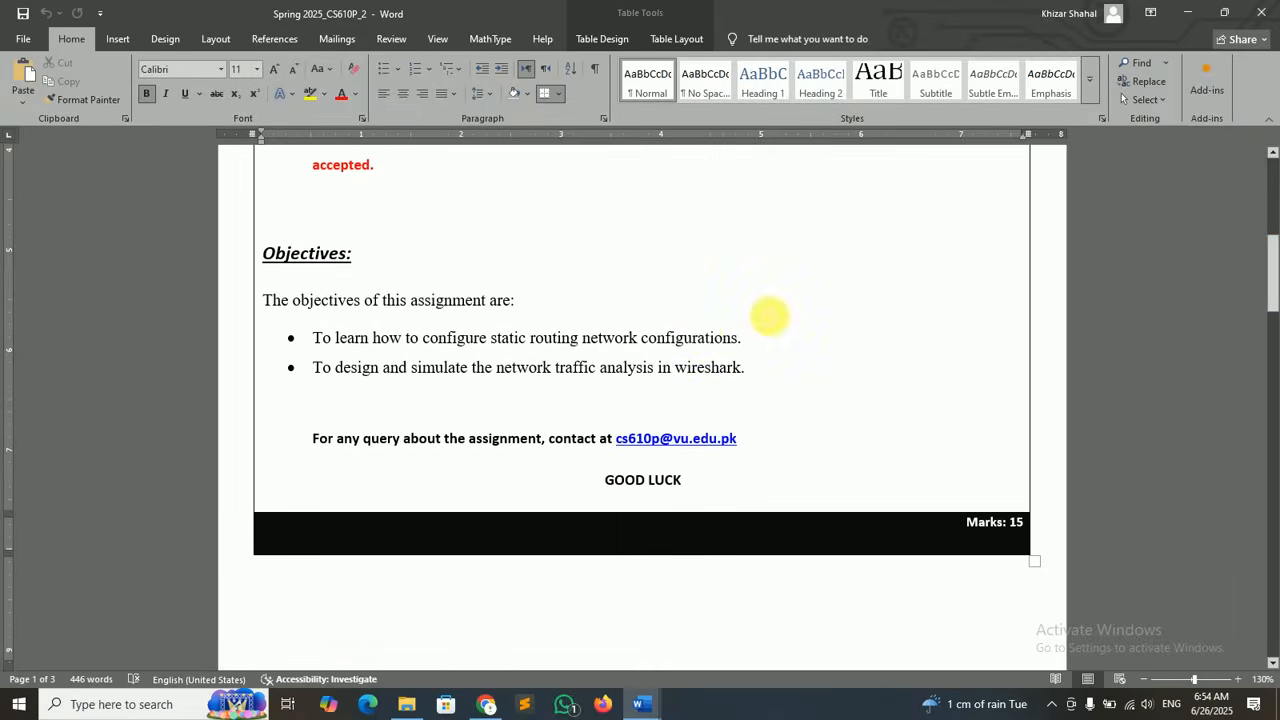
drag(676, 367, 740, 373)
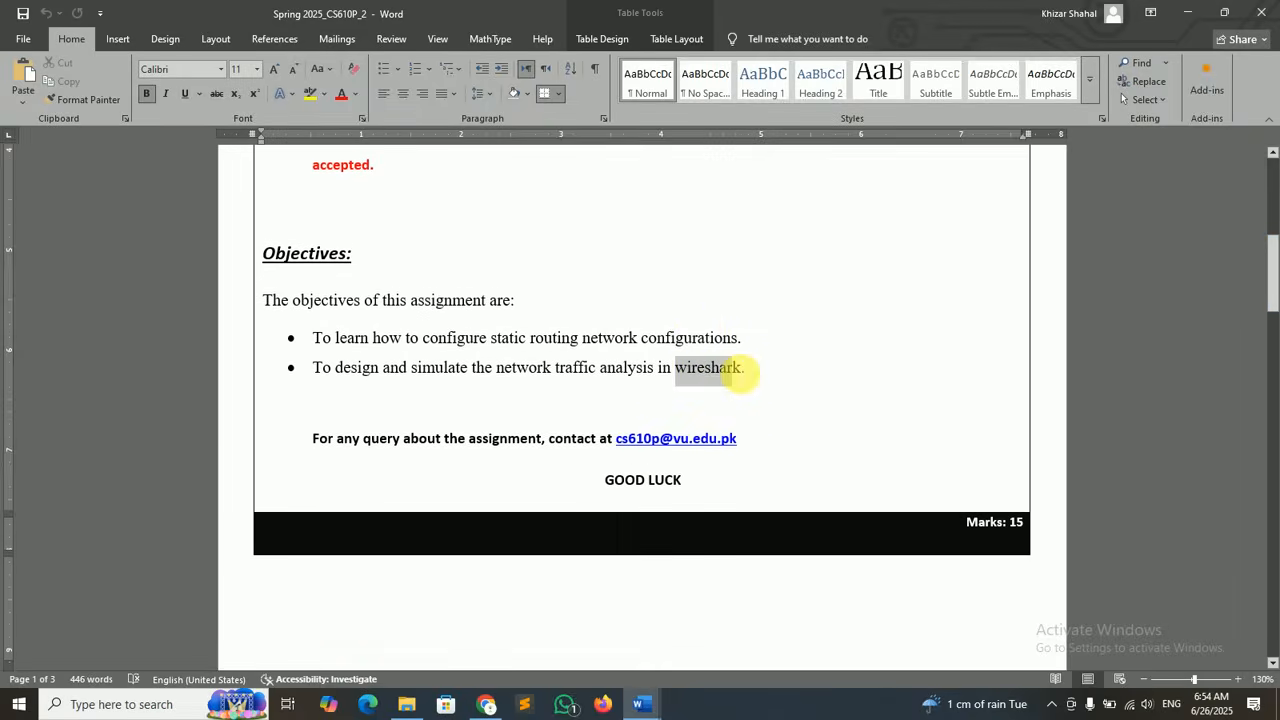
click(734, 368)
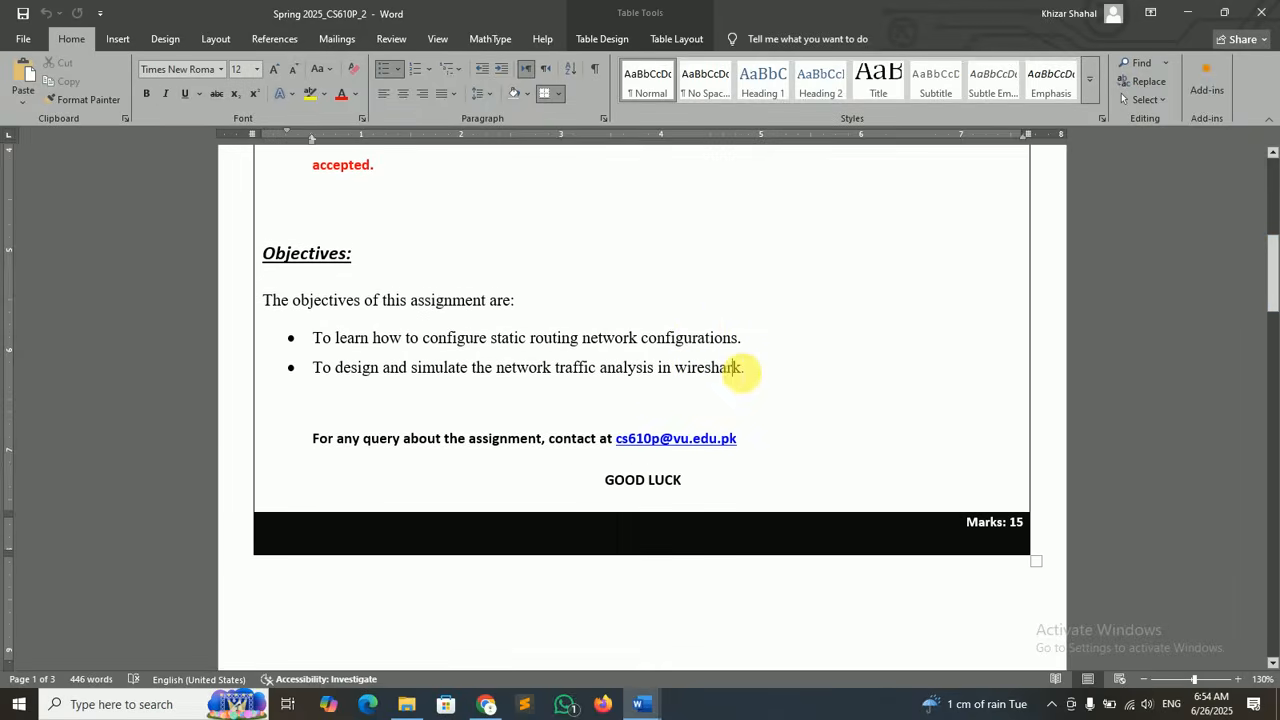
- Switch to Chrome and open the Wireshark download page at wireshark.org/download.html
click(492, 694)
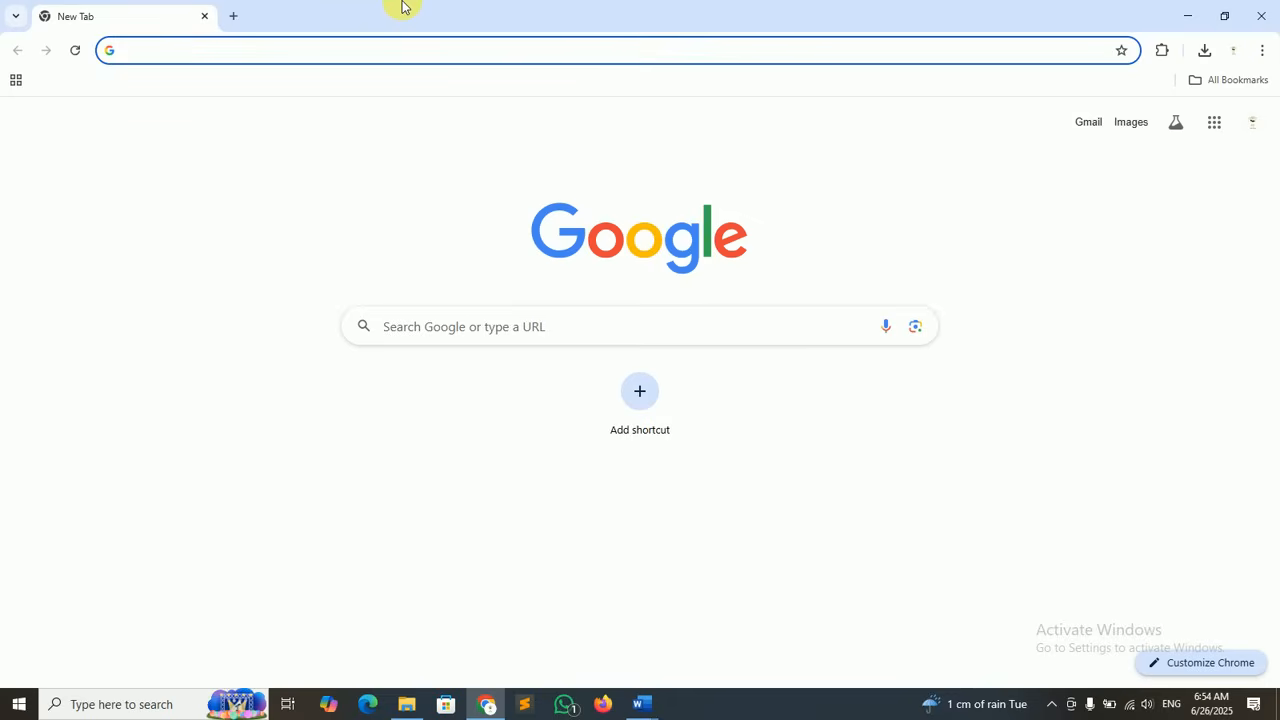
text(wire)
key(Return)
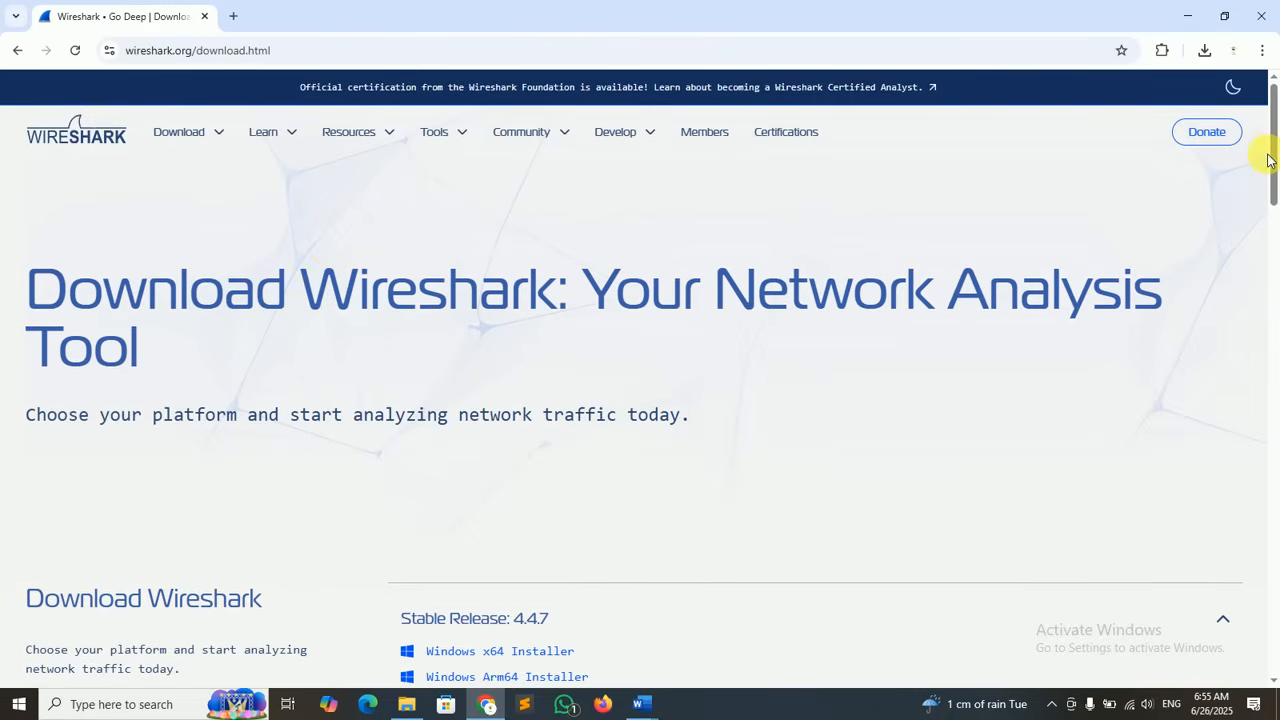
- Start downloading the Wireshark 4.4.7 Windows x64 installer and cancel that download in the recent download history
drag(1275, 160, 1277, 203)
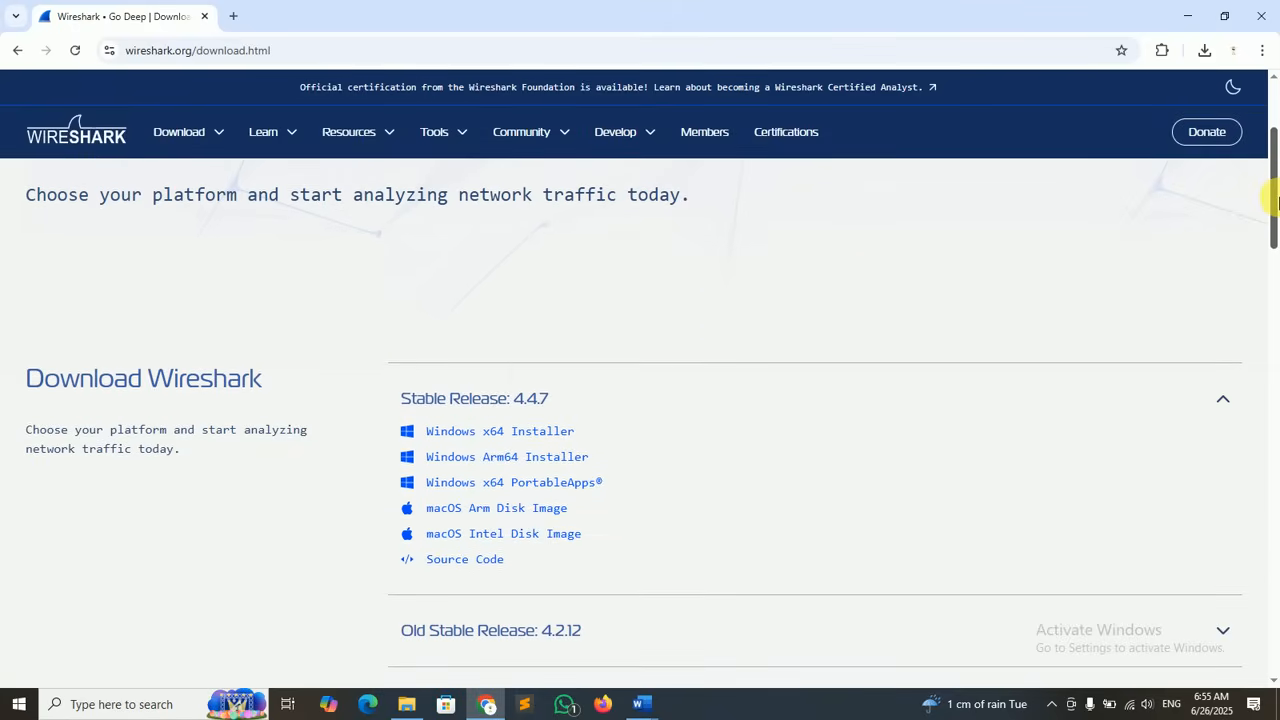
click(536, 434)
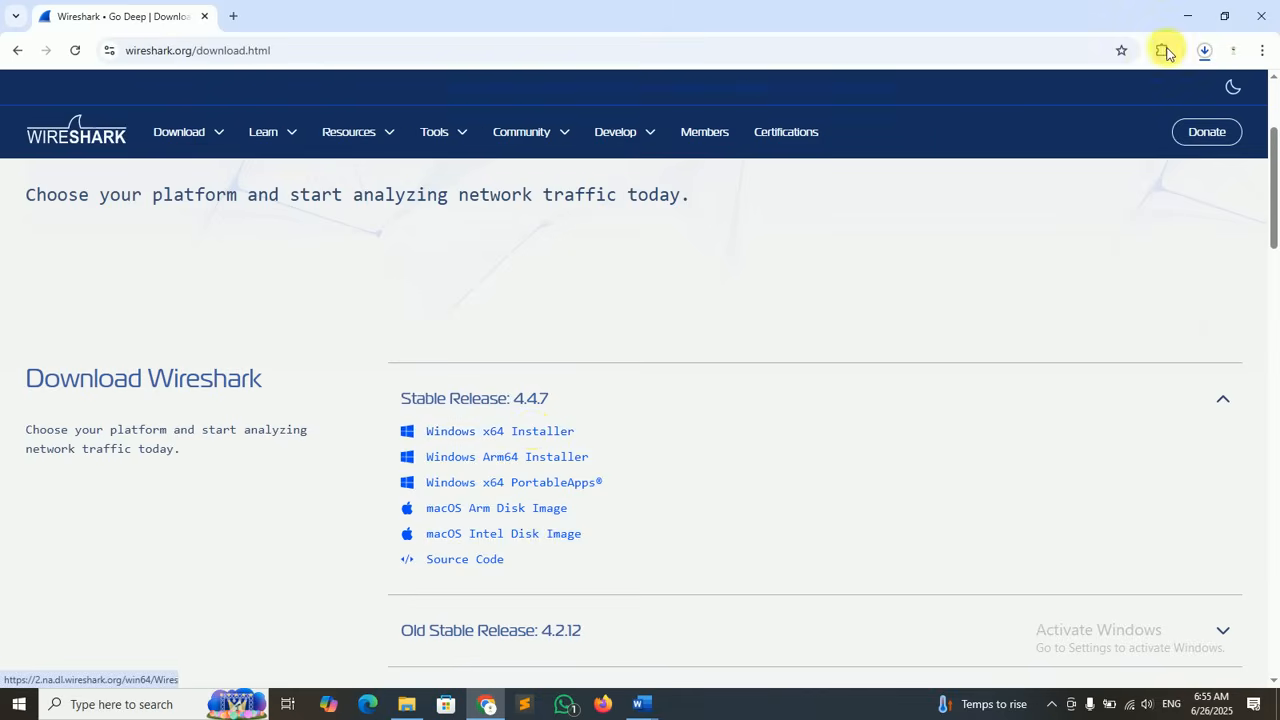
click(1208, 52)
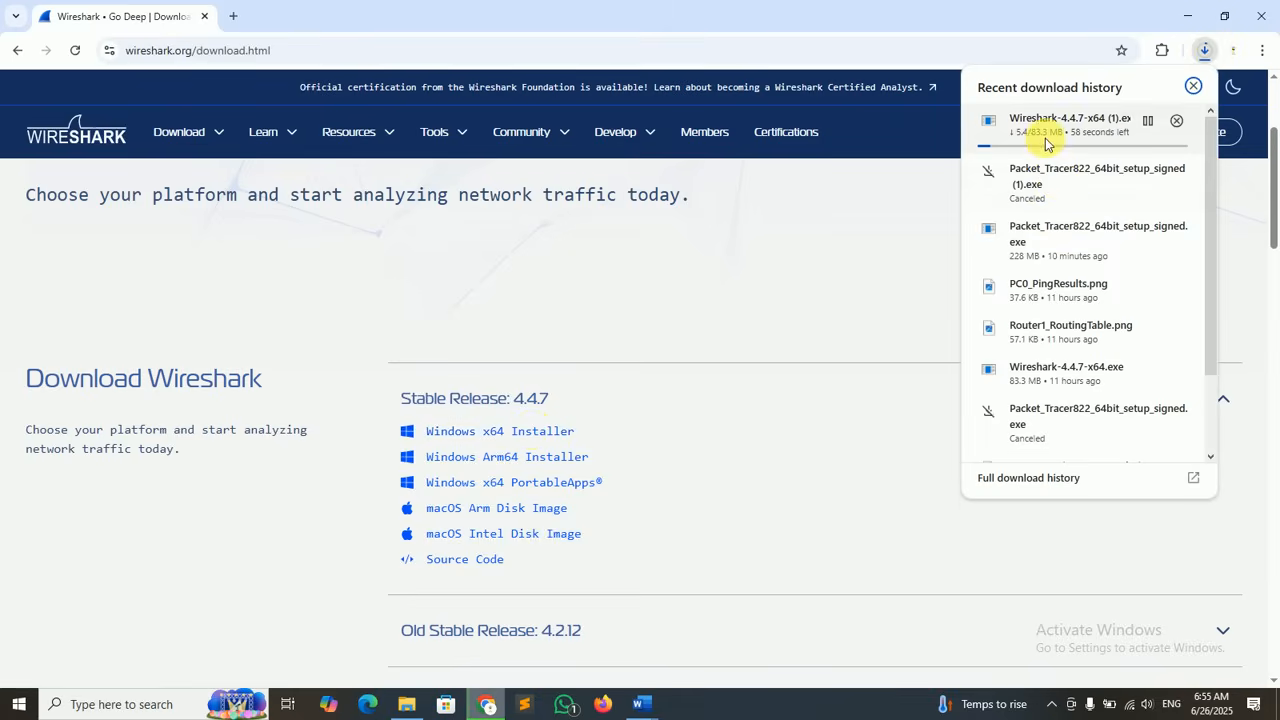
click(668, 302)
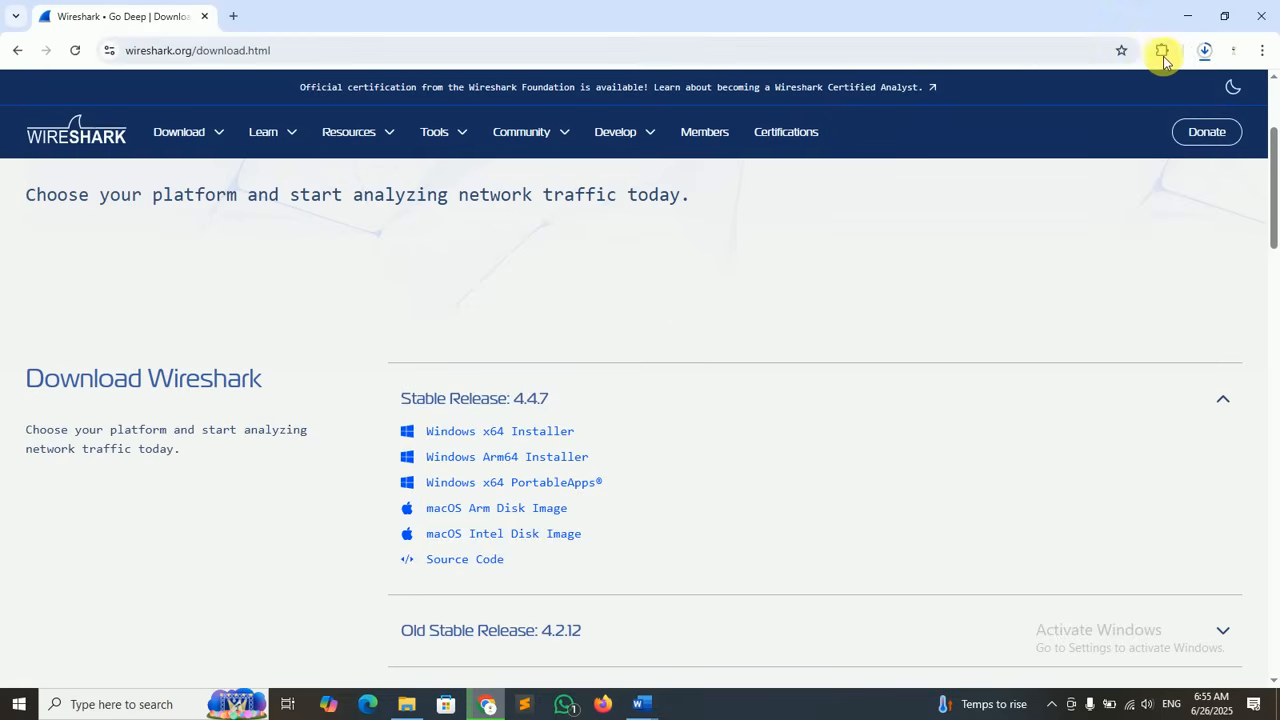
click(1203, 51)
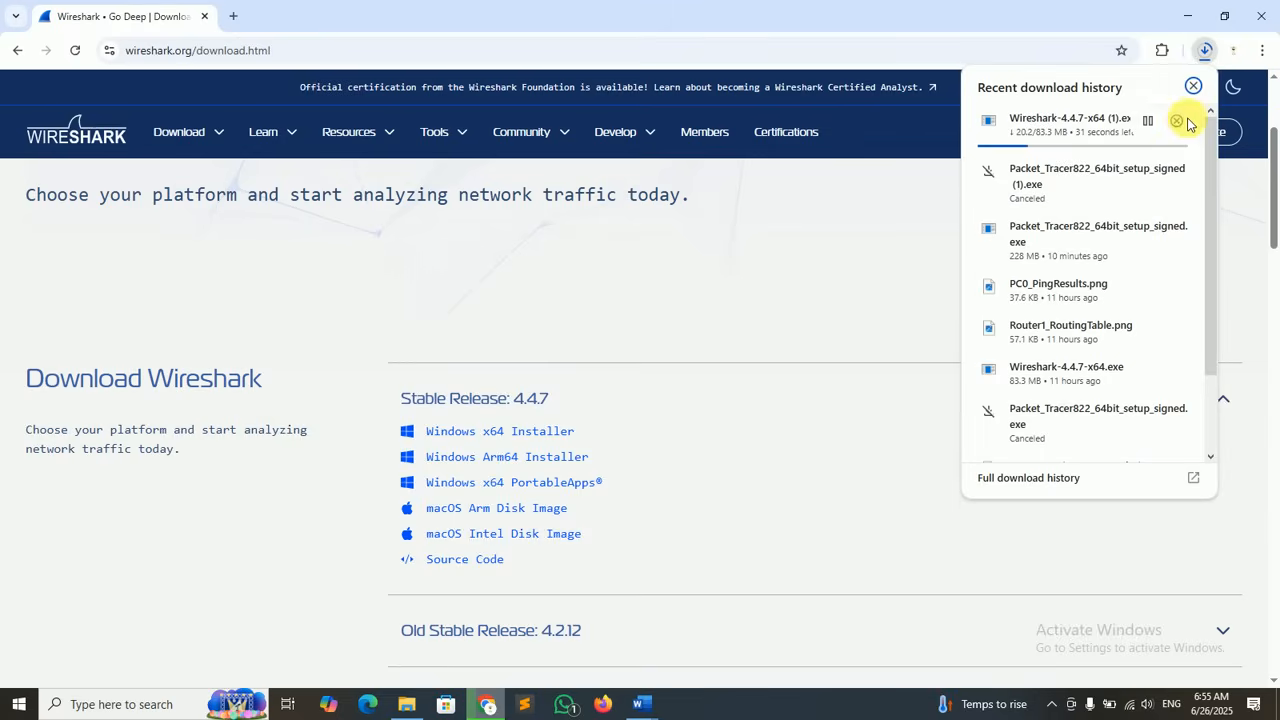
click(1176, 121)
click(758, 285)
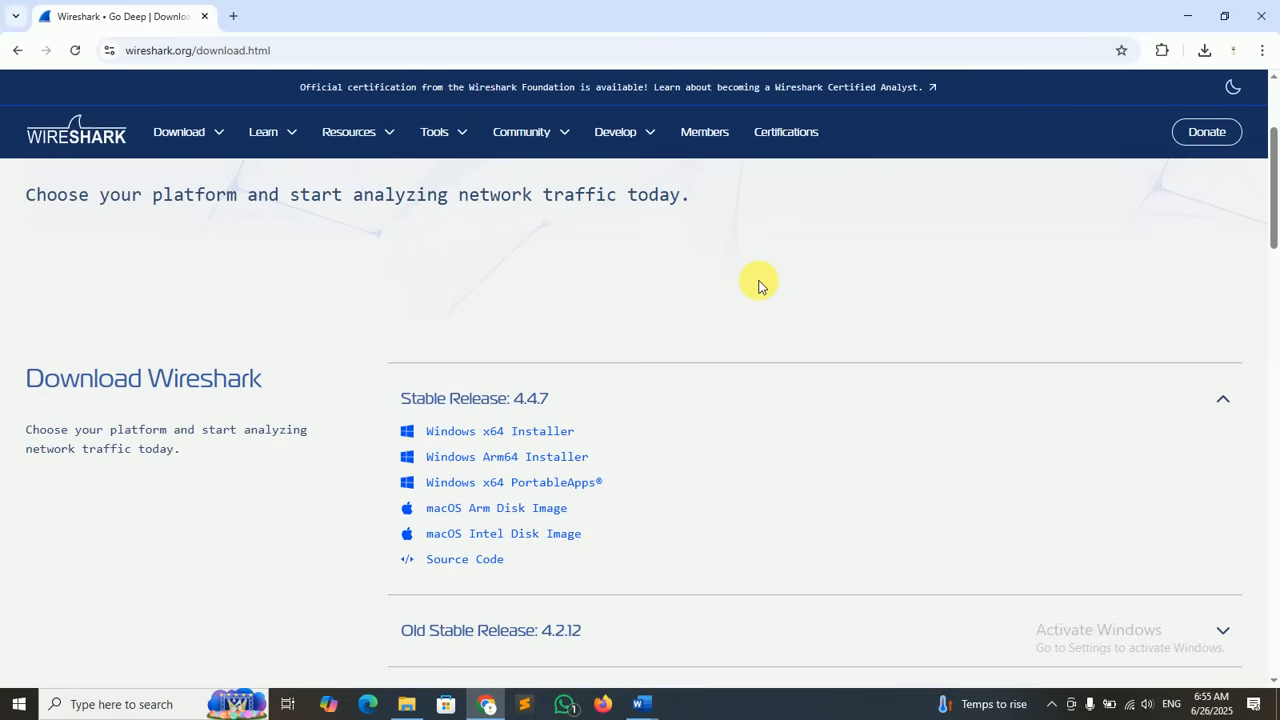
- Replace the Wireshark tab with a new empty tab, and minimize Chrome and Word to reveal the desktop
click(231, 18)
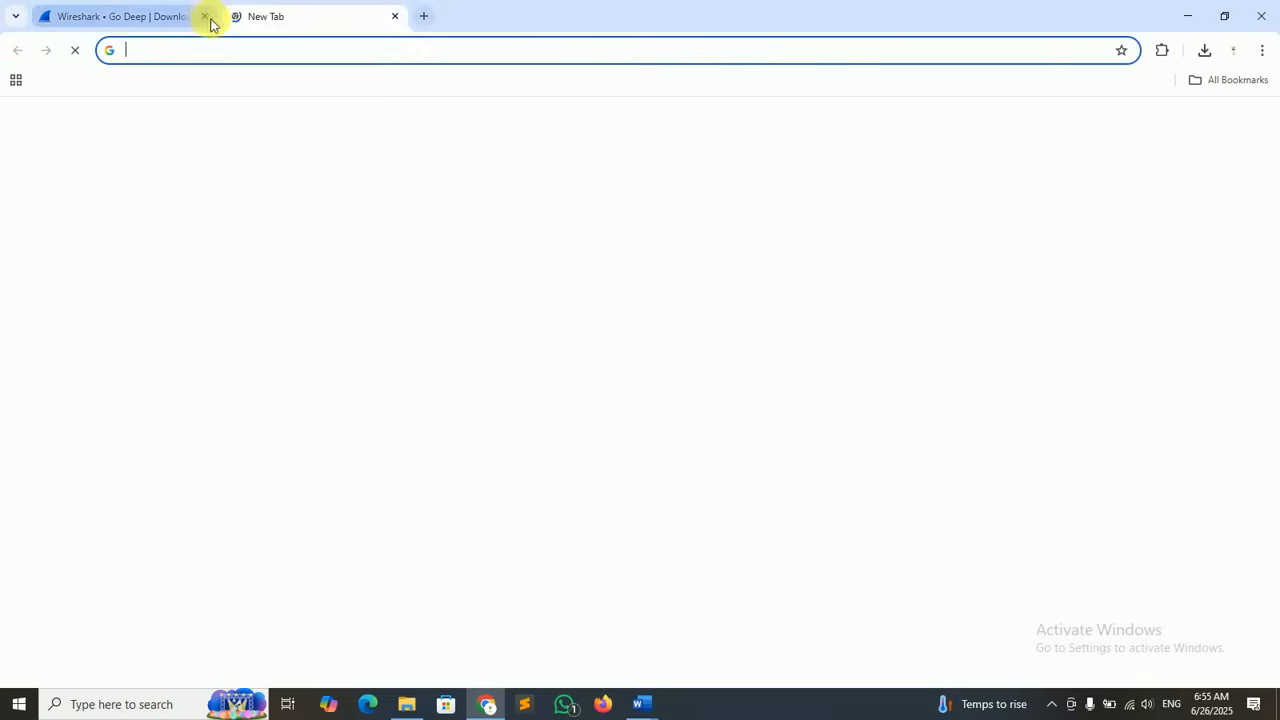
click(204, 16)
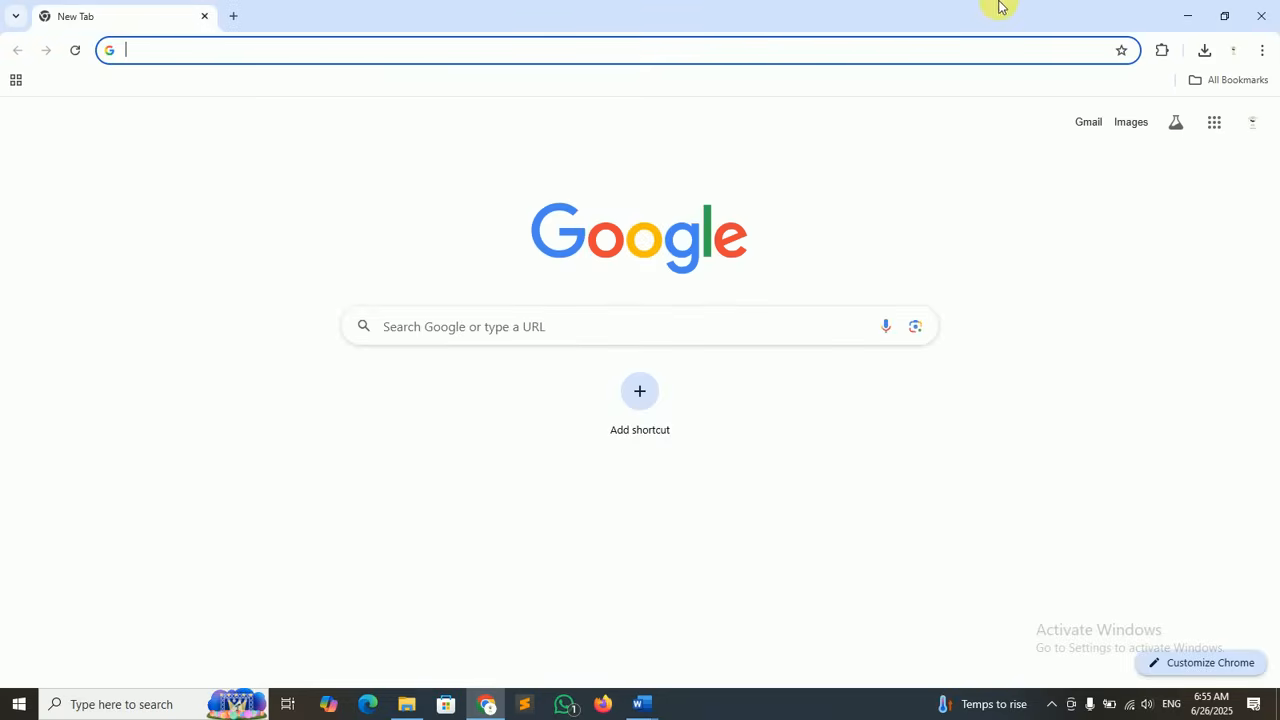
click(1176, 12)
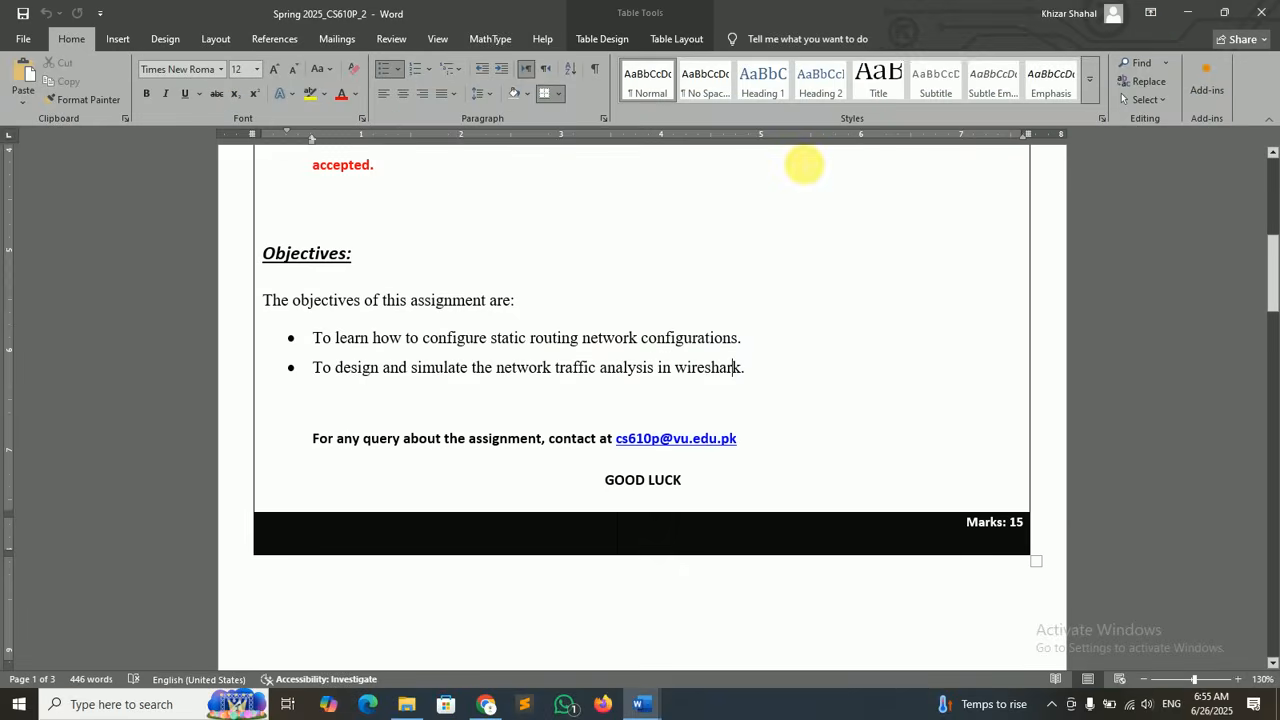
click(1187, 12)
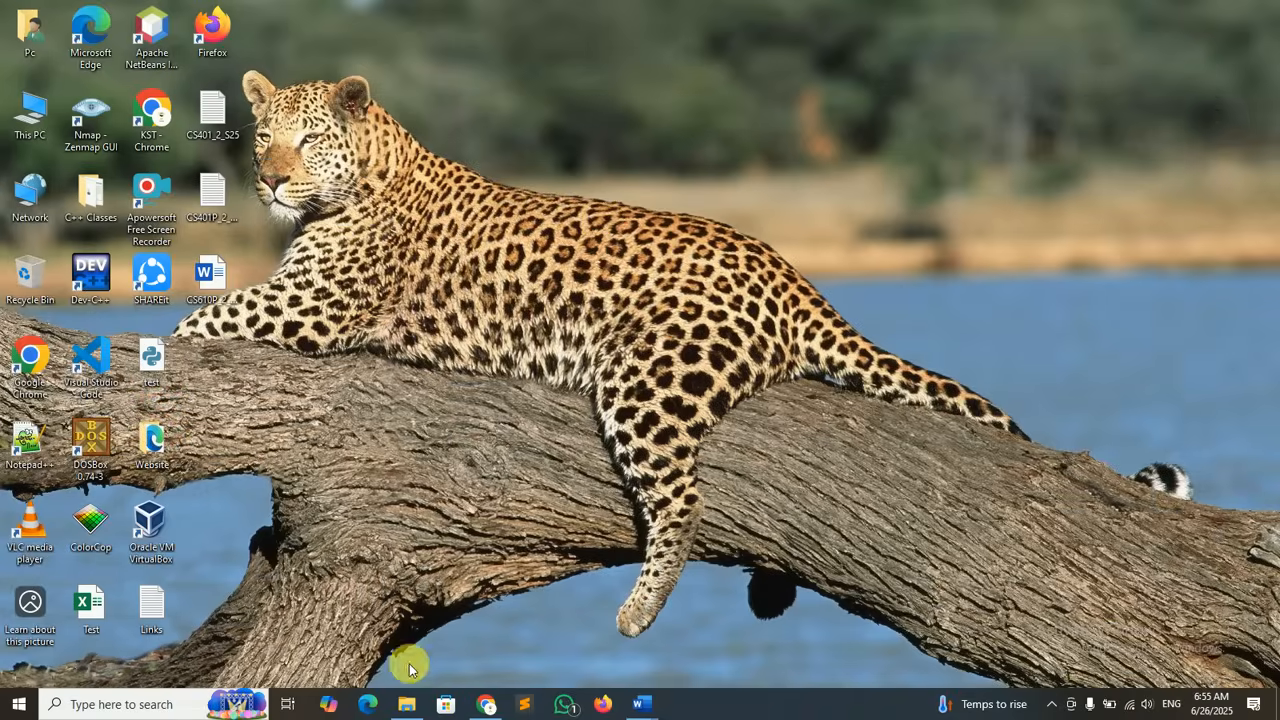
- Open the Downloads folder in File Explorer and run the Packet_Tracer822_64bit_setup_signed installer
click(406, 703)
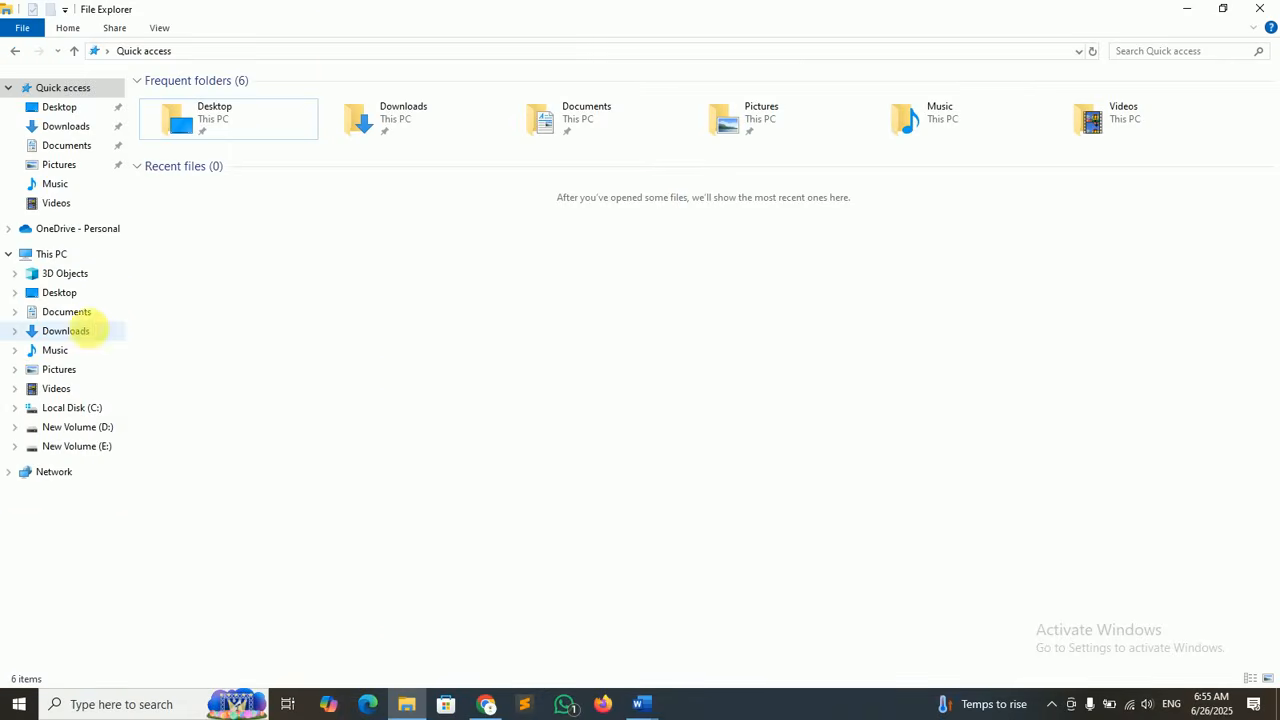
click(64, 336)
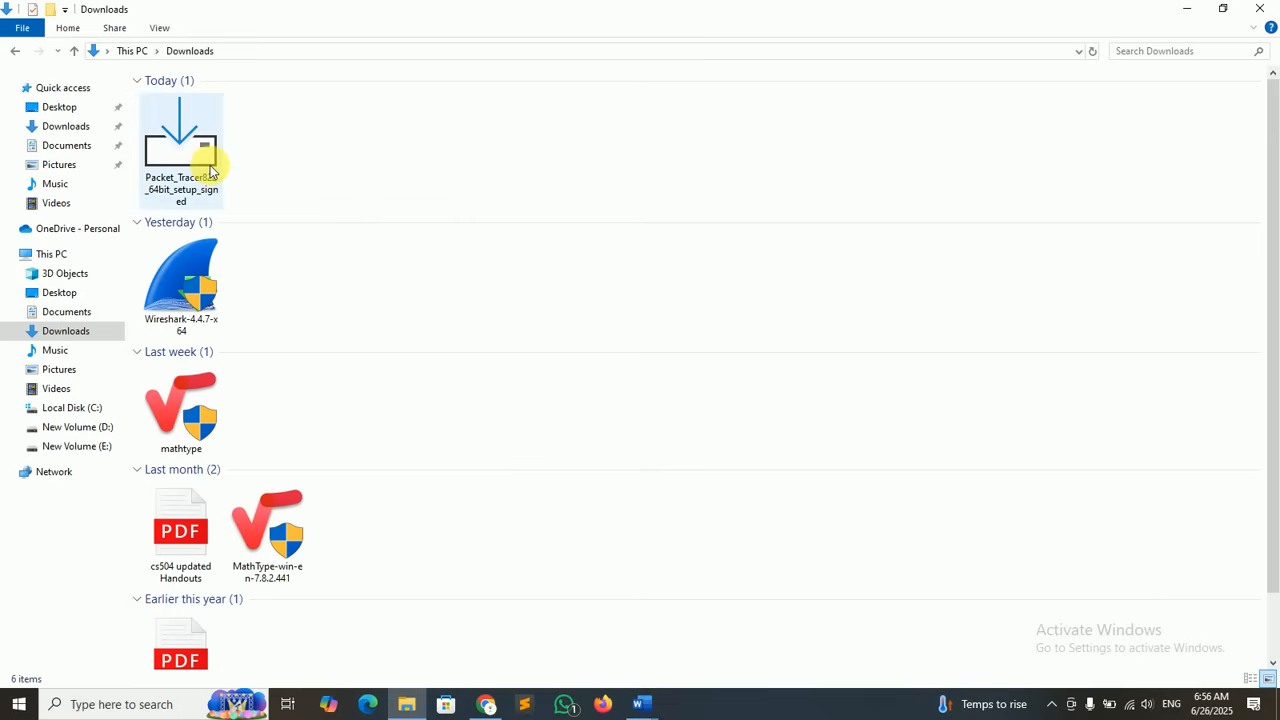
mouse_move(190, 169)
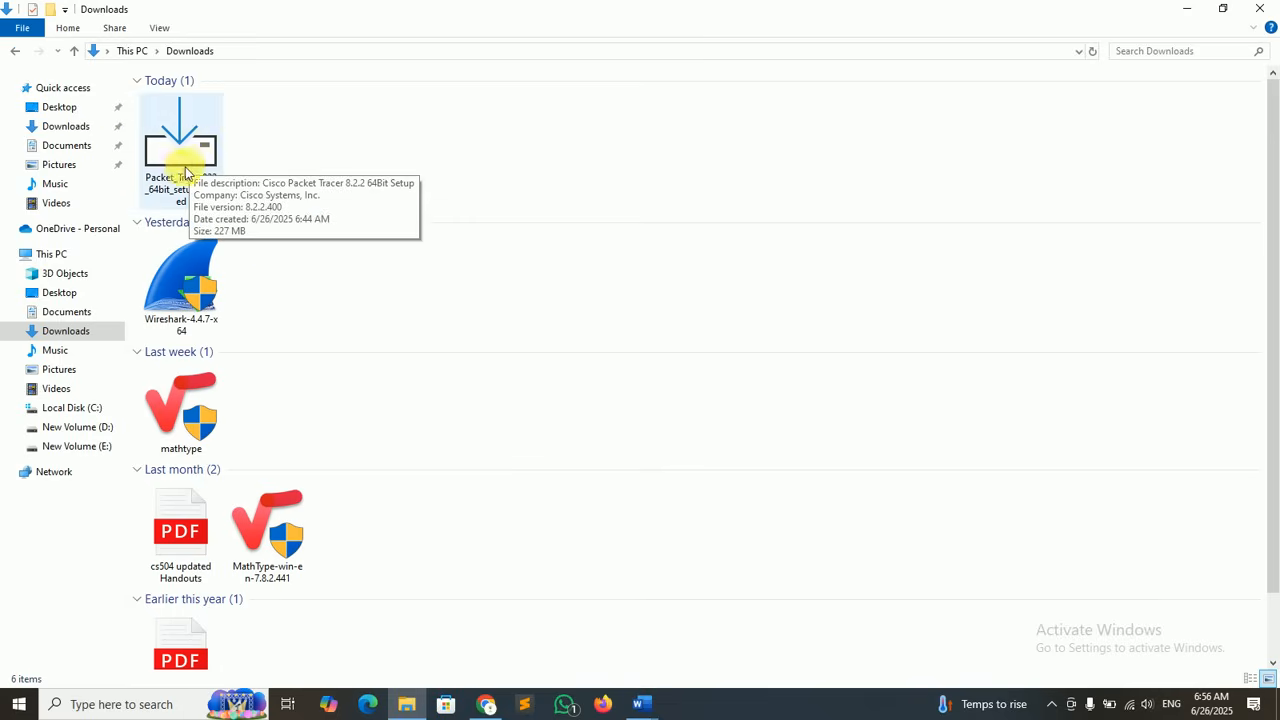
double_click(178, 160)
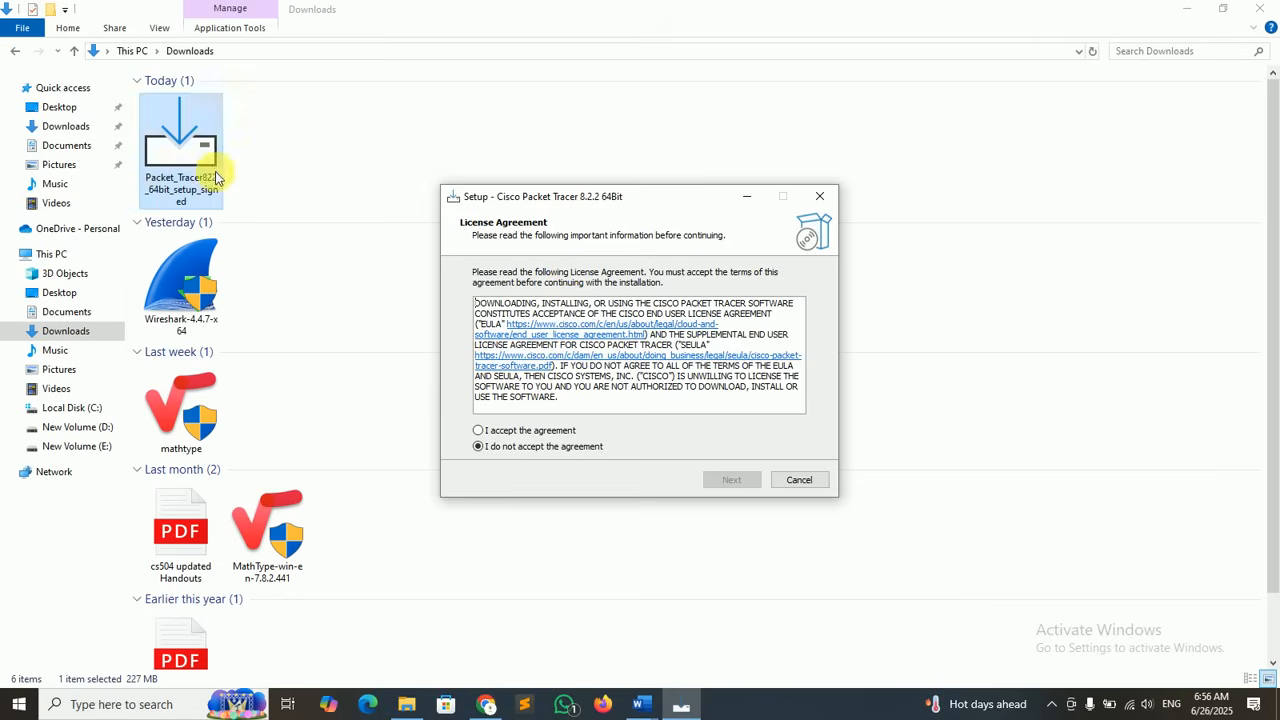
- Accept the Packet Tracer license agreement and install it with the default destination, Start Menu folder and desktop shortcut
click(478, 431)
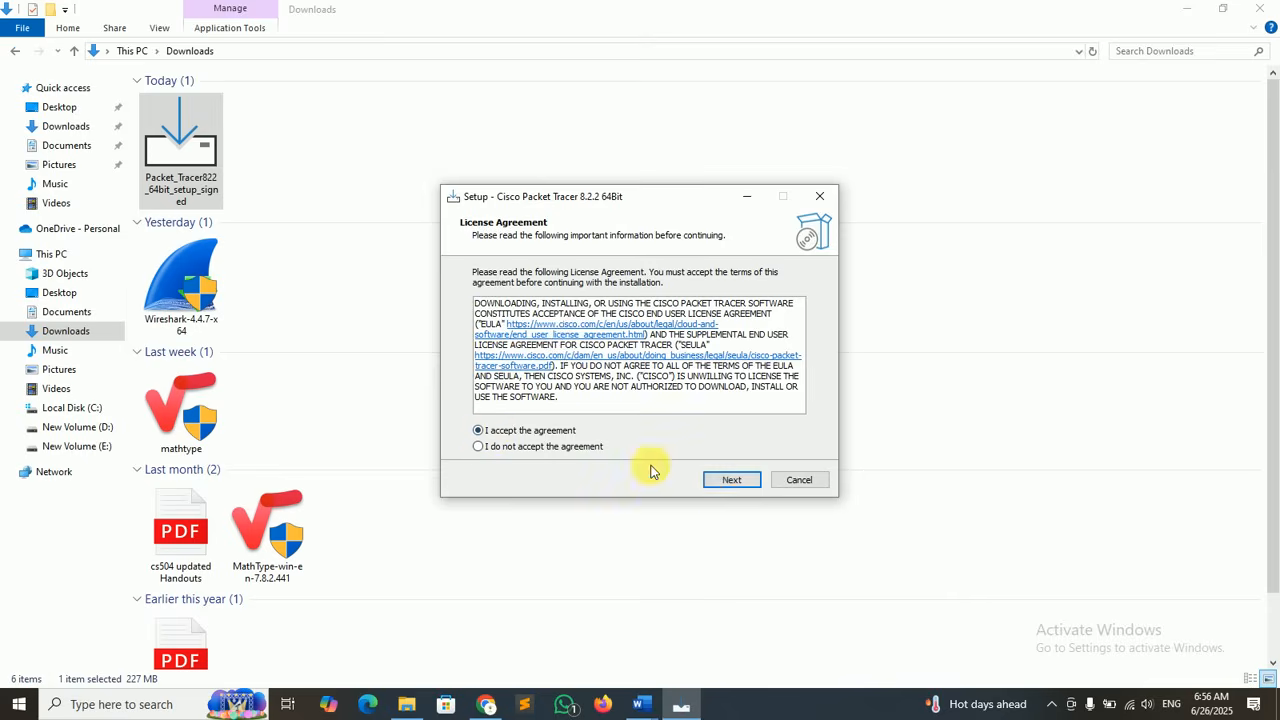
click(732, 480)
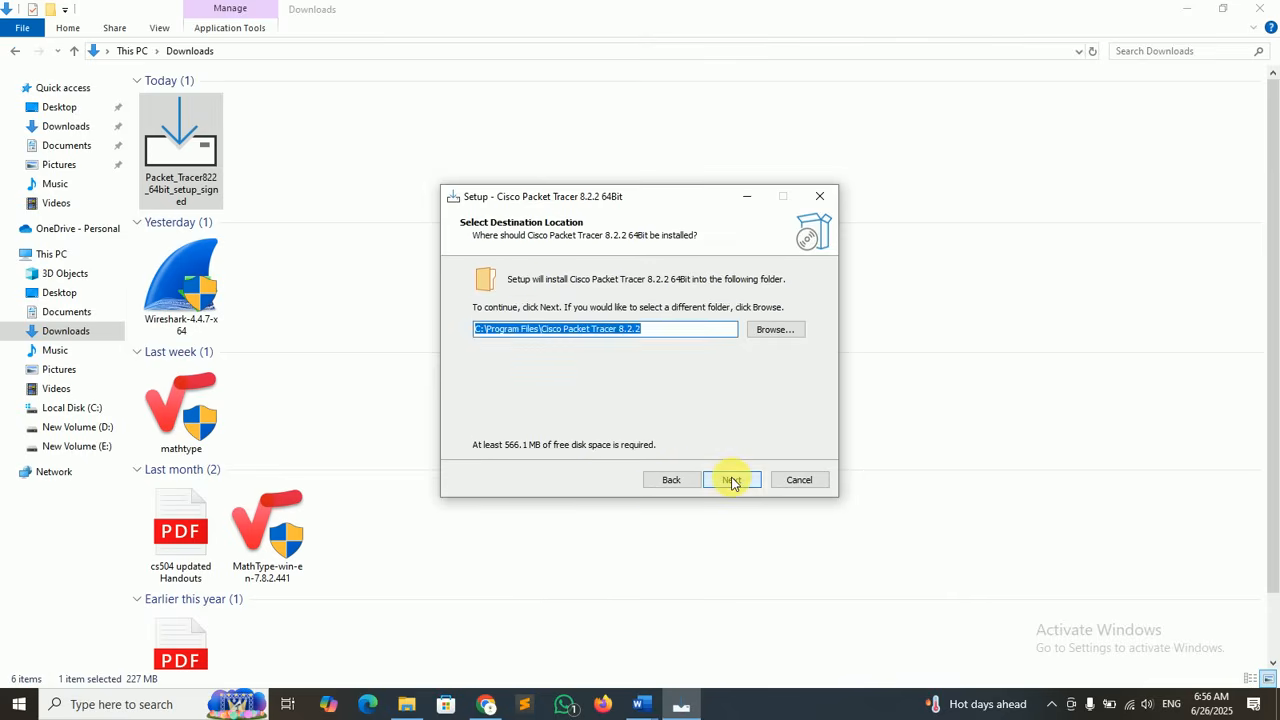
click(732, 480)
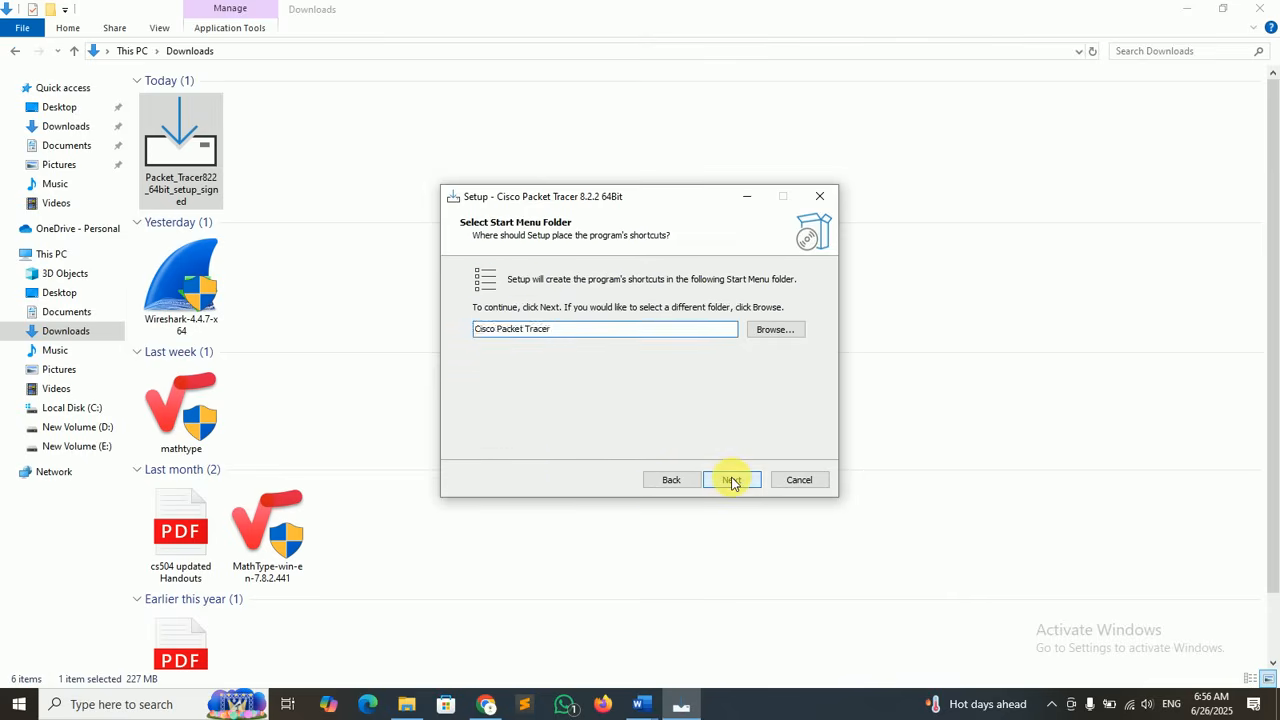
click(732, 480)
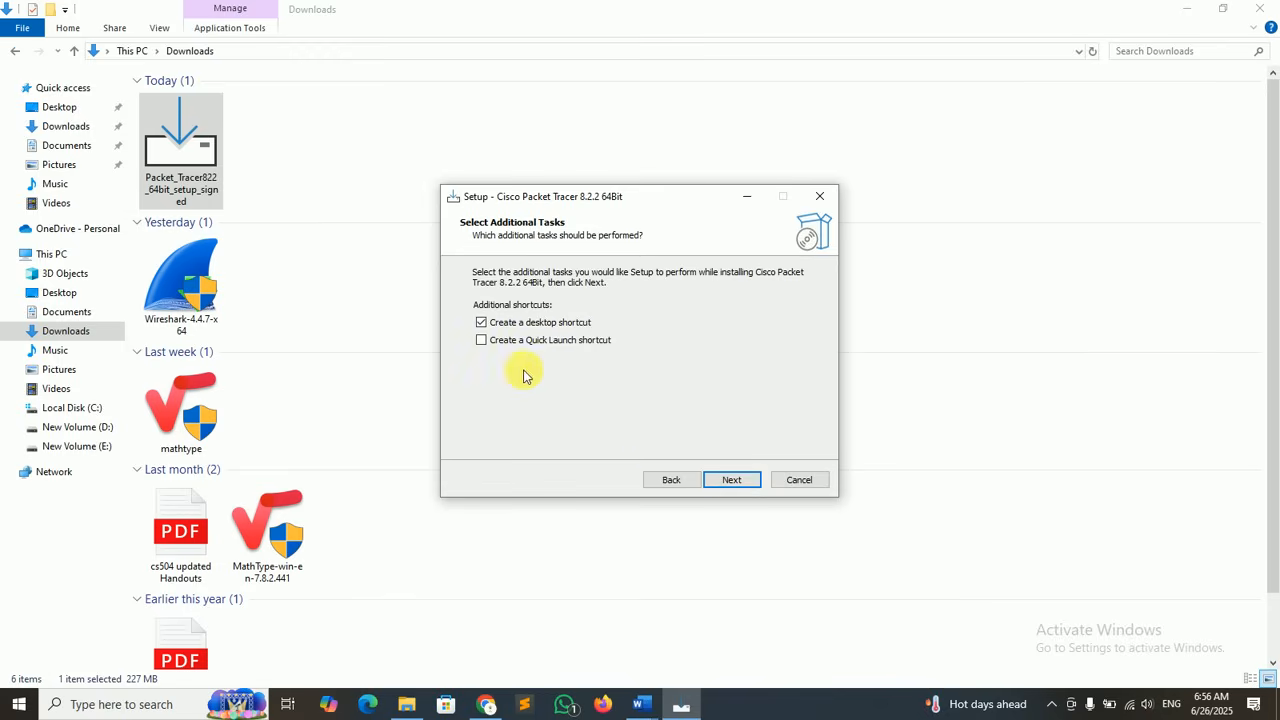
click(731, 480)
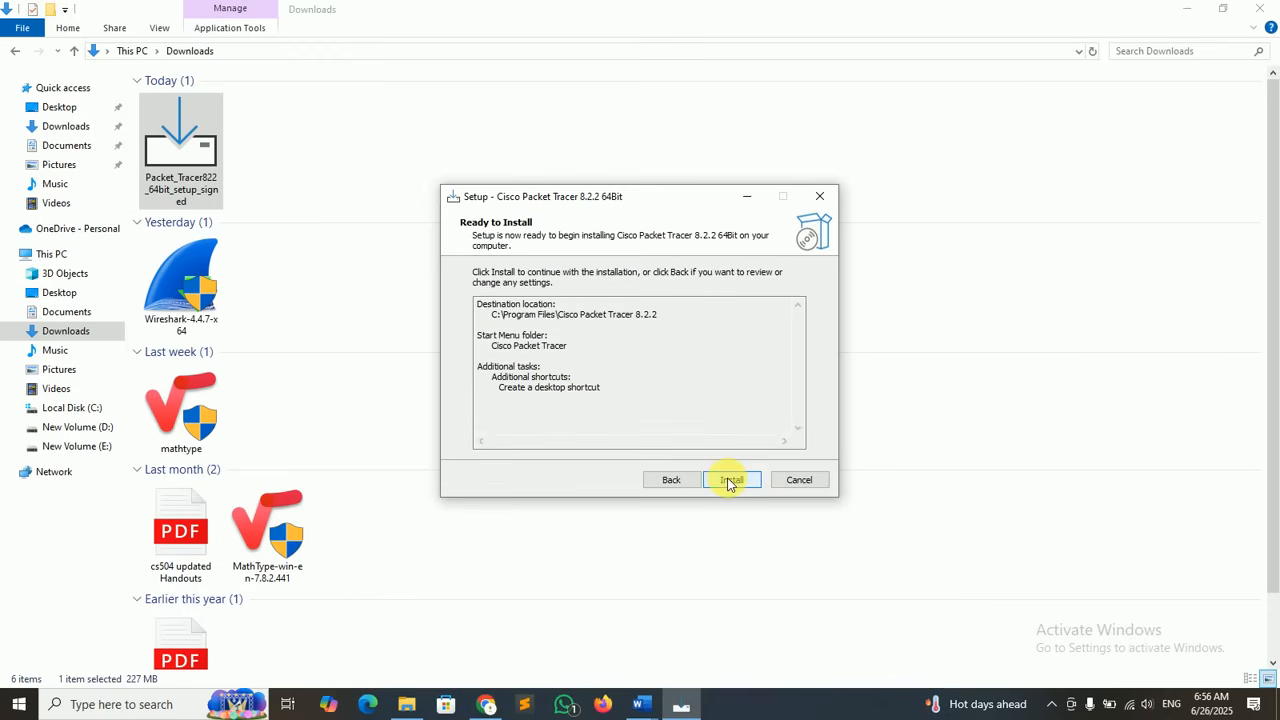
click(731, 480)
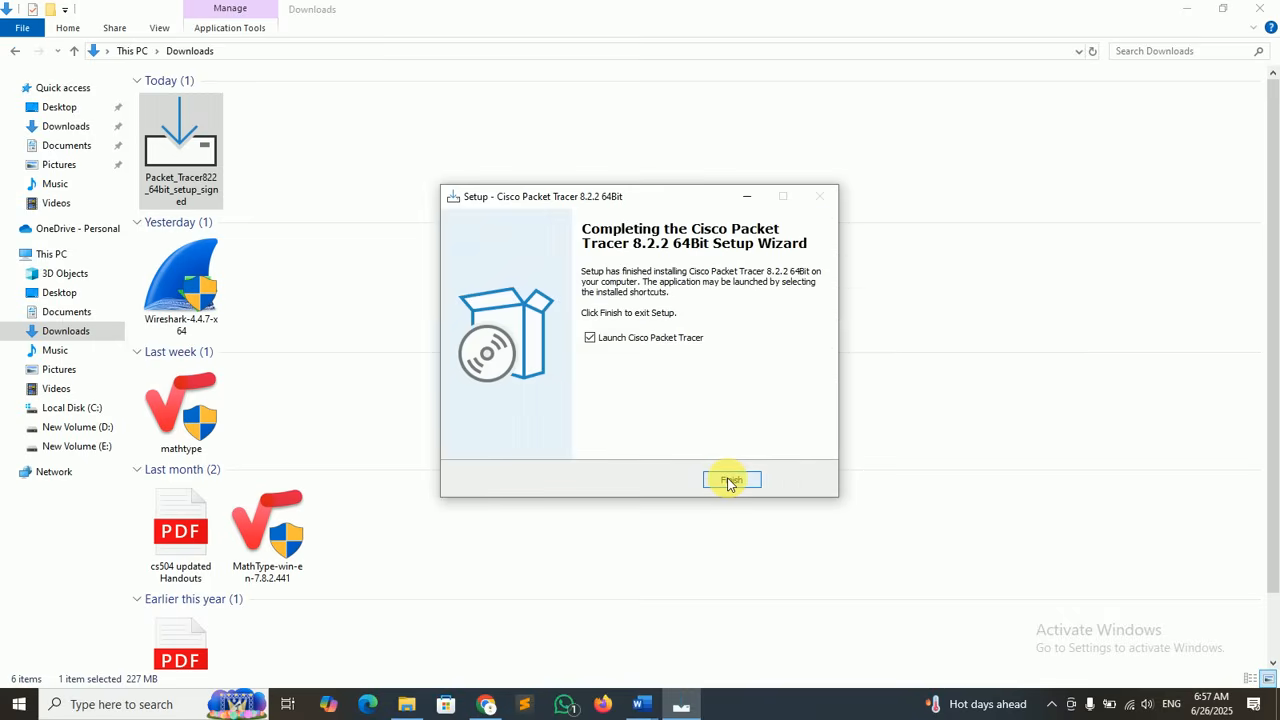
- Finish the setup without launching Cisco Packet Tracer, and minimize File Explorer to check the desktop for its shortcut
click(590, 339)
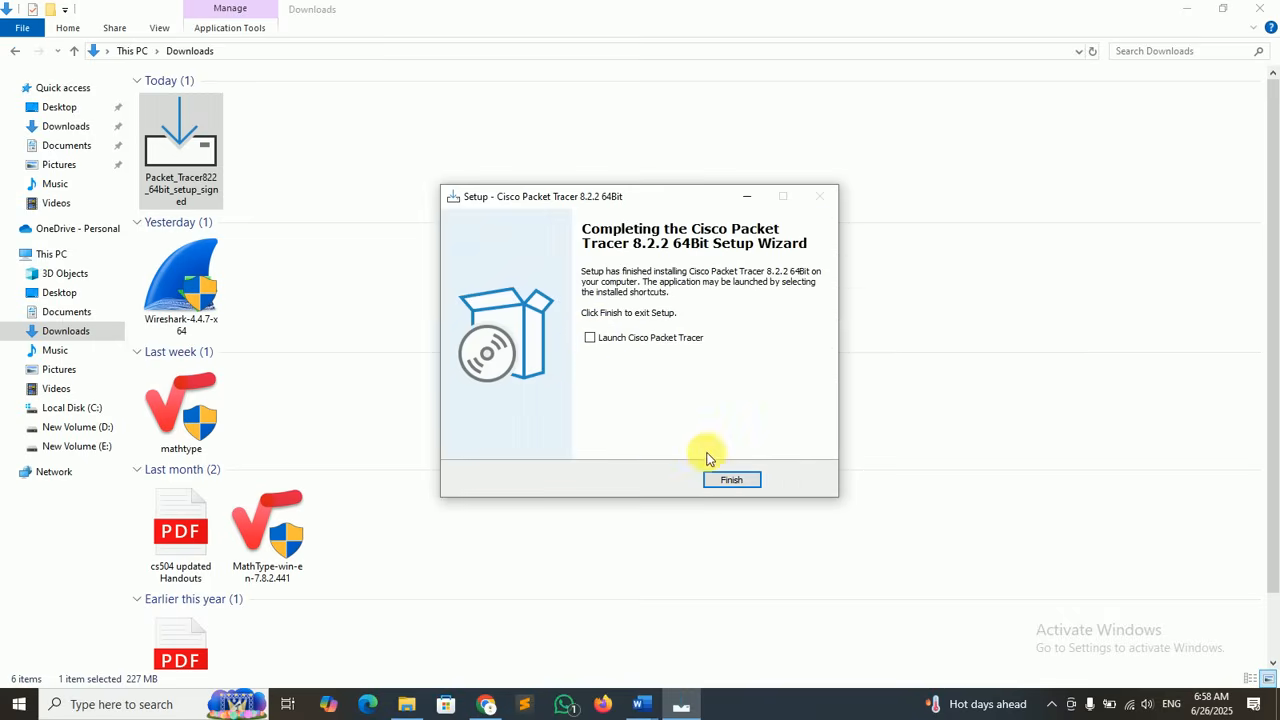
click(729, 478)
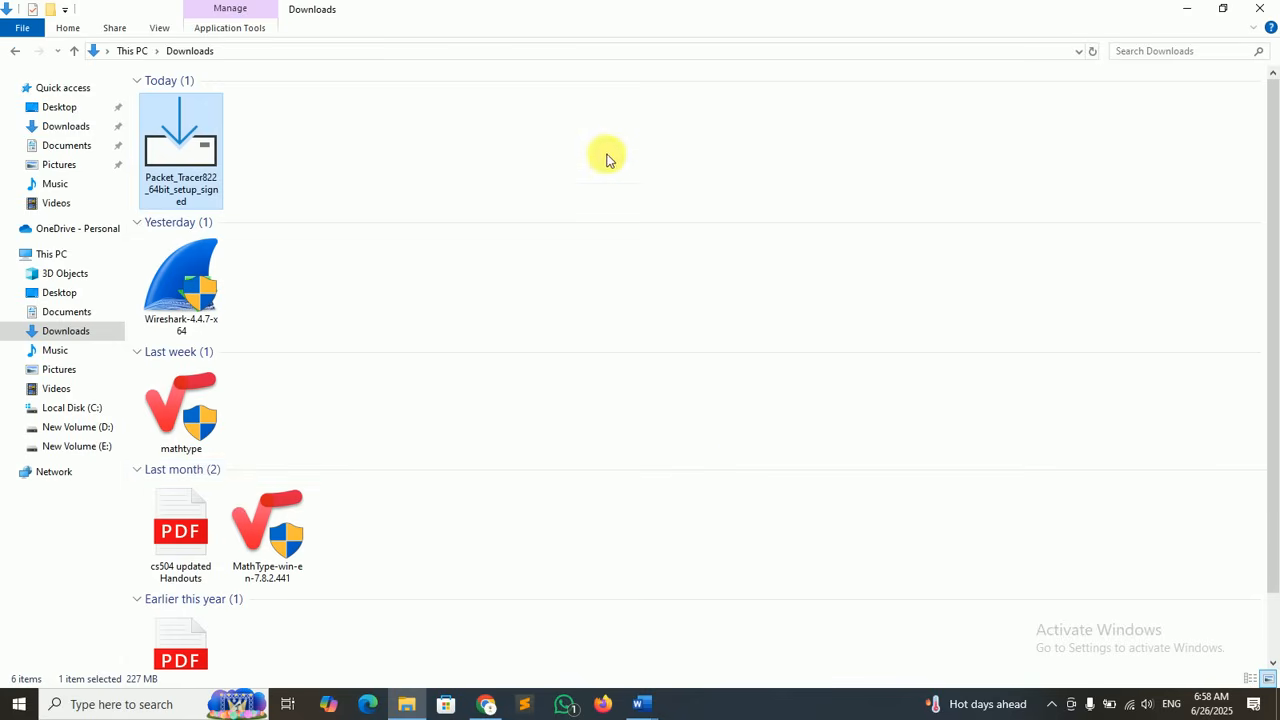
click(943, 148)
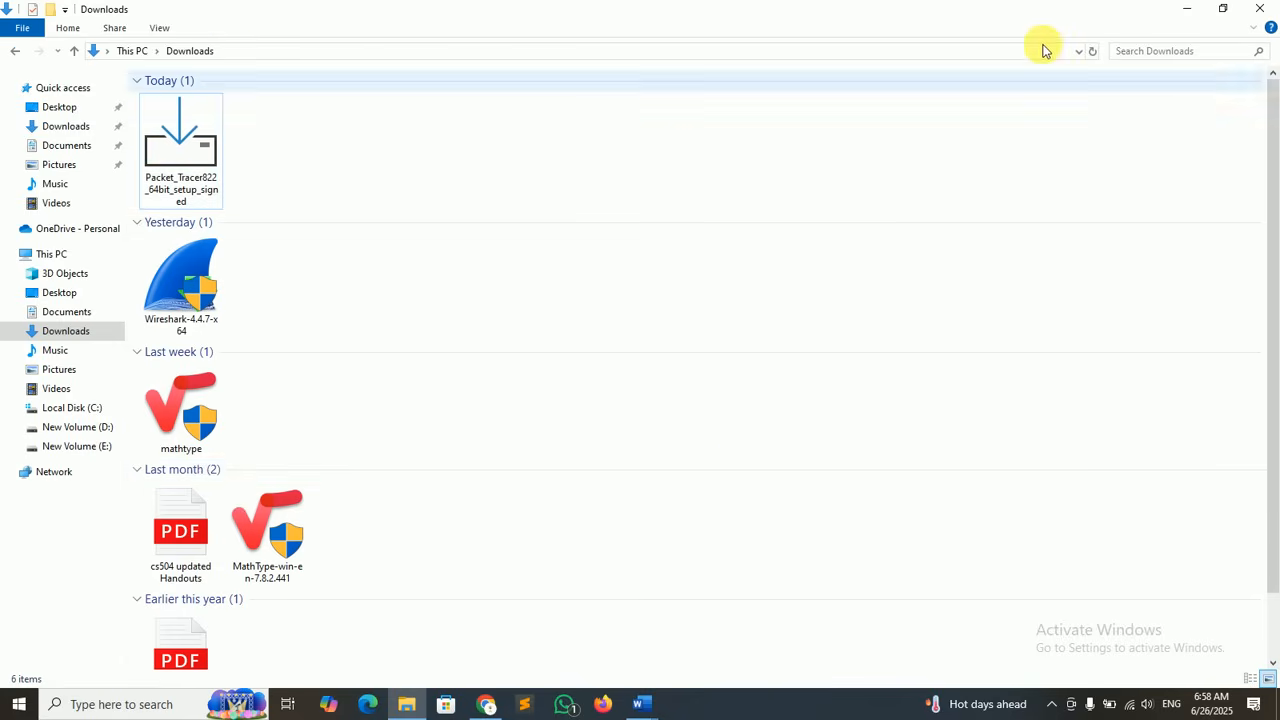
click(1187, 8)
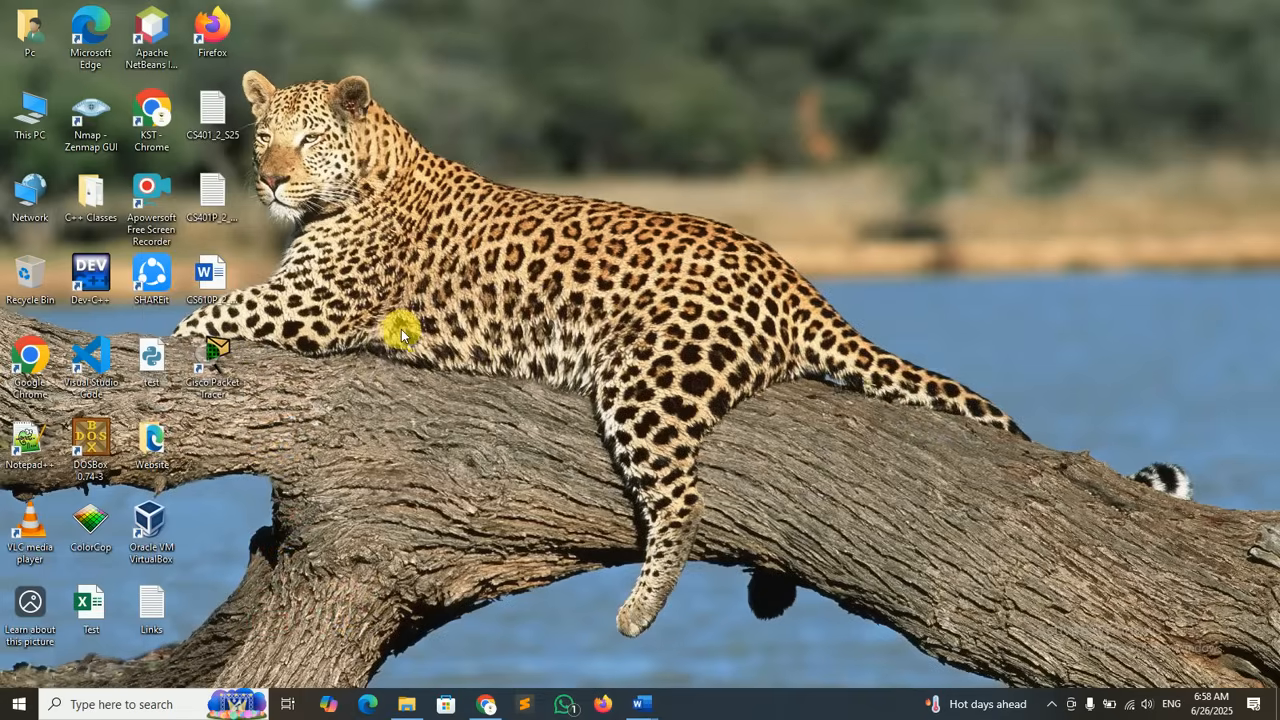
- Run the Wireshark-4.4.7-x64 installer from Downloads, acknowledge its license and continue to the Additional Tasks page
click(408, 705)
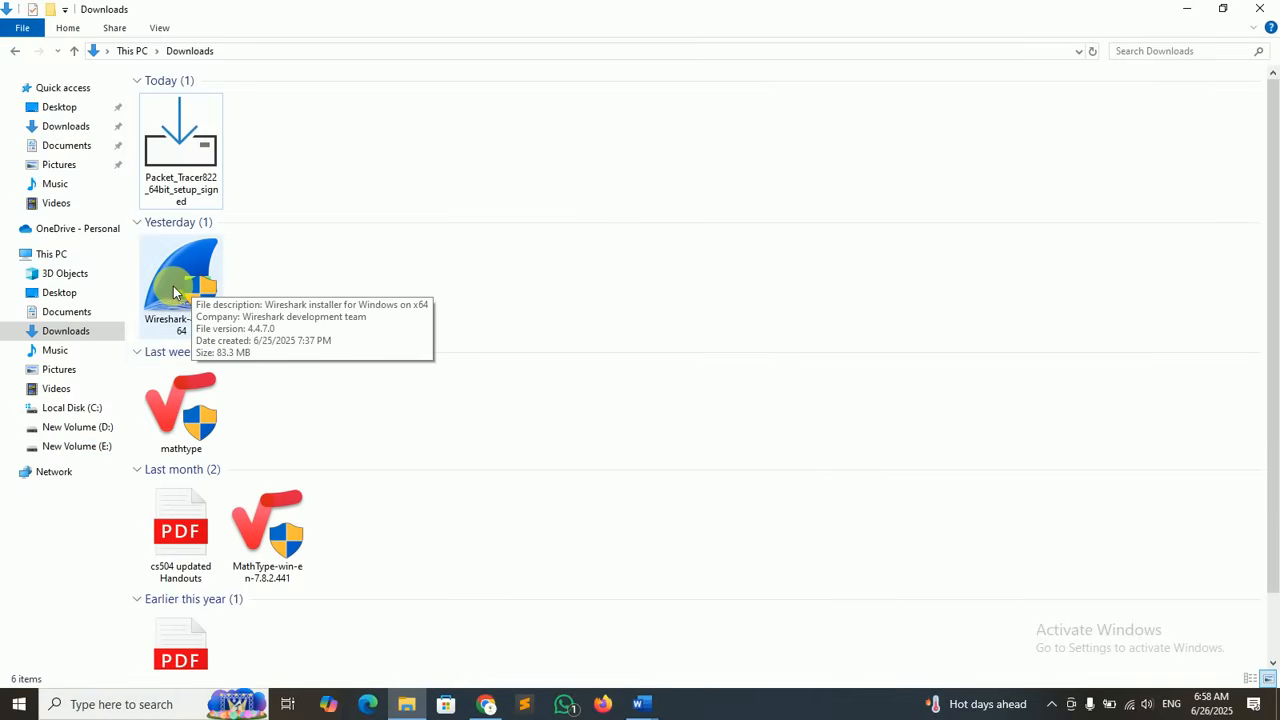
click(178, 271)
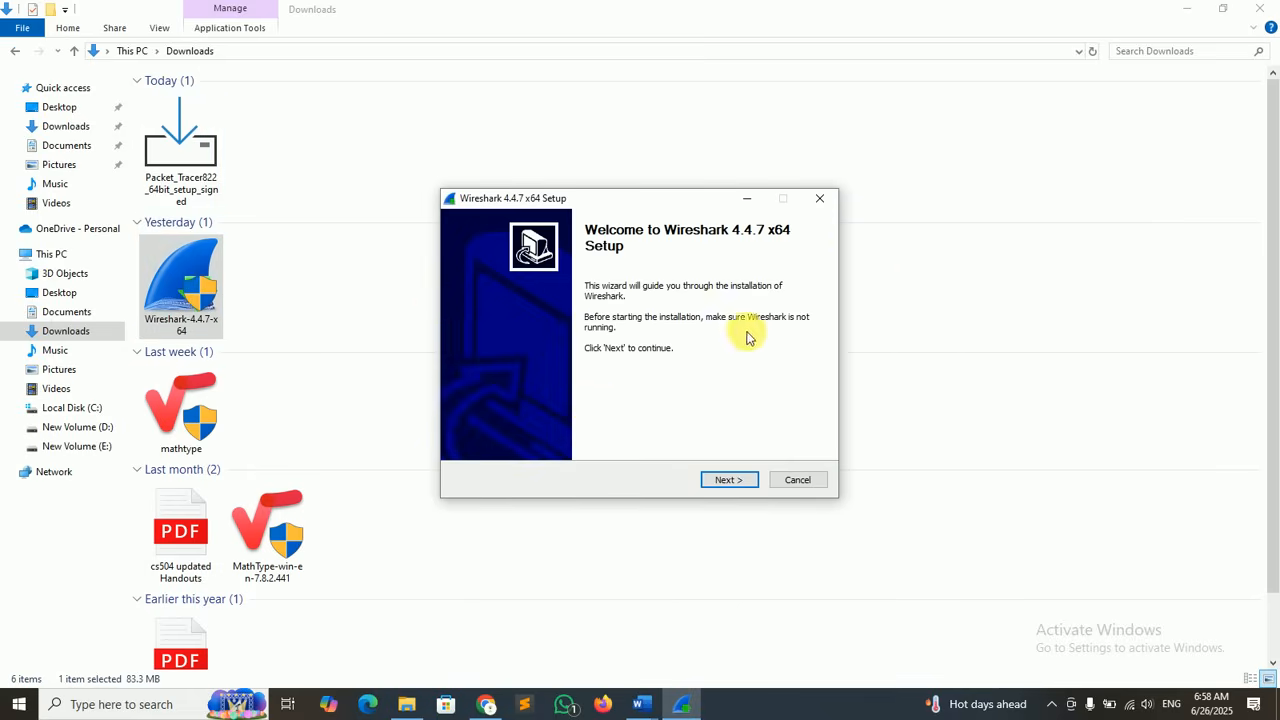
click(731, 482)
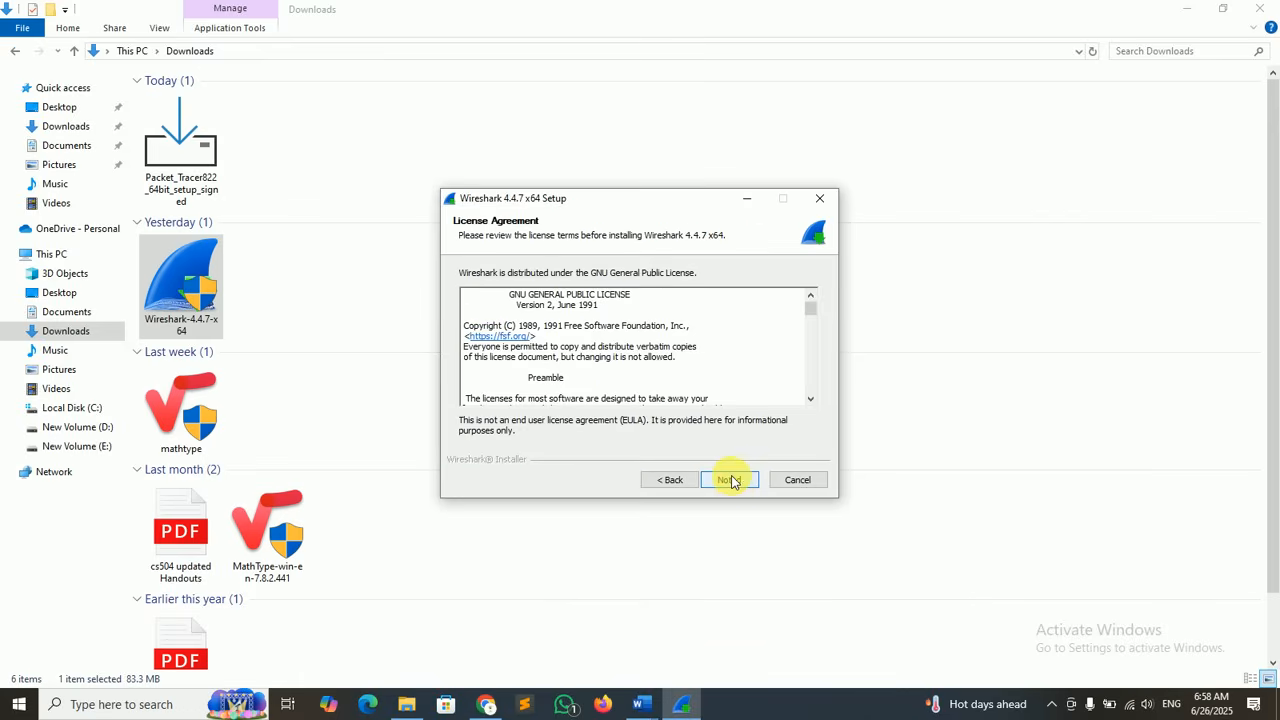
click(731, 482)
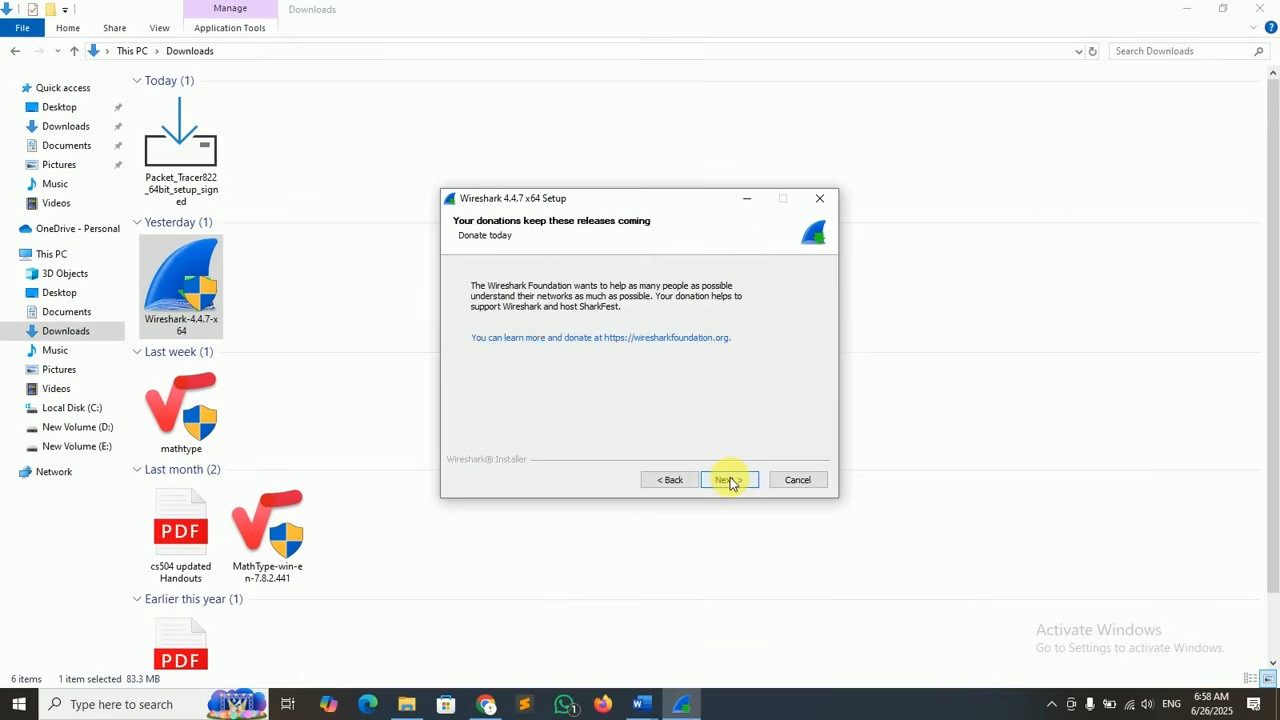
click(731, 482)
click(731, 482)
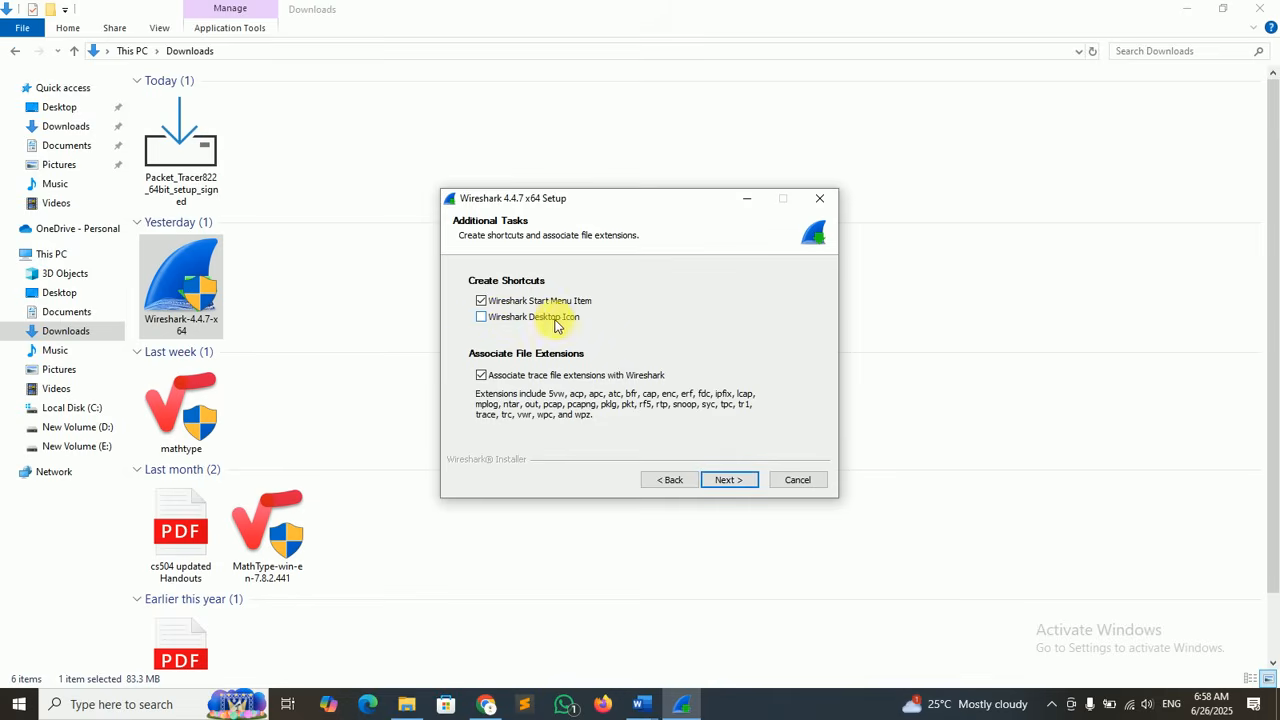
- Enable the Wireshark desktop icon, install Wireshark in C:\Program Files\Wireshark without USBPcap, and finish the setup without opening the release notes
click(482, 317)
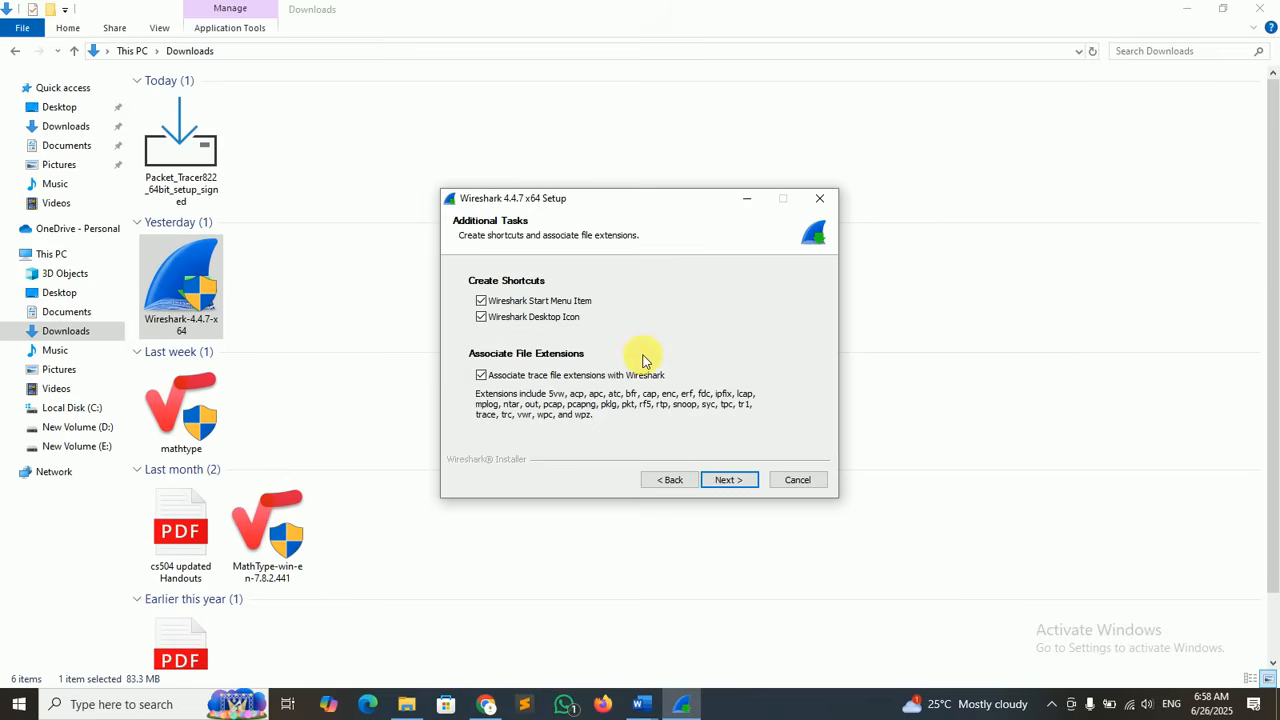
click(729, 480)
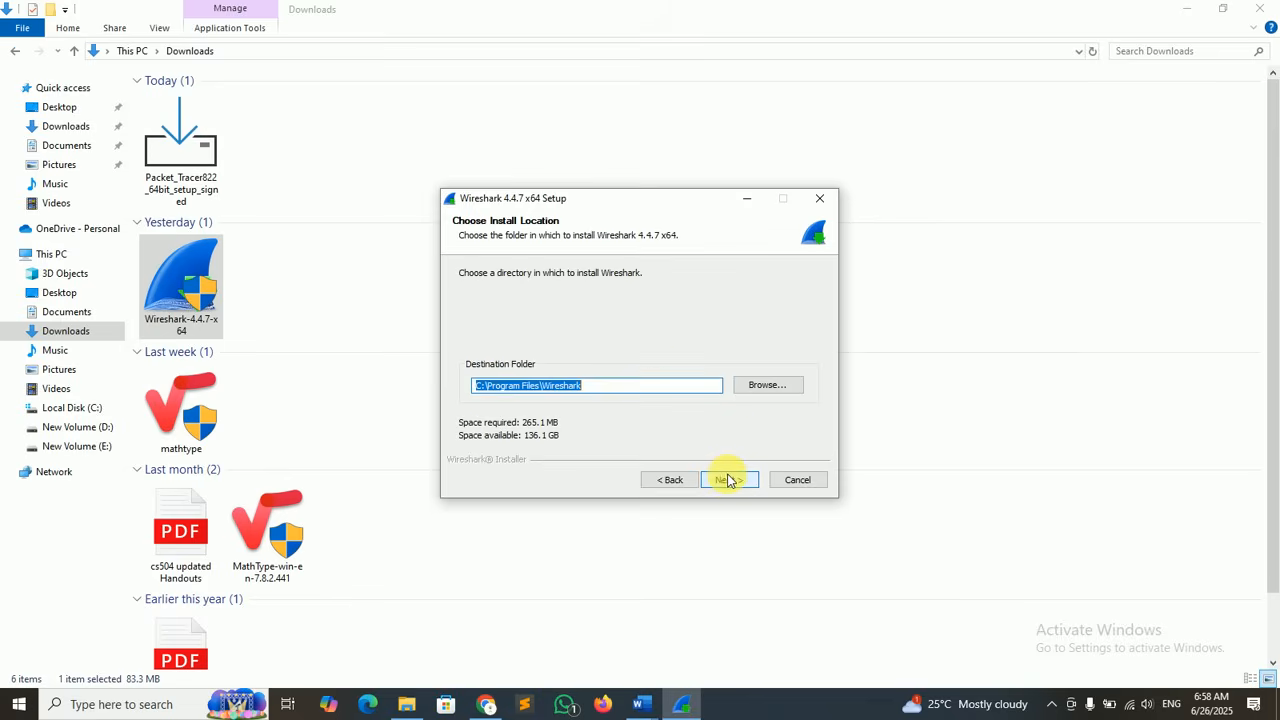
click(728, 484)
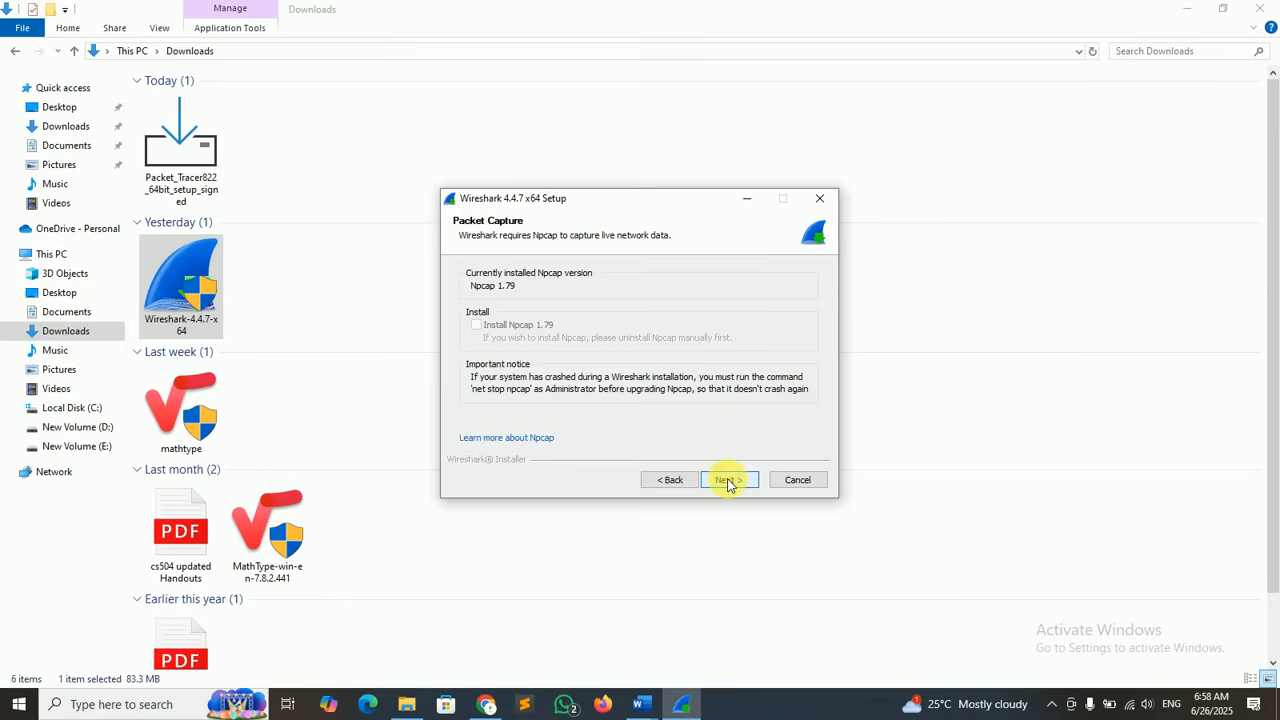
click(731, 482)
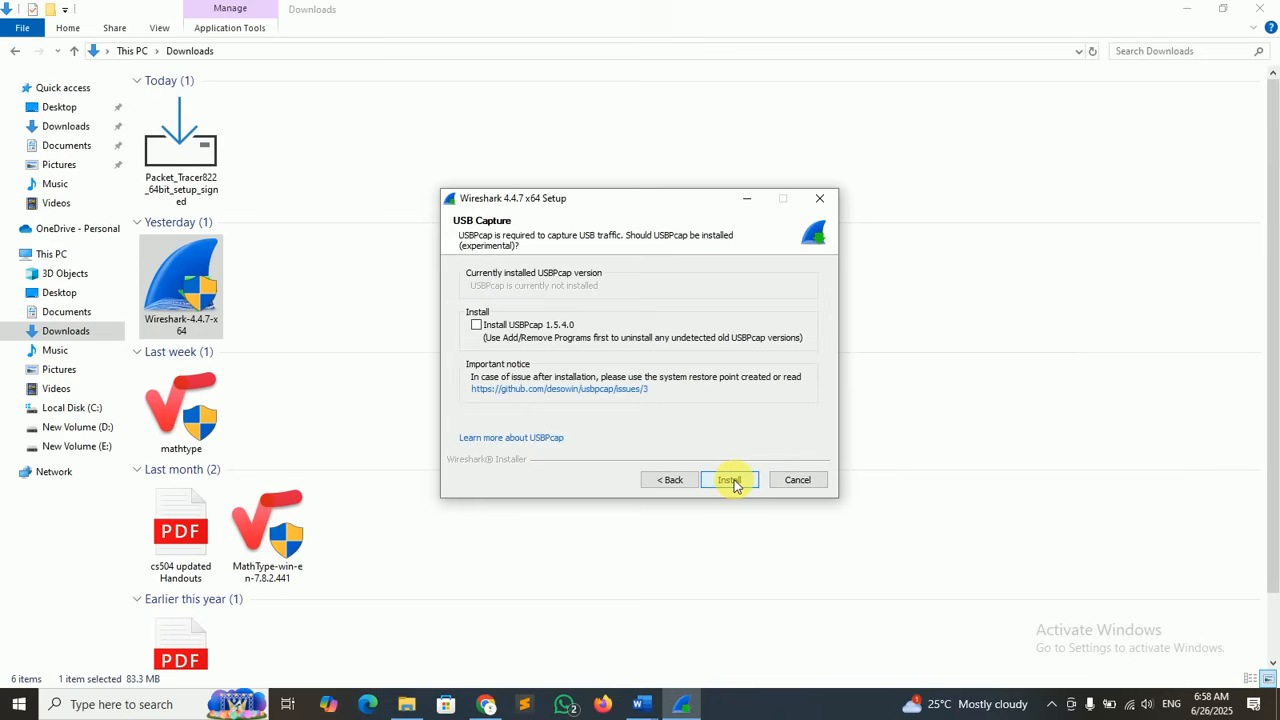
click(730, 481)
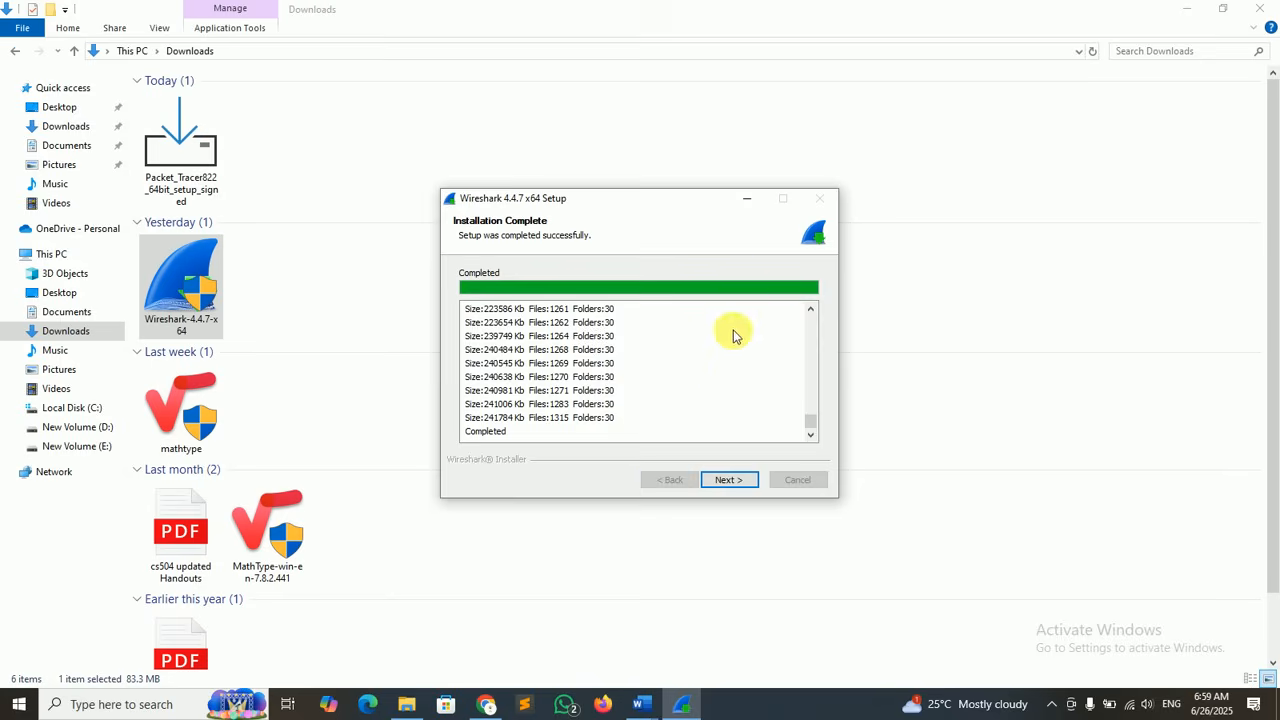
click(729, 481)
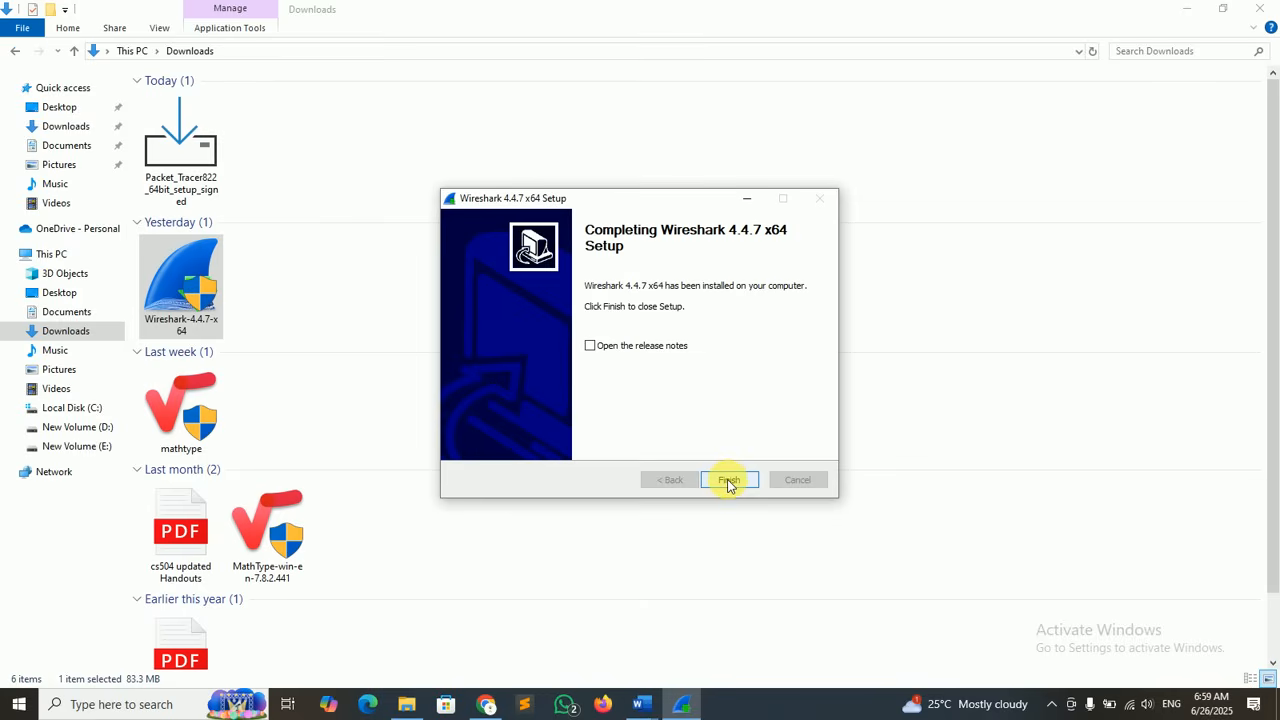
click(729, 482)
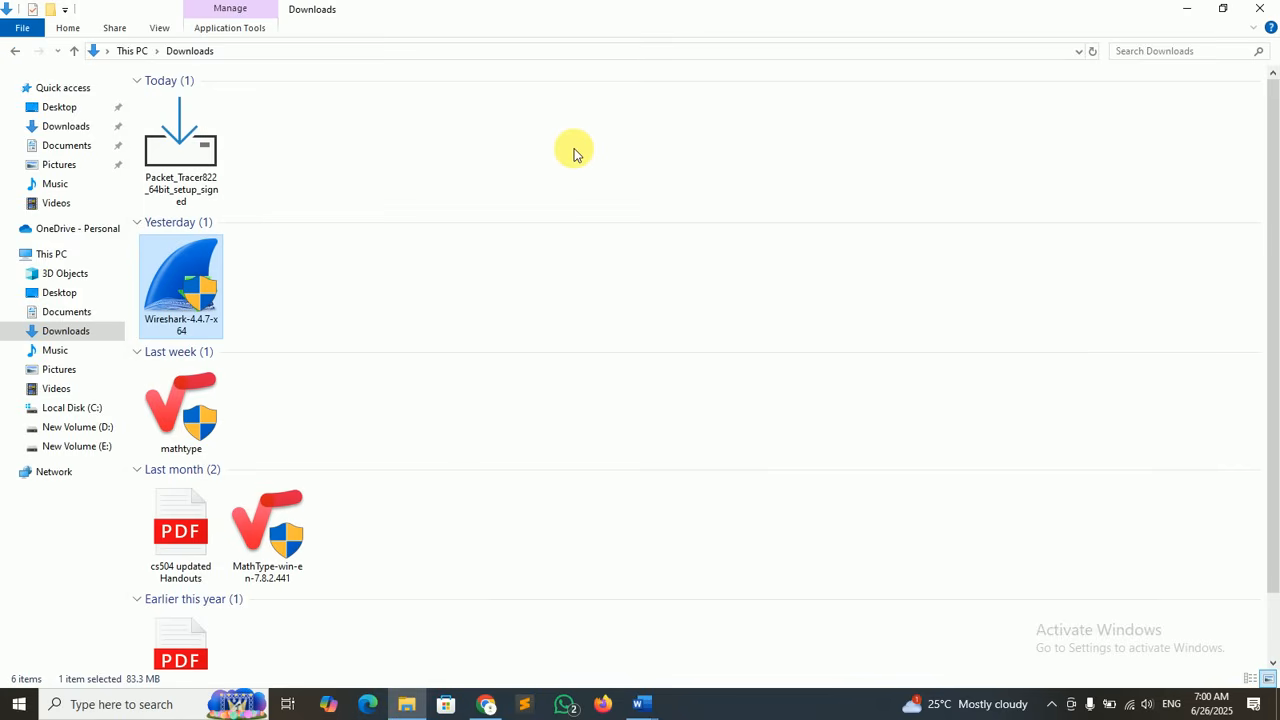
- Close the Downloads window, launch Cisco Packet Tracer from the desktop and agree to run multi-user when the application starts
click(574, 152)
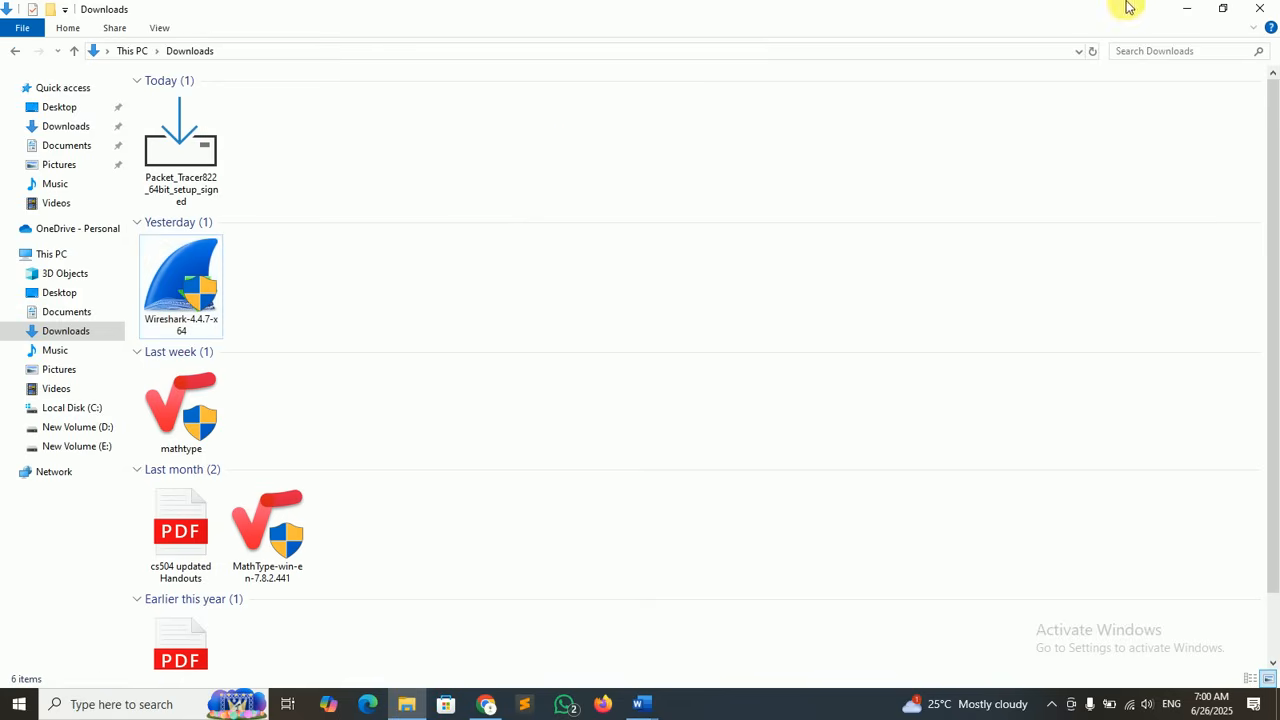
click(1266, 8)
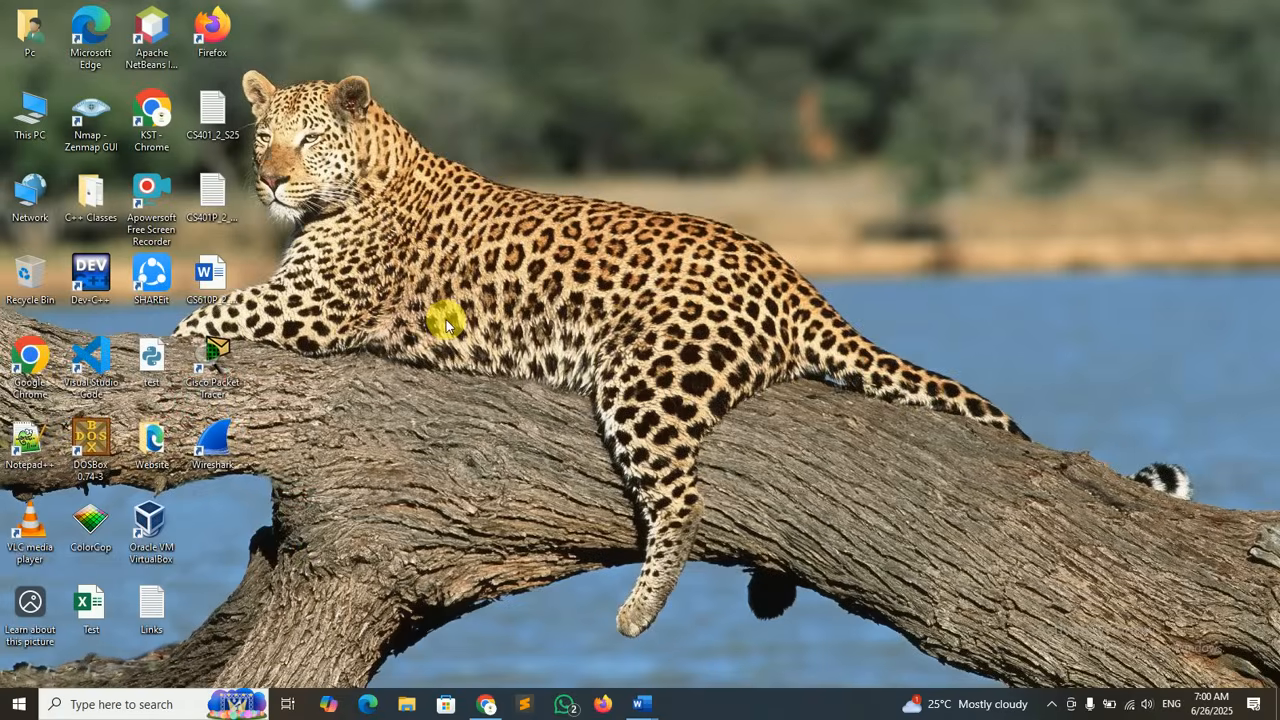
click(222, 367)
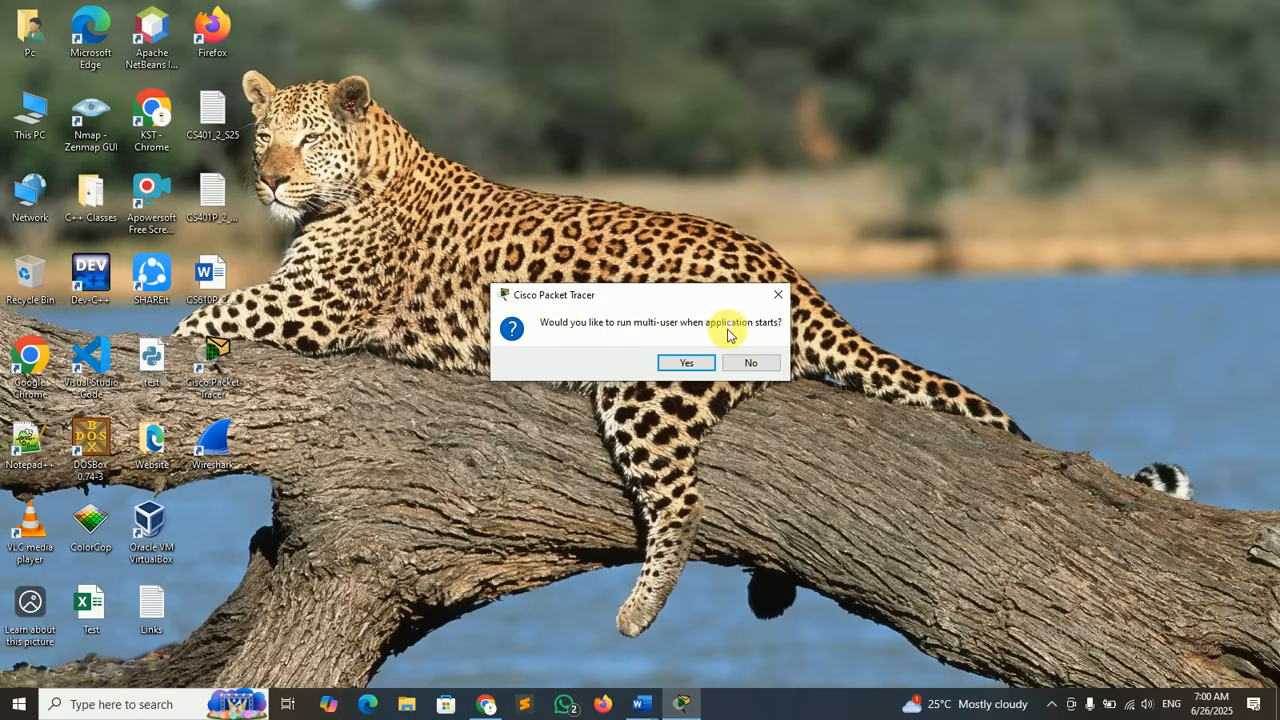
click(690, 363)
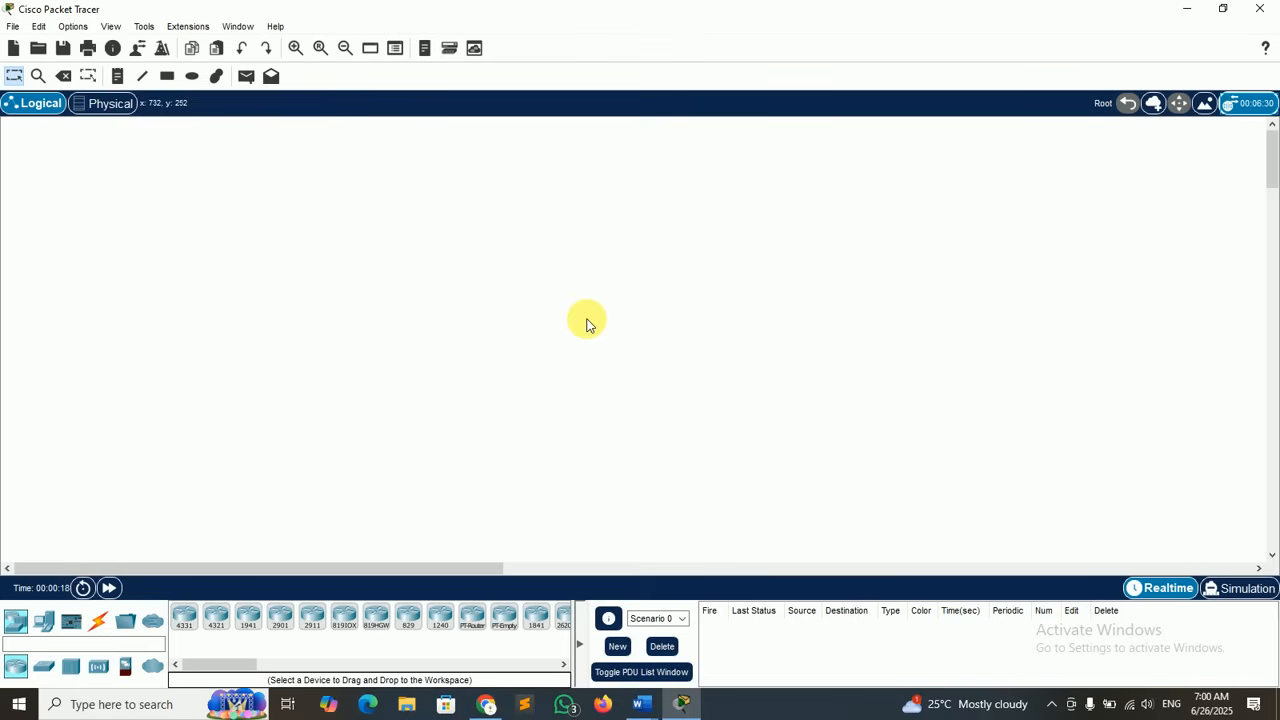
- Collapse the scenario and PDU list pane in Packet Tracer and minimize the program
click(581, 645)
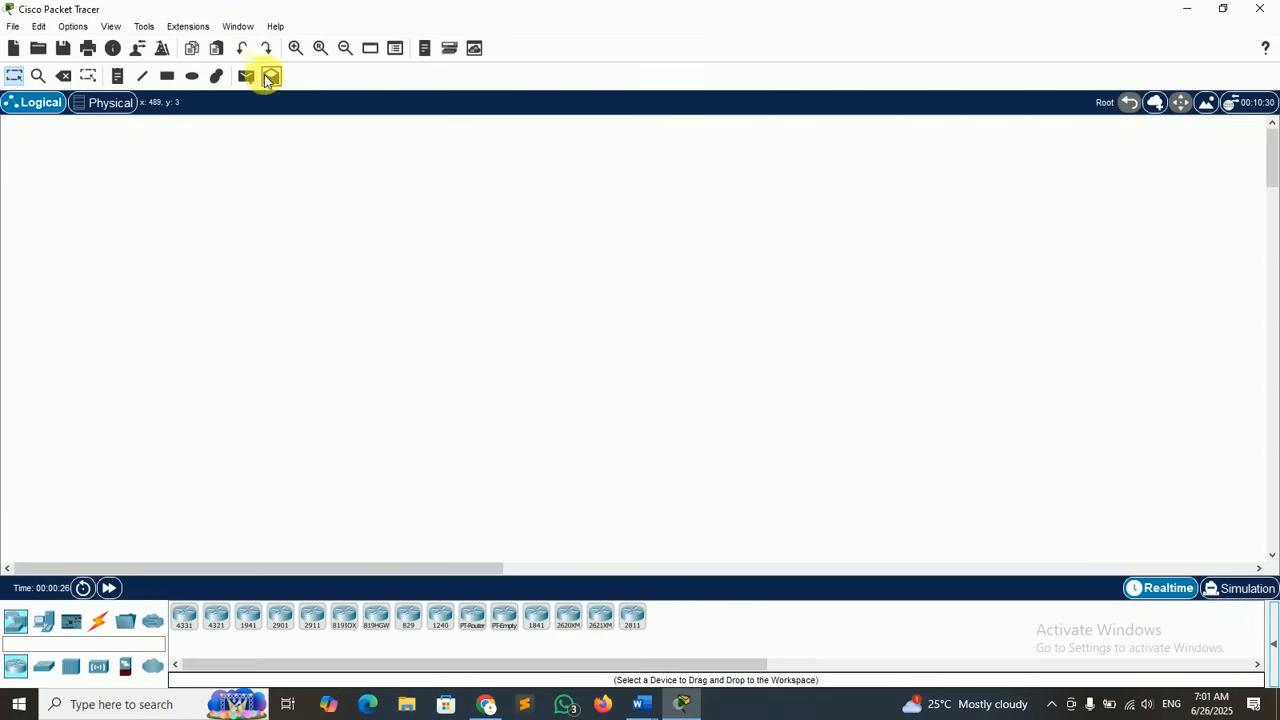
click(295, 50)
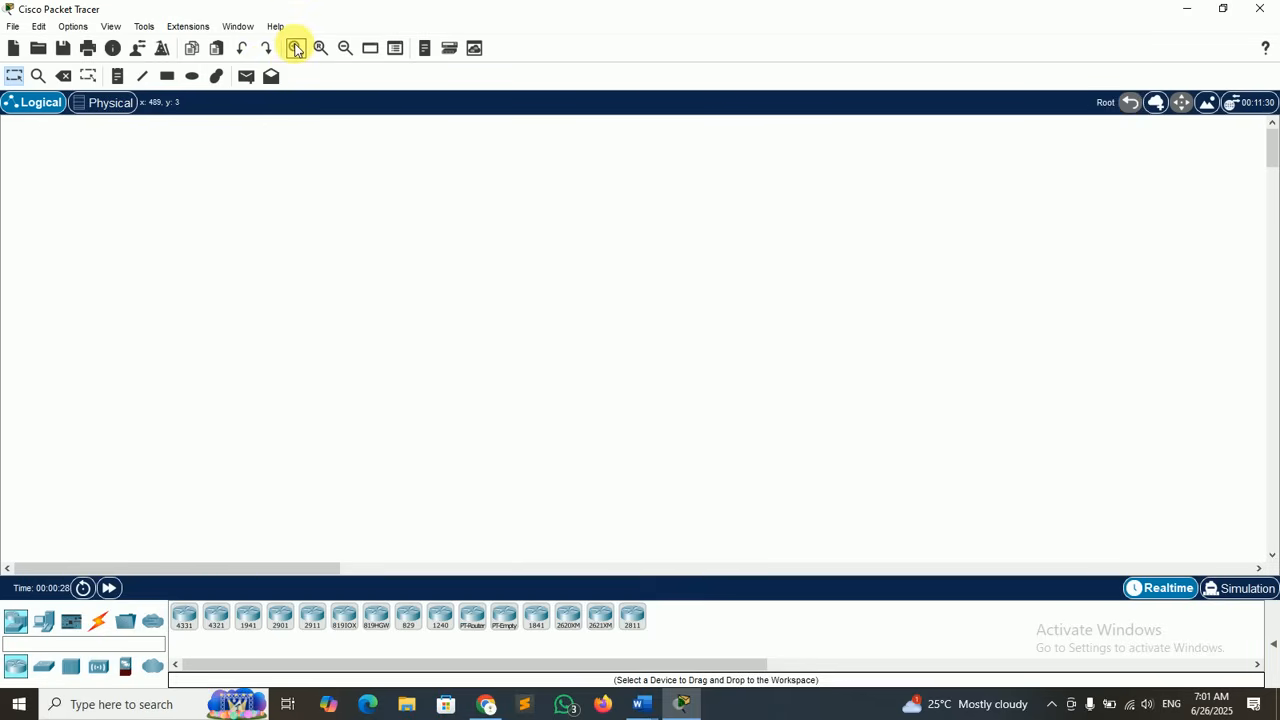
click(344, 50)
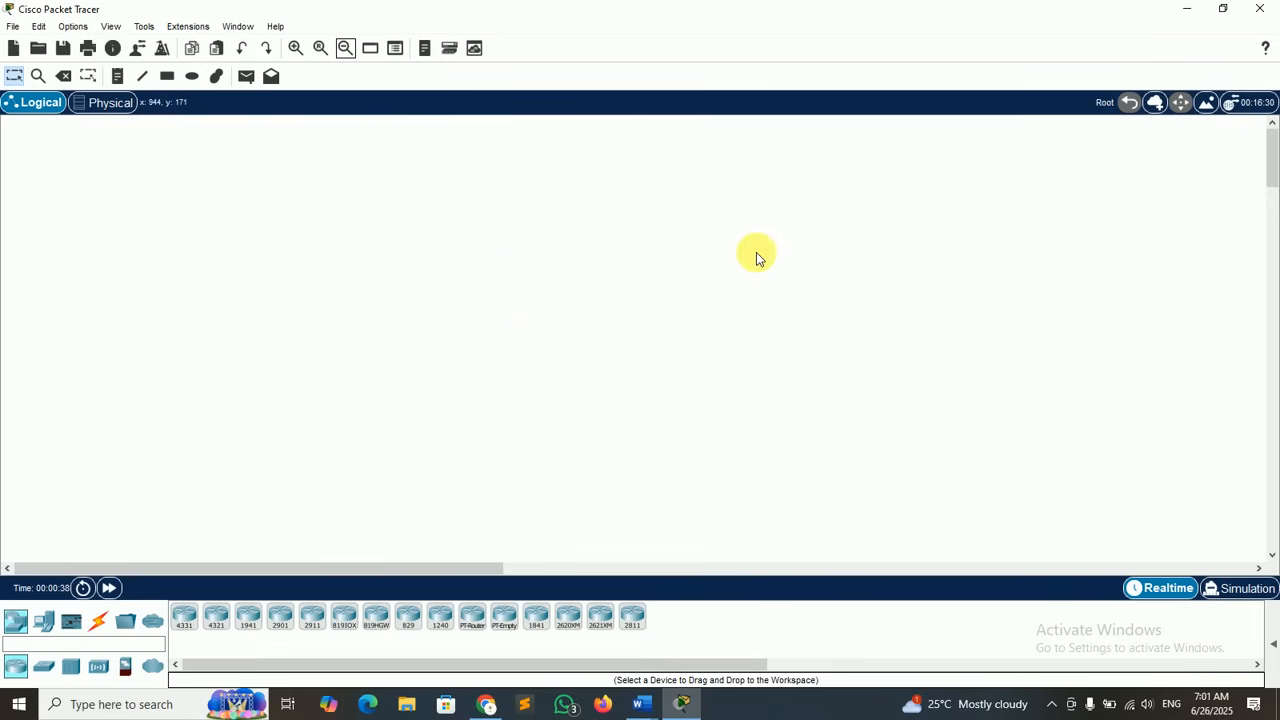
click(1188, 14)
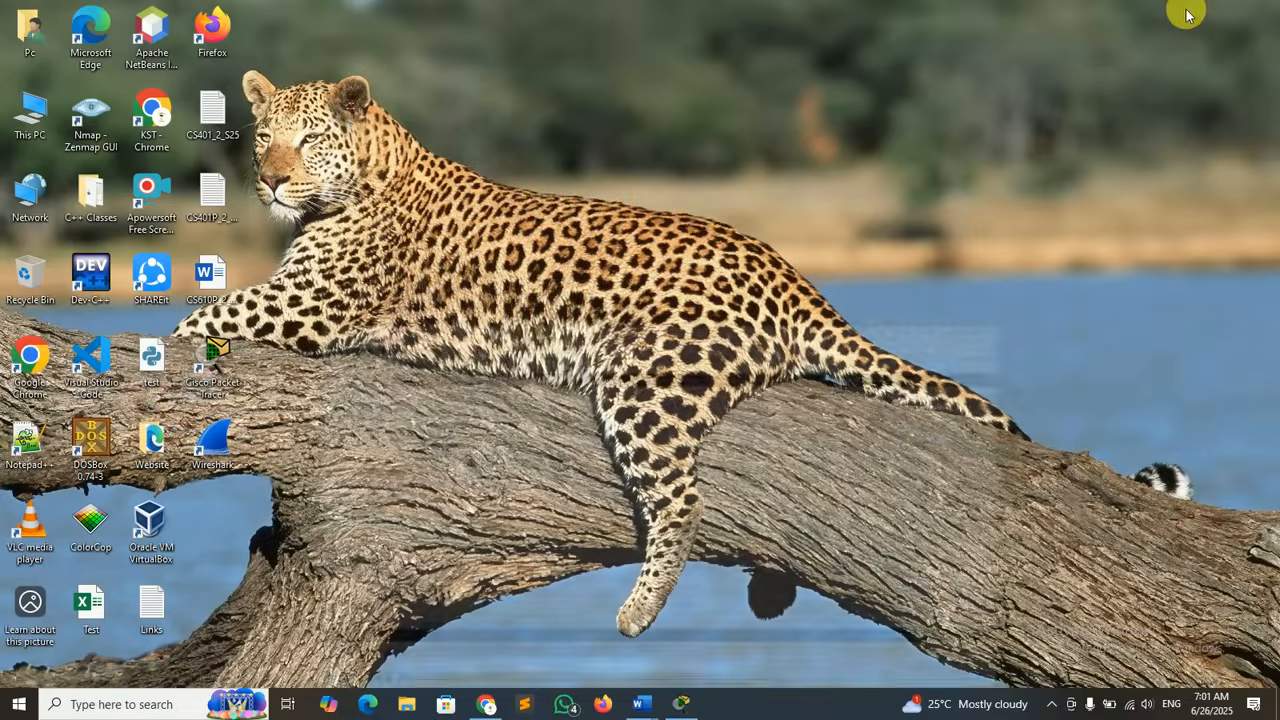
- Switch to Chrome, go to kstlearningweb.blogspot.com and open the CS610P Assignment 2 Spring 2025 post at its Question # 01 Steps heading
click(486, 704)
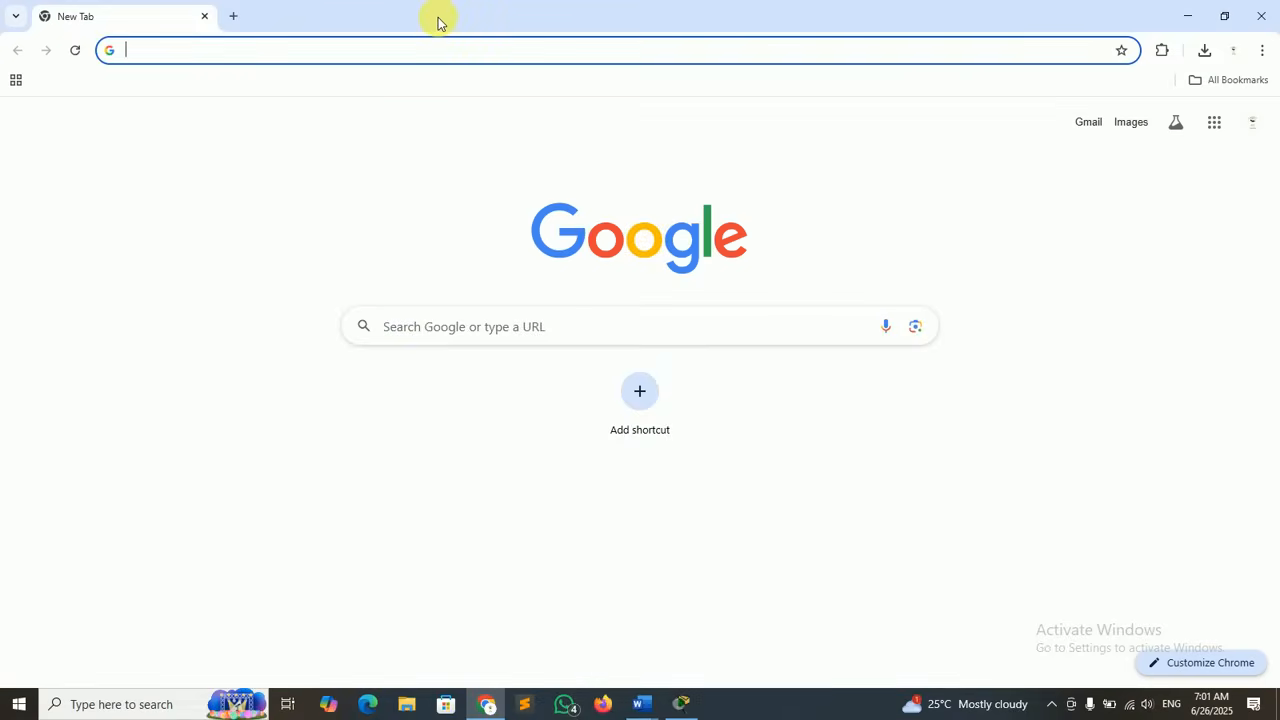
text(kst)
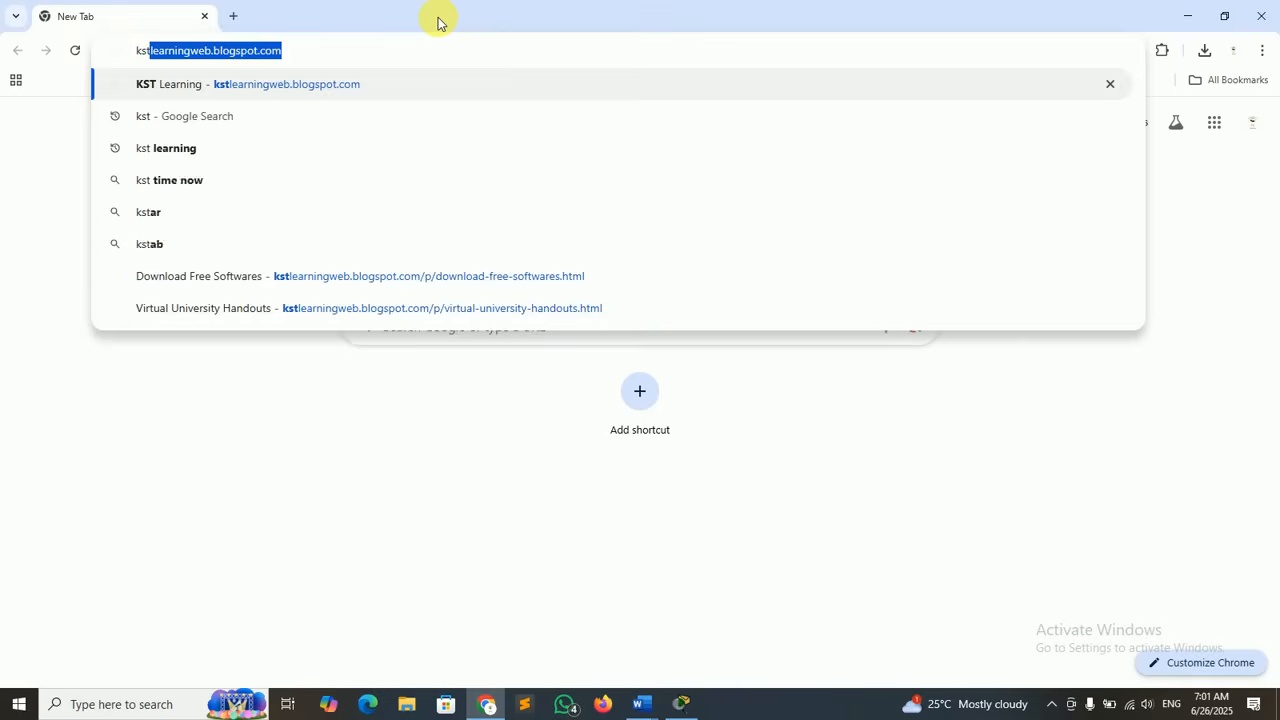
key(Return)
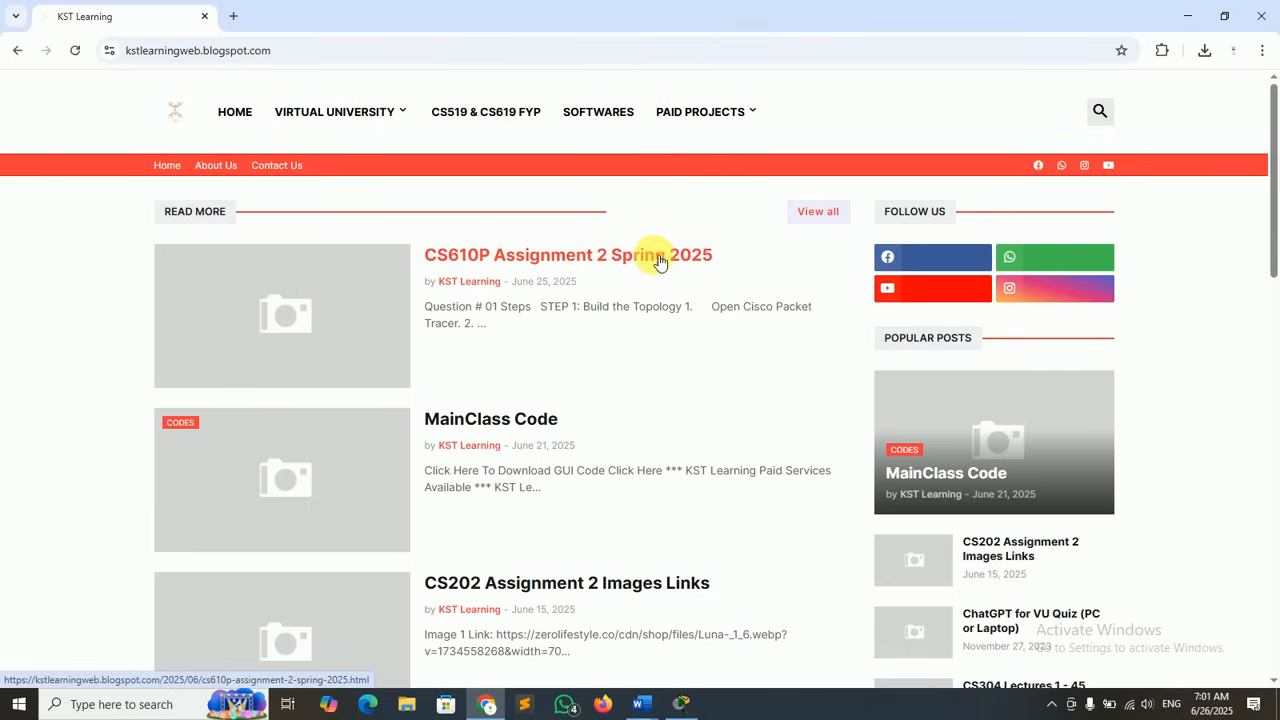
click(598, 257)
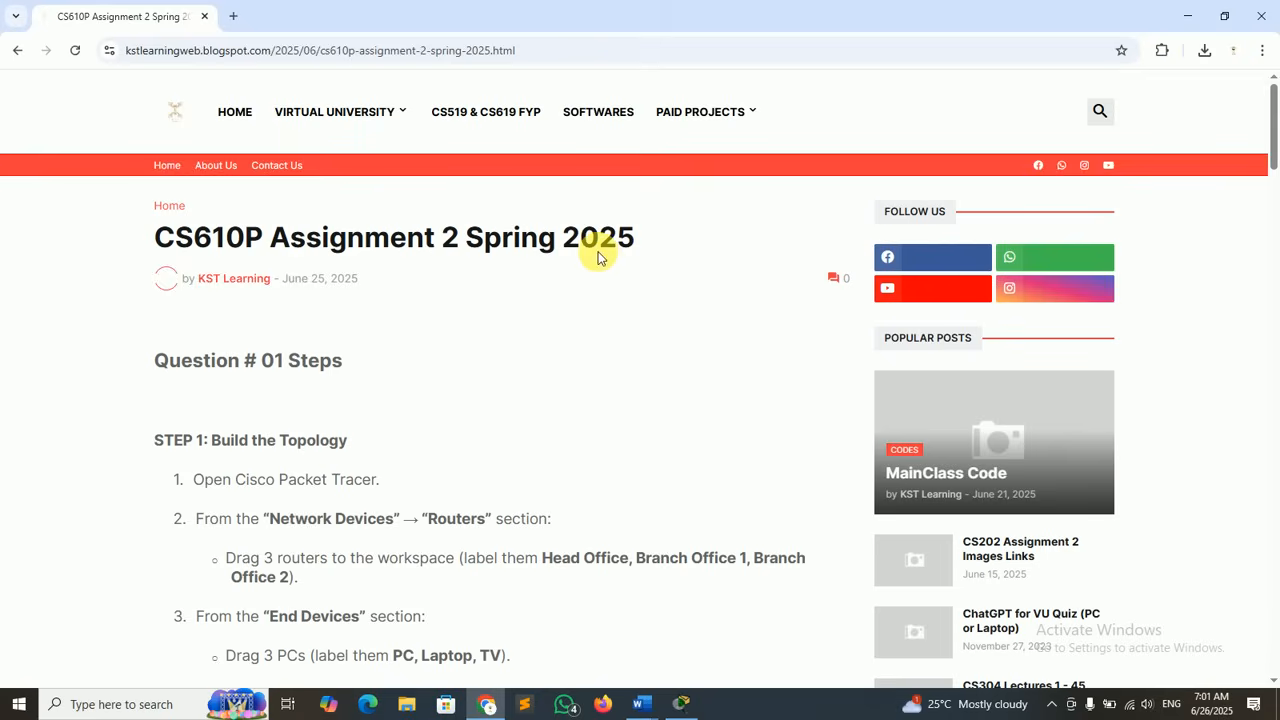
drag(155, 362, 343, 362)
click(343, 362)
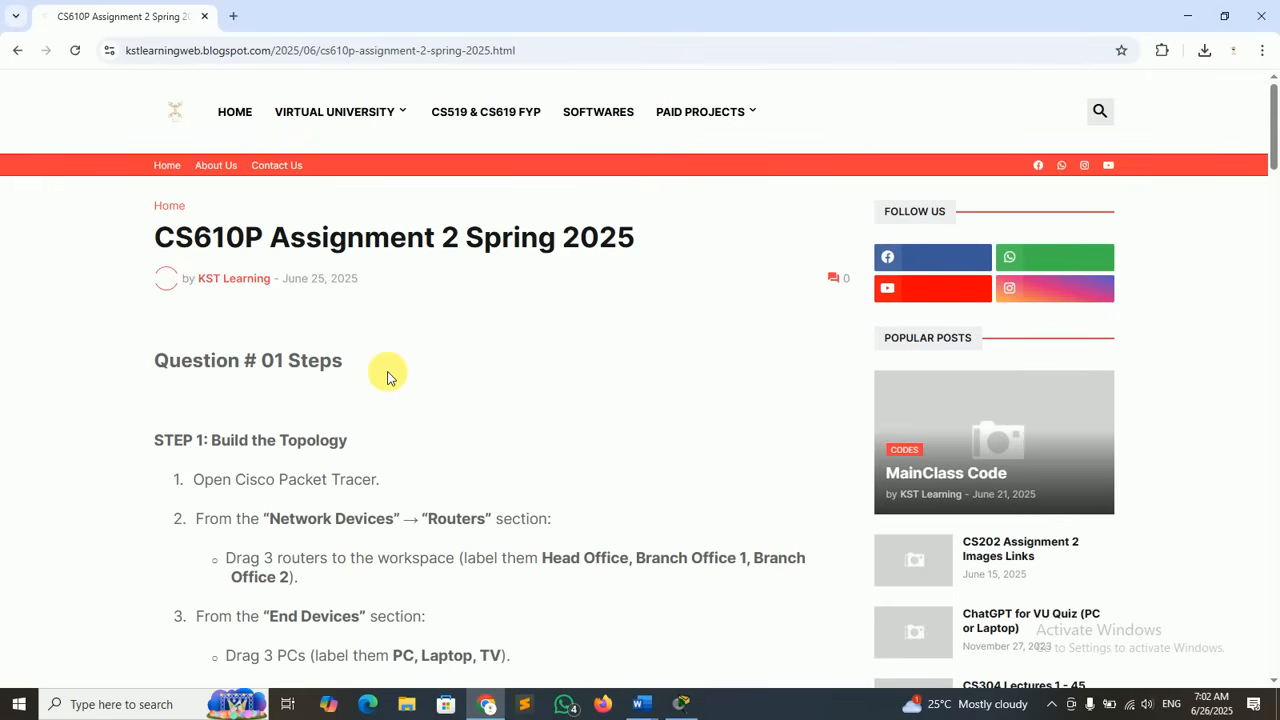
- Restore the Chrome and Packet Tracer windows to smaller sizes, placing Packet Tracer beside the assignment post and extending it down to the taskbar
click(1224, 16)
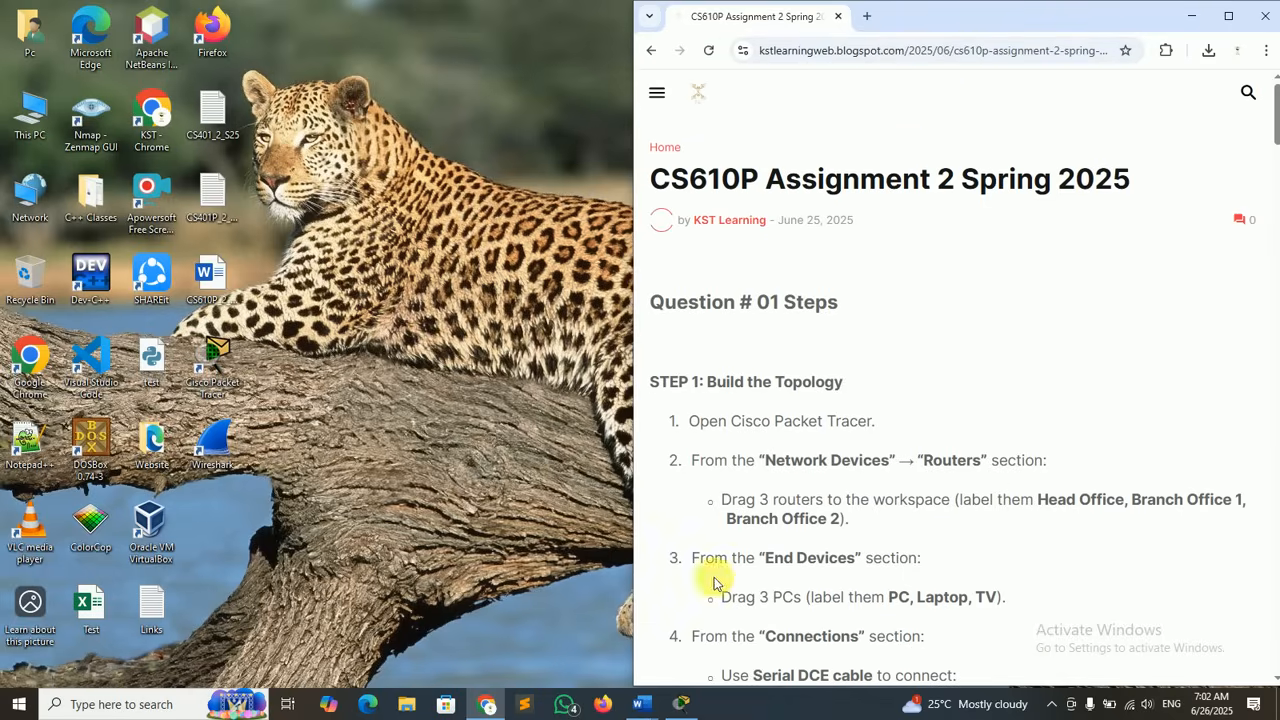
click(683, 700)
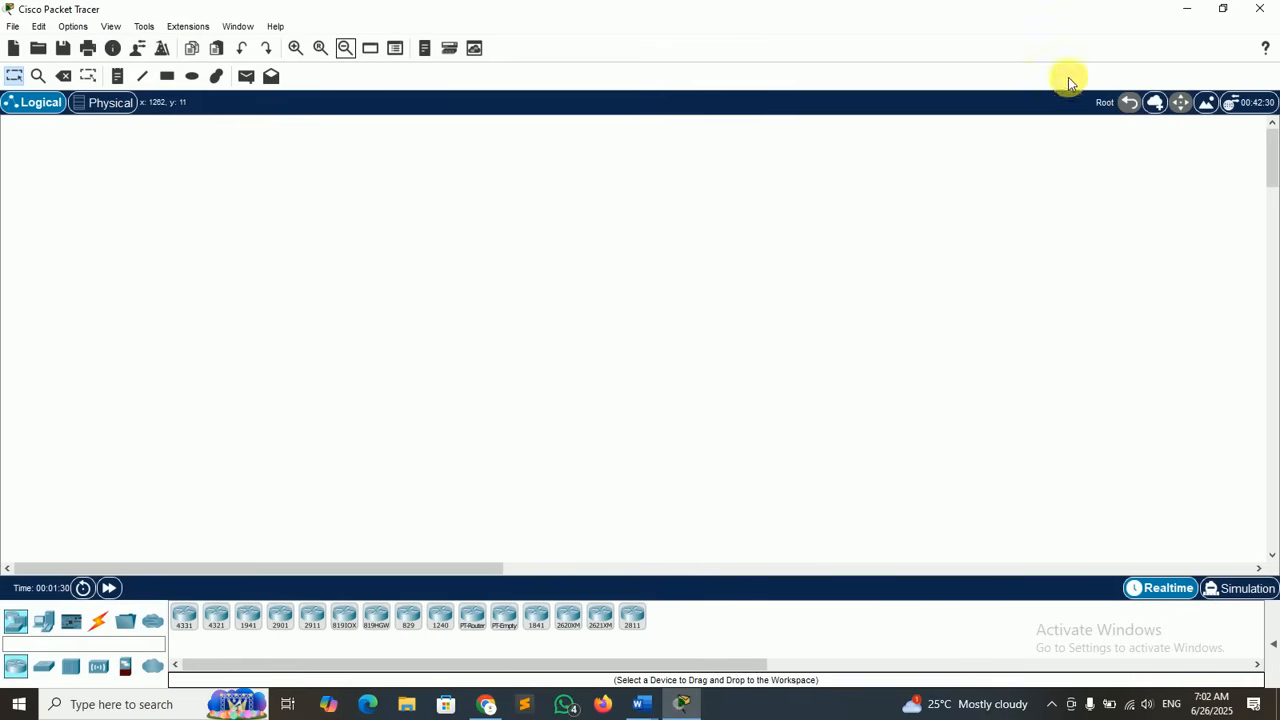
click(1222, 10)
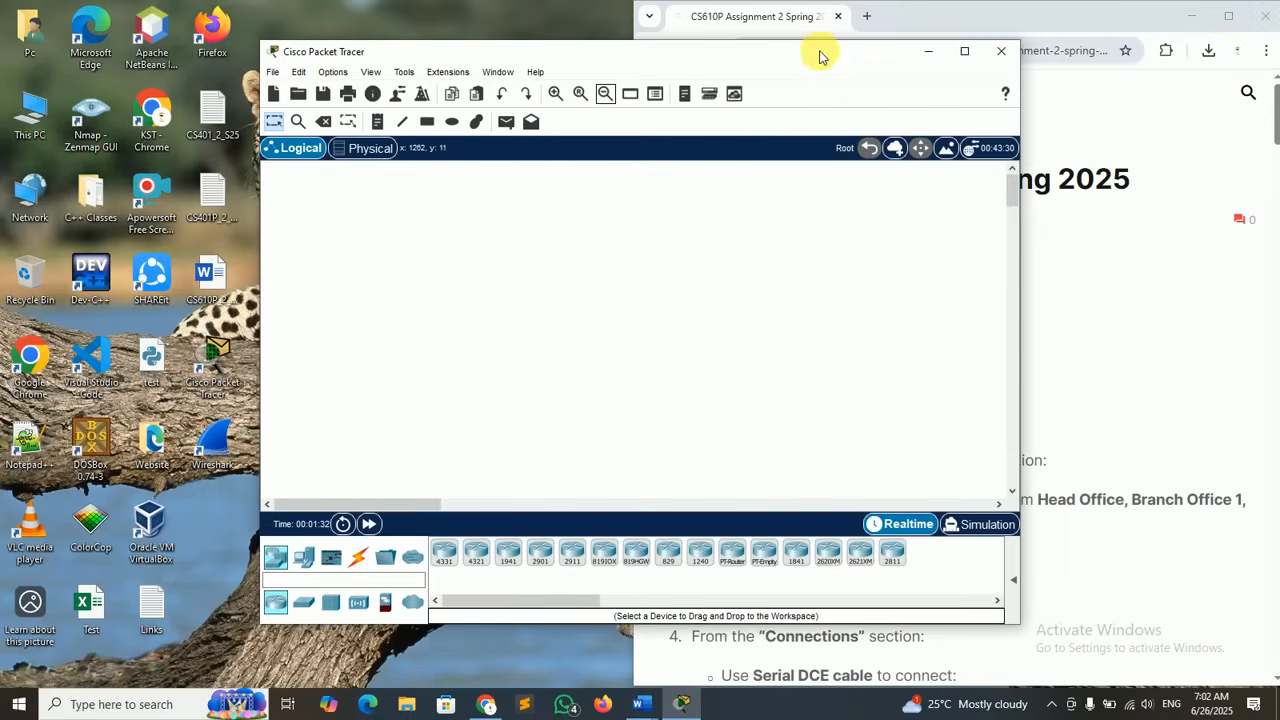
drag(820, 50, 551, 14)
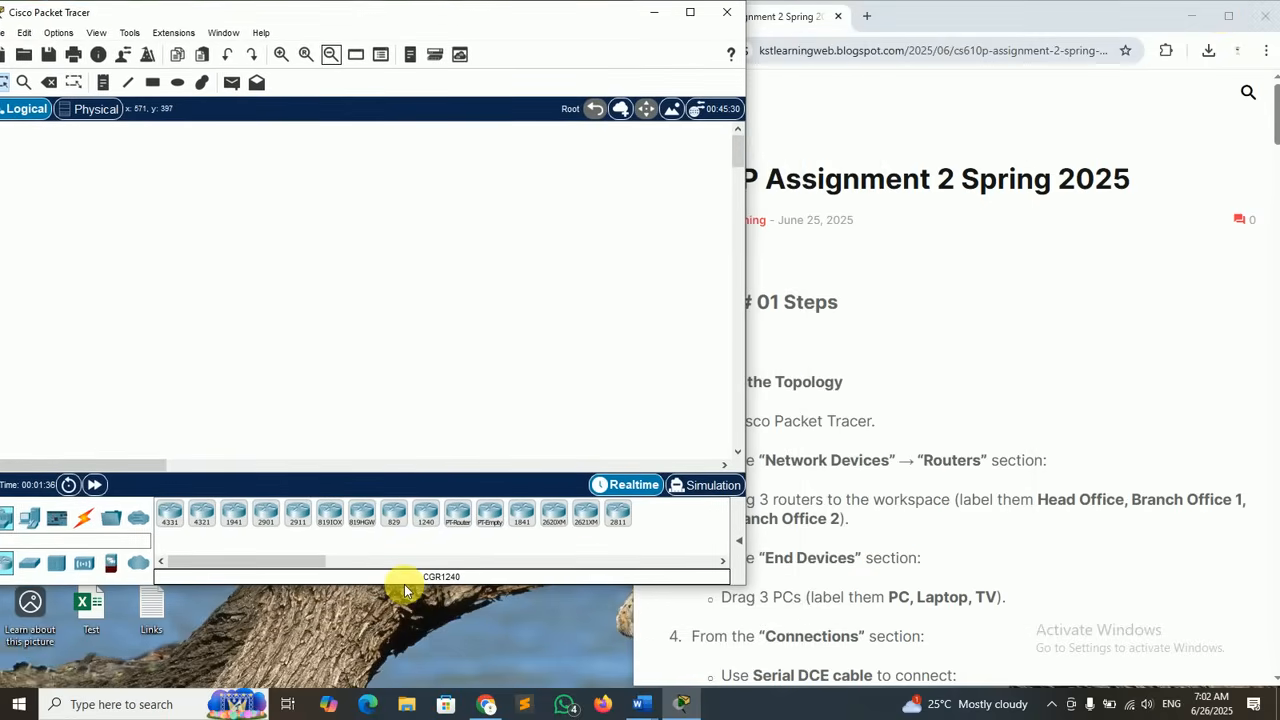
drag(407, 594, 410, 695)
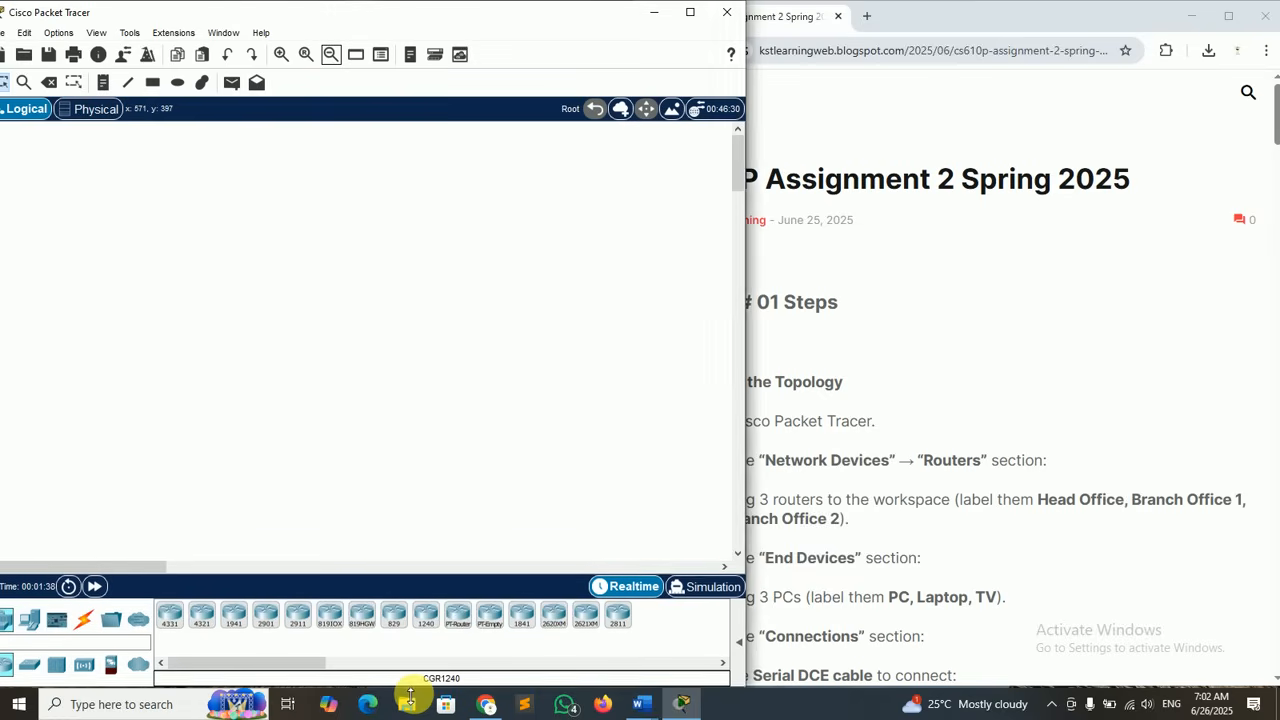
- Adjust the widths of the Chrome and Packet Tracer windows so that they sit side by side without overlapping
click(998, 18)
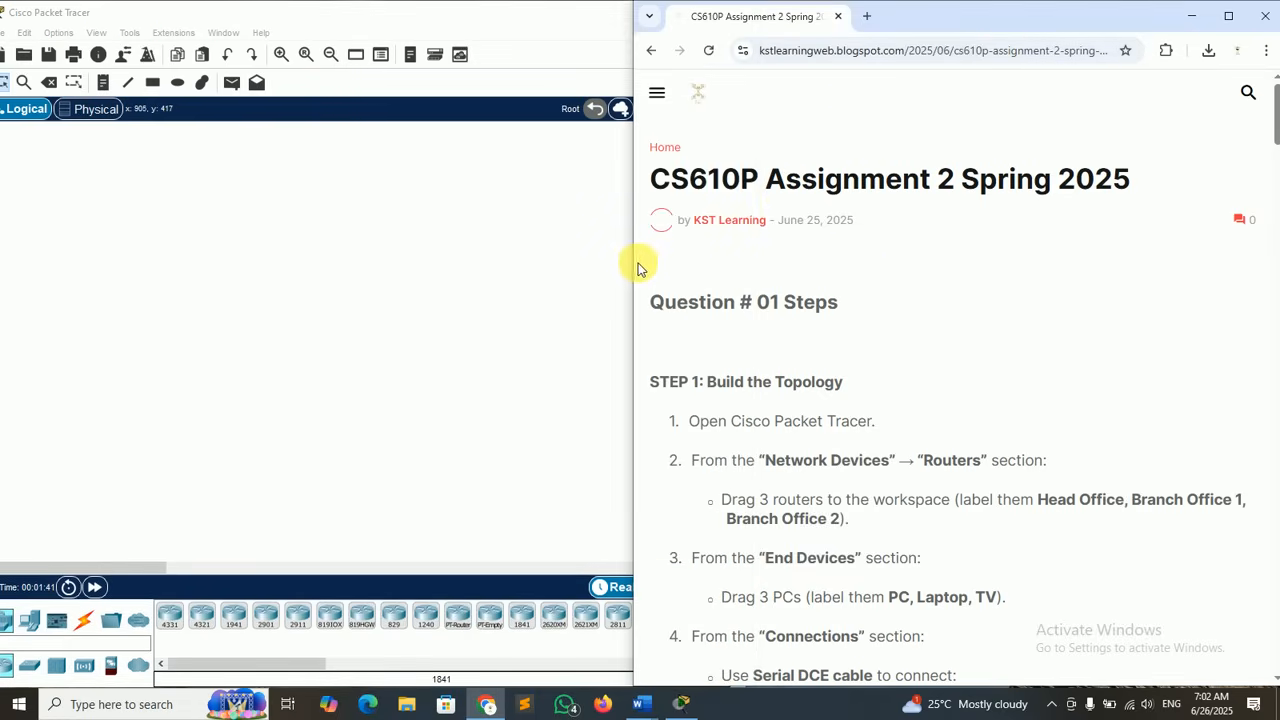
drag(634, 270, 731, 277)
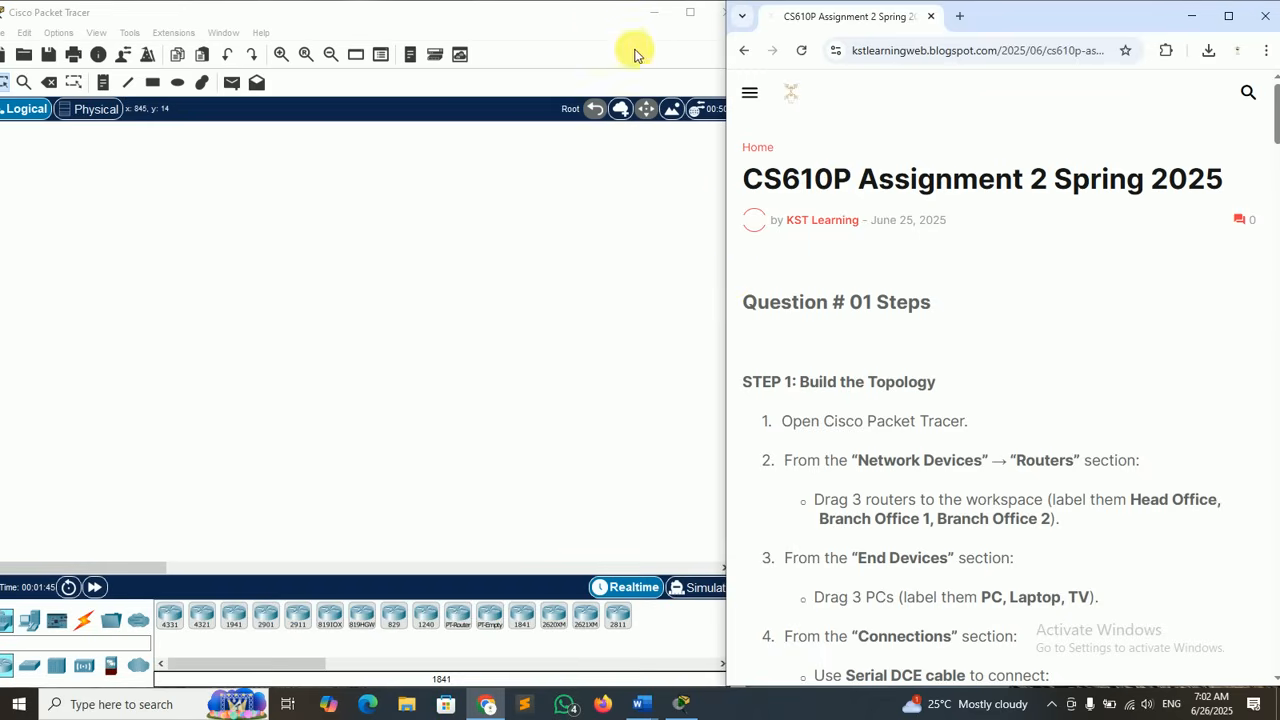
click(594, 22)
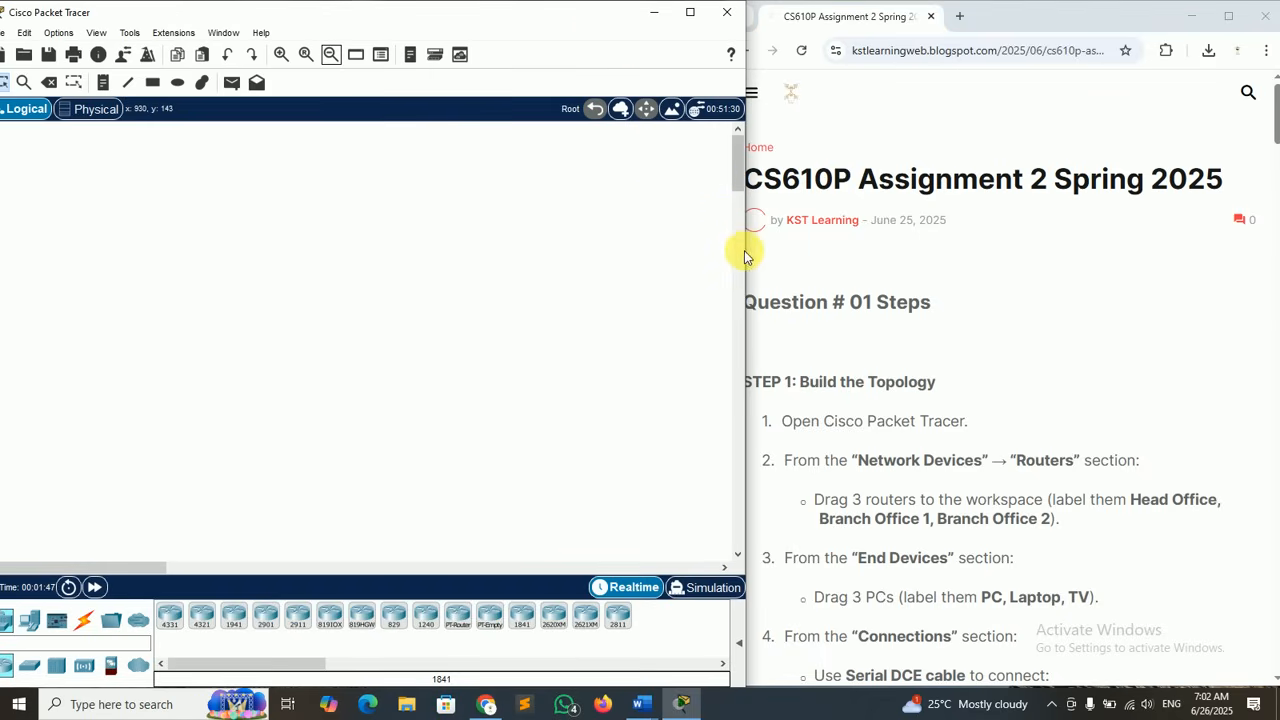
mouse_move(747, 257)
mouse_down()
mouse_move(708, 256)
mouse_move(733, 256)
mouse_up()
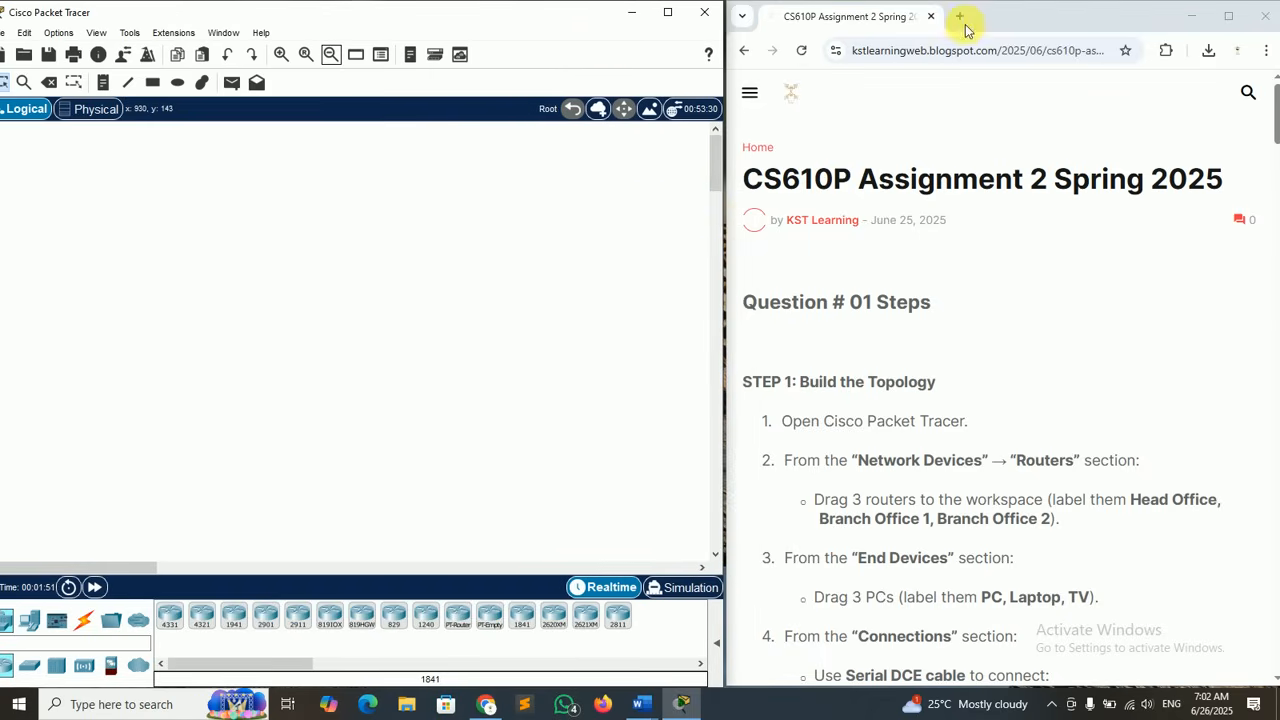
click(1040, 30)
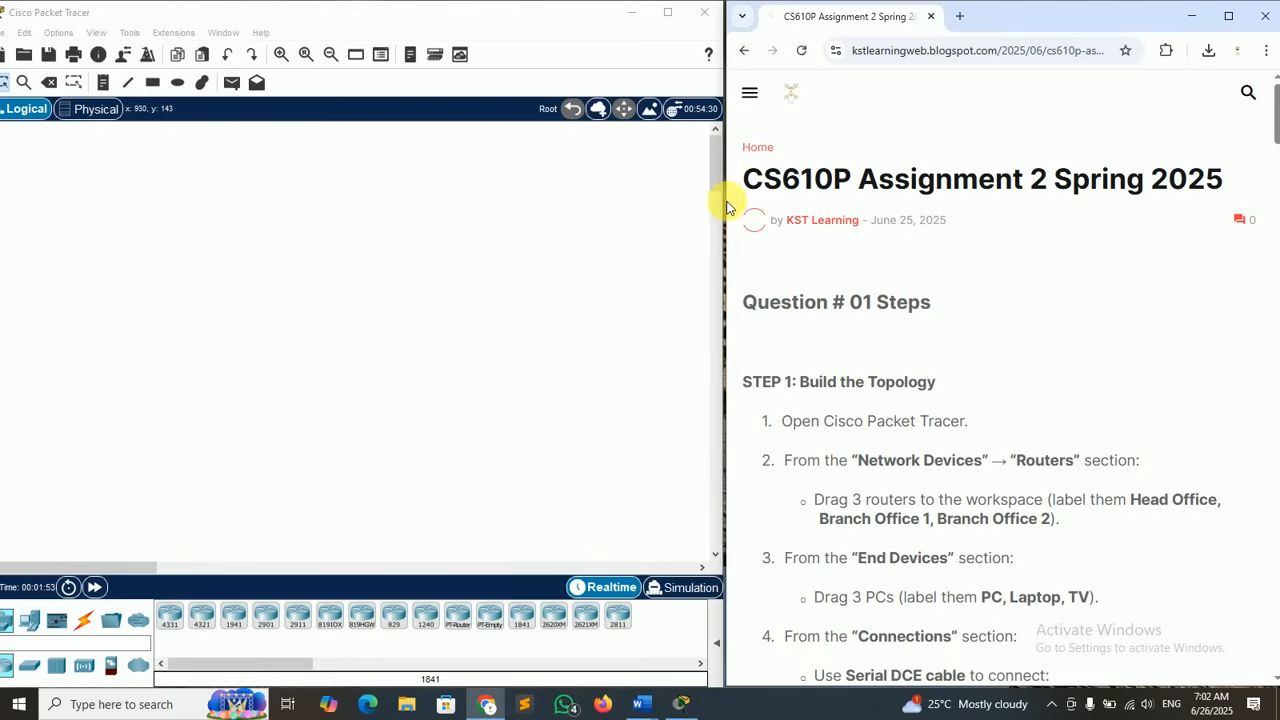
drag(726, 206, 722, 208)
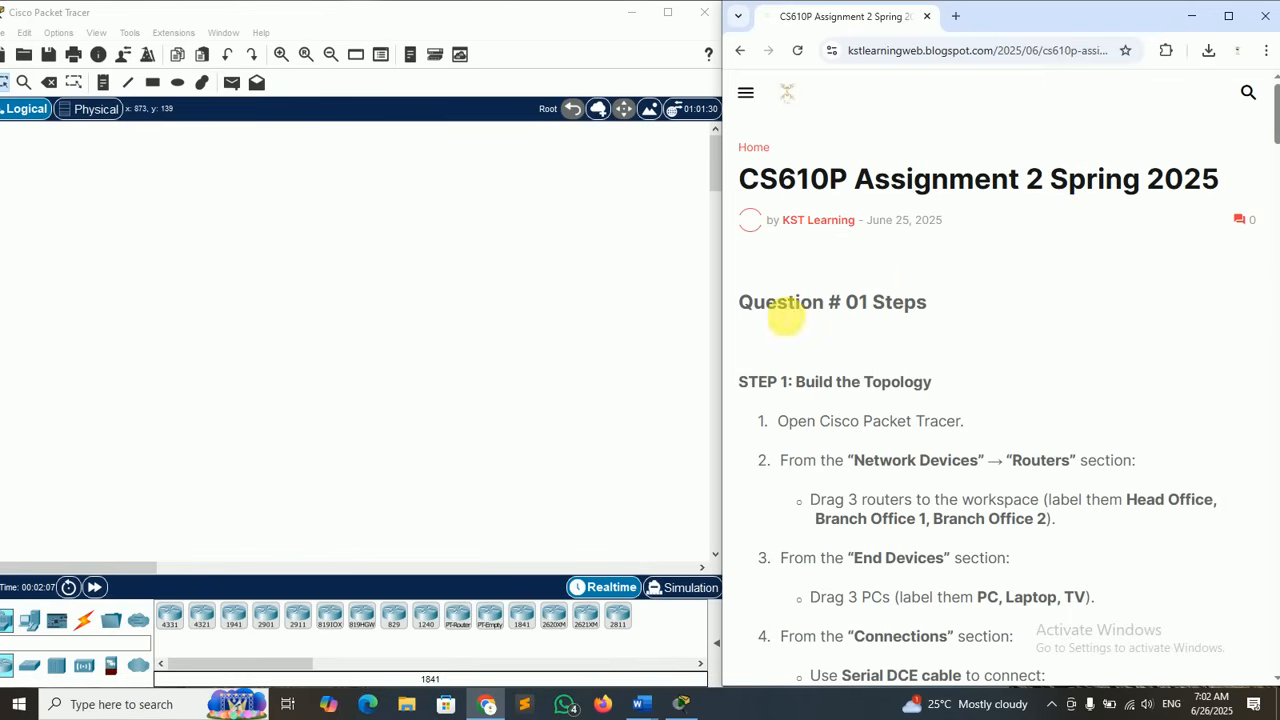
- Read the Question # 01 instructions in the post, from the heading to the first item of STEP 1: Build the Topology
drag(740, 302, 928, 310)
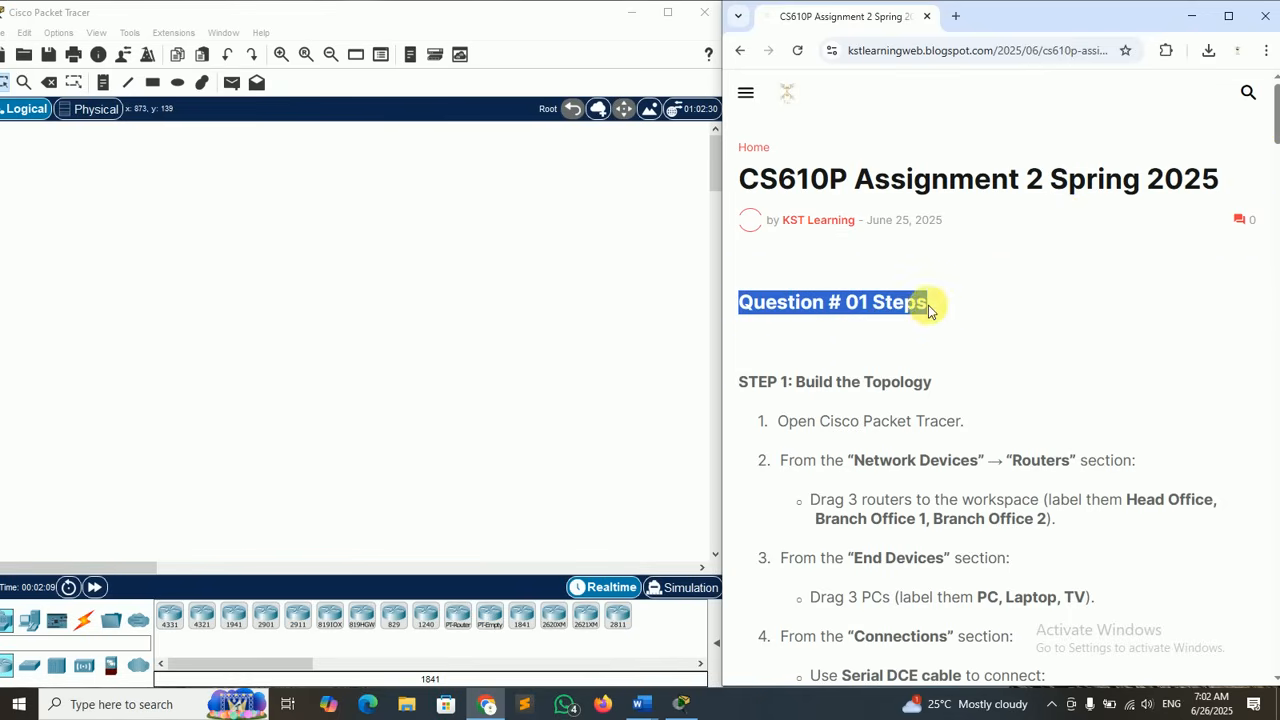
scroll(1270, 120, down, 1)
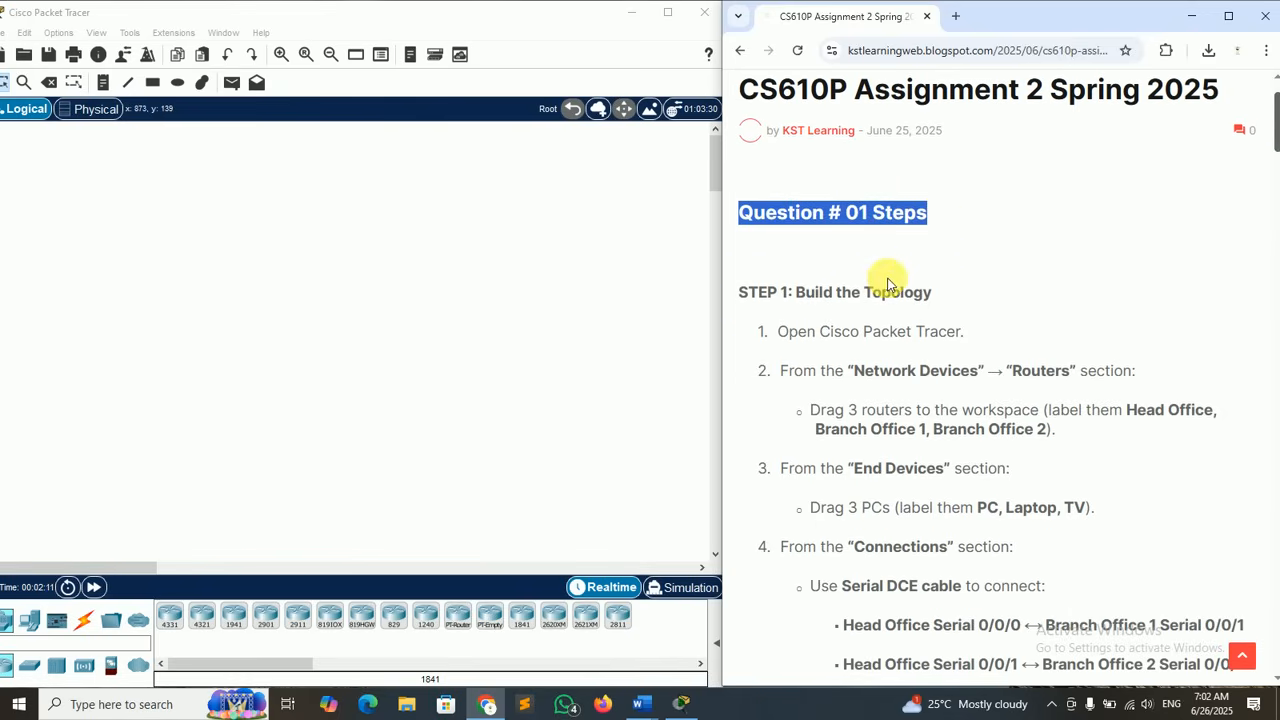
click(886, 283)
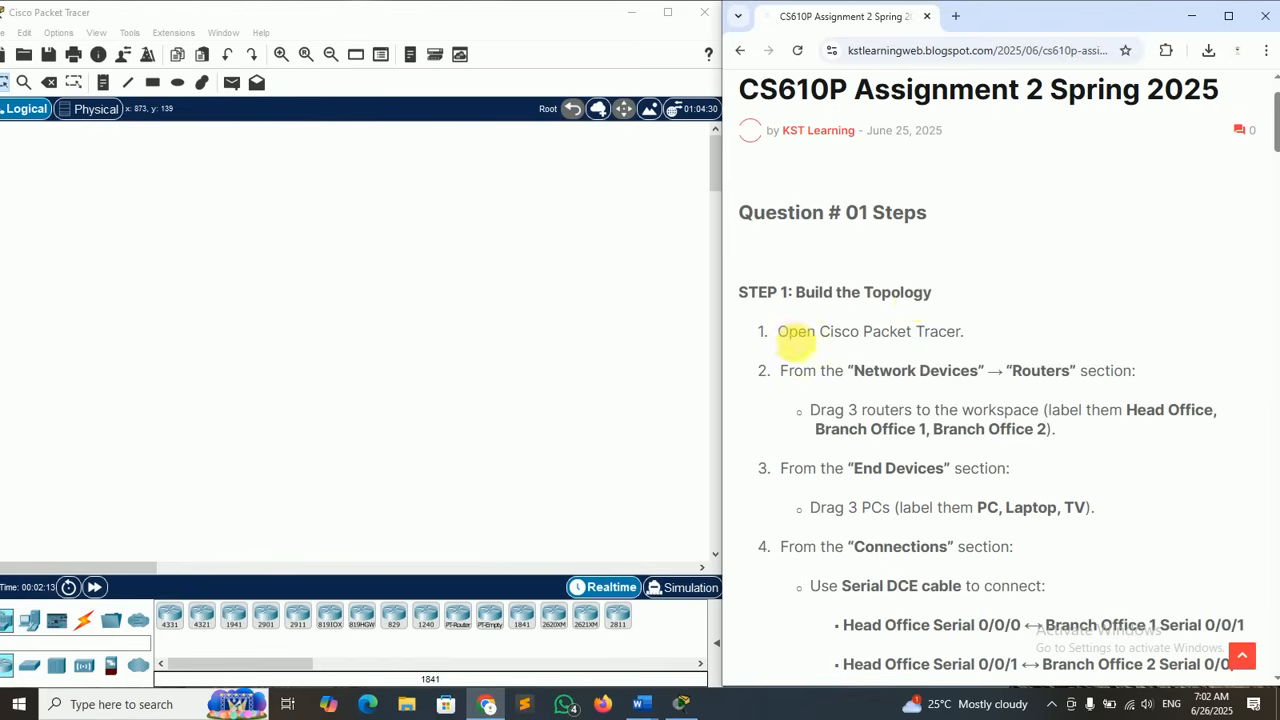
drag(780, 335, 968, 338)
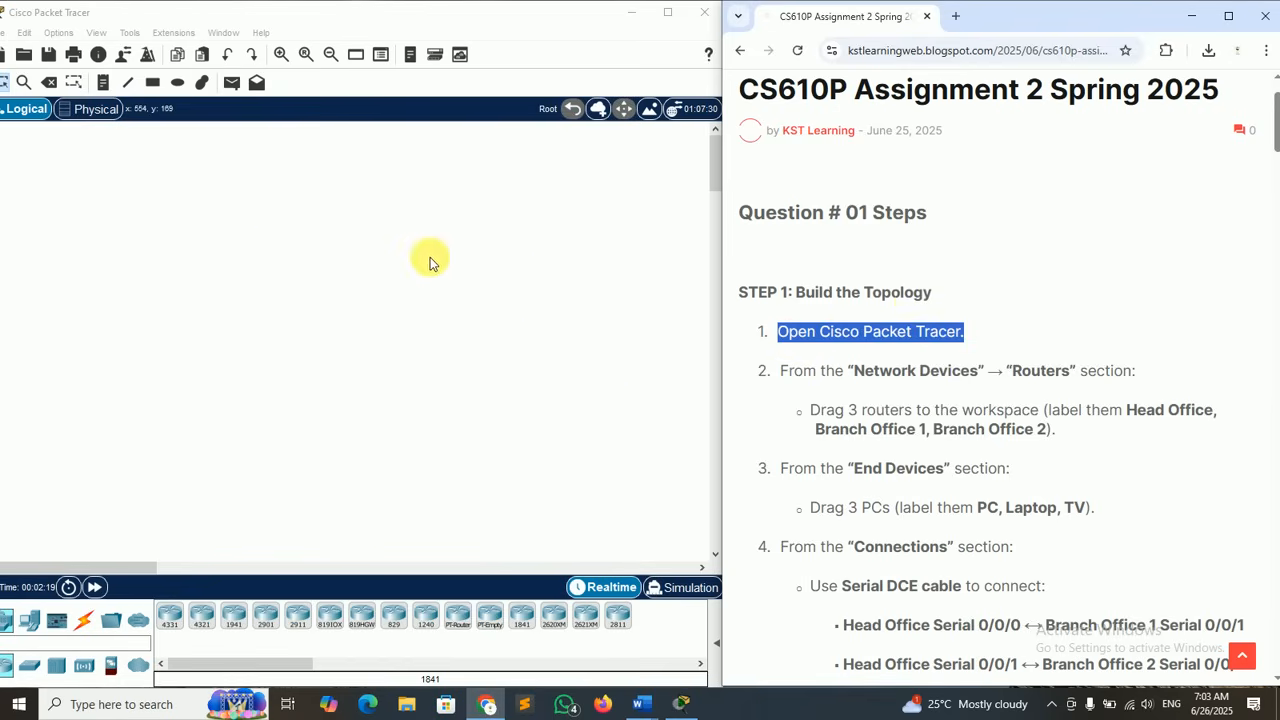
- Read item 2 of STEP 1 in the post and shift the Packet Tracer window so its cut-off edge is fully on screen
click(877, 331)
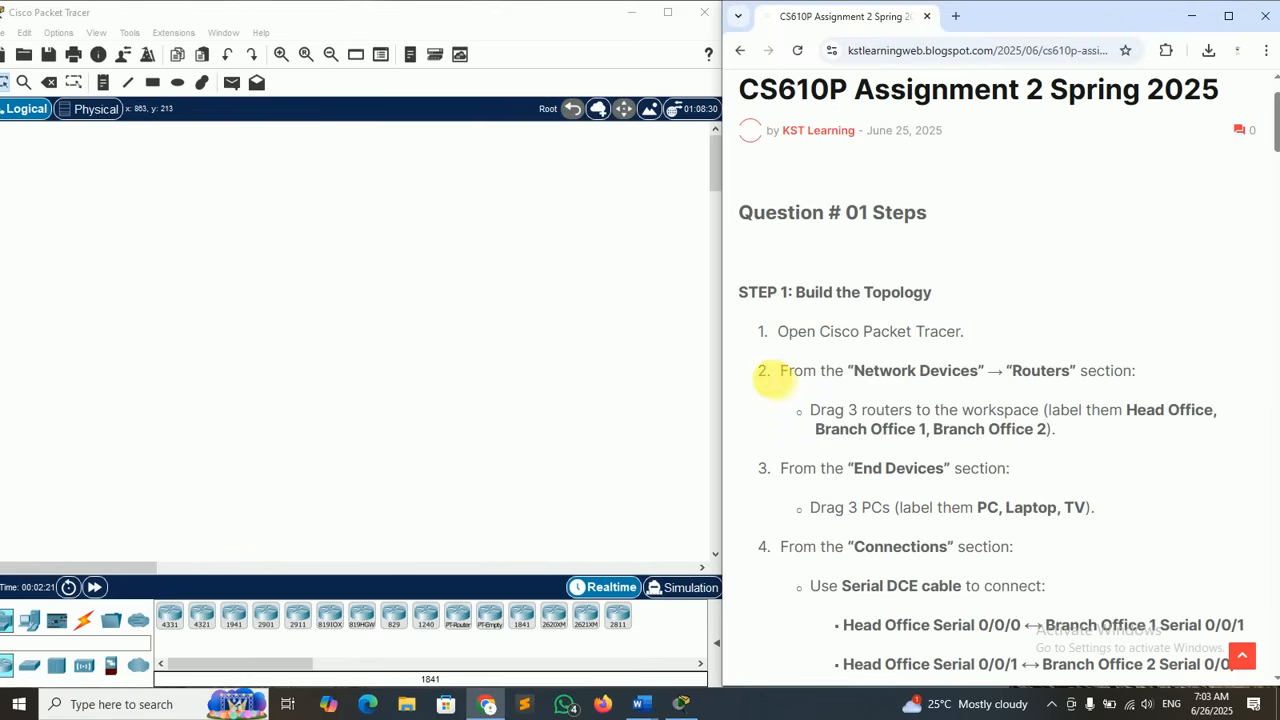
drag(779, 371, 1133, 373)
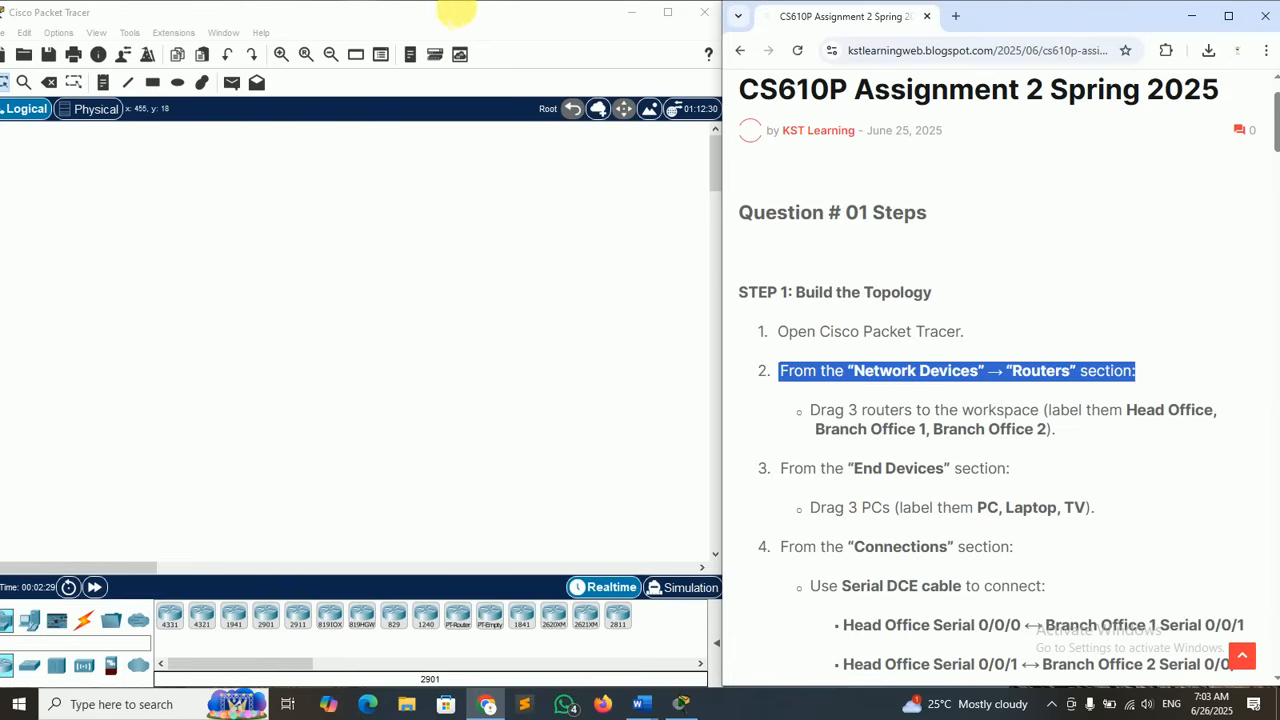
drag(455, 13, 471, 14)
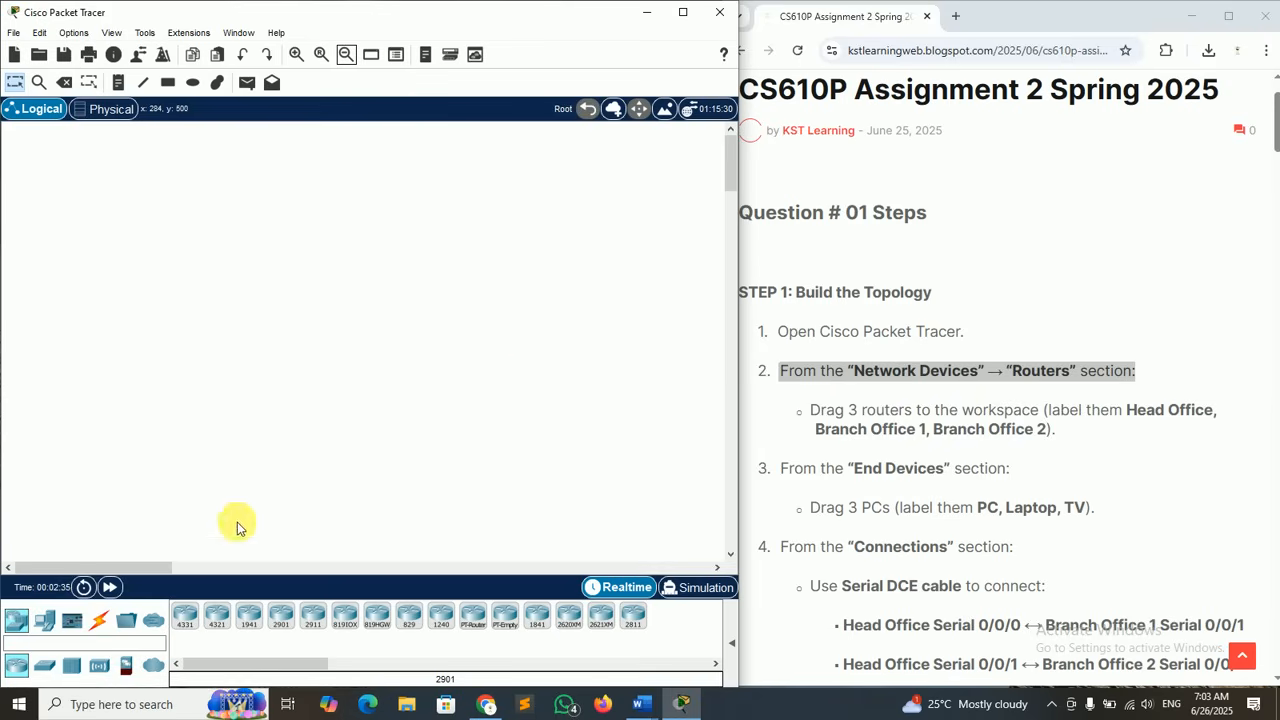
- Place three 2911 routers in the workspace in a triangle, one above and one on each side below it
click(19, 622)
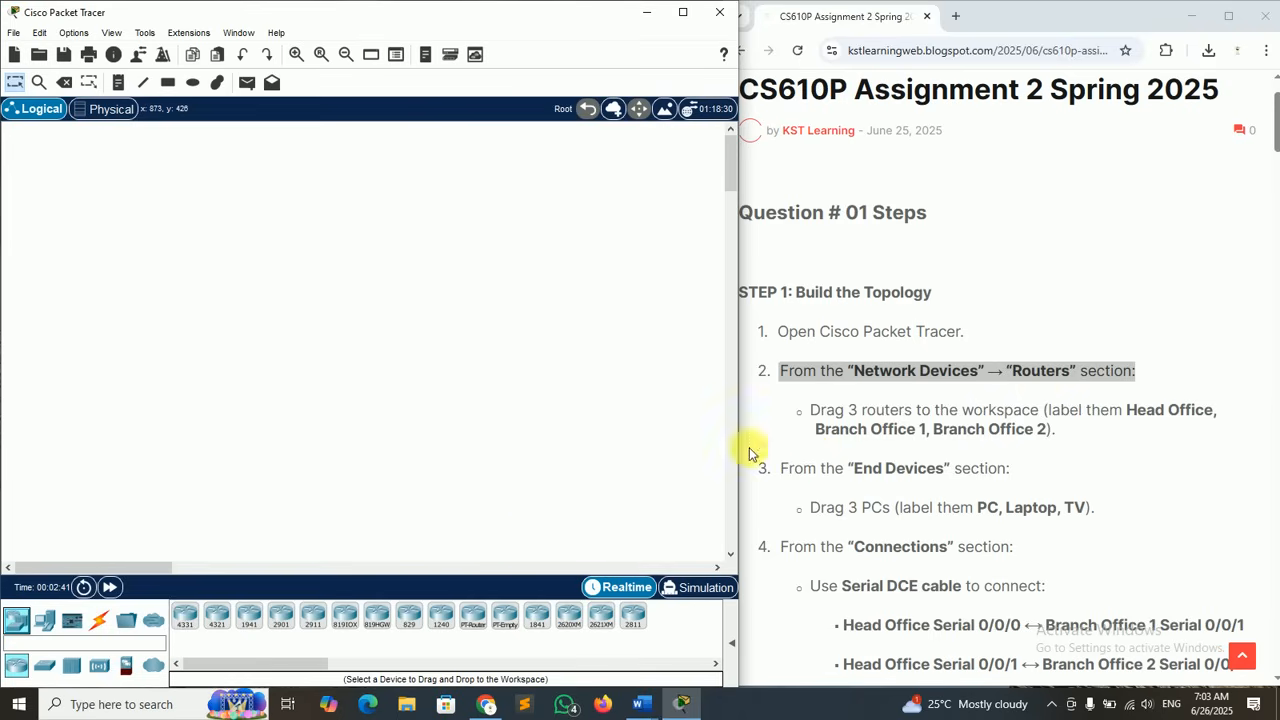
click(1040, 372)
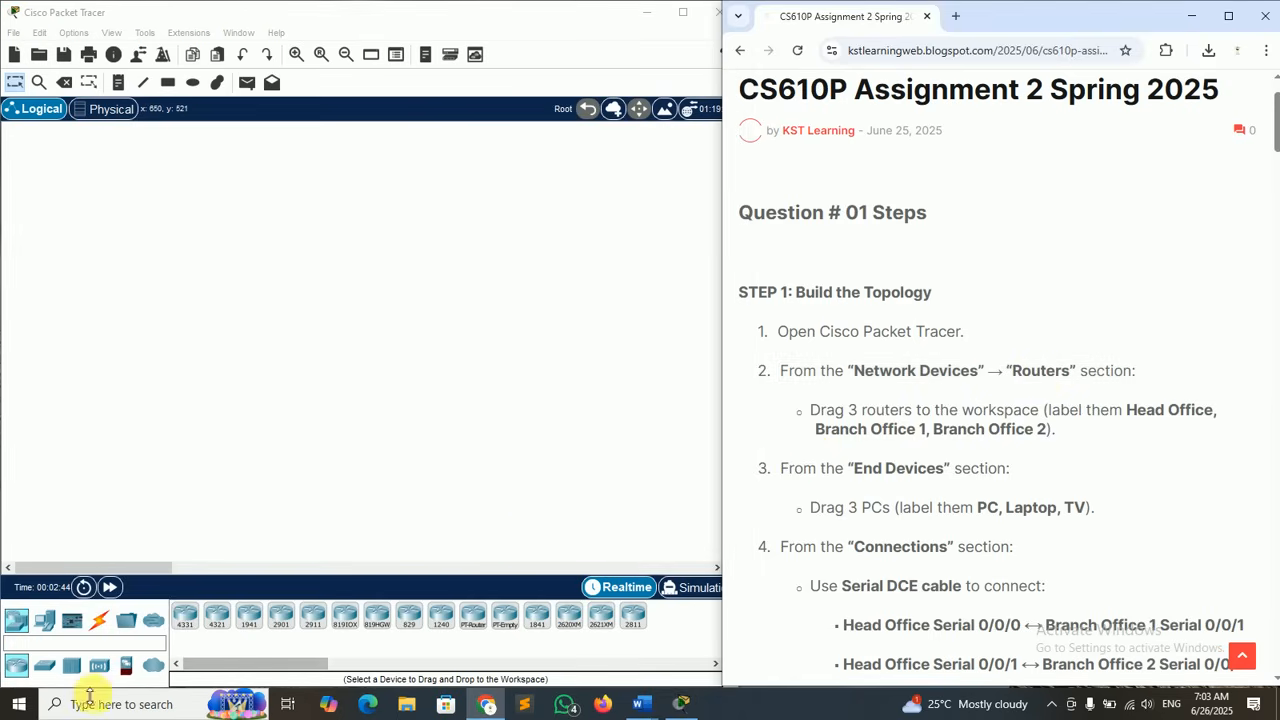
click(19, 669)
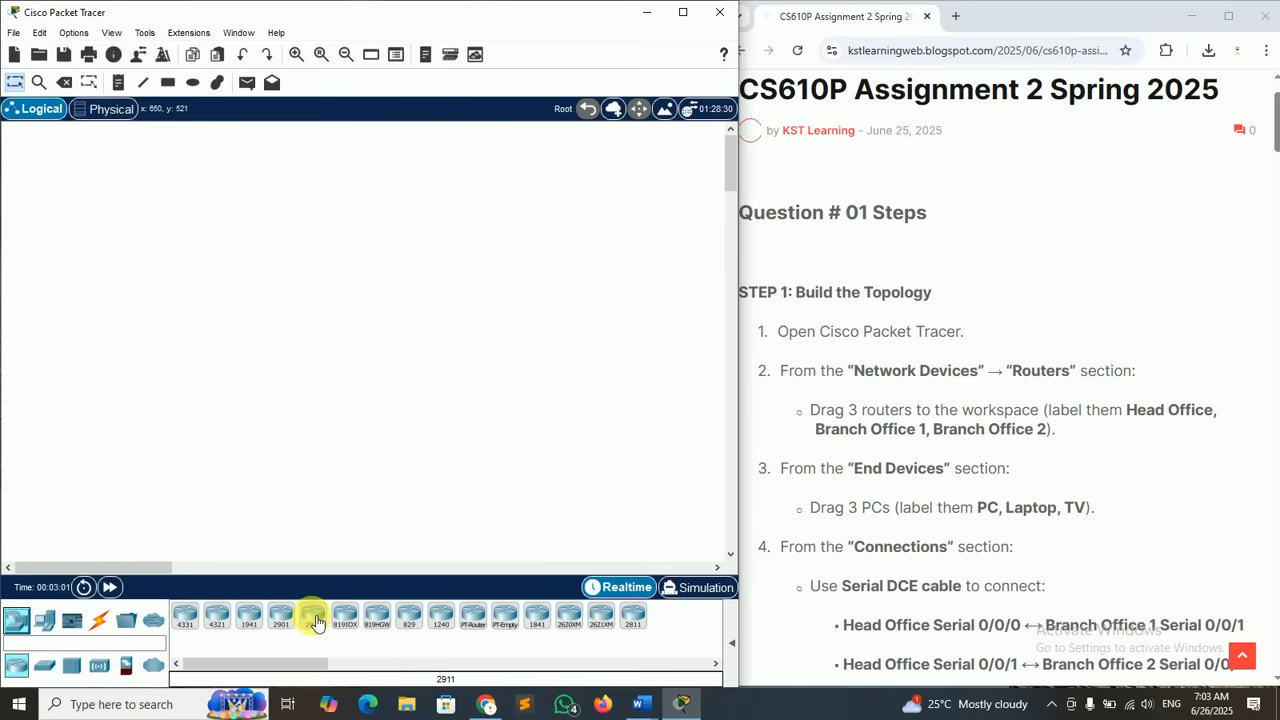
drag(313, 617, 425, 205)
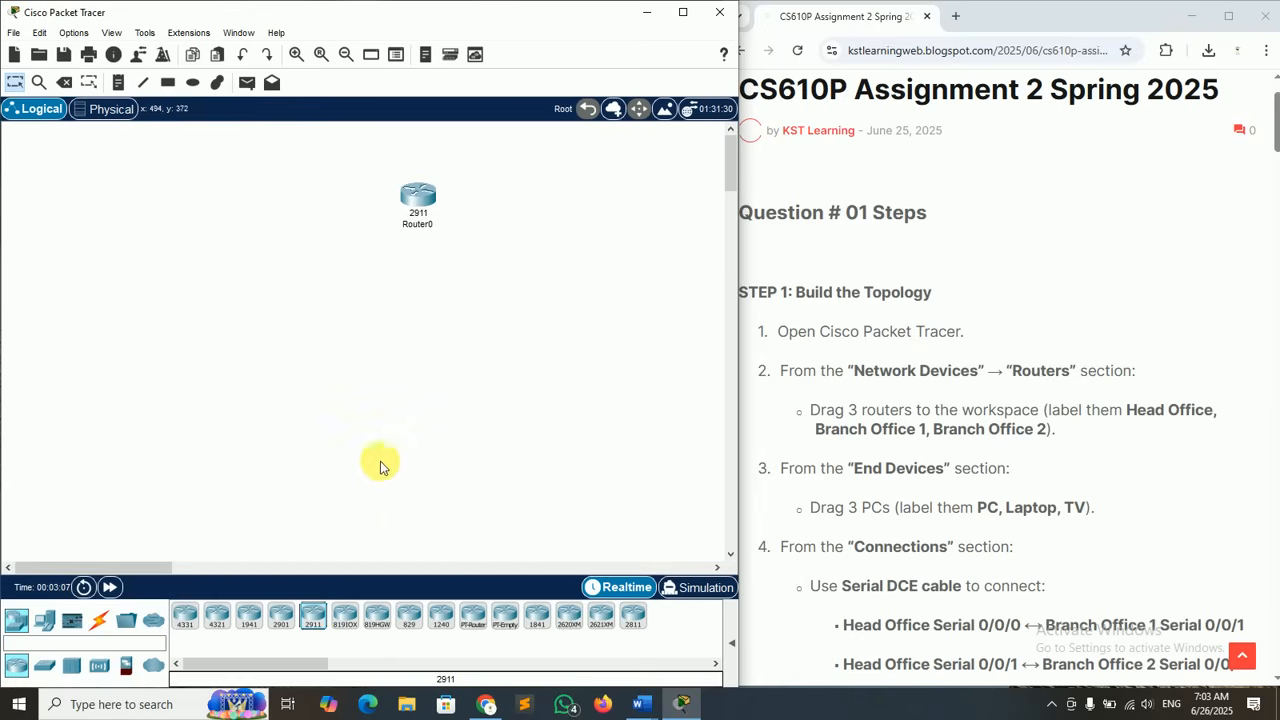
drag(313, 617, 250, 302)
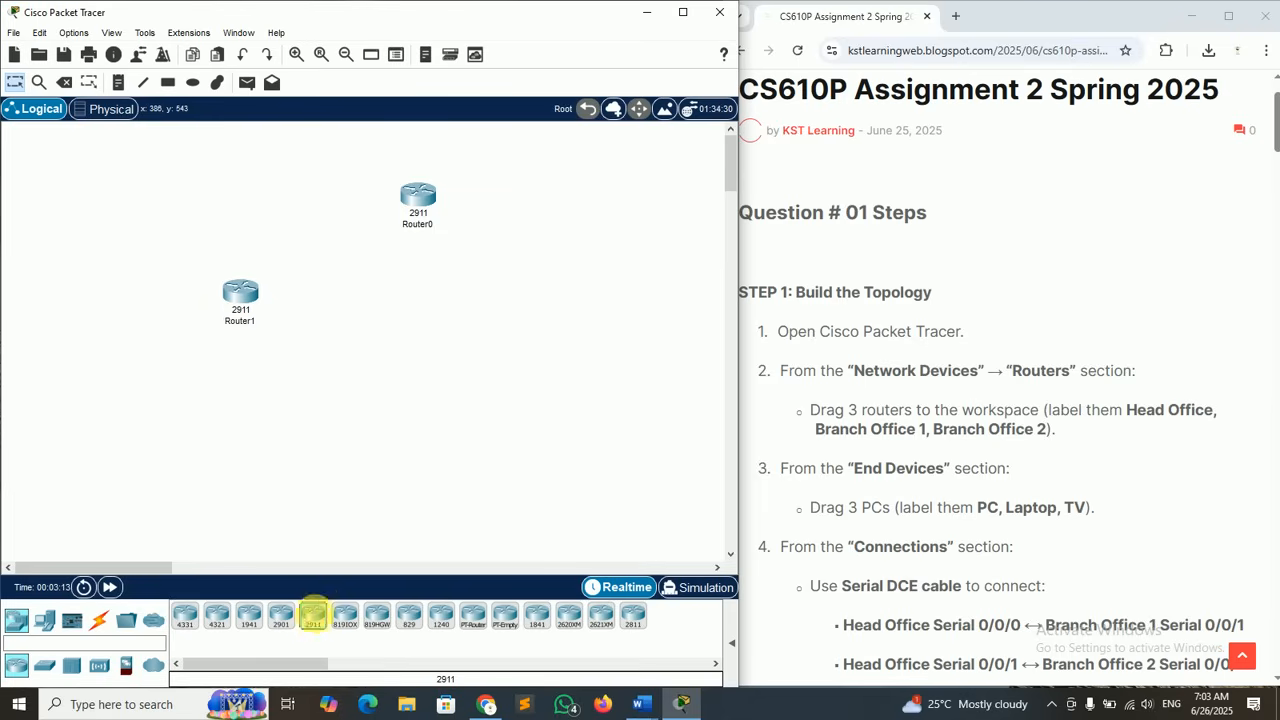
drag(313, 617, 464, 428)
drag(583, 355, 600, 310)
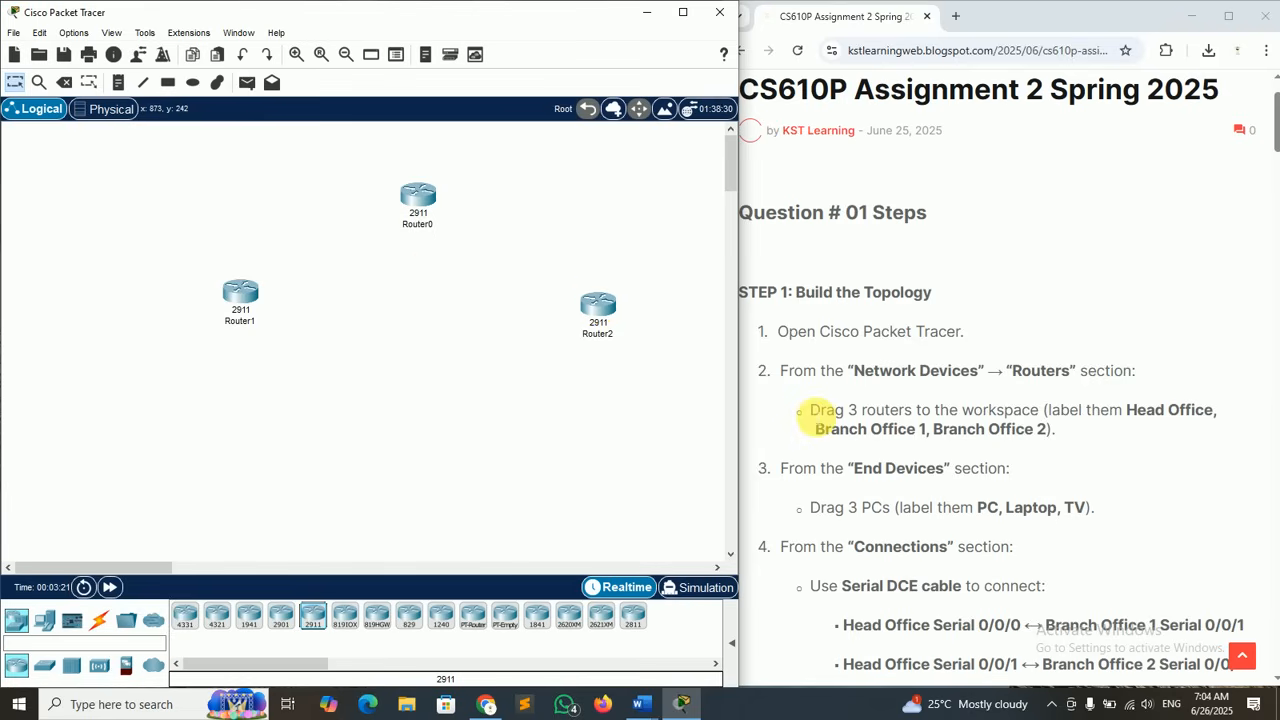
- Read the router labelling instruction under item 2 in the post and copy the label Head Office
drag(811, 414, 1157, 422)
click(1072, 419)
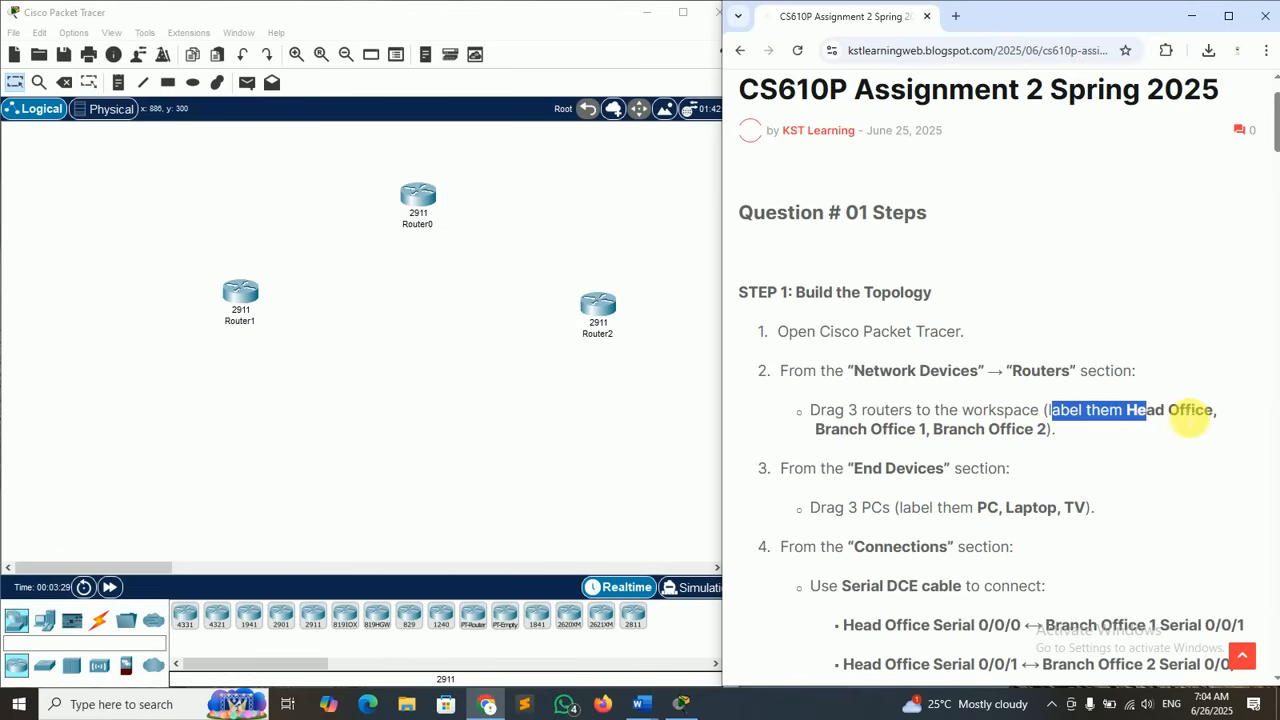
click(905, 428)
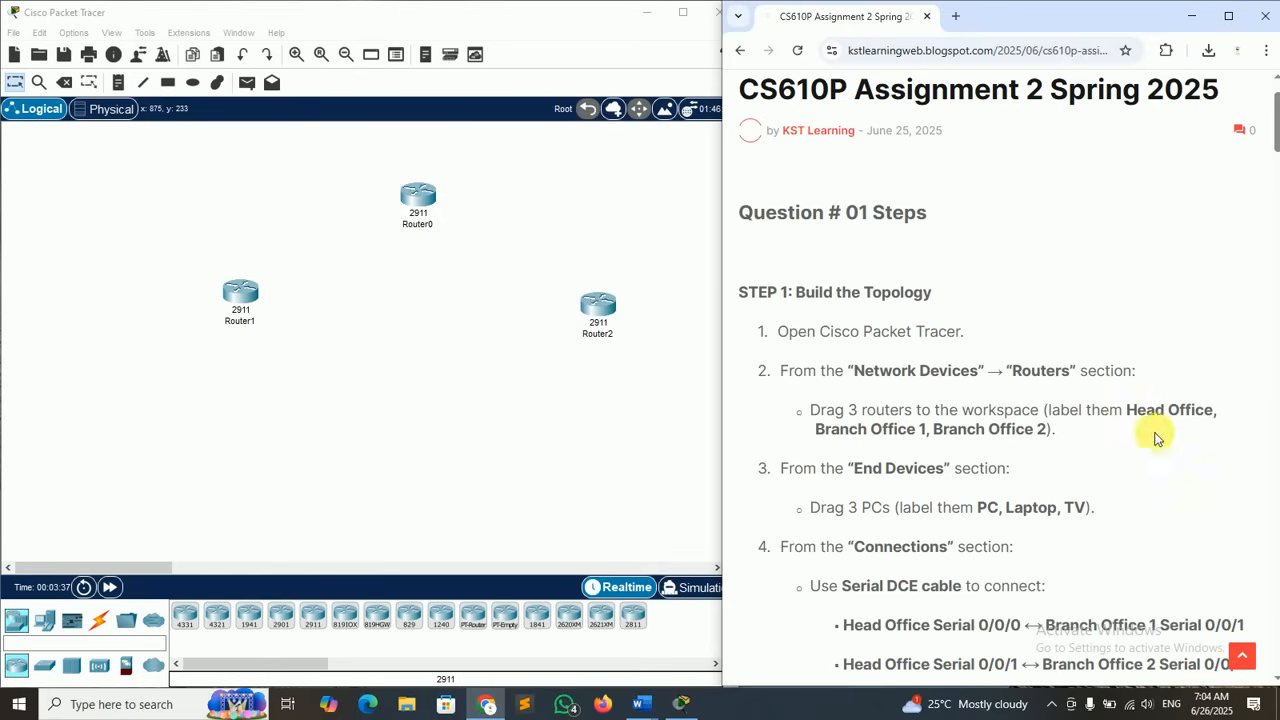
drag(1127, 412, 1213, 423)
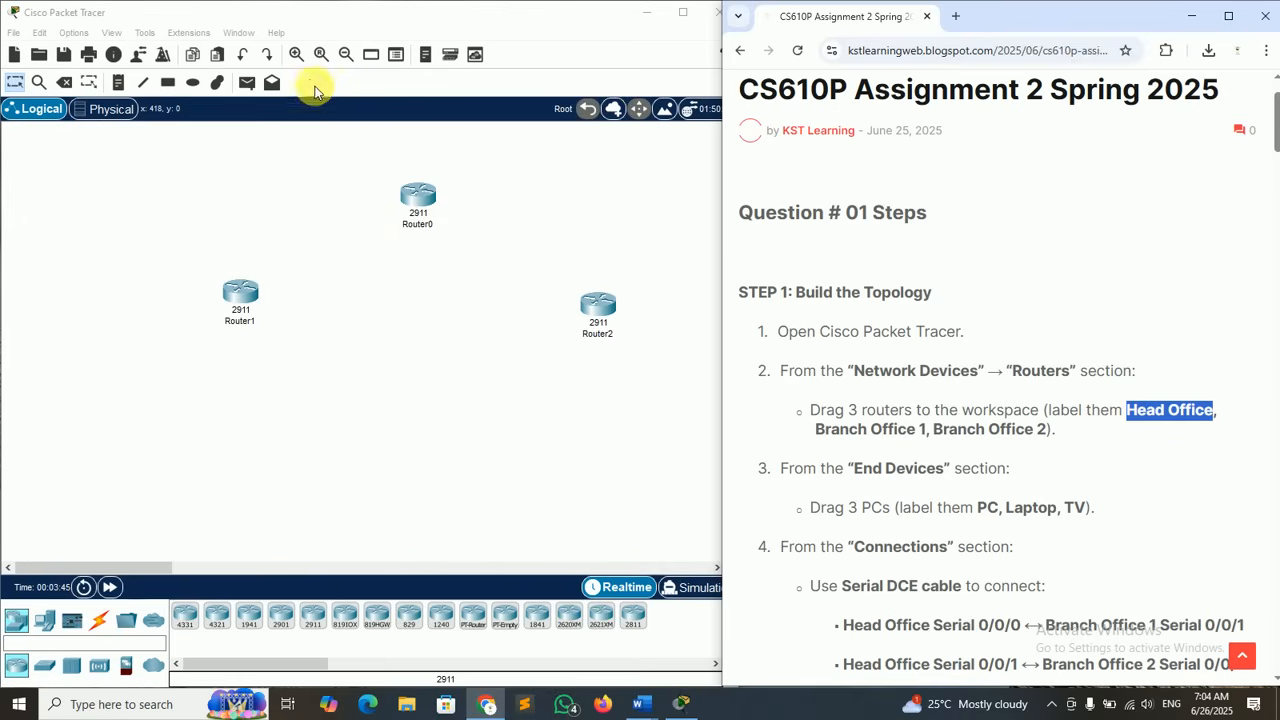
- Enlarge the workspace view and reposition Router1 and Router2 at similar heights on either side of Router0, slightly below it
click(296, 54)
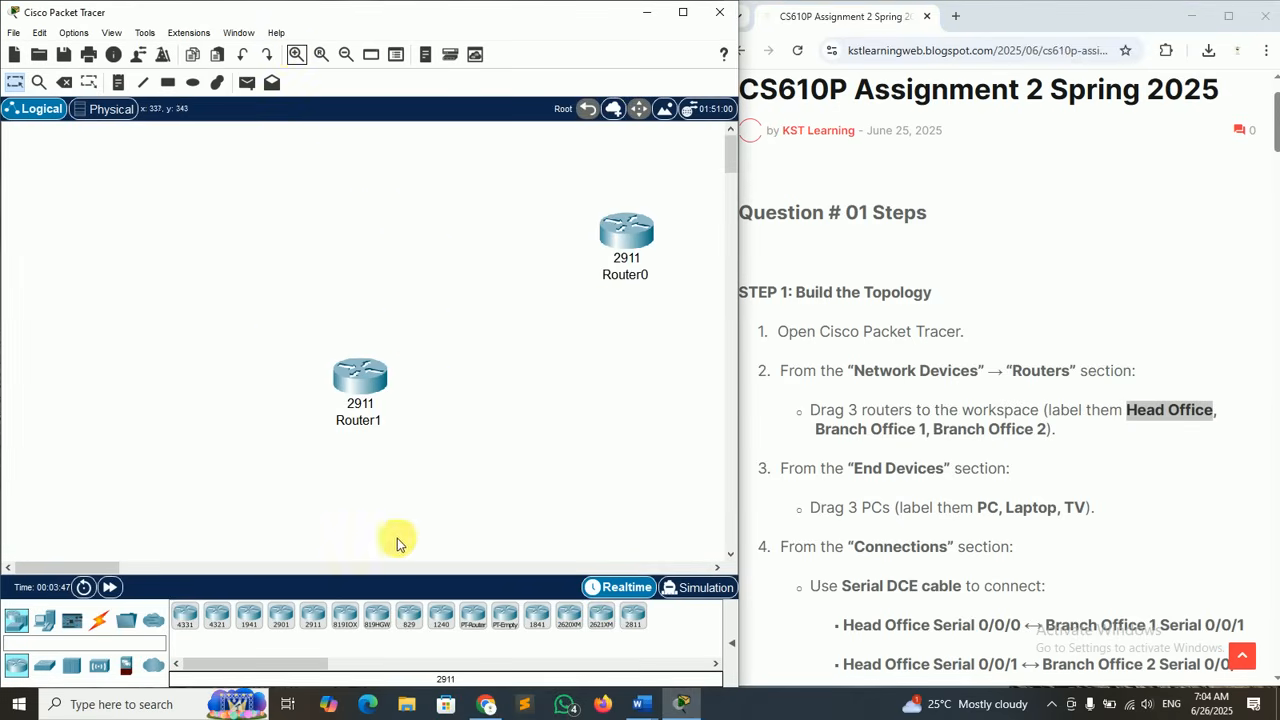
drag(106, 568, 140, 567)
drag(120, 380, 123, 318)
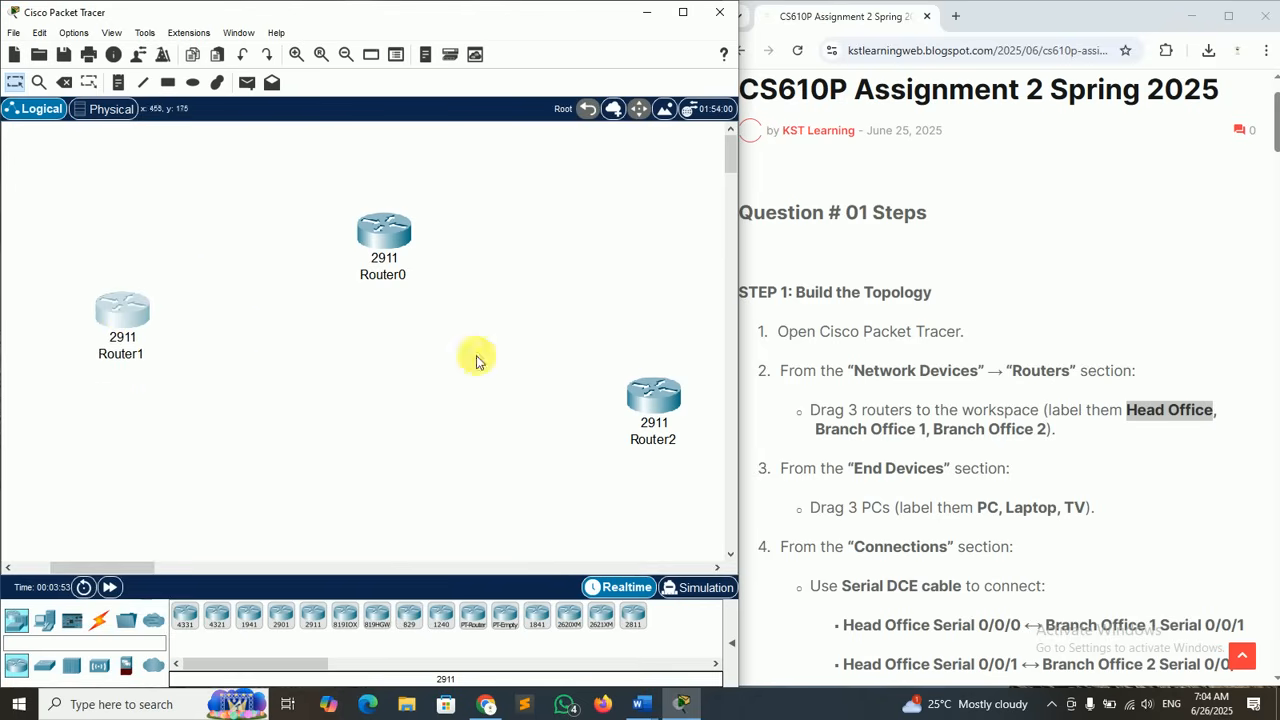
drag(651, 398, 617, 303)
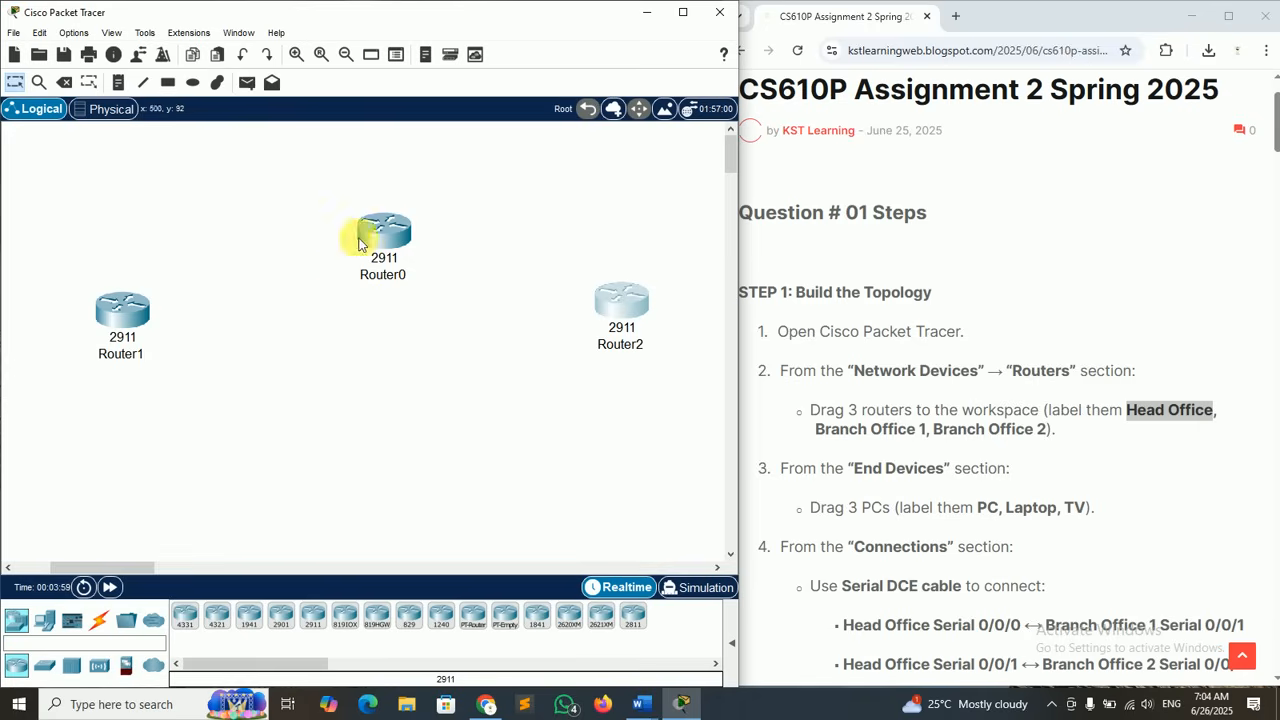
- Rename Router0 as Head Office and Router1 as Branch Office 1, taking the labels from the post
click(390, 280)
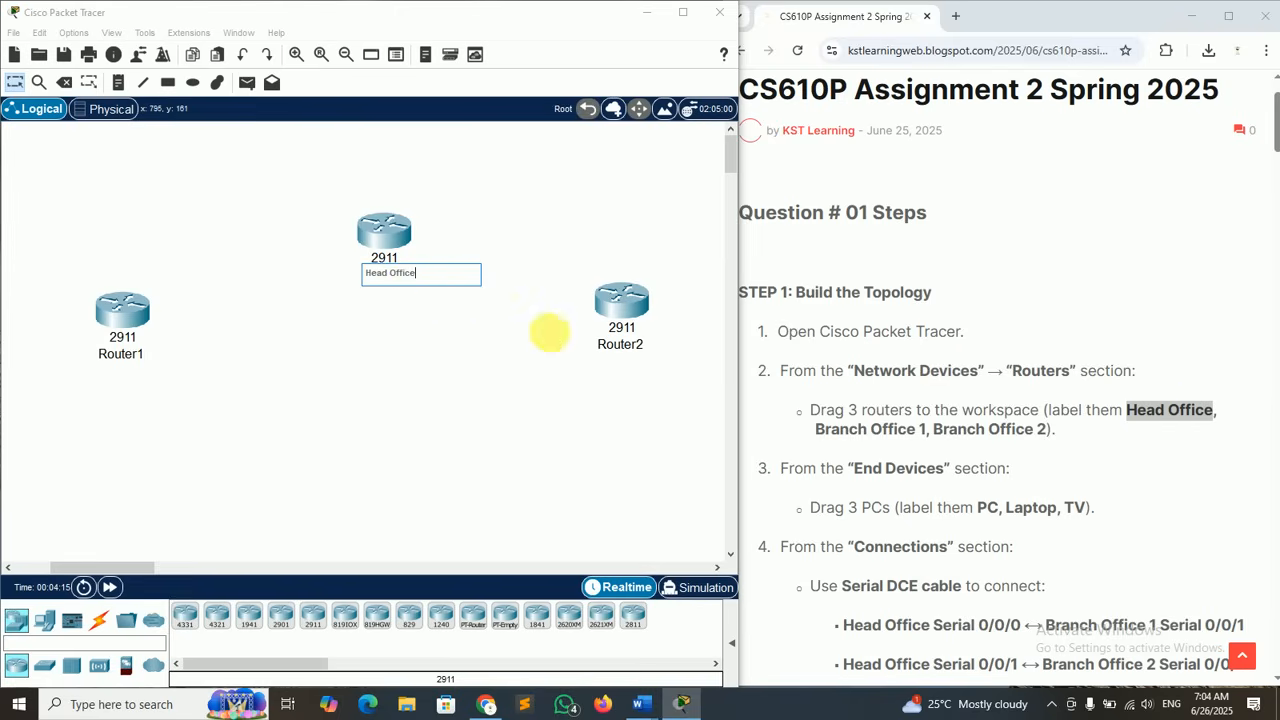
click(423, 337)
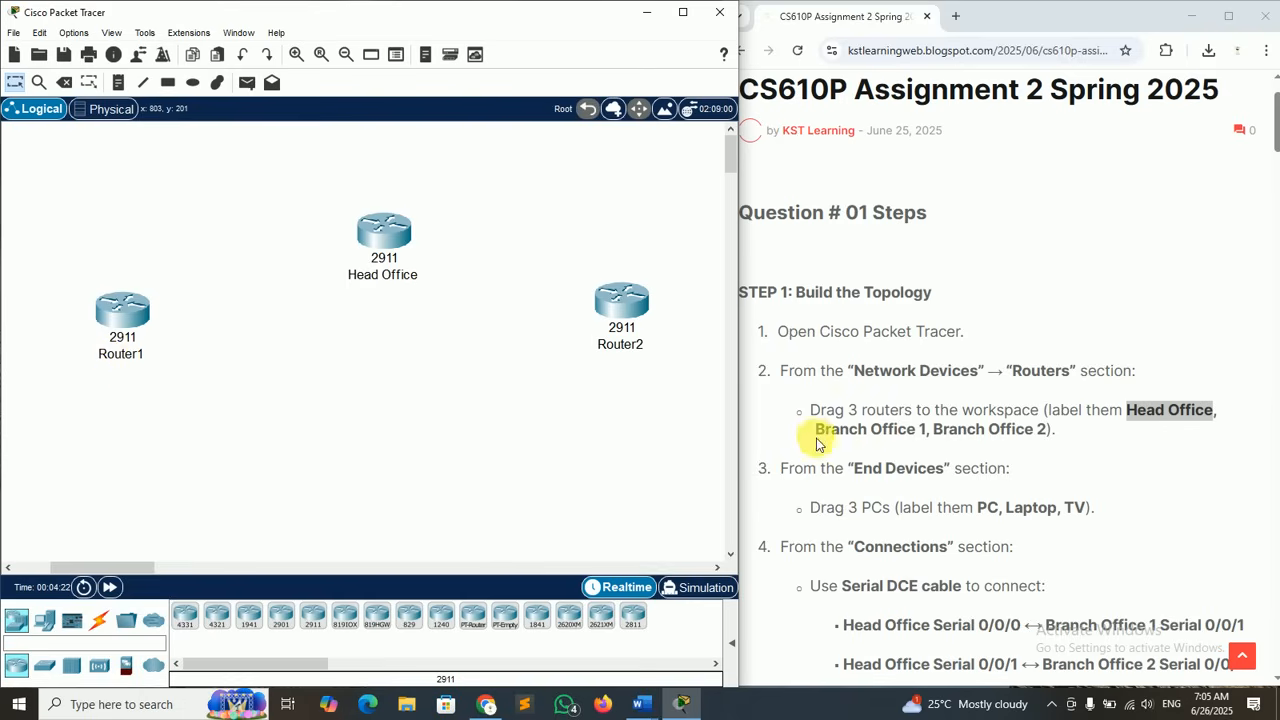
drag(820, 432, 940, 430)
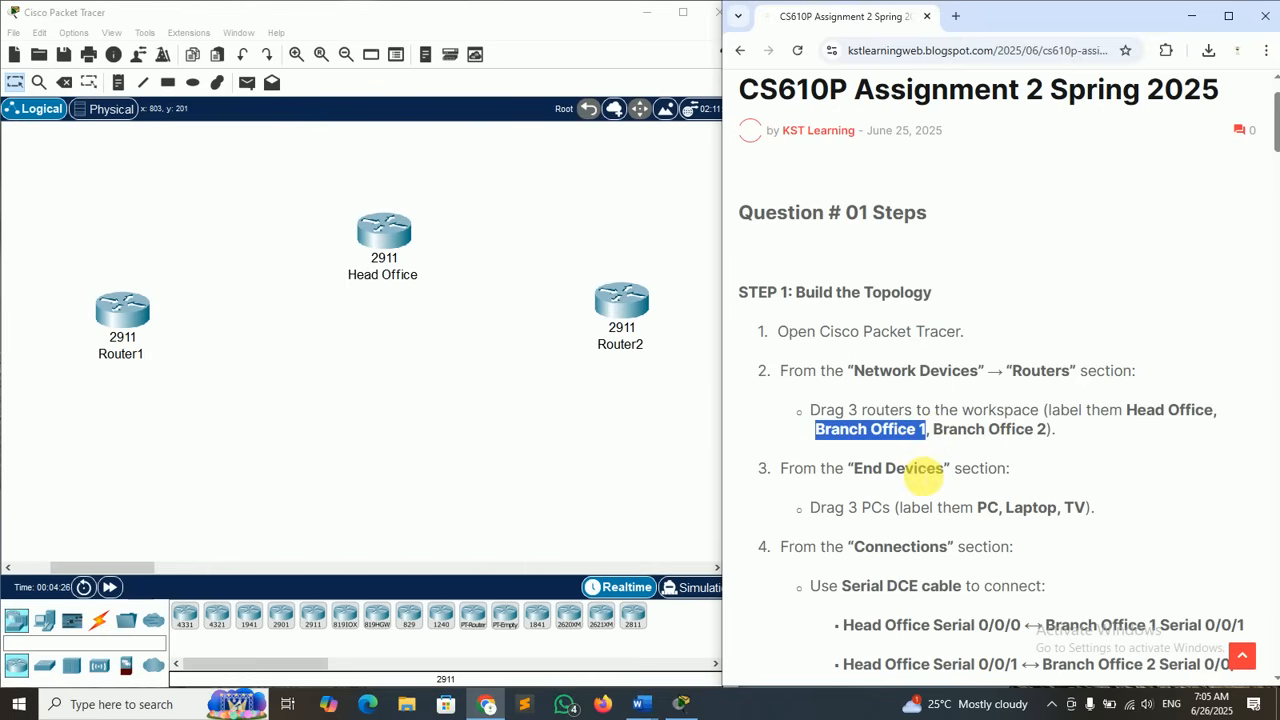
click(128, 361)
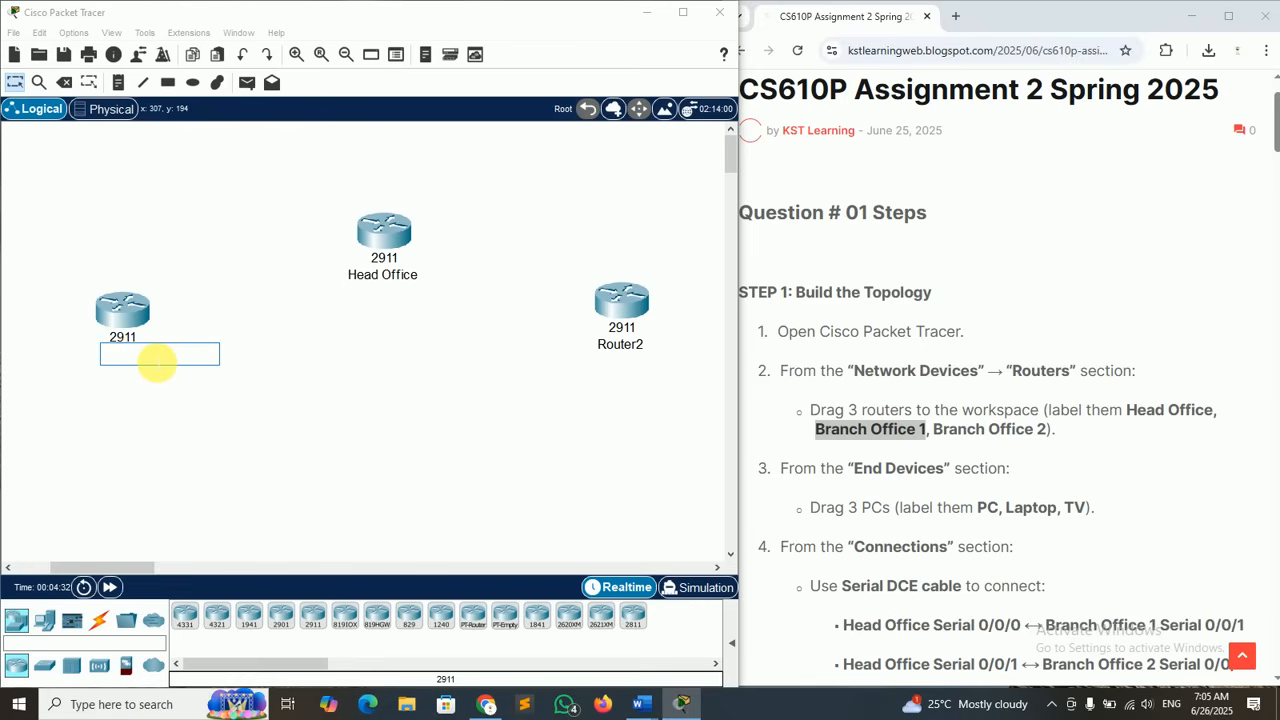
key(Return)
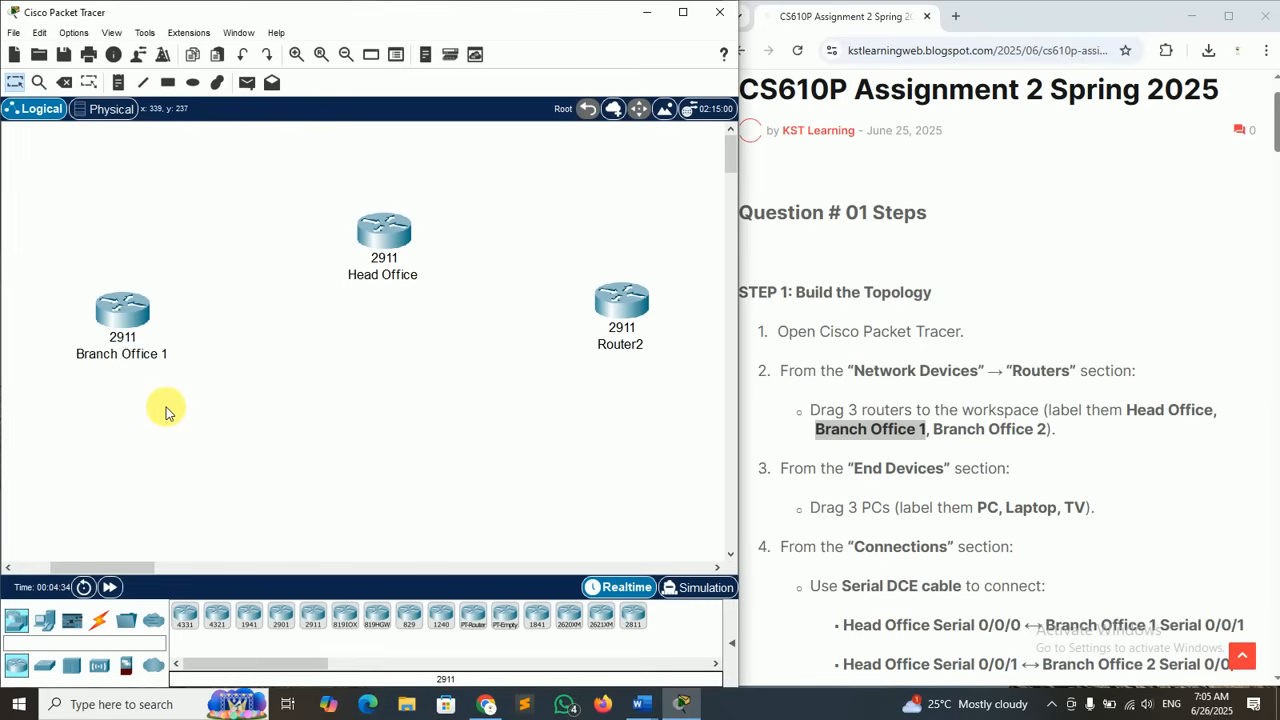
- Rename Router2 as Branch Office 2, using the label copied from the post
click(645, 345)
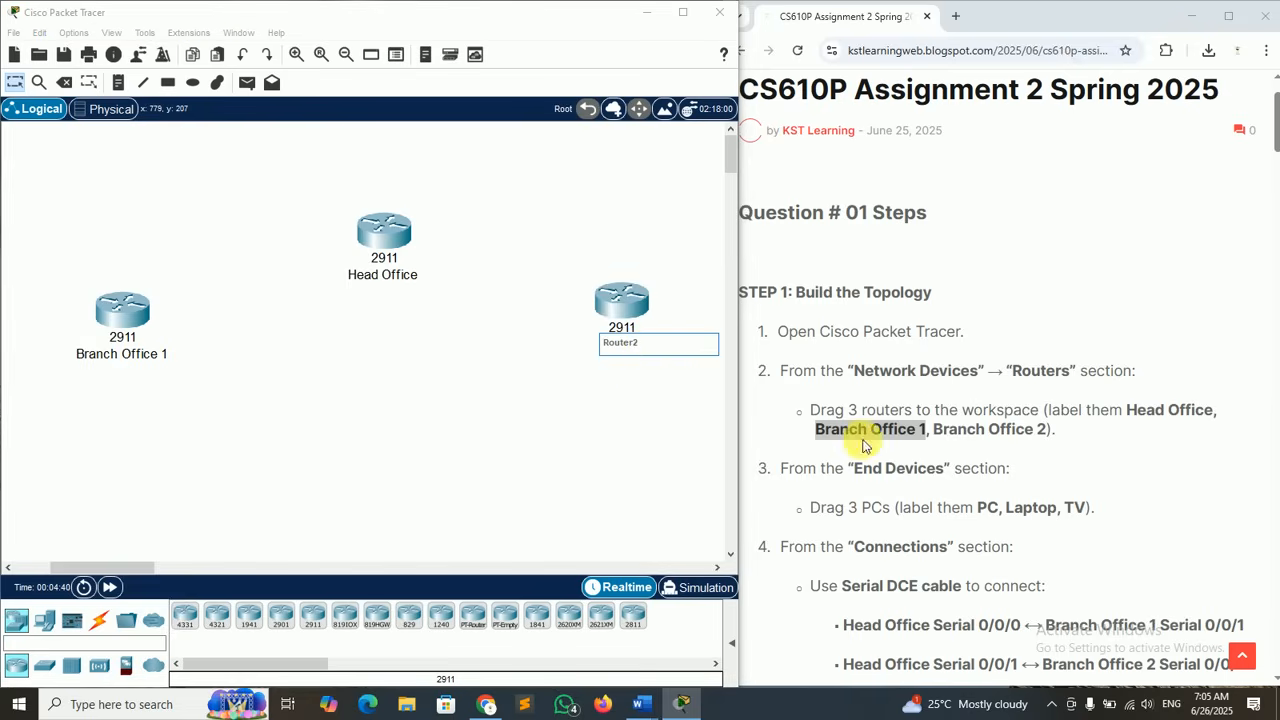
drag(933, 430, 1048, 430)
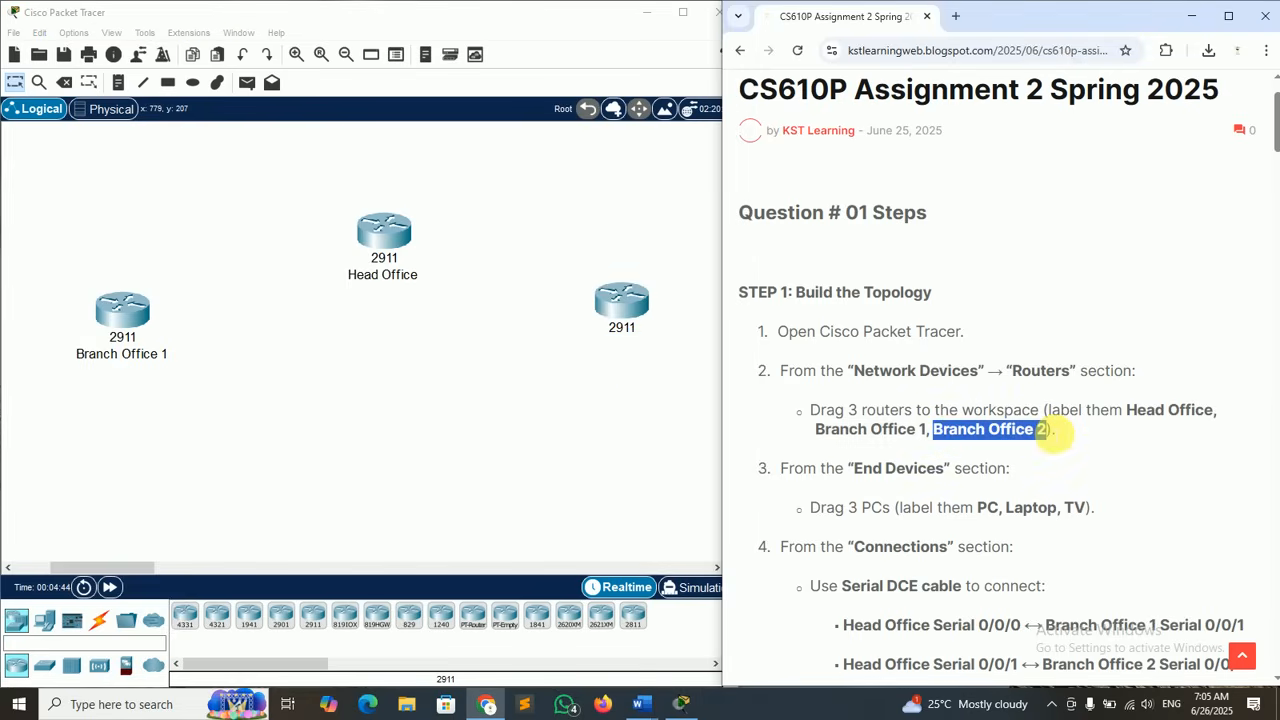
click(621, 340)
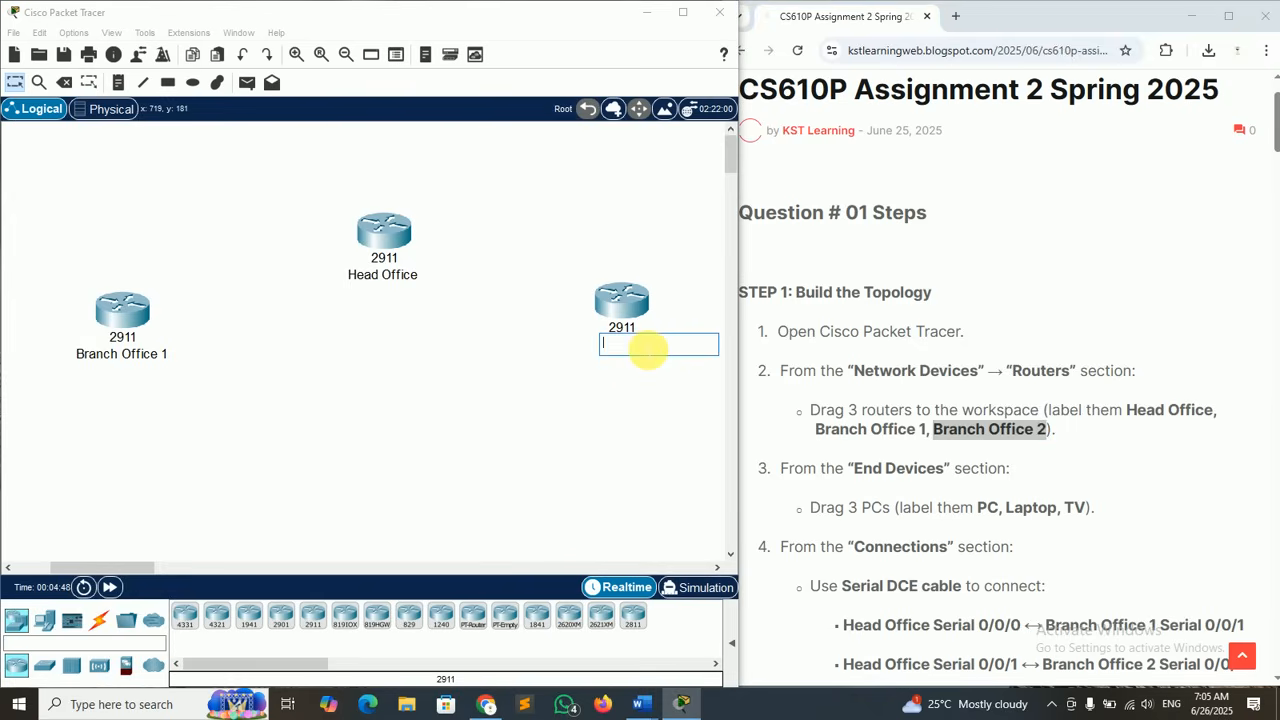
click(631, 408)
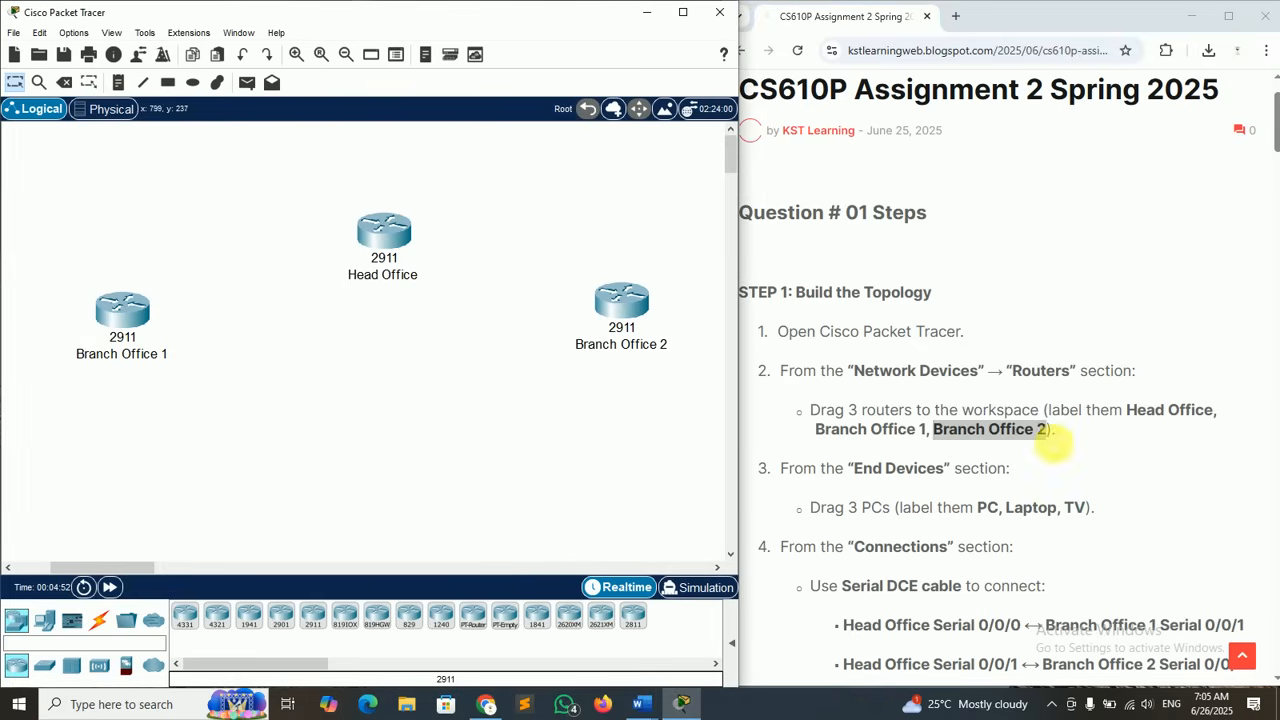
- Read item 3 of STEP 1 in the post about adding three PCs from the End Devices section
click(1059, 439)
drag(788, 476, 1012, 474)
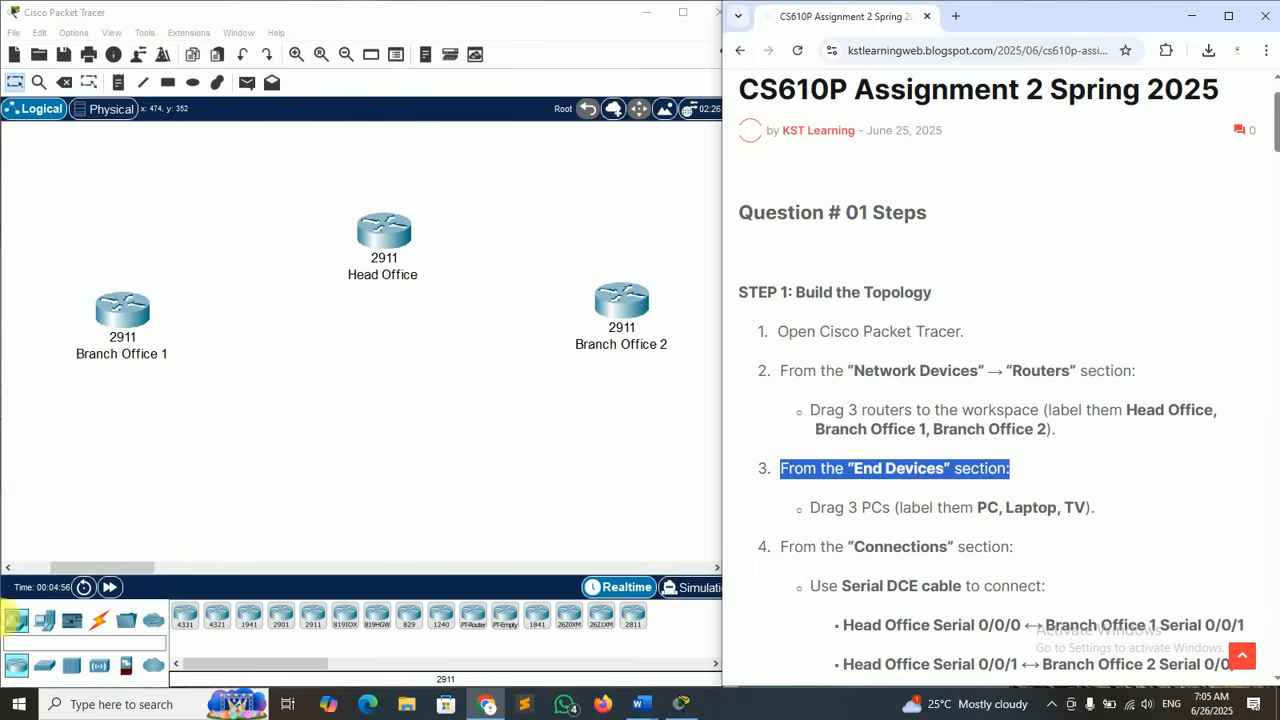
click(20, 621)
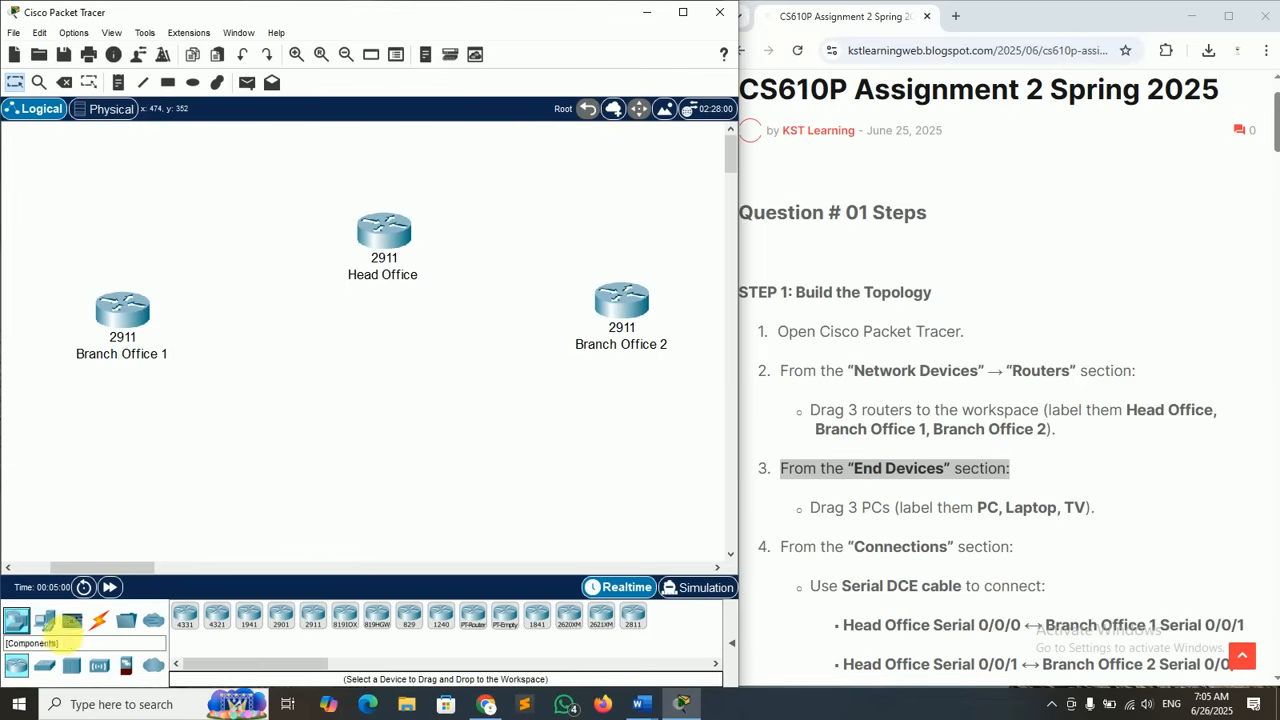
click(945, 482)
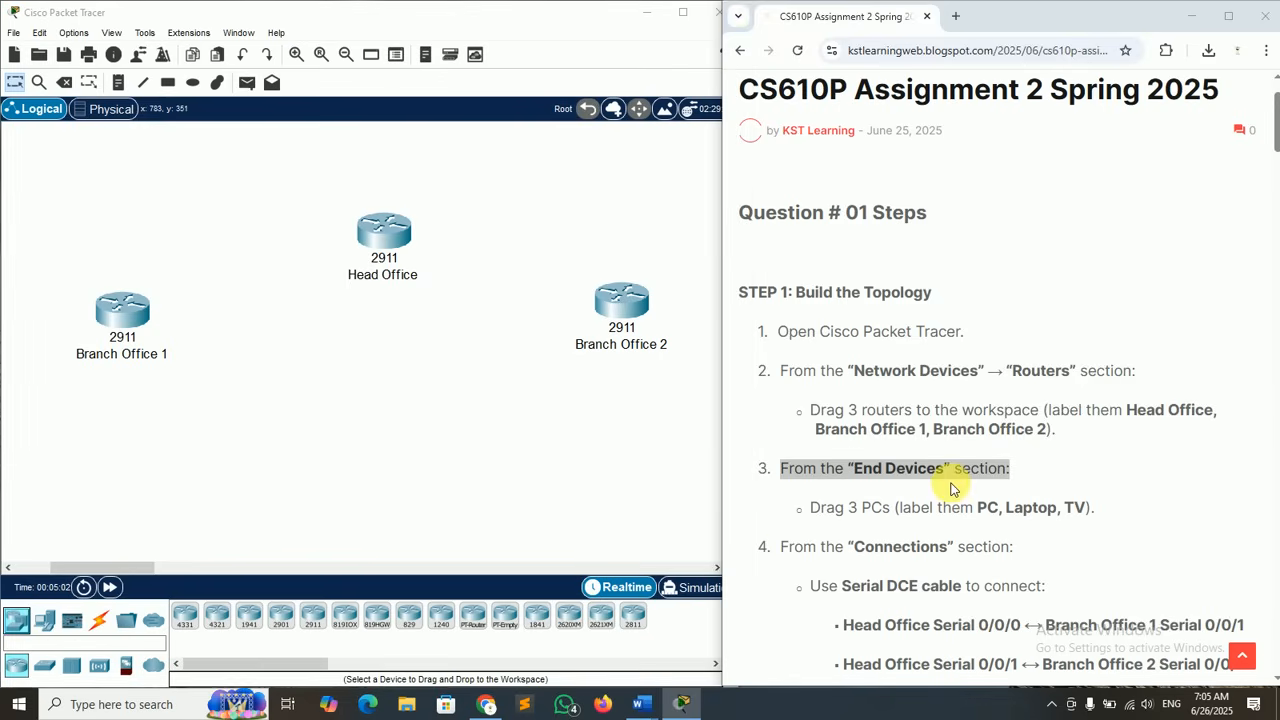
drag(810, 511, 891, 508)
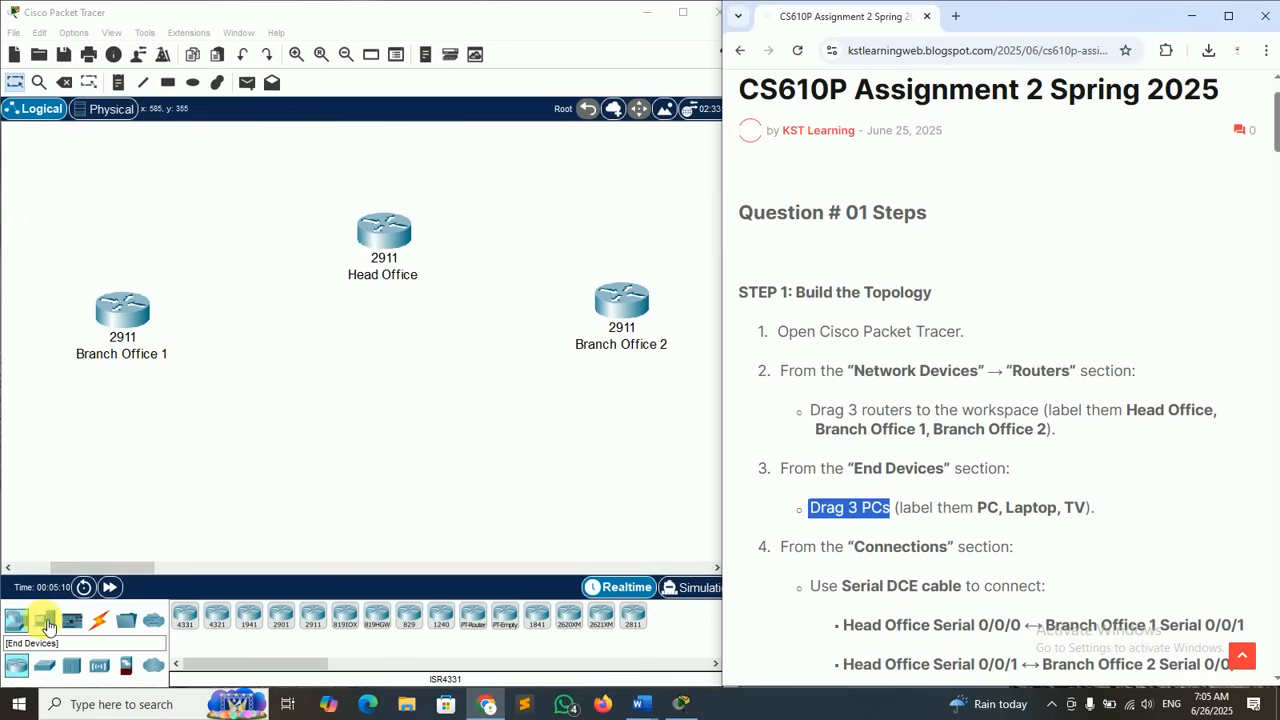
- Place three PC-PT end devices in the workspace, one beneath each router, and adjust their positions to form a row
click(47, 625)
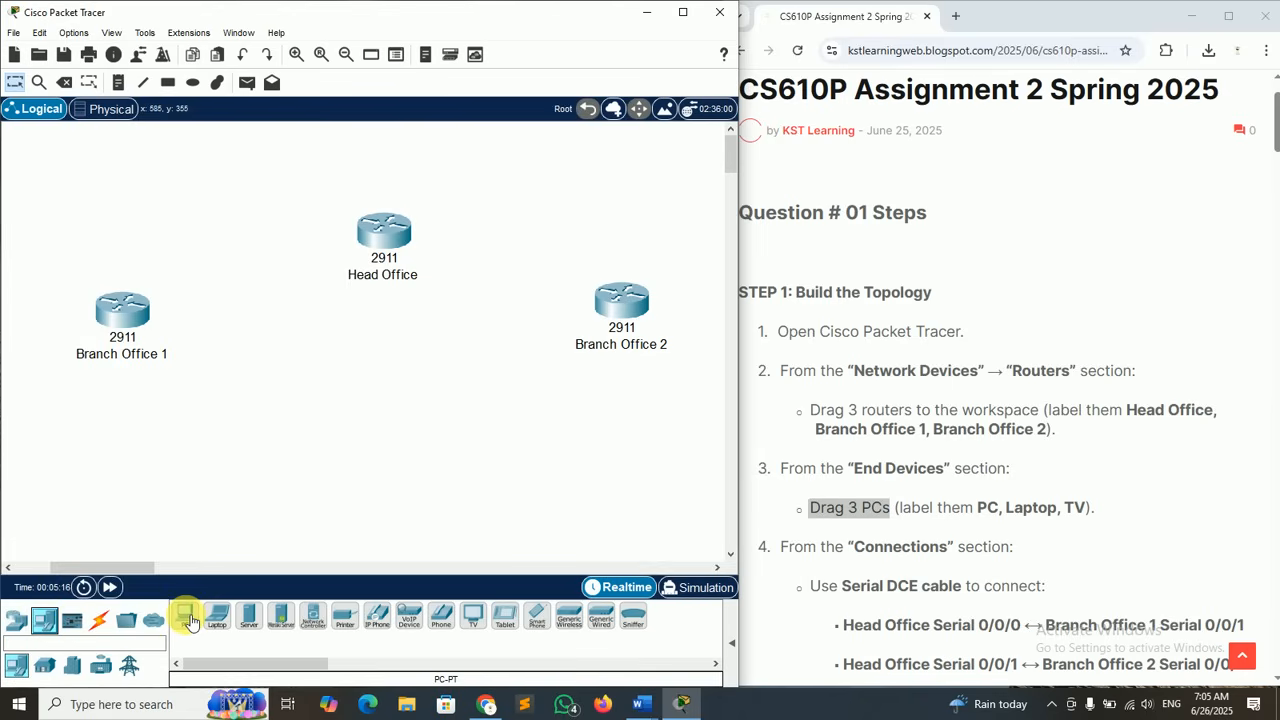
drag(190, 620, 401, 465)
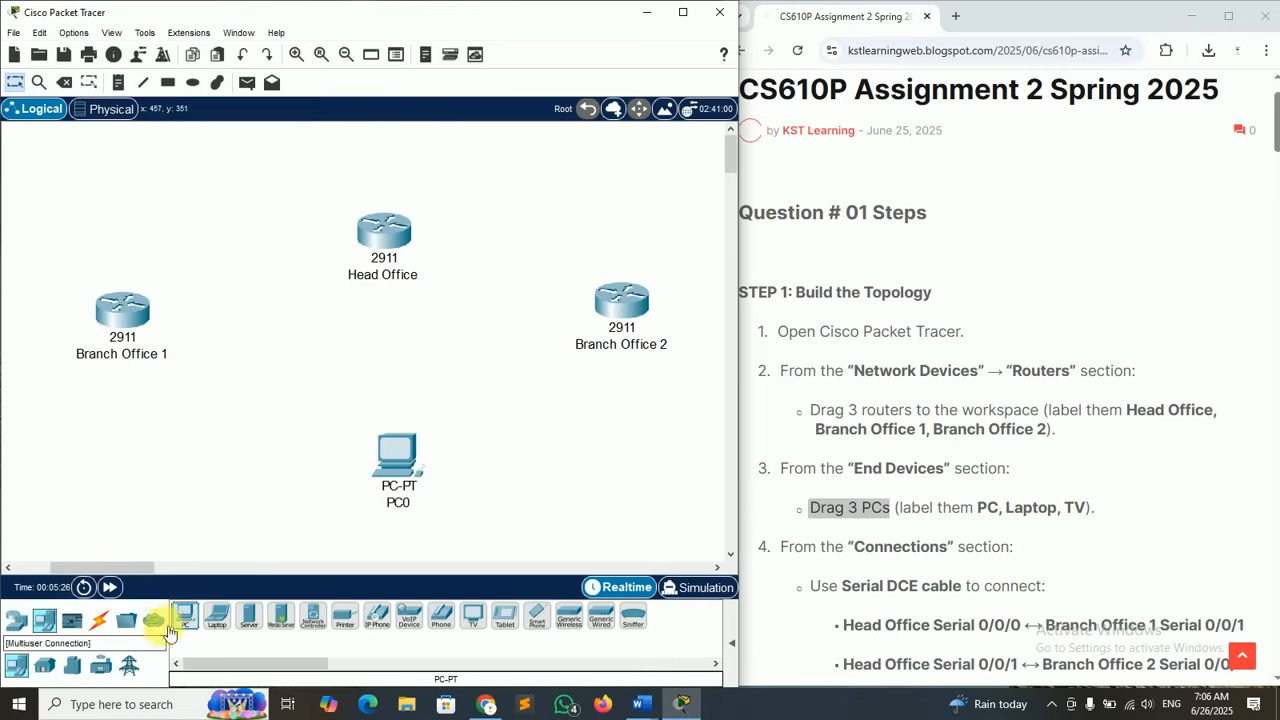
drag(184, 614, 143, 492)
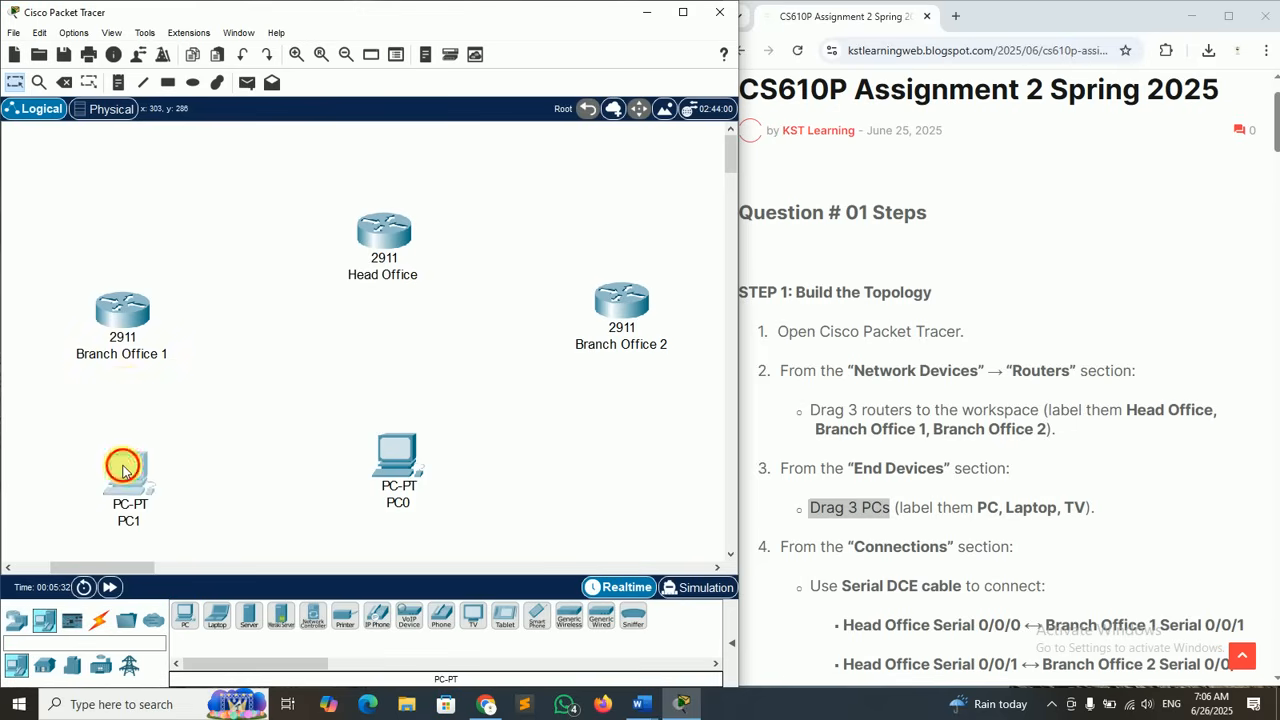
drag(121, 465, 123, 453)
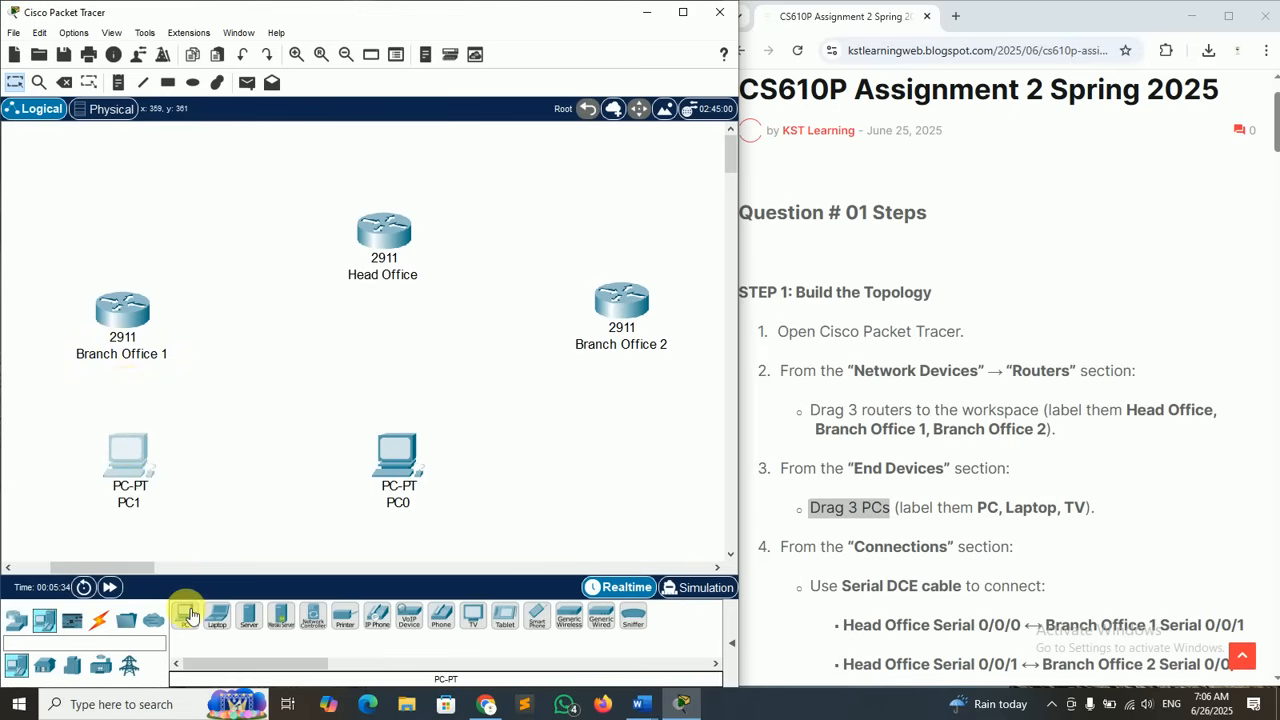
drag(189, 615, 649, 453)
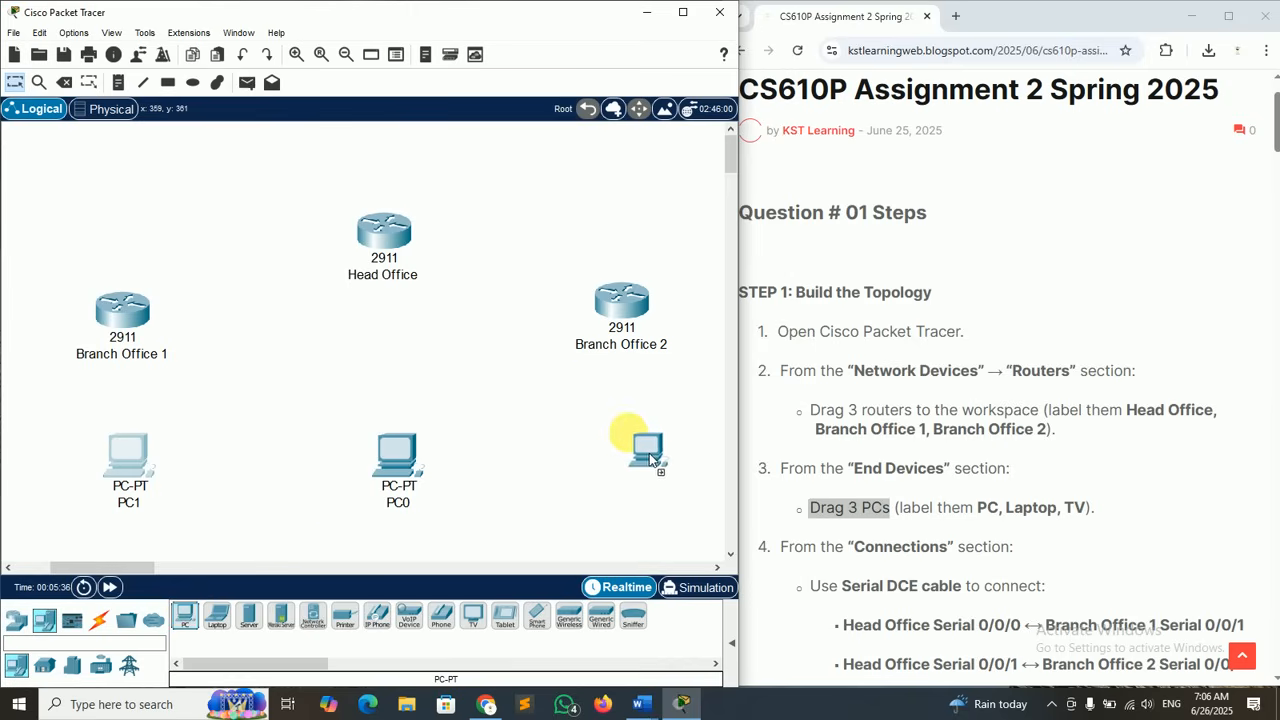
drag(651, 383, 630, 468)
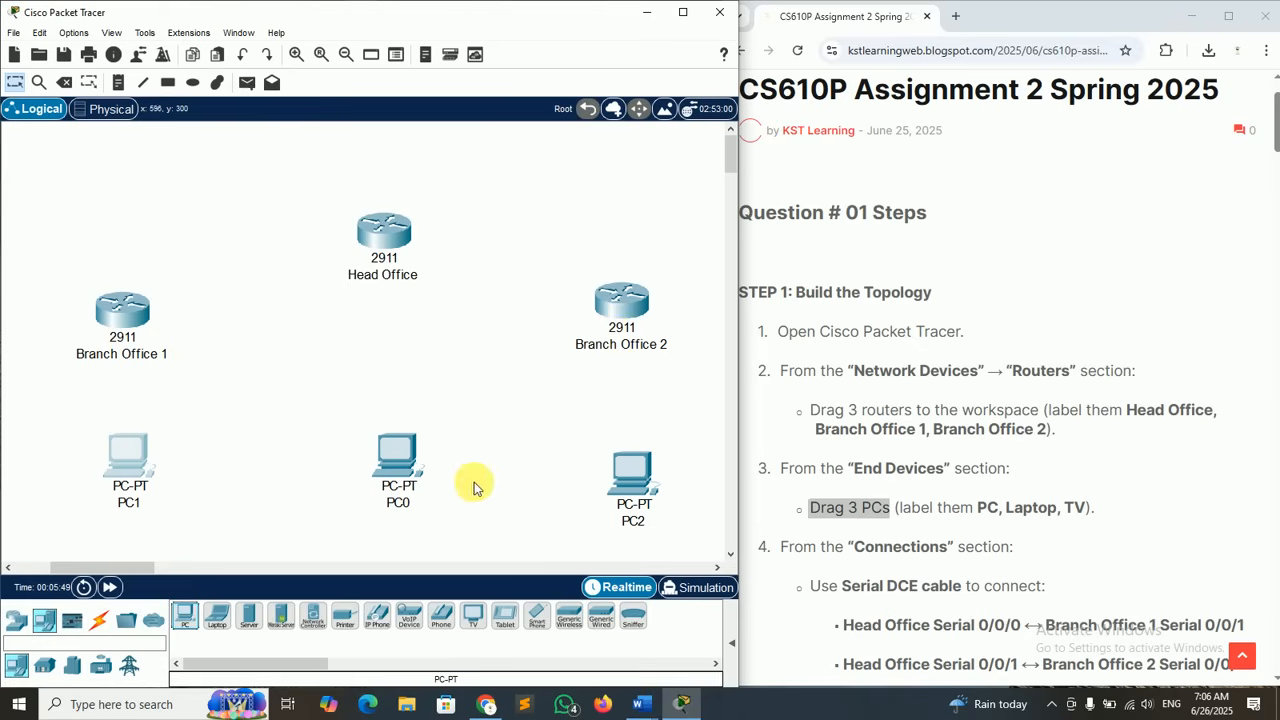
drag(401, 456, 398, 447)
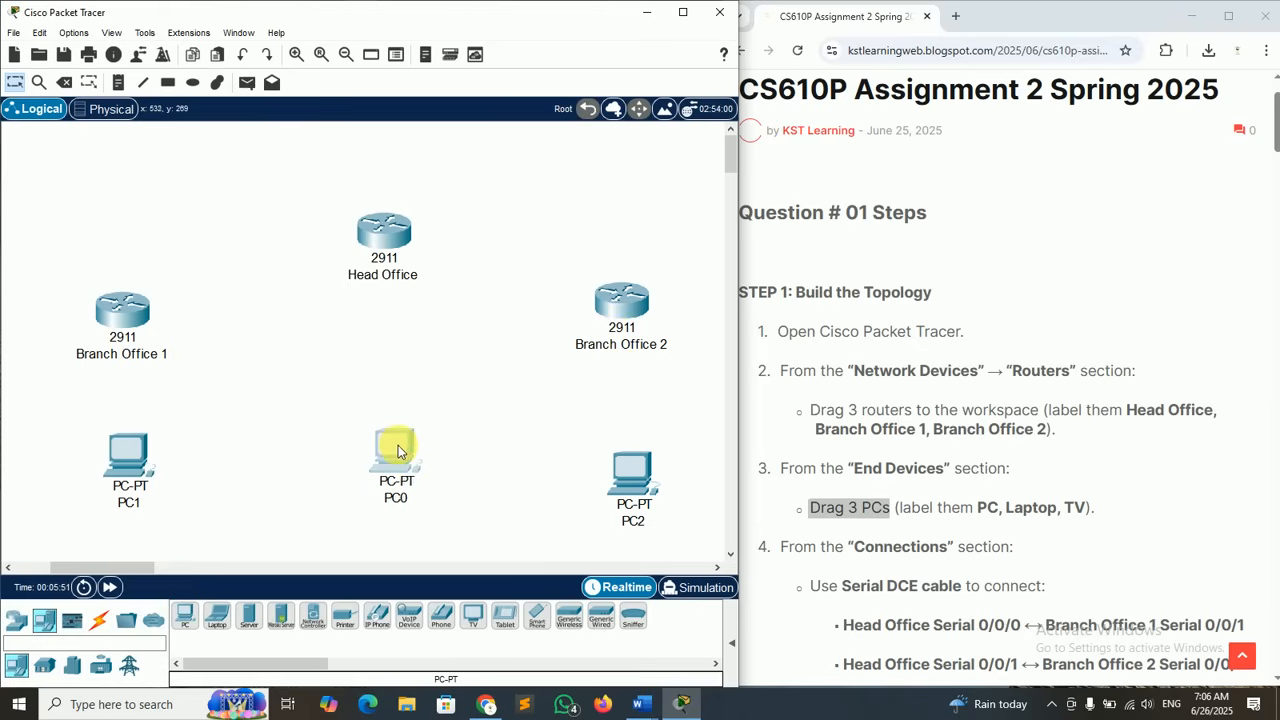
- Align the PC beneath Branch Office 2 with the row and rename the PC beneath Head Office as PC
drag(640, 475, 637, 453)
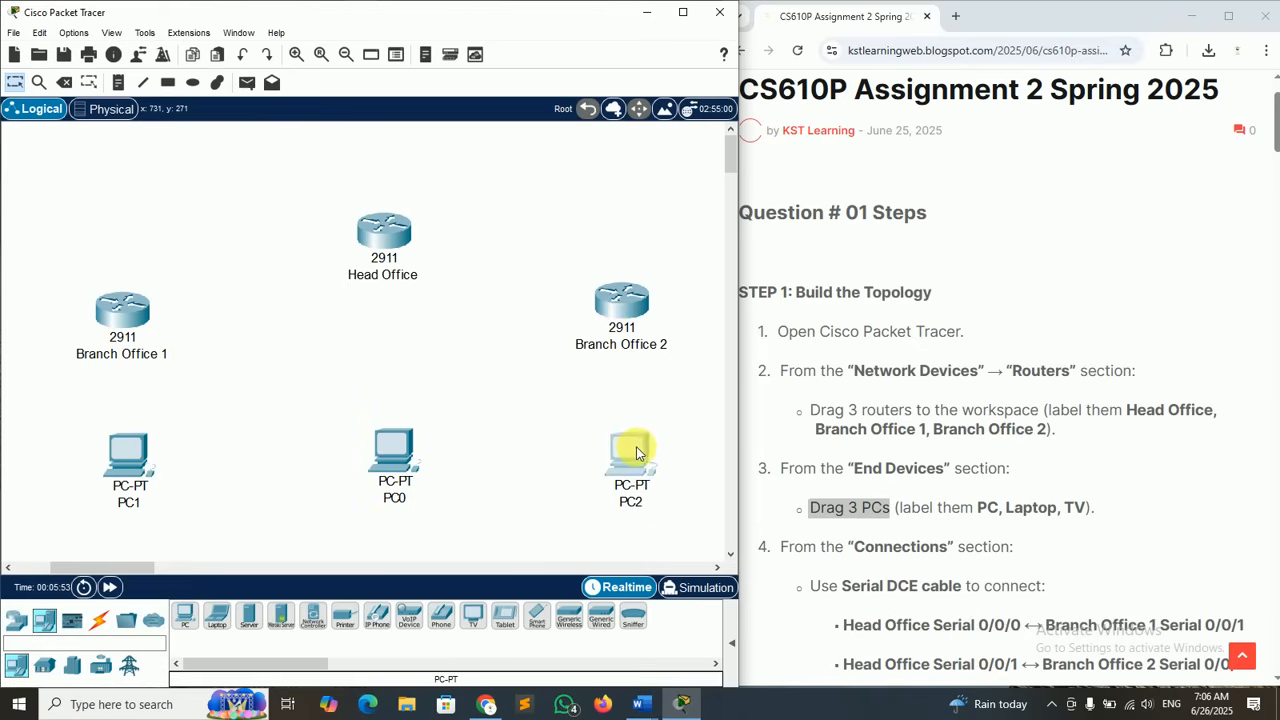
click(897, 505)
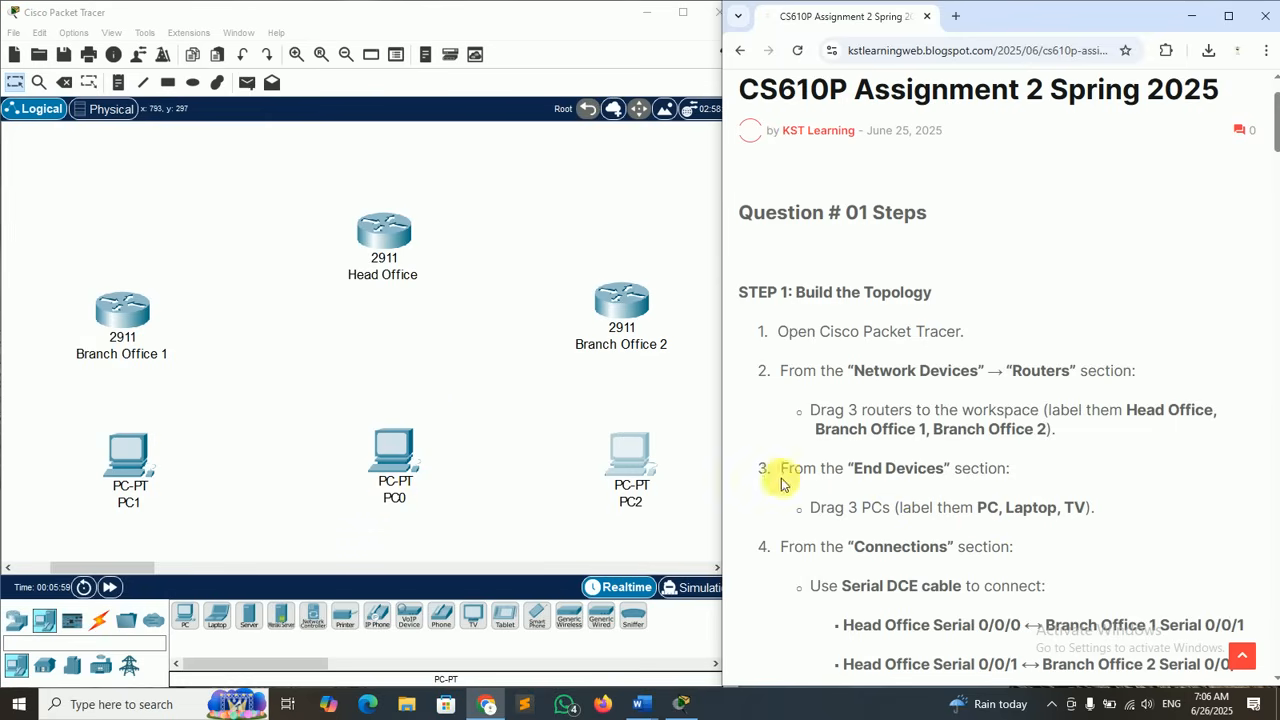
double_click(985, 508)
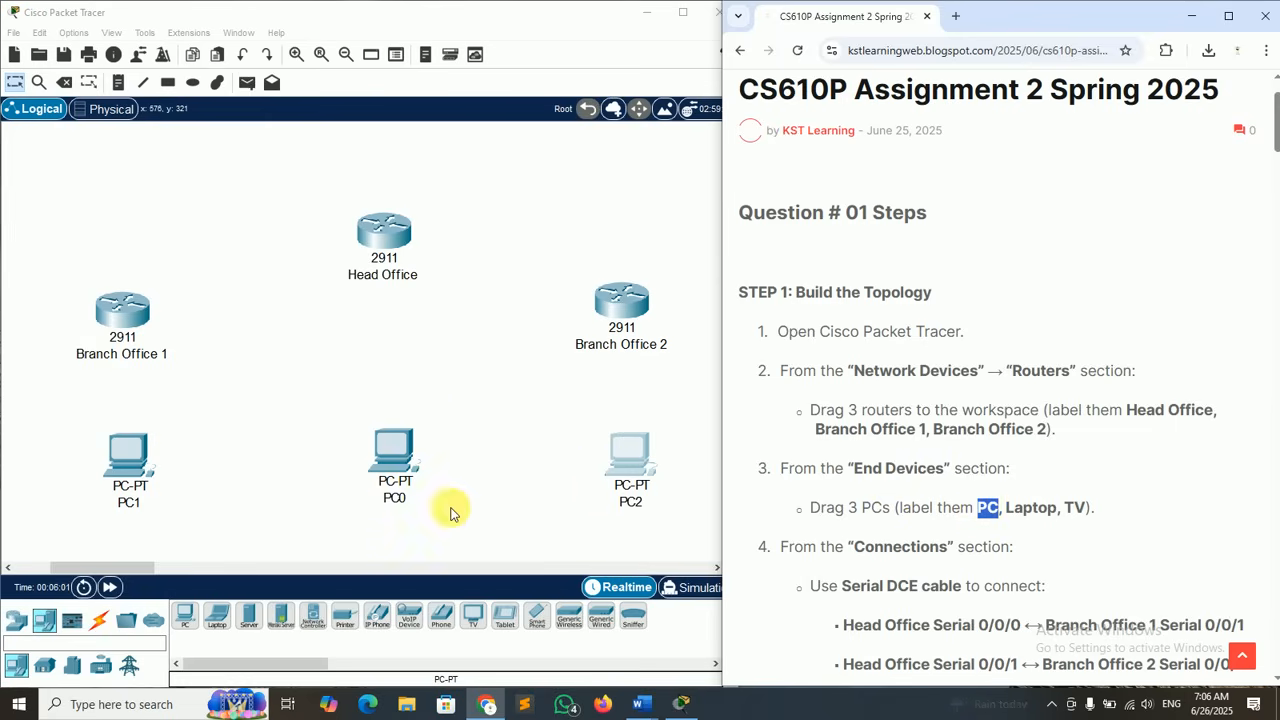
click(394, 500)
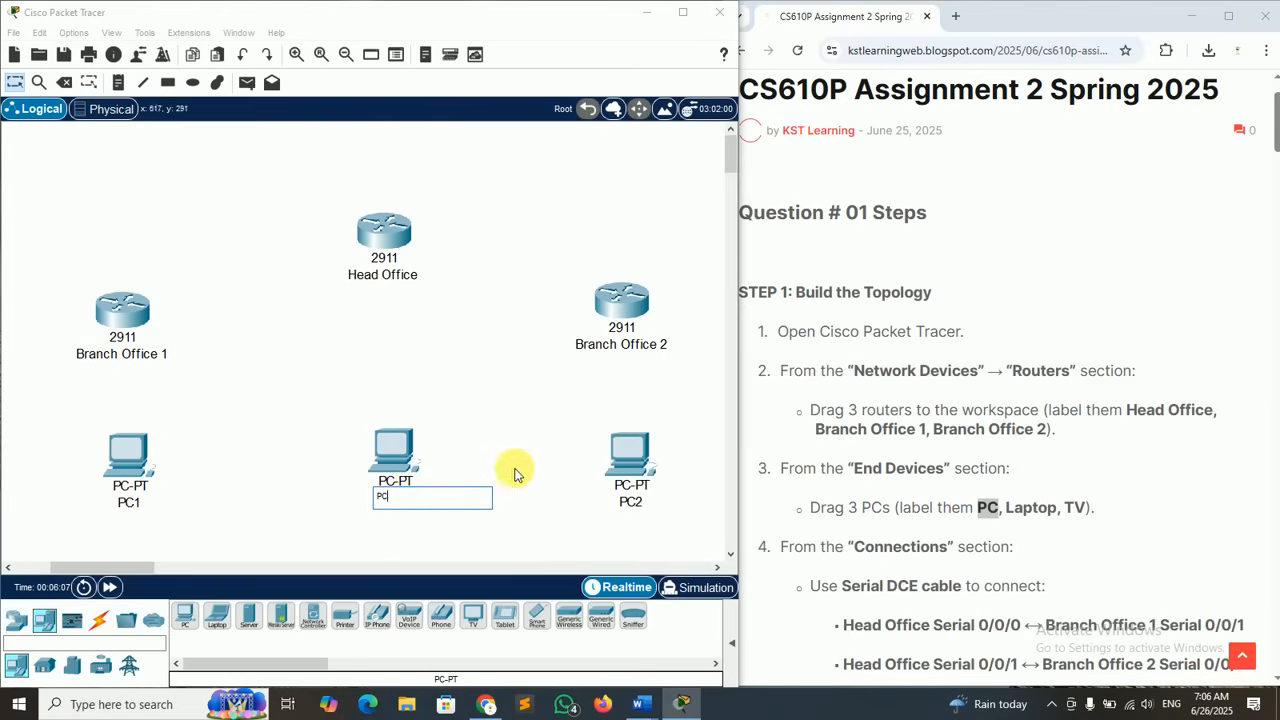
click(512, 421)
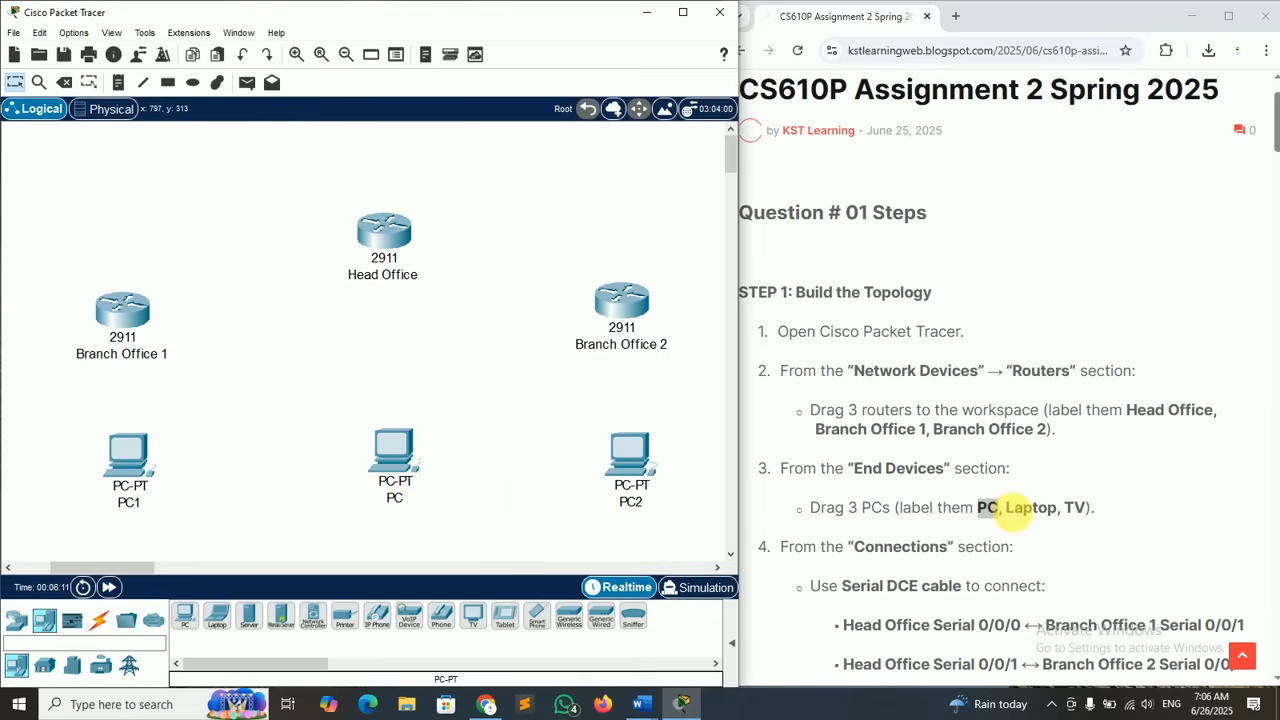
- Rename the PC beneath Branch Office 1 as Laptop, using the label from the post
double_click(1015, 510)
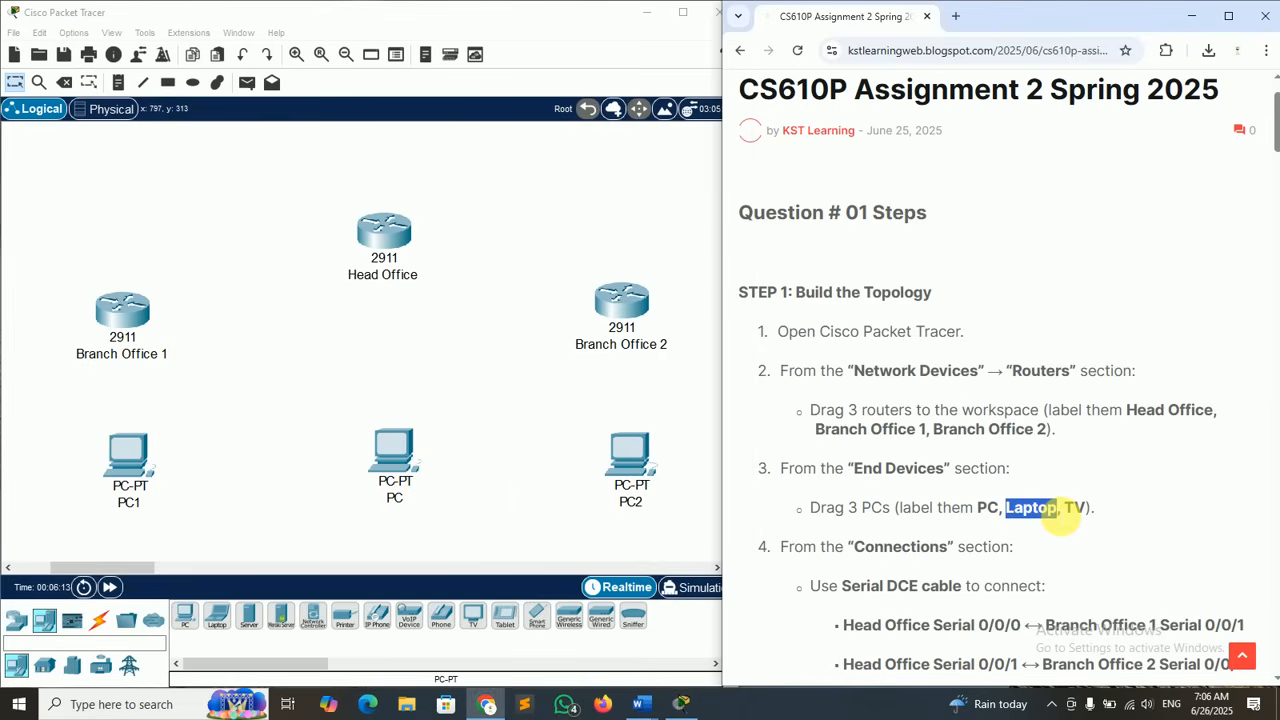
click(135, 507)
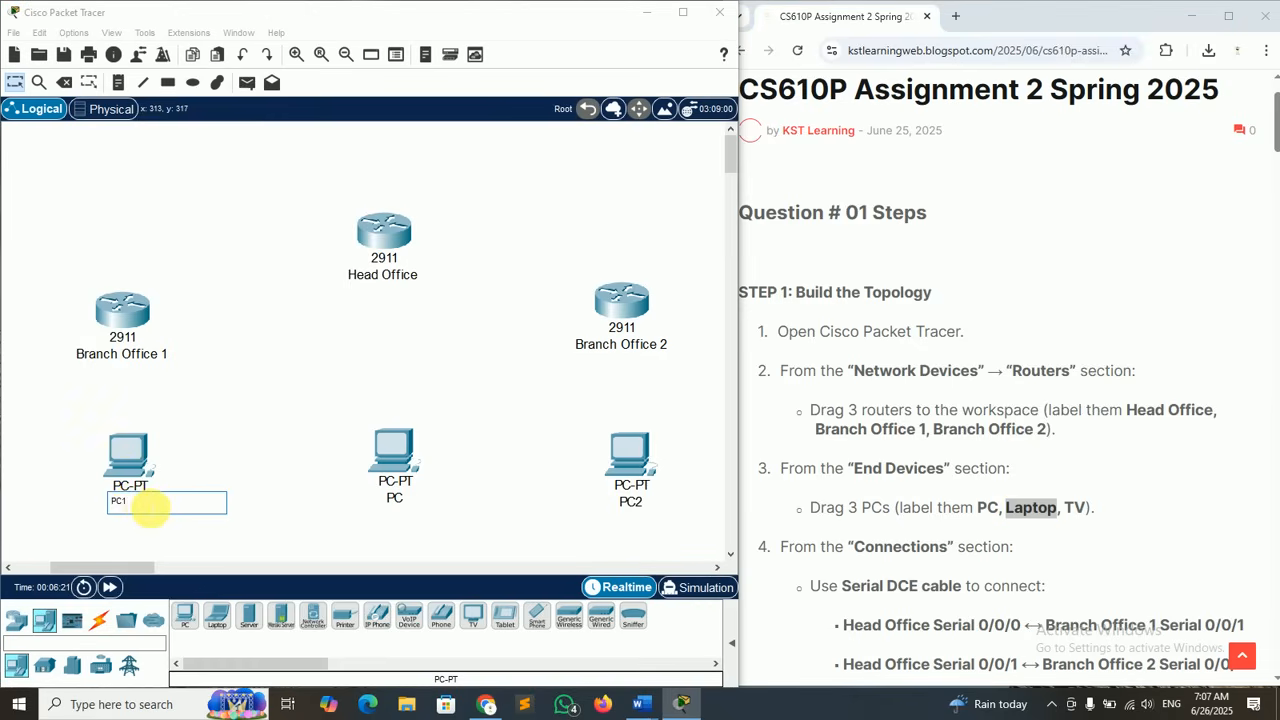
click(285, 524)
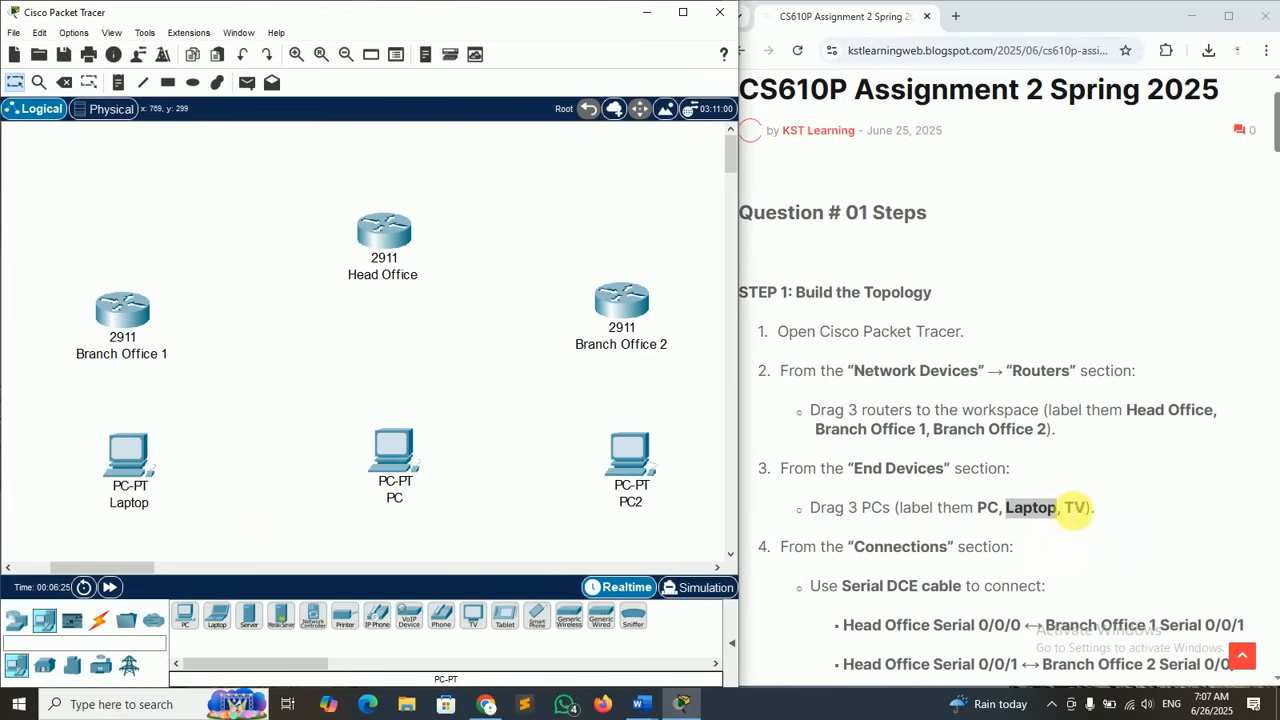
- Rename the PC beneath Branch Office 2 as TV, and shift the PC and TV devices slightly lower in the workspace
double_click(1075, 507)
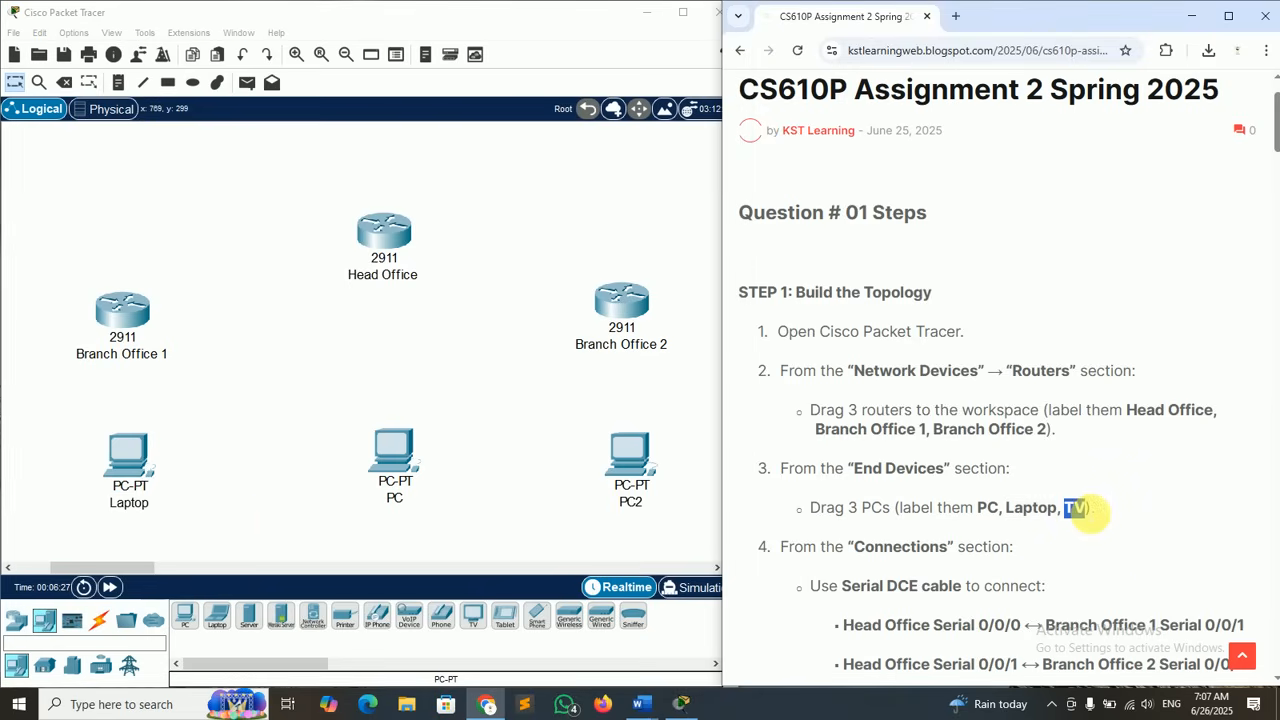
click(1091, 514)
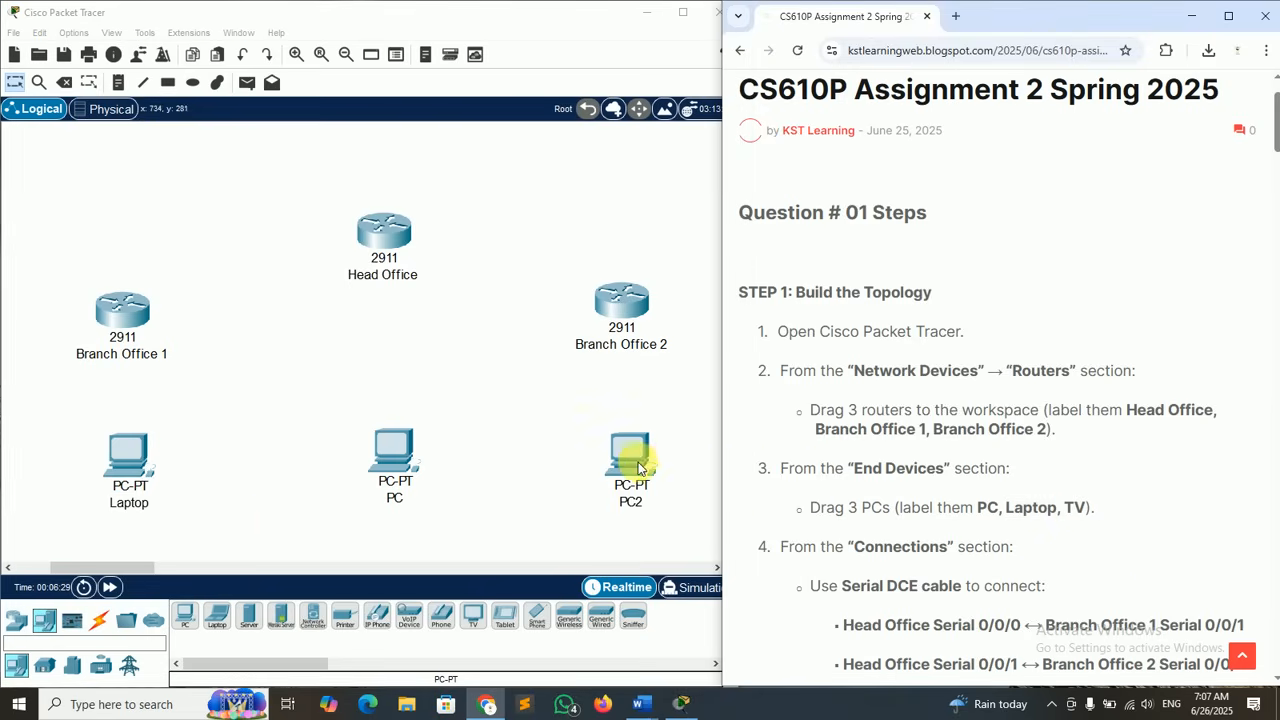
click(632, 500)
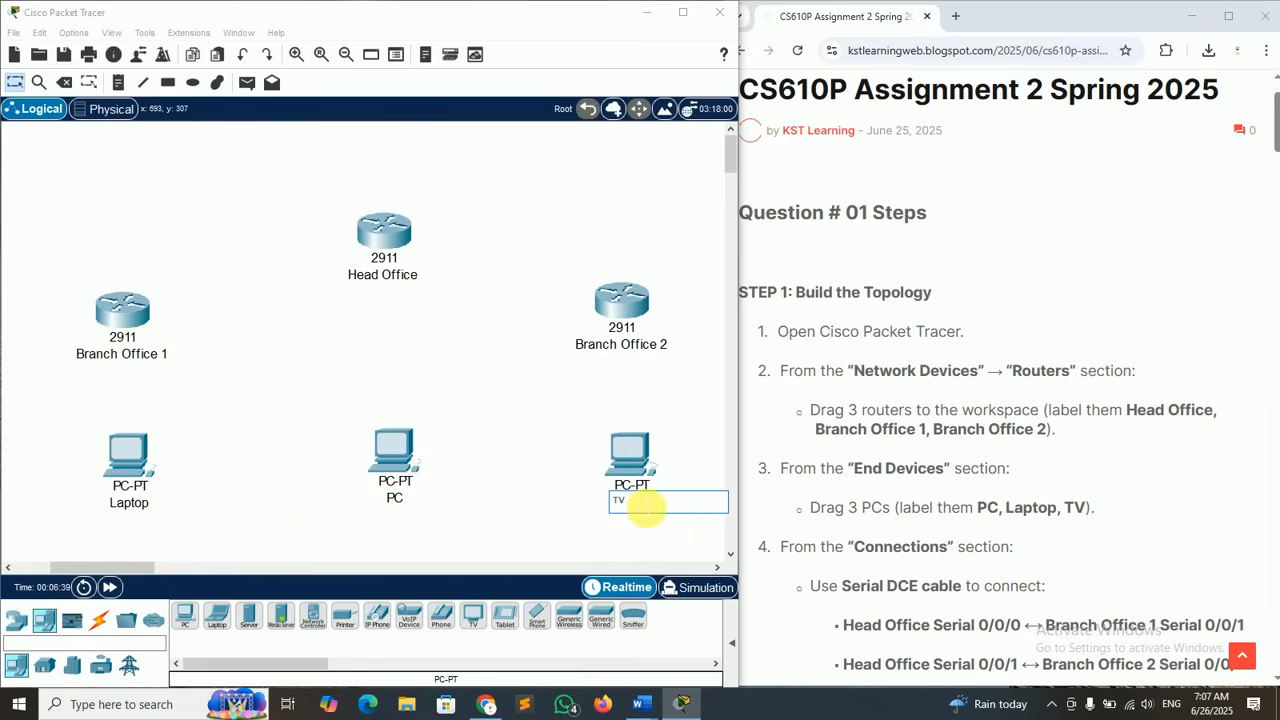
click(487, 540)
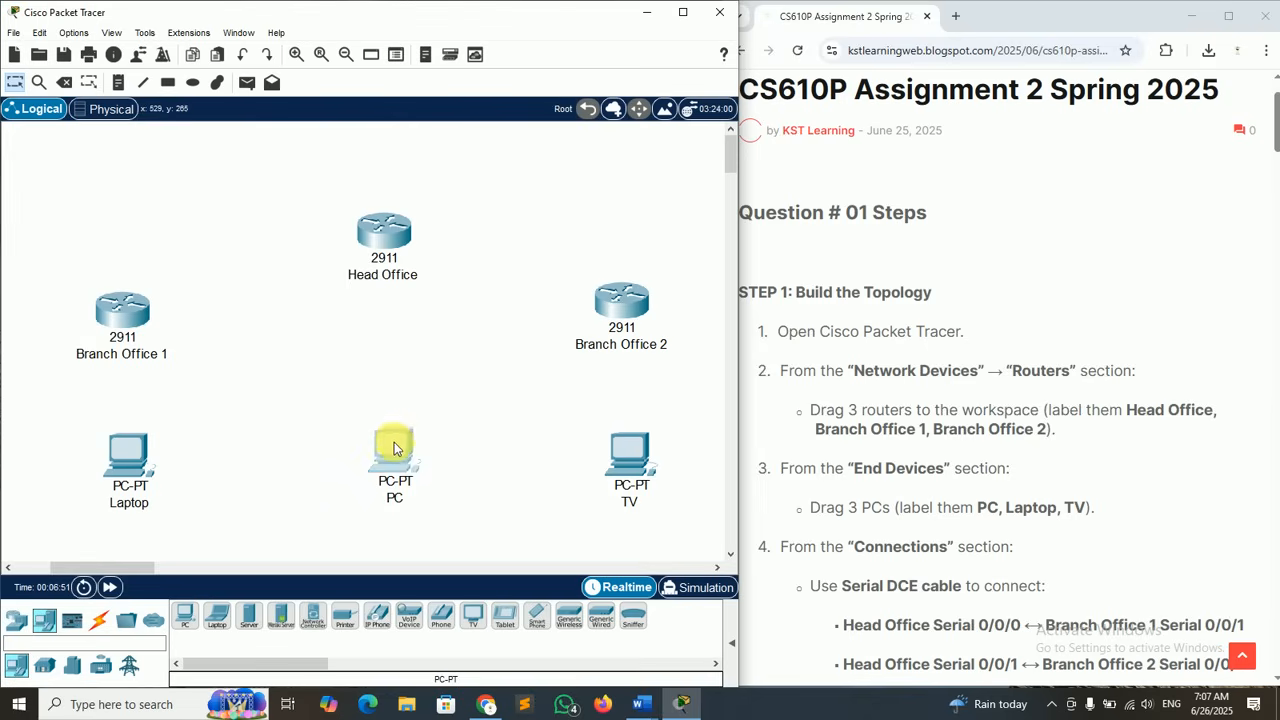
drag(394, 442, 394, 455)
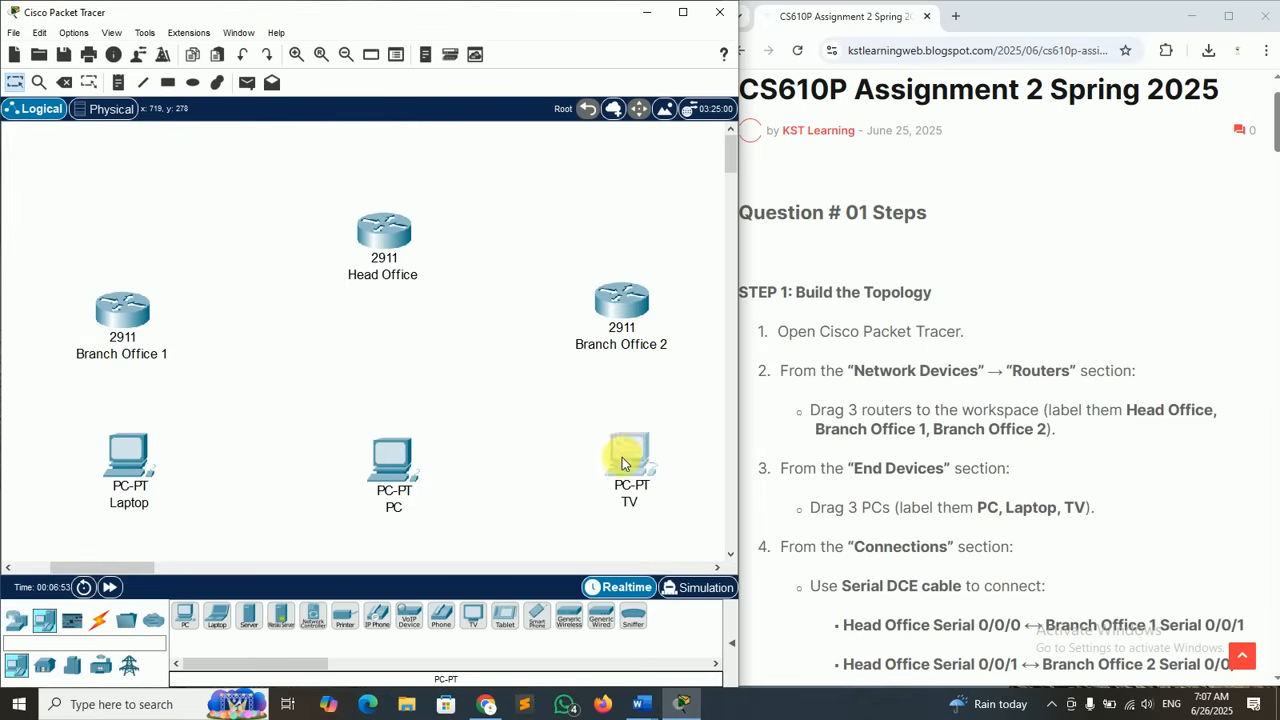
drag(622, 457, 622, 468)
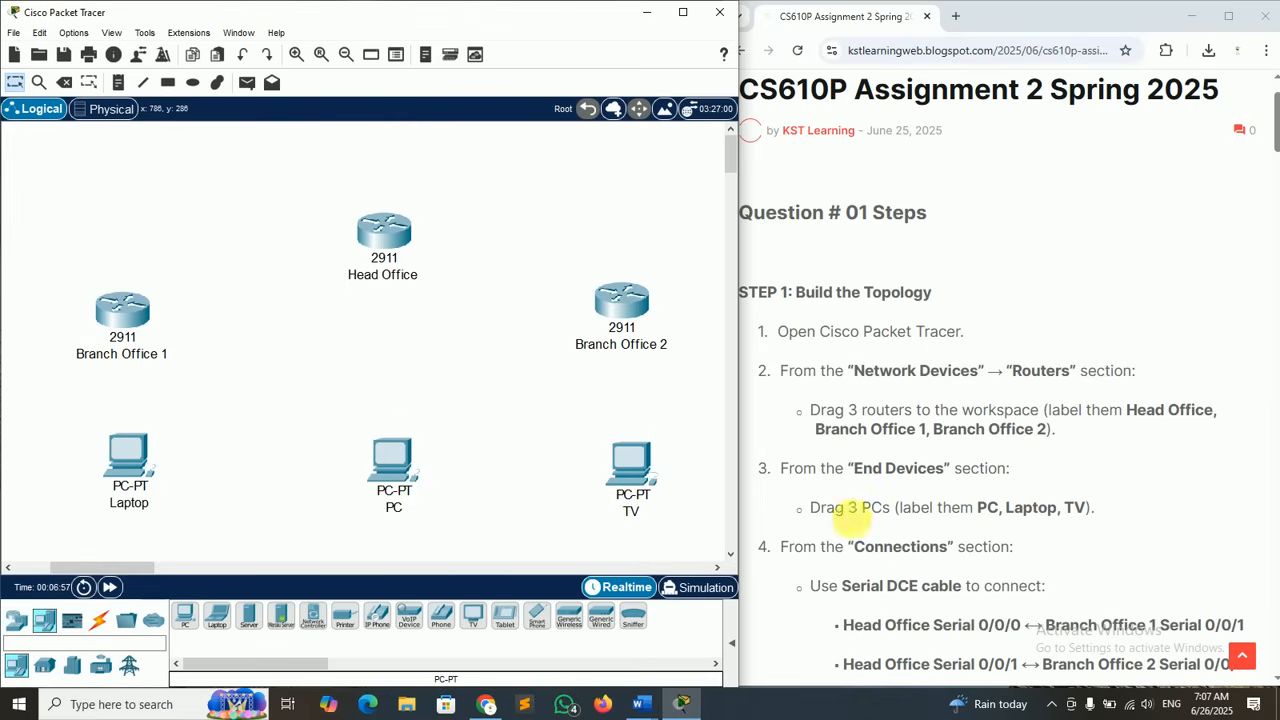
- Recheck item 3 of STEP 1 in the post and read item 4 about the cable connections
drag(820, 508, 1116, 516)
click(1115, 512)
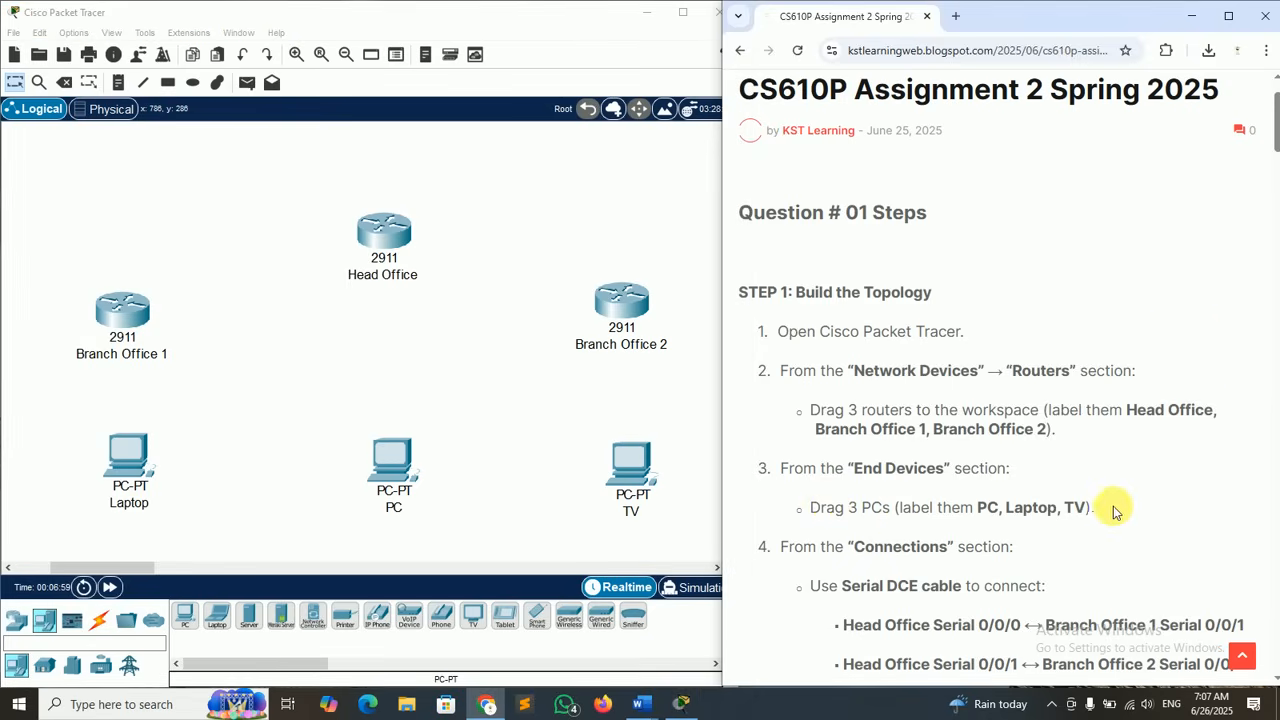
scroll(1276, 142, down, 1)
drag(1276, 142, 1276, 183)
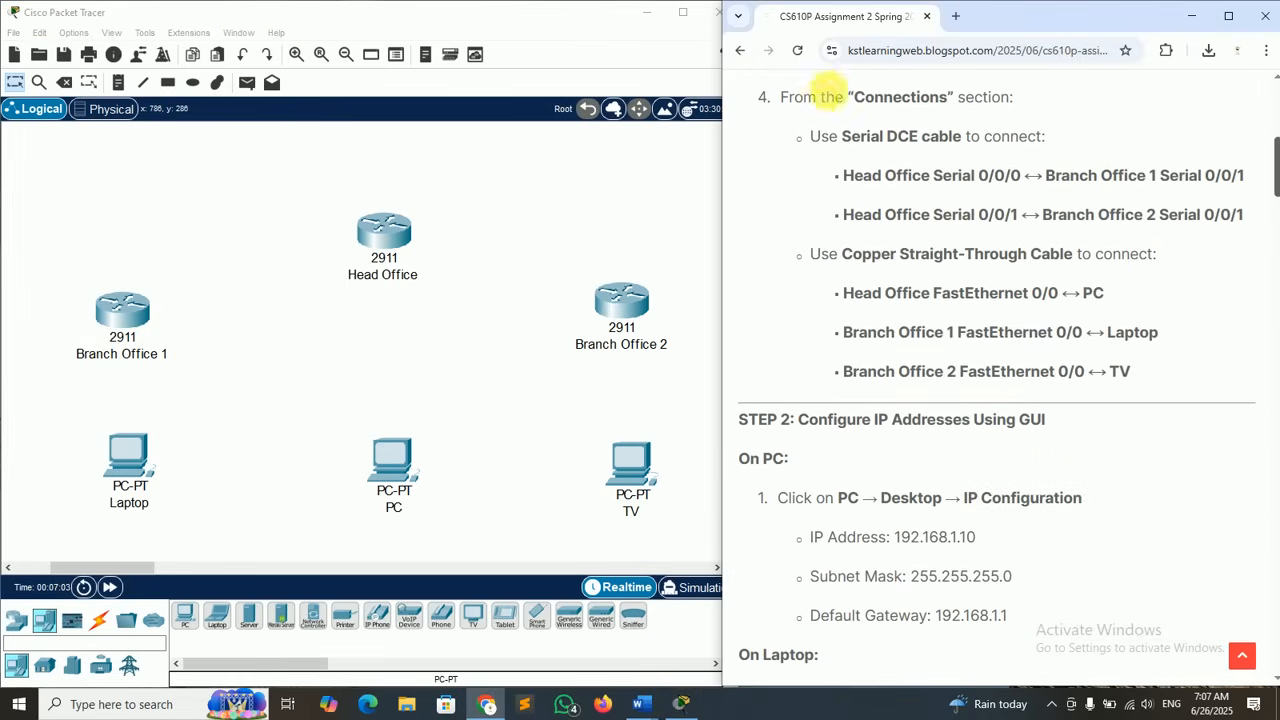
drag(766, 99, 1013, 99)
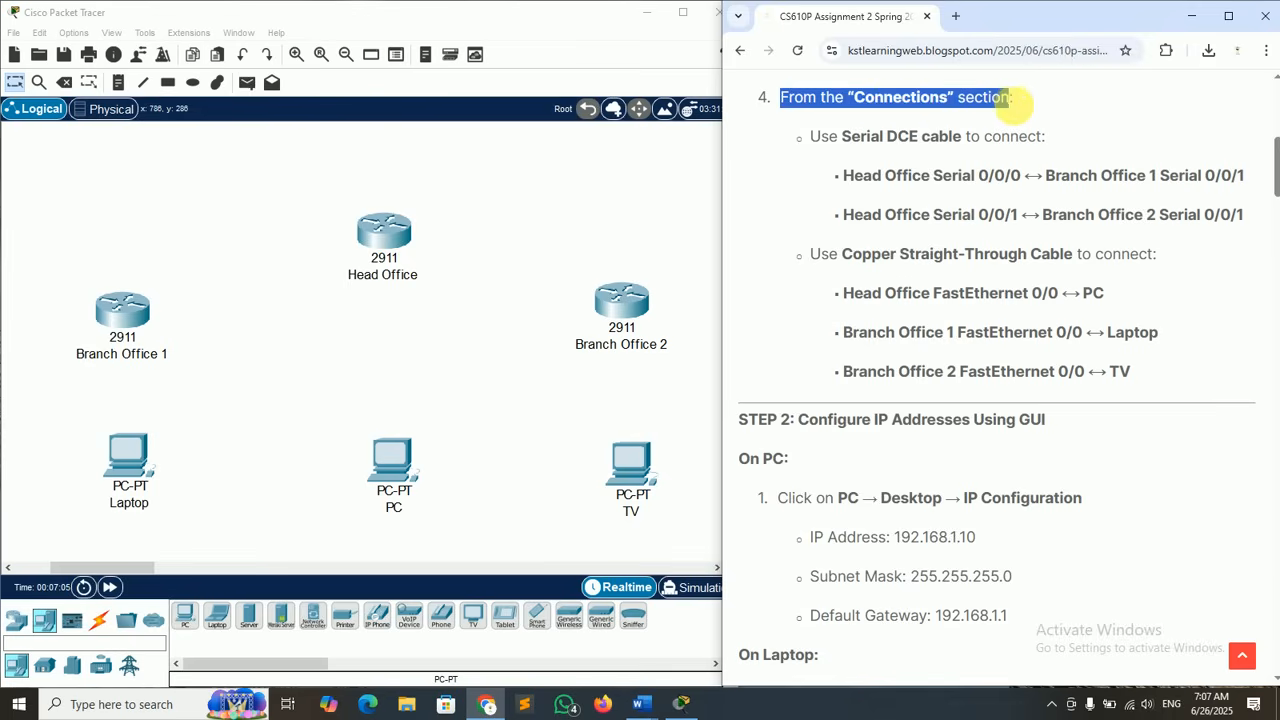
click(1013, 103)
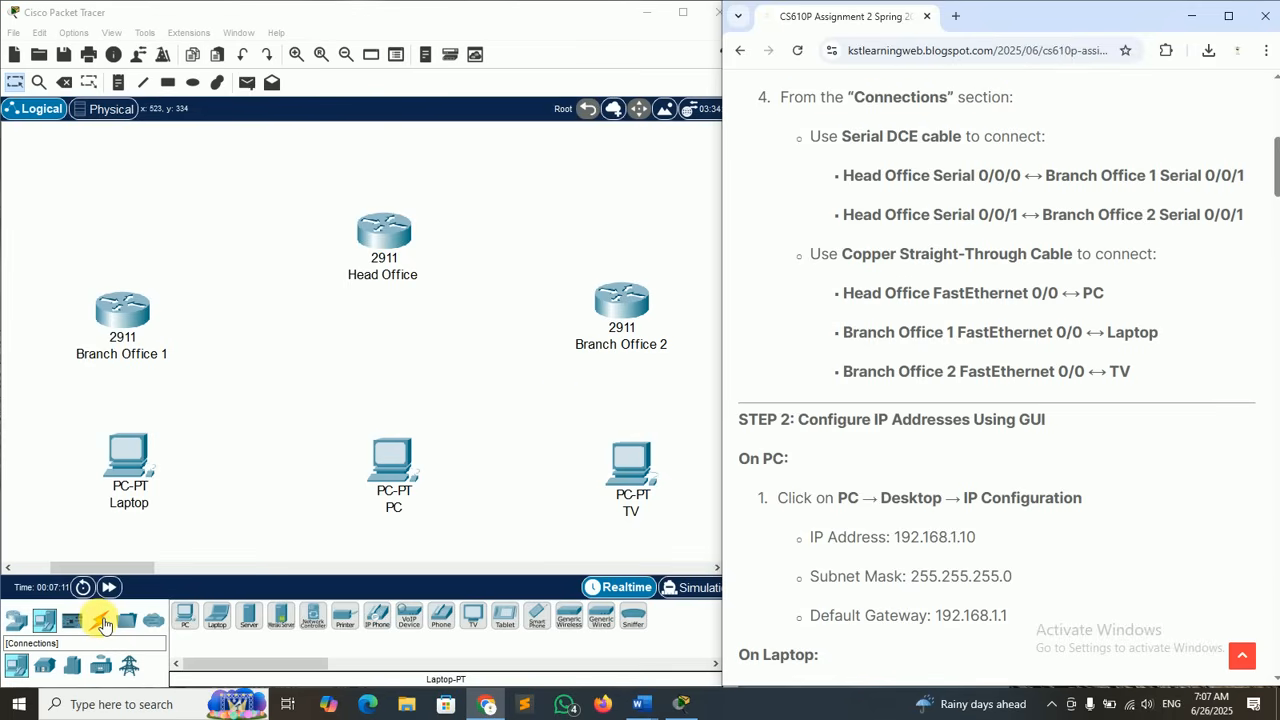
- Try to start a Serial DCE cable connection from the Head Office router
click(103, 624)
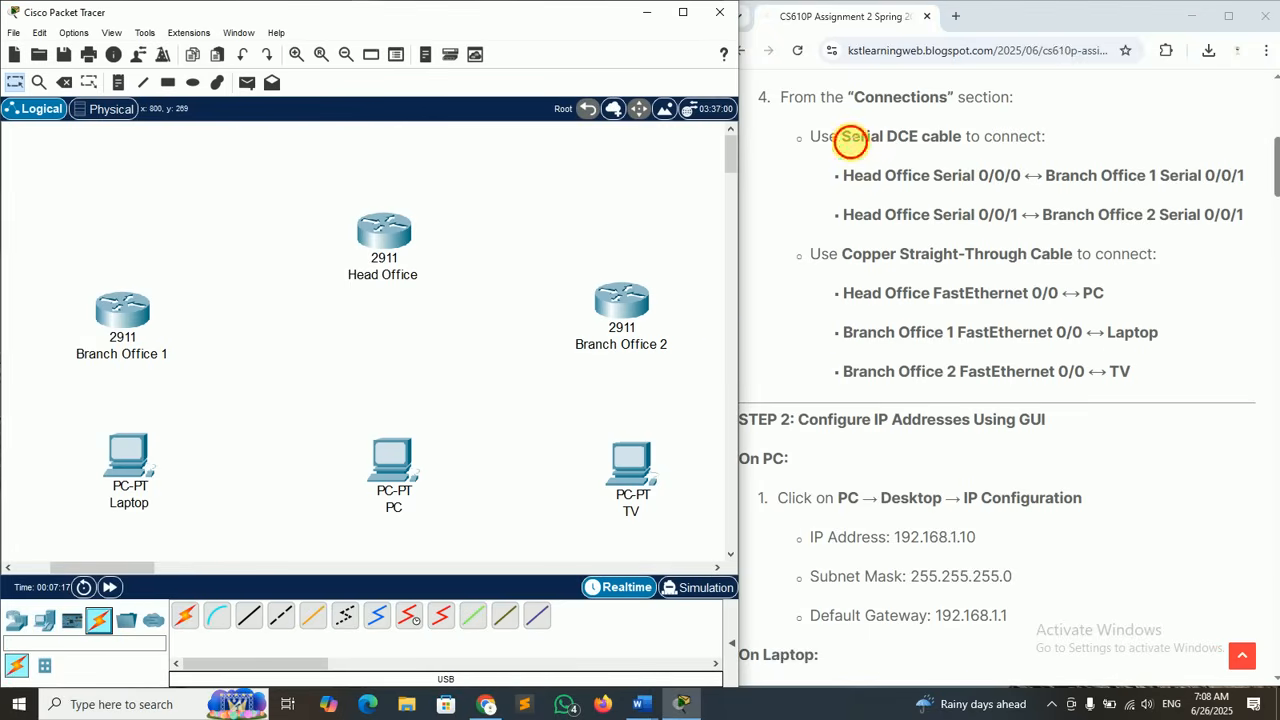
drag(848, 140, 950, 142)
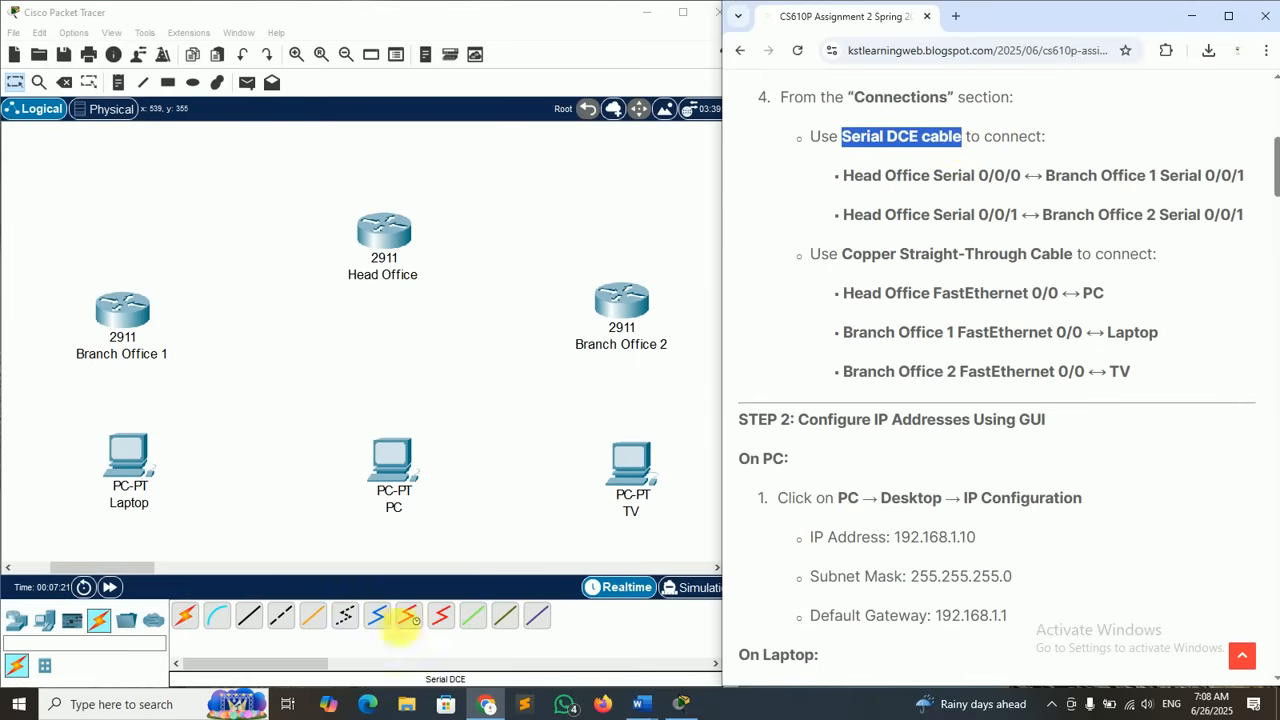
click(409, 618)
click(413, 620)
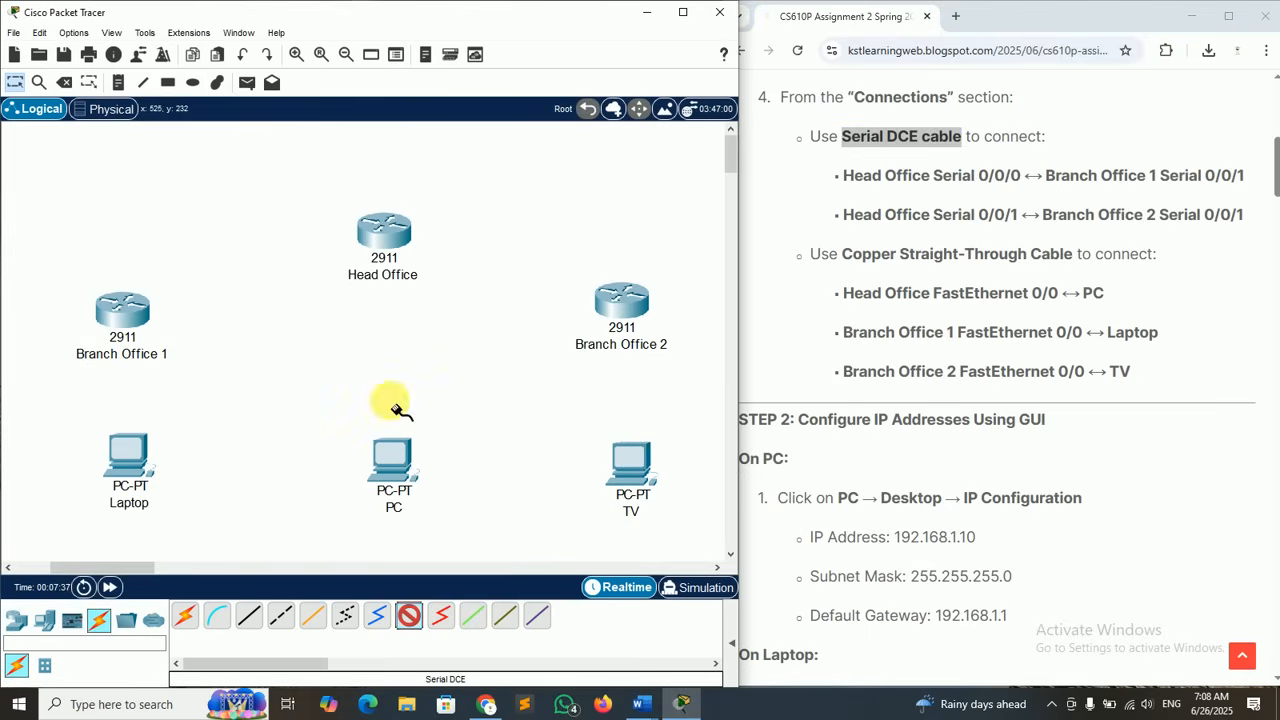
click(399, 231)
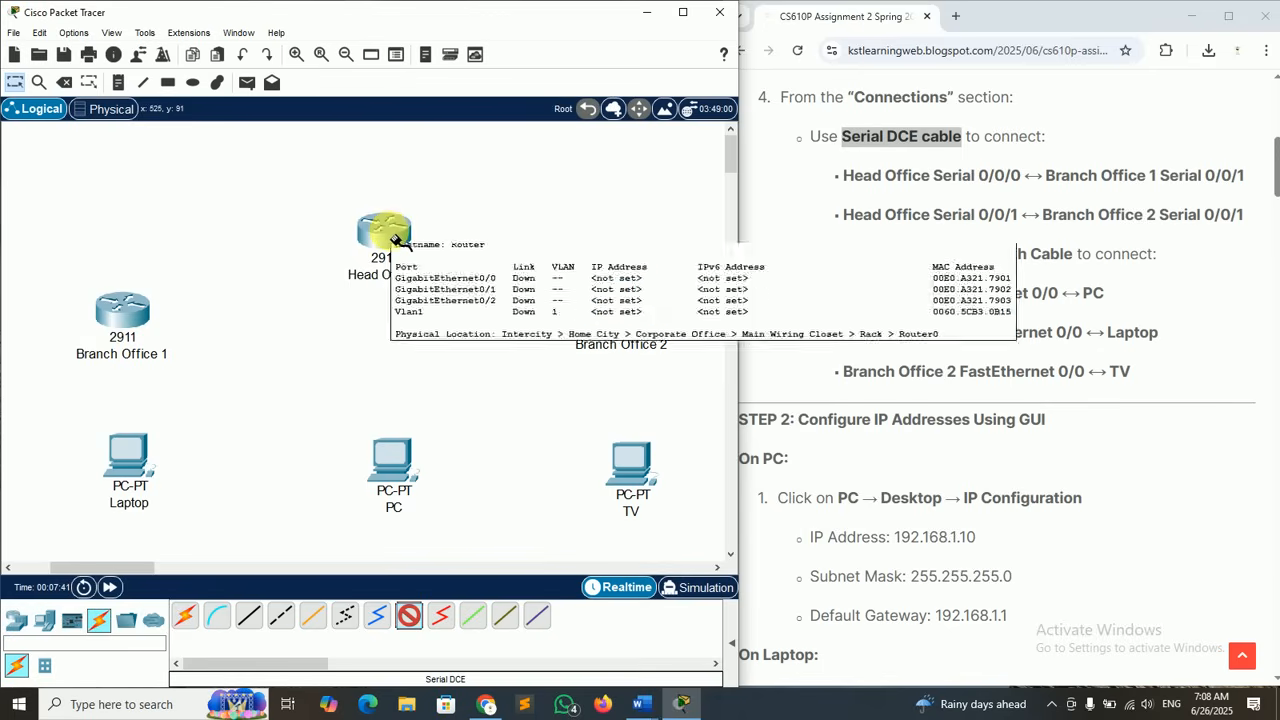
click(392, 238)
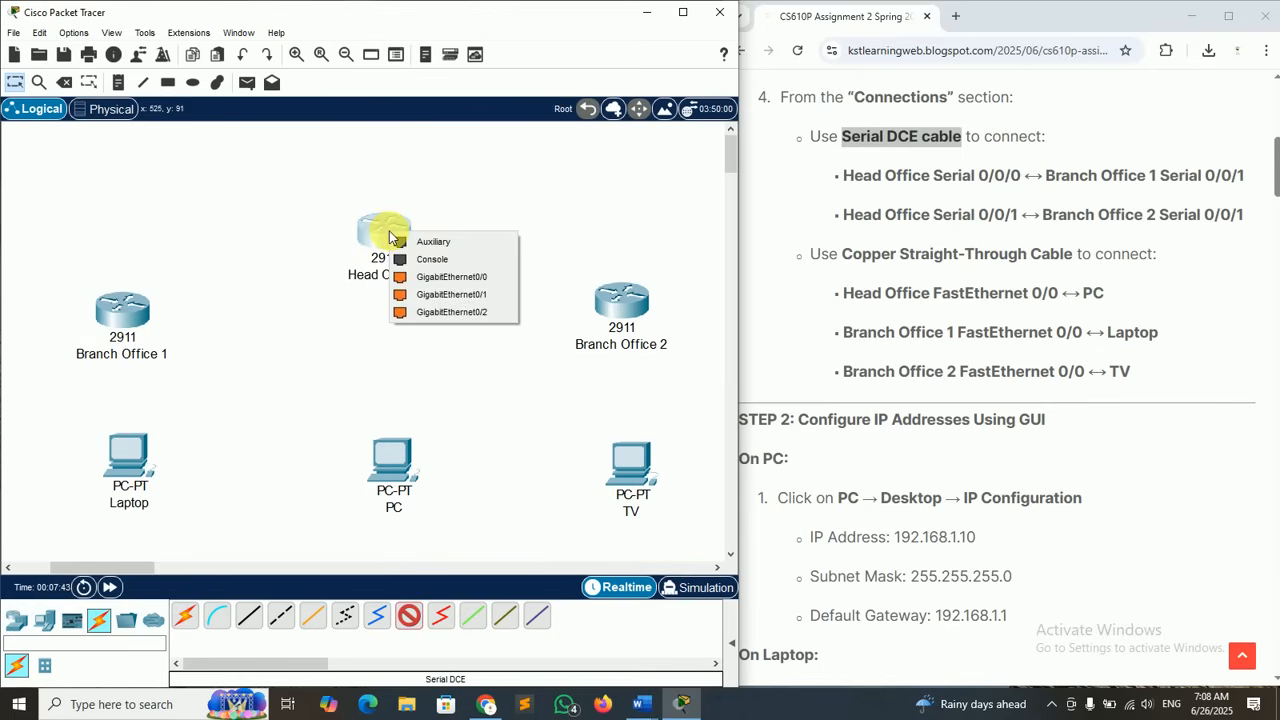
click(445, 357)
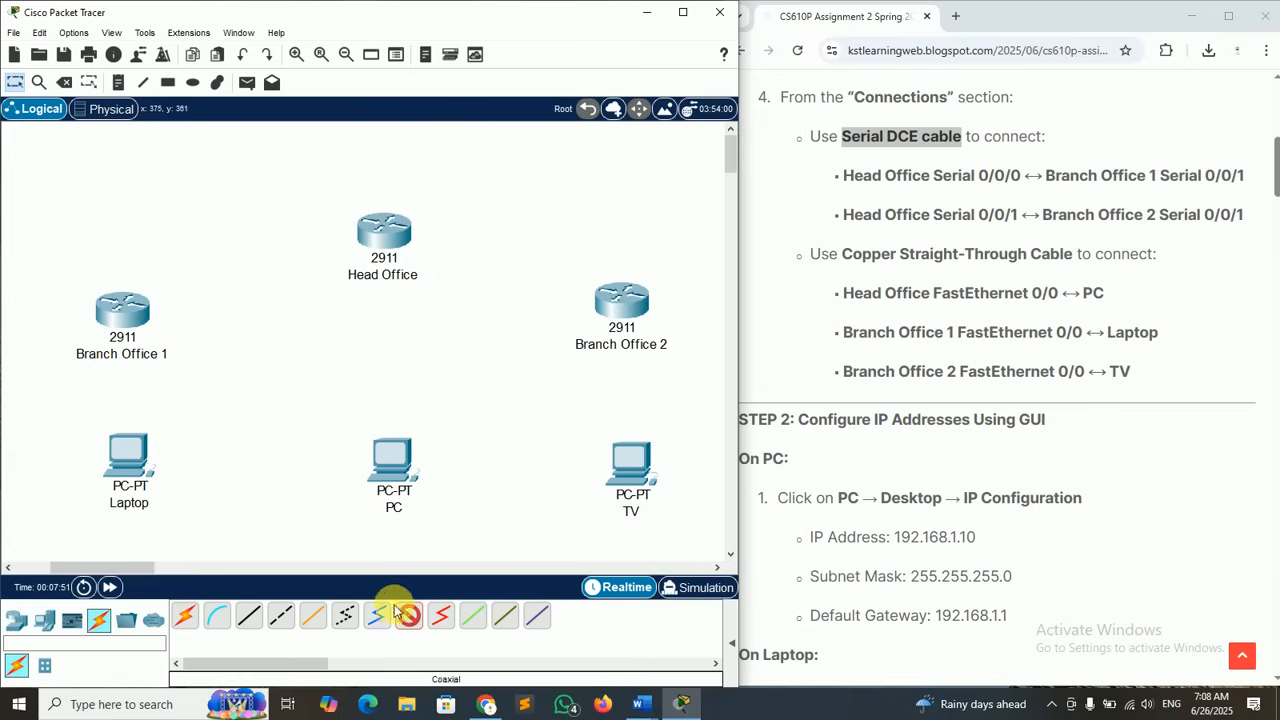
click(409, 615)
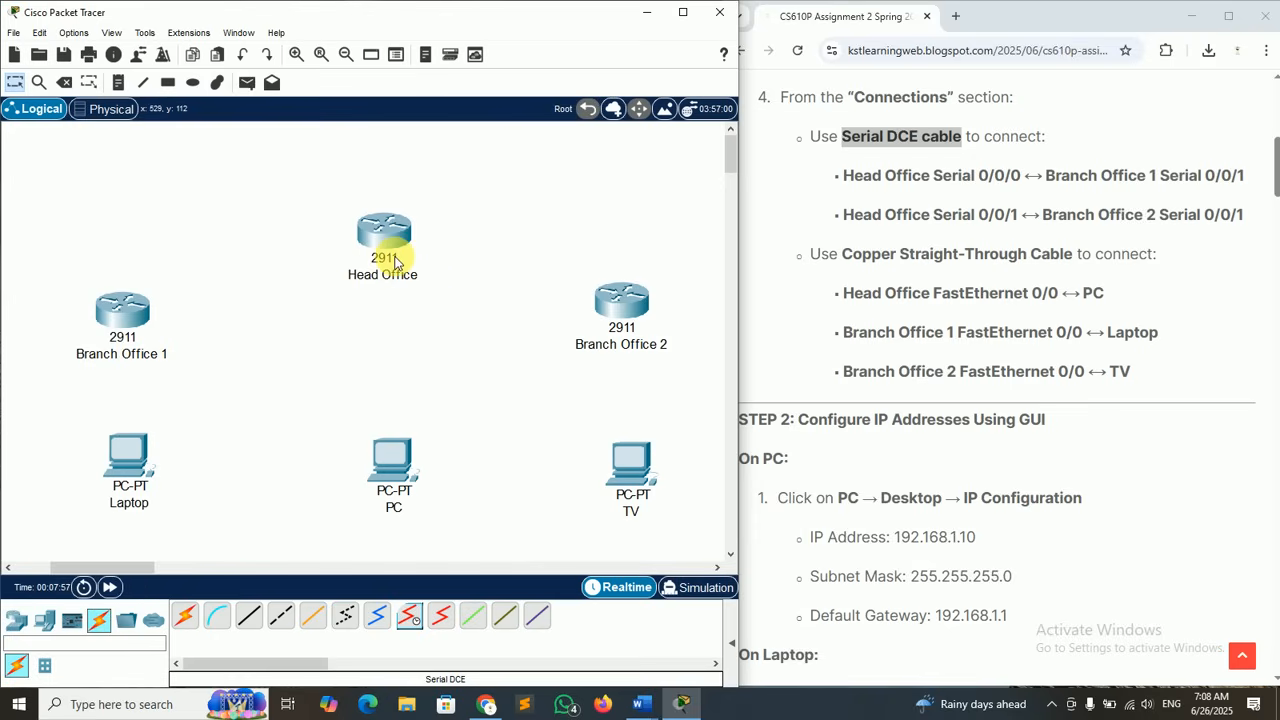
- Open the Head Office router's physical device view, enlarge it and power the router off
mouse_move(396, 262)
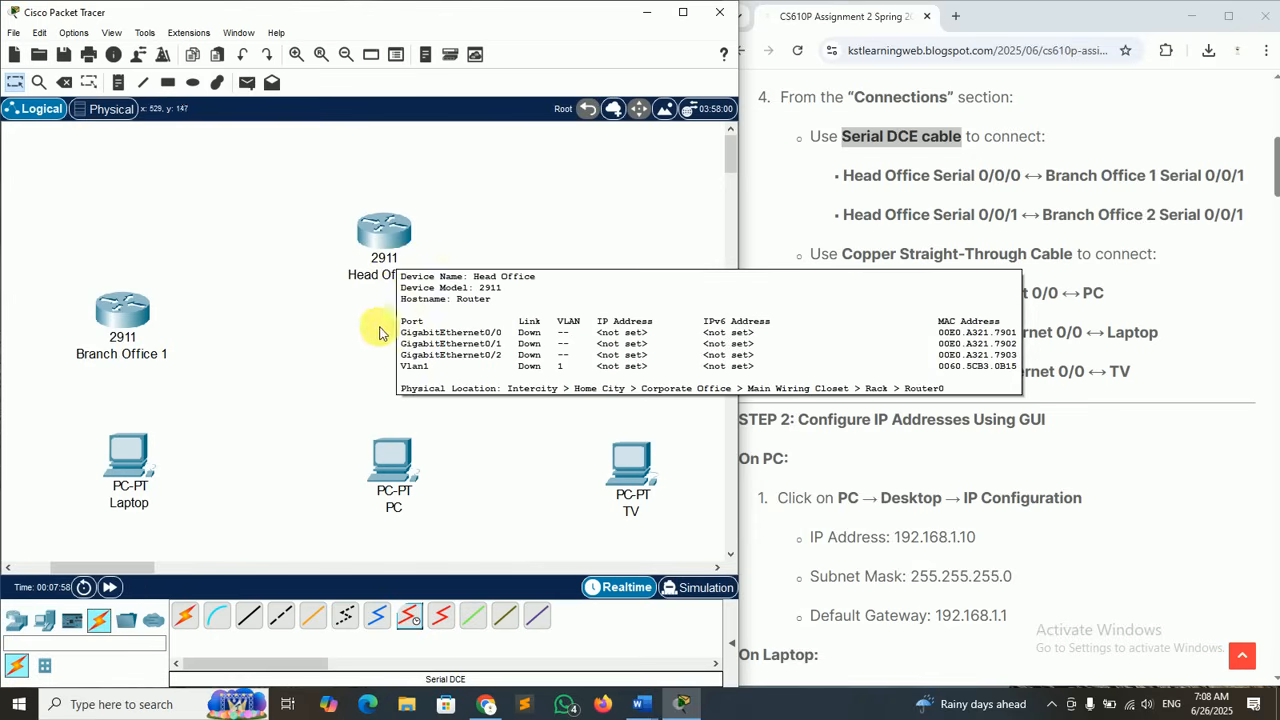
click(380, 232)
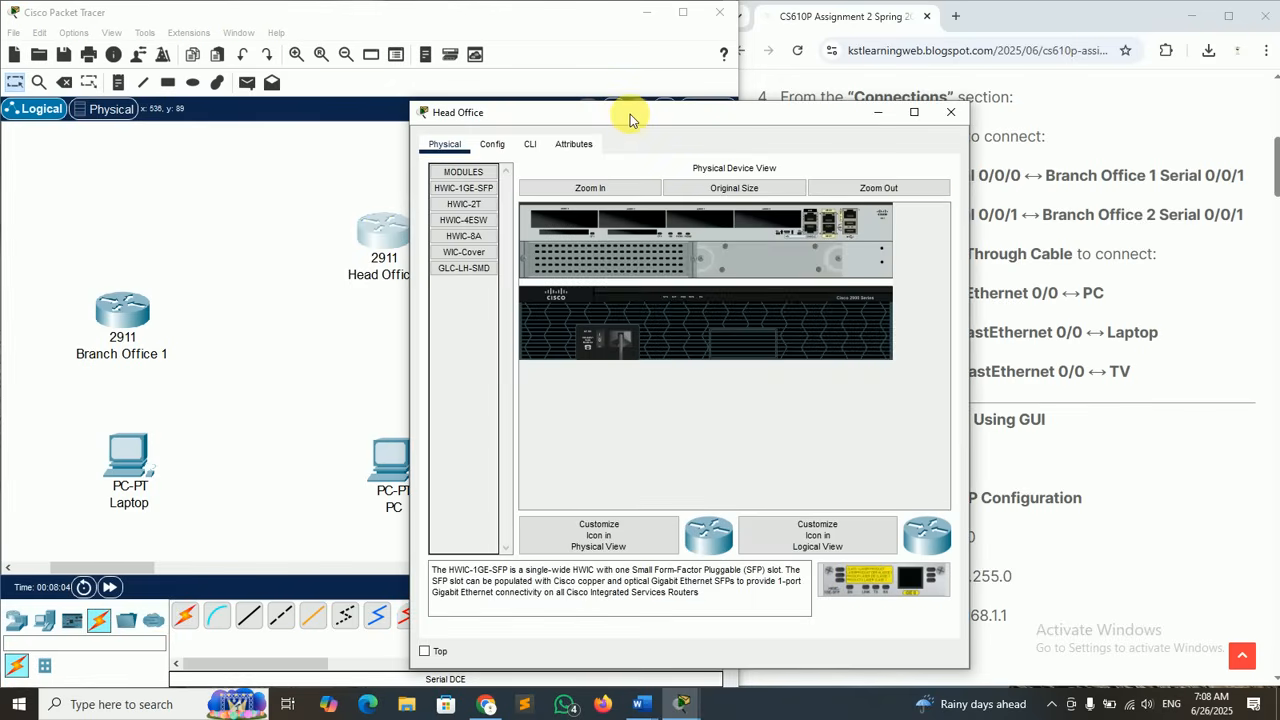
drag(630, 118, 330, 69)
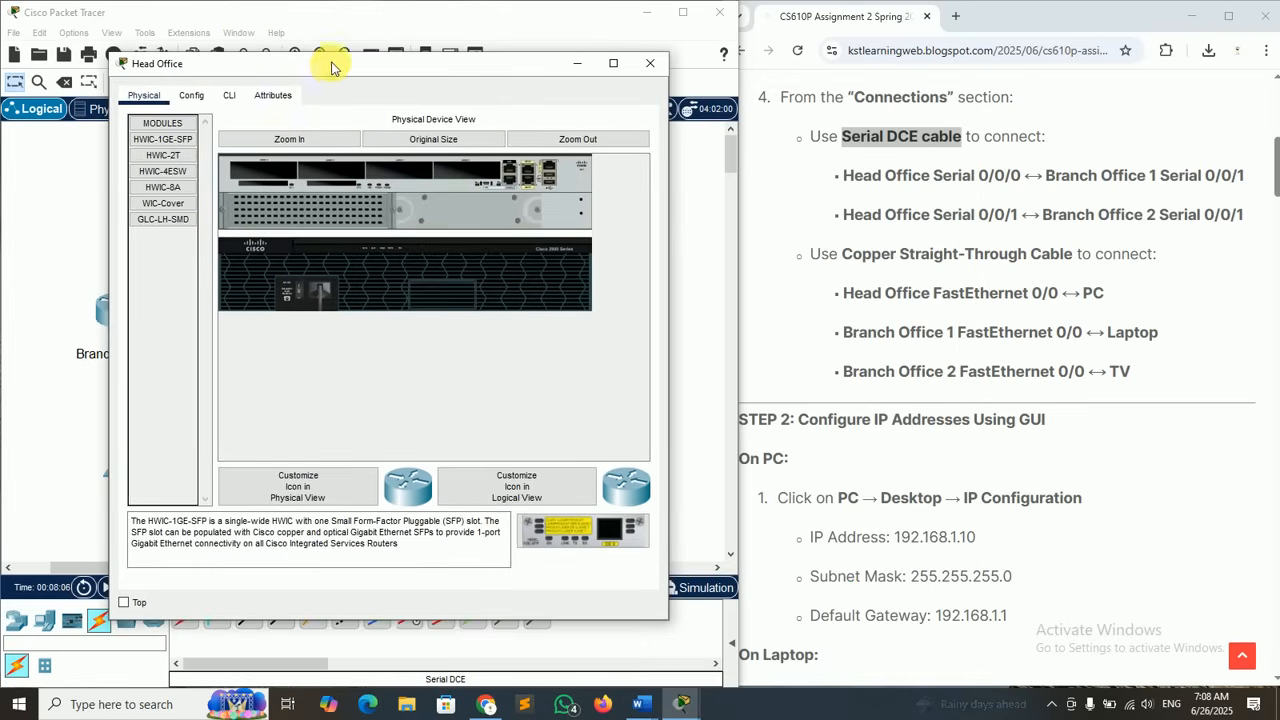
click(291, 141)
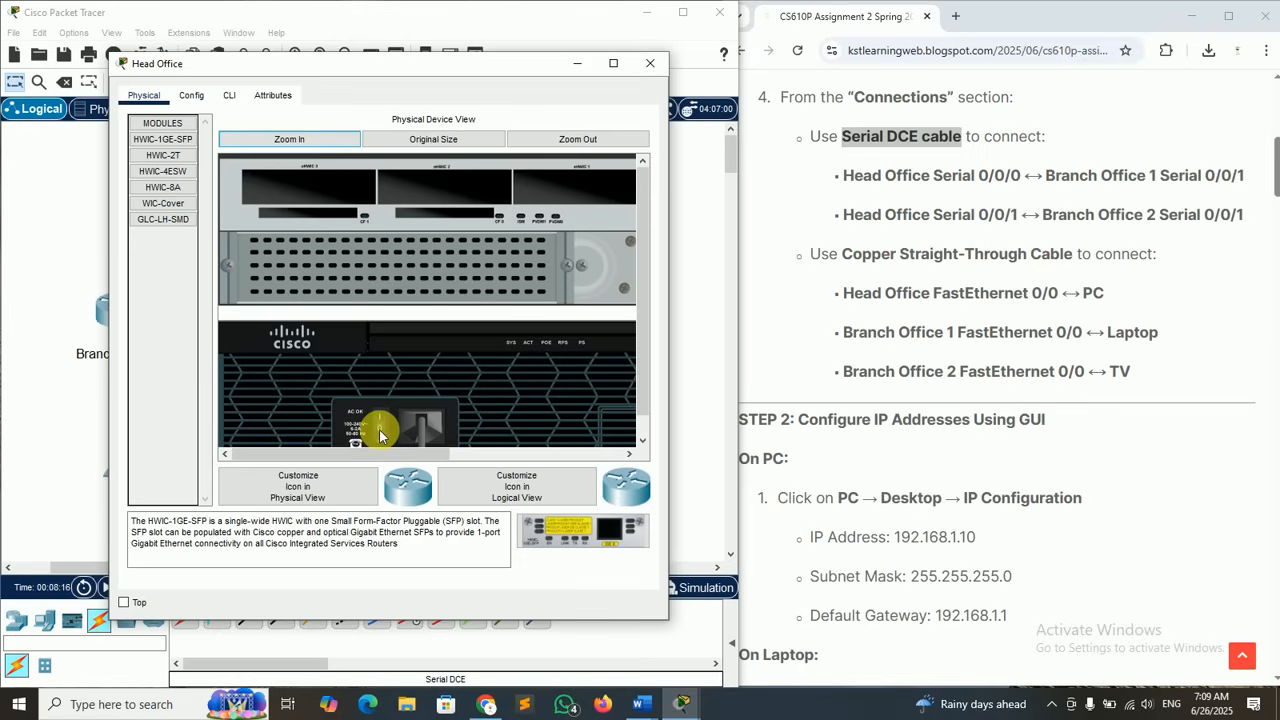
click(380, 433)
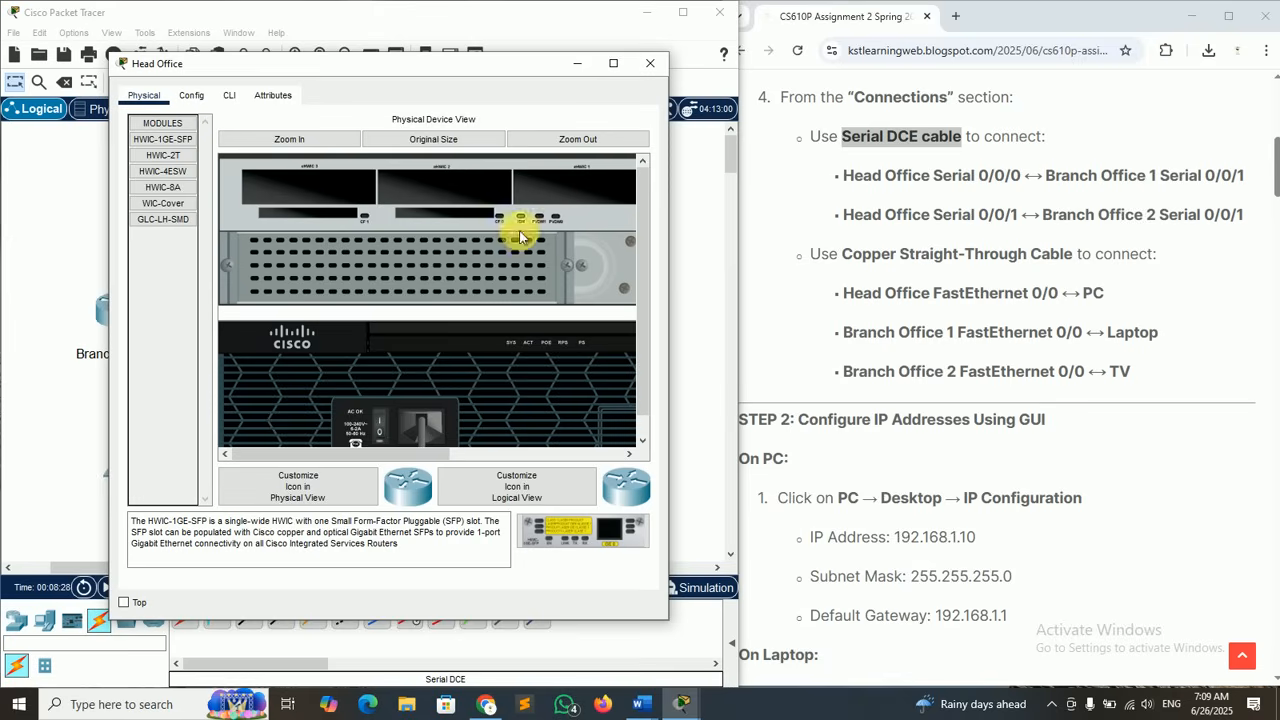
- Install an HWIC-2T module in the Head Office router's slot nearest the AUX port and power the router back on
drag(392, 455, 515, 455)
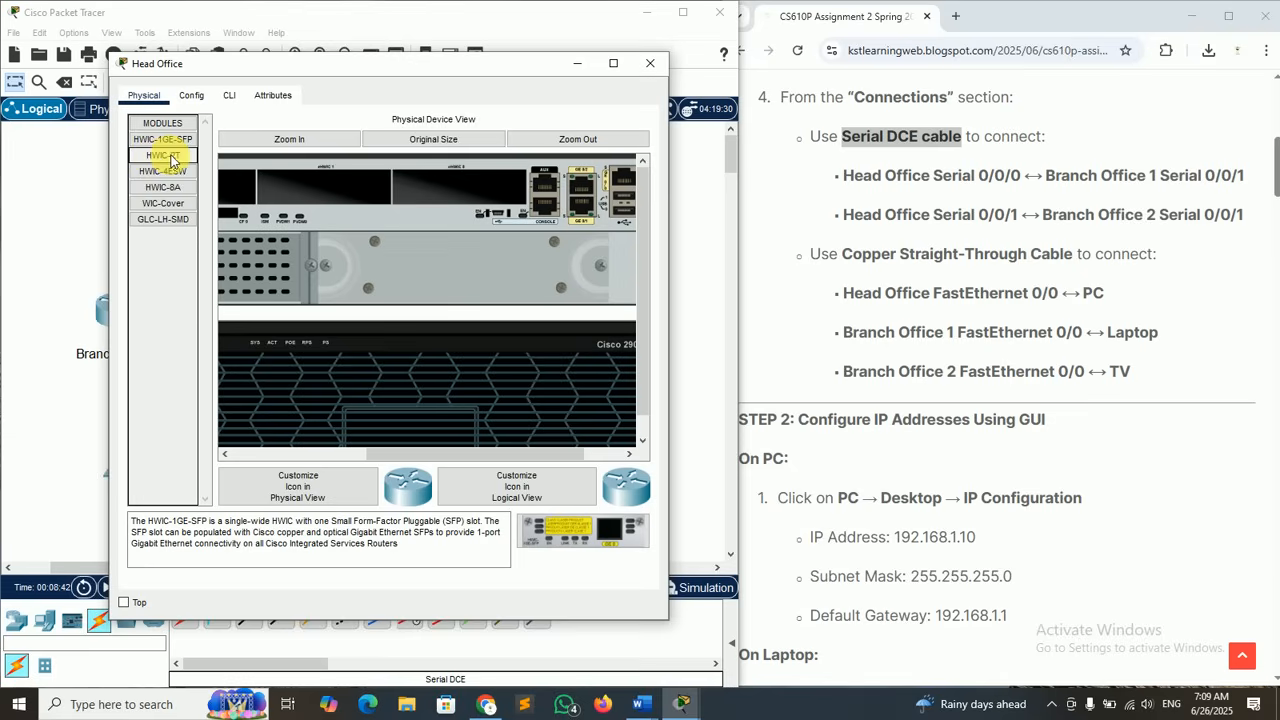
drag(158, 160, 496, 200)
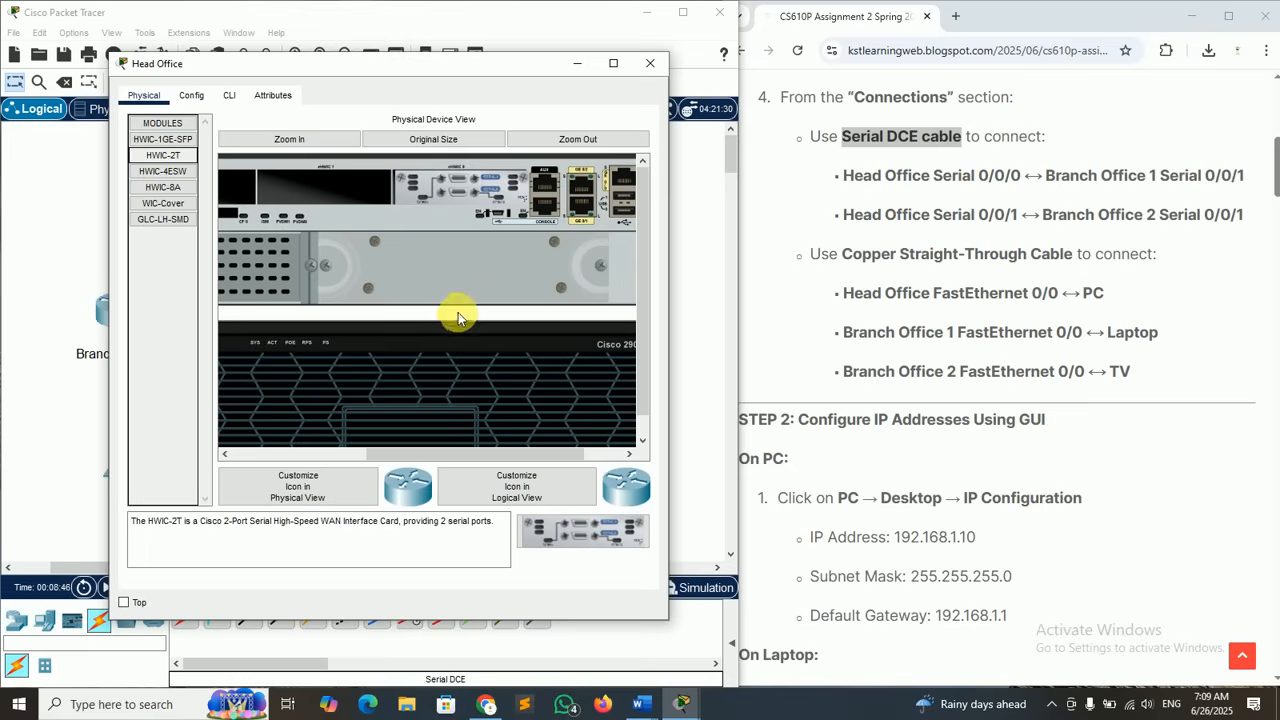
drag(450, 454, 336, 454)
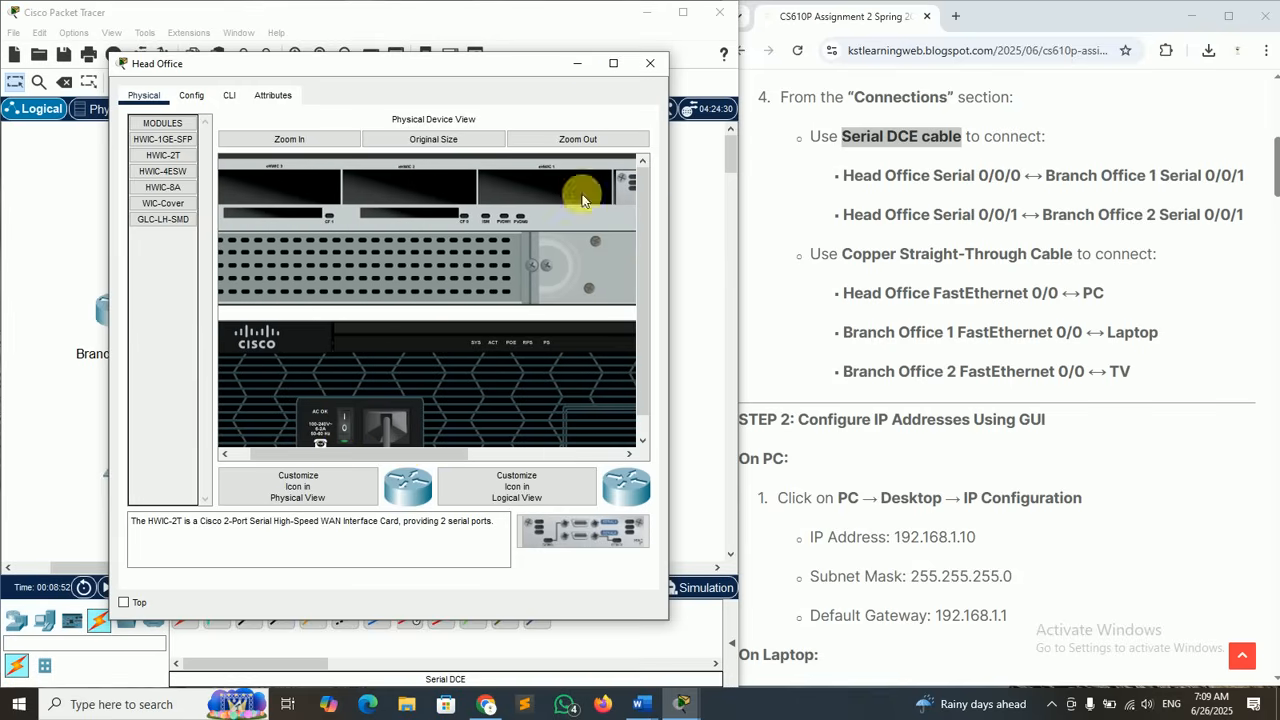
click(646, 64)
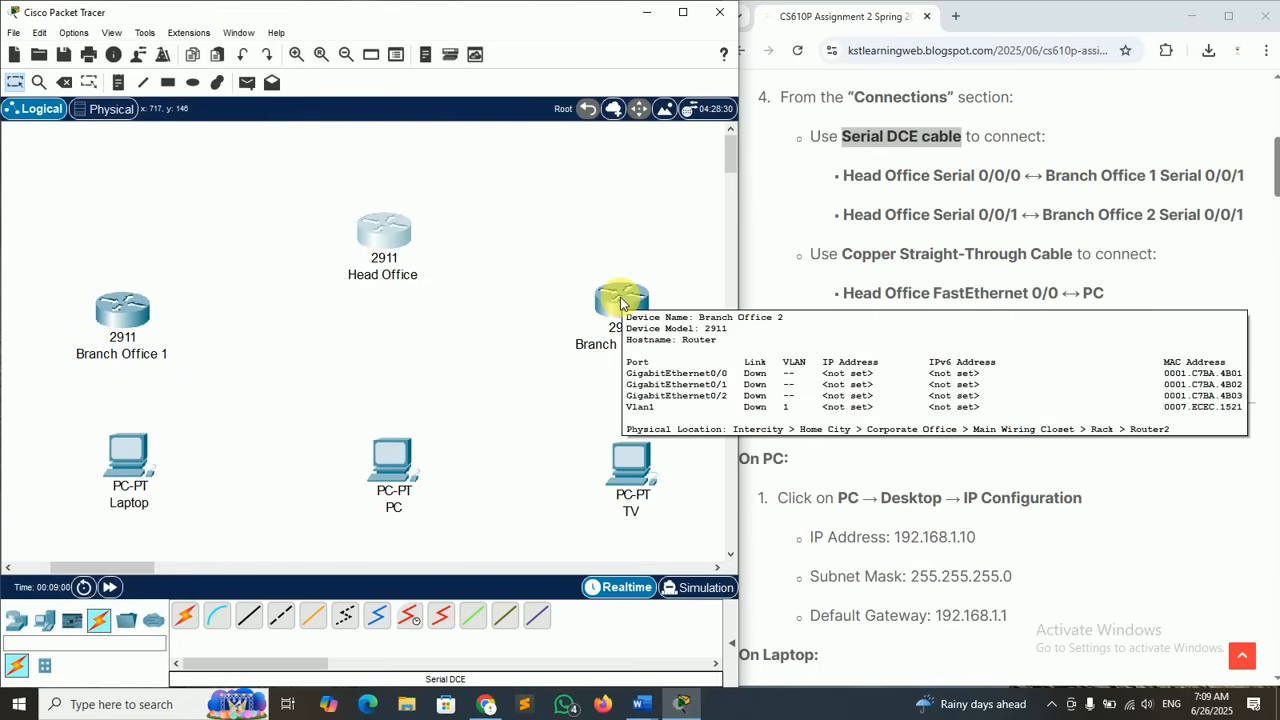
- Install an HWIC-2T module in the powered-off Branch Office 1 router's slot nearest the AUX port and power the router back on
click(118, 313)
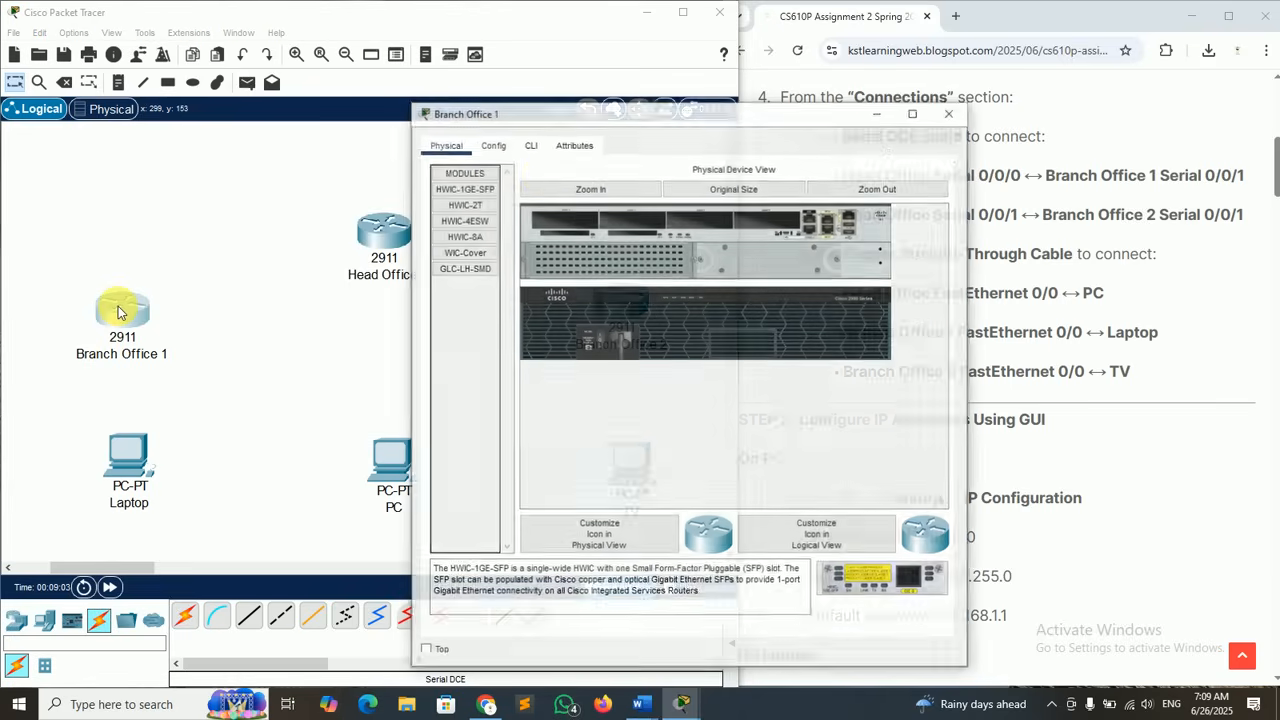
drag(651, 120, 297, 45)
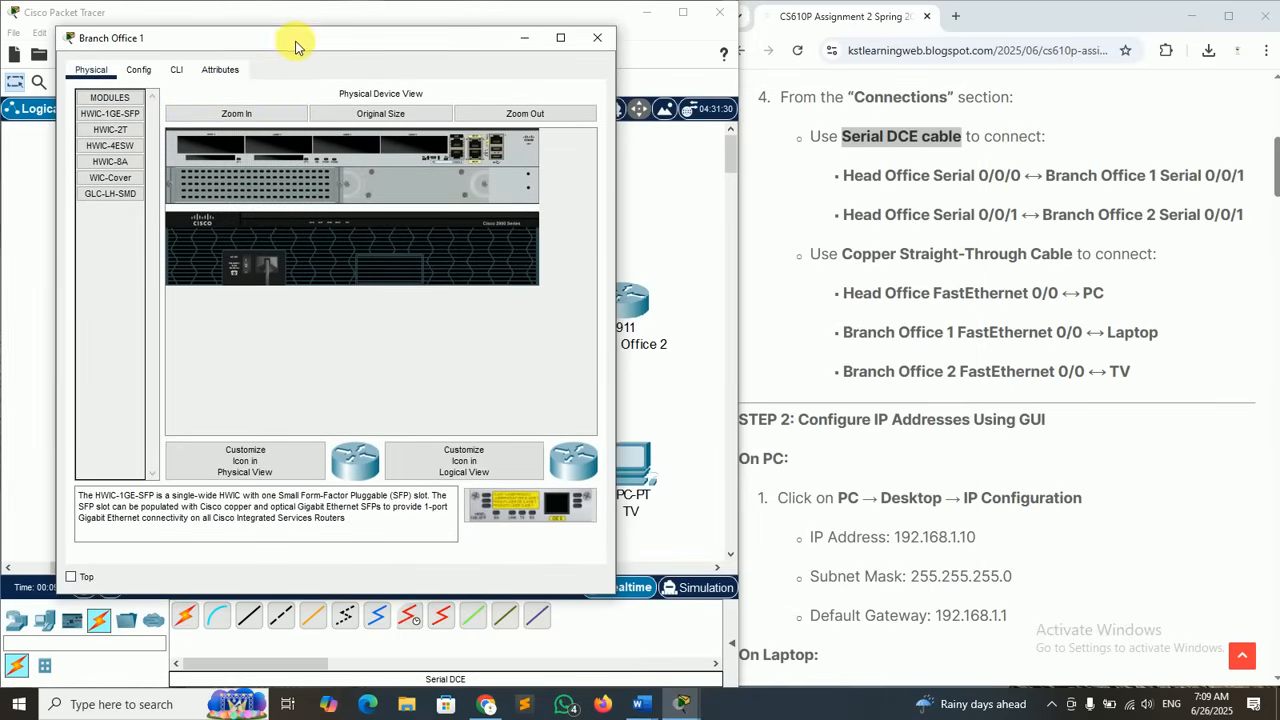
click(240, 114)
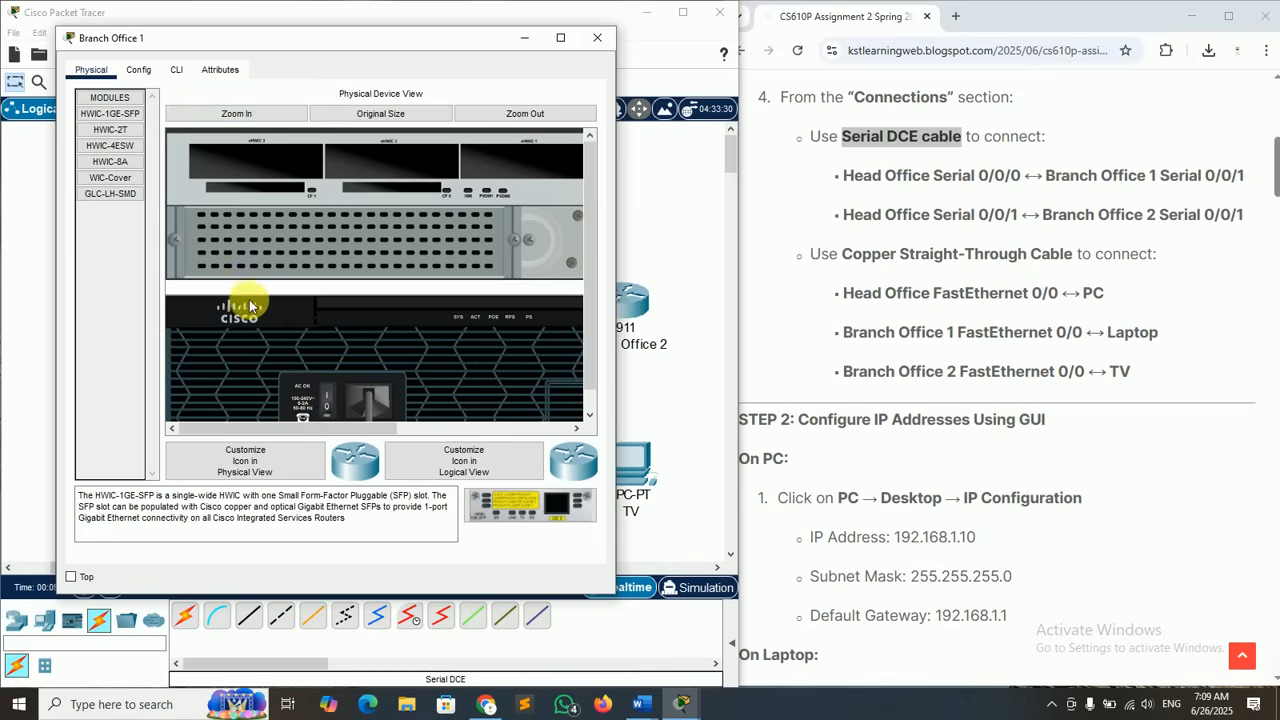
drag(322, 426, 473, 430)
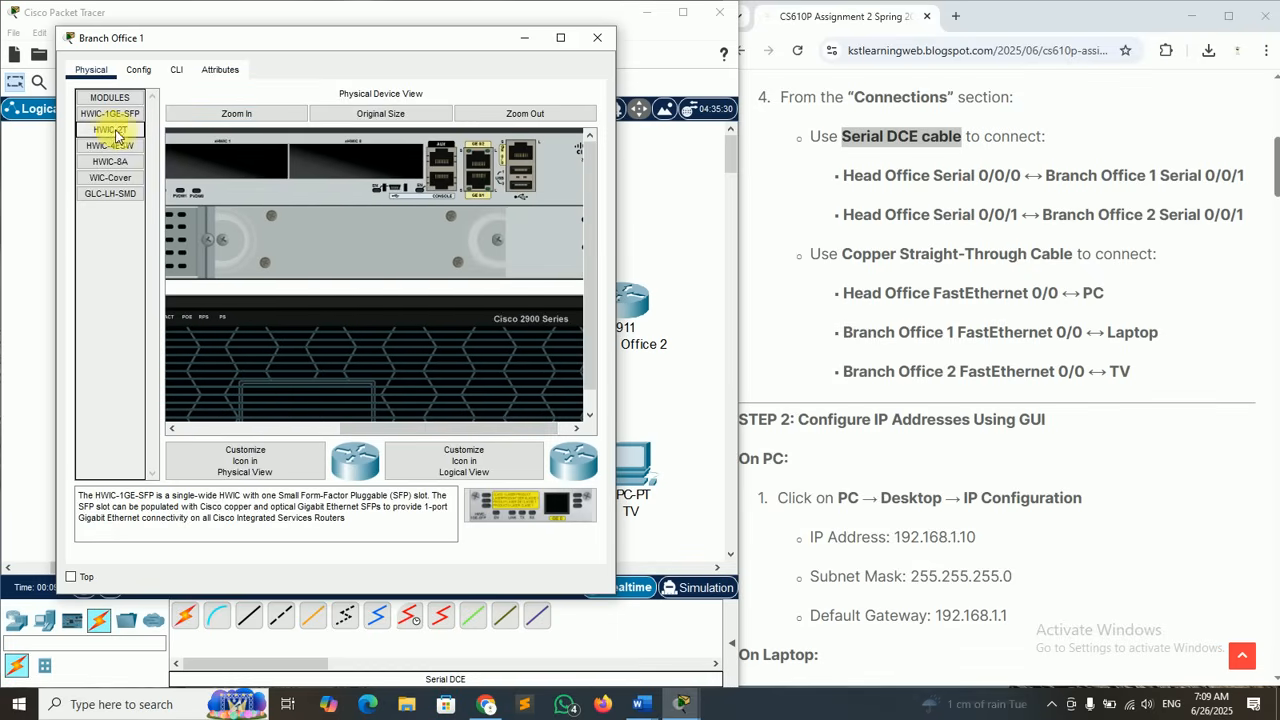
drag(108, 133, 398, 175)
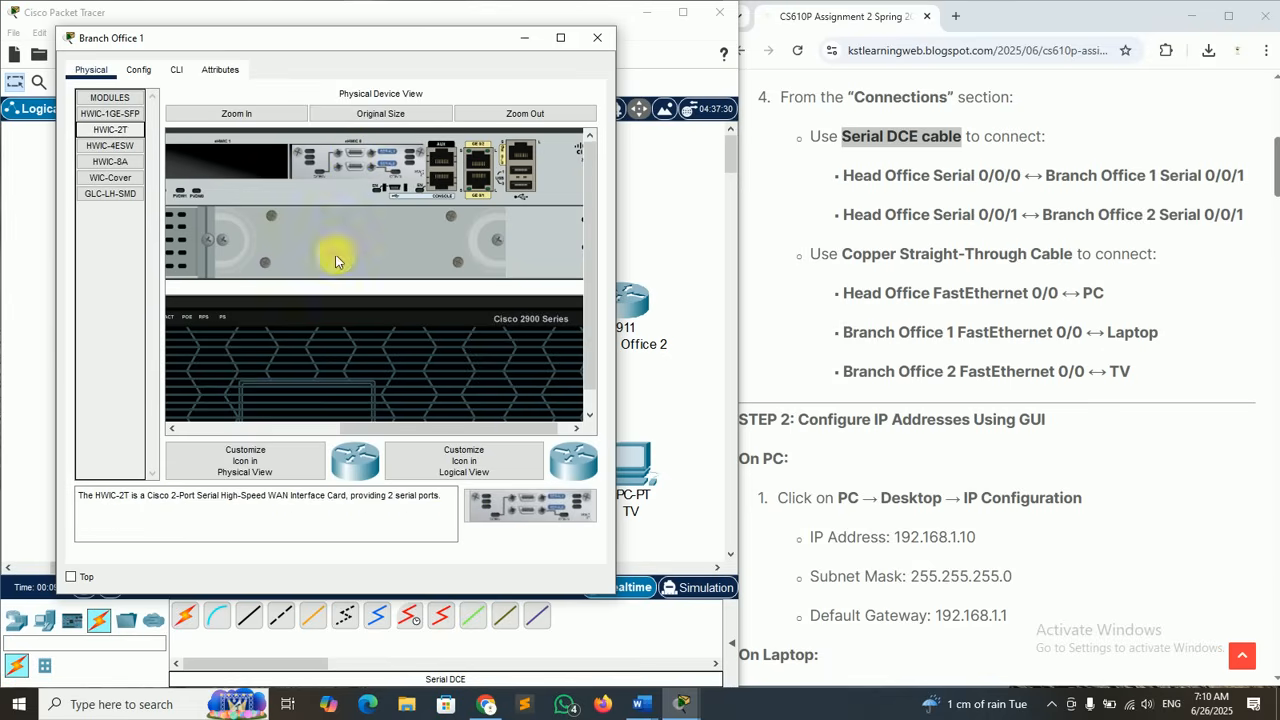
drag(366, 430, 223, 428)
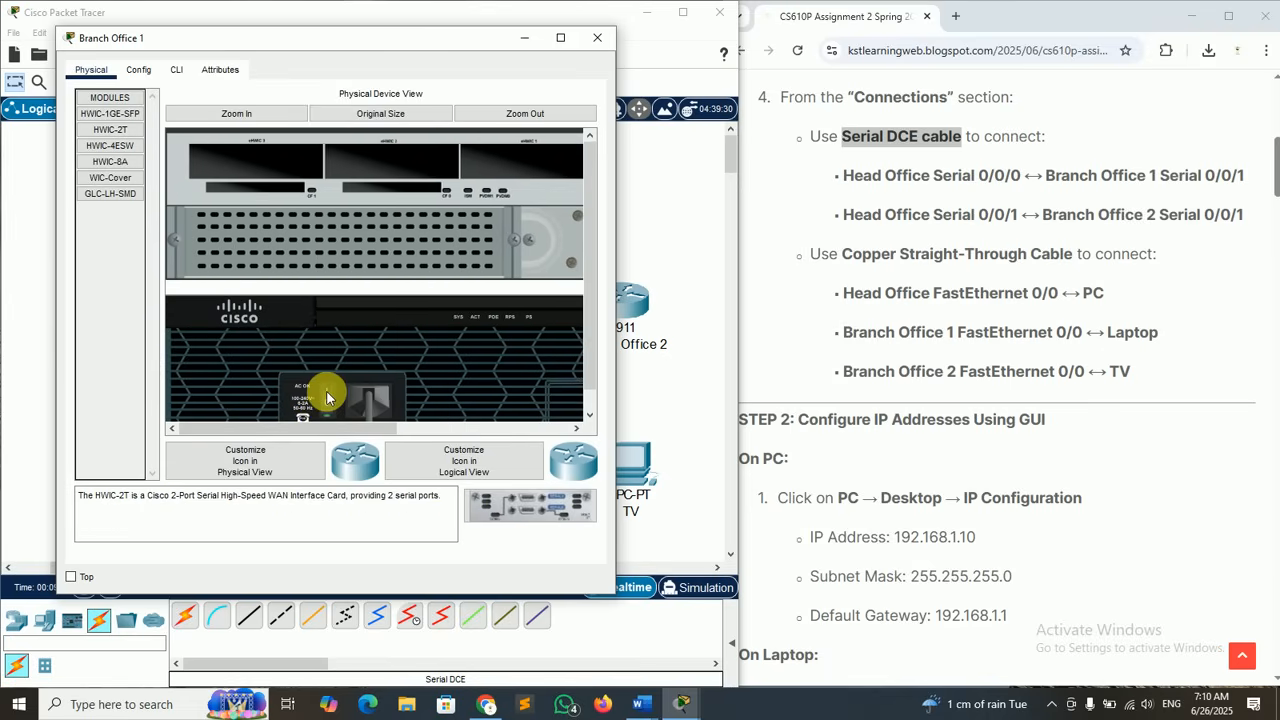
click(597, 37)
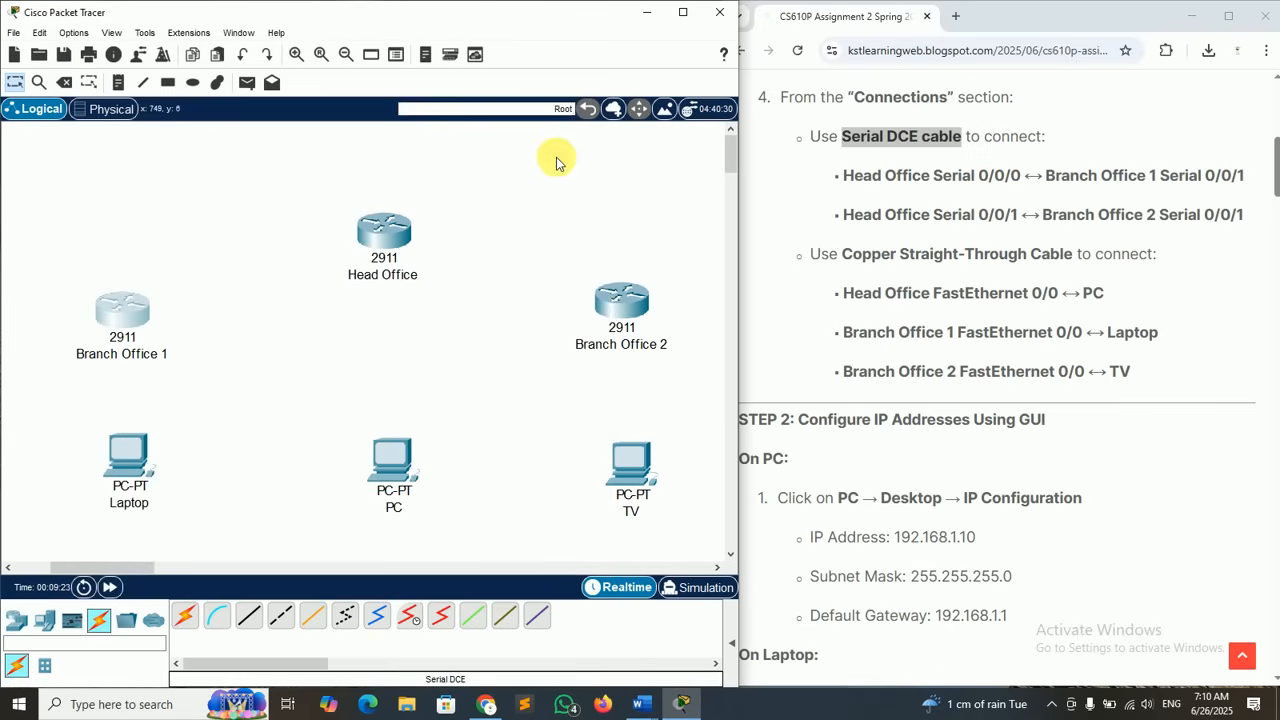
- Install an HWIC-2T module in the powered-off Branch Office 2 router's slot nearest the AUX port and power the router back on
click(626, 300)
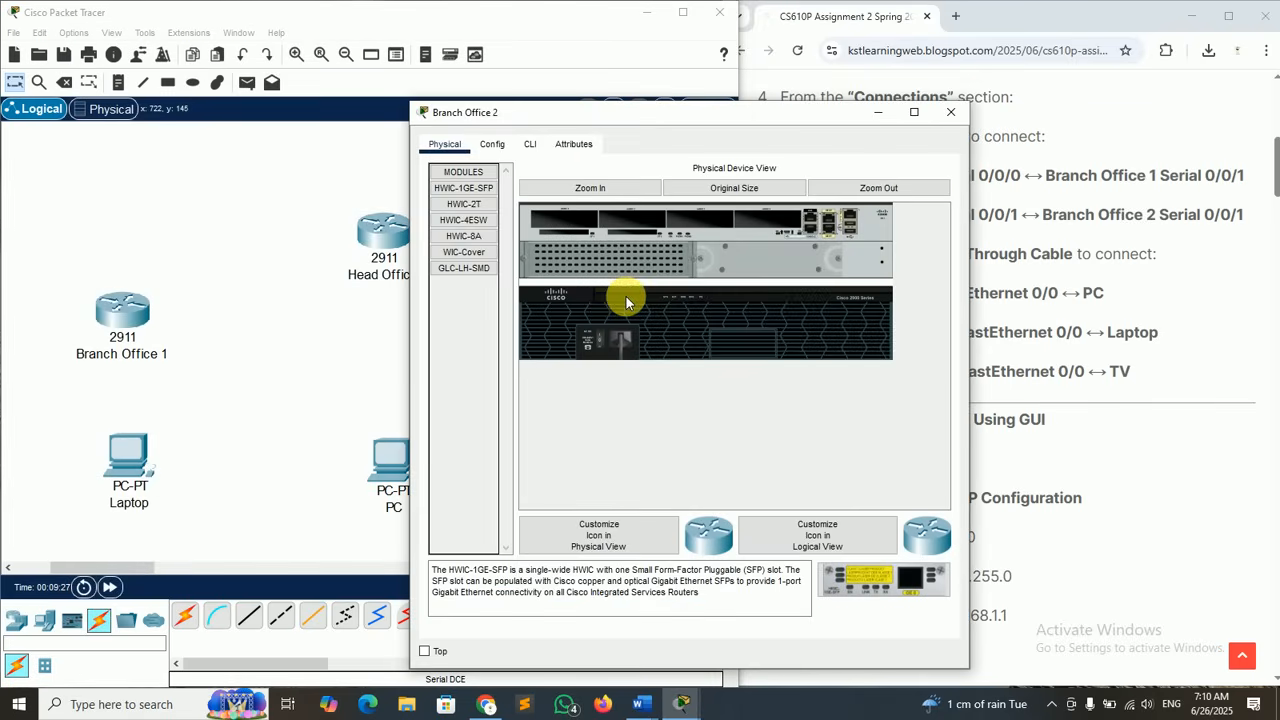
drag(722, 113, 388, 68)
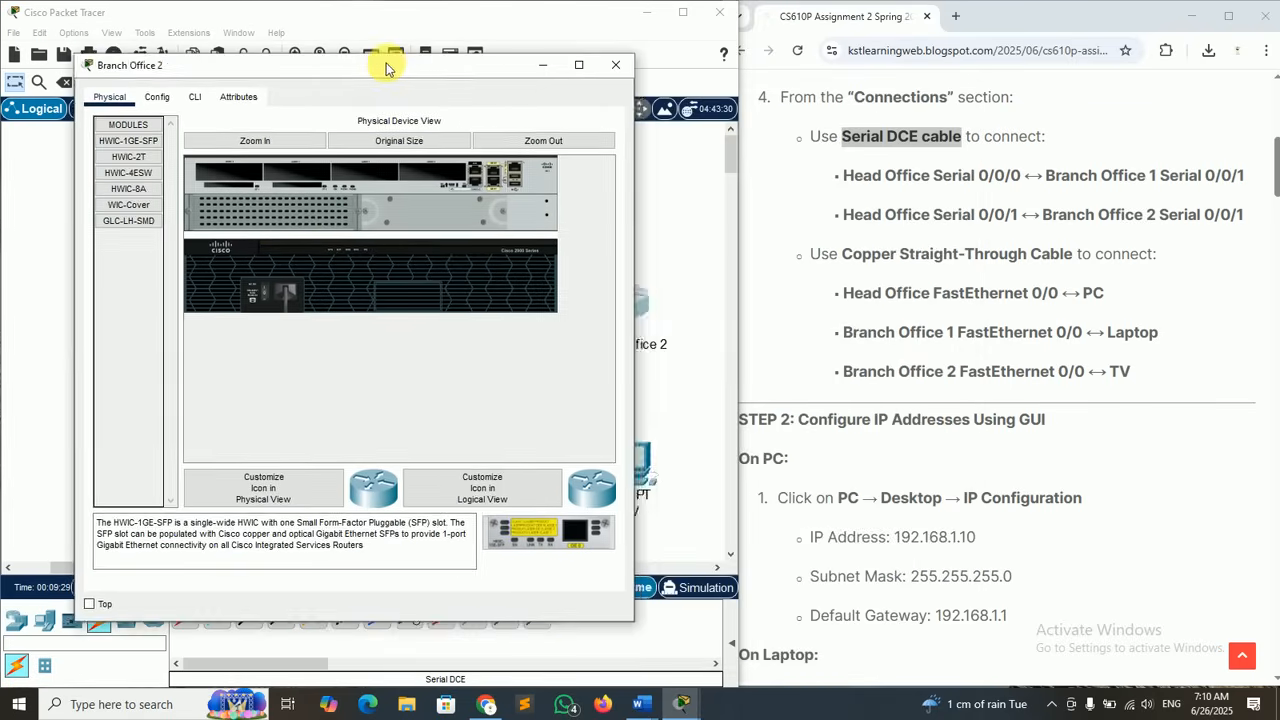
click(252, 140)
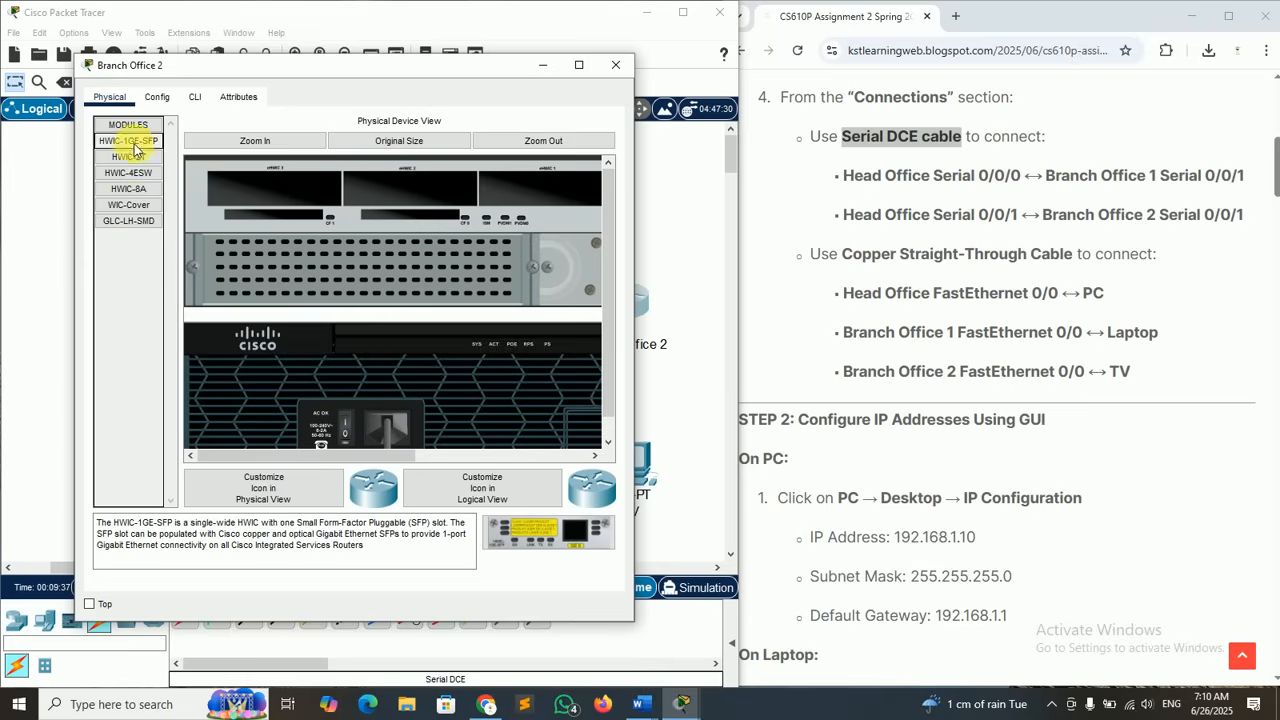
drag(297, 455, 480, 457)
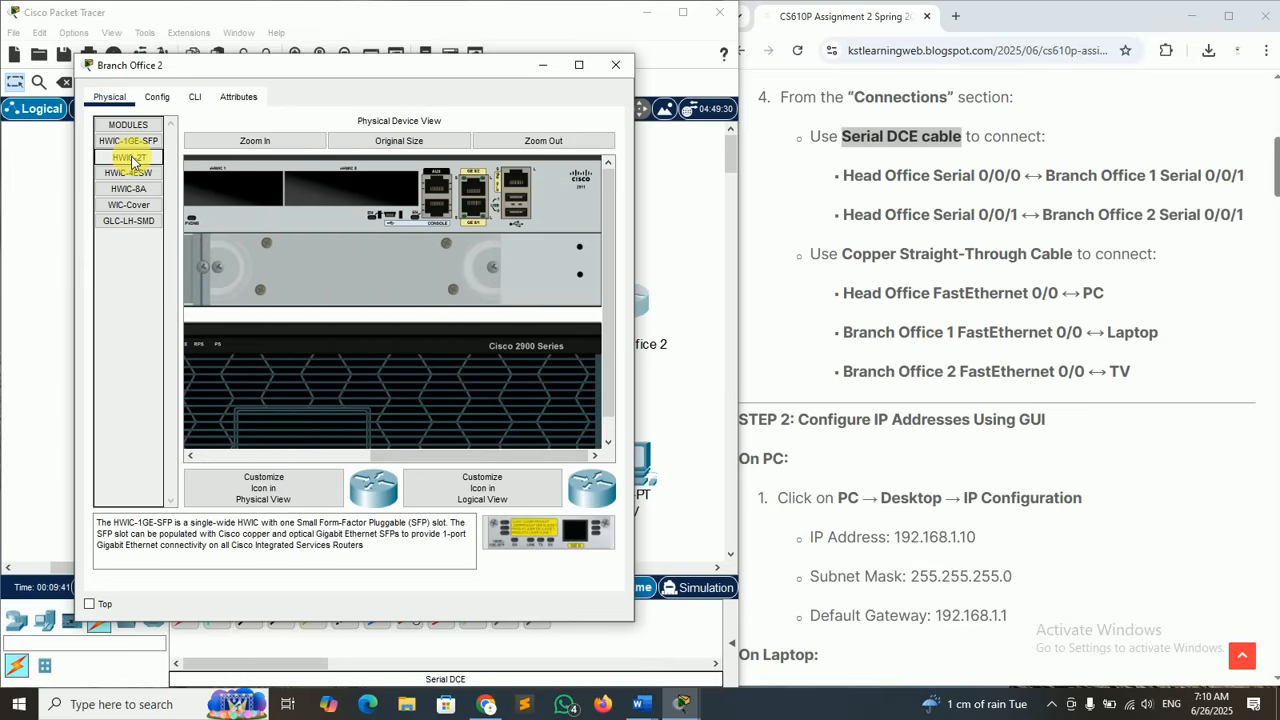
drag(132, 160, 357, 190)
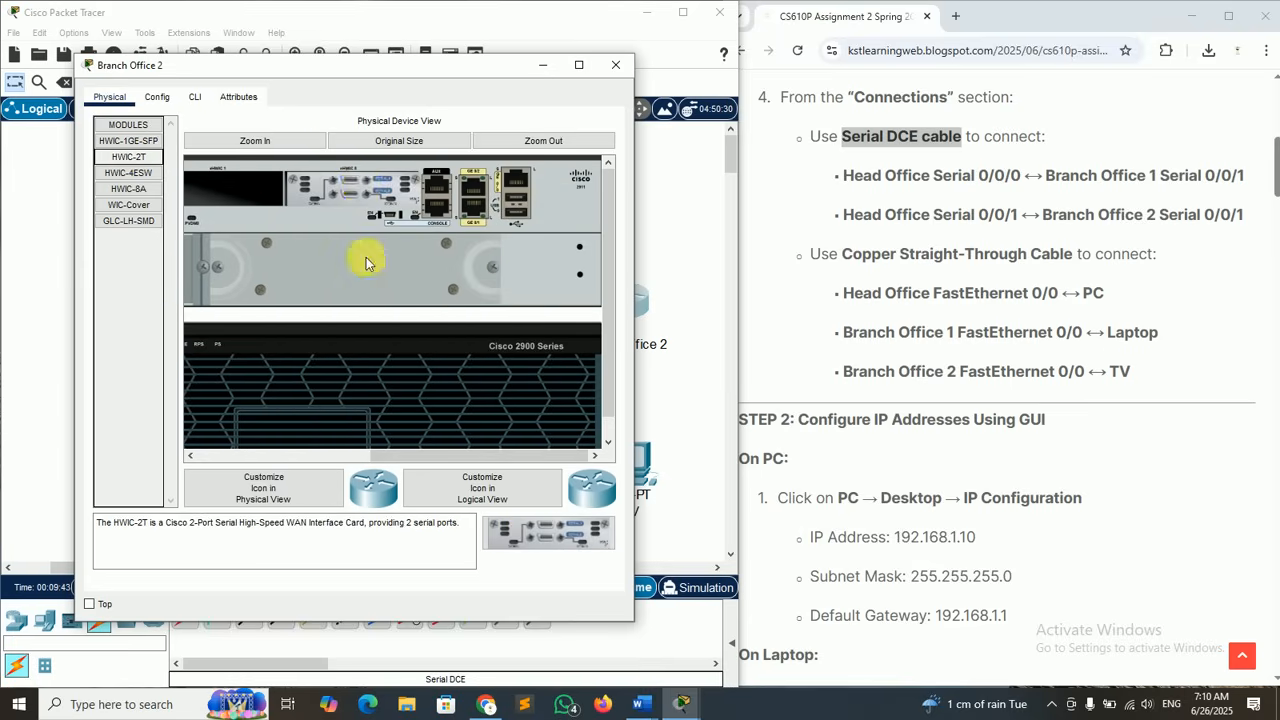
drag(391, 452, 281, 445)
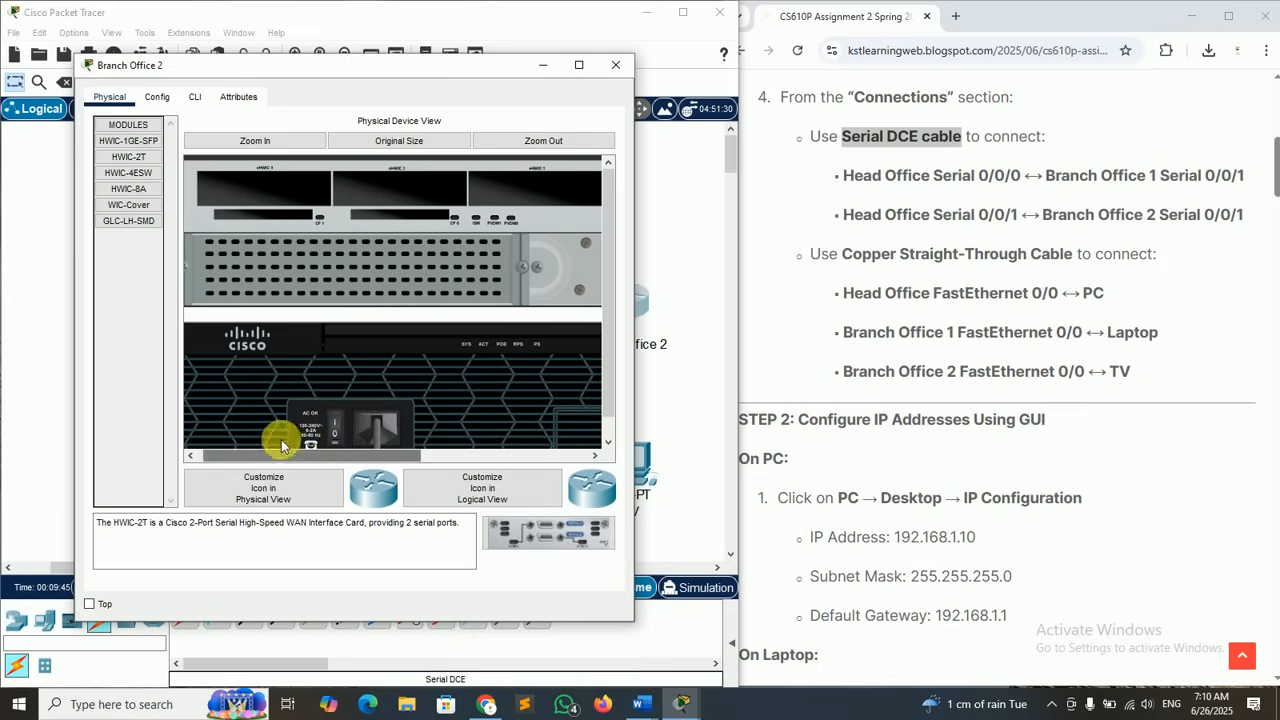
click(335, 427)
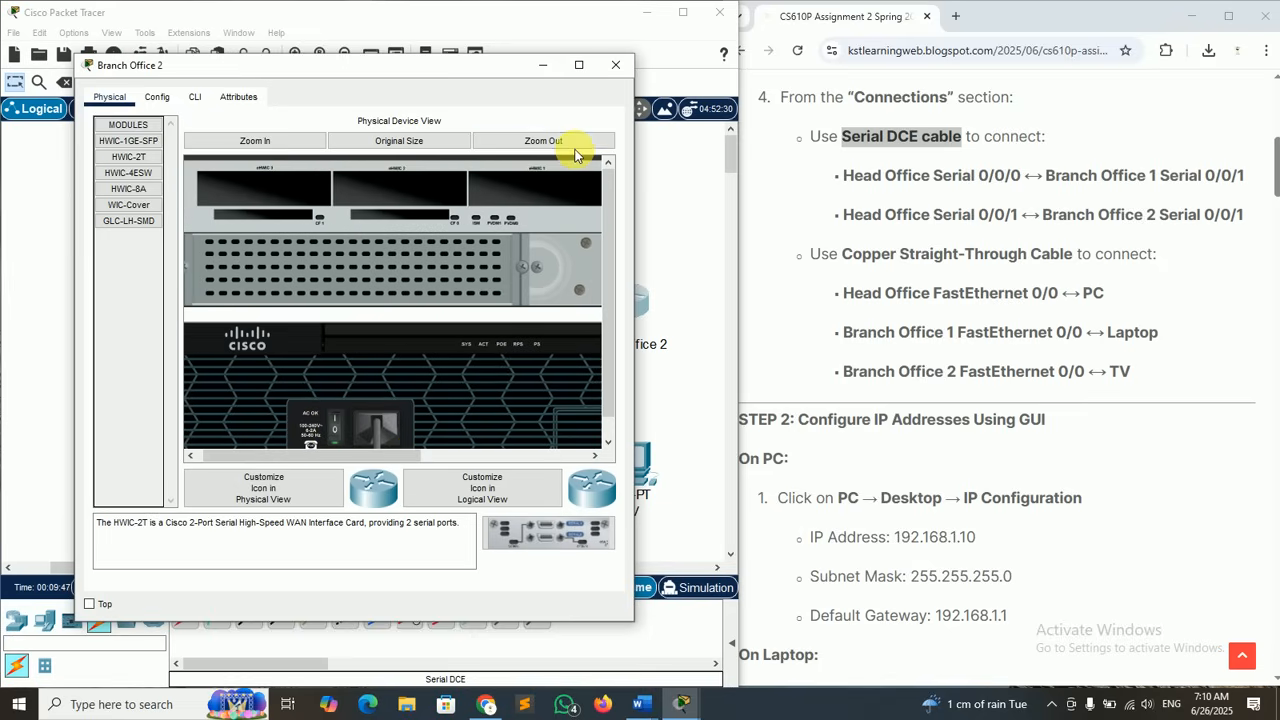
click(614, 65)
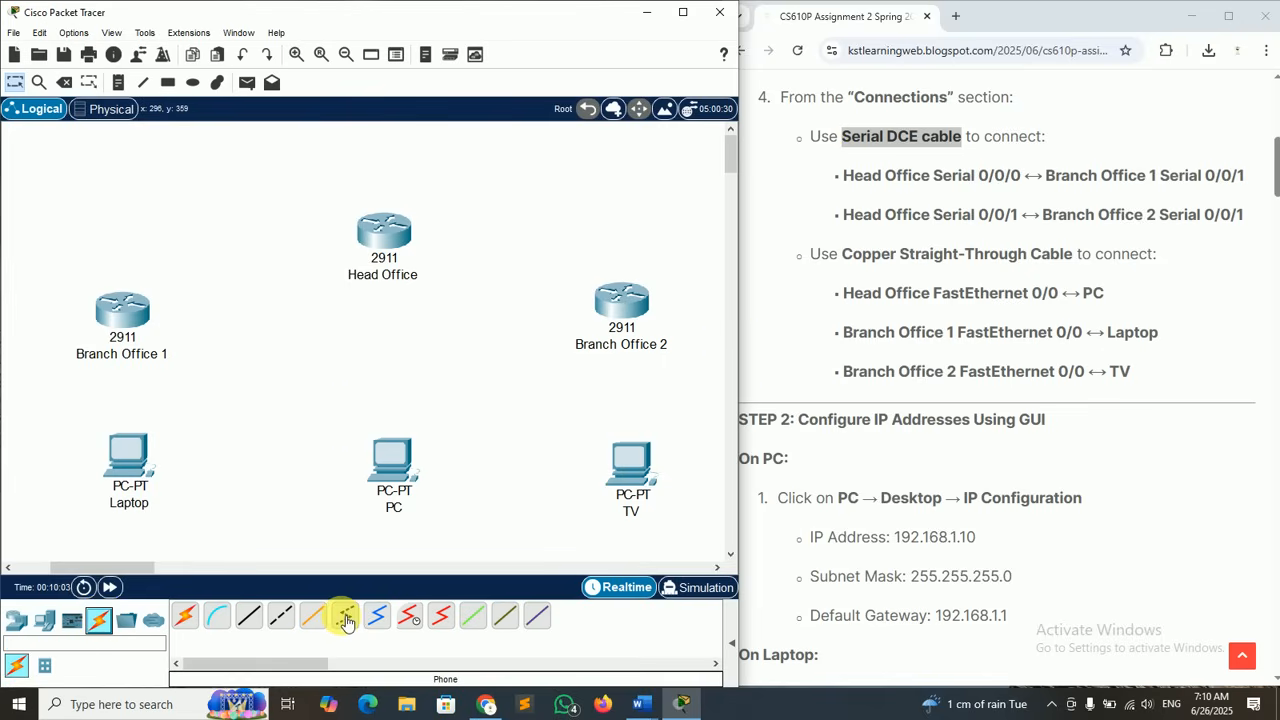
- Connect Head Office Serial0/0/0 to Branch Office 1 Serial0/0/1 with a Serial DCE cable
click(416, 620)
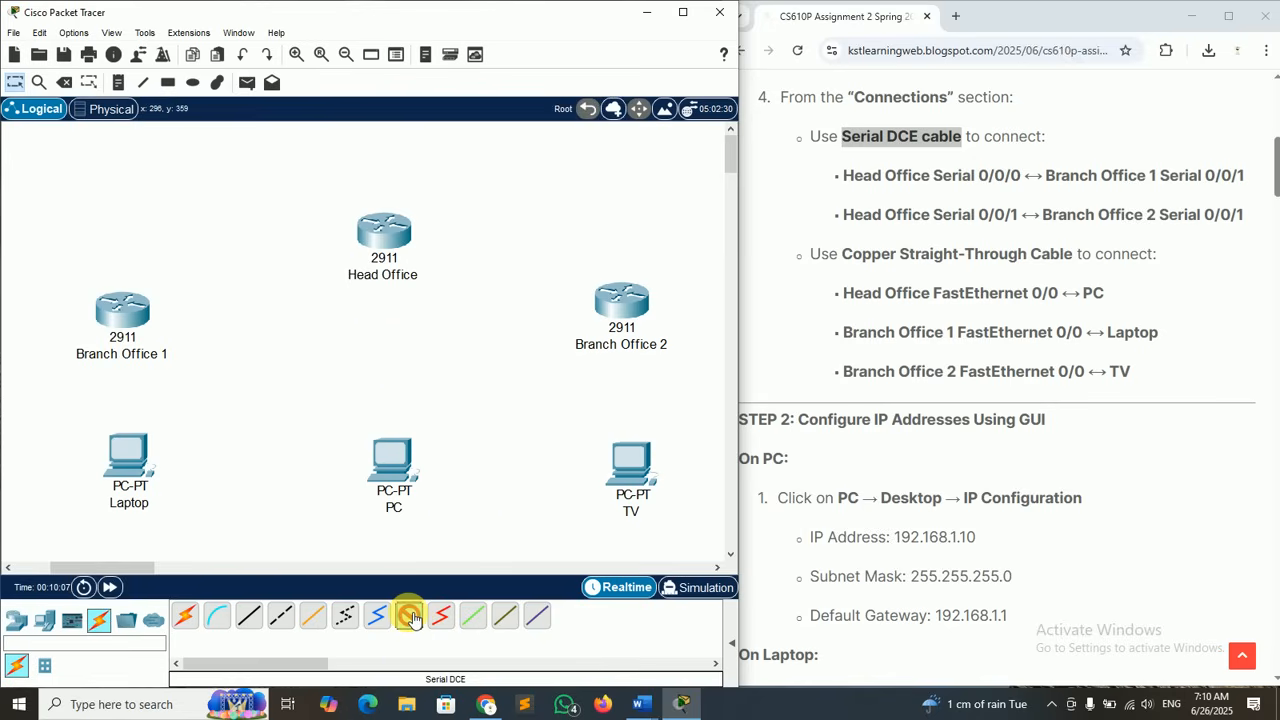
click(387, 234)
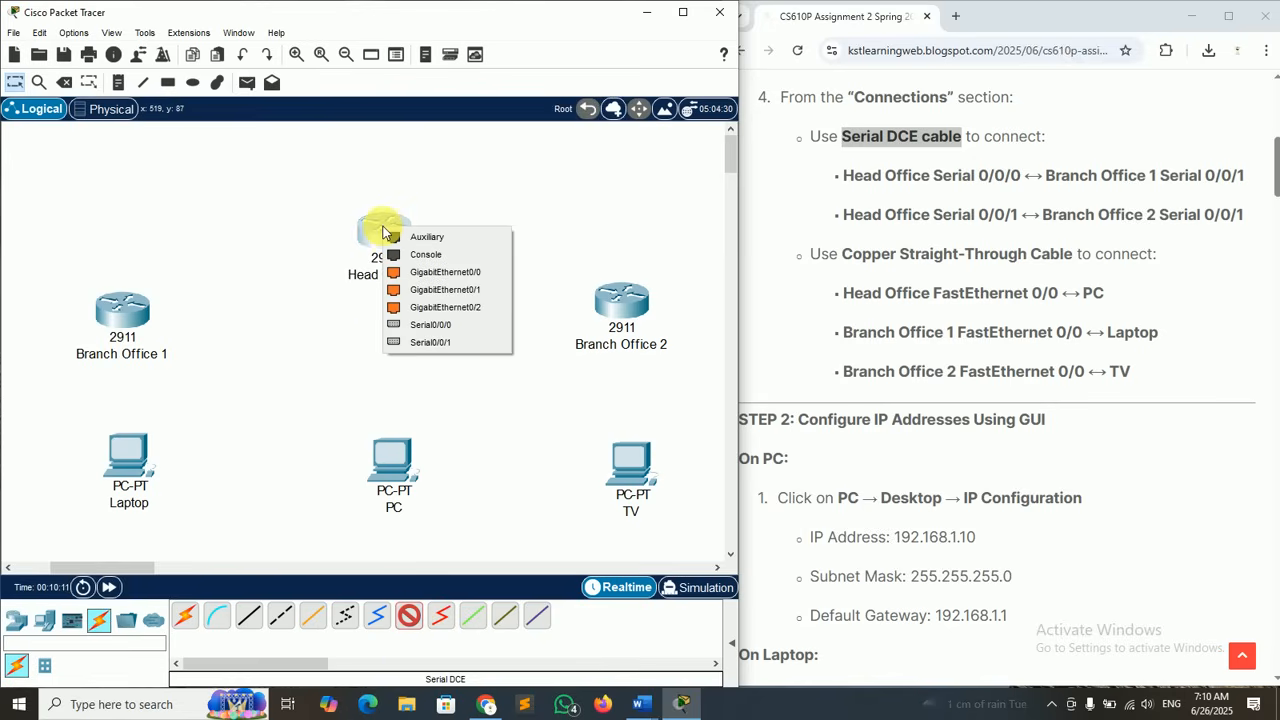
click(432, 324)
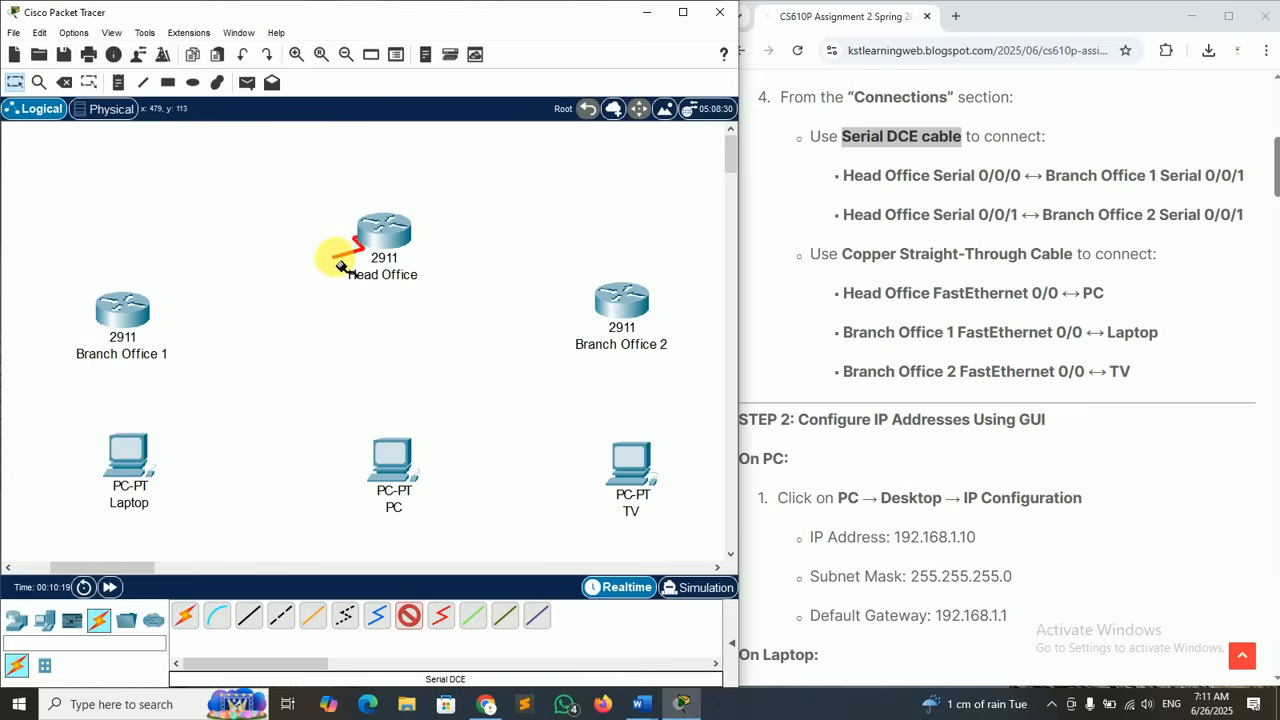
click(137, 315)
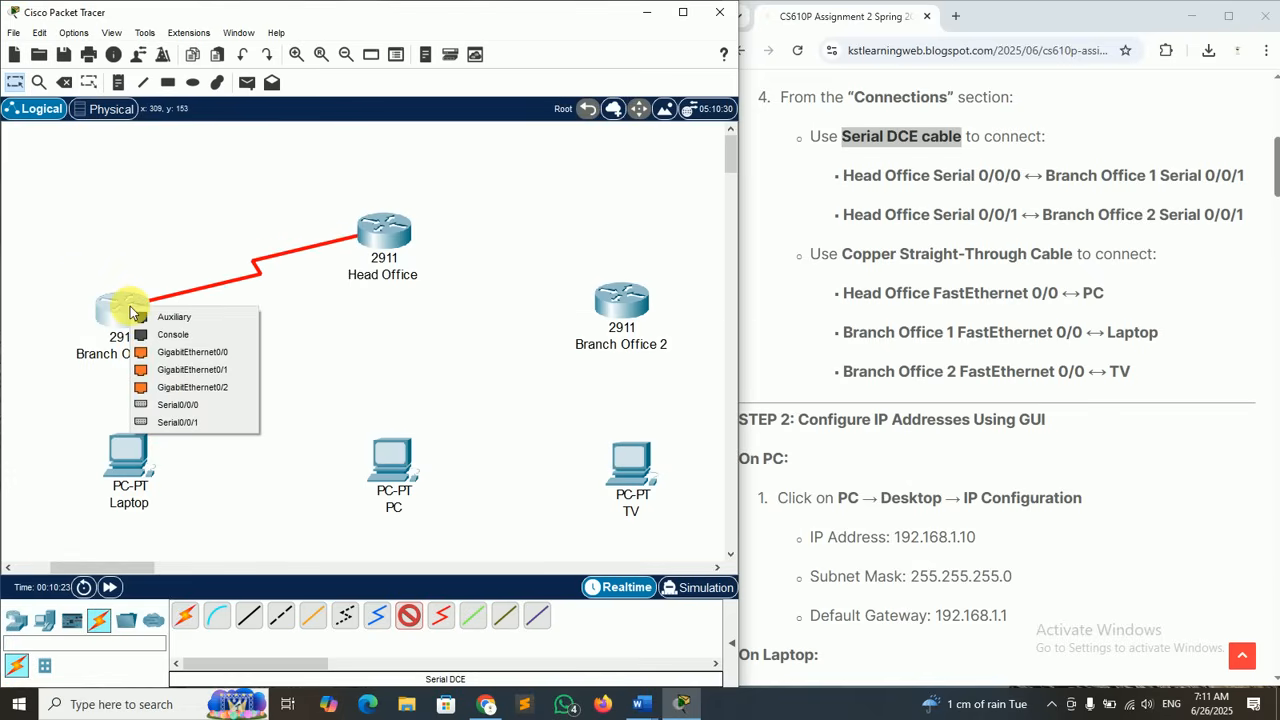
click(177, 424)
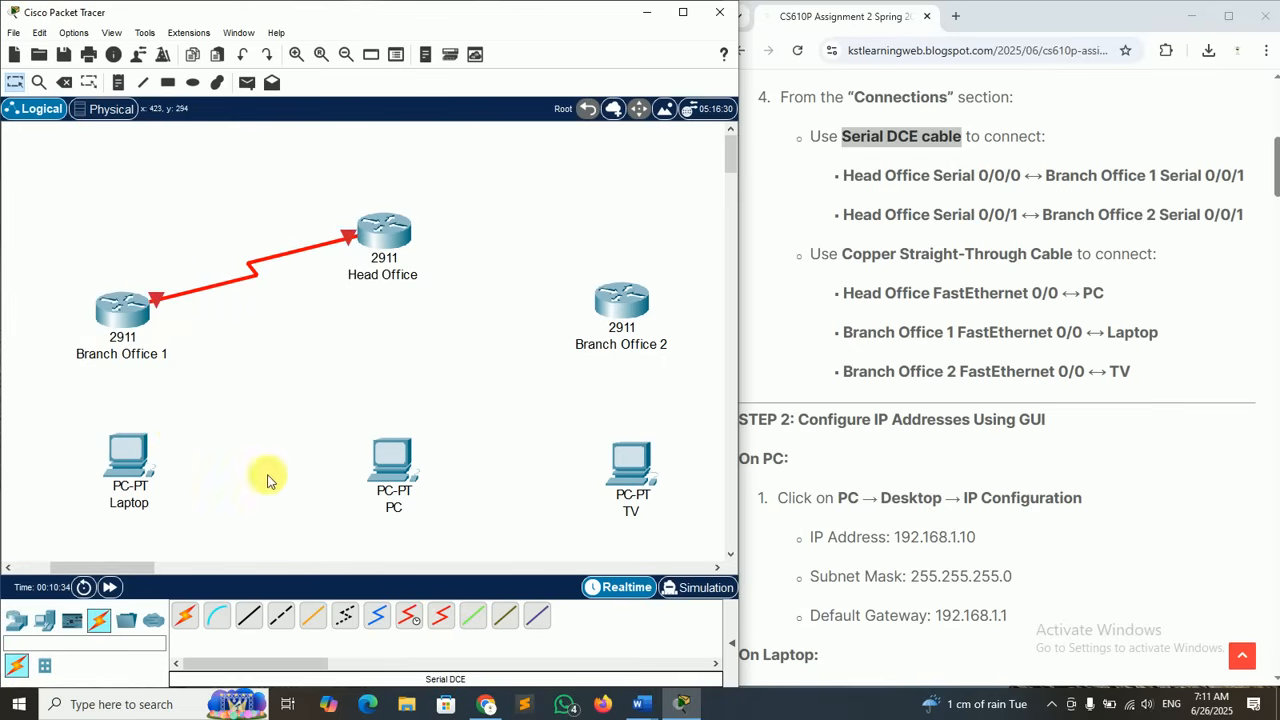
- Connect Head Office Serial0/0/1 to Branch Office 2 Serial0/0/1 with a Serial DCE cable
click(412, 617)
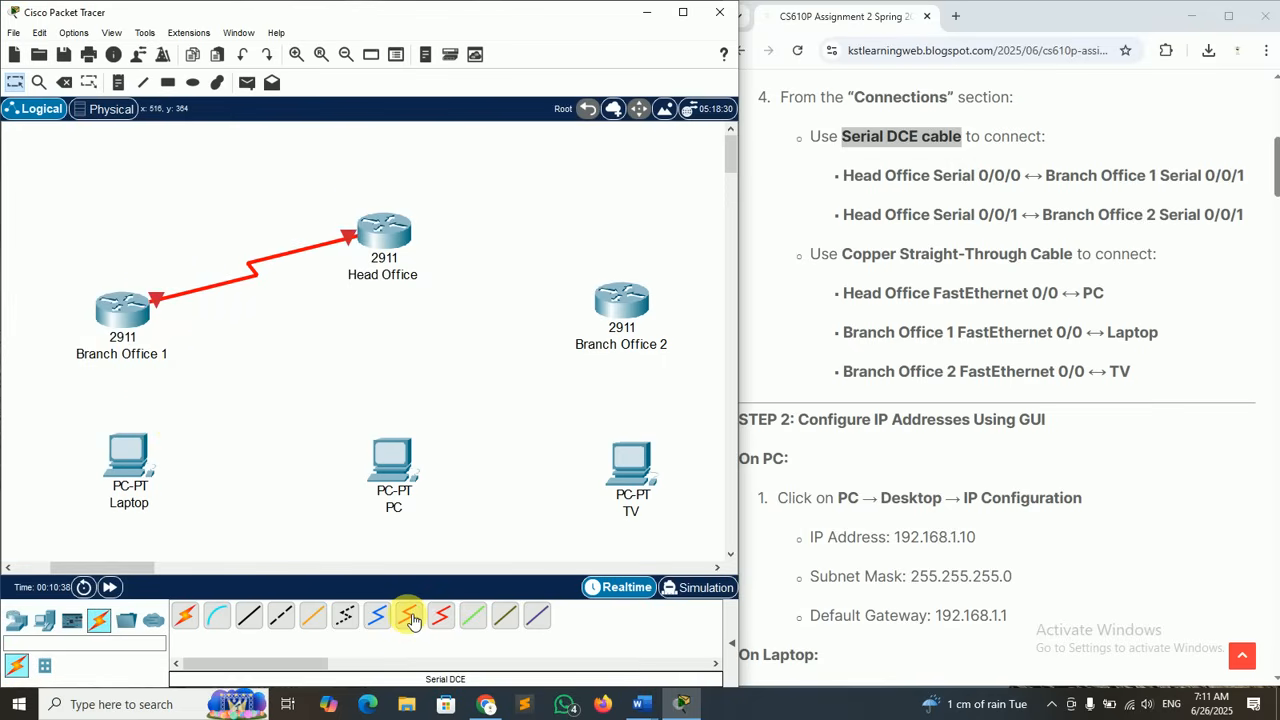
click(397, 234)
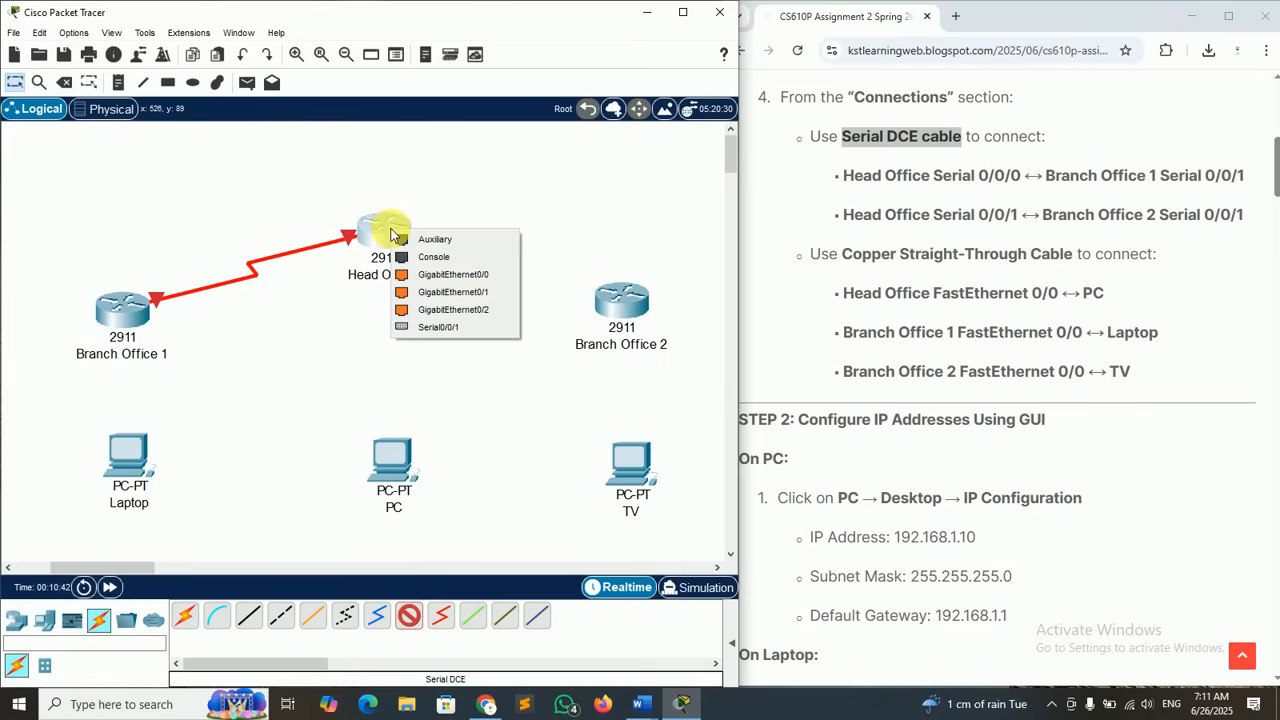
click(456, 329)
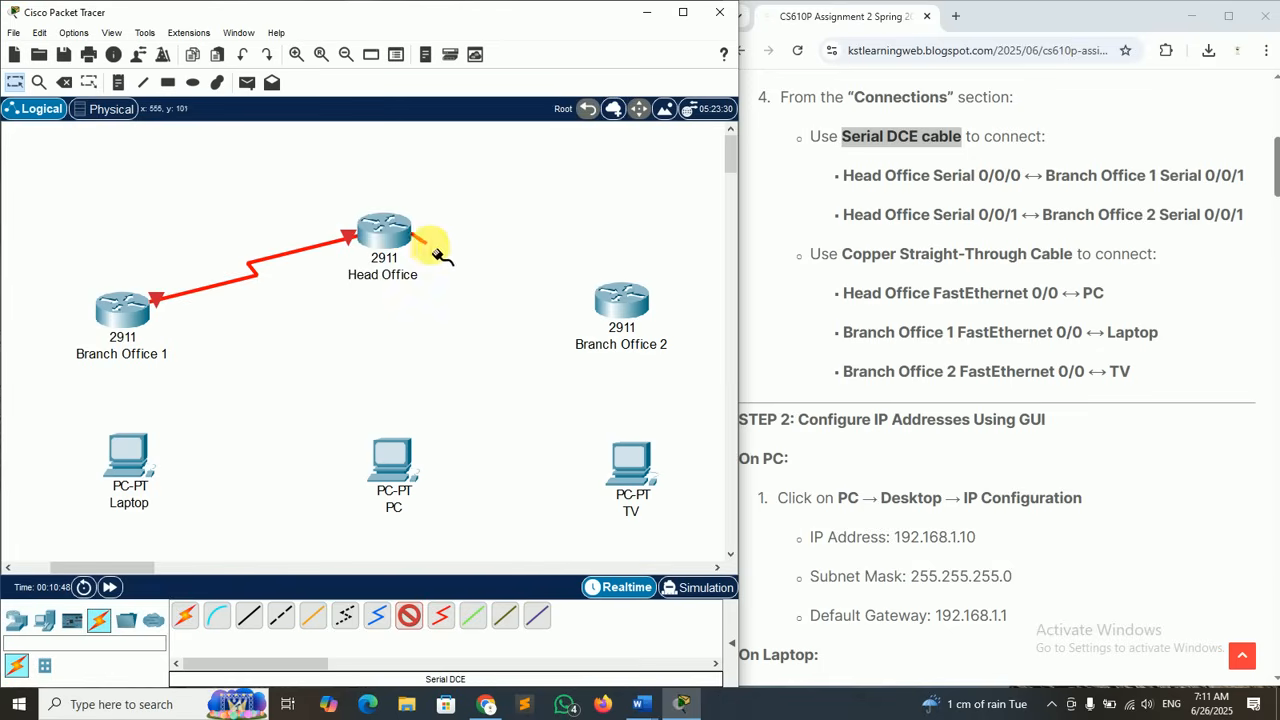
click(628, 305)
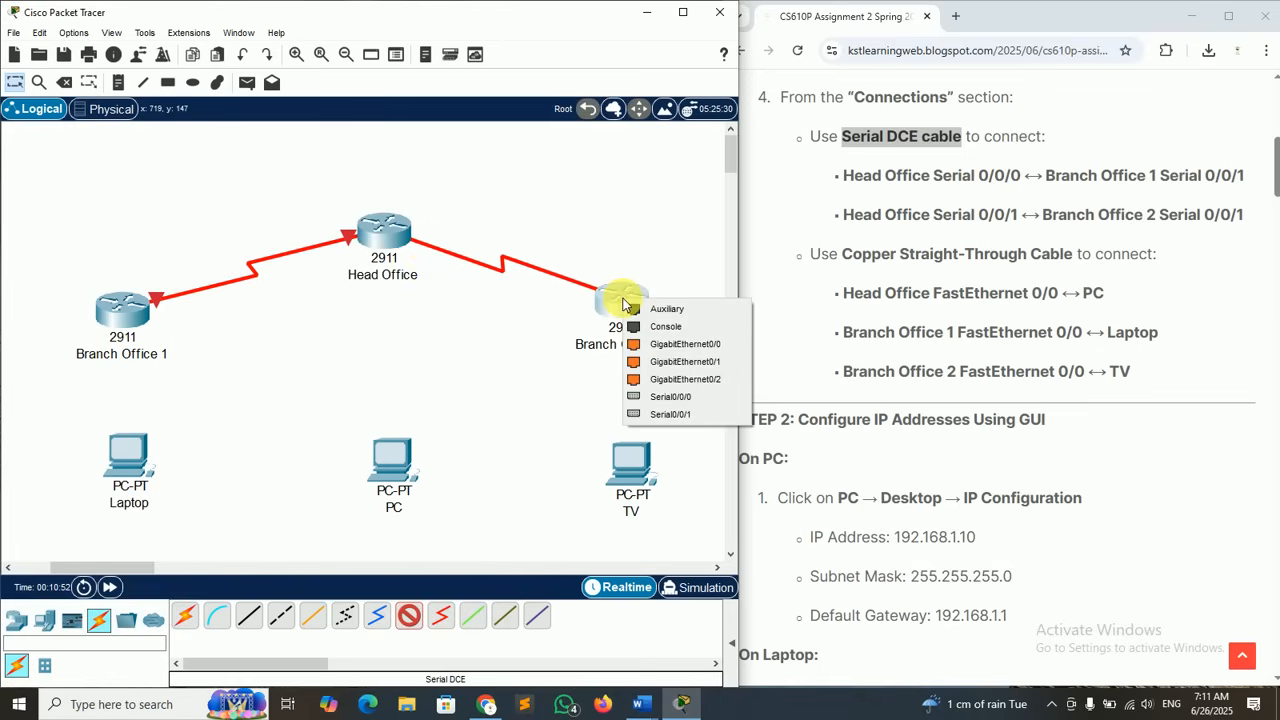
click(665, 414)
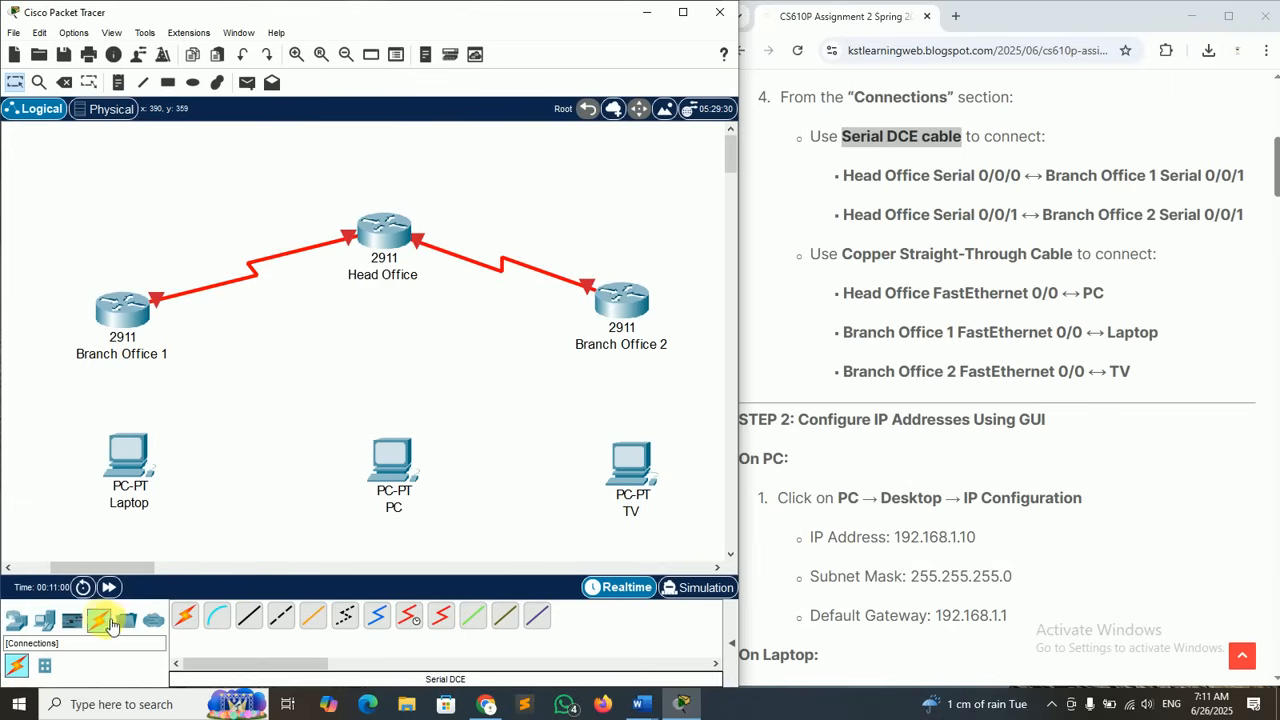
- Connect the Head Office router to the PC using the automatically chosen connection type
click(190, 619)
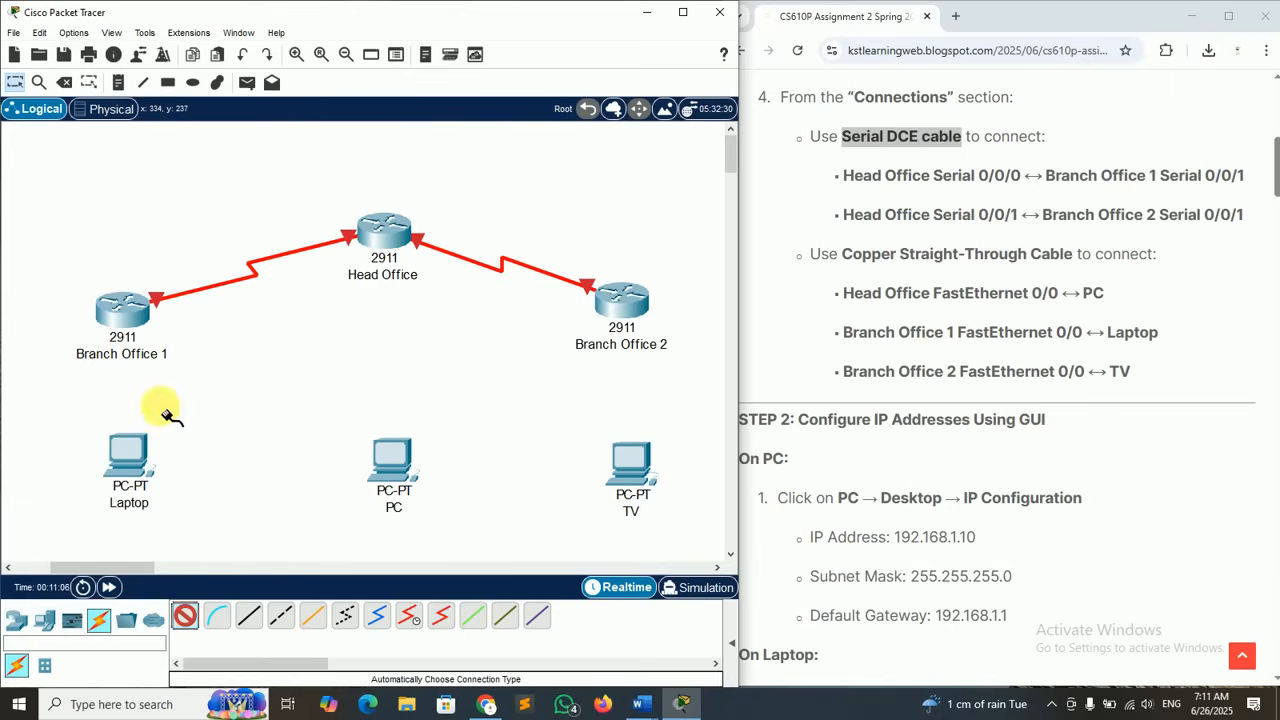
mouse_move(137, 457)
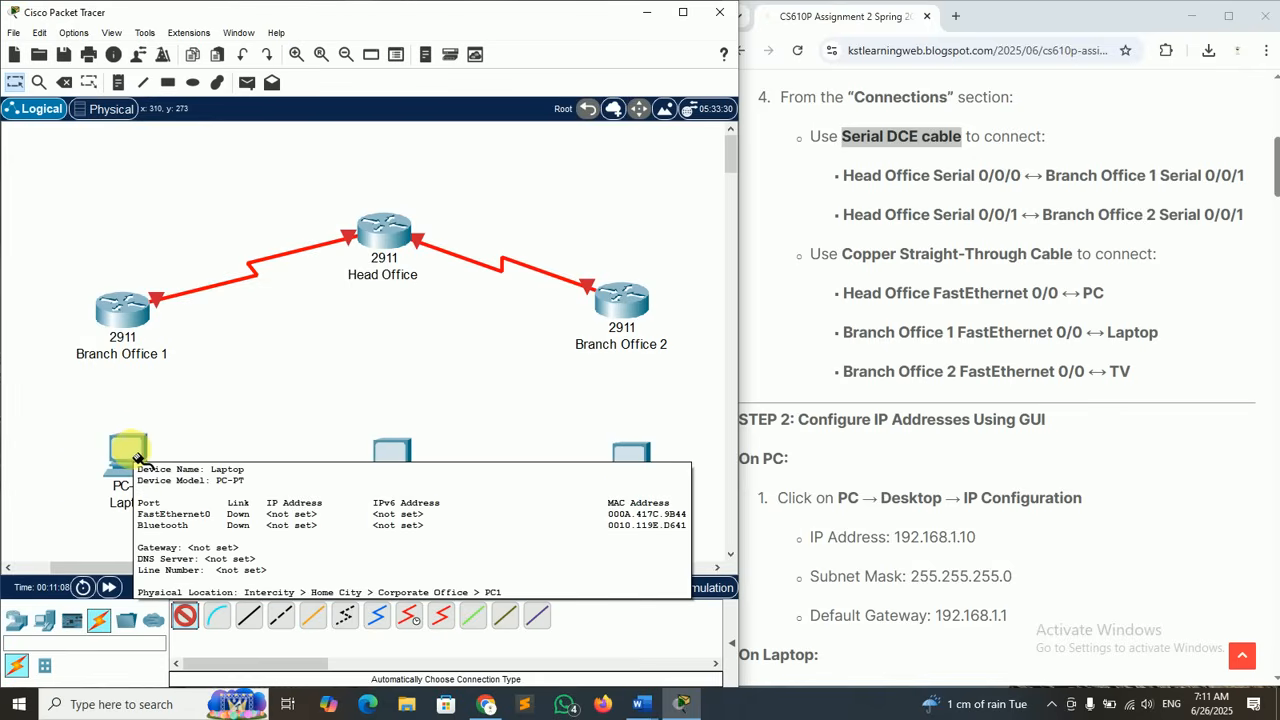
click(398, 243)
click(398, 453)
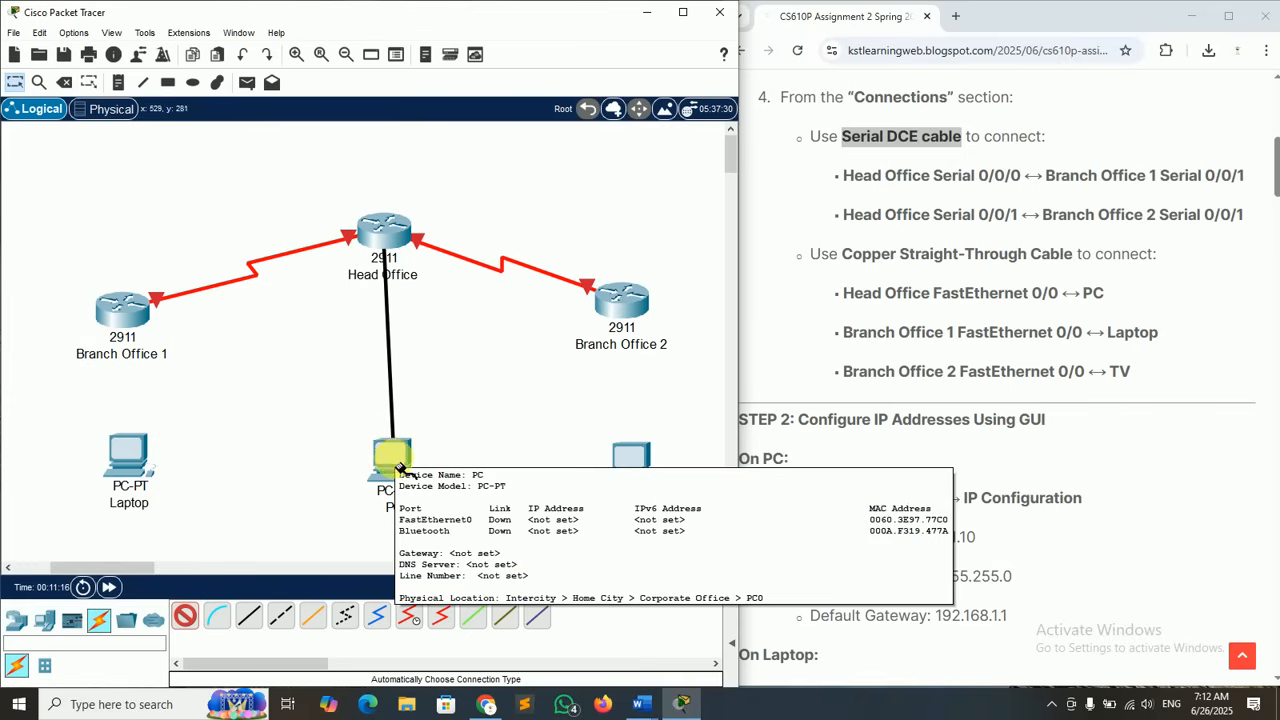
click(398, 455)
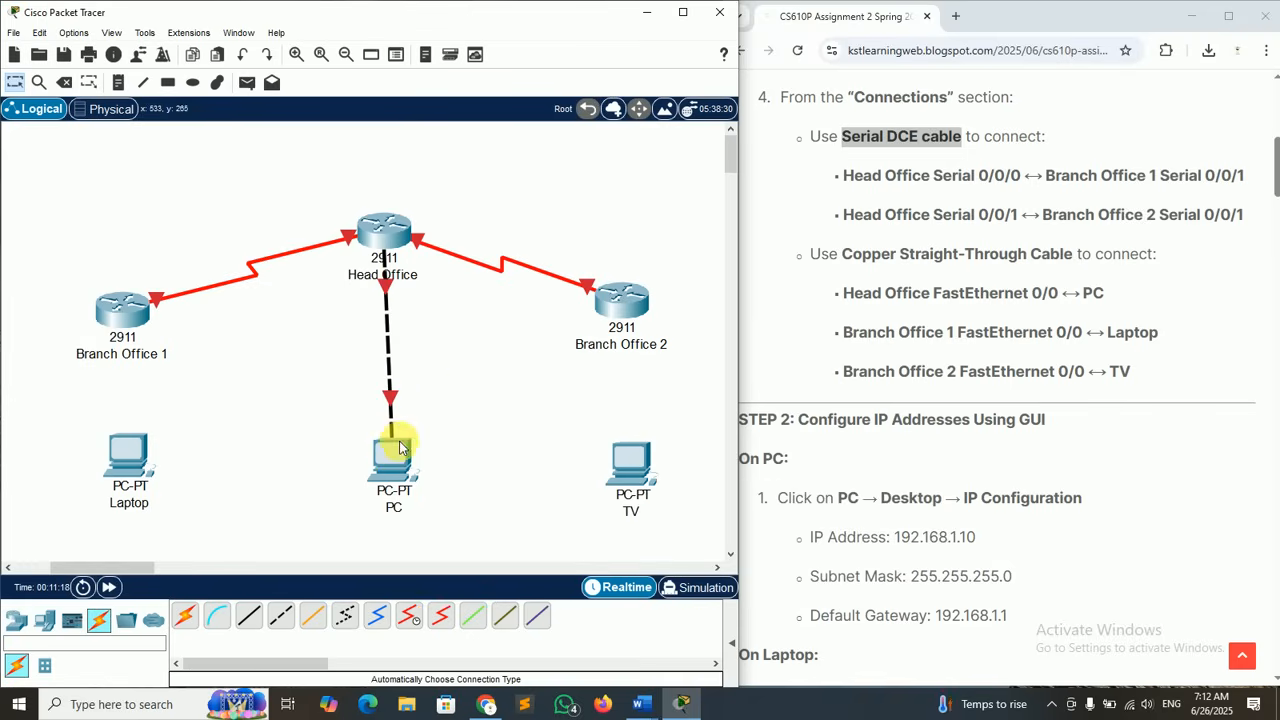
- Connect Branch Office 1 to the Laptop and Branch Office 2 to the TV using the automatically chosen connection type
click(187, 614)
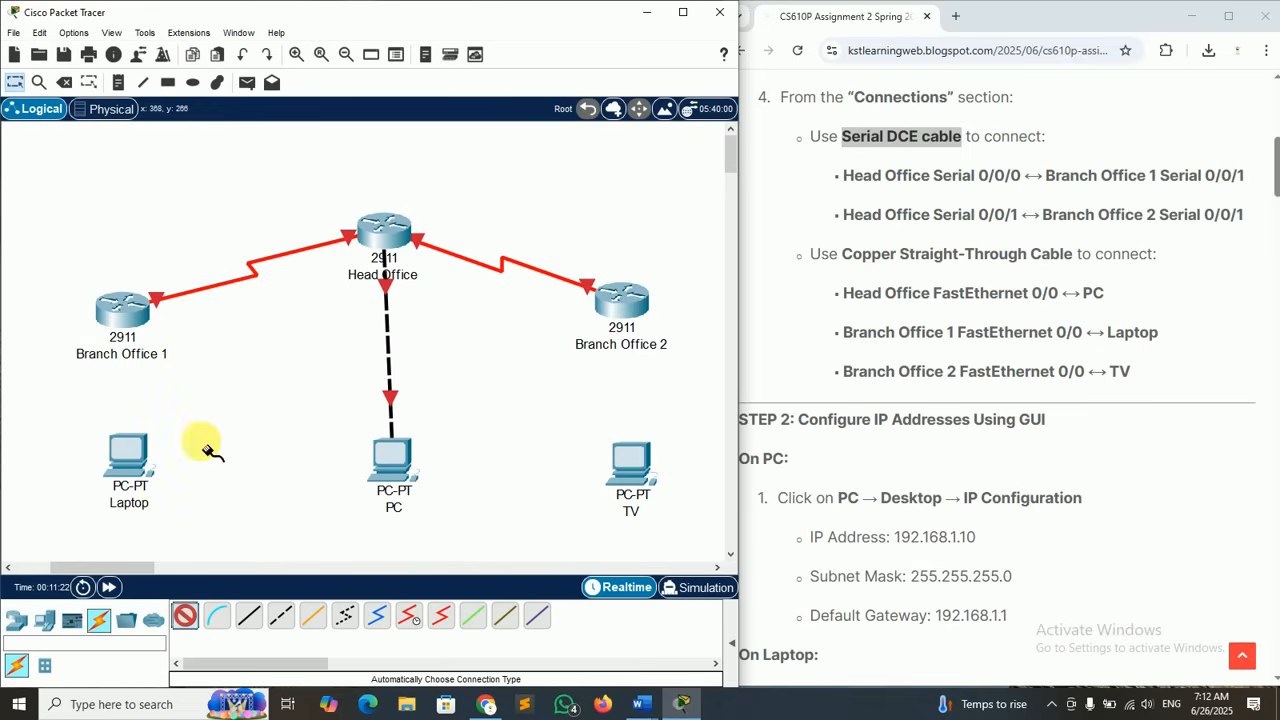
click(127, 312)
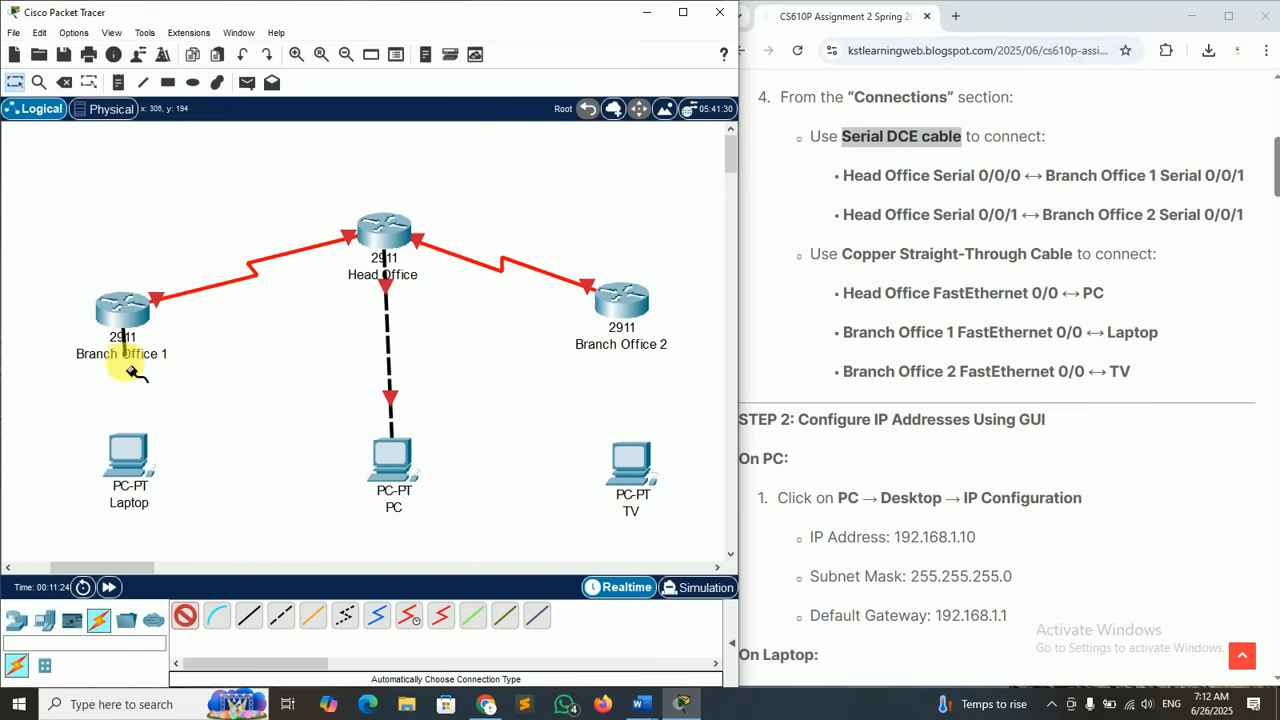
click(131, 455)
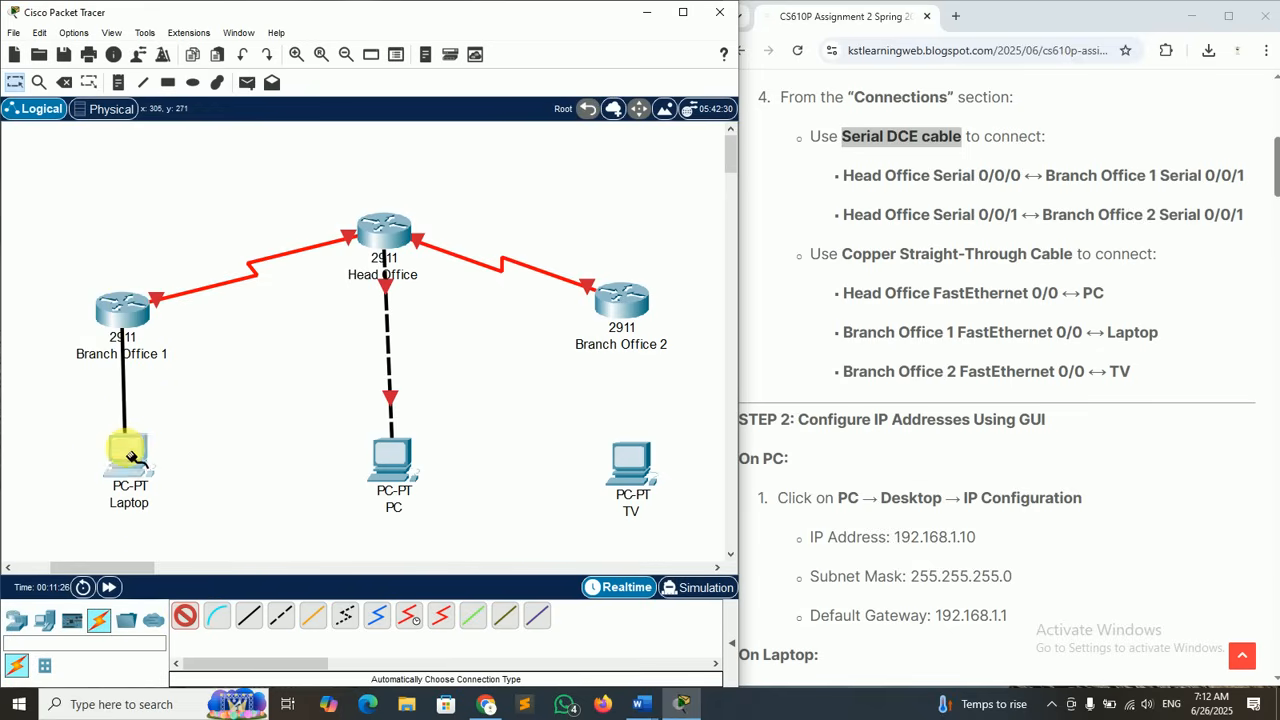
click(187, 616)
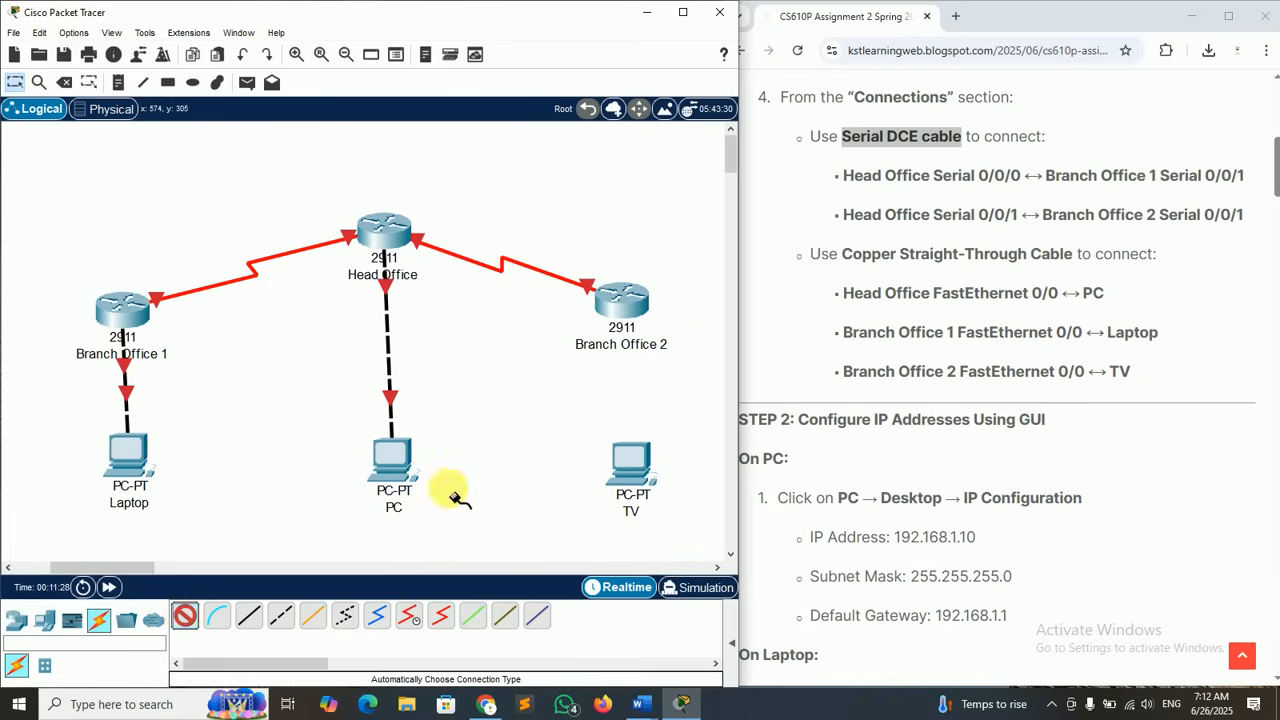
click(638, 310)
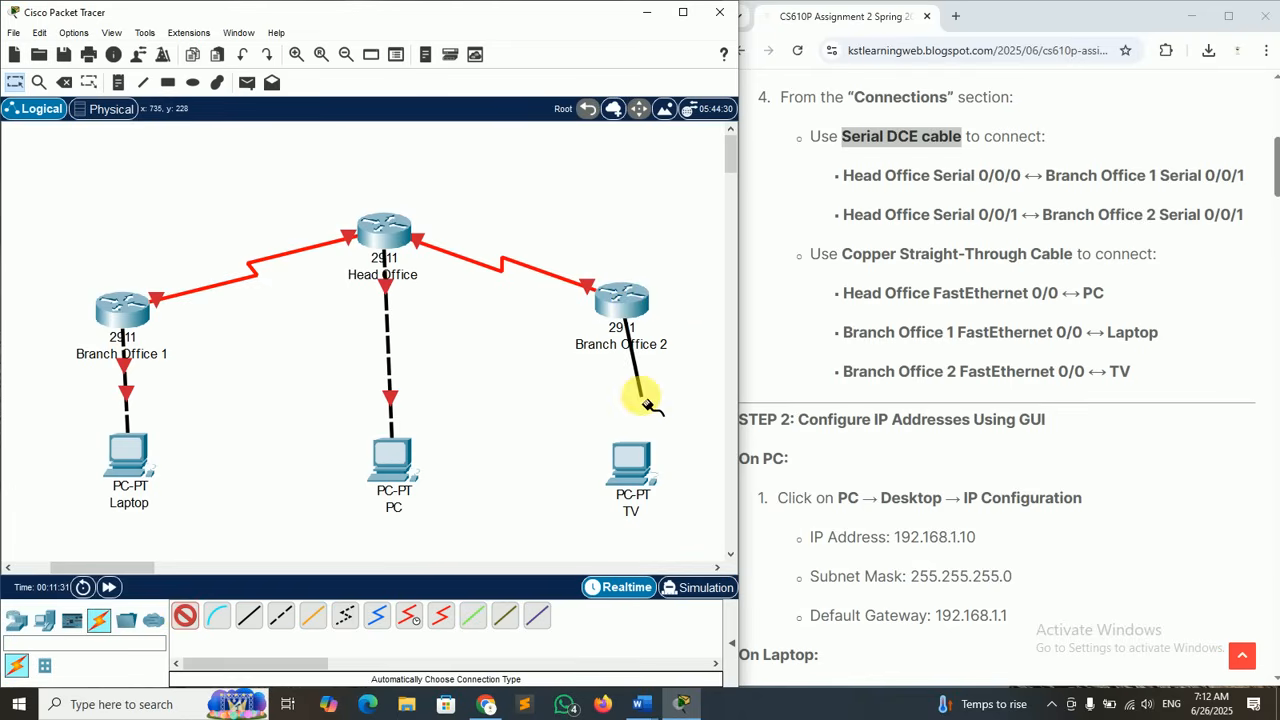
click(636, 459)
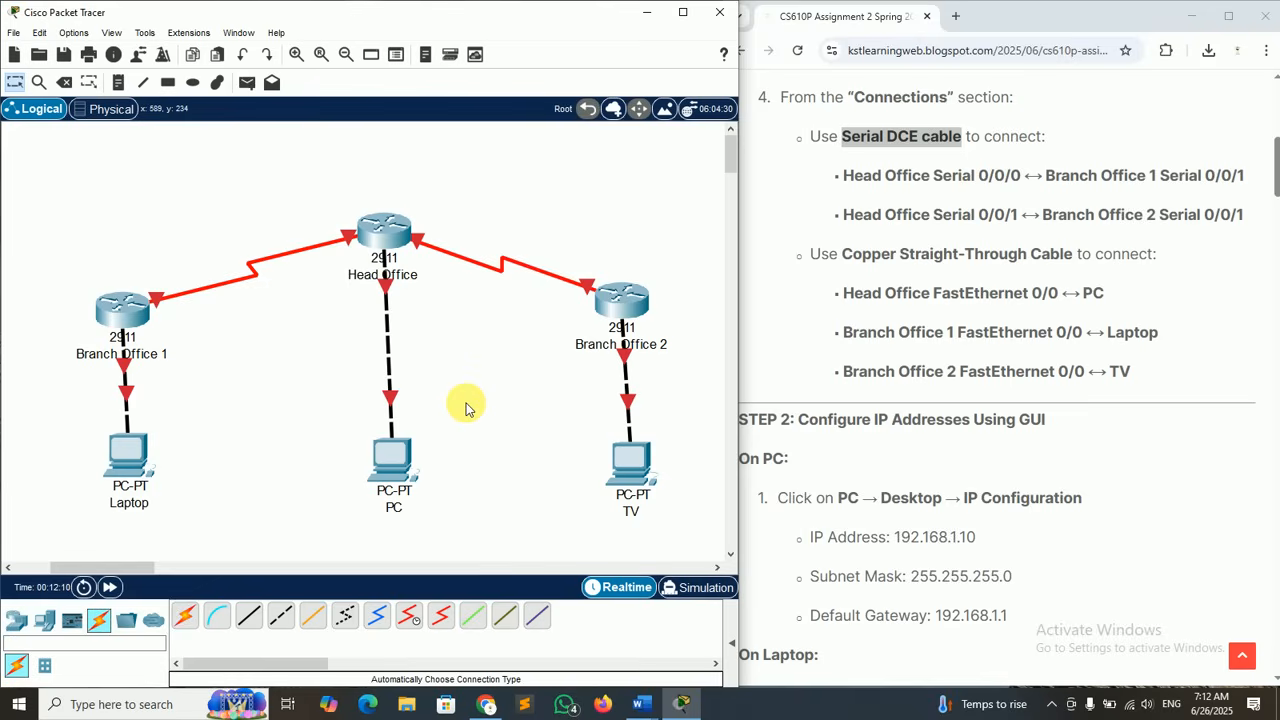
- Align the Laptop, TV and PC vertically beneath their connected routers so the cables run straight down
drag(129, 454, 121, 455)
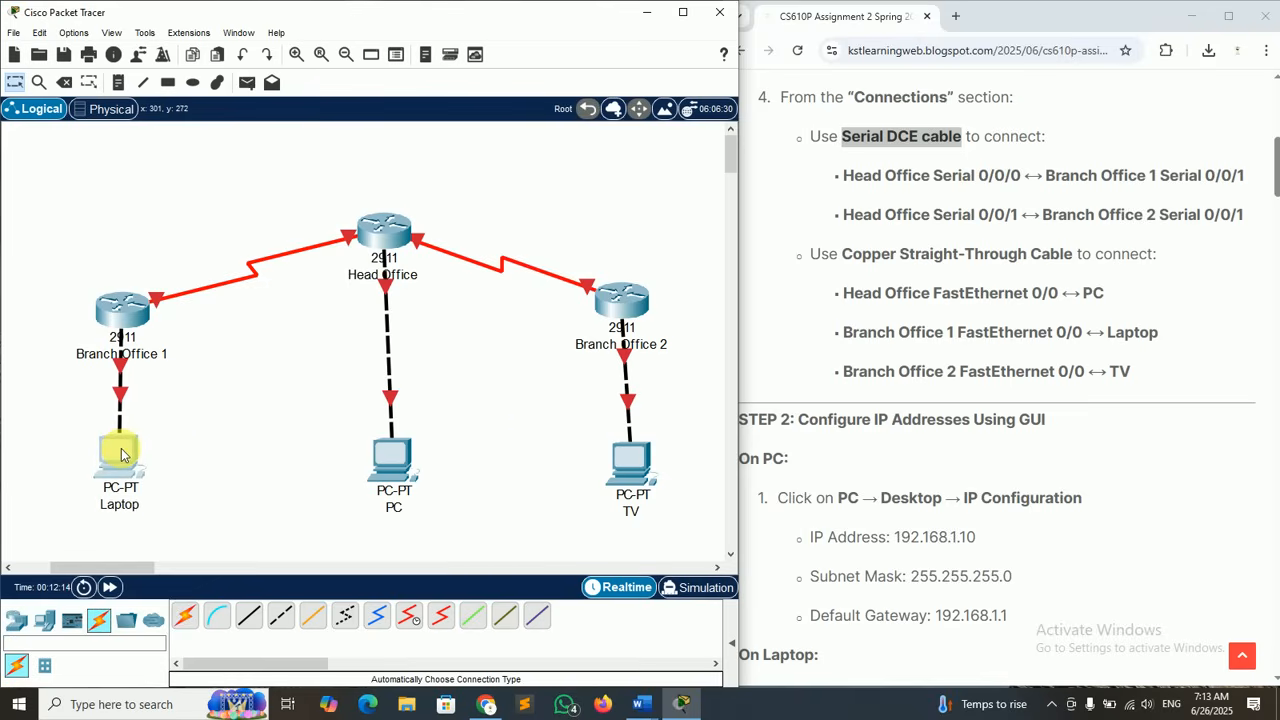
drag(631, 468, 622, 467)
click(516, 403)
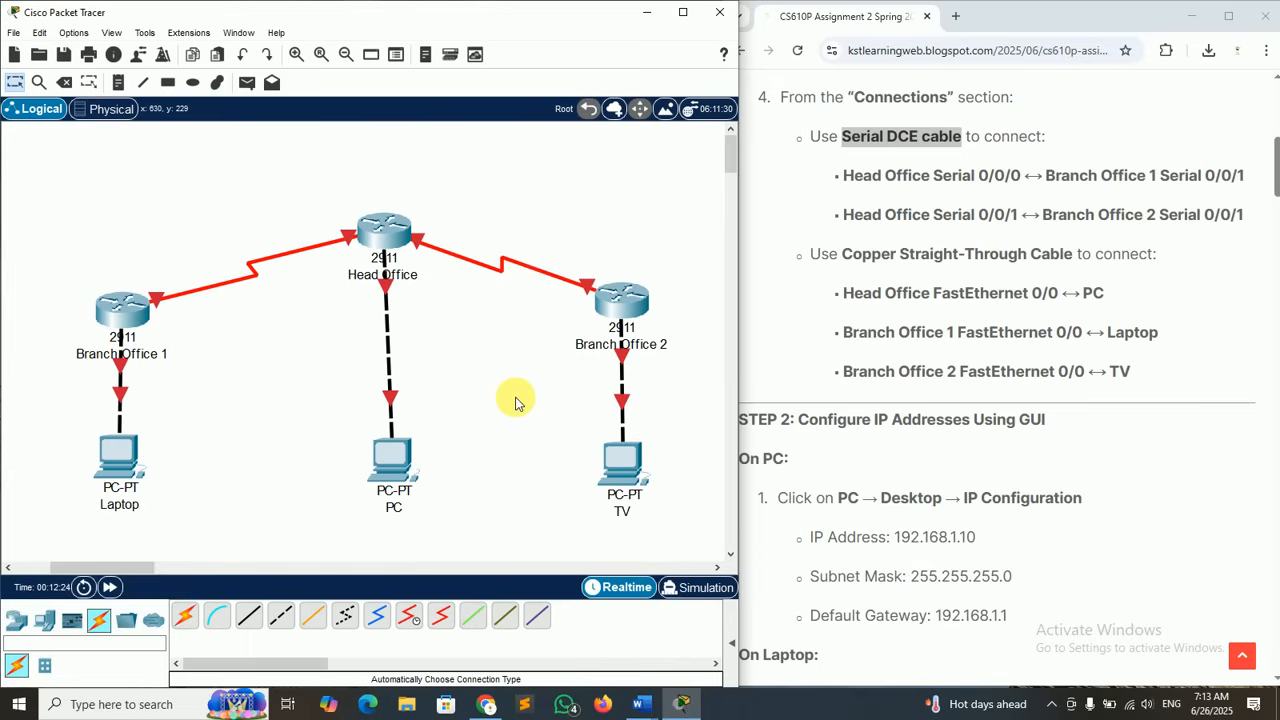
drag(397, 463, 387, 463)
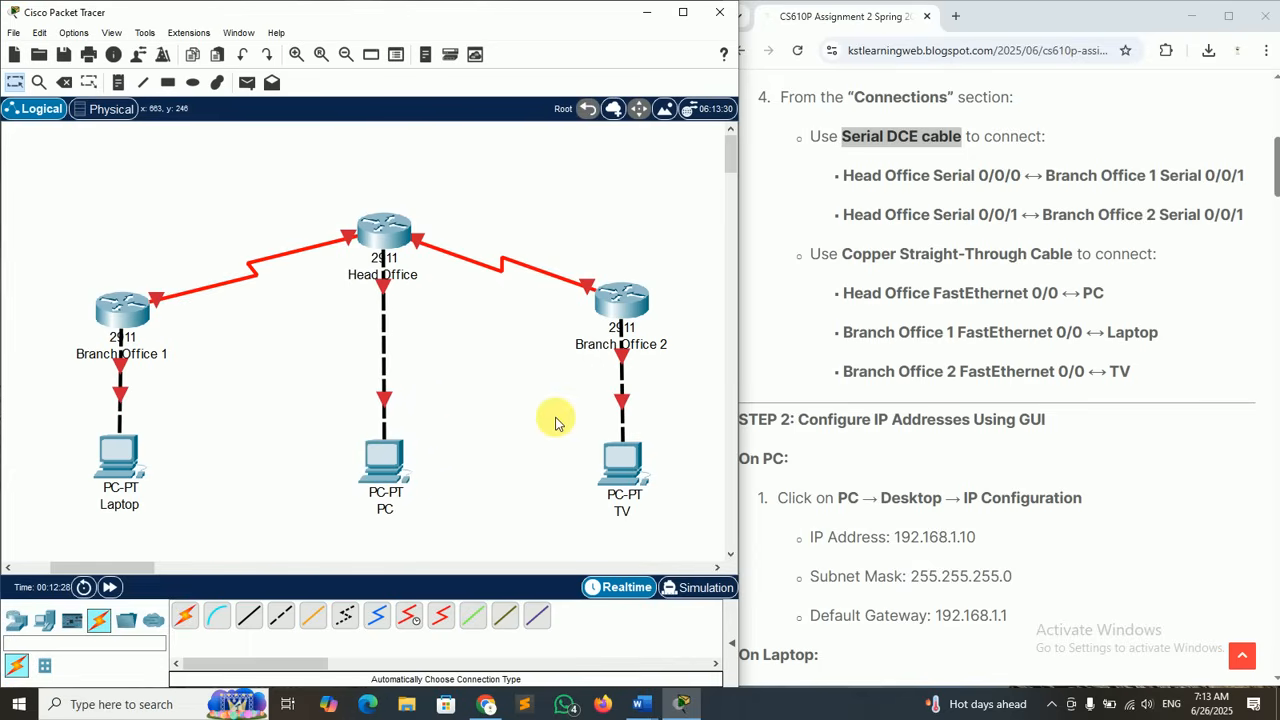
- Review the FastEthernet connection list and the Step 2 IP addressing instructions in the assignment guide
click(814, 340)
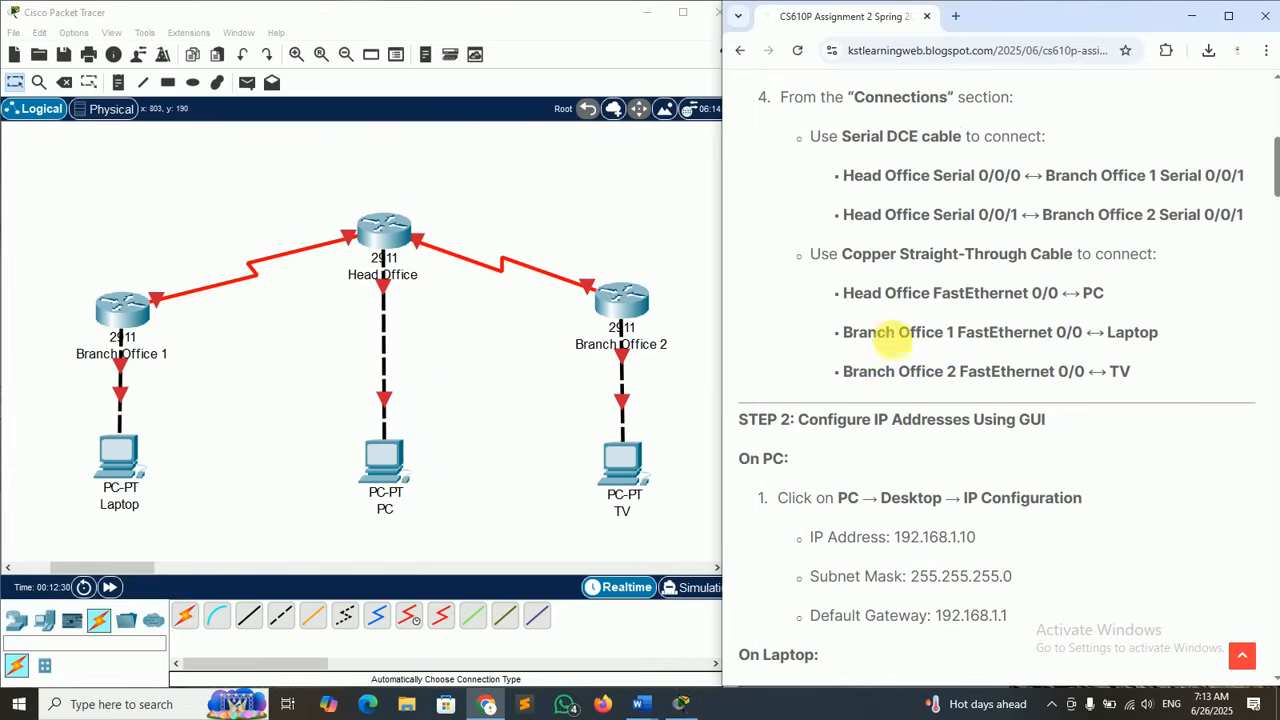
drag(855, 294, 1072, 352)
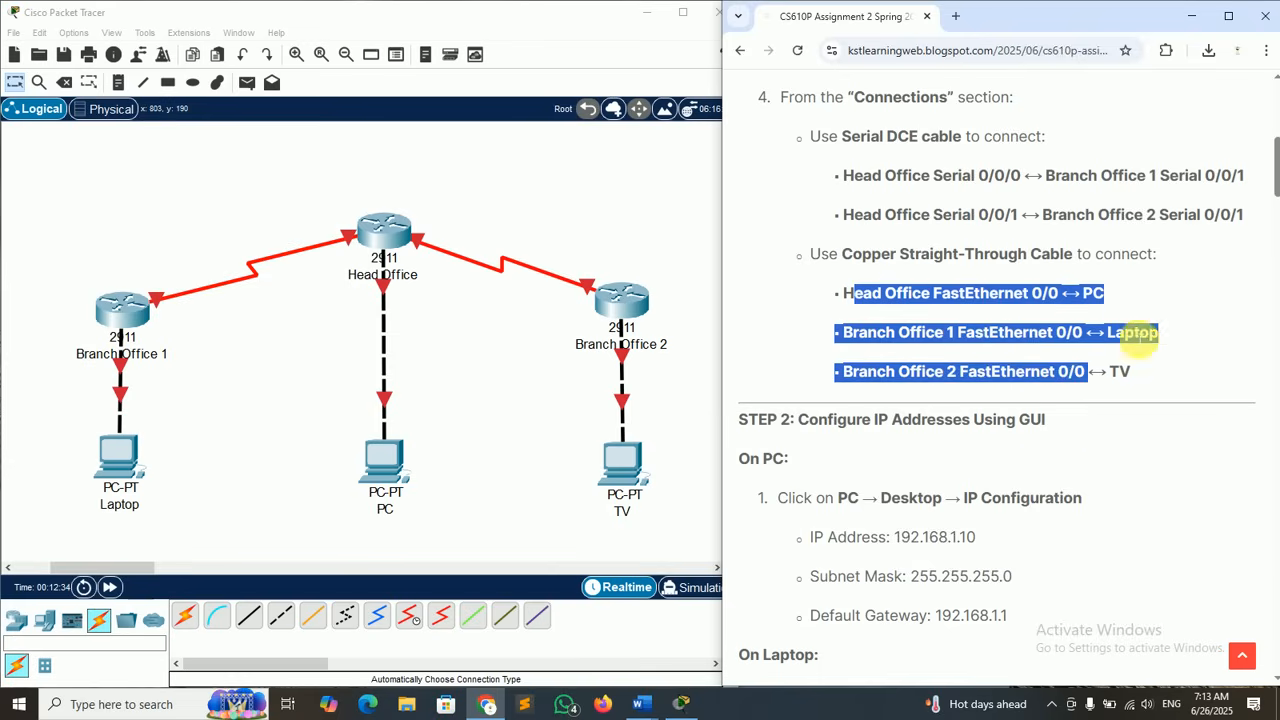
click(1121, 360)
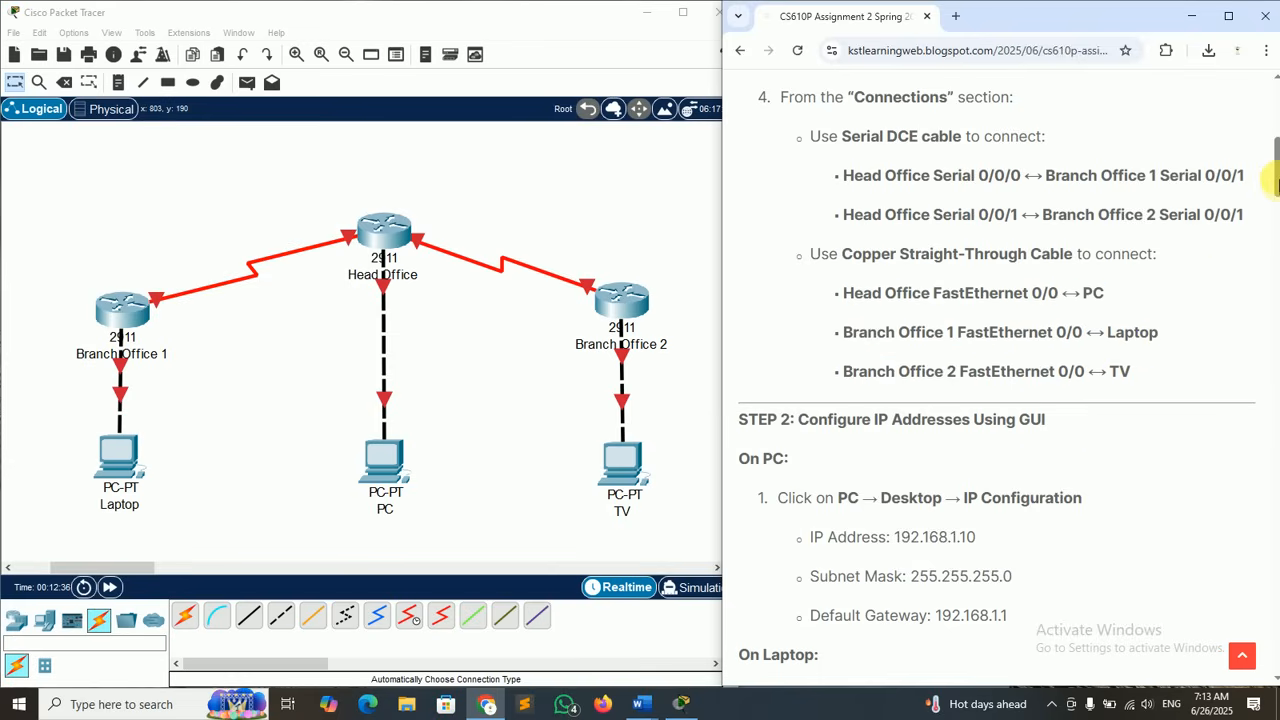
drag(1278, 177, 1277, 201)
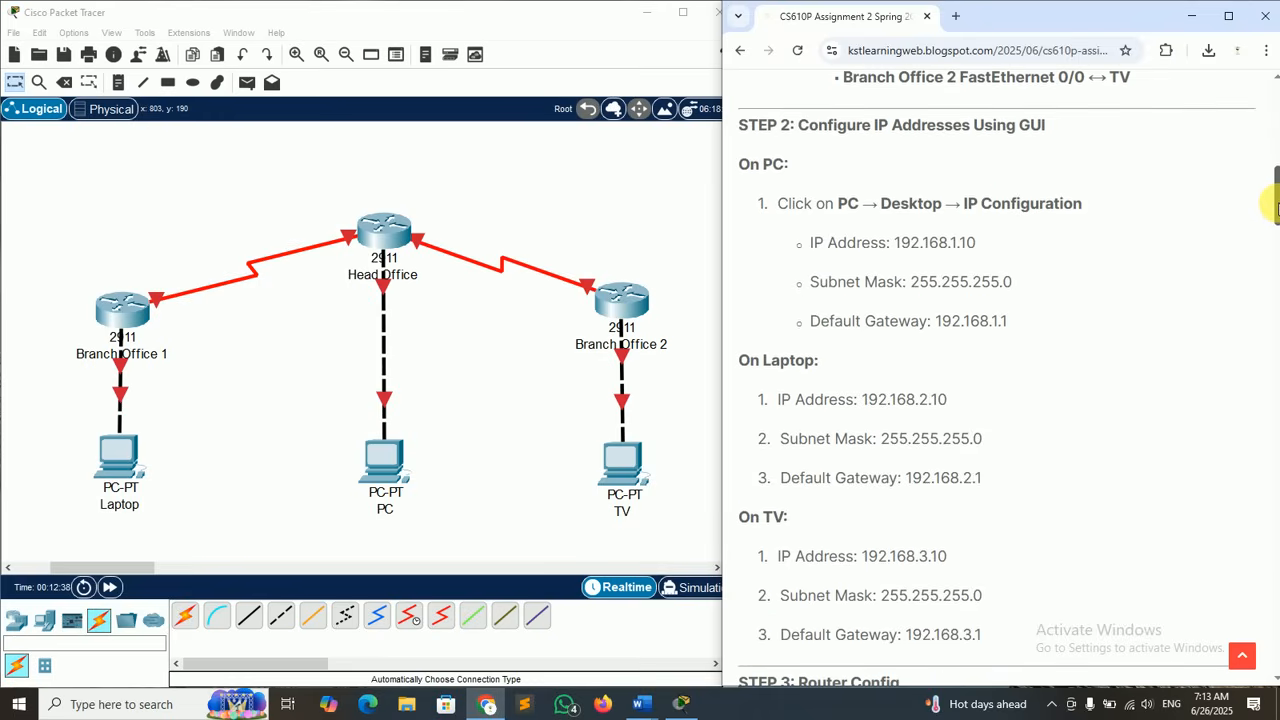
drag(799, 126, 1057, 128)
click(1057, 128)
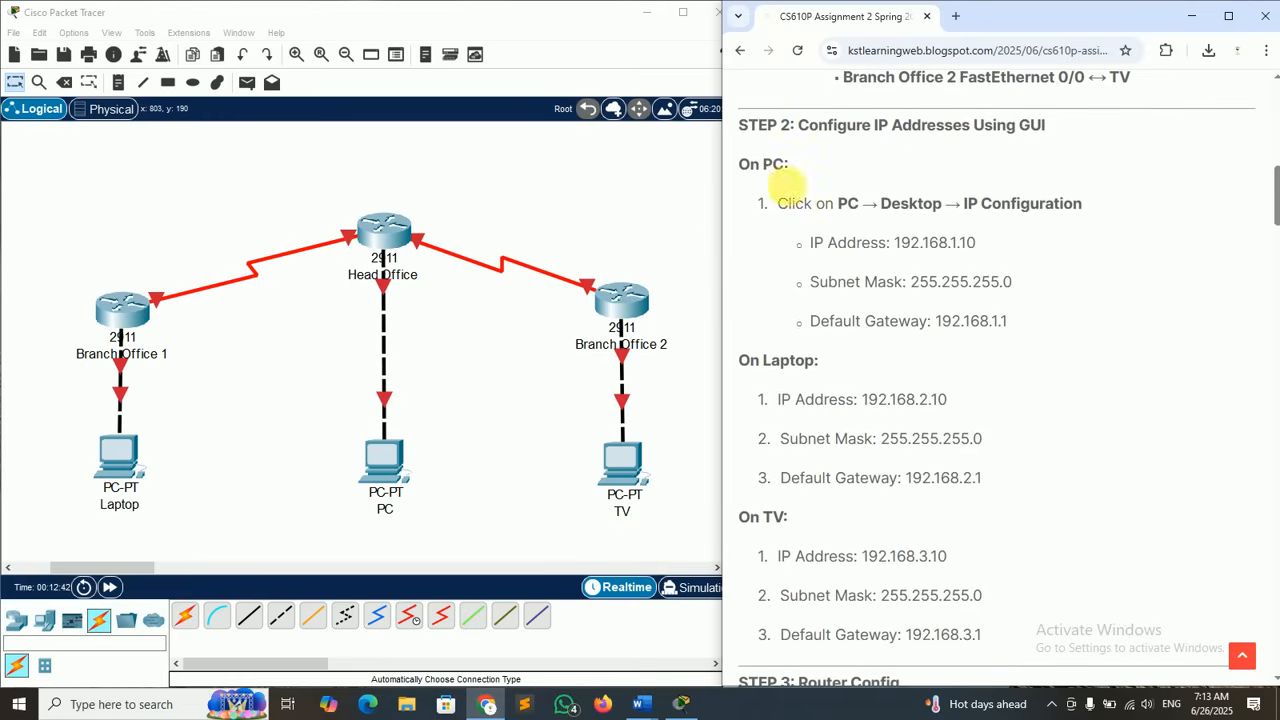
- Set the PC's static IPv4 address to 192.168.1.10 with subnet mask 255.255.255.0
click(388, 455)
click(388, 455)
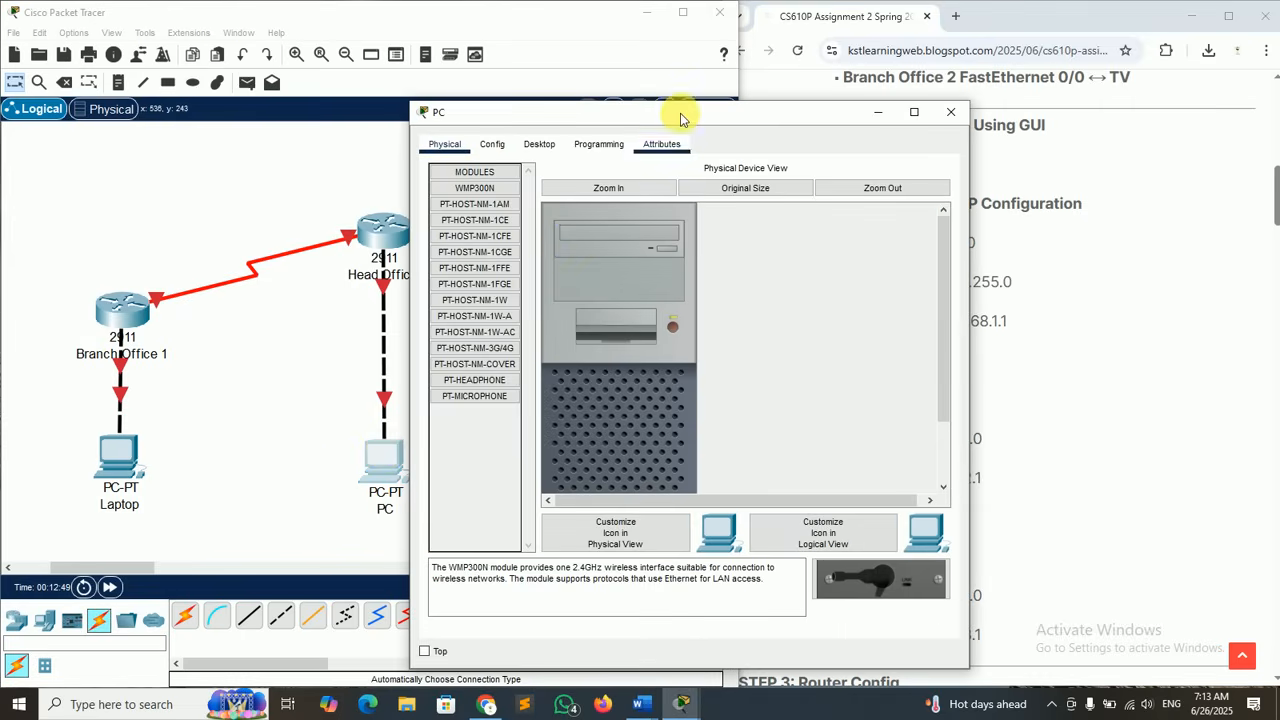
drag(727, 118, 447, 63)
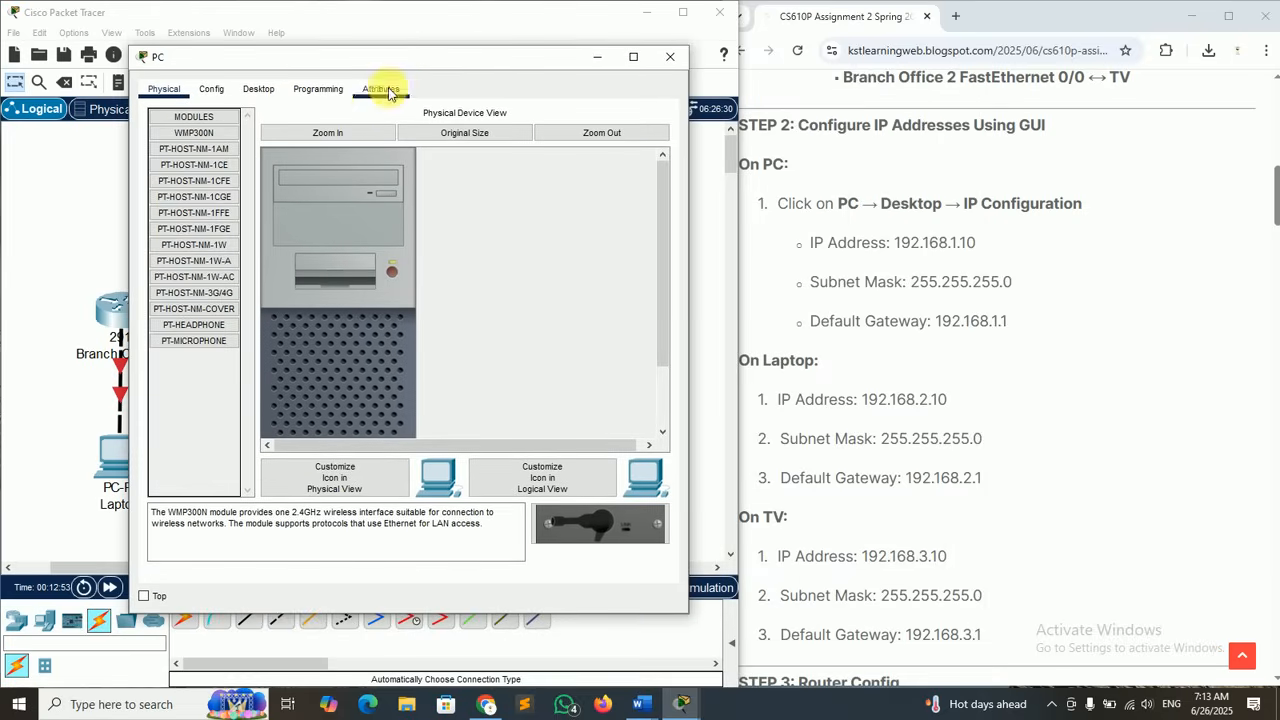
click(259, 90)
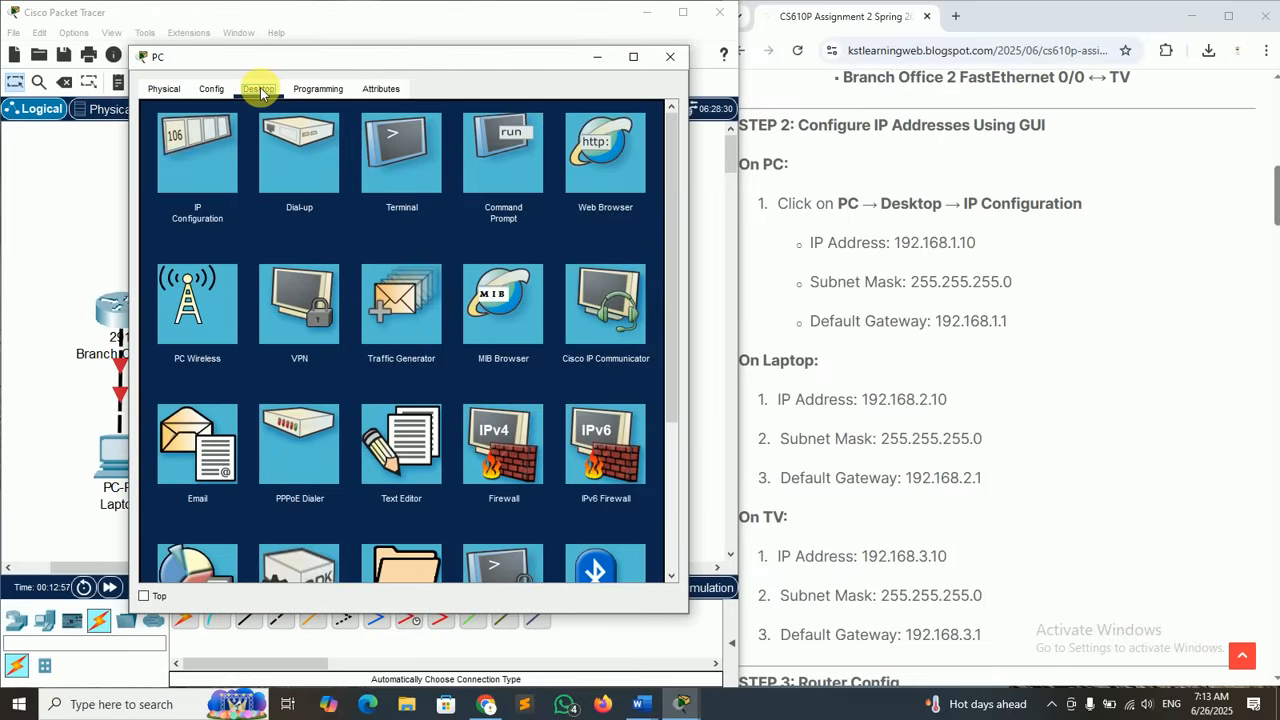
click(191, 149)
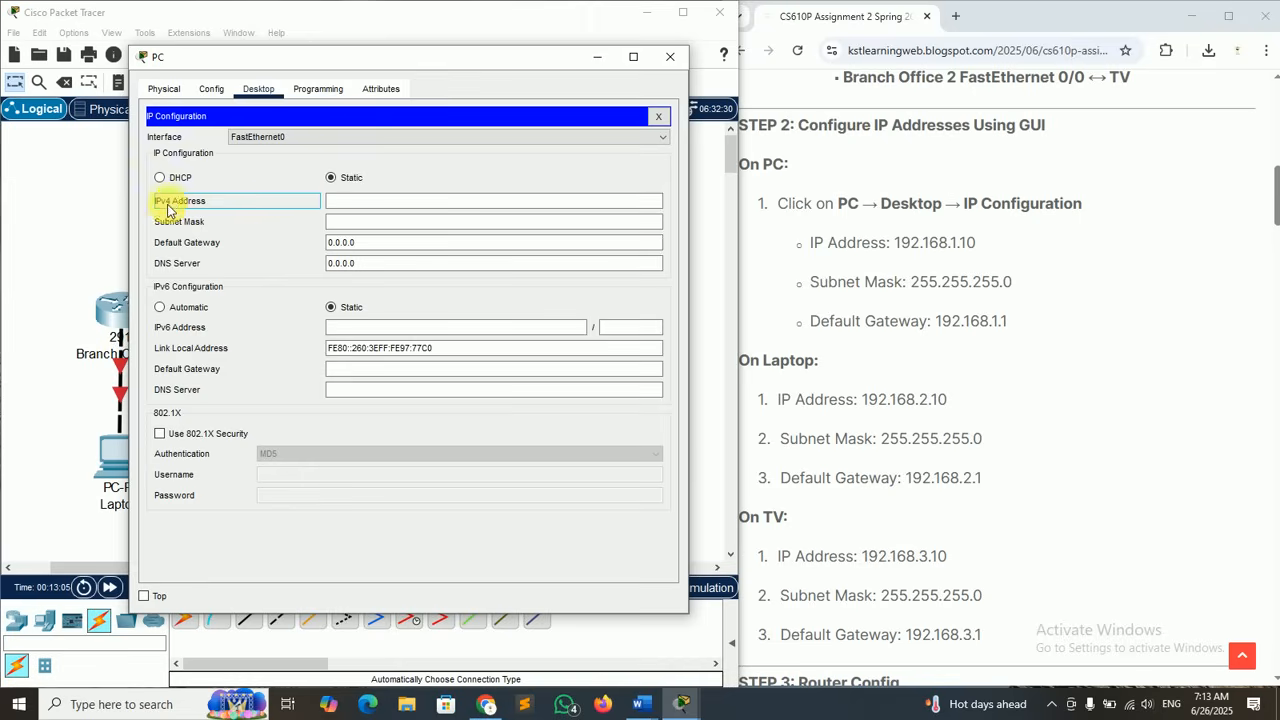
click(338, 202)
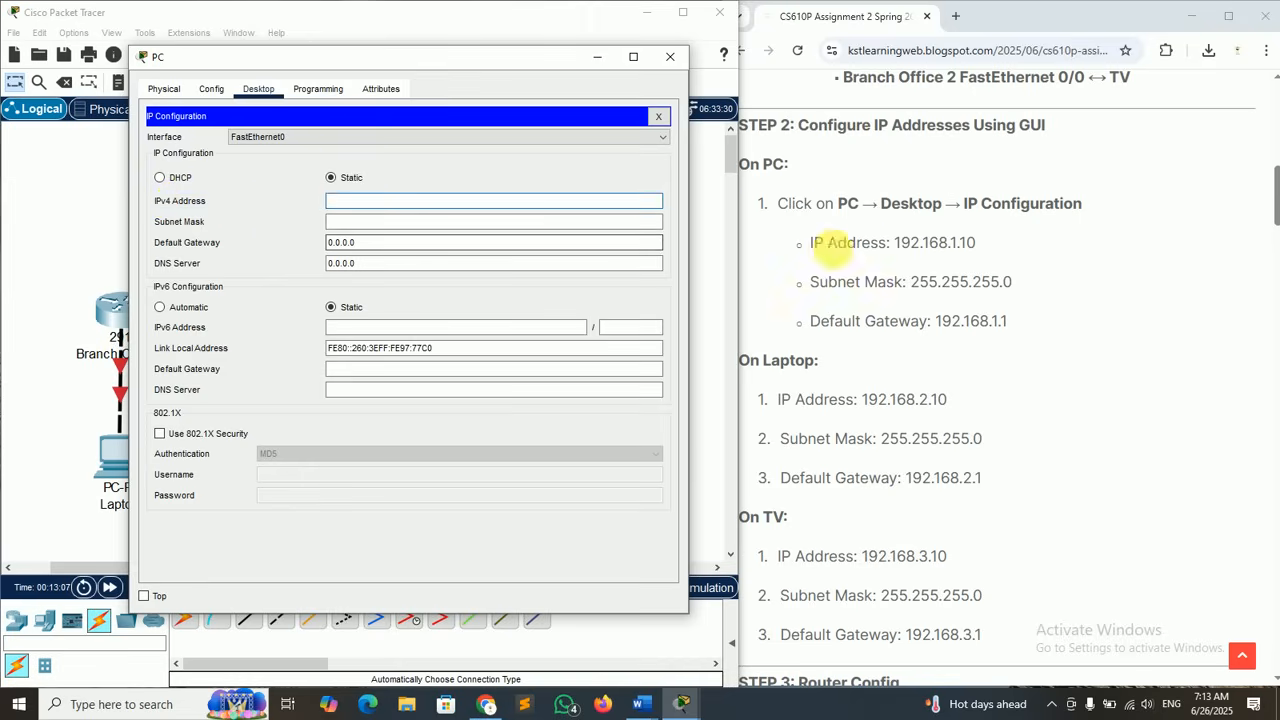
drag(895, 243, 980, 247)
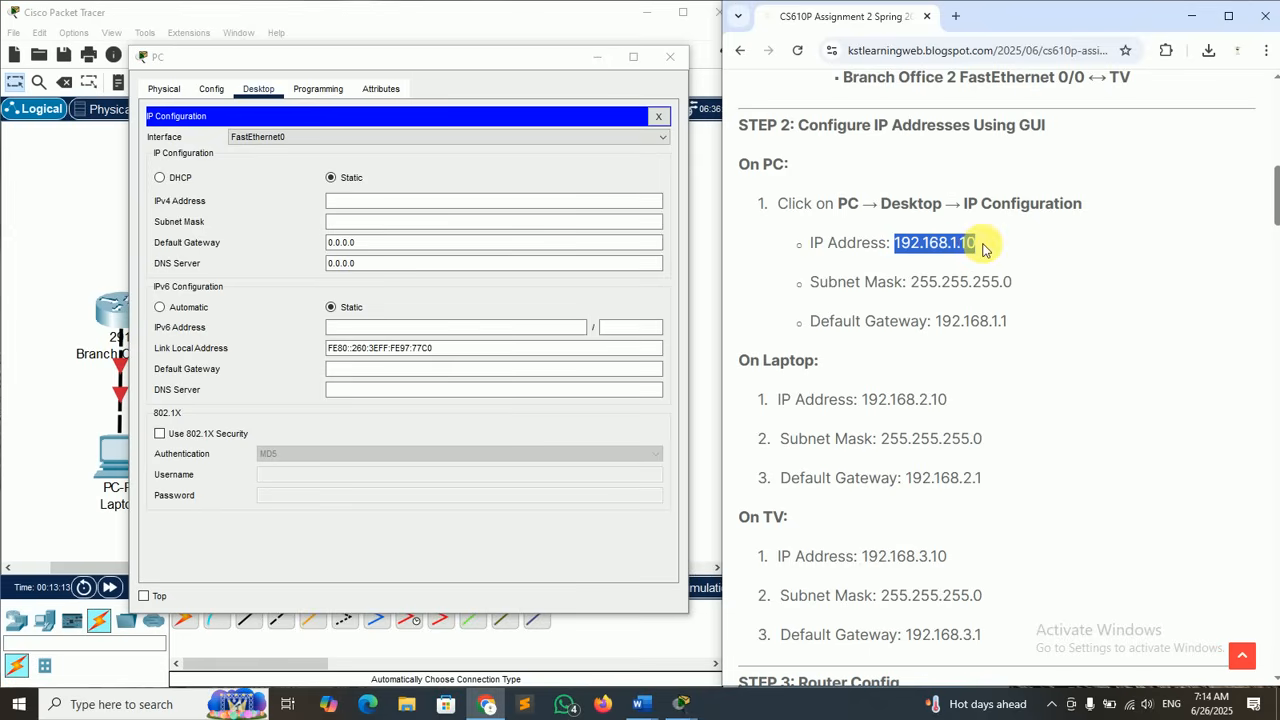
click(446, 201)
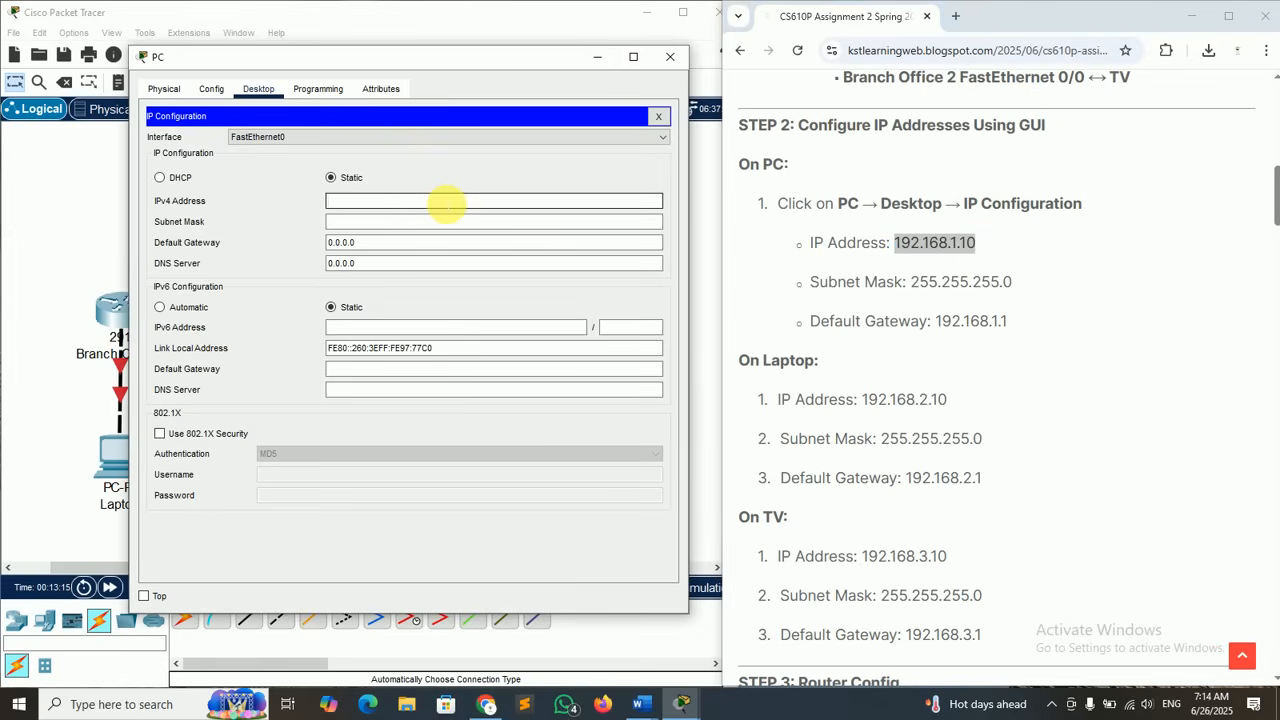
click(395, 222)
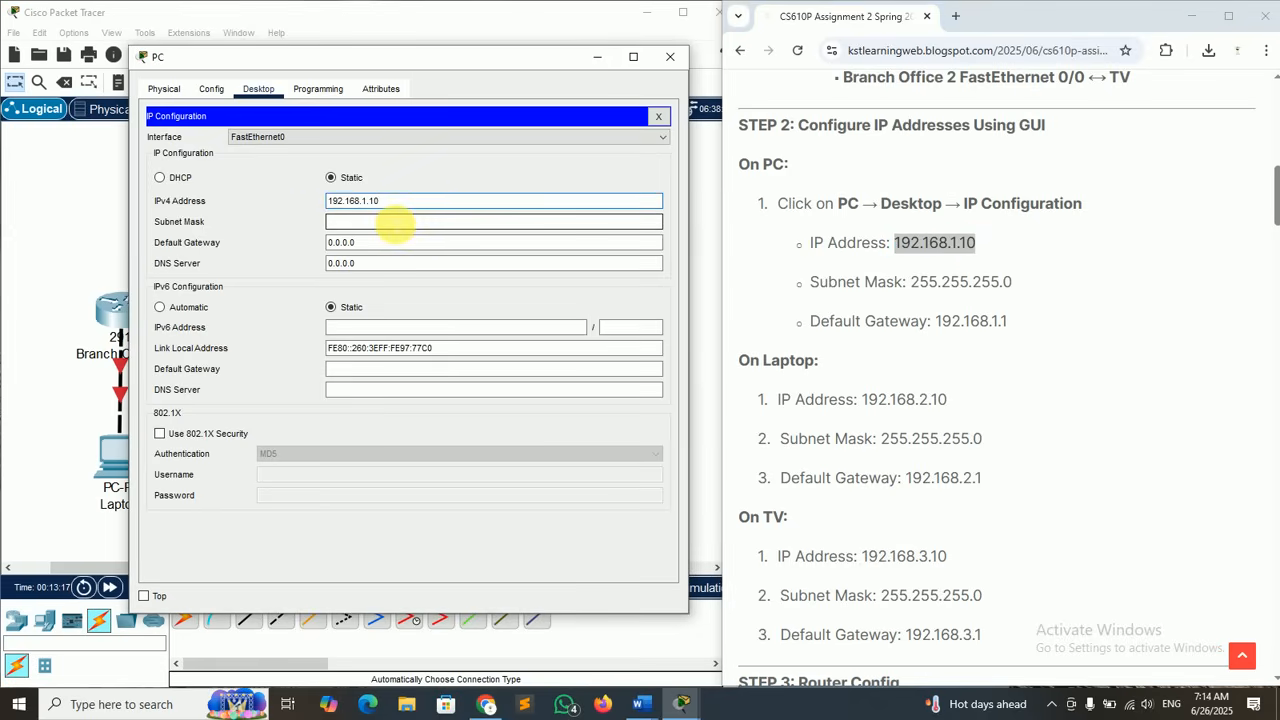
click(402, 226)
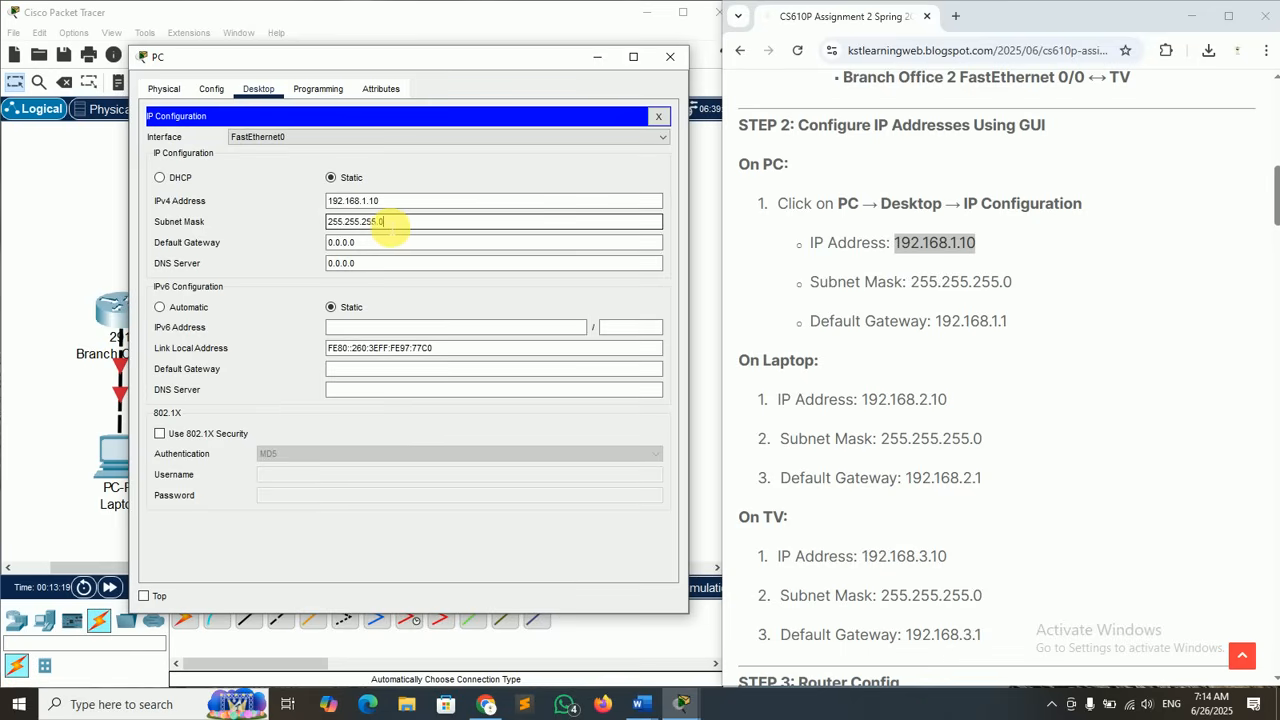
- Set the PC's default gateway to 192.168.1.1, copied from the guide, and close its configuration window
click(388, 245)
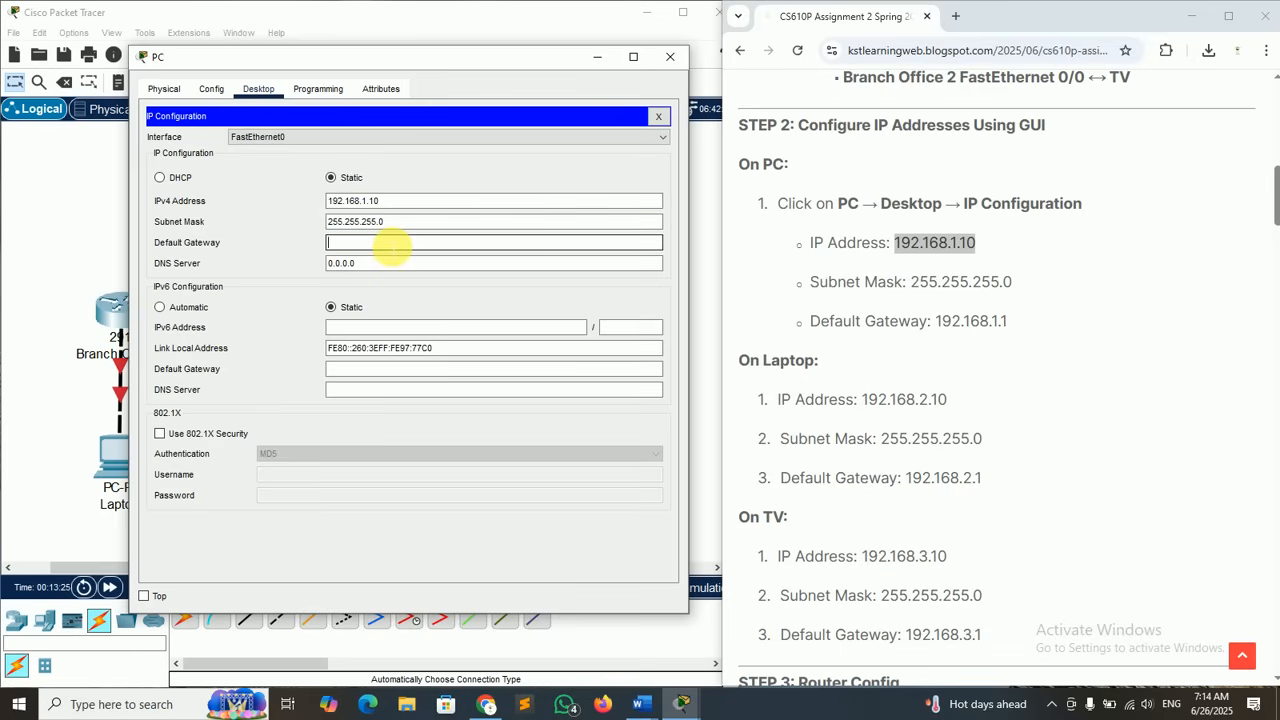
click(945, 322)
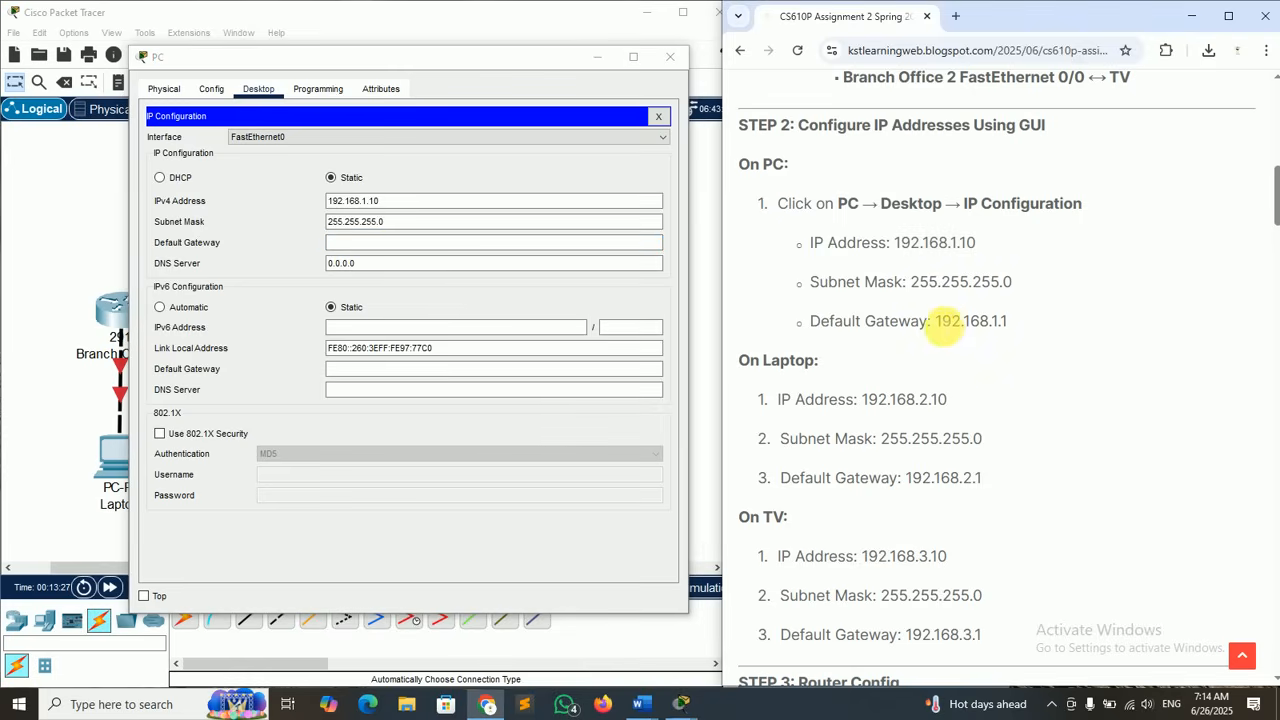
drag(945, 322, 1003, 322)
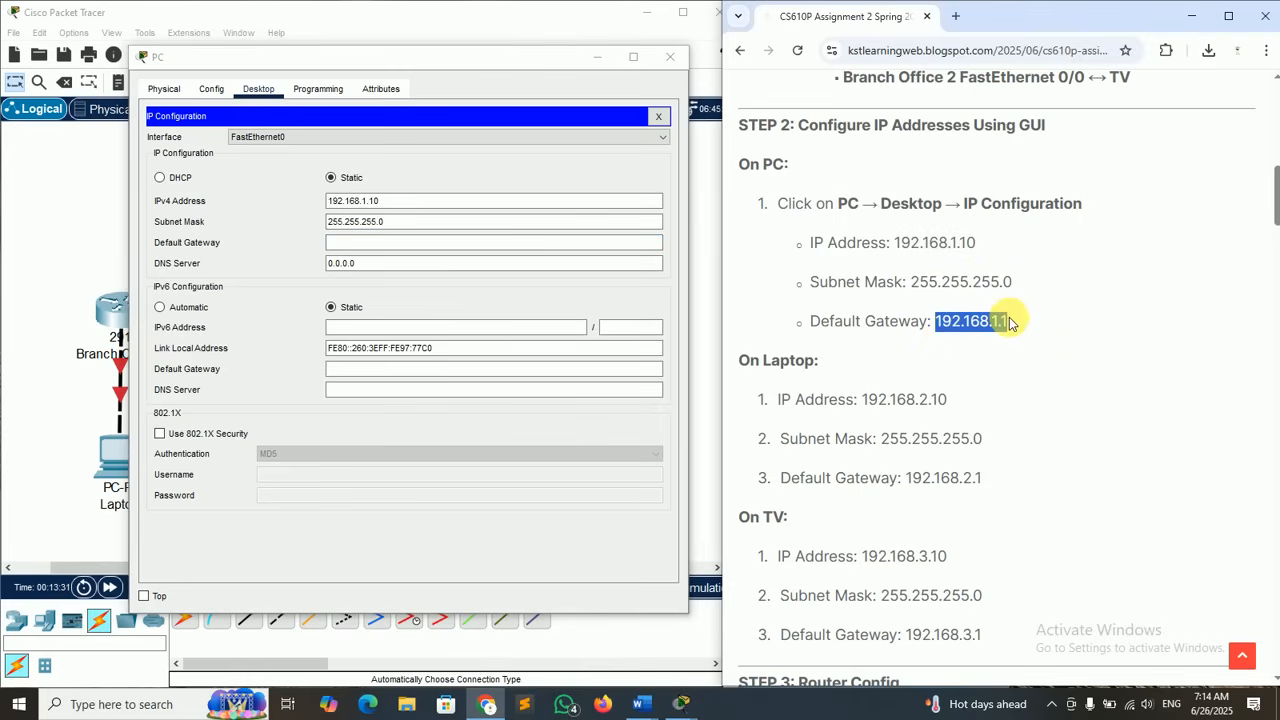
click(390, 242)
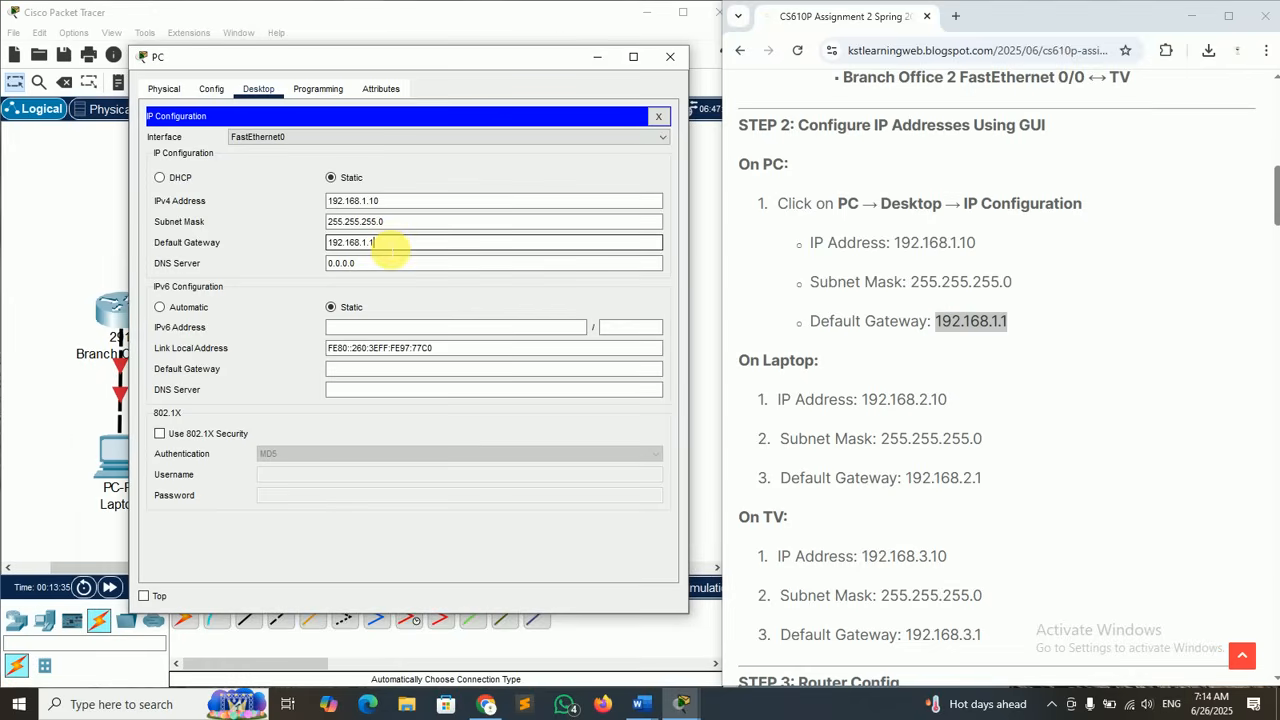
click(673, 60)
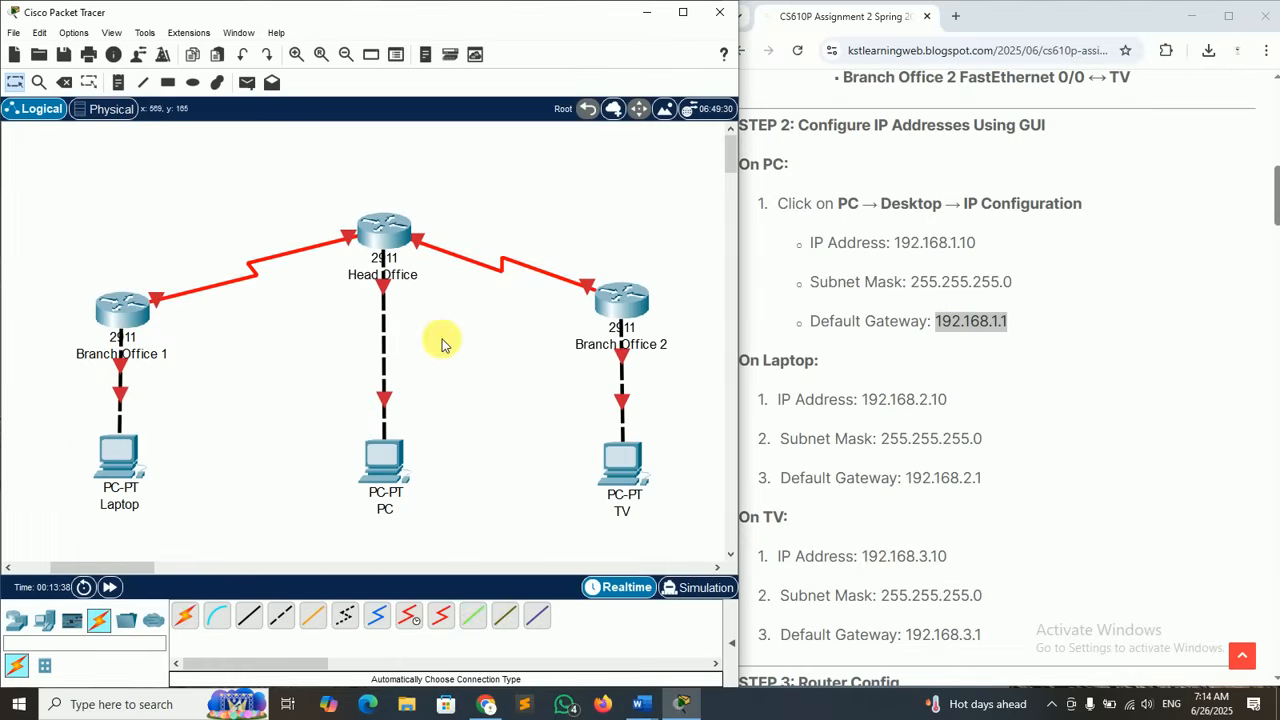
- Set the Laptop's static IPv4 address to 192.168.2.10 with subnet mask 255.255.255.0, following the guide
click(852, 376)
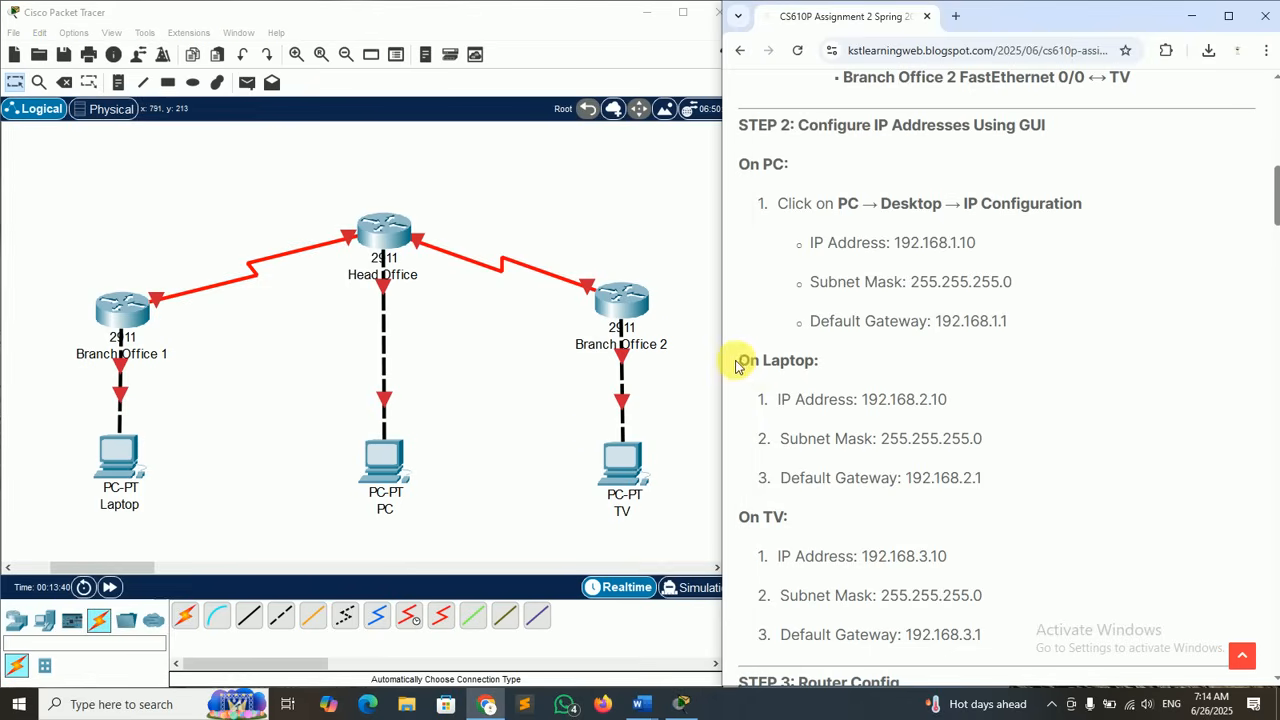
drag(742, 362, 818, 362)
click(752, 362)
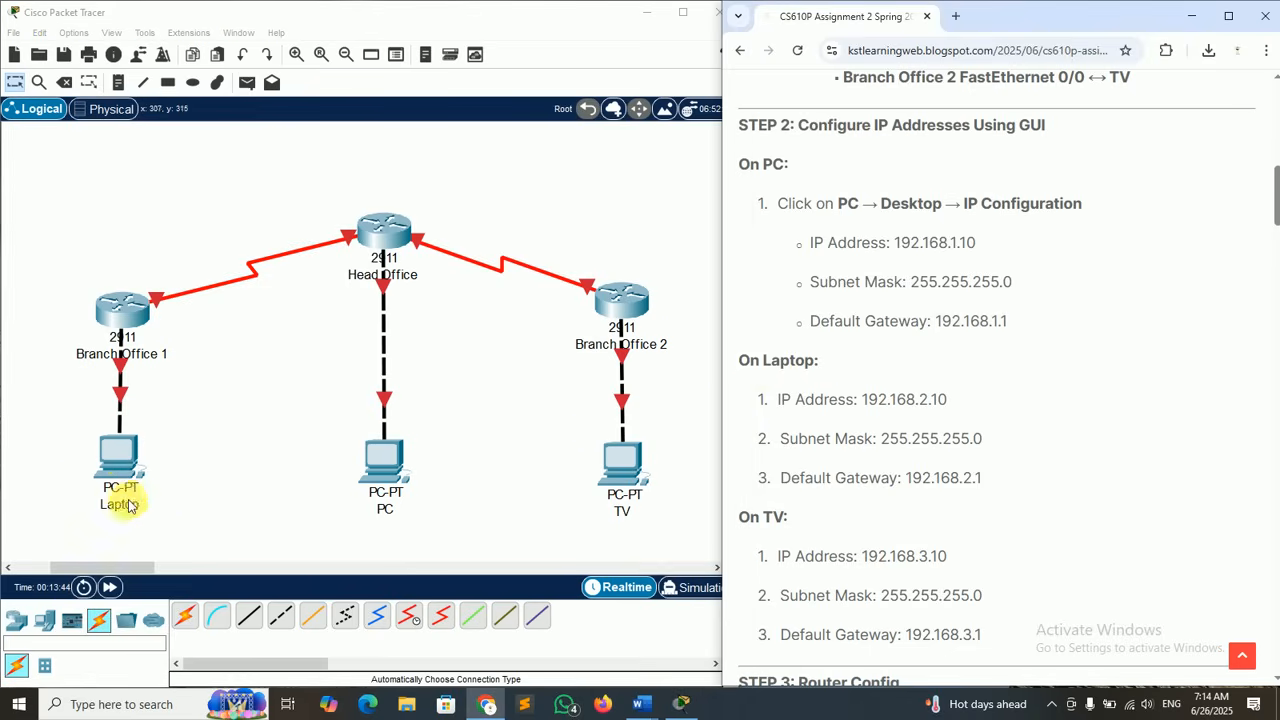
click(117, 453)
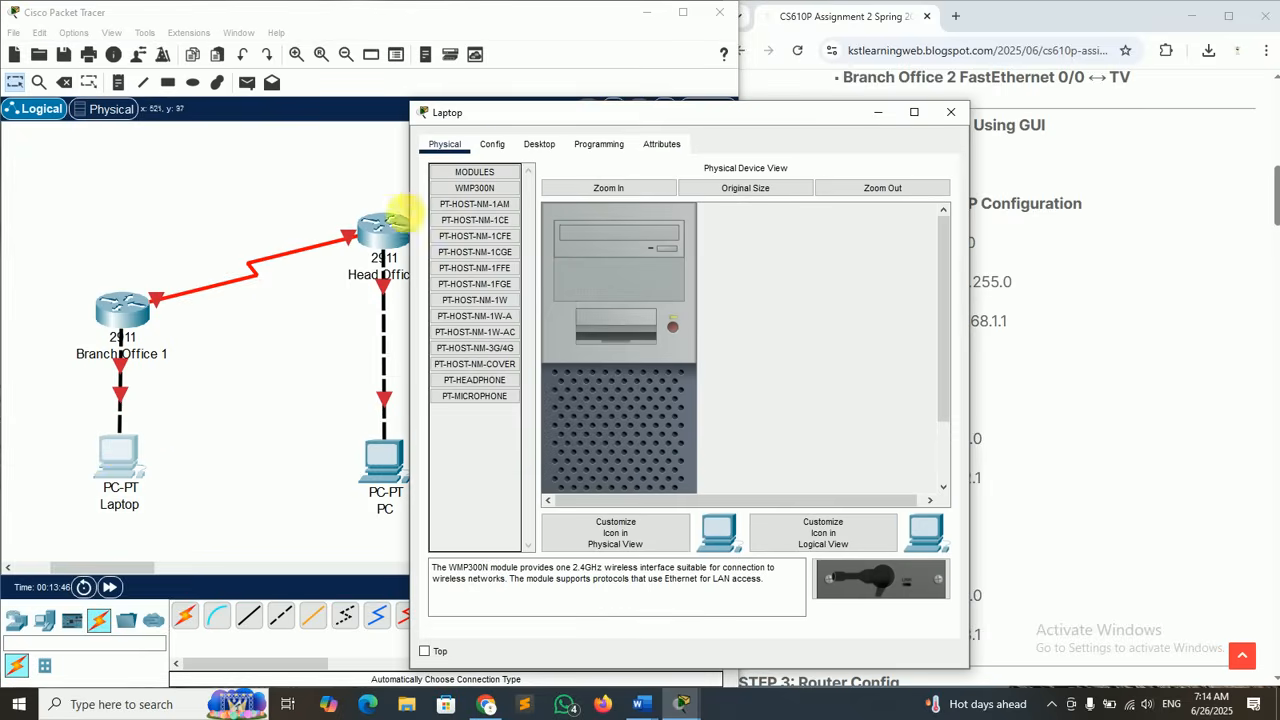
click(530, 146)
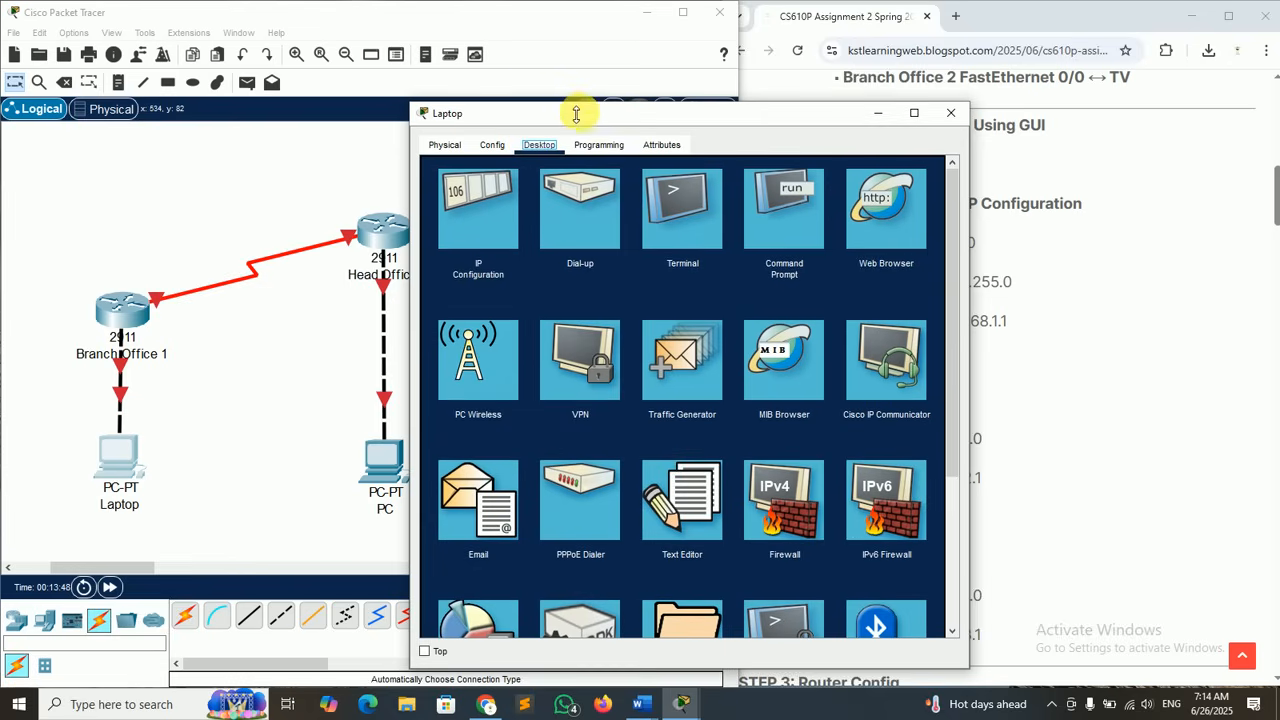
drag(548, 116, 328, 77)
click(268, 150)
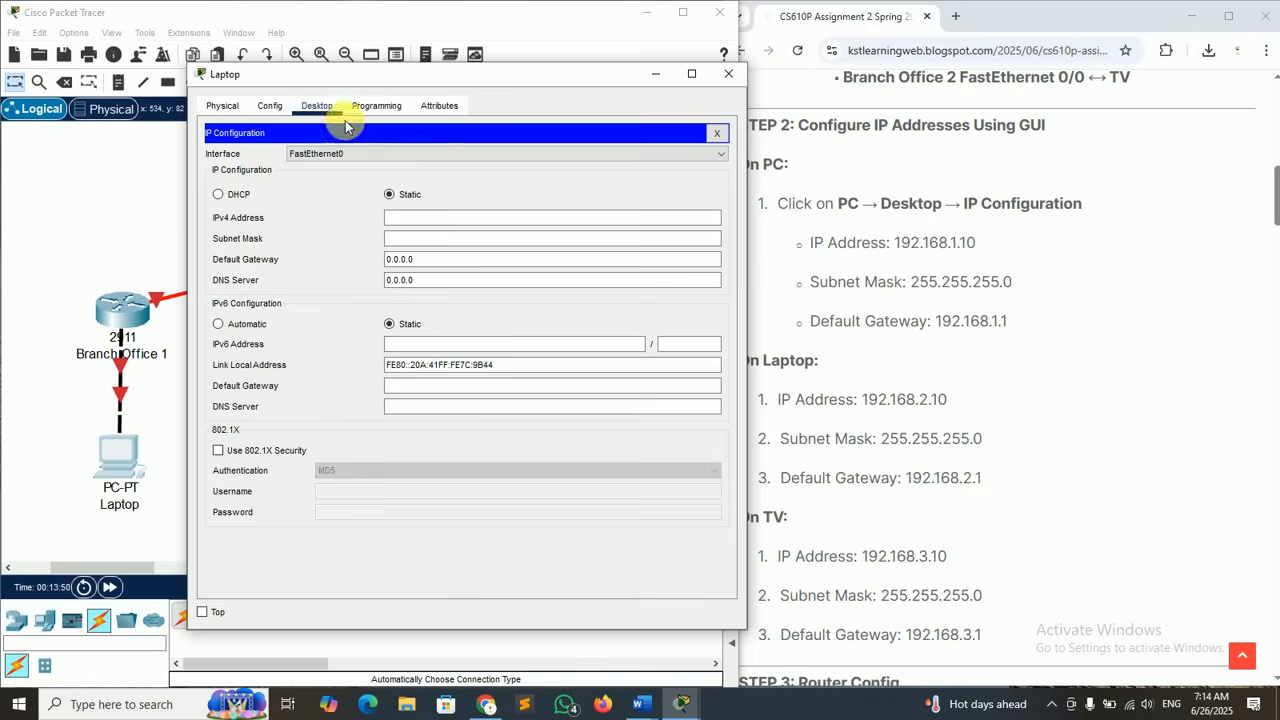
drag(476, 76, 356, 87)
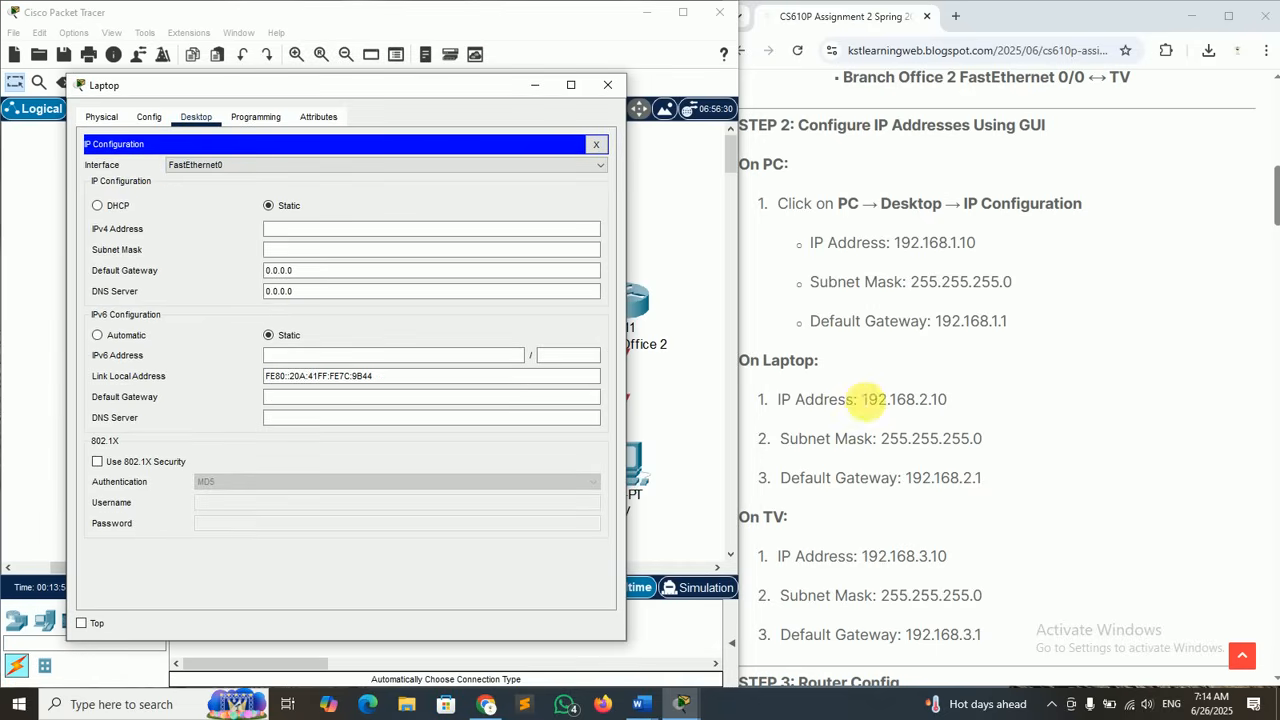
drag(862, 400, 946, 400)
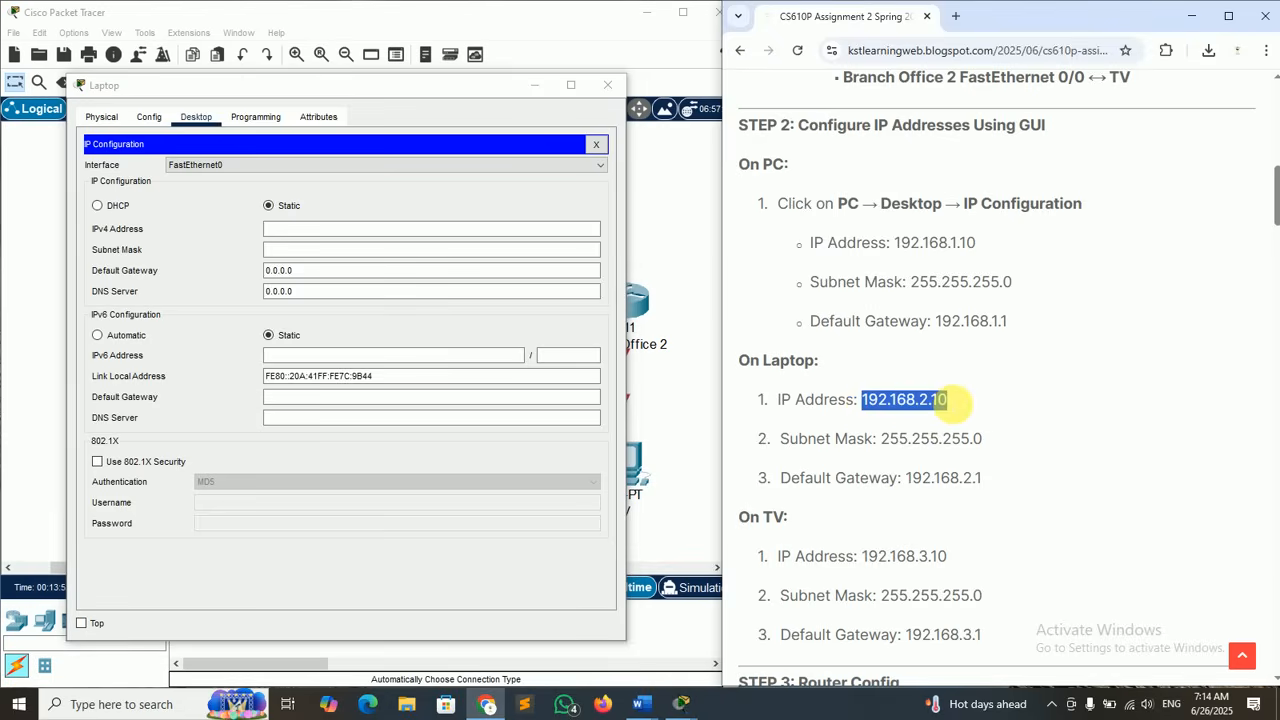
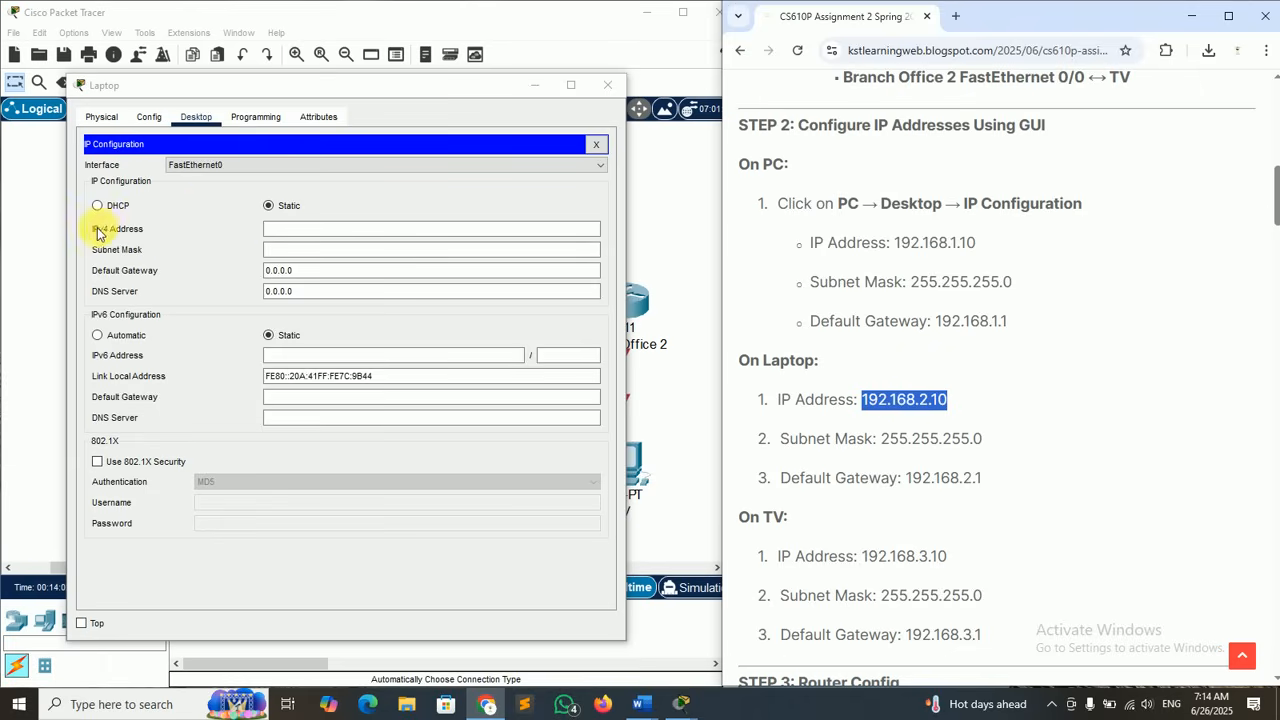
click(285, 230)
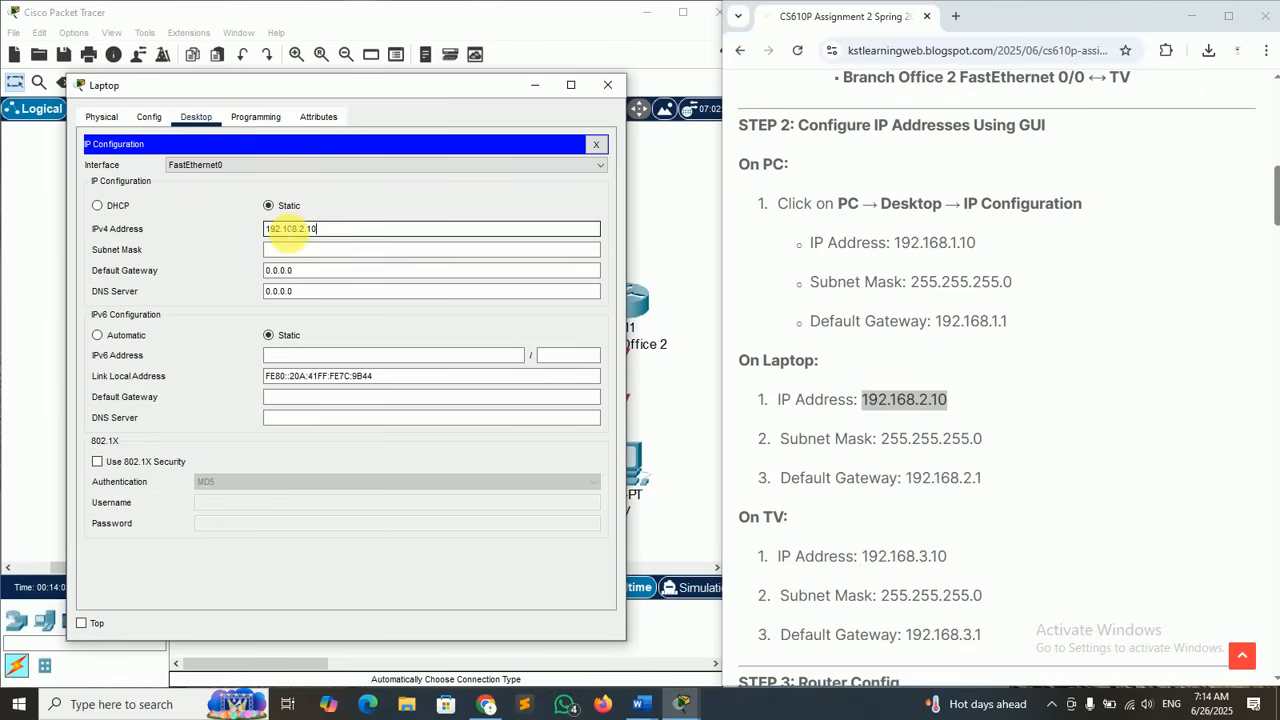
click(318, 250)
- Set the Laptop's default gateway to 192.168.2.1, copied from the guide, and close its configuration window
click(313, 271)
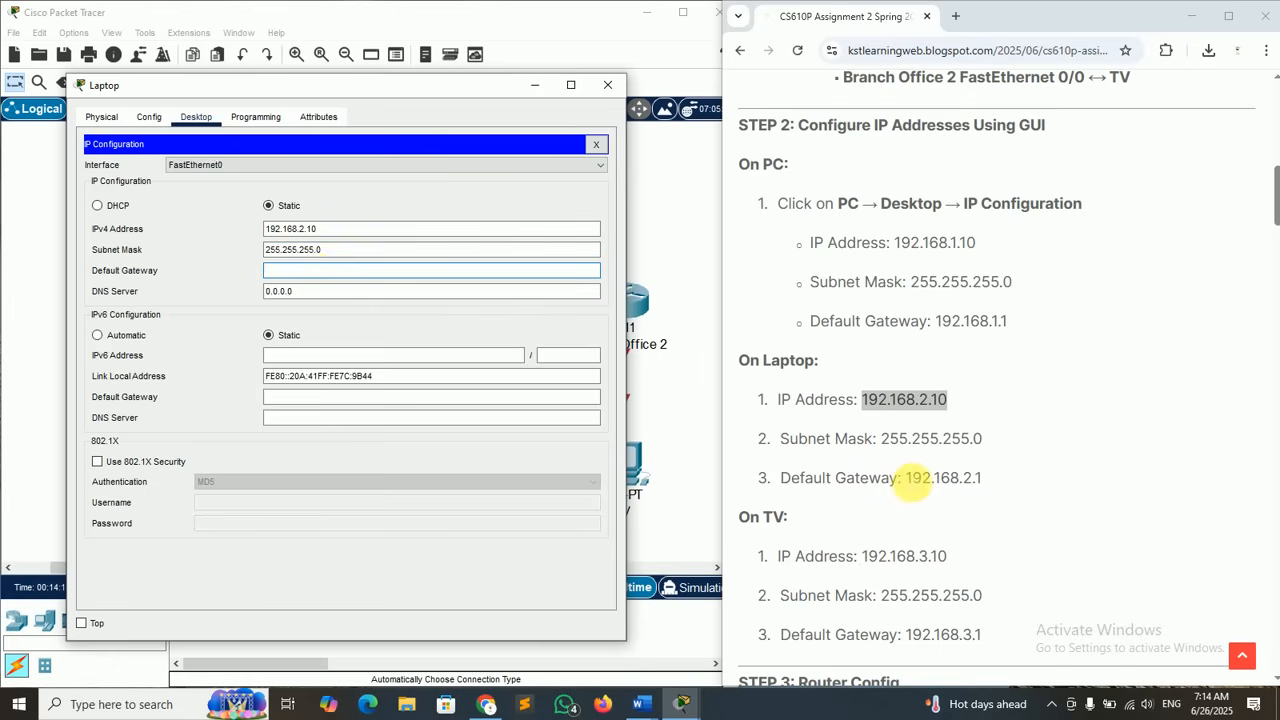
drag(906, 478, 985, 481)
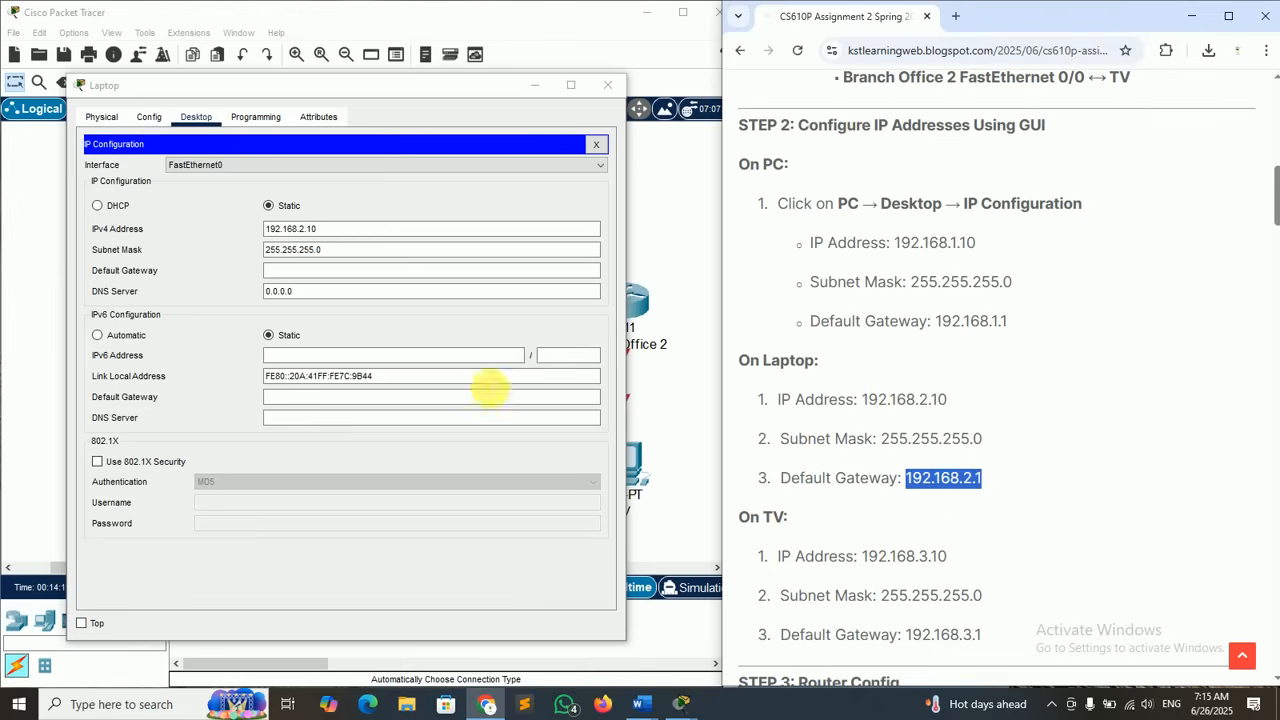
click(300, 271)
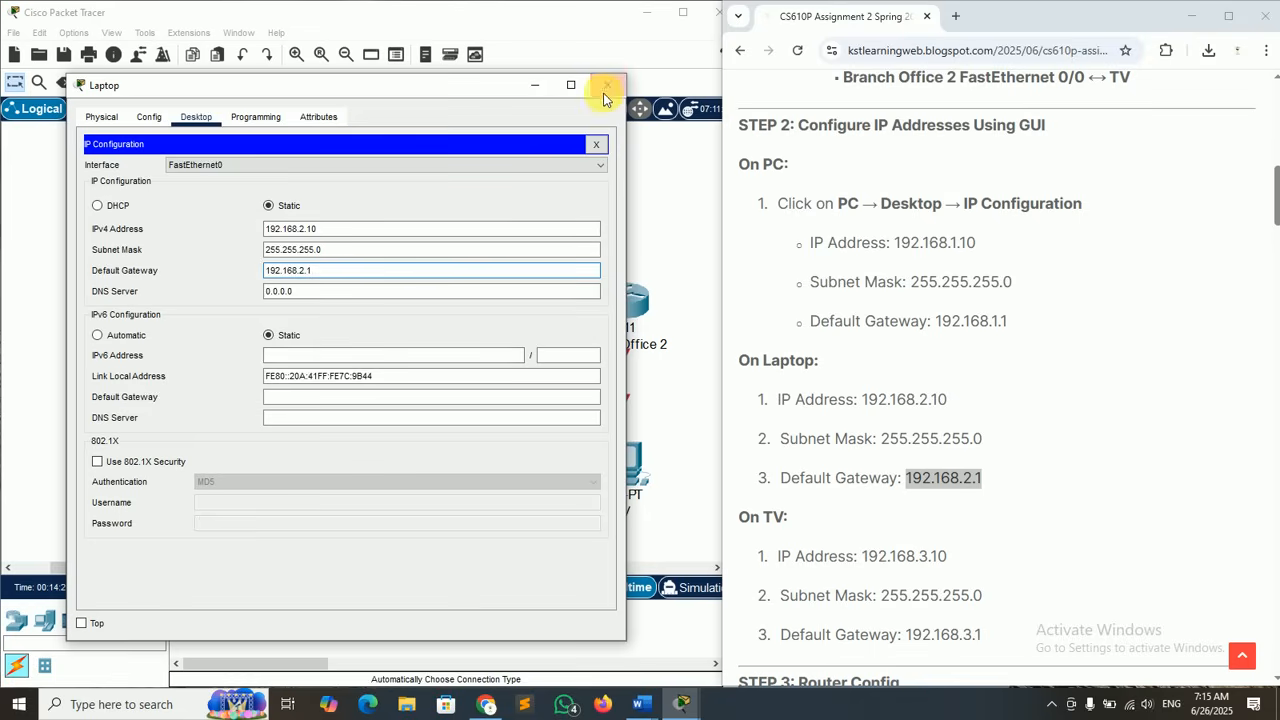
click(603, 88)
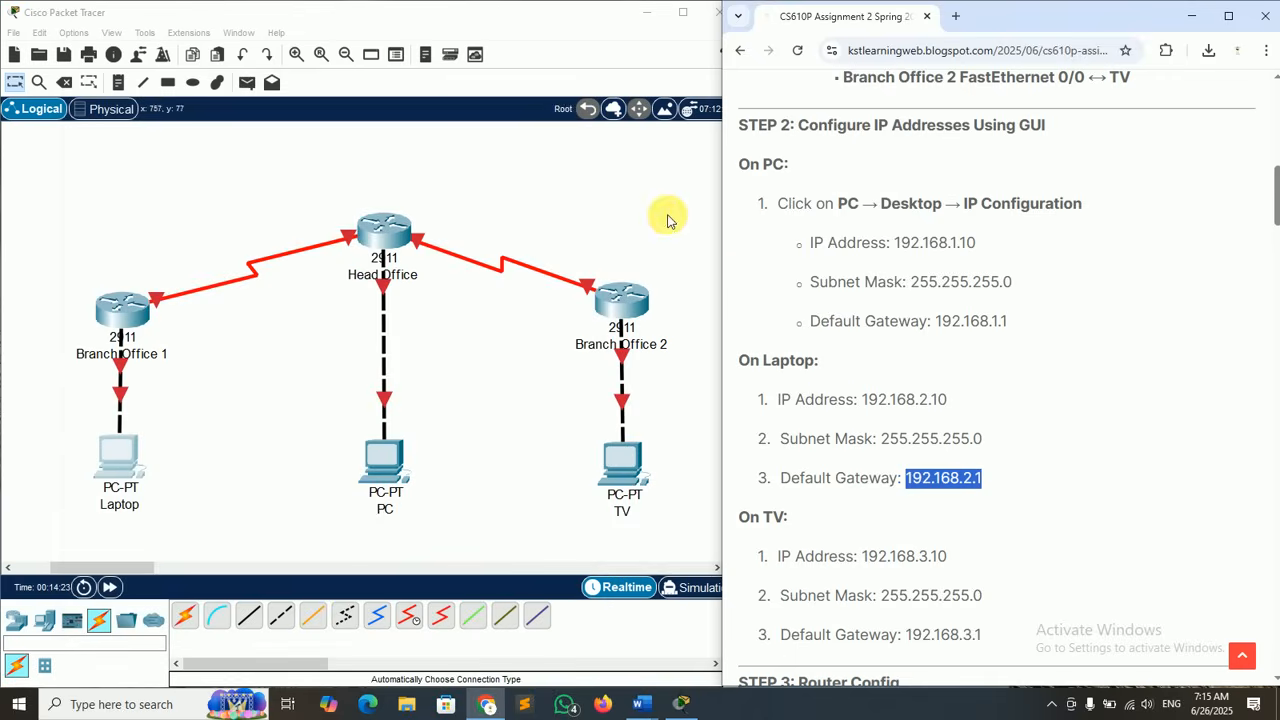
- Set the TV's static IPv4 address to 192.168.3.10 with subnet mask 255.255.255.0, following the guide
click(880, 438)
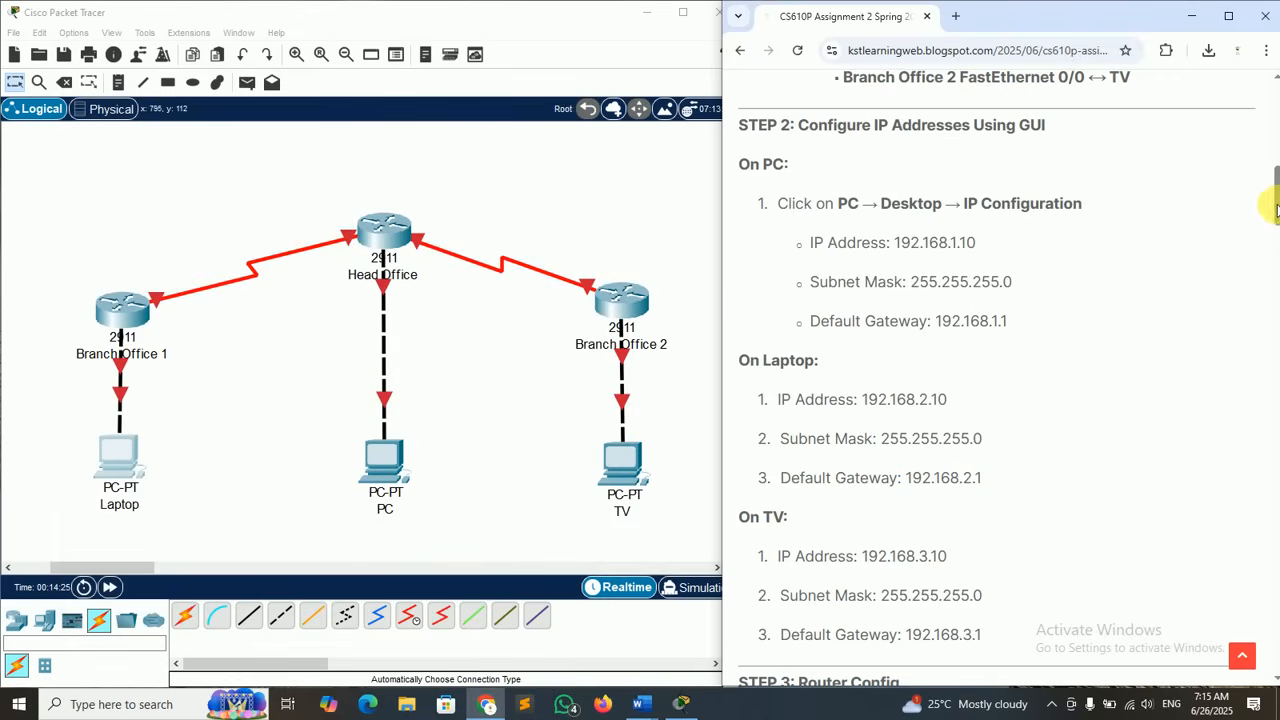
drag(1276, 208, 1275, 248)
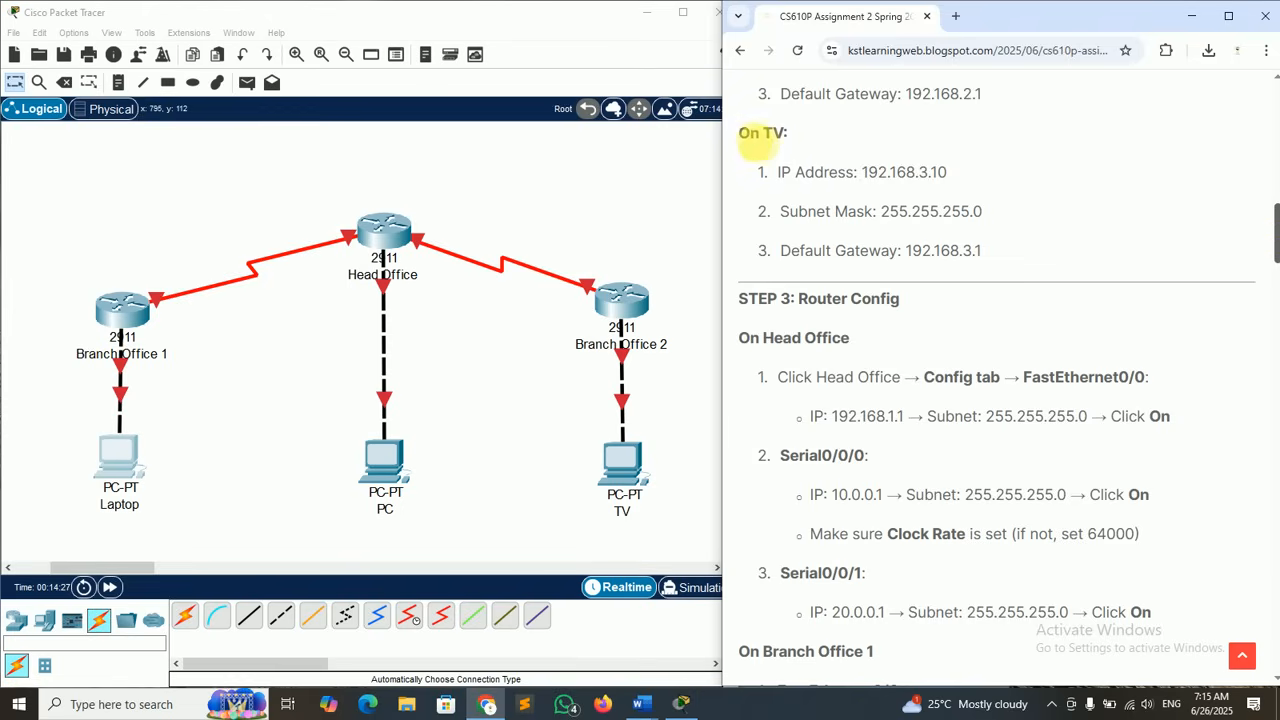
triple_click(760, 140)
click(810, 165)
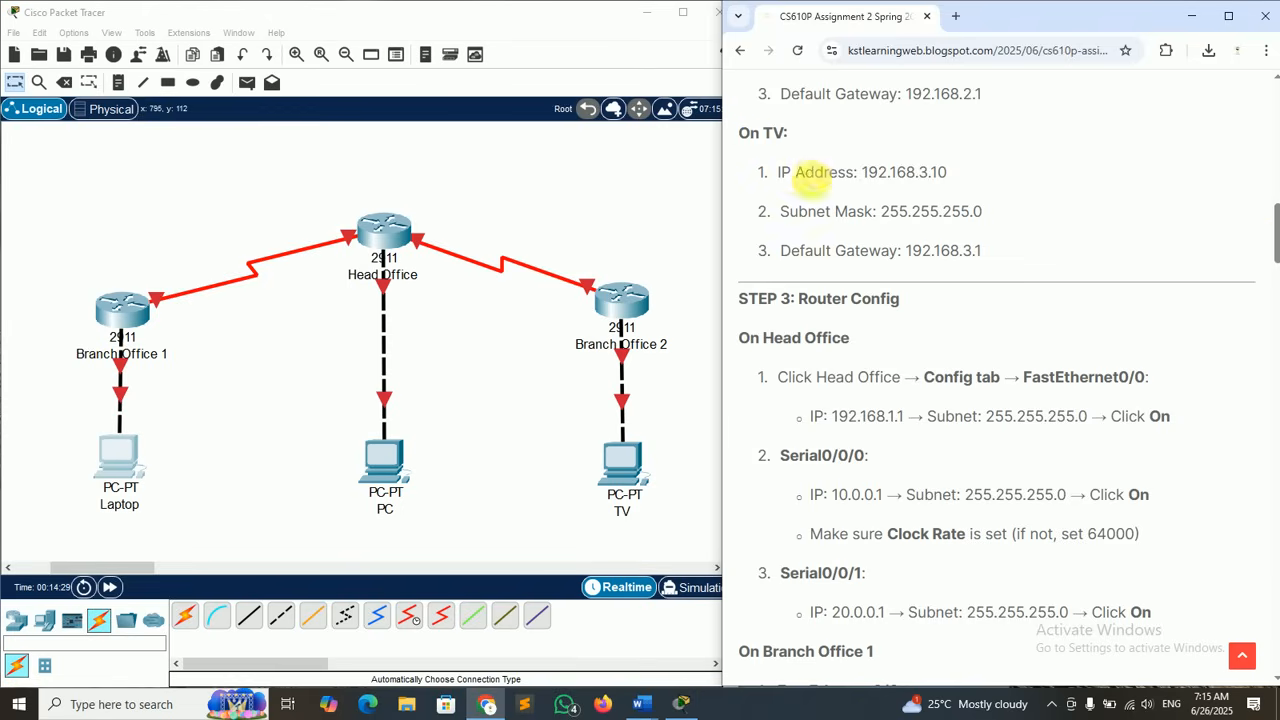
drag(783, 172, 980, 251)
click(980, 251)
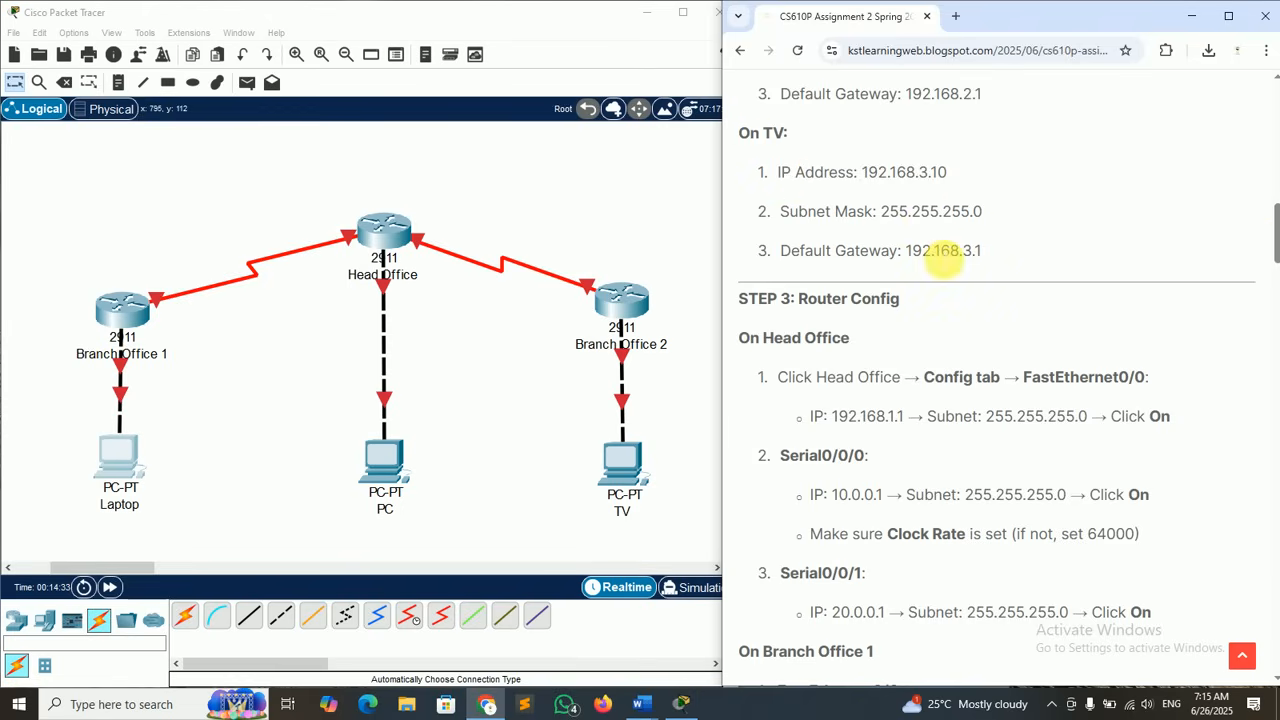
click(617, 463)
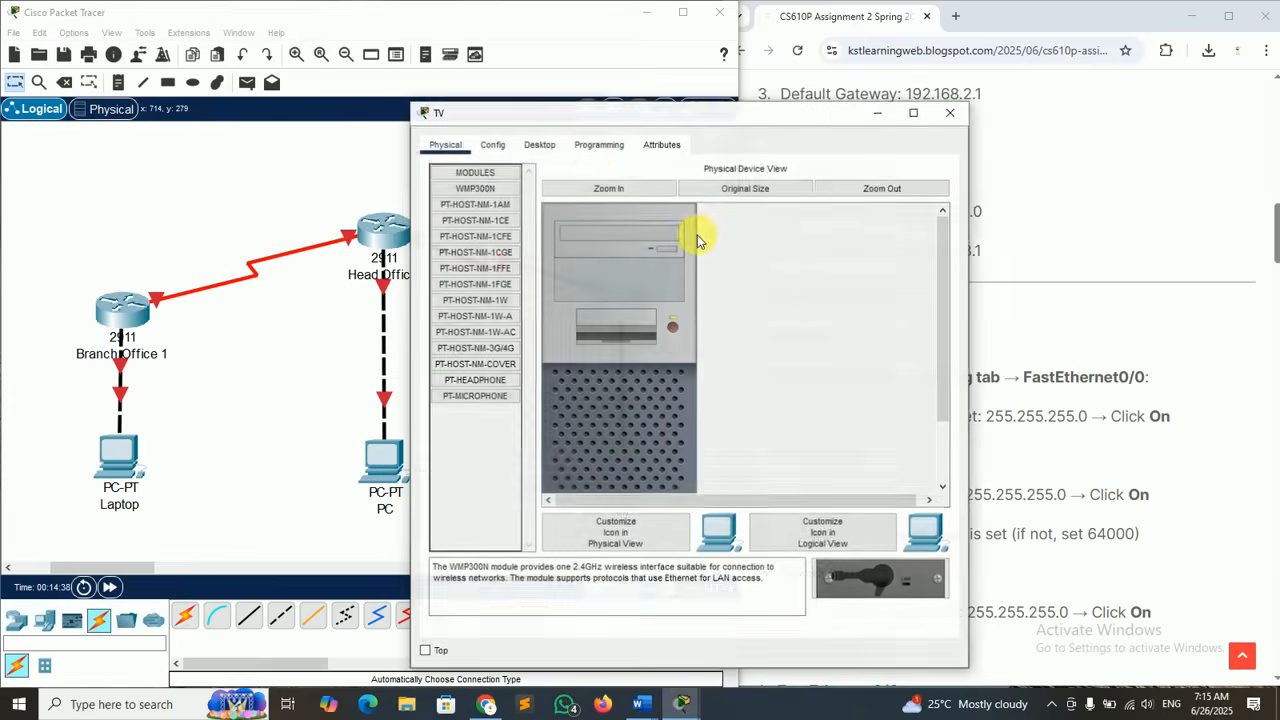
click(541, 147)
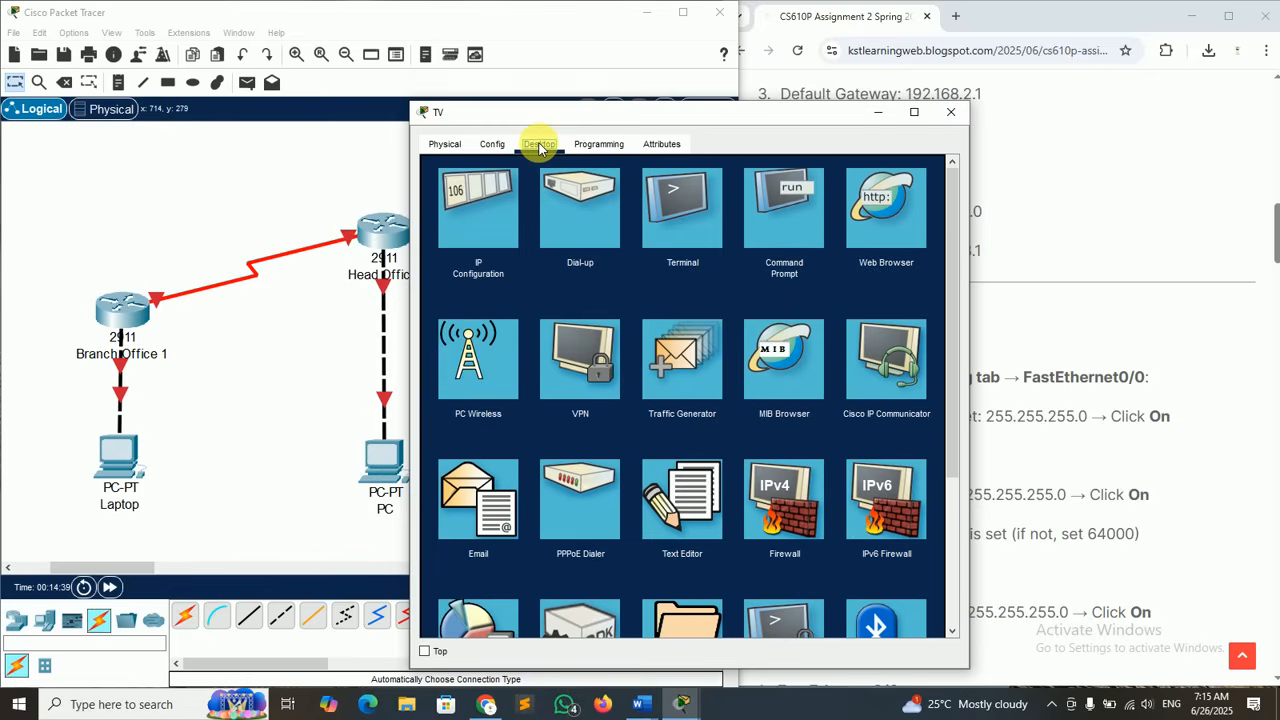
click(464, 191)
drag(616, 114, 309, 81)
drag(862, 172, 945, 178)
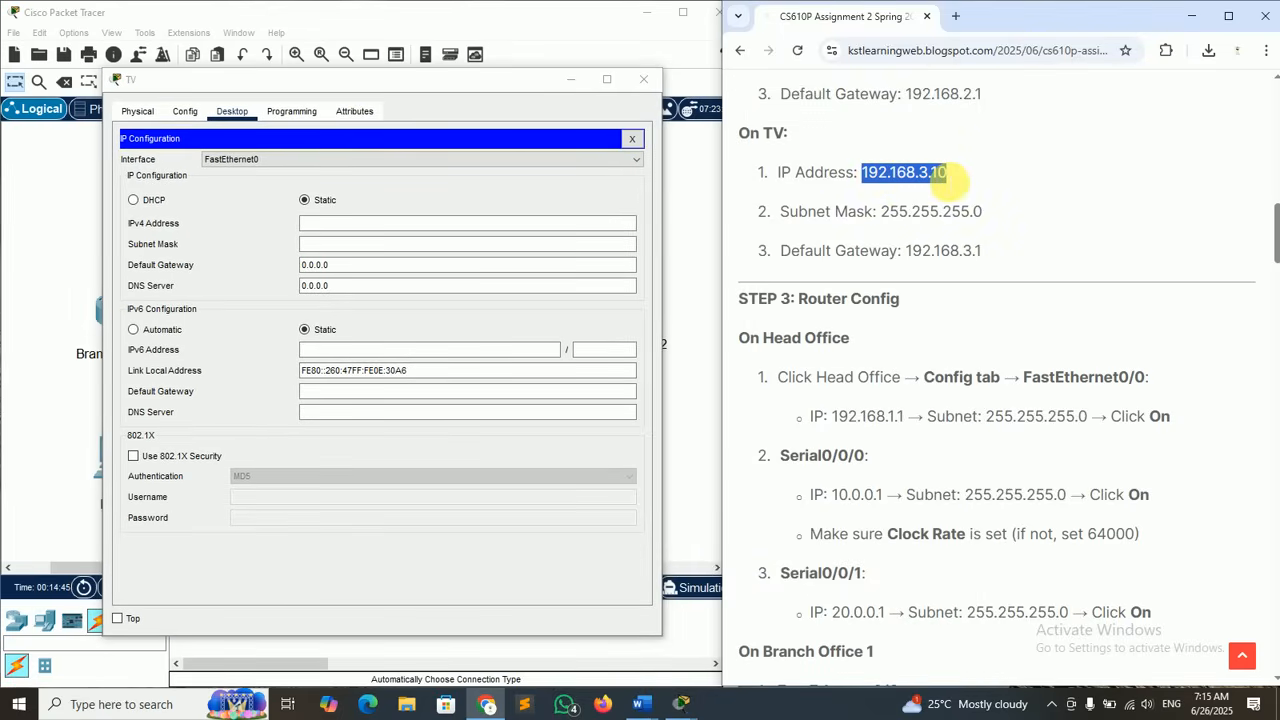
click(332, 228)
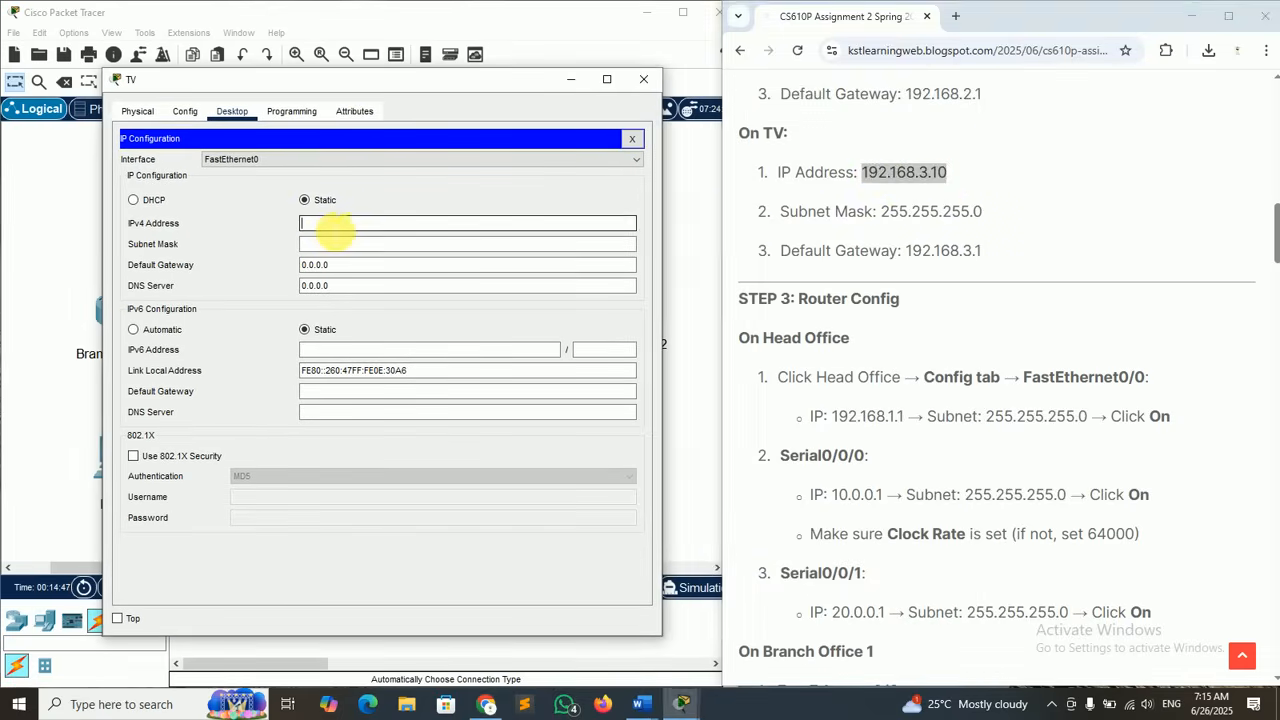
click(340, 244)
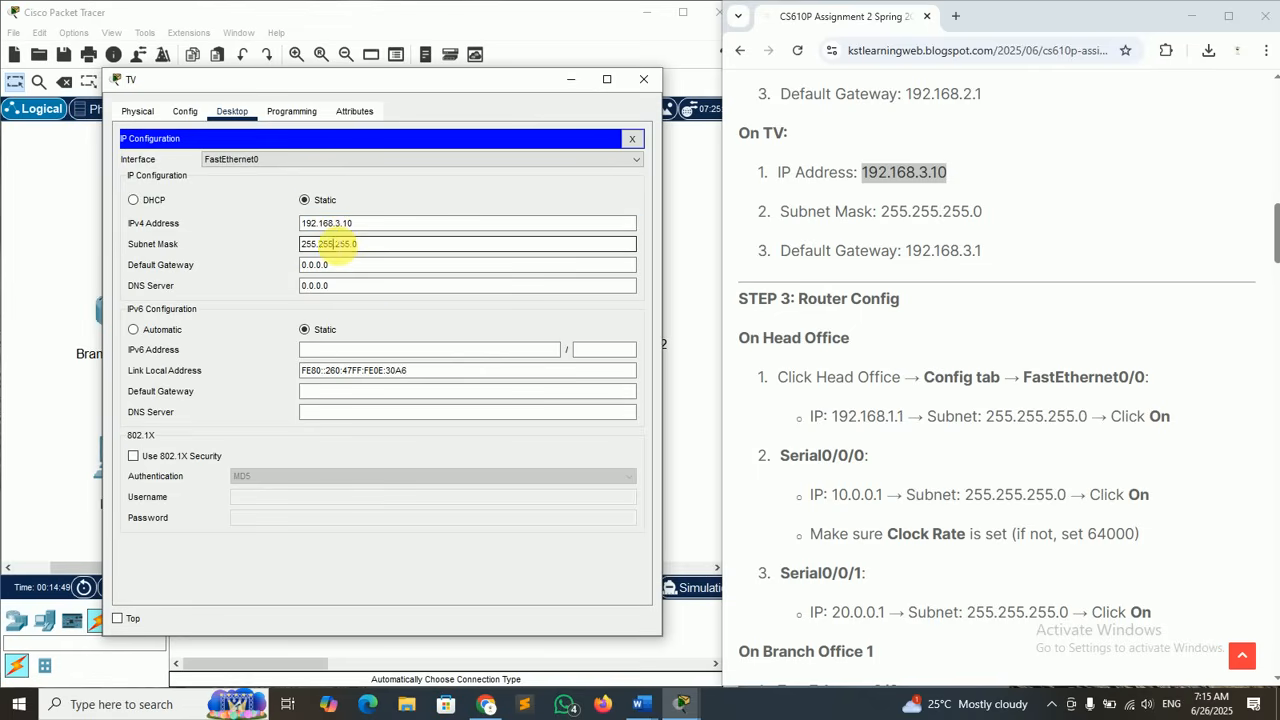
- Set the TV's default gateway to 192.168.3.1, copied from the guide, and close its configuration window
click(345, 265)
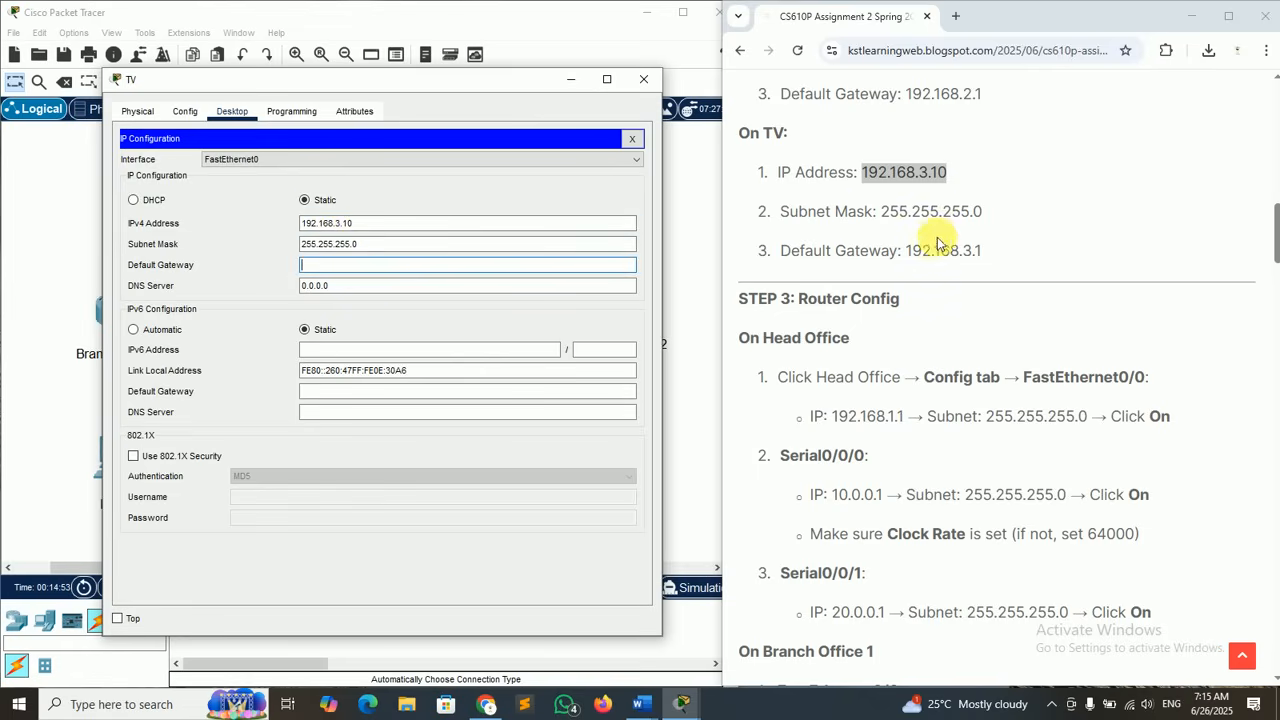
click(905, 250)
drag(905, 250, 985, 252)
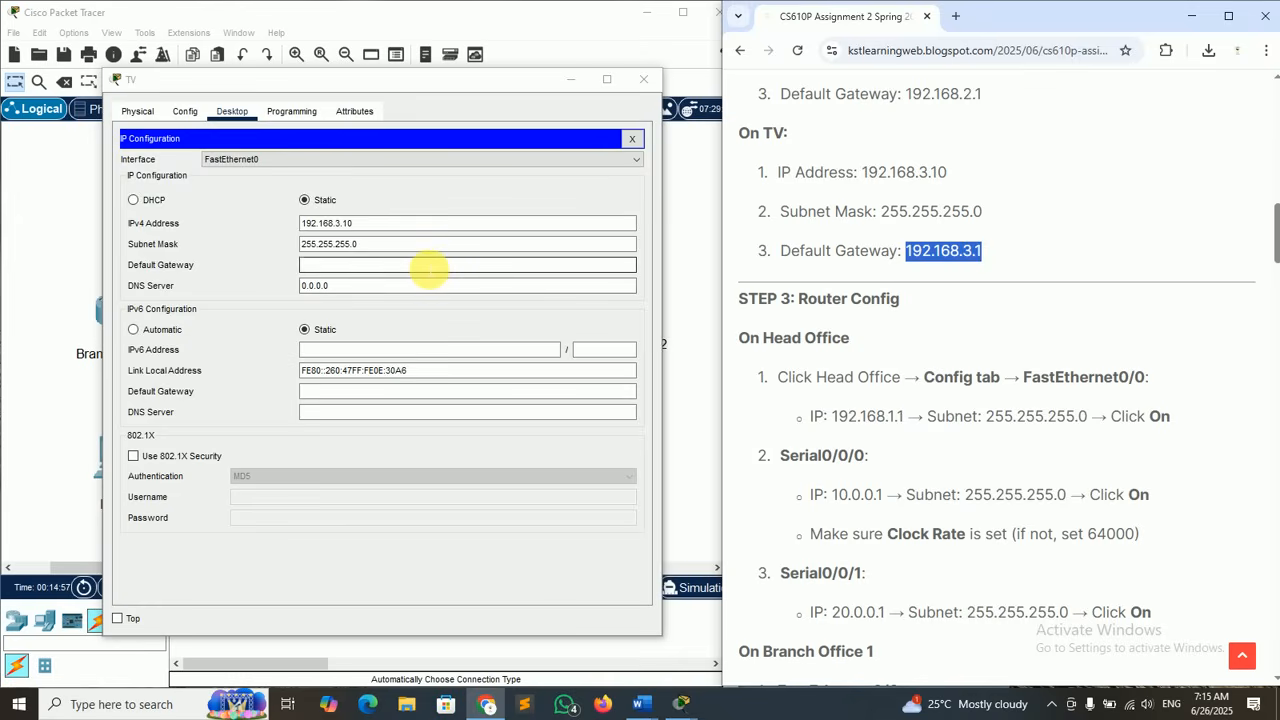
click(428, 266)
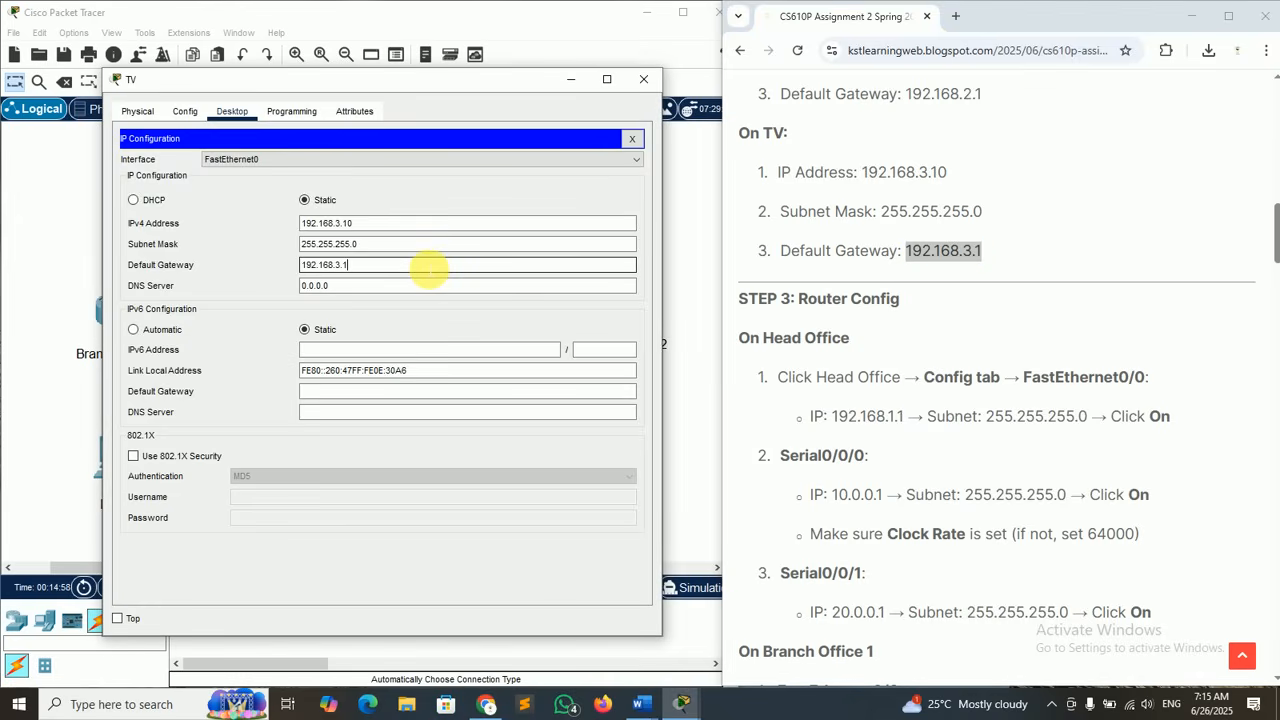
click(643, 79)
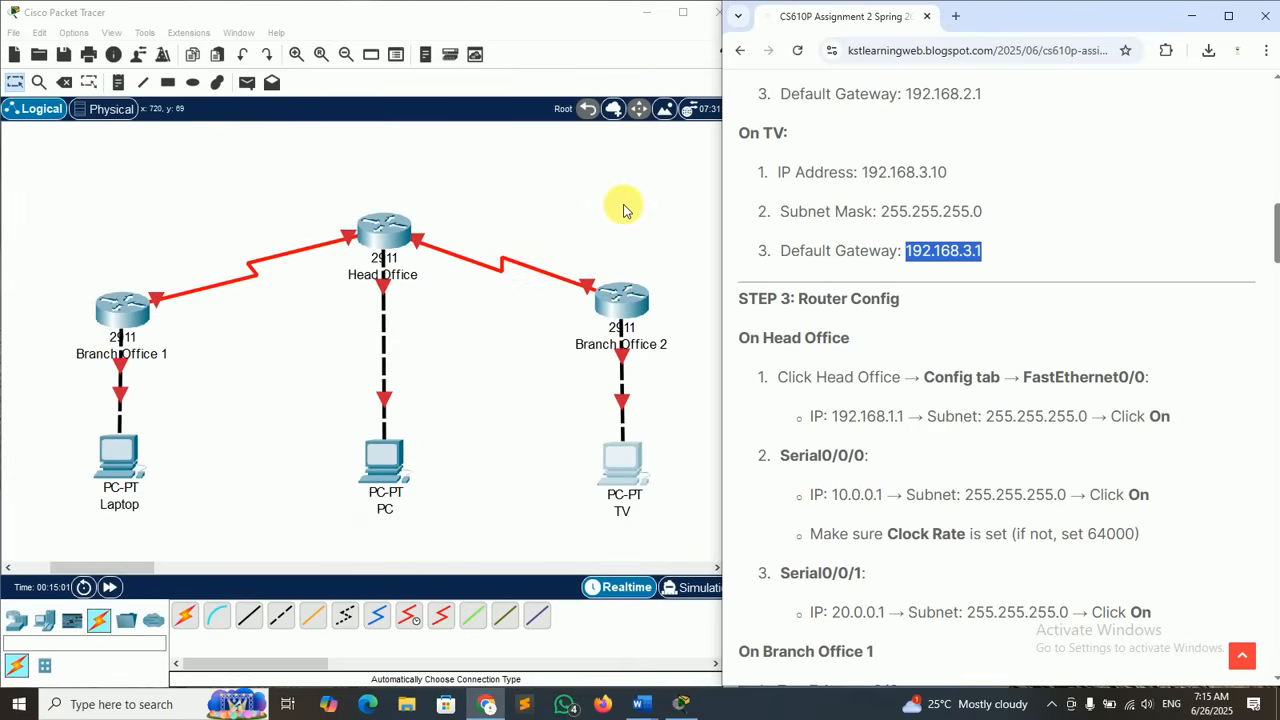
- Open the Head Office router's GigabitEthernet0/0 interface settings, following the guide's Step 3 router configuration
click(995, 251)
scroll(1275, 250, down, 1)
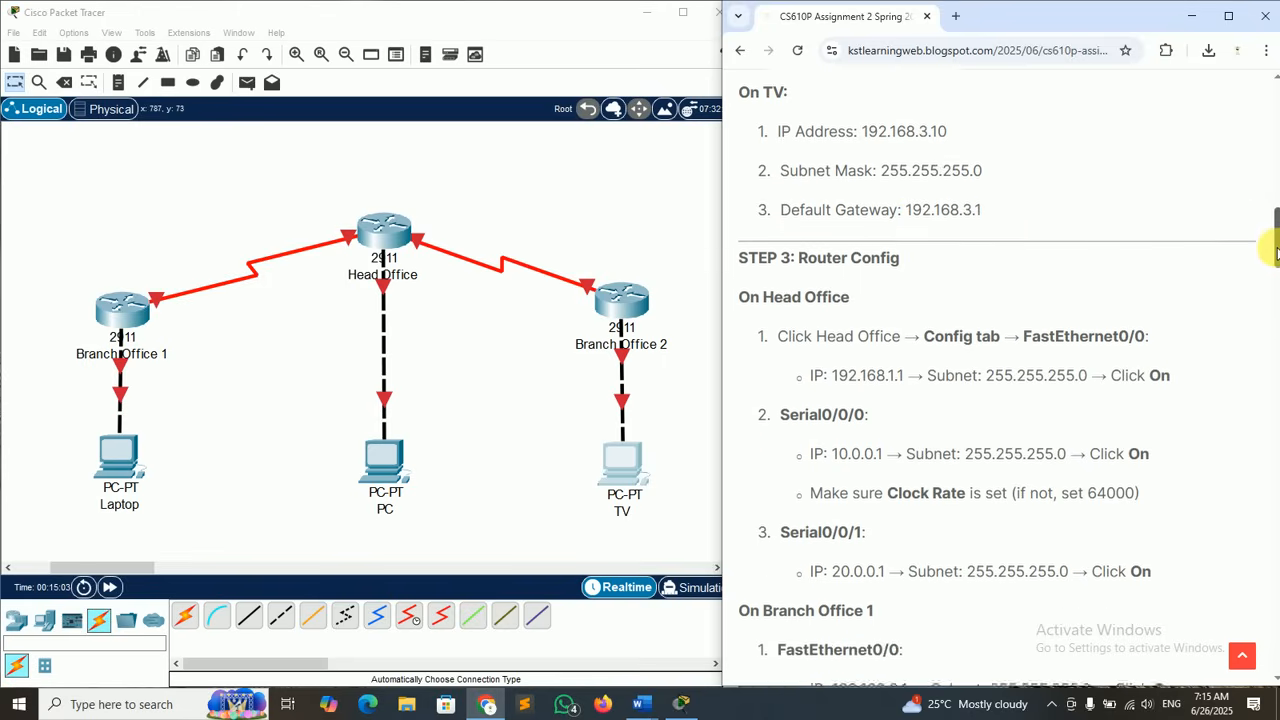
scroll(1275, 250, down, 1)
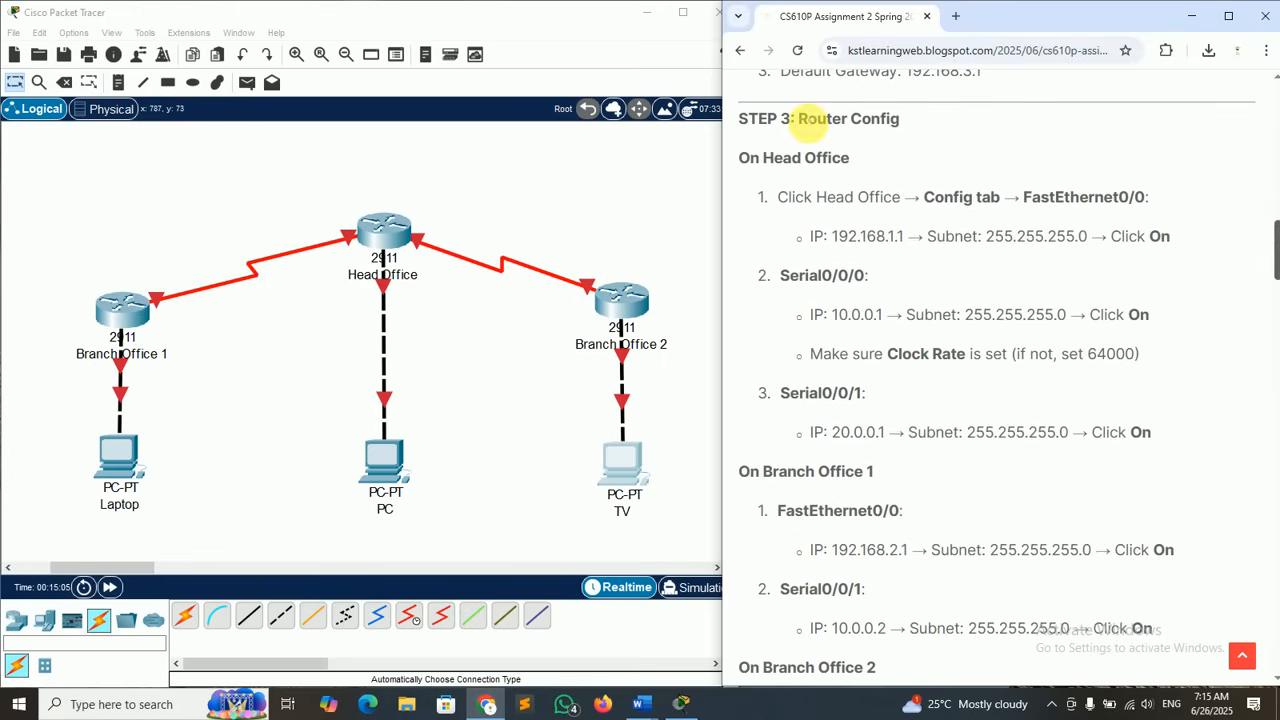
drag(800, 118, 908, 120)
click(908, 122)
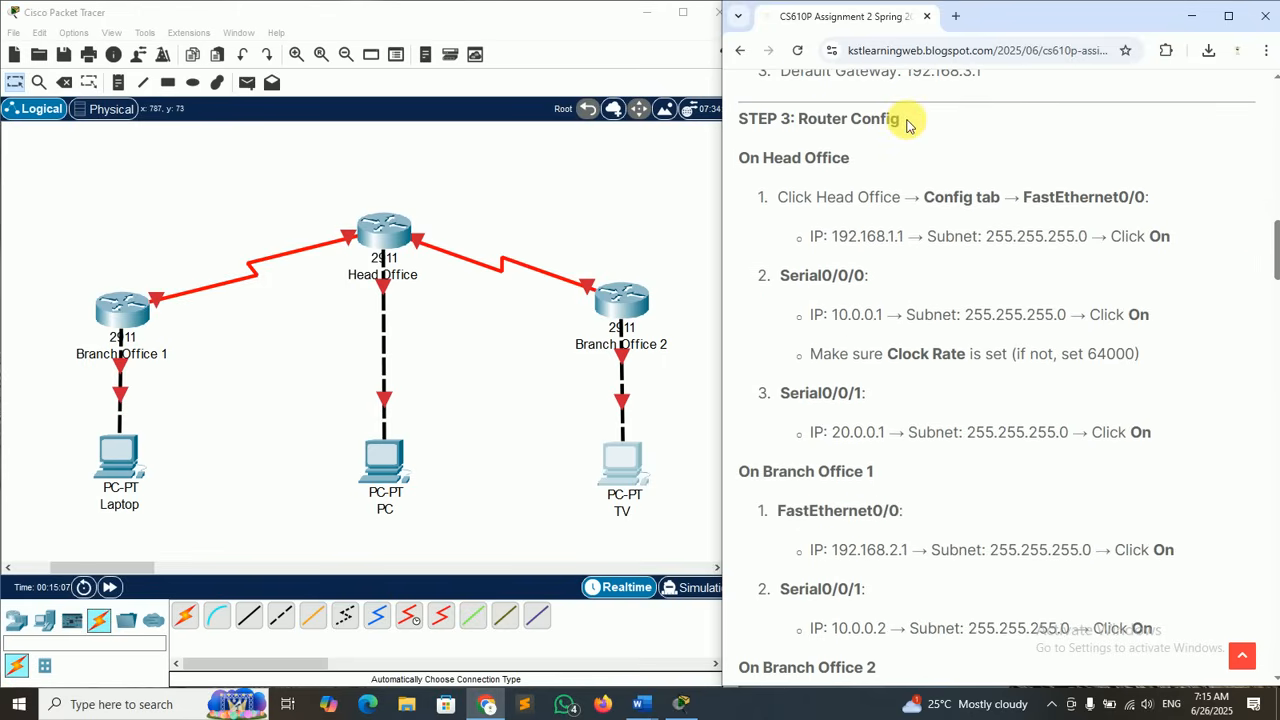
drag(748, 160, 857, 157)
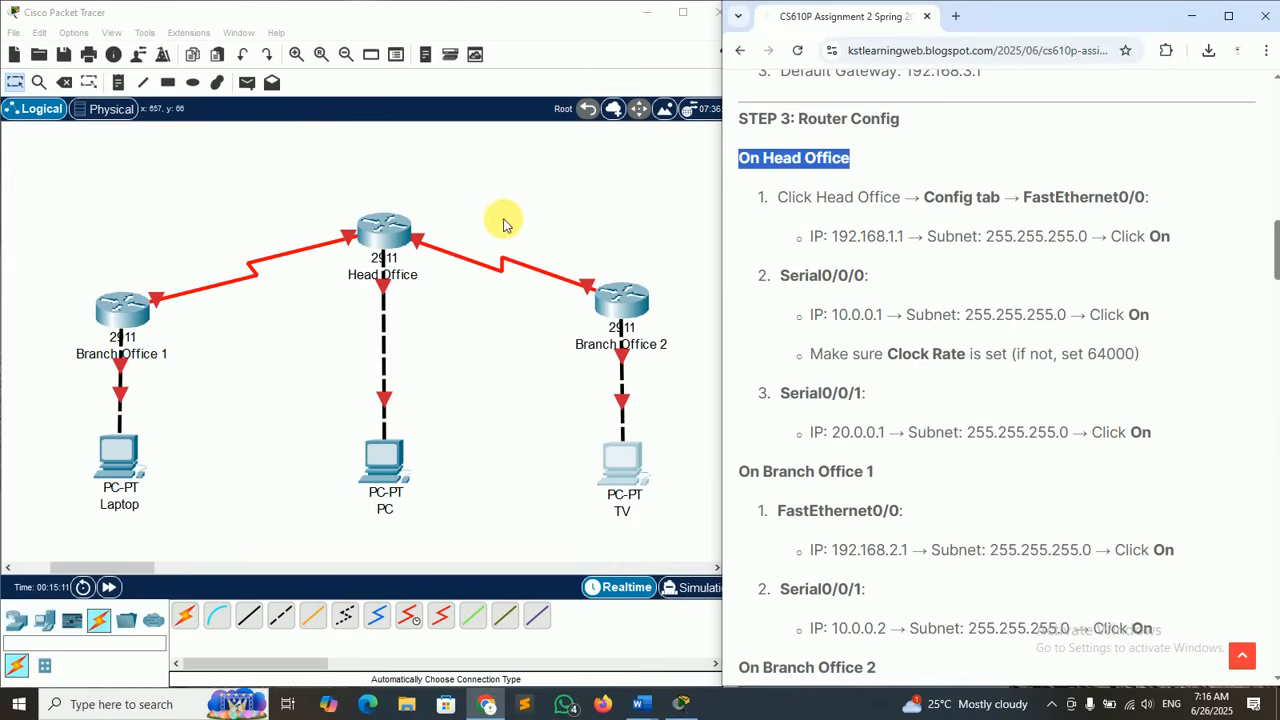
click(387, 229)
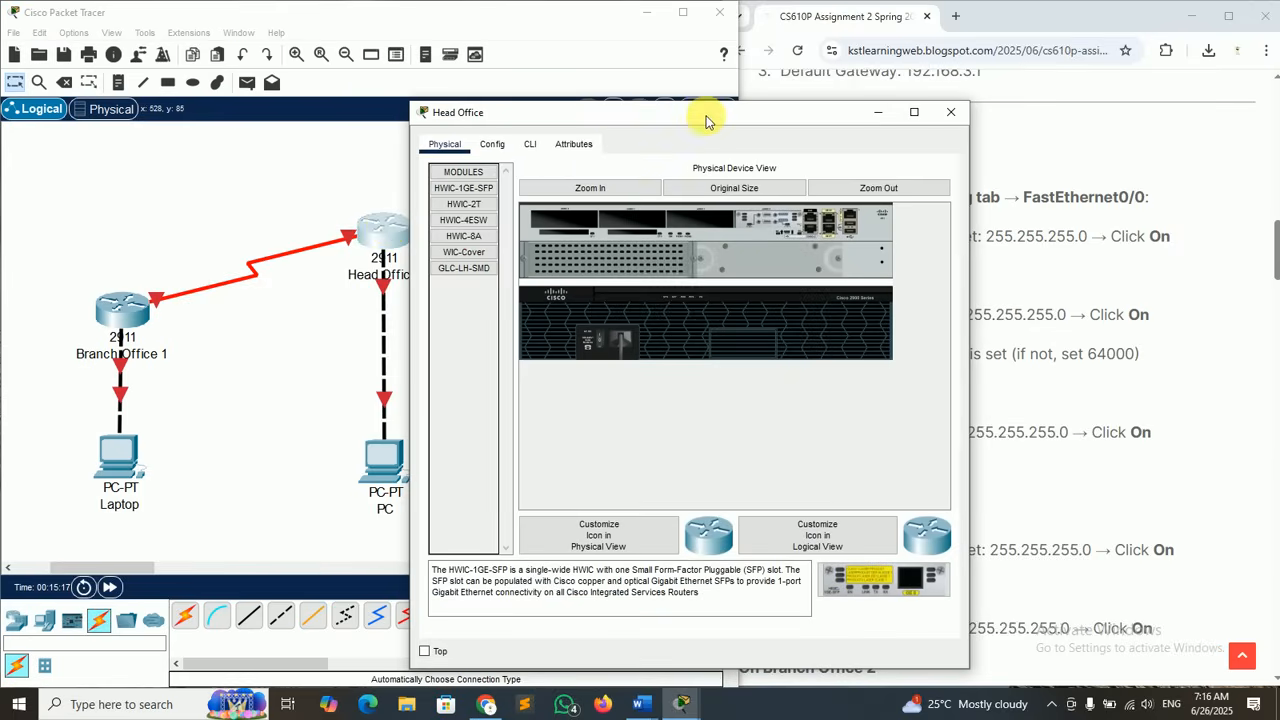
drag(706, 126, 442, 60)
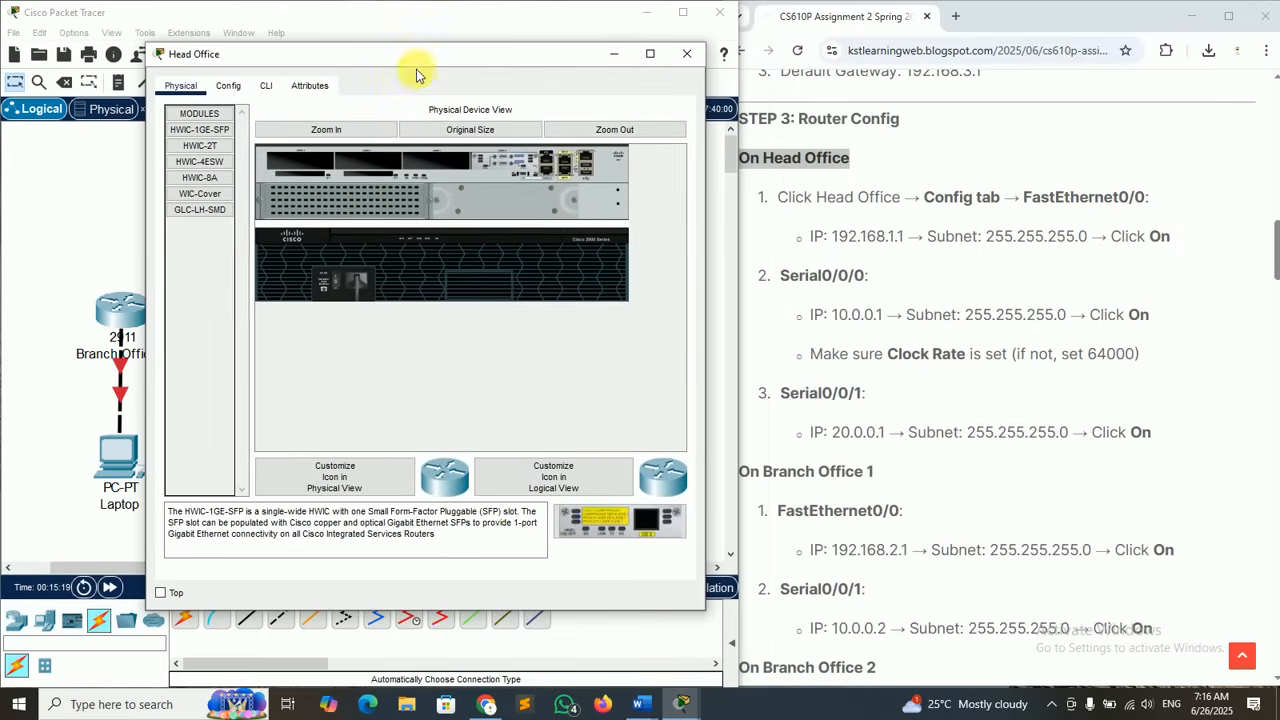
click(232, 88)
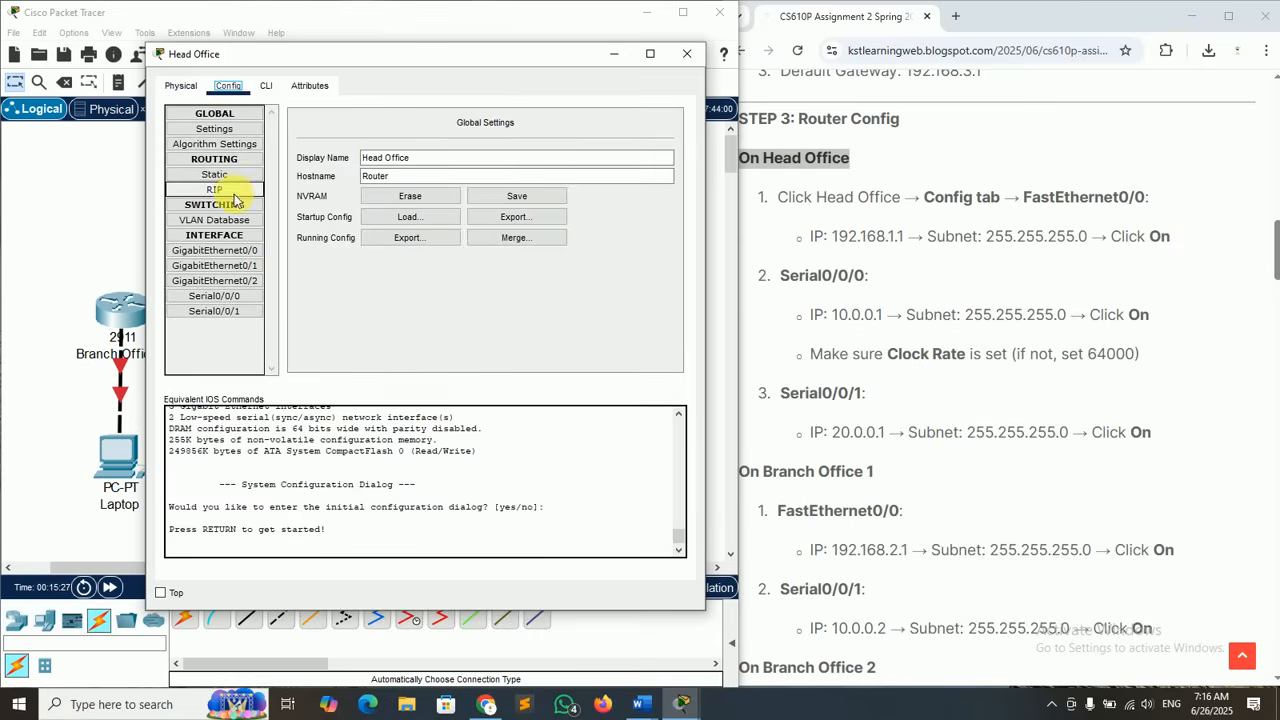
click(220, 252)
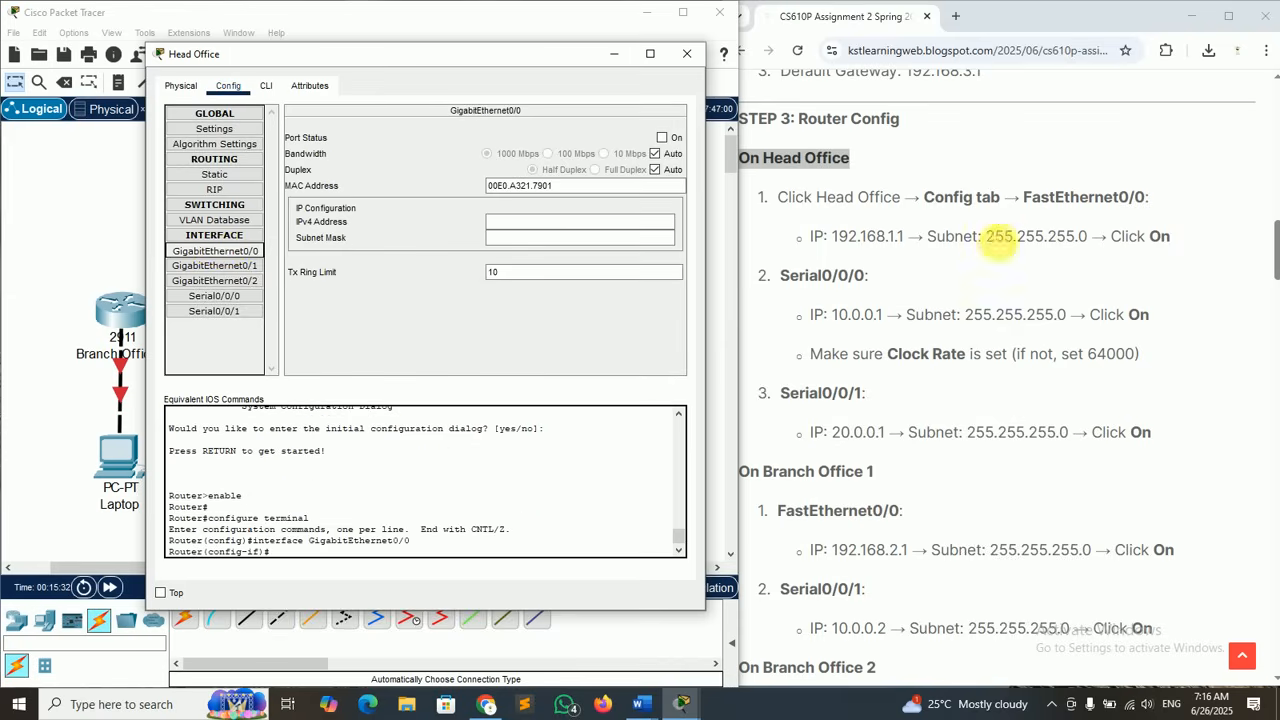
drag(1023, 197, 1150, 197)
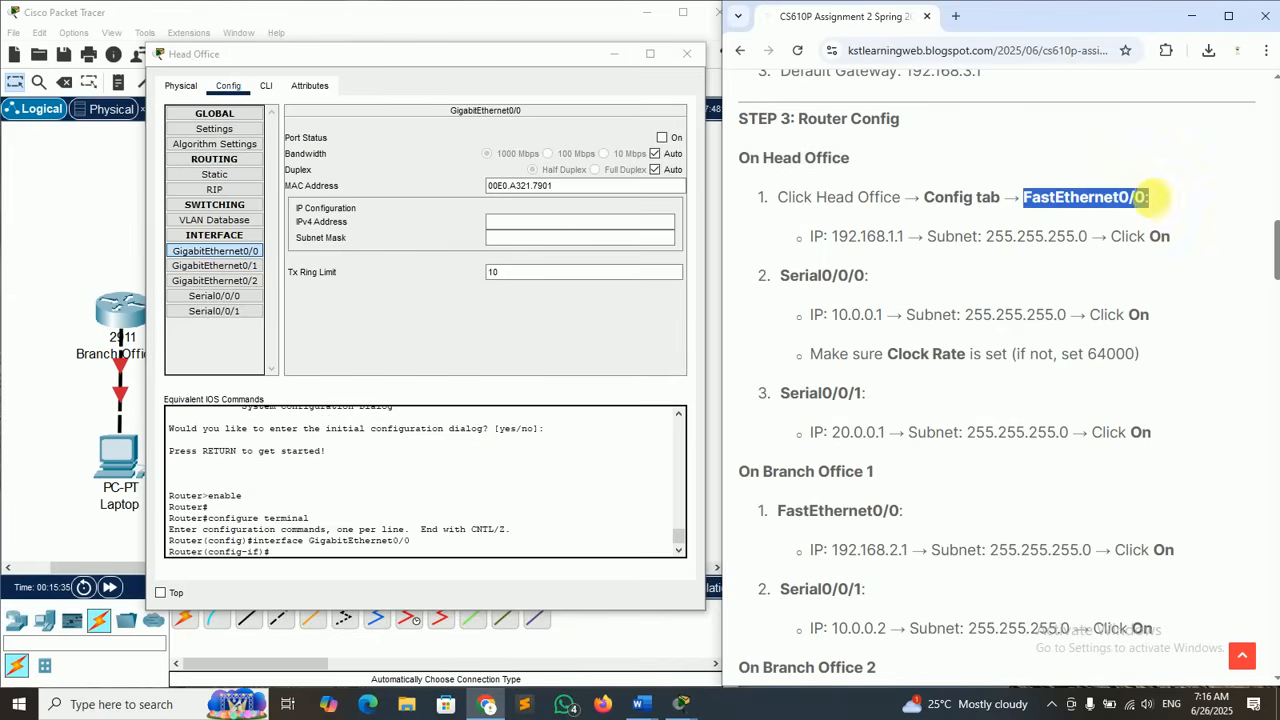
click(225, 254)
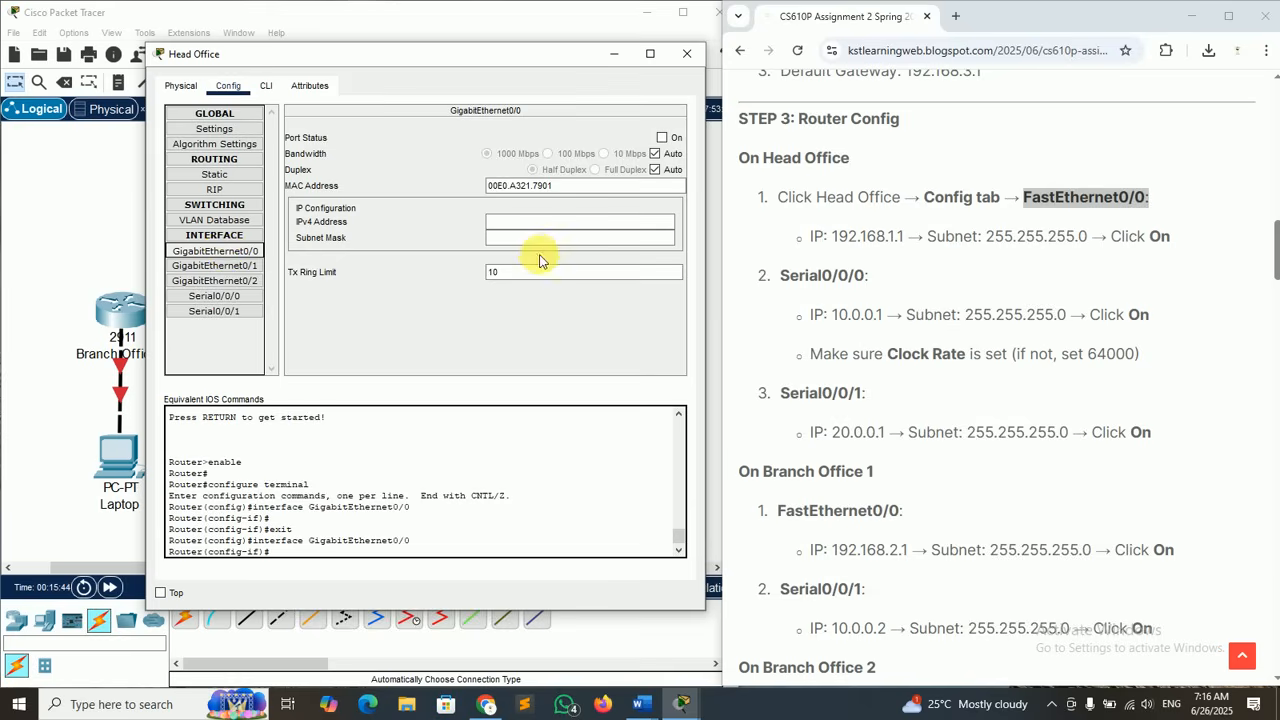
- Give Head Office's GigabitEthernet0/0 the address 192.168.1.1 with subnet mask 255.255.255.0 and turn the port on
drag(832, 236, 905, 242)
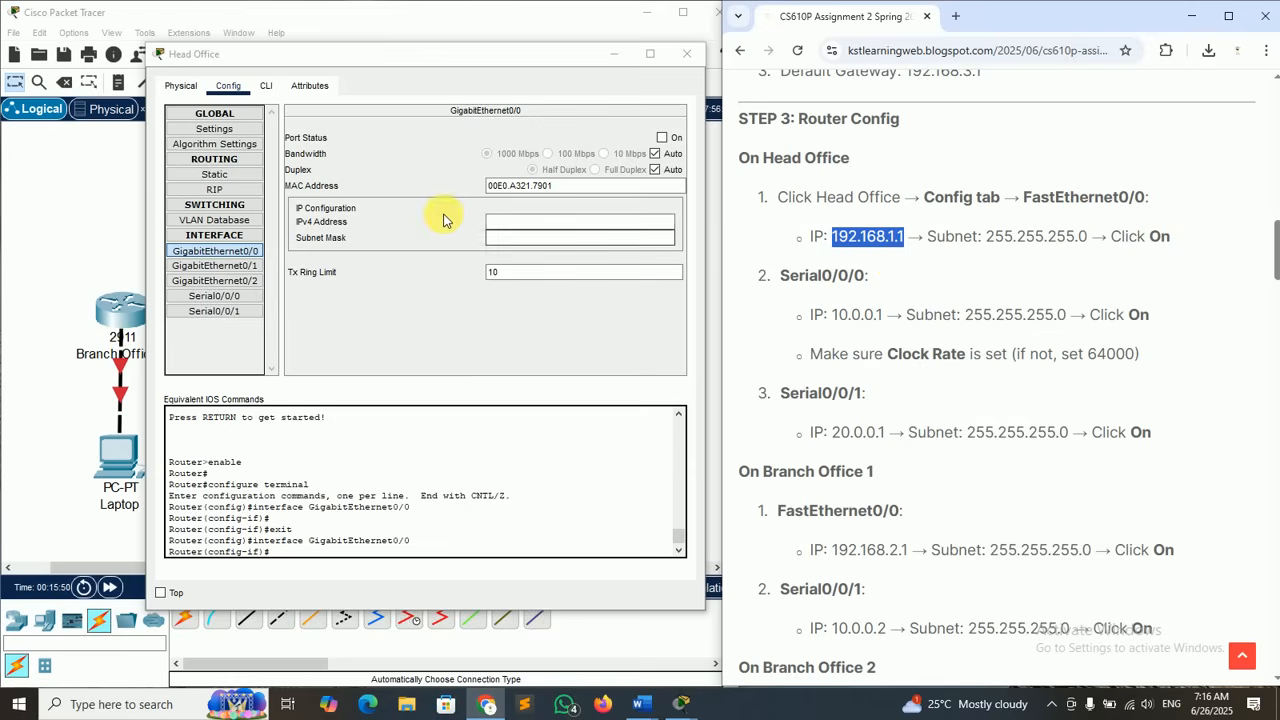
click(502, 222)
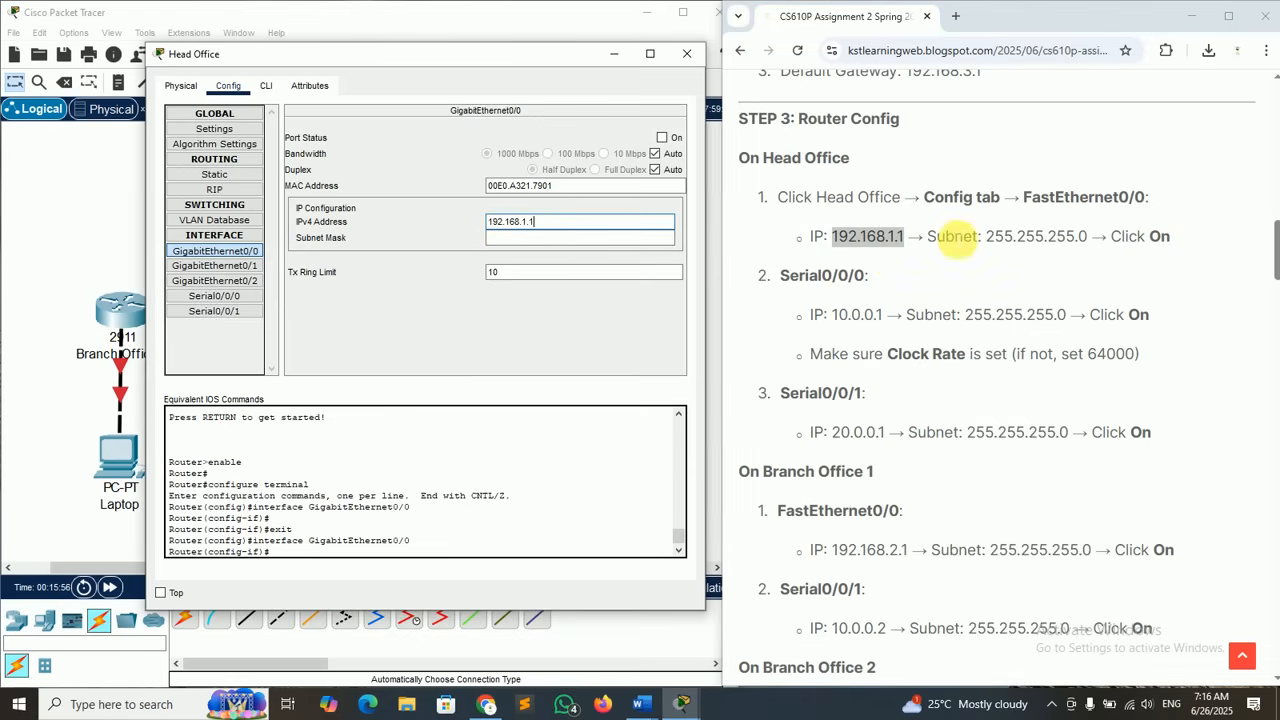
drag(988, 238, 1087, 243)
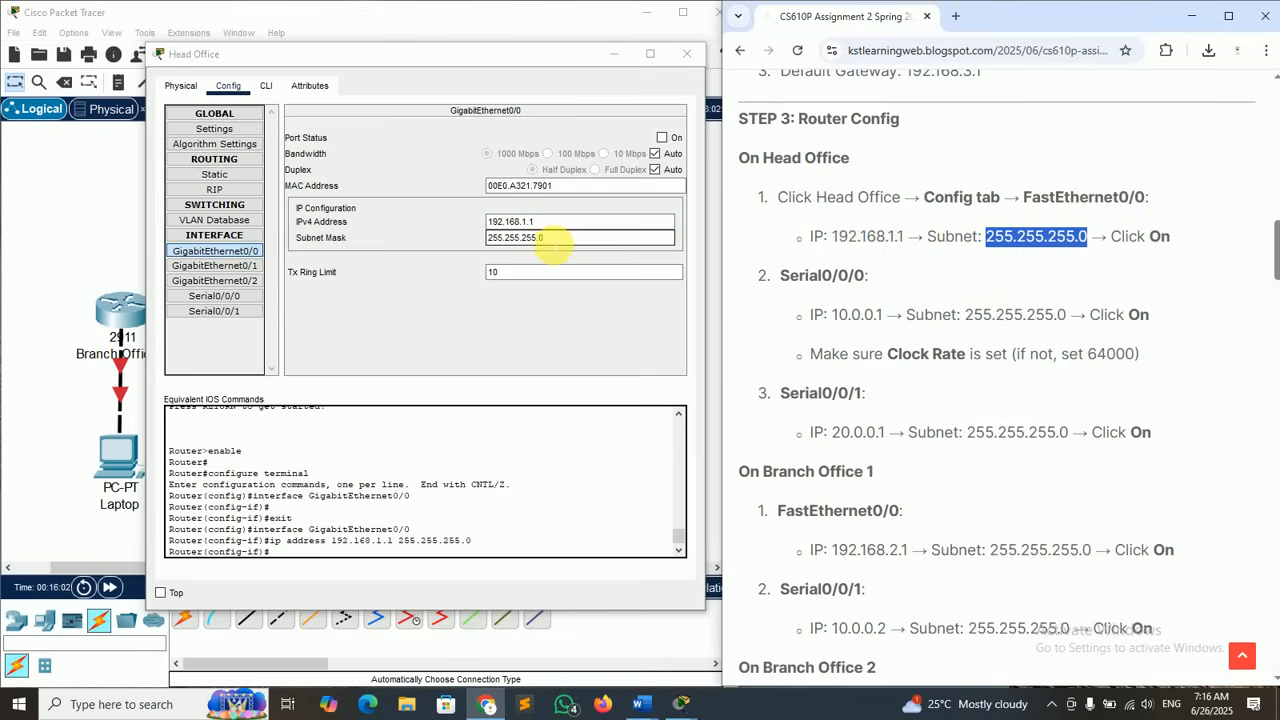
click(561, 241)
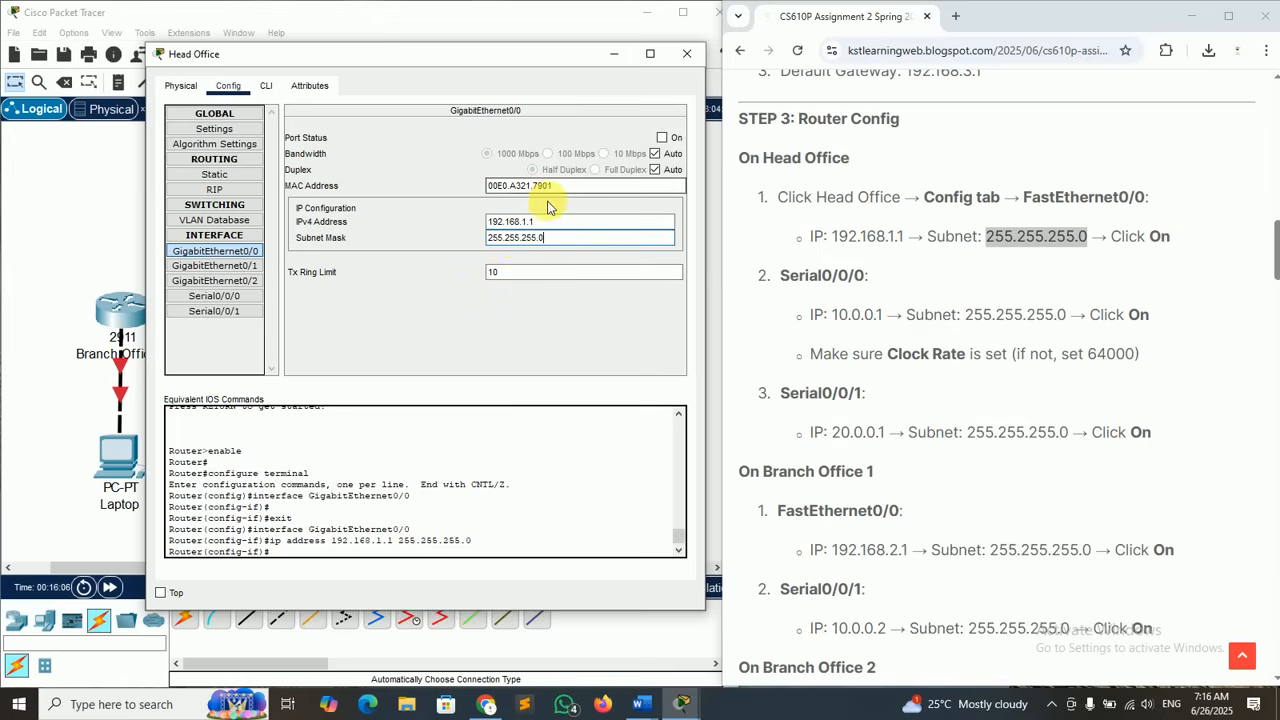
click(661, 138)
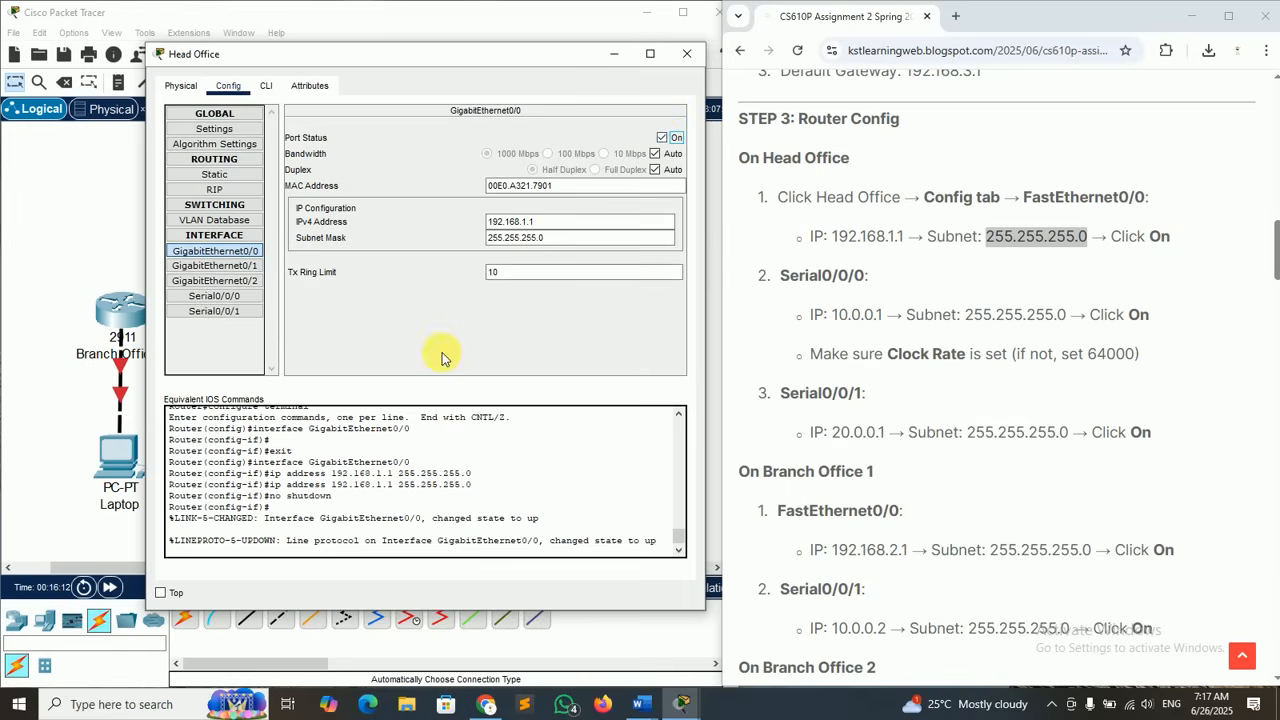
- Set Head Office's Serial0/0/0 IPv4 address to 10.0.0.1 with subnet mask 255.255.255.0, as given in the guide
click(914, 266)
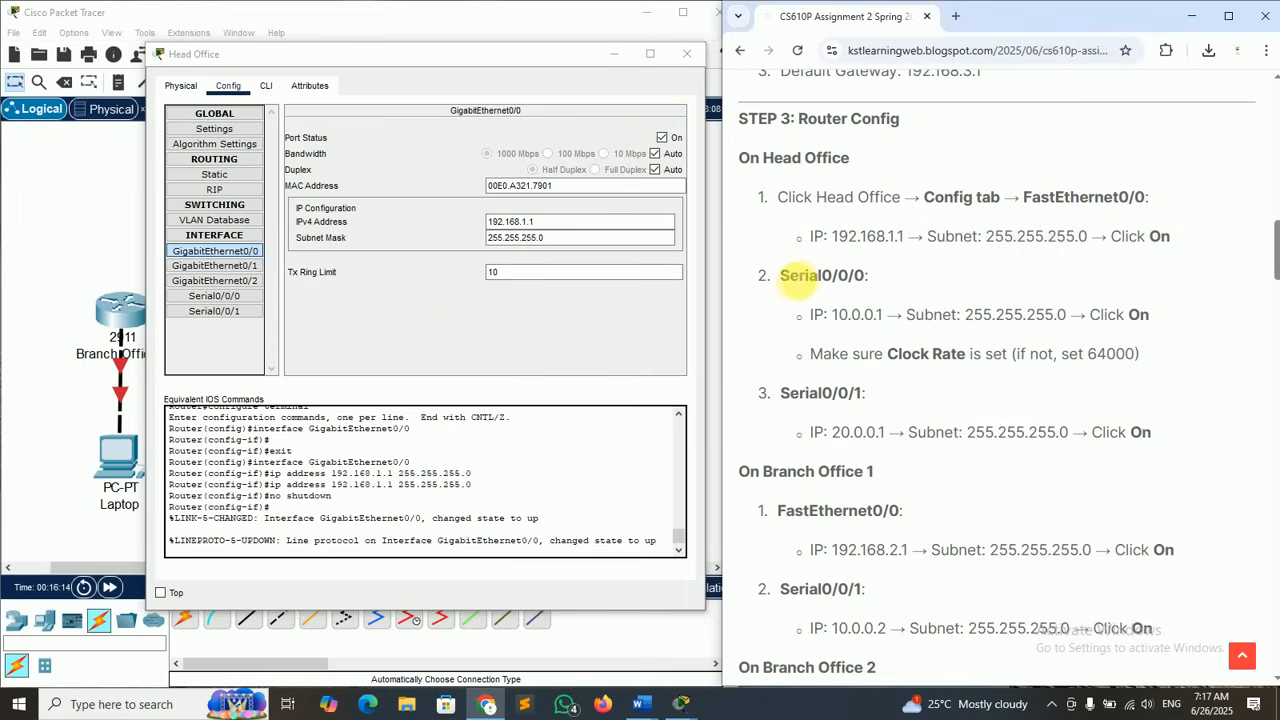
drag(782, 278, 872, 279)
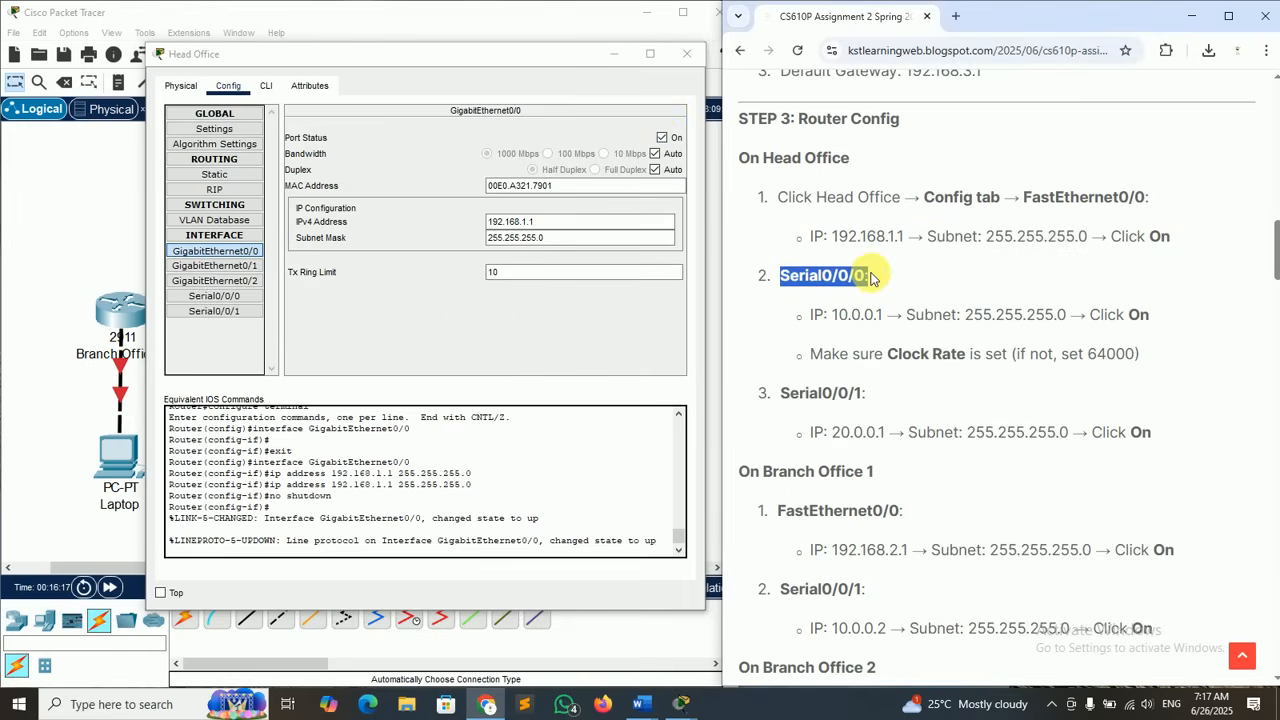
click(228, 298)
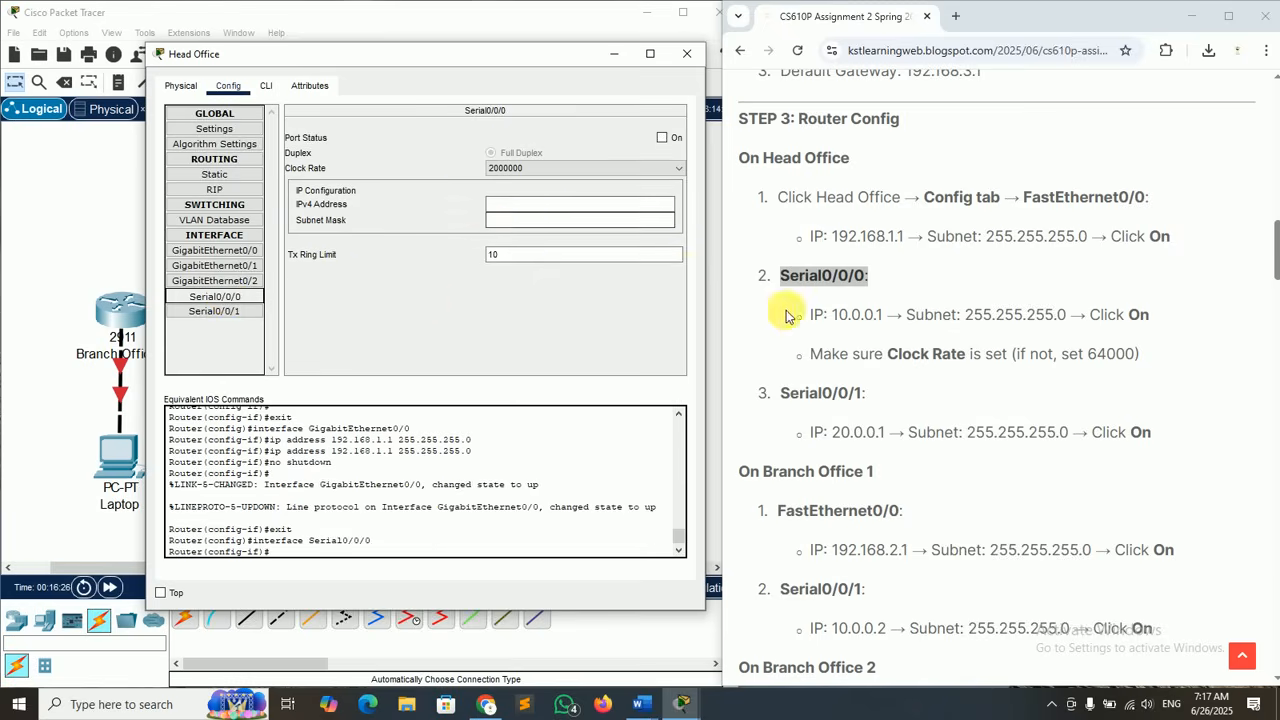
click(830, 292)
drag(832, 316, 886, 316)
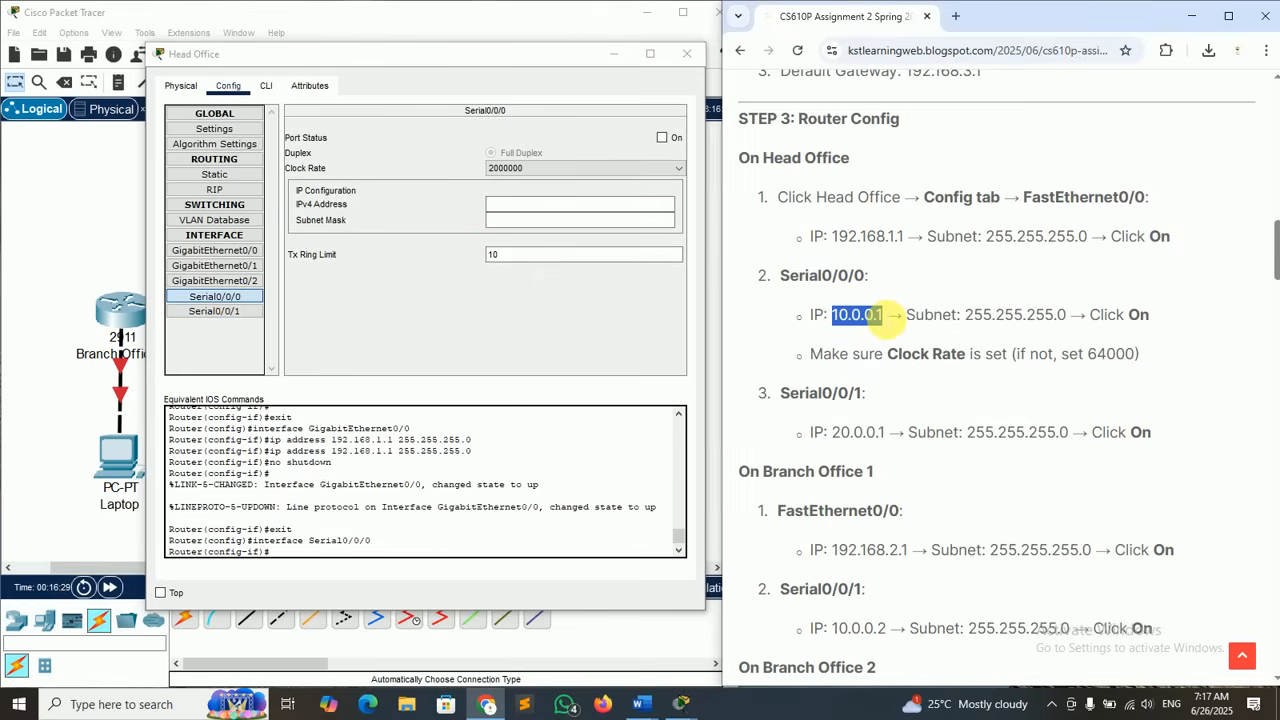
click(553, 207)
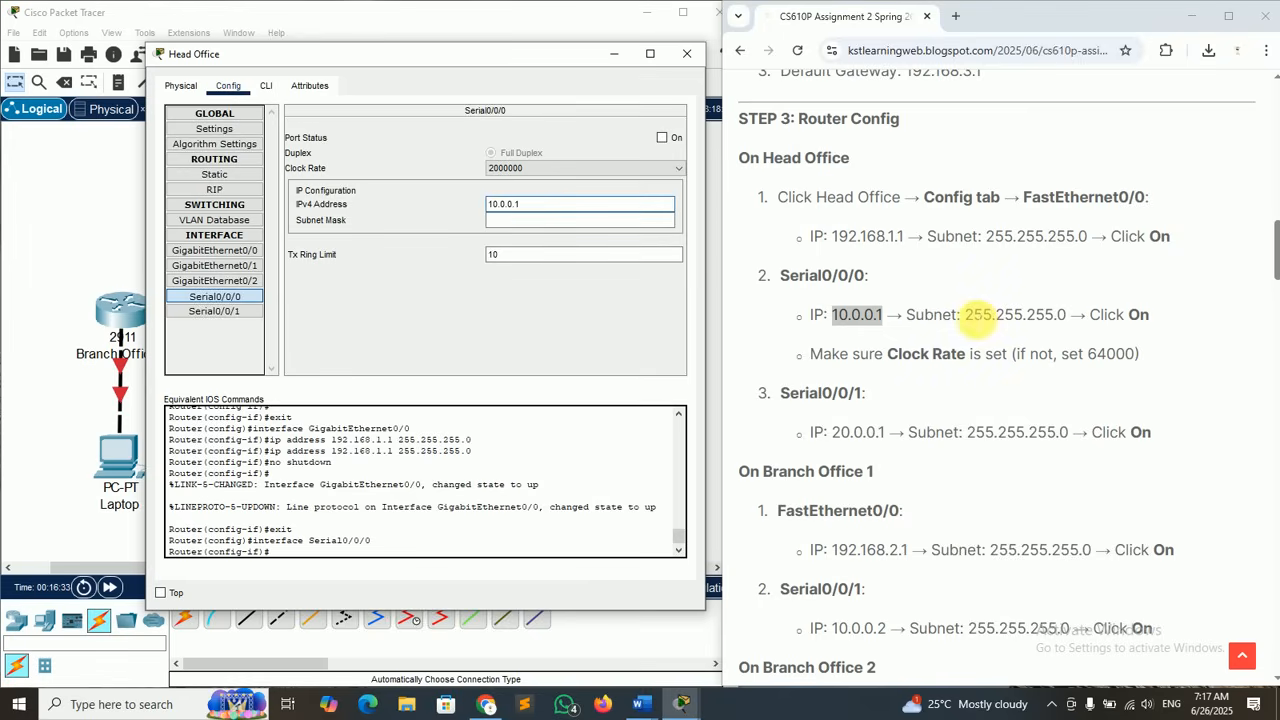
drag(966, 316, 1067, 314)
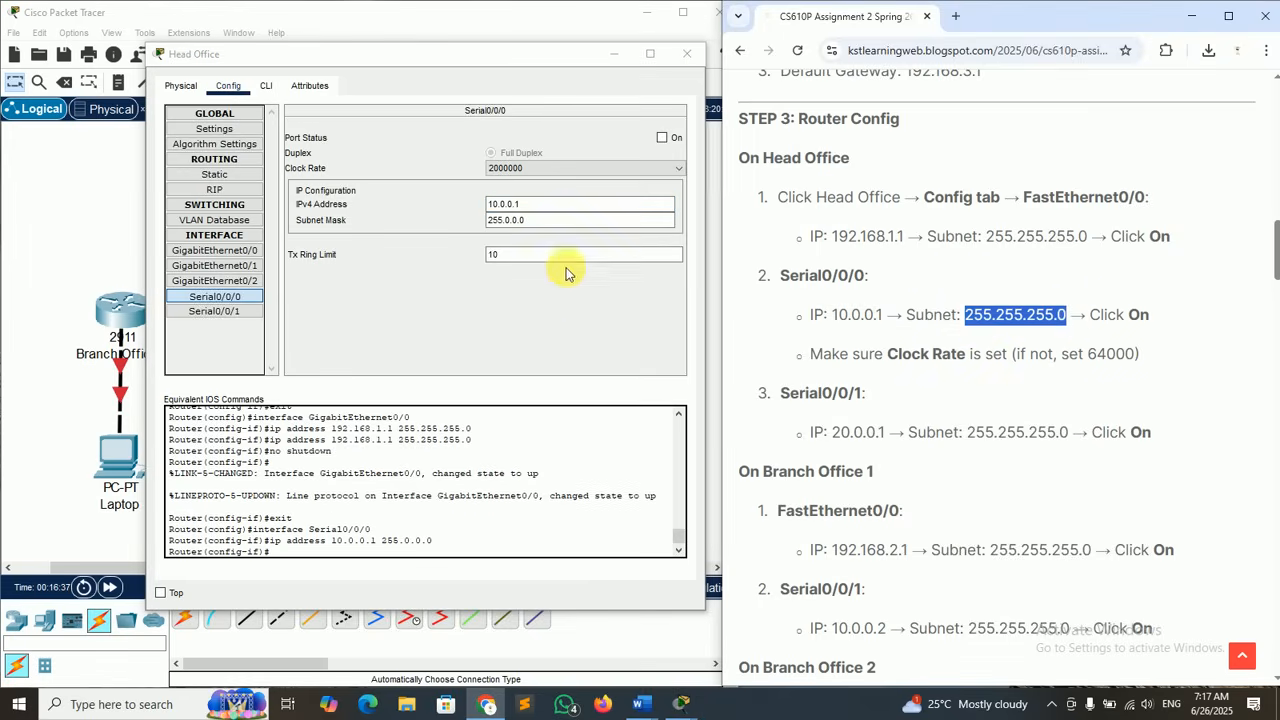
click(545, 222)
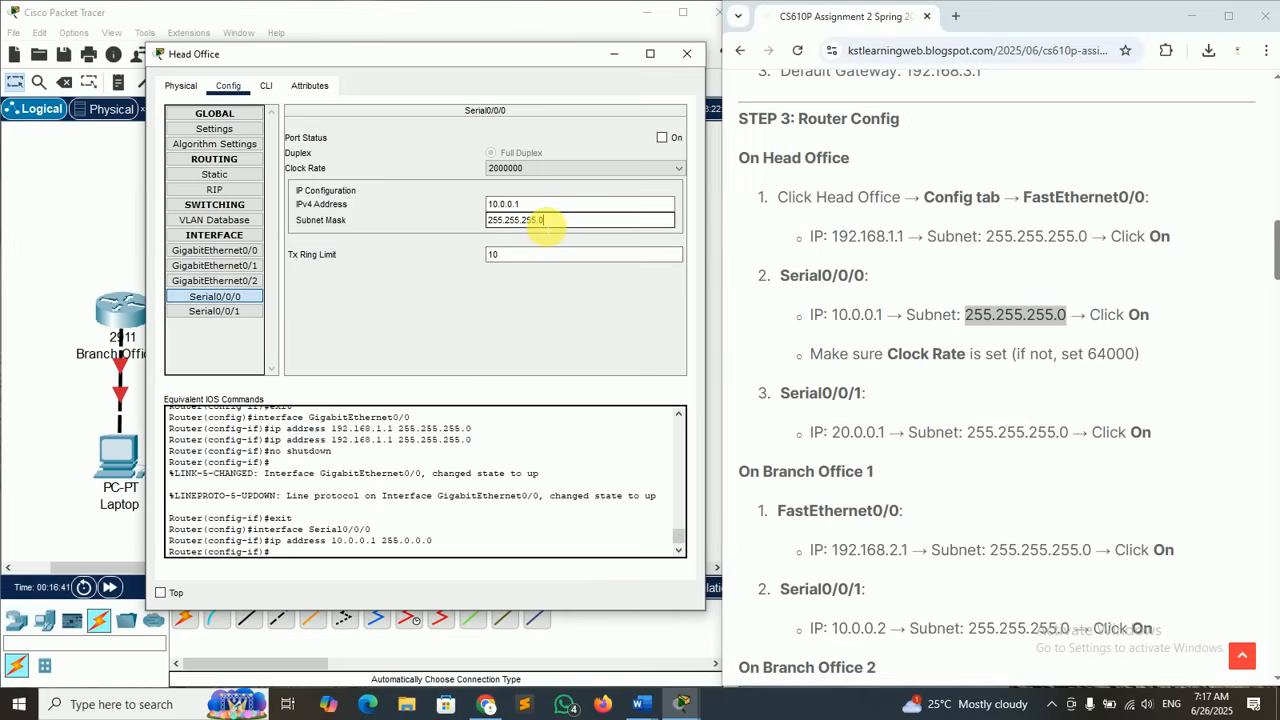
- Turn on Head Office's Serial0/0/0 port and set its clock rate to 64000
click(661, 139)
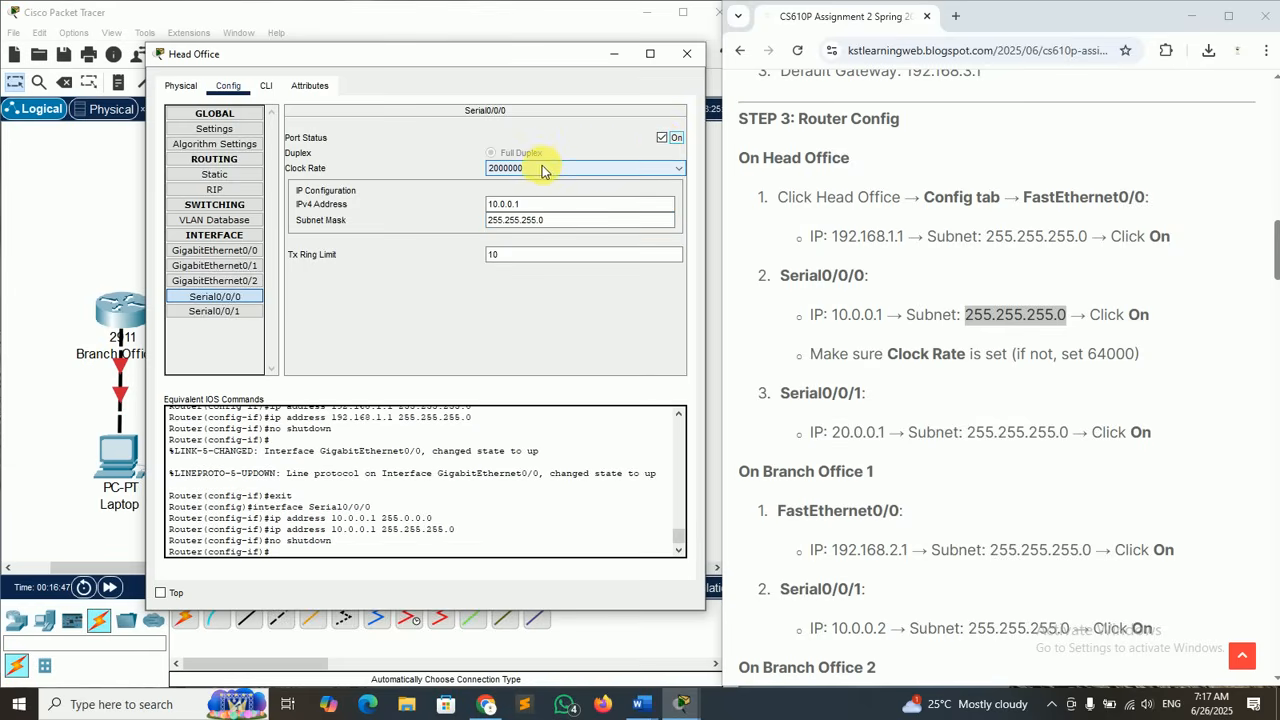
click(543, 170)
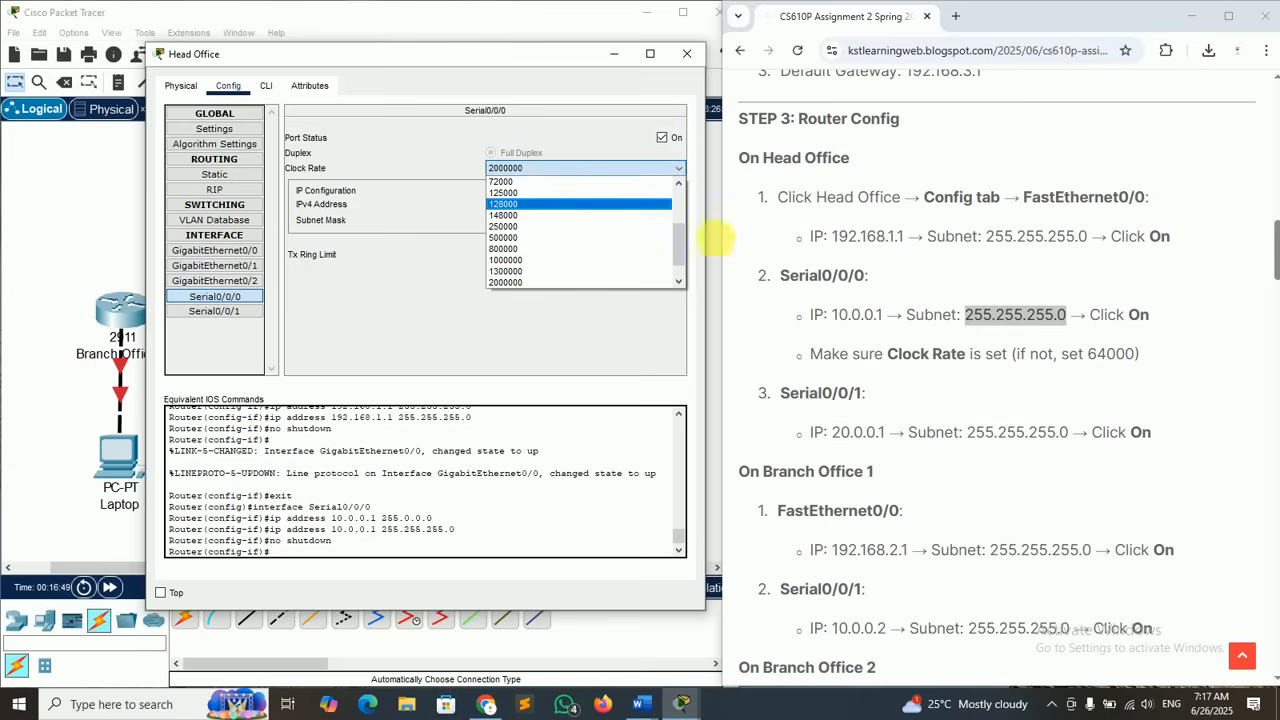
drag(680, 243, 680, 218)
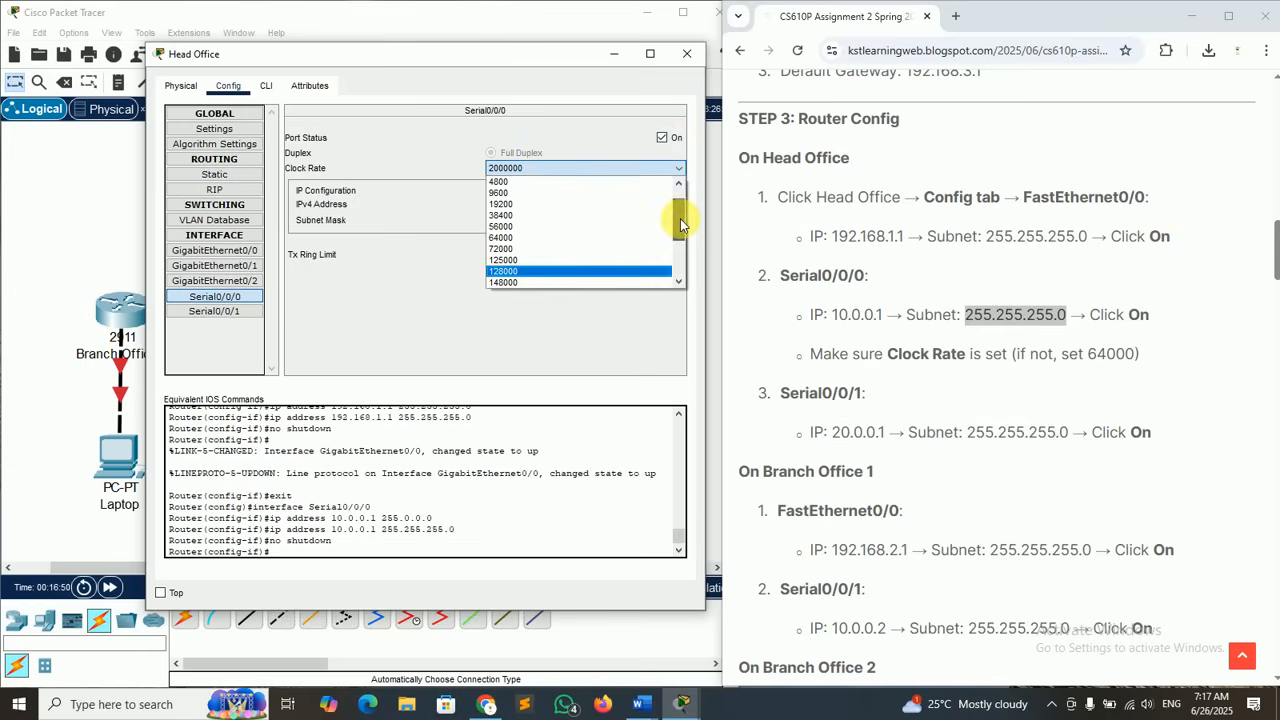
click(508, 238)
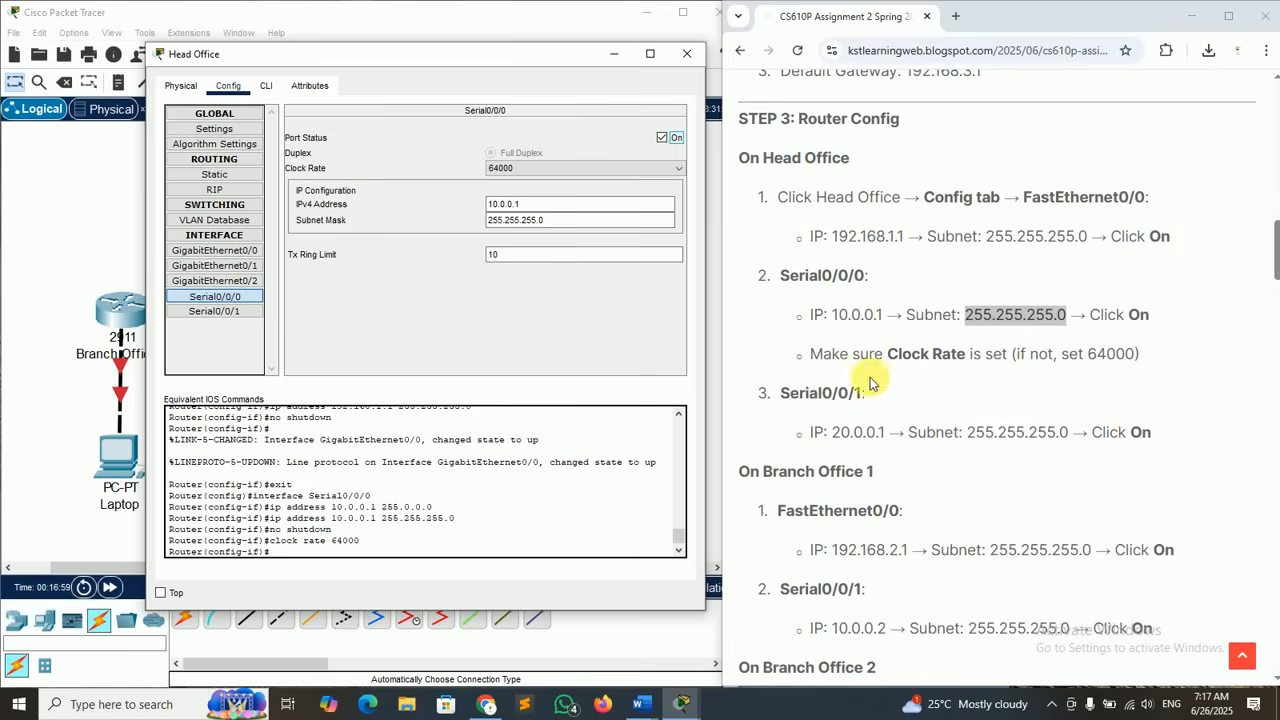
- Open Head Office's Serial0/0/1 interface settings and enter the IPv4 address 20.0.0.1, copied from the guide
drag(782, 394, 868, 394)
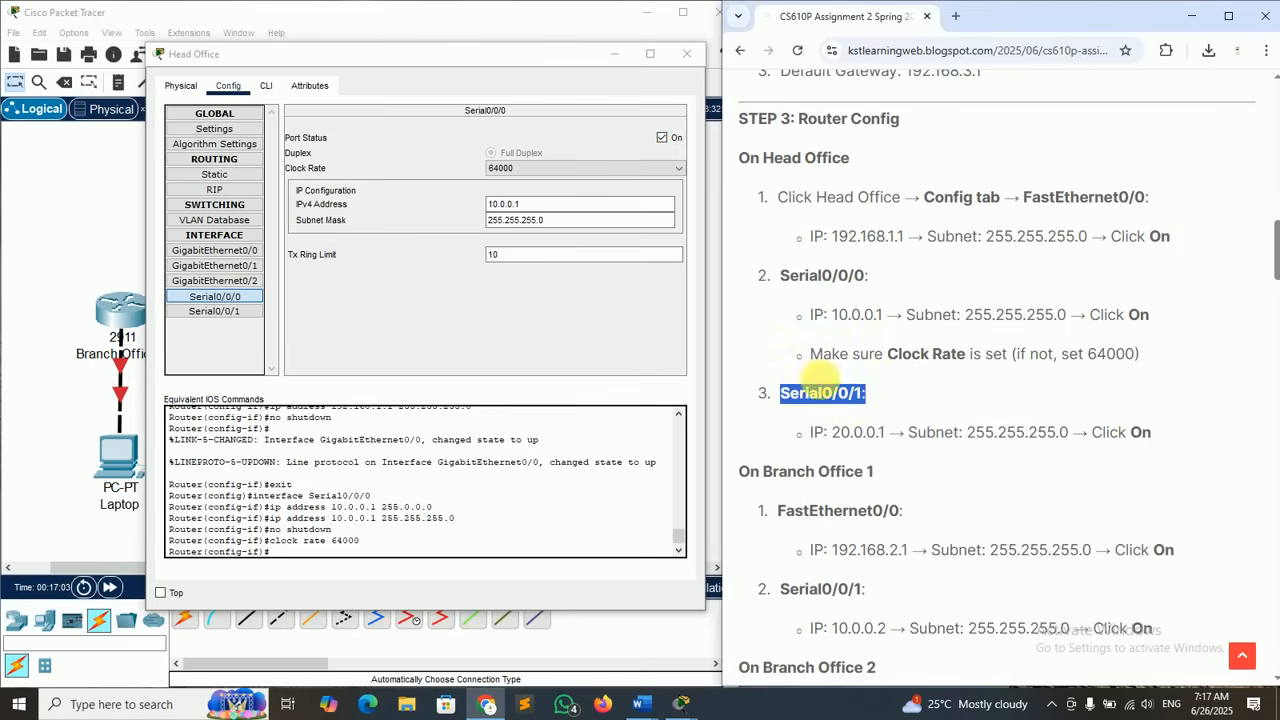
click(238, 317)
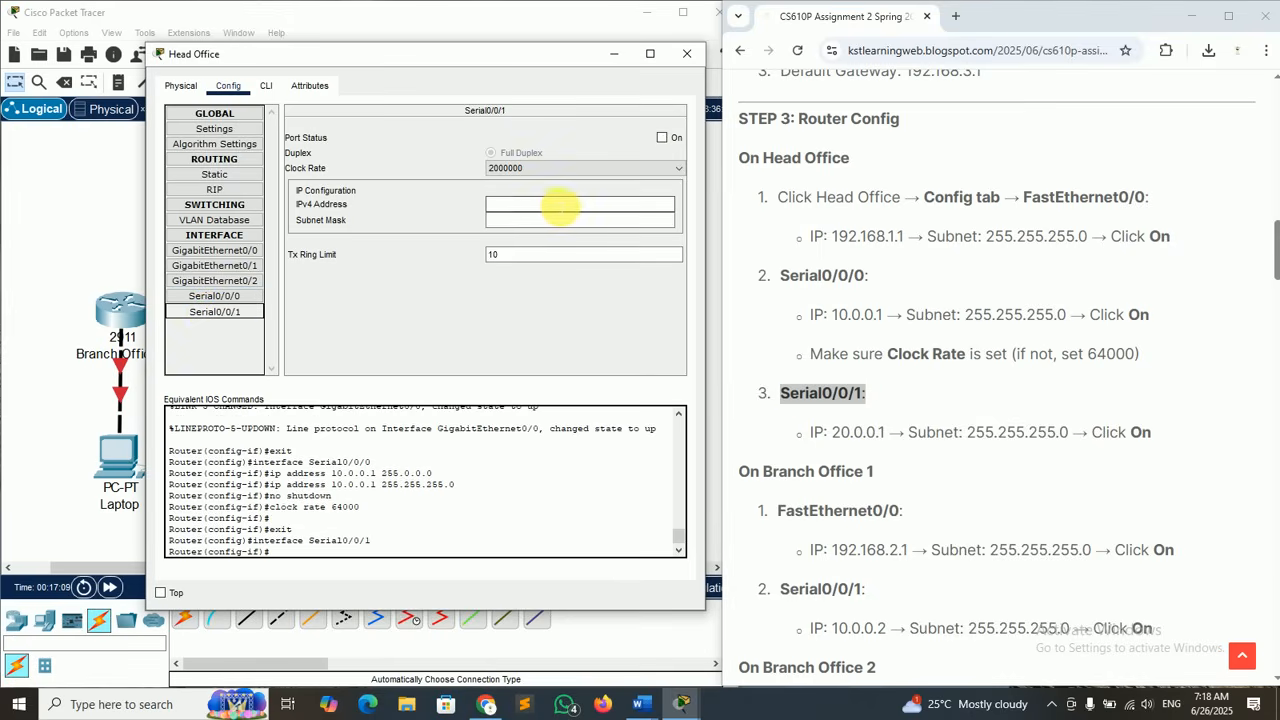
click(540, 207)
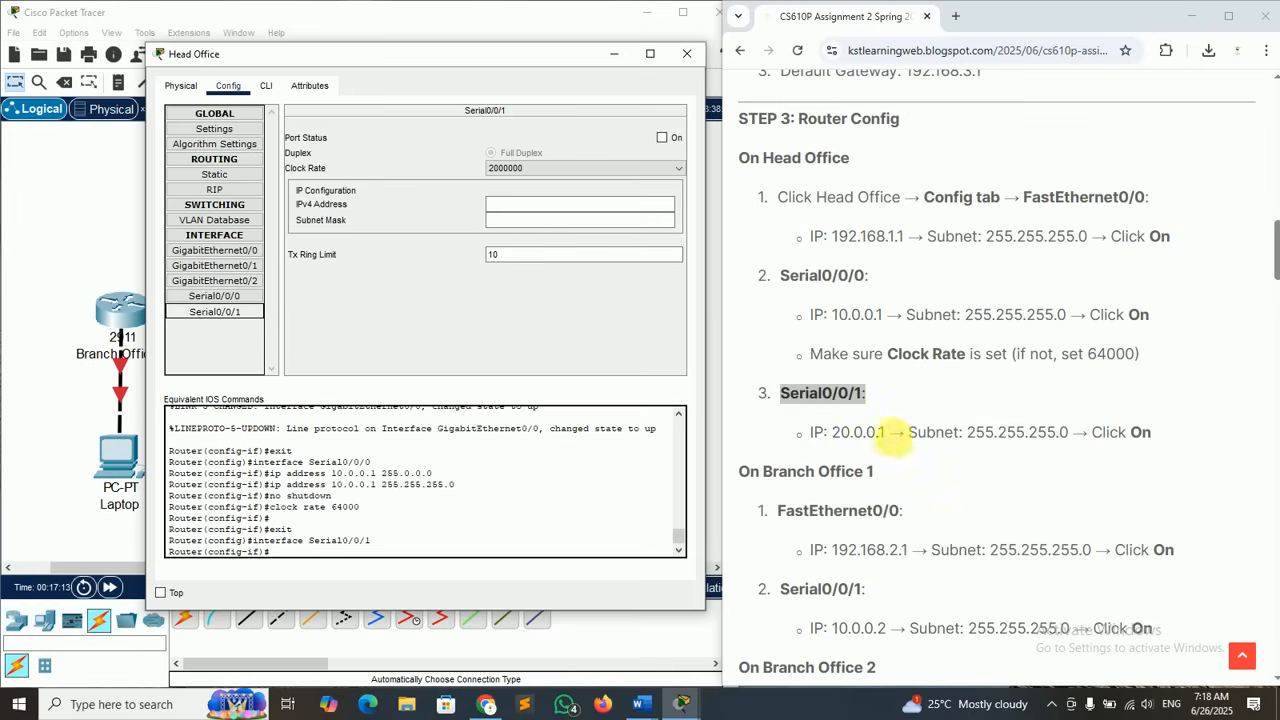
drag(833, 433, 885, 435)
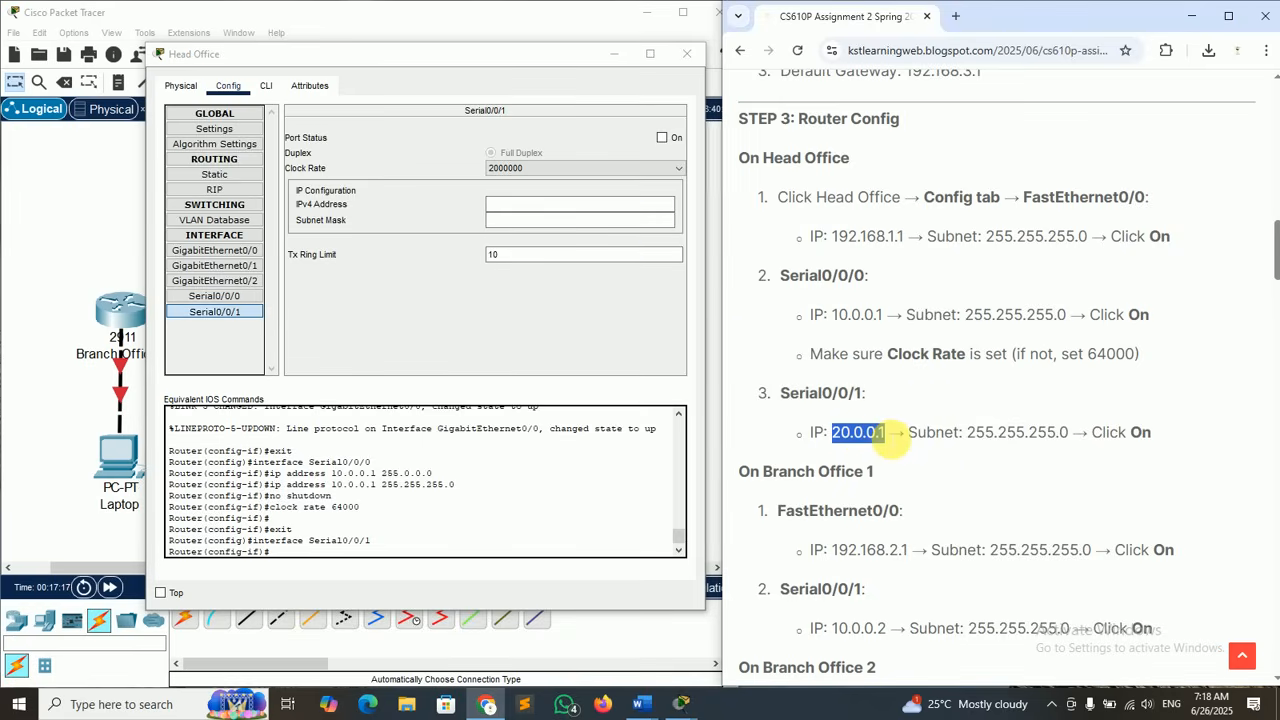
click(522, 206)
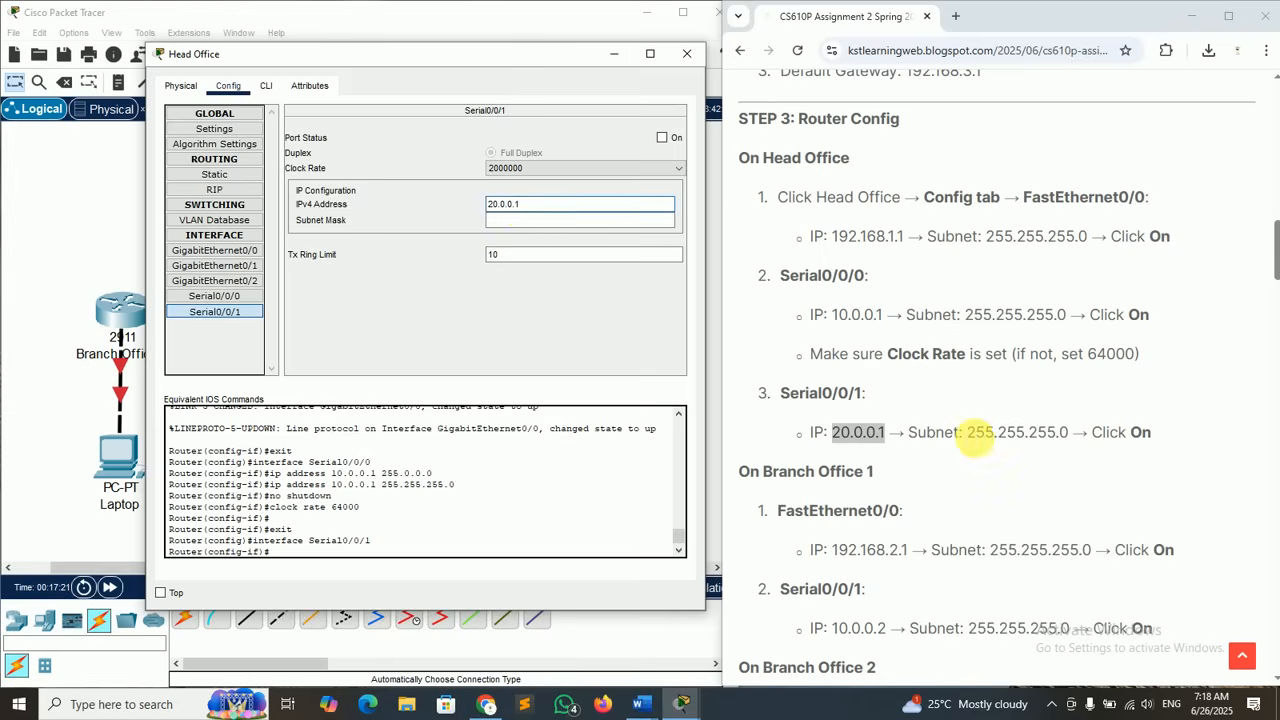
- Replace the subnet mask of Head Office's Serial0/0/1 with 255.255.255.0, copied from the guide
drag(968, 434, 1060, 446)
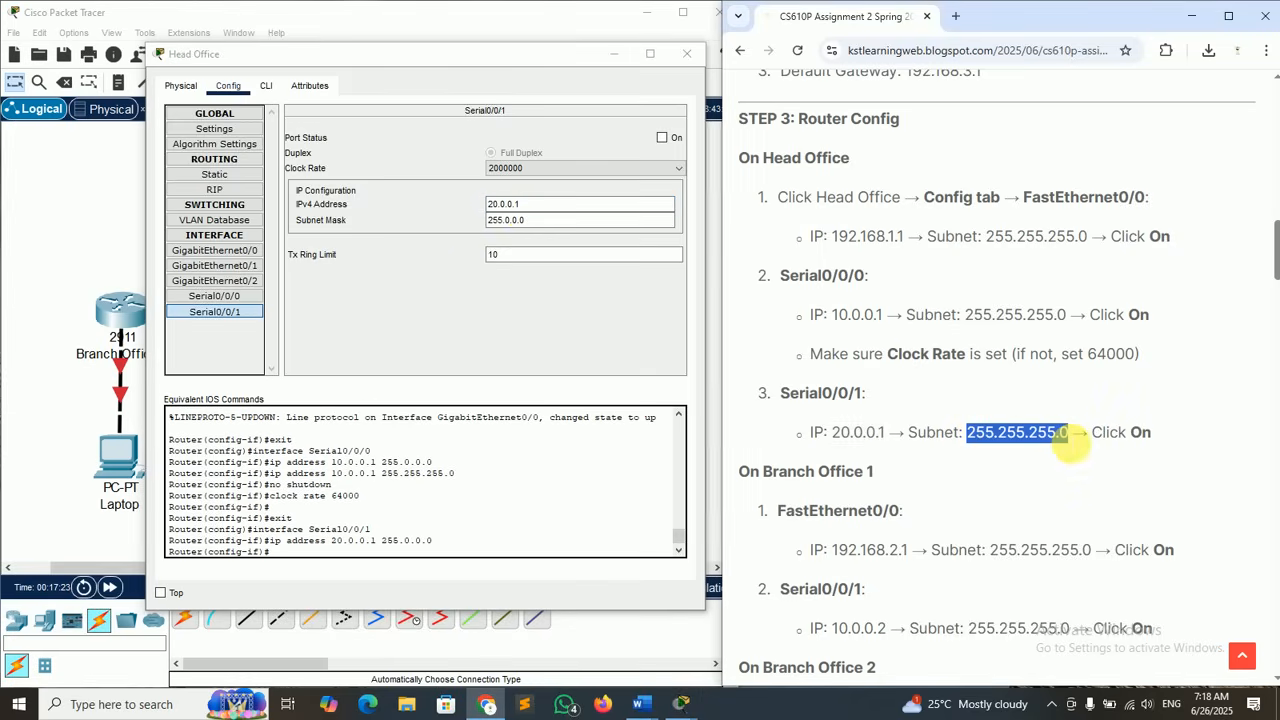
click(542, 224)
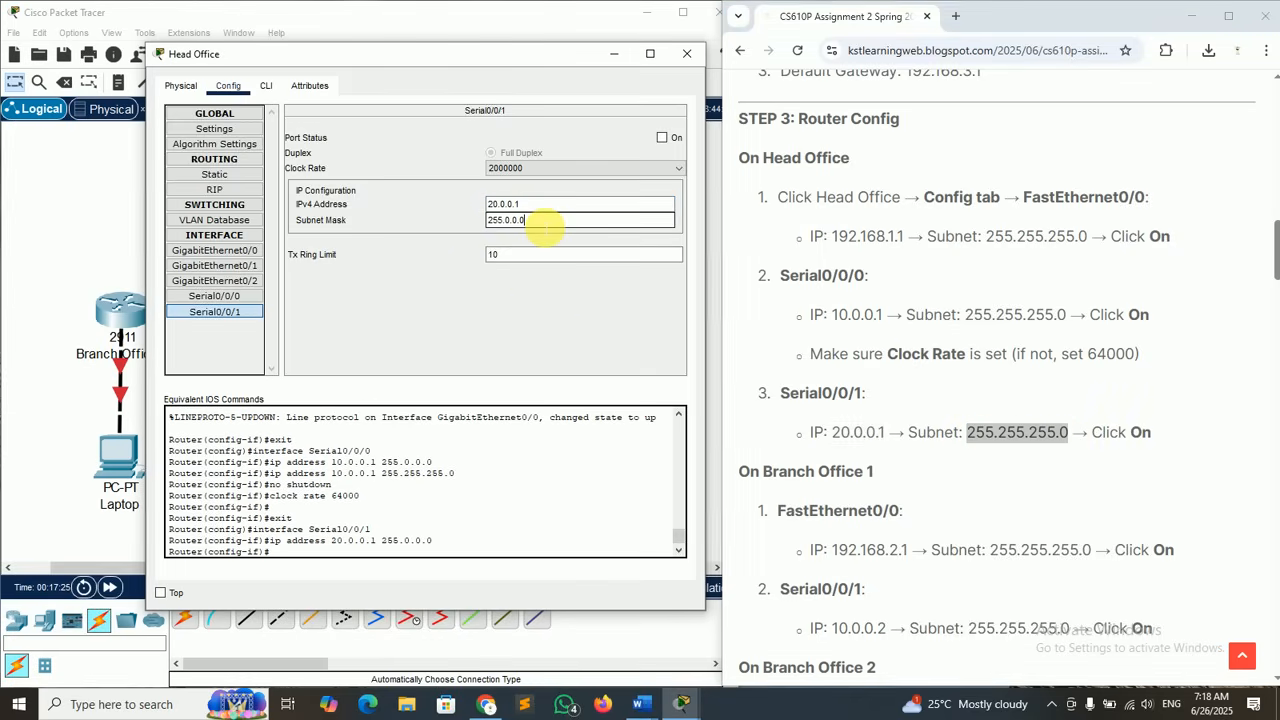
key(BackSpace)
key(BackSpace)
key(BackSpace)
key(BackSpace)
key(BackSpace)
key(BackSpace)
key(BackSpace)
key(BackSpace)
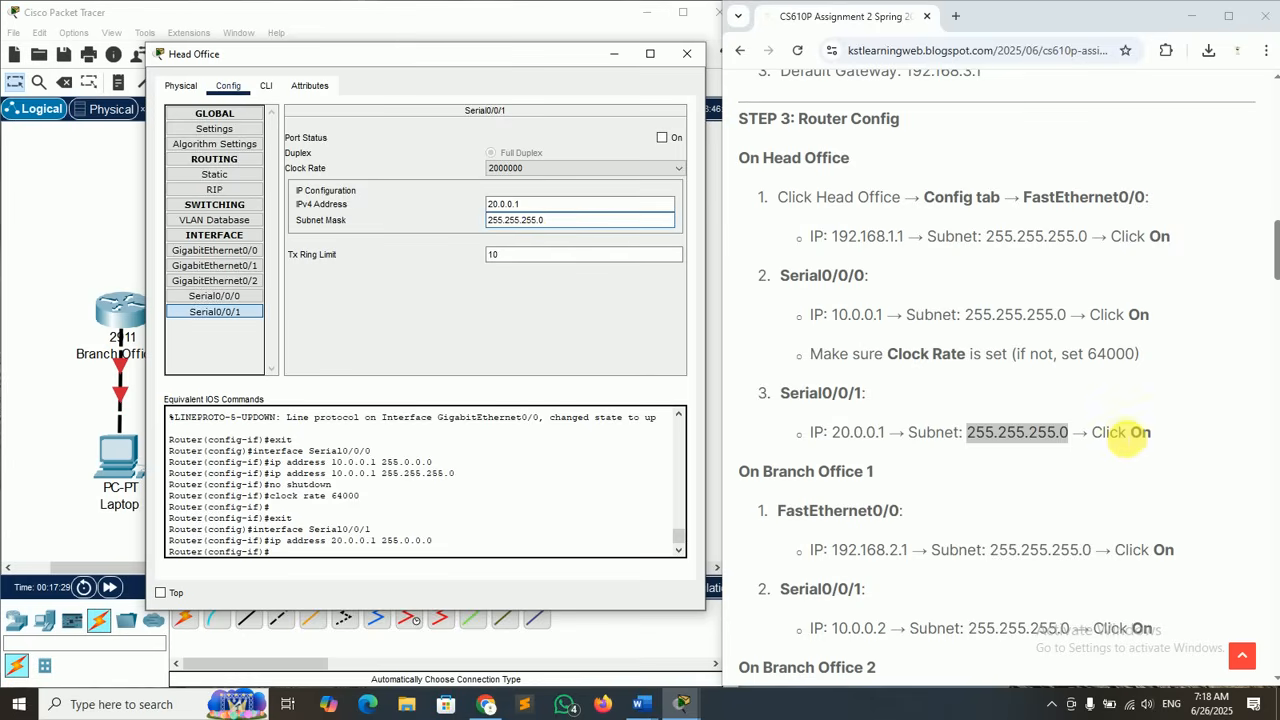
click(1127, 441)
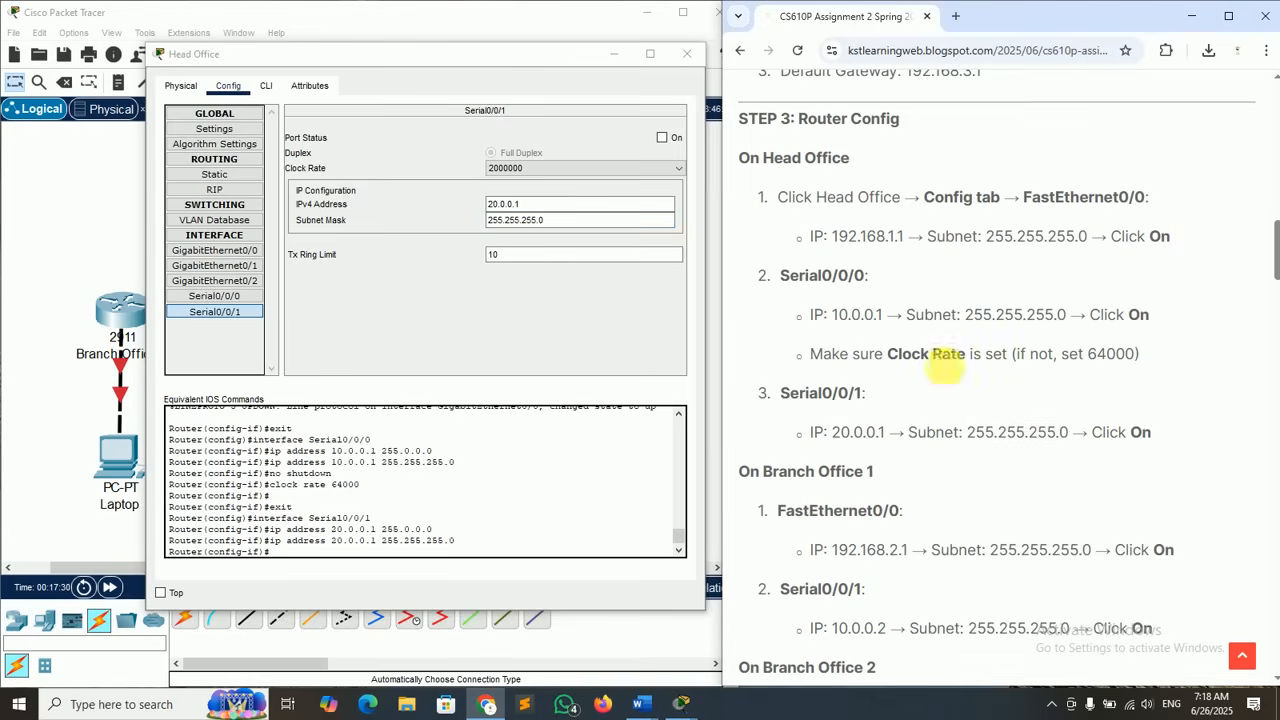
- Turn on Head Office's Serial0/0/1 port with a clock rate of 64000 and close the router's configuration window
click(661, 140)
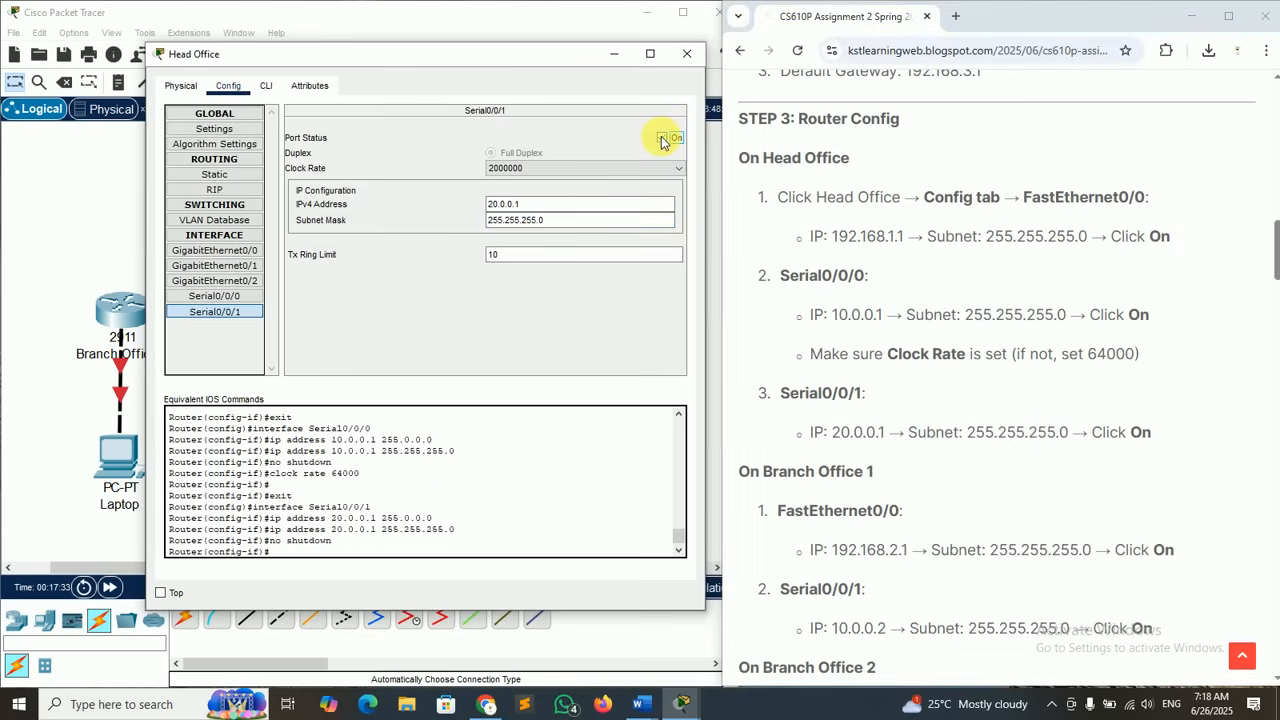
click(534, 171)
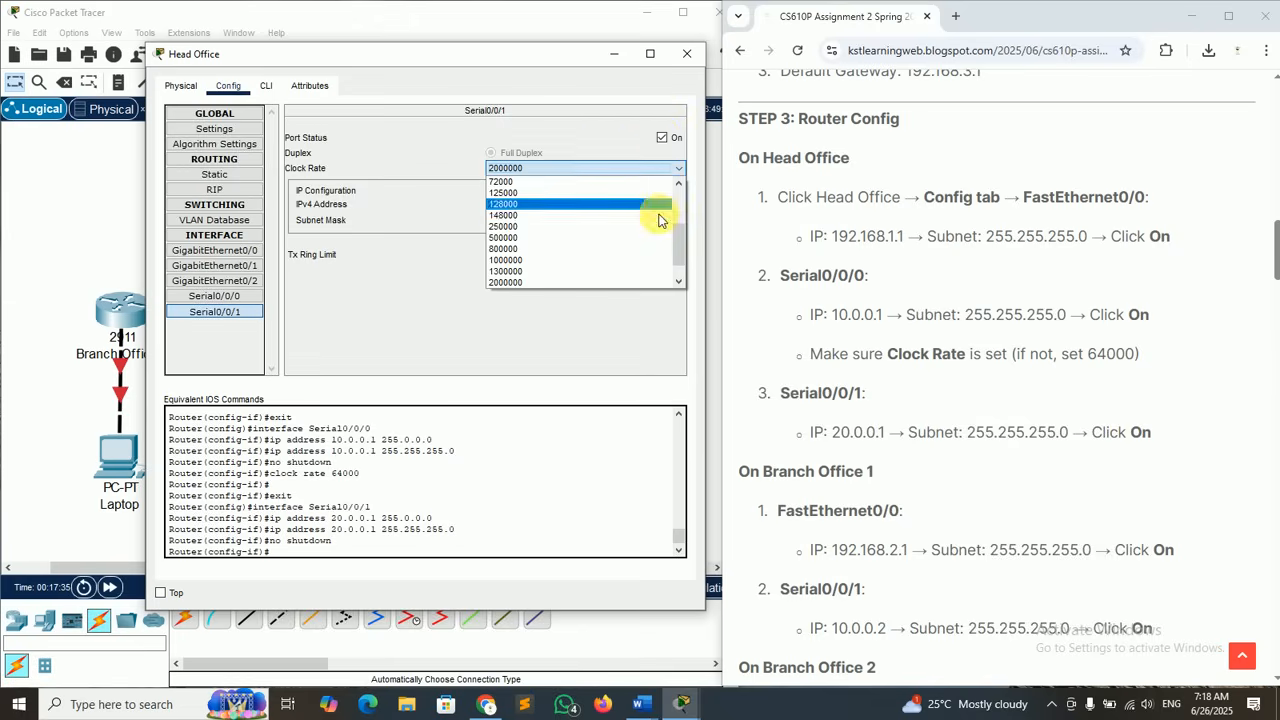
drag(679, 237, 679, 208)
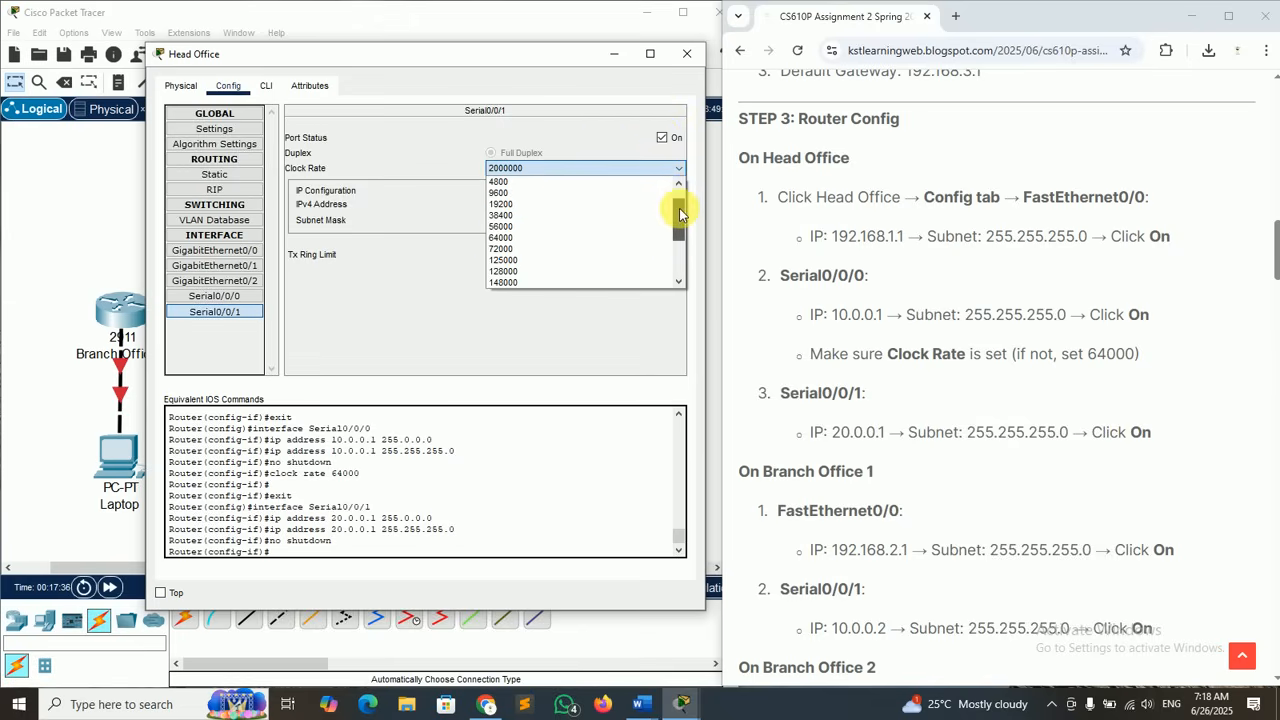
click(500, 238)
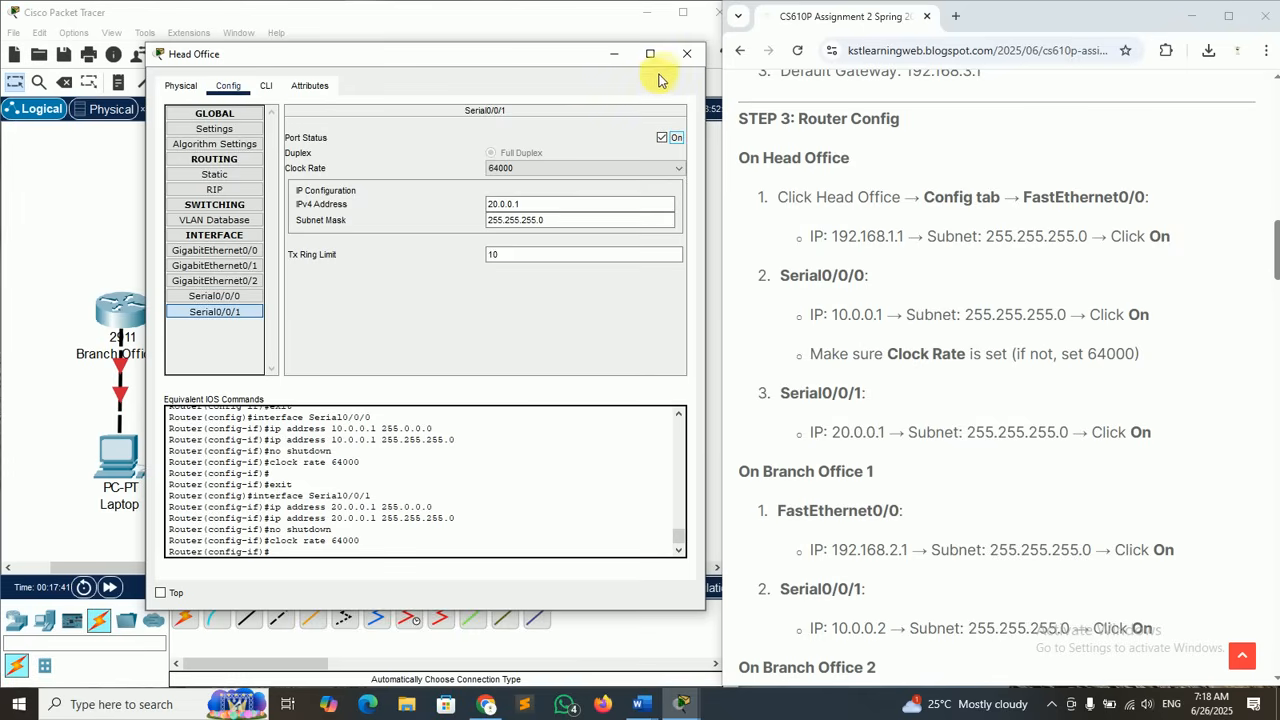
click(686, 54)
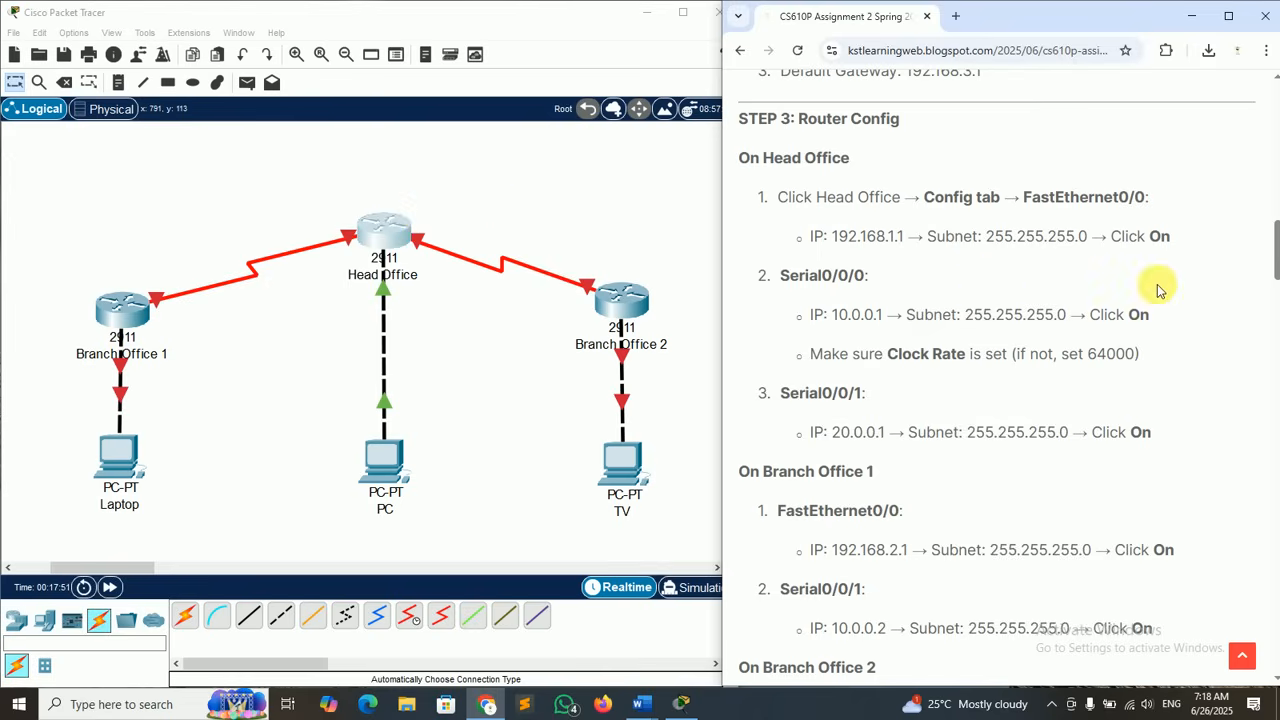
- Open the Branch Office 1 router's GigabitEthernet0/0 interface settings, following the guide's Branch Office 1 section
drag(1274, 246, 1267, 283)
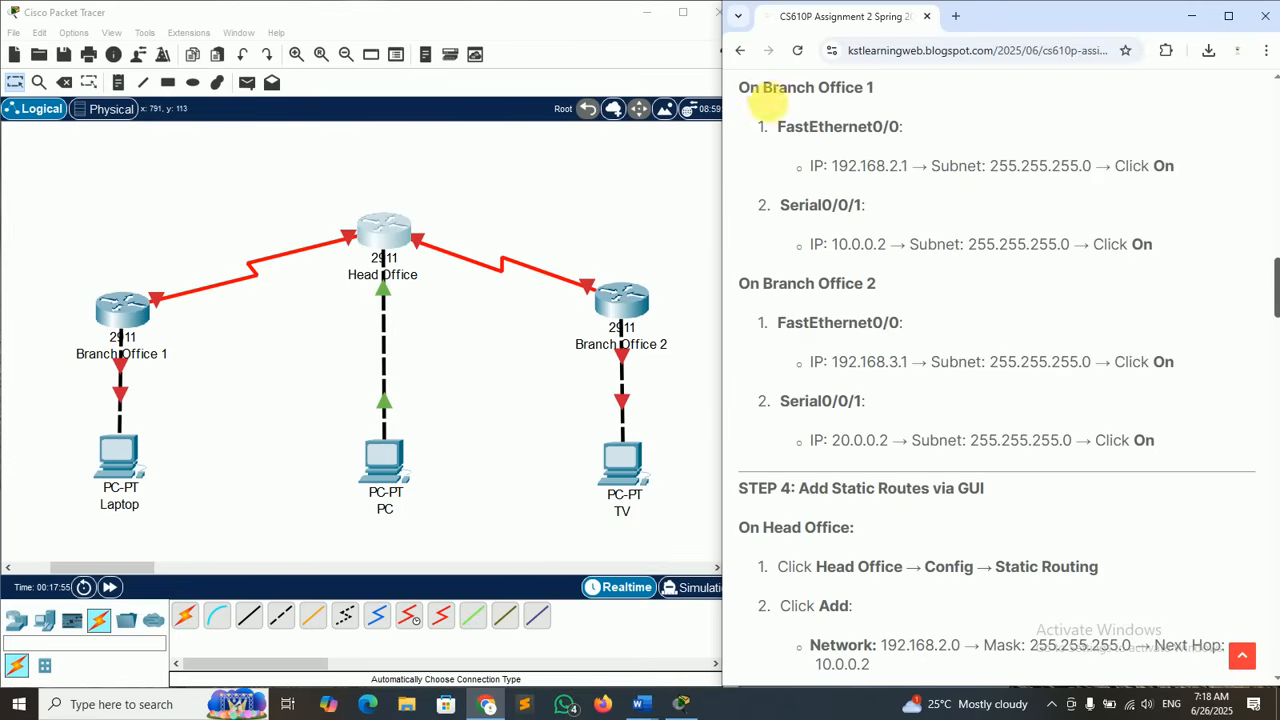
drag(764, 90, 890, 93)
click(792, 128)
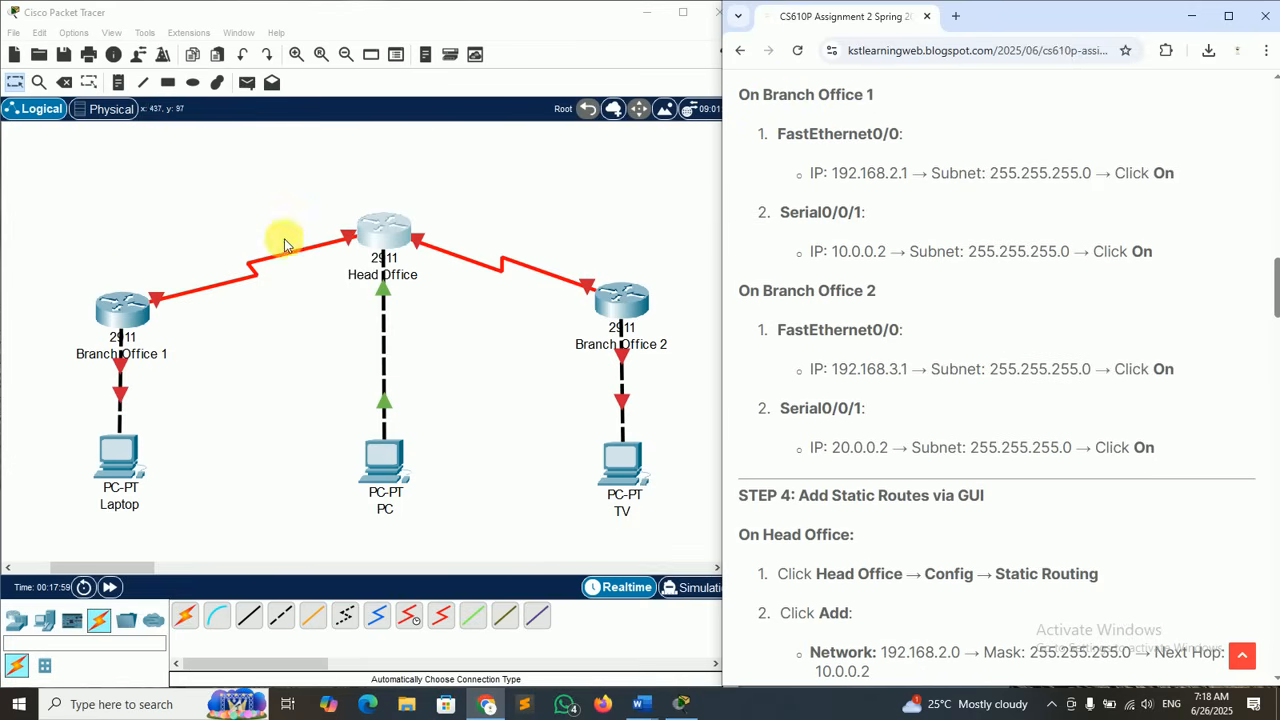
click(120, 340)
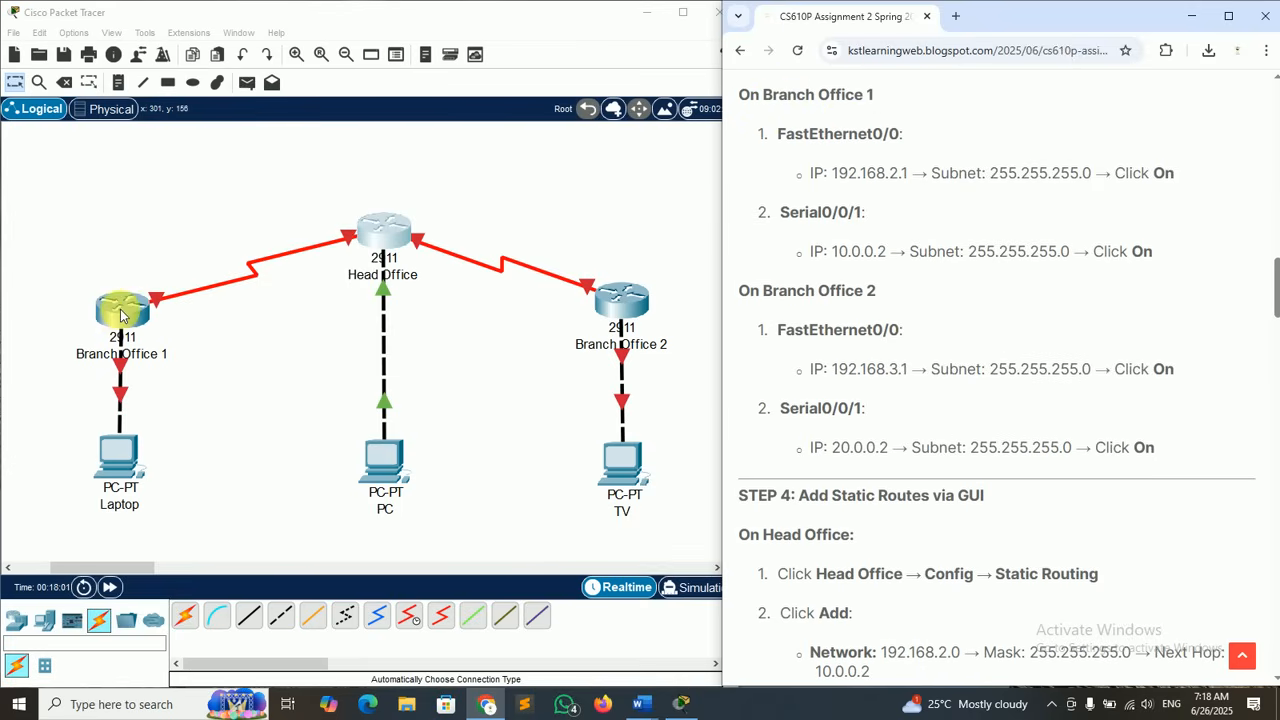
drag(655, 120, 365, 78)
click(201, 103)
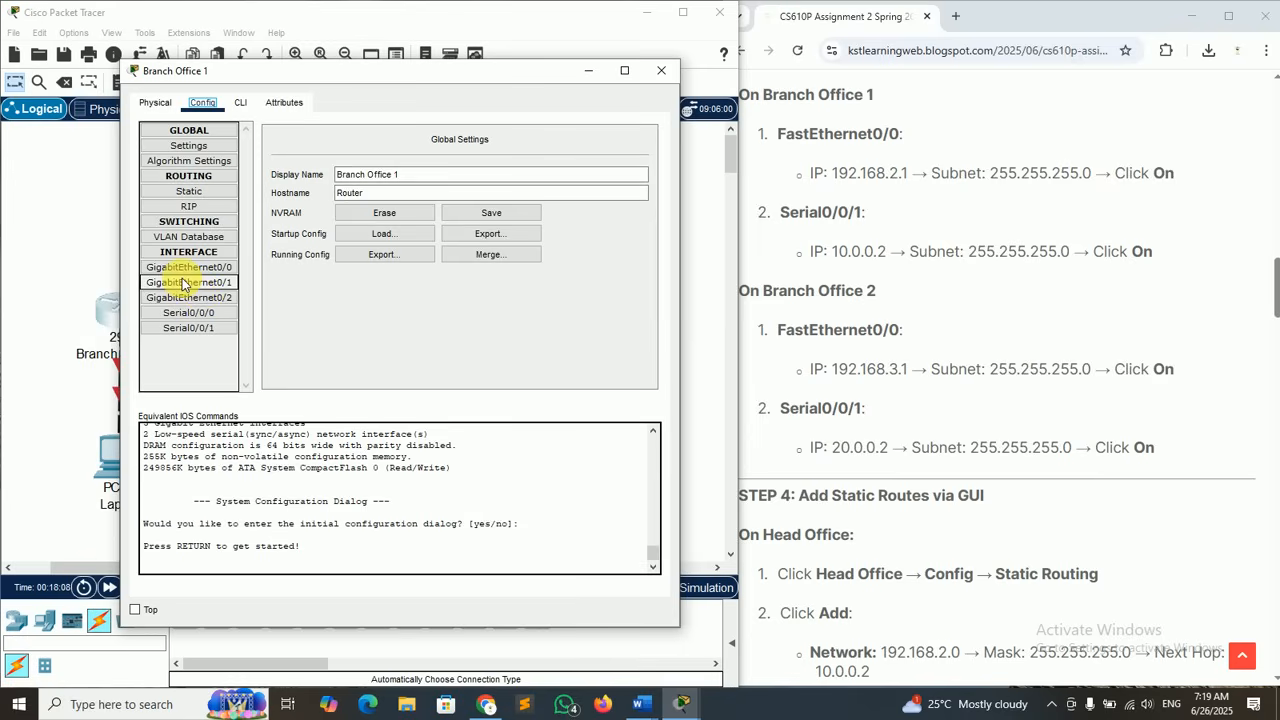
click(776, 136)
drag(776, 136, 908, 137)
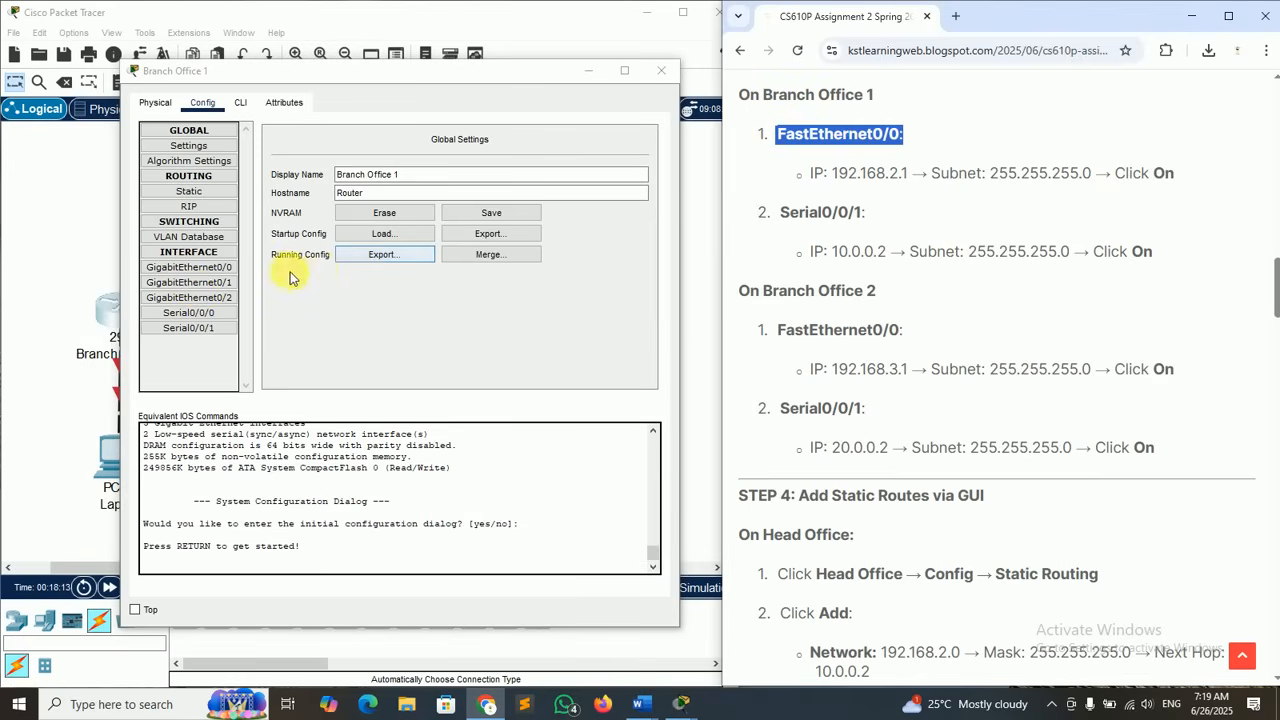
click(205, 271)
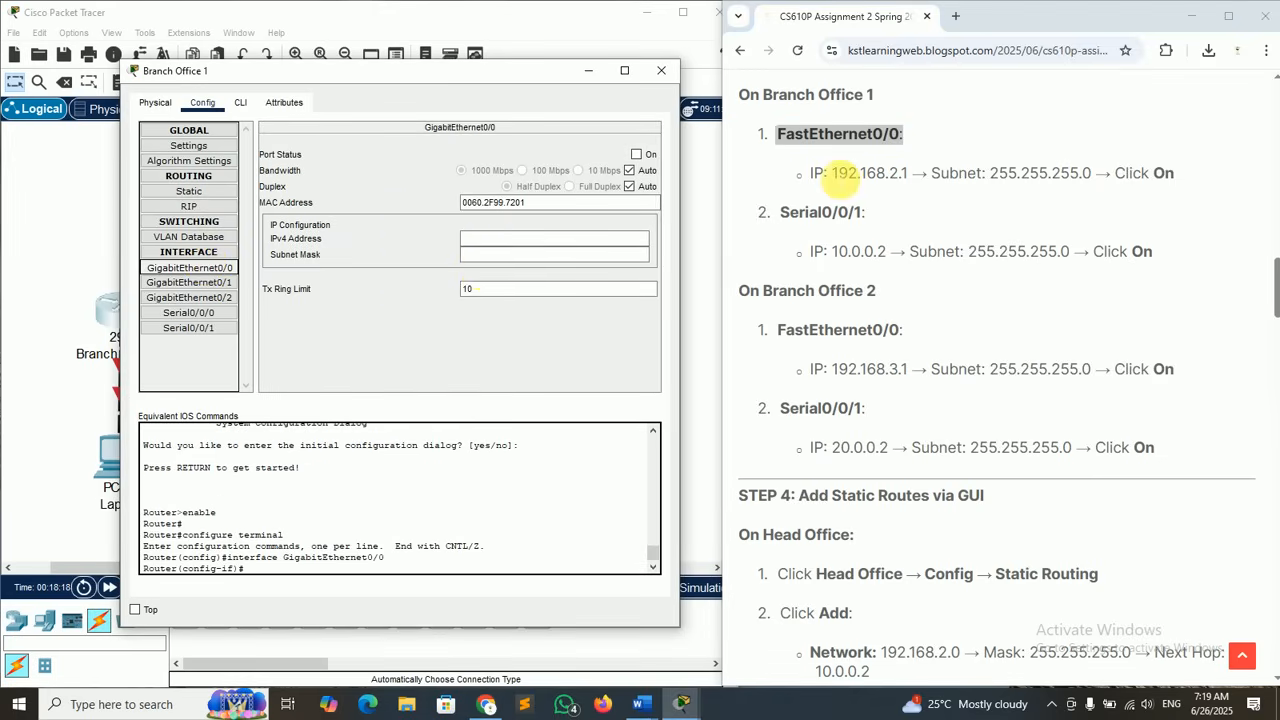
- Give Branch Office 1's GigabitEthernet0/0 the address 192.168.2.1 with subnet mask 255.255.255.0 and turn the port on
drag(832, 173, 889, 174)
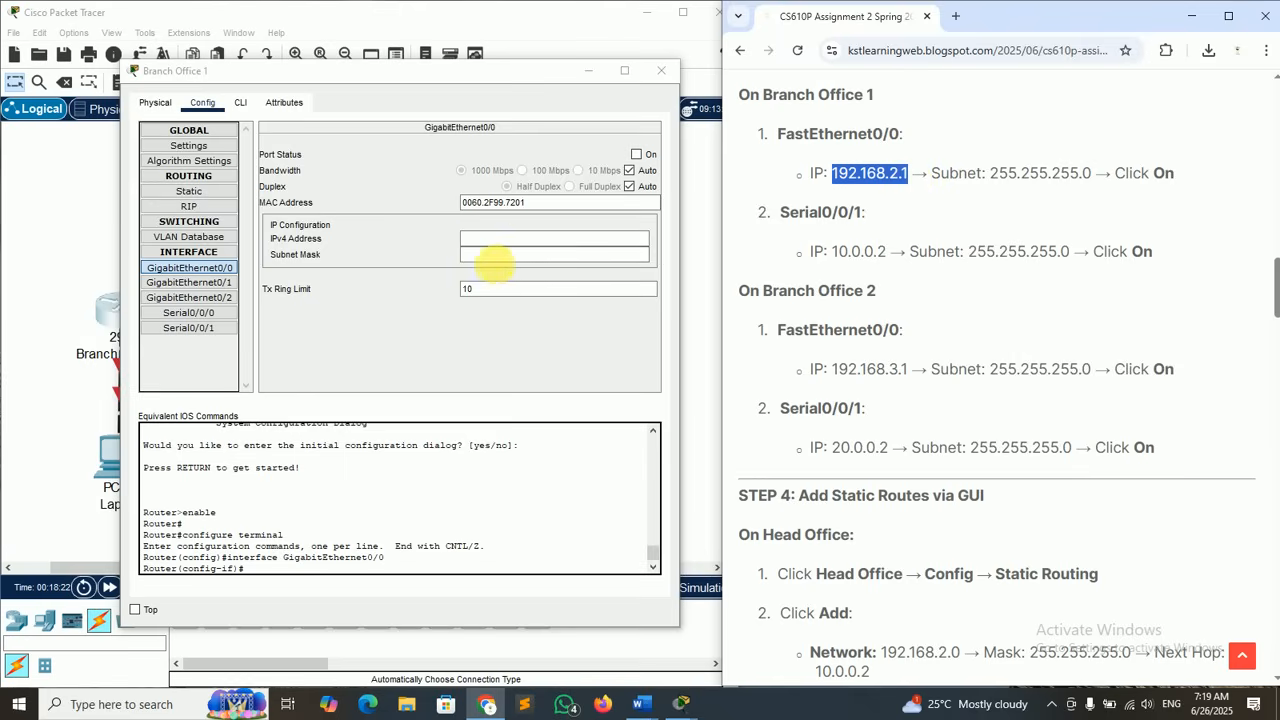
click(493, 240)
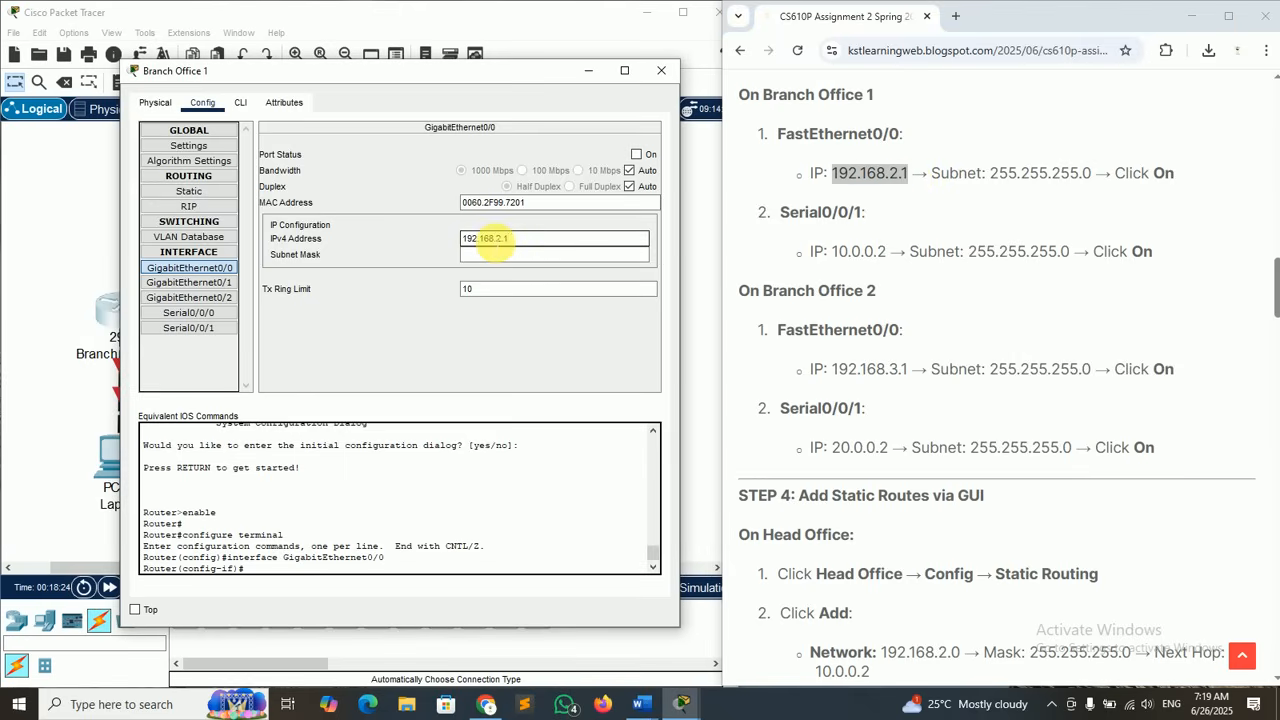
drag(991, 173, 1092, 177)
click(540, 255)
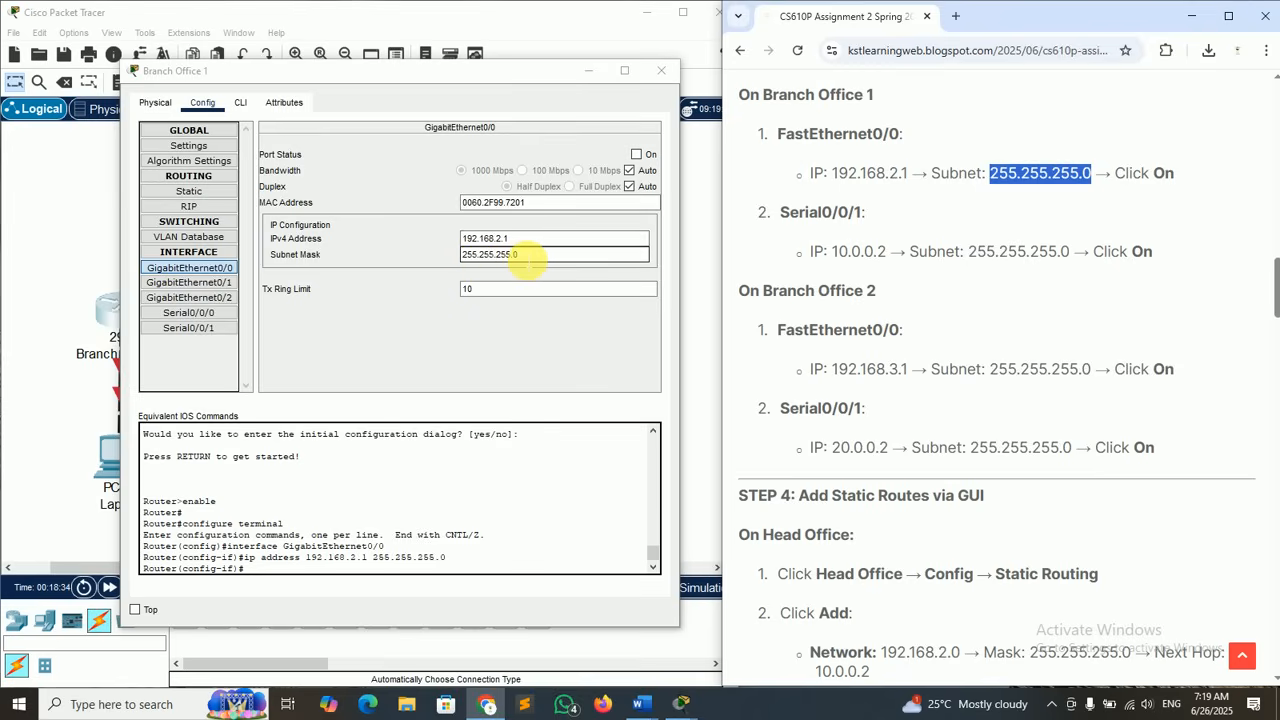
click(636, 156)
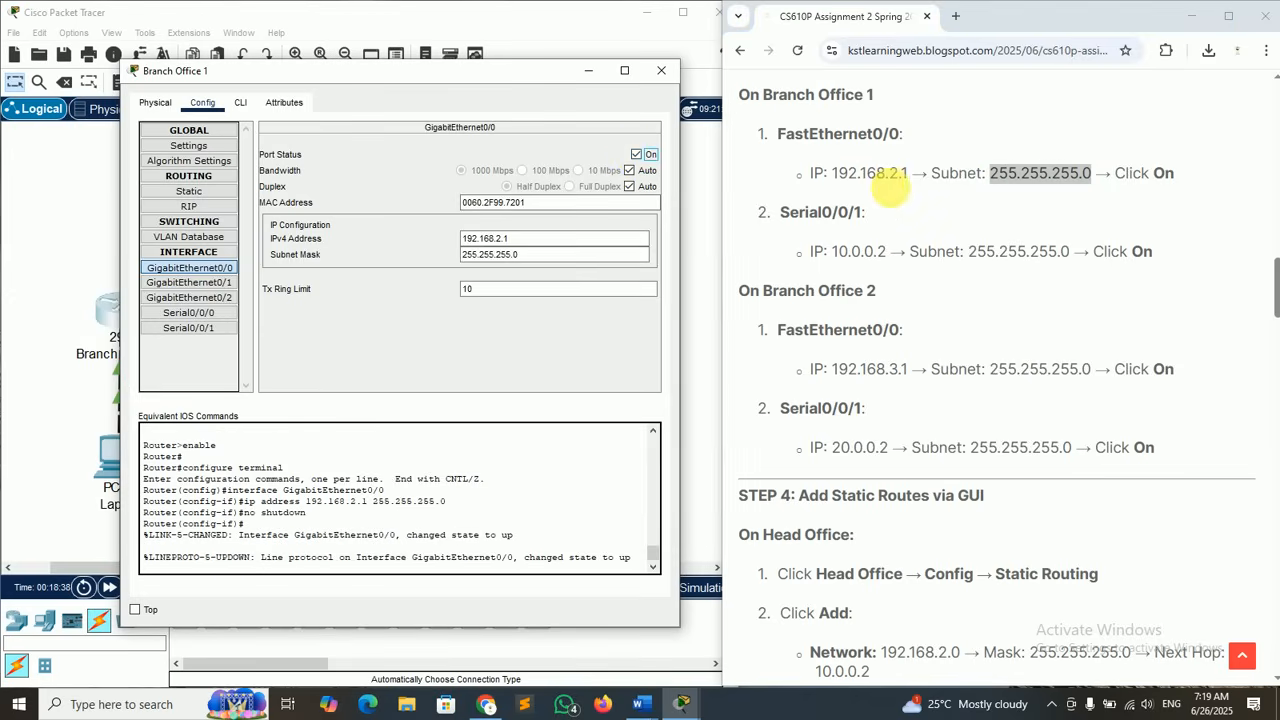
- Open Branch Office 1's Serial0/0/1 interface settings and enter the IPv4 address 10.0.0.2, copied from the guide
click(880, 176)
drag(779, 211, 858, 212)
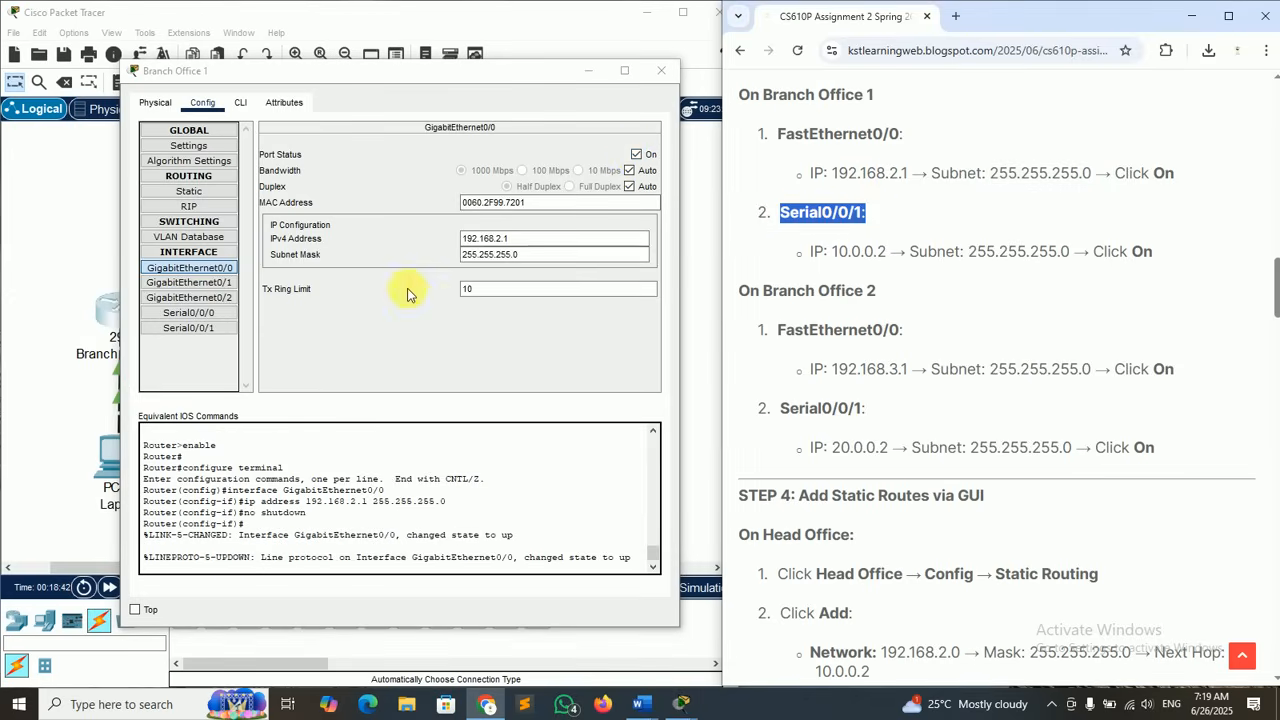
click(210, 334)
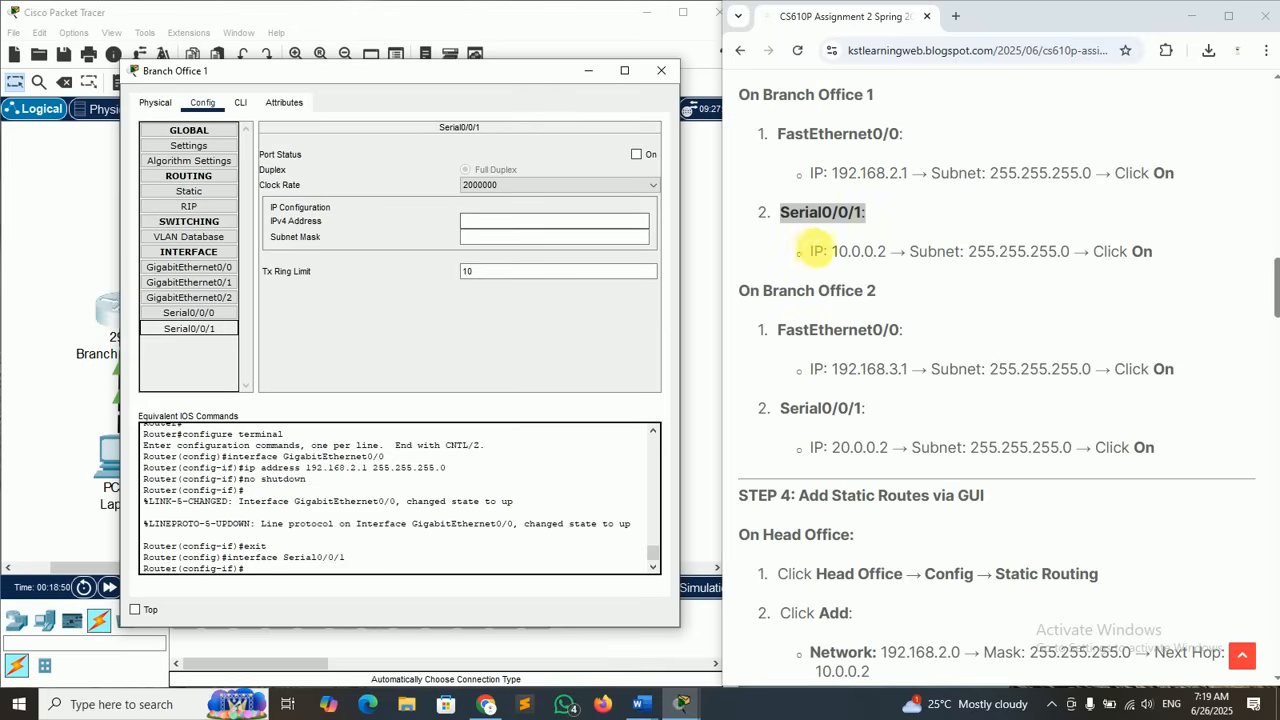
drag(832, 251, 888, 256)
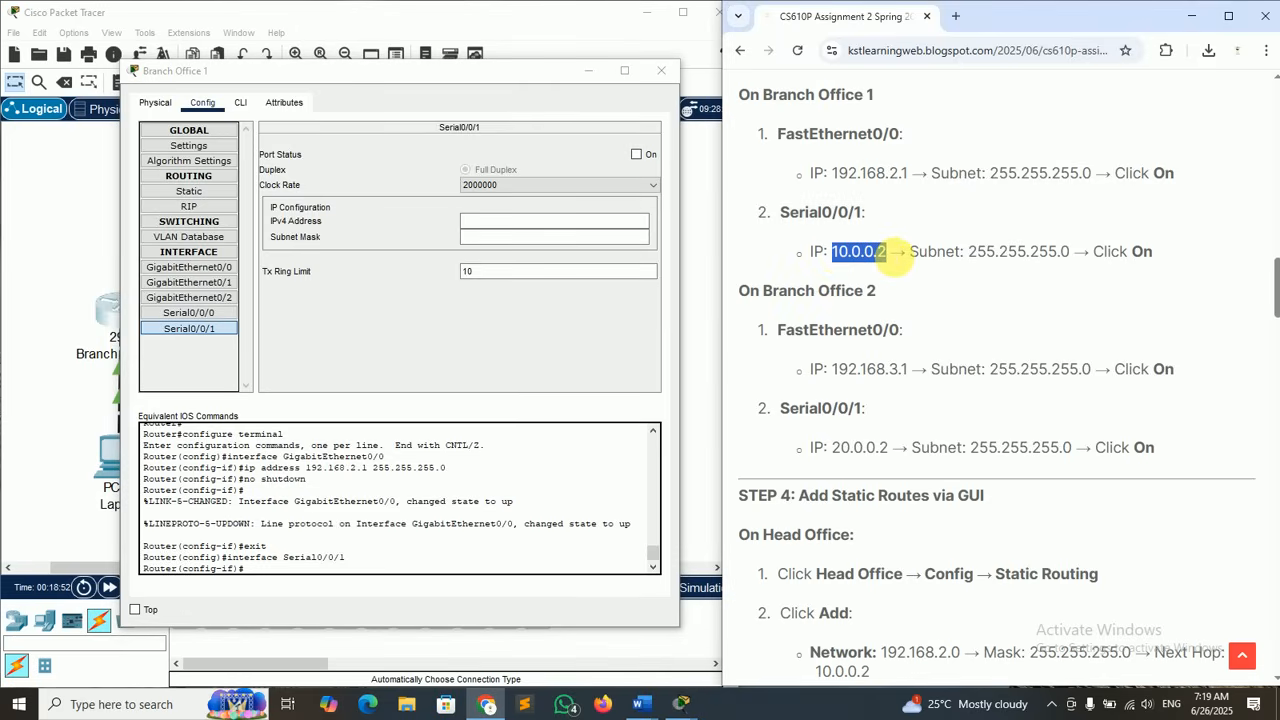
click(491, 228)
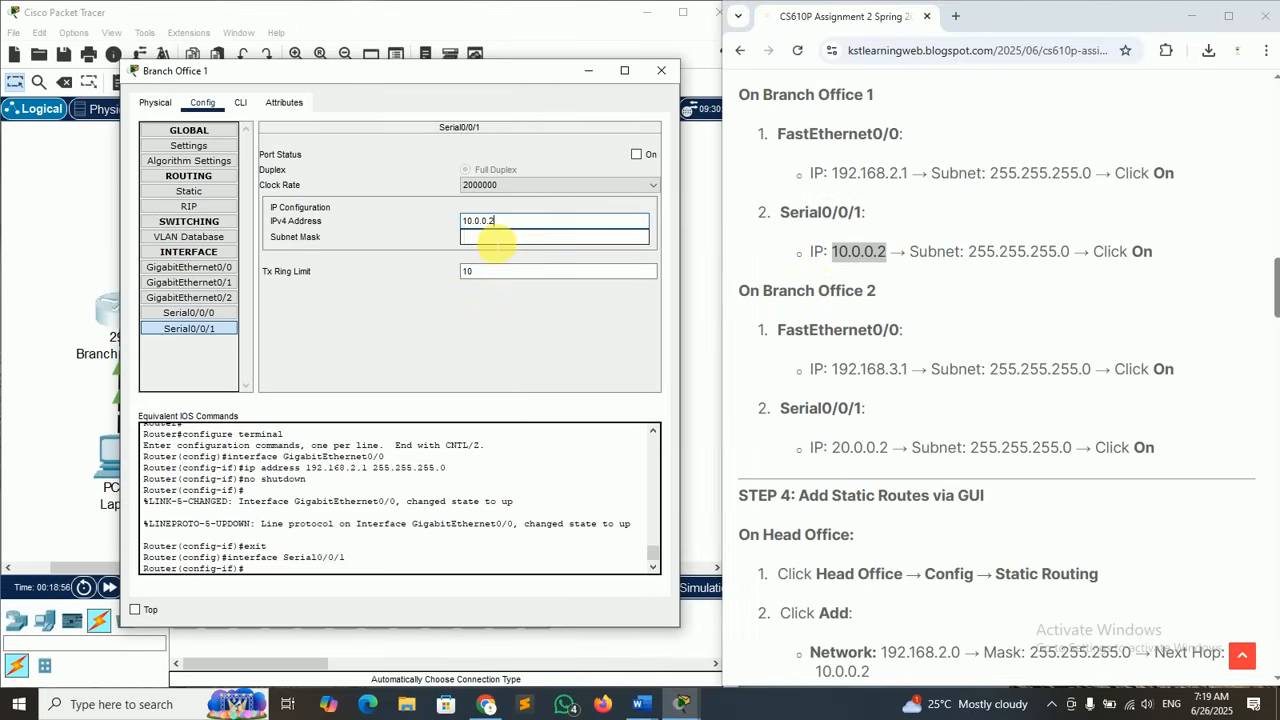
- Set the subnet mask of Branch Office 1's Serial0/0/1 to 255.255.255.0, turn the port on and close the router's configuration window
click(503, 238)
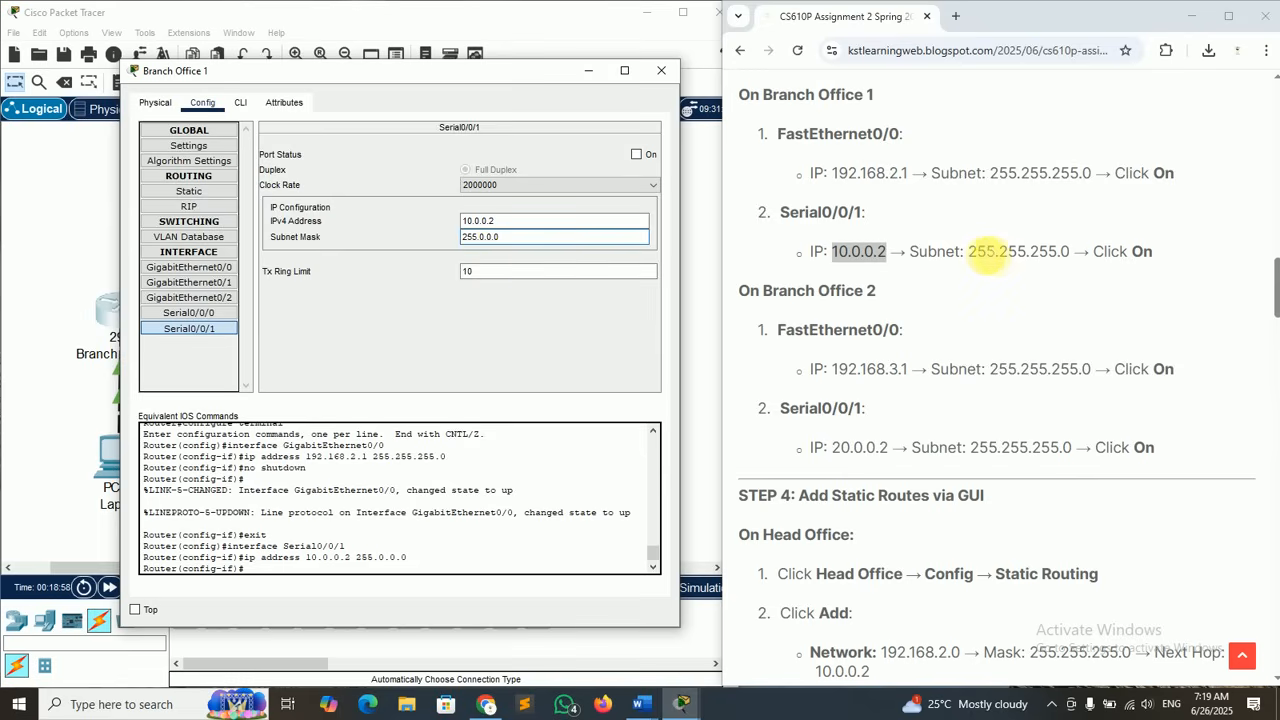
drag(968, 252, 1068, 253)
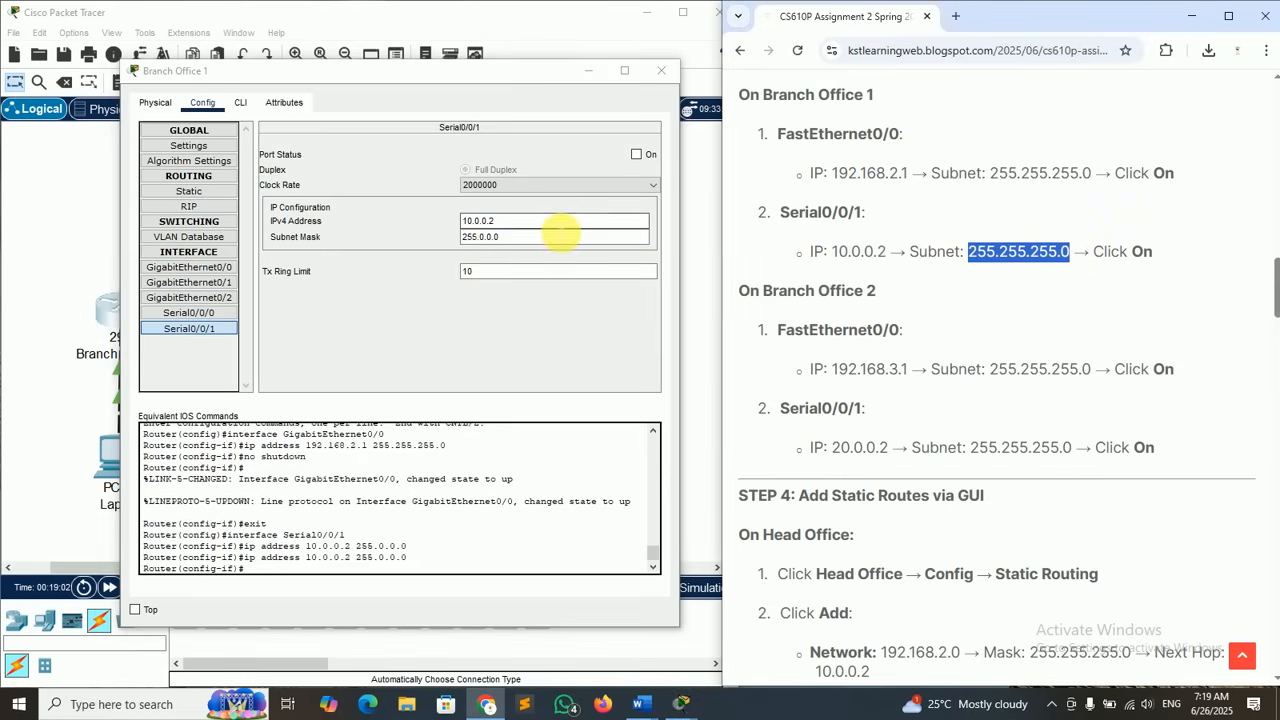
click(540, 238)
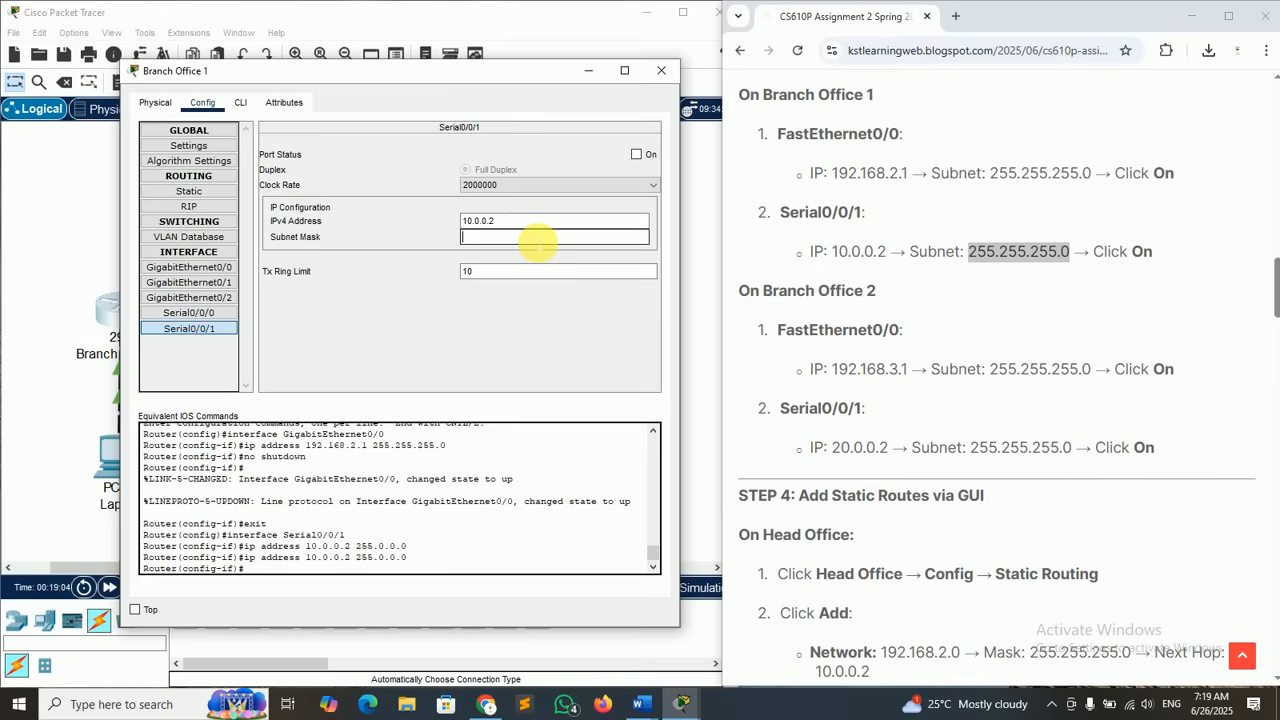
click(637, 155)
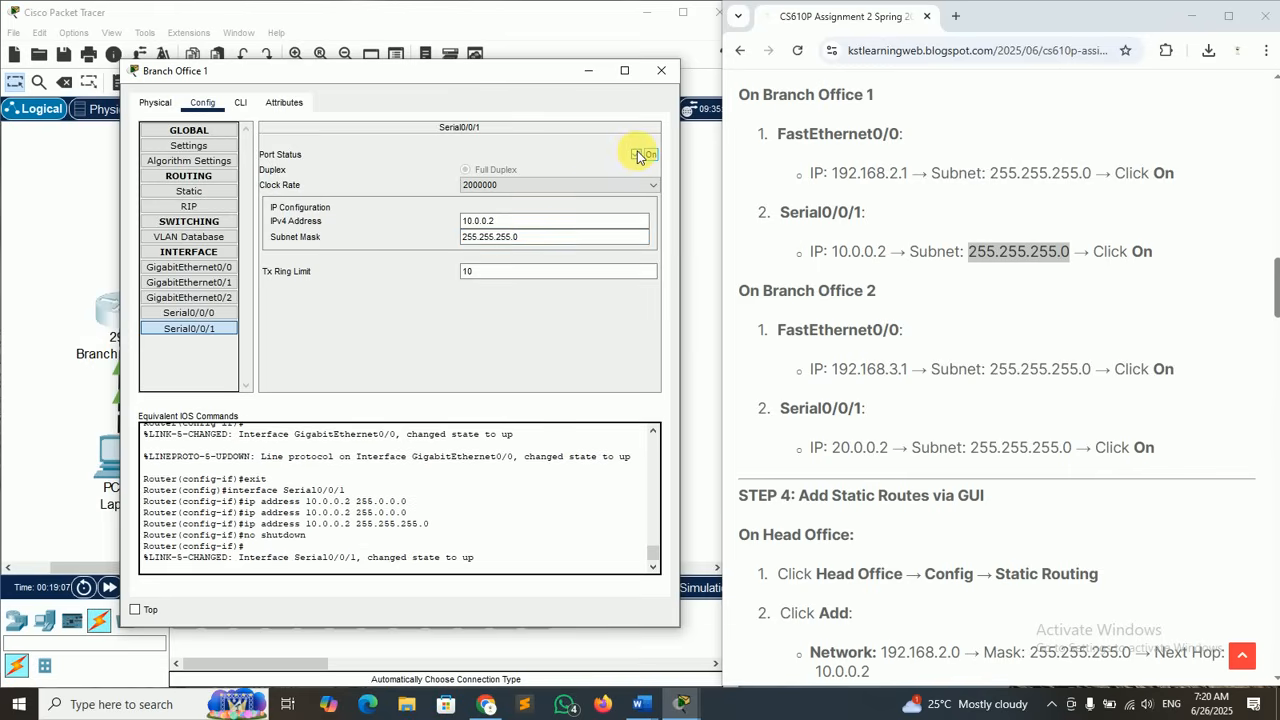
click(661, 70)
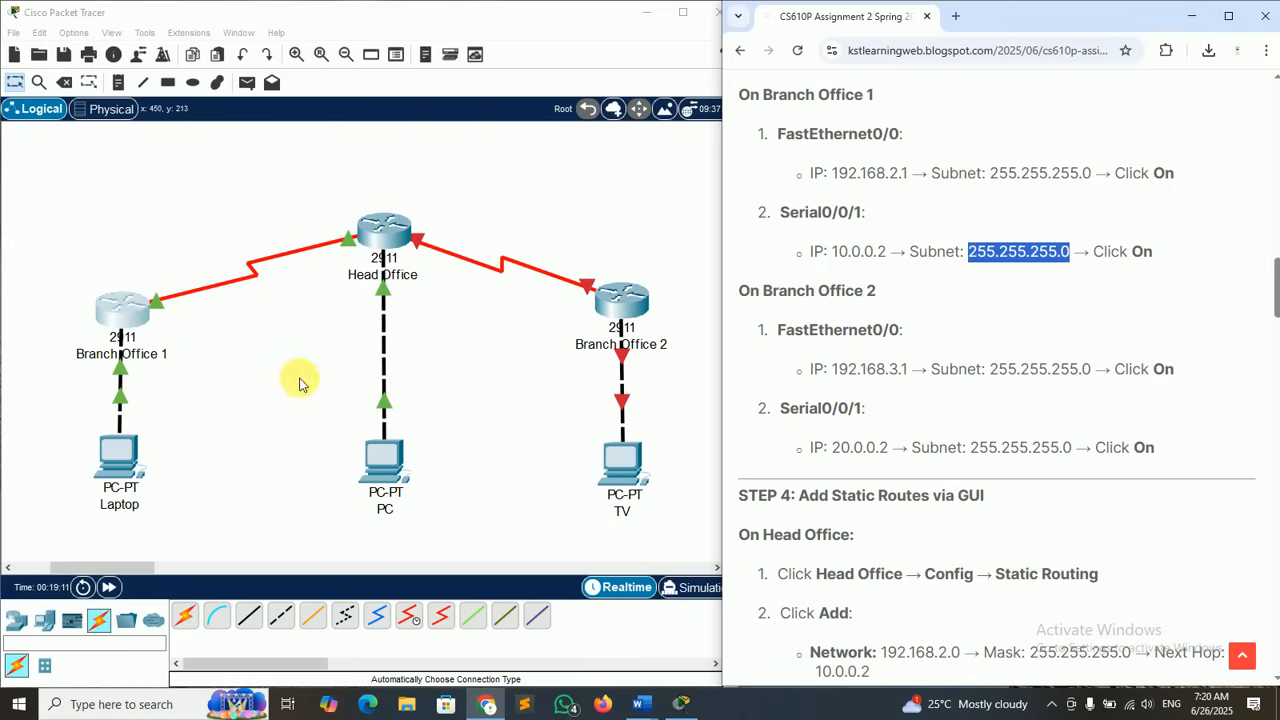
- Open the Branch Office 2 router's GigabitEthernet0/0 interface settings, following the guide's Branch Office 2 section
click(621, 307)
drag(666, 114, 338, 52)
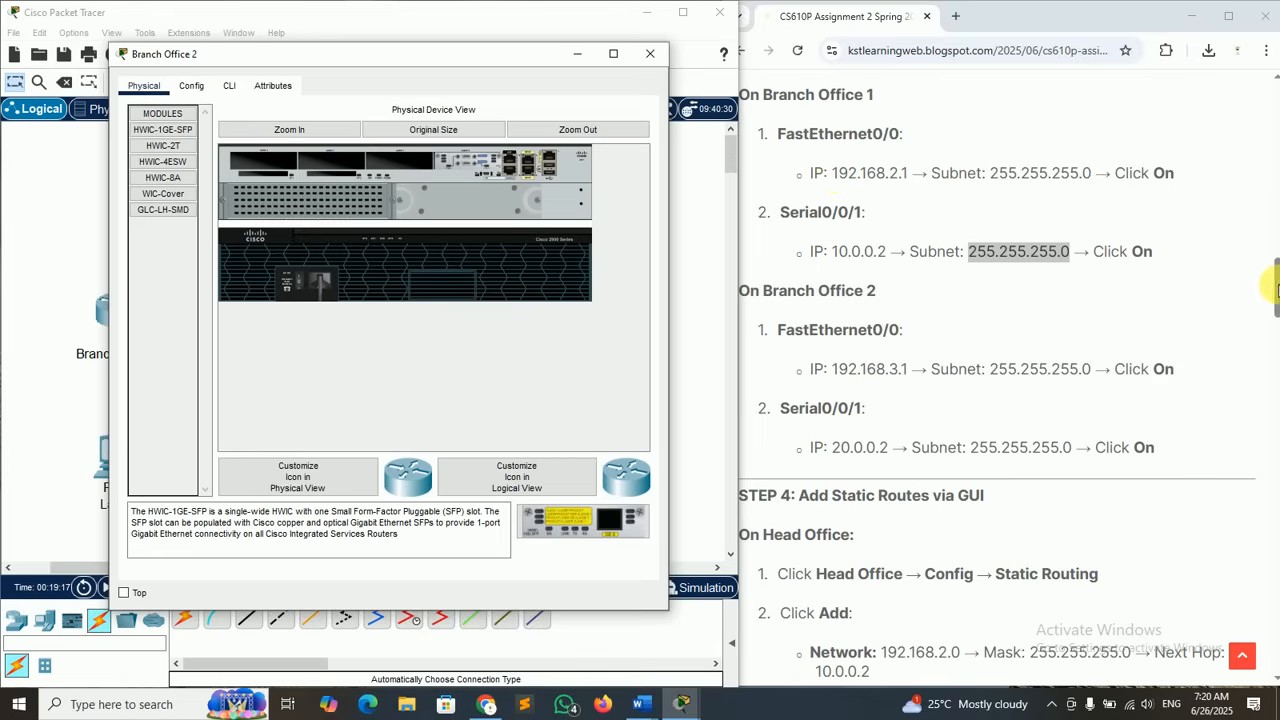
drag(1277, 290, 1277, 310)
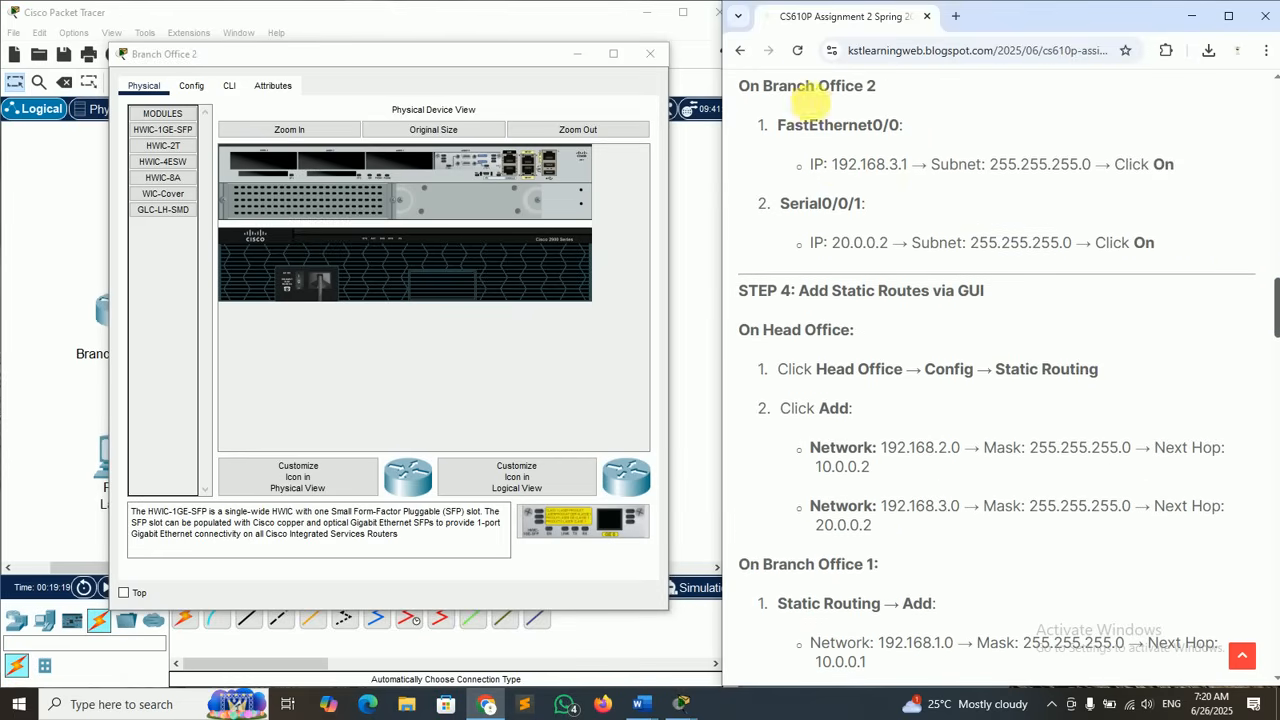
drag(764, 86, 903, 96)
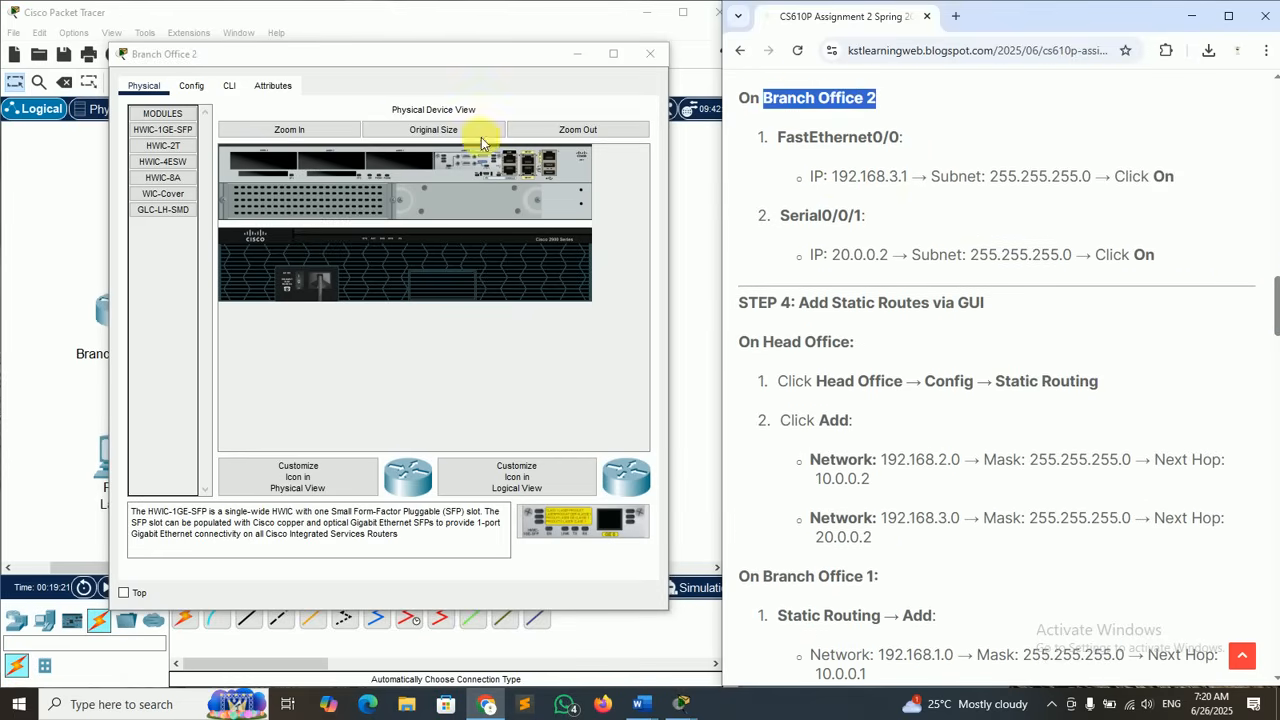
click(191, 86)
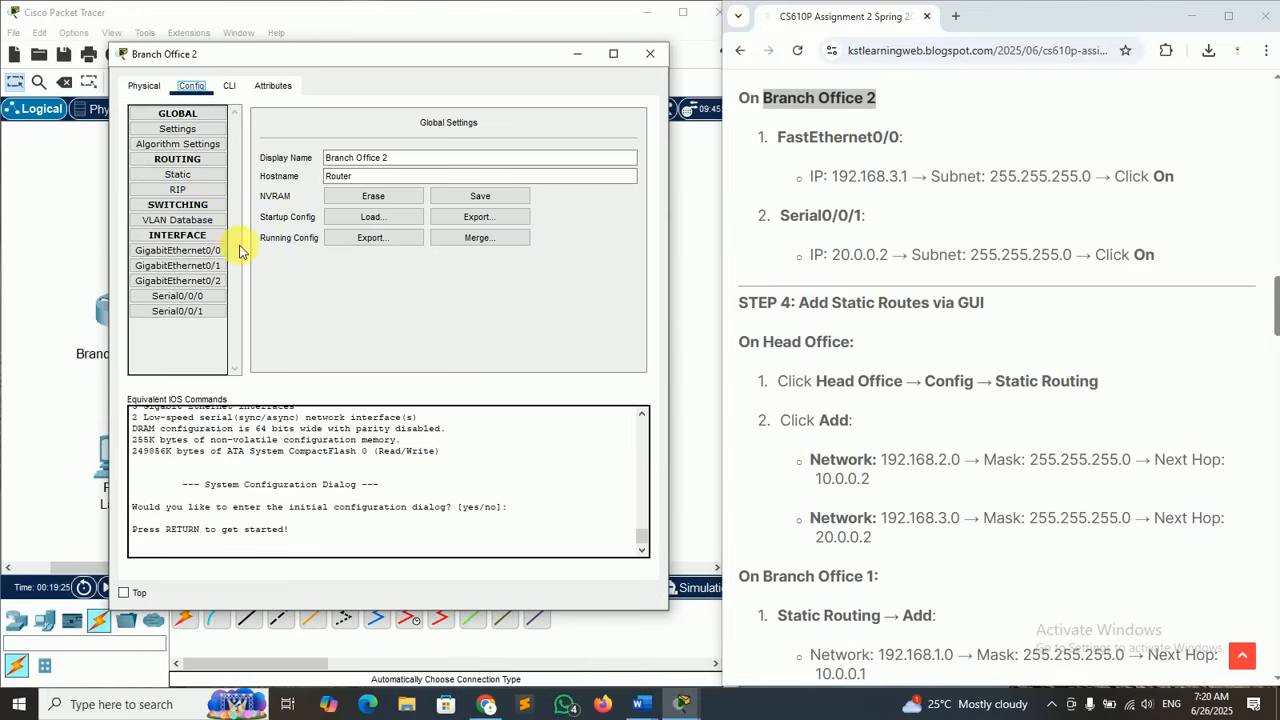
drag(780, 140, 912, 138)
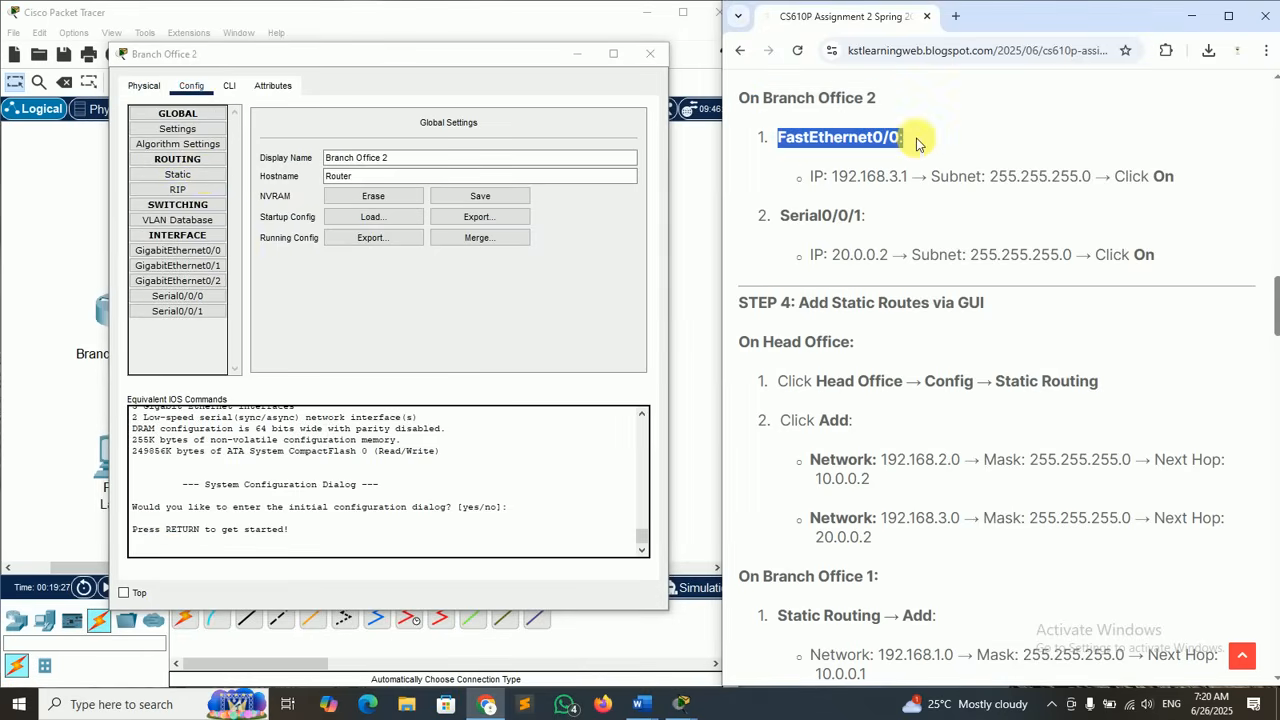
click(195, 251)
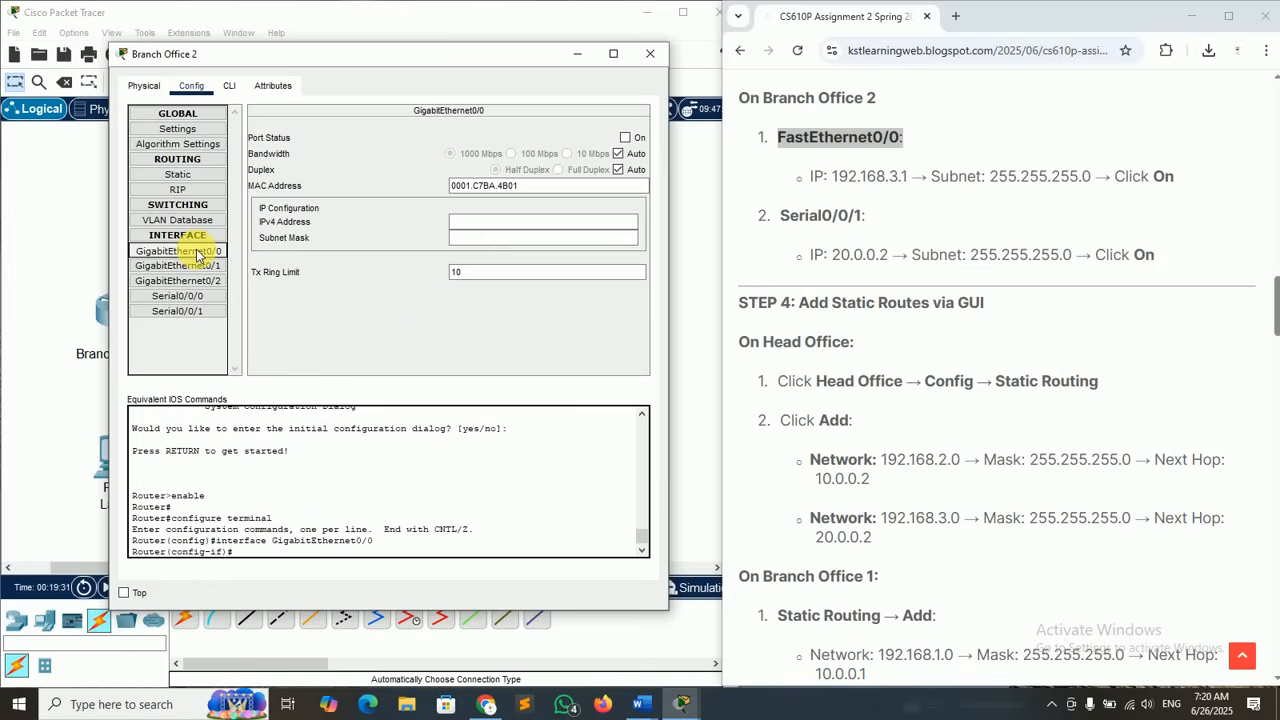
- Give Branch Office 2's GigabitEthernet0/0 the address 192.168.3.1 with subnet mask 255.255.255.0 and turn the port on
click(475, 221)
drag(832, 176, 906, 178)
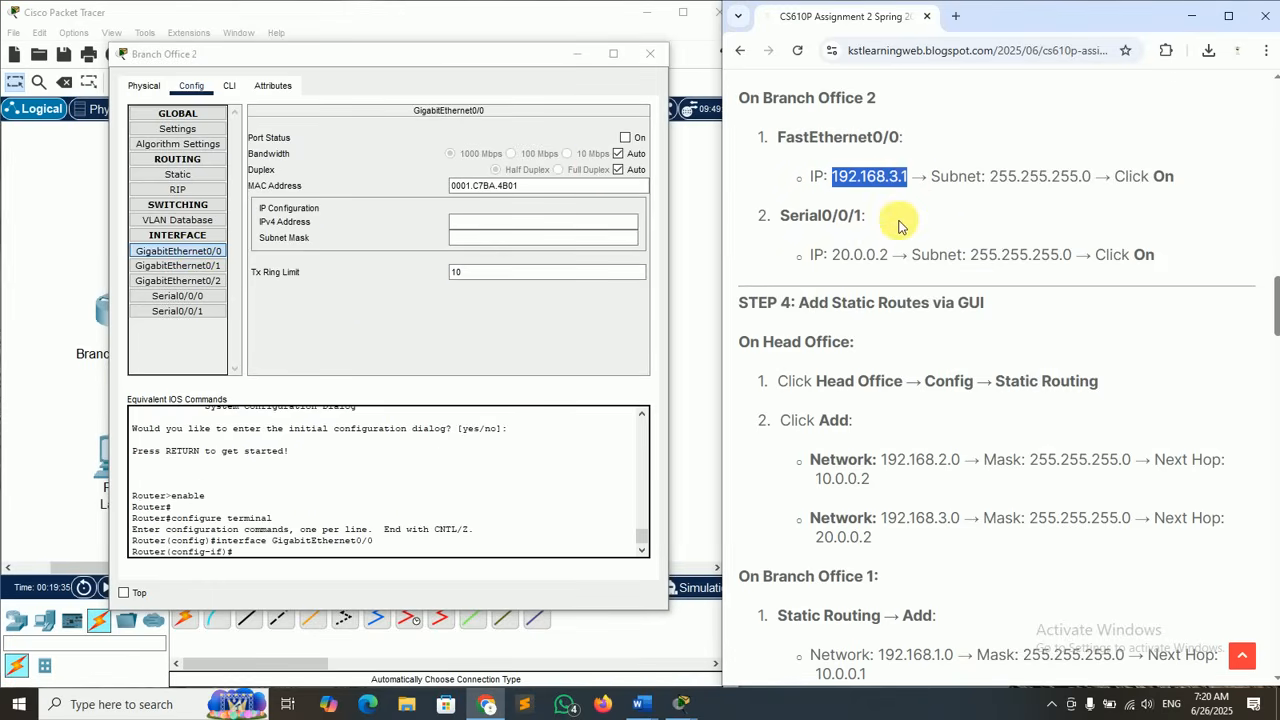
click(510, 222)
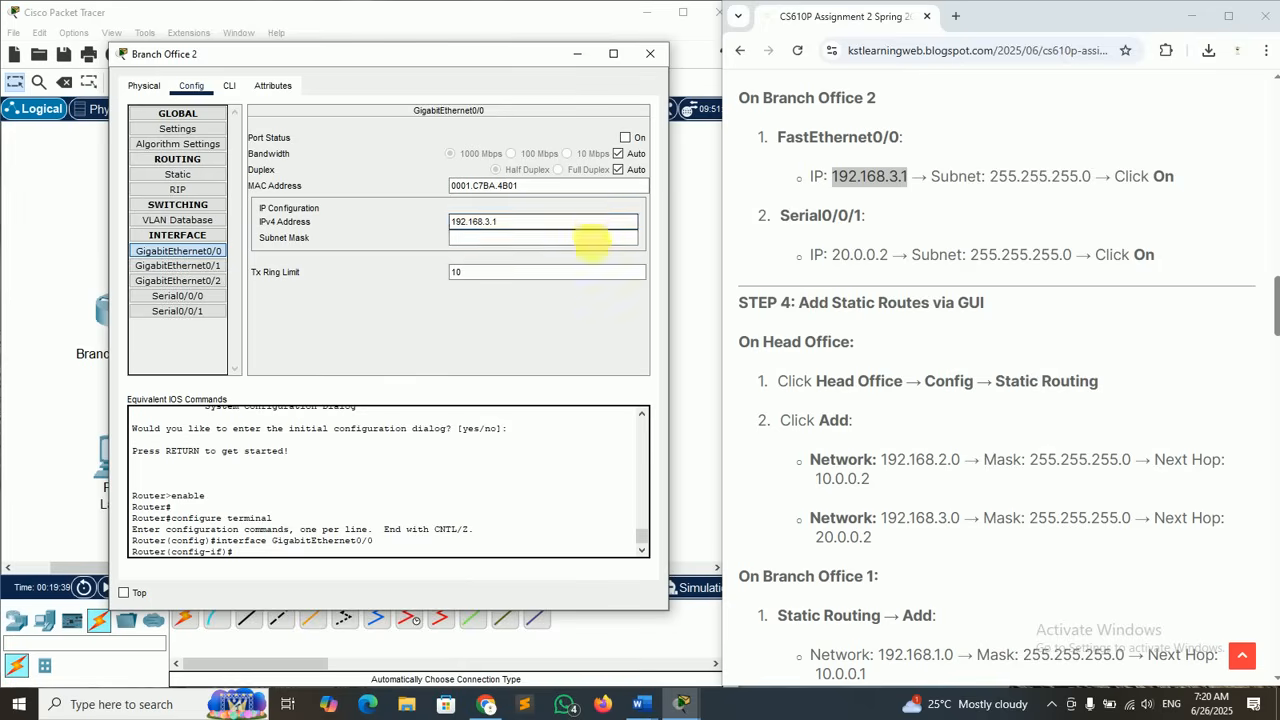
click(590, 238)
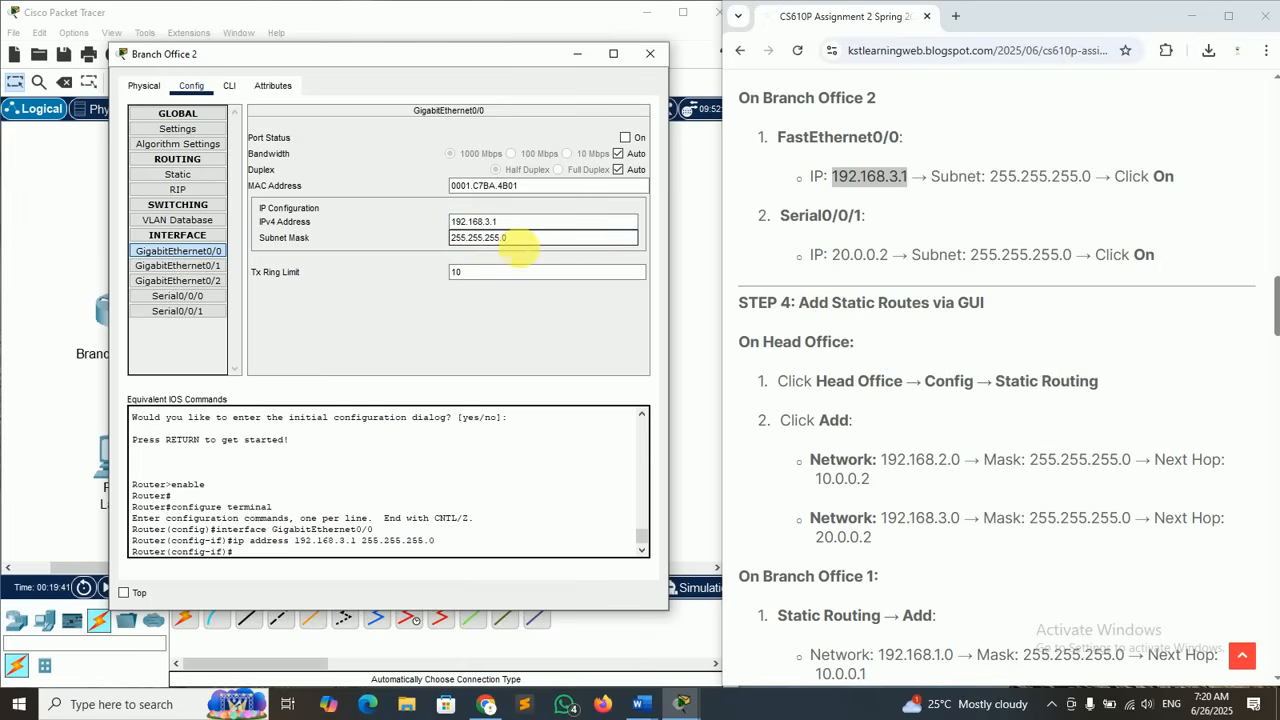
drag(989, 177, 1093, 185)
click(490, 238)
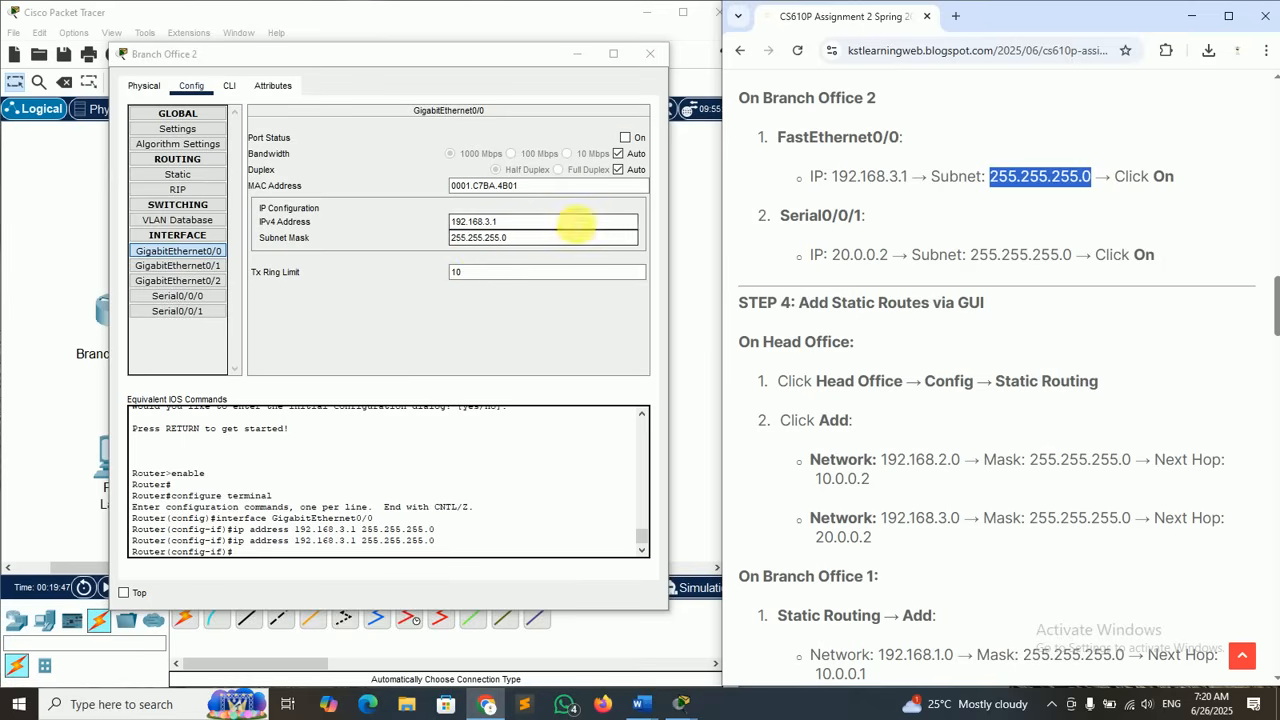
click(624, 138)
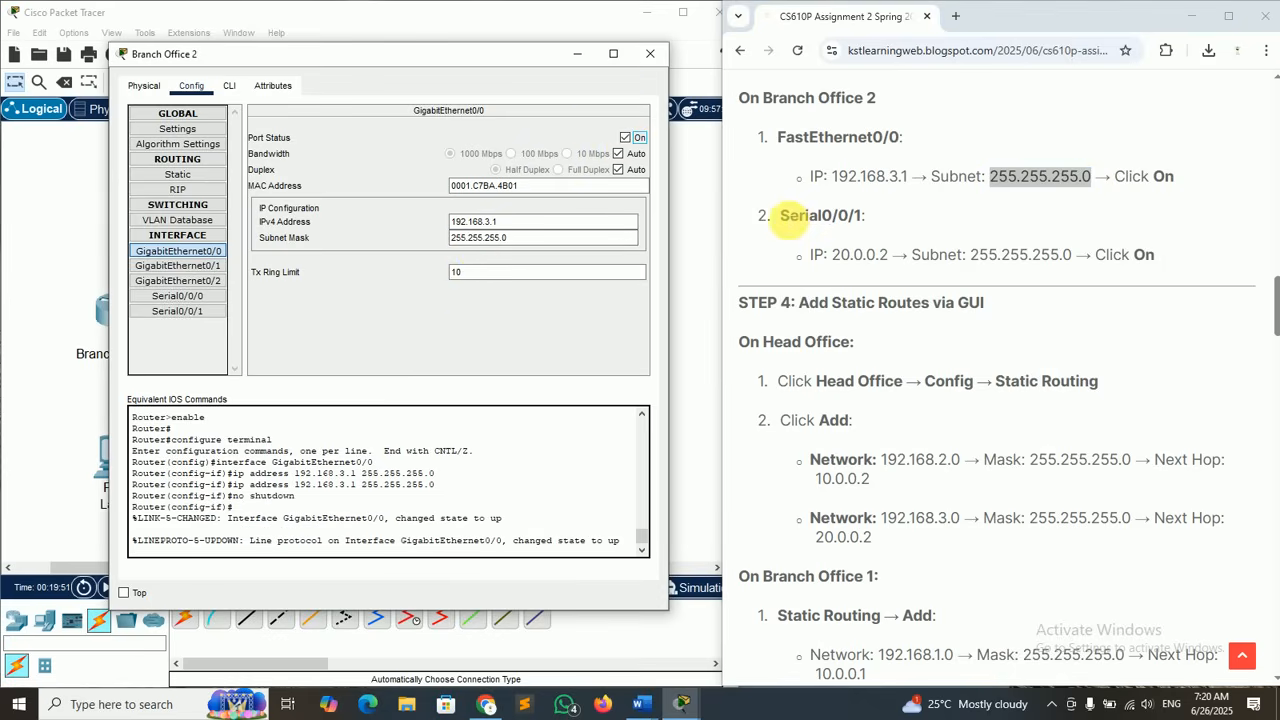
- Give Branch Office 2's Serial0/0/1 the address 20.0.0.2 with mask 255.255.255.0, turn the port on and close the configuration window
drag(786, 218, 870, 216)
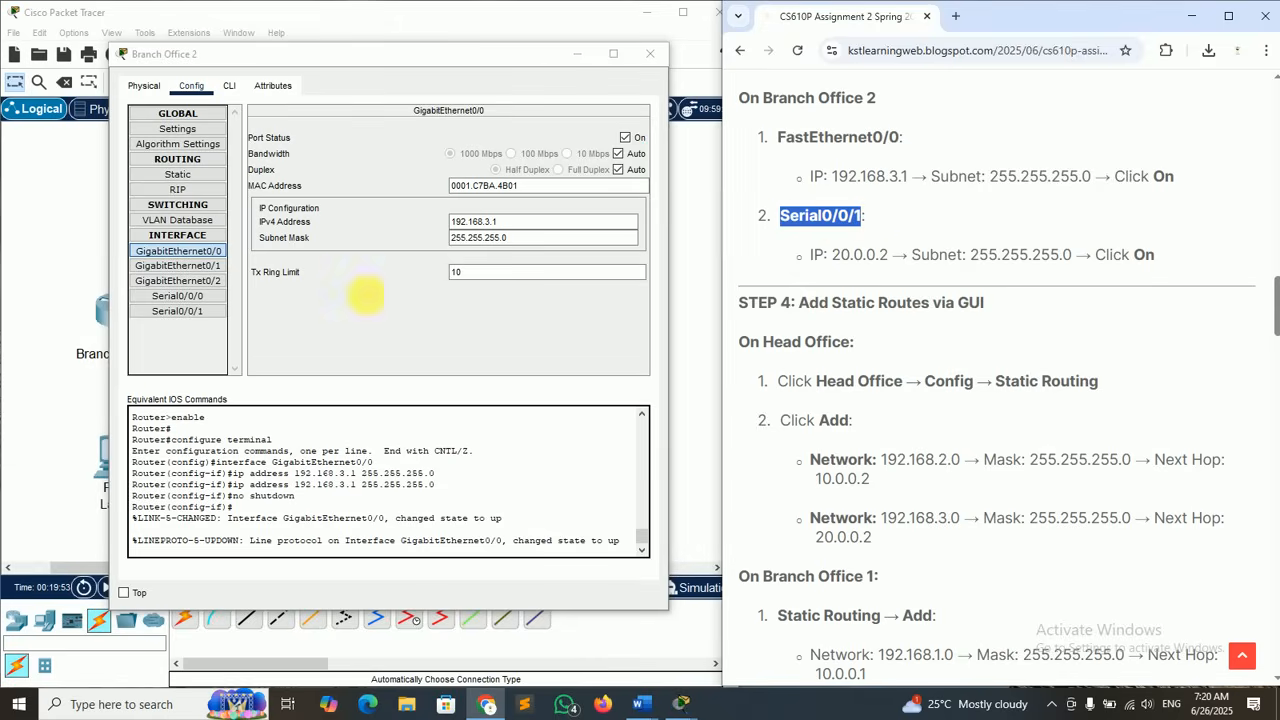
click(183, 313)
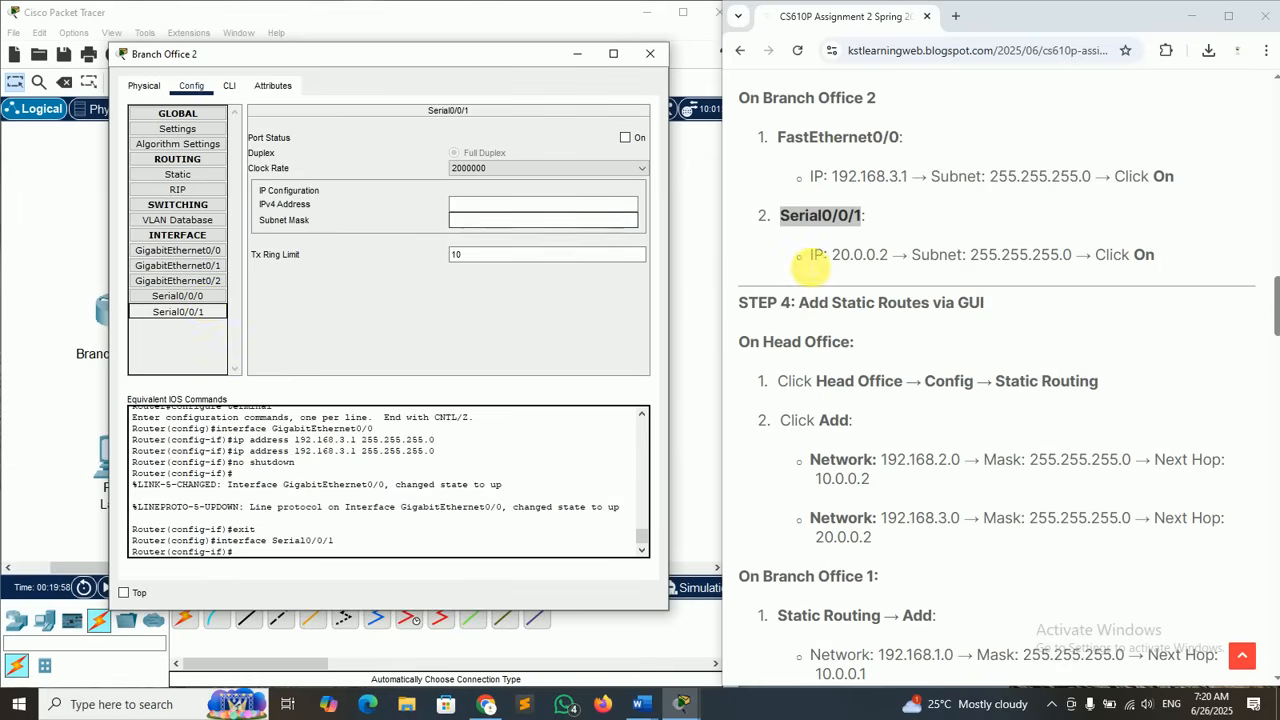
drag(832, 255, 878, 256)
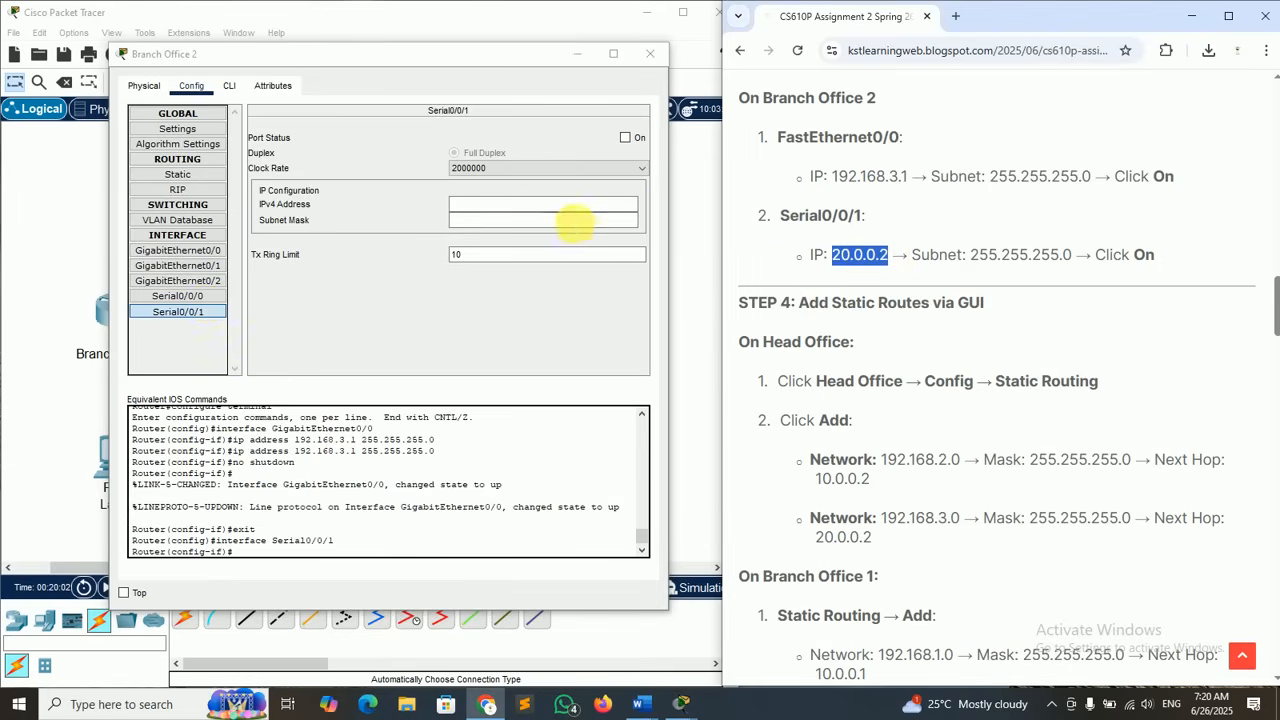
click(537, 206)
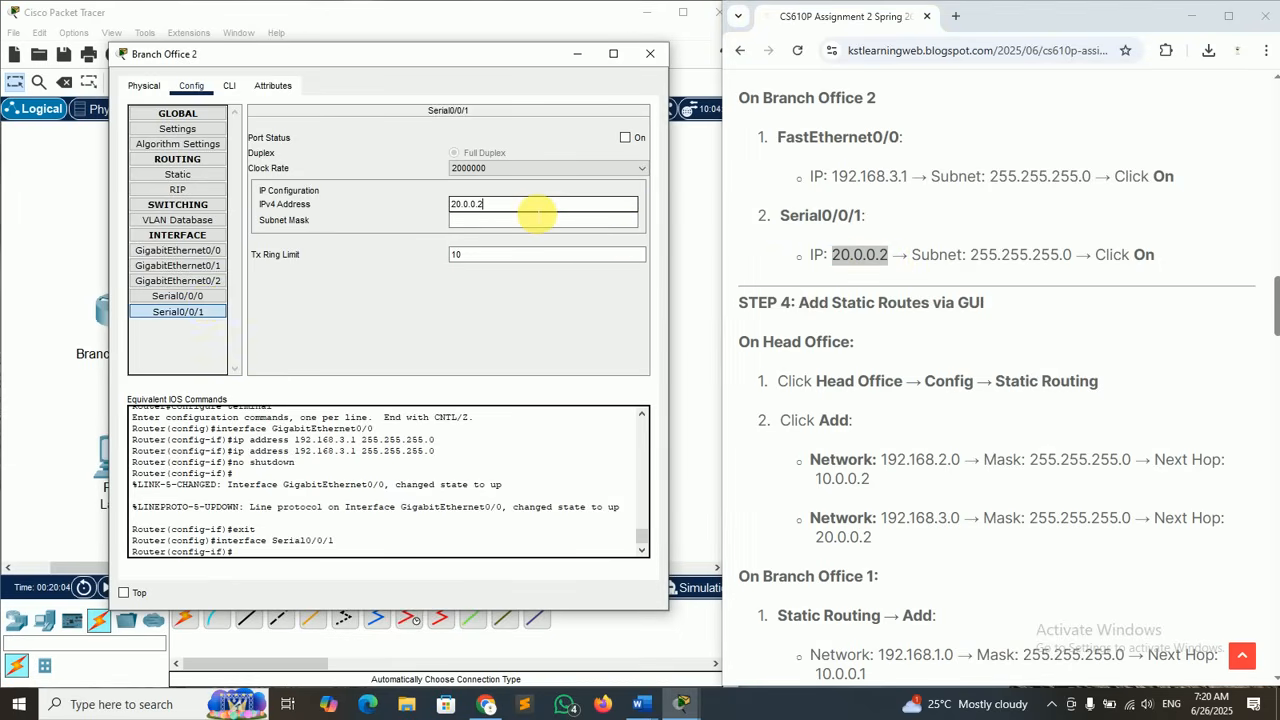
drag(970, 256, 1066, 257)
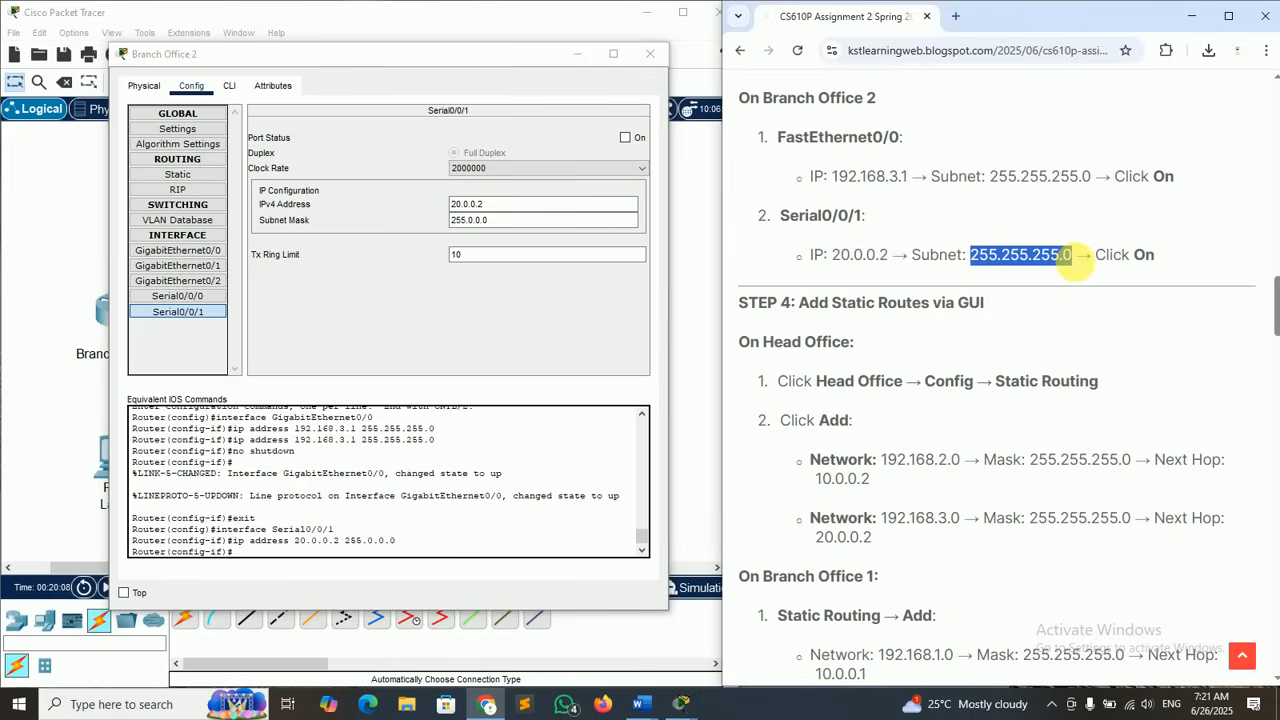
click(525, 224)
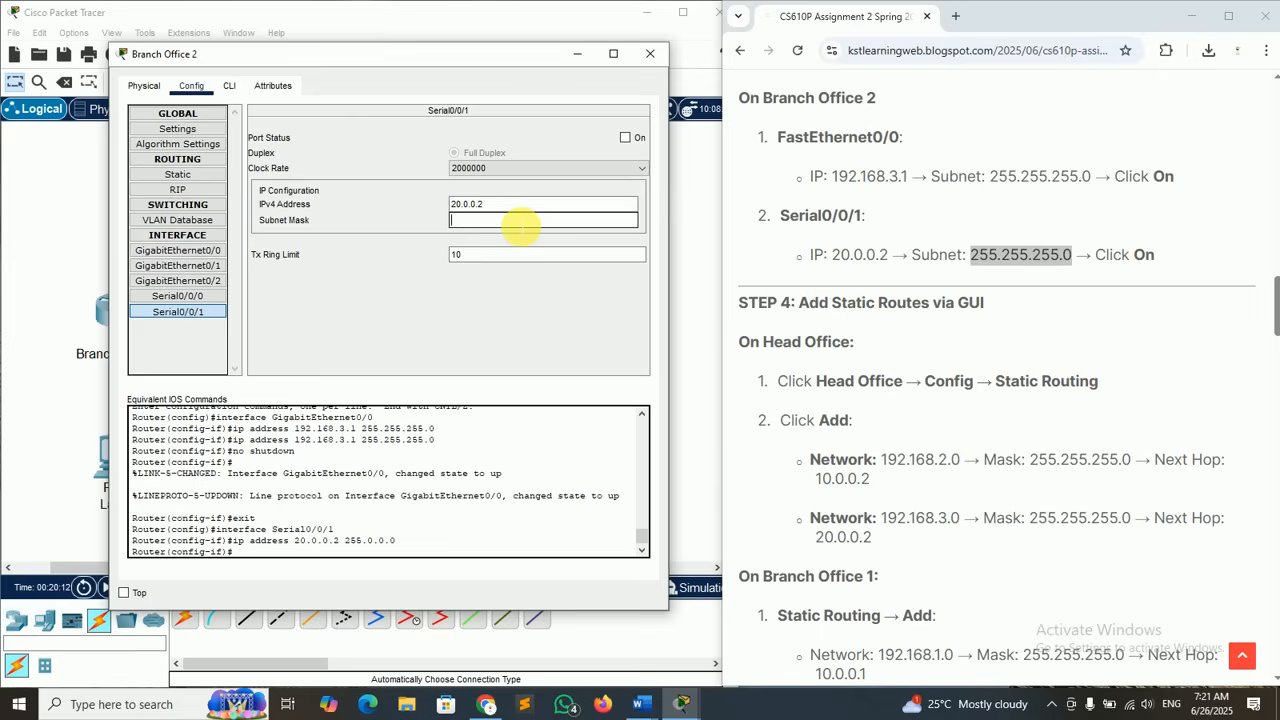
click(625, 139)
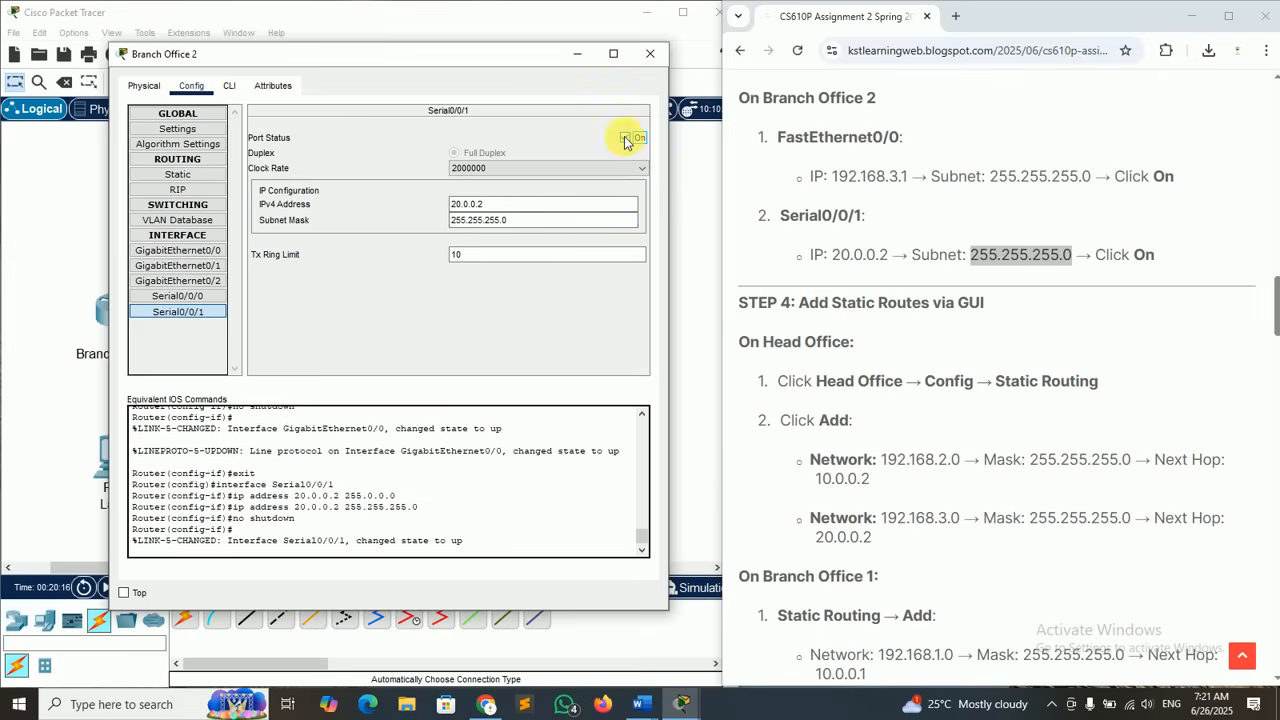
click(650, 53)
click(481, 170)
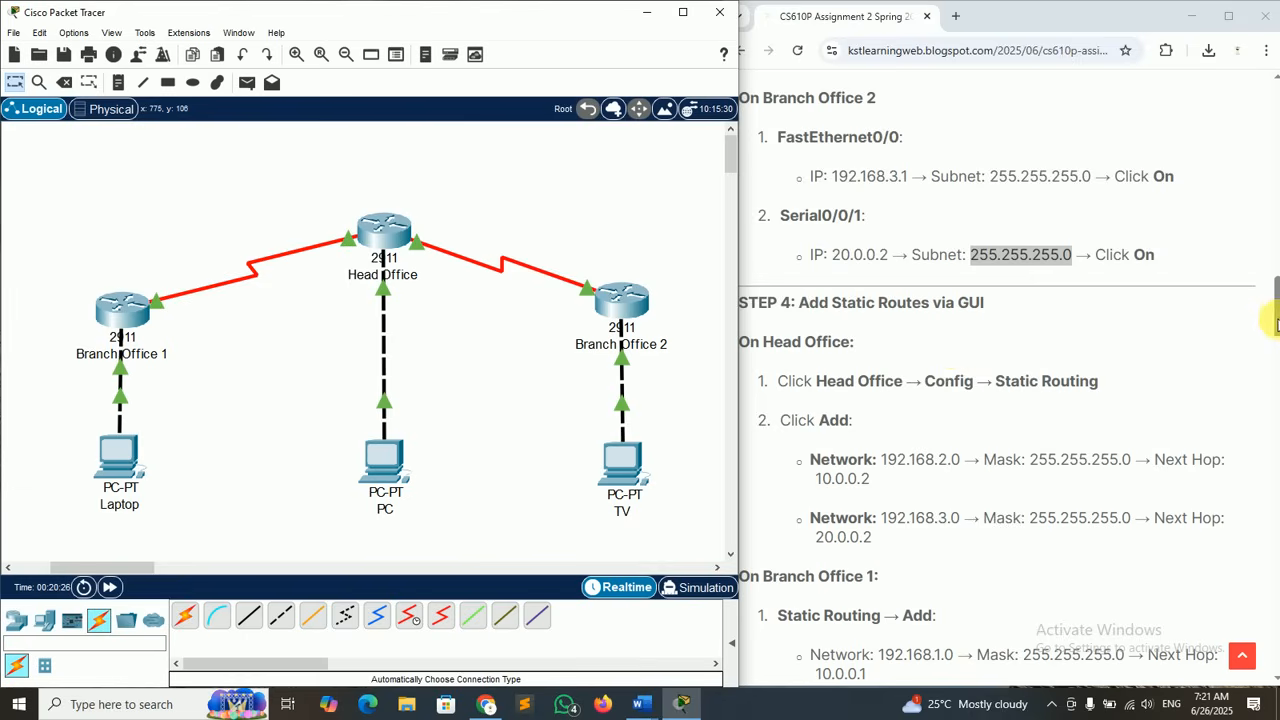
- Find the guide's Step 4 on static routes and open the Head Office router's configuration window beside it
drag(1274, 296, 1276, 338)
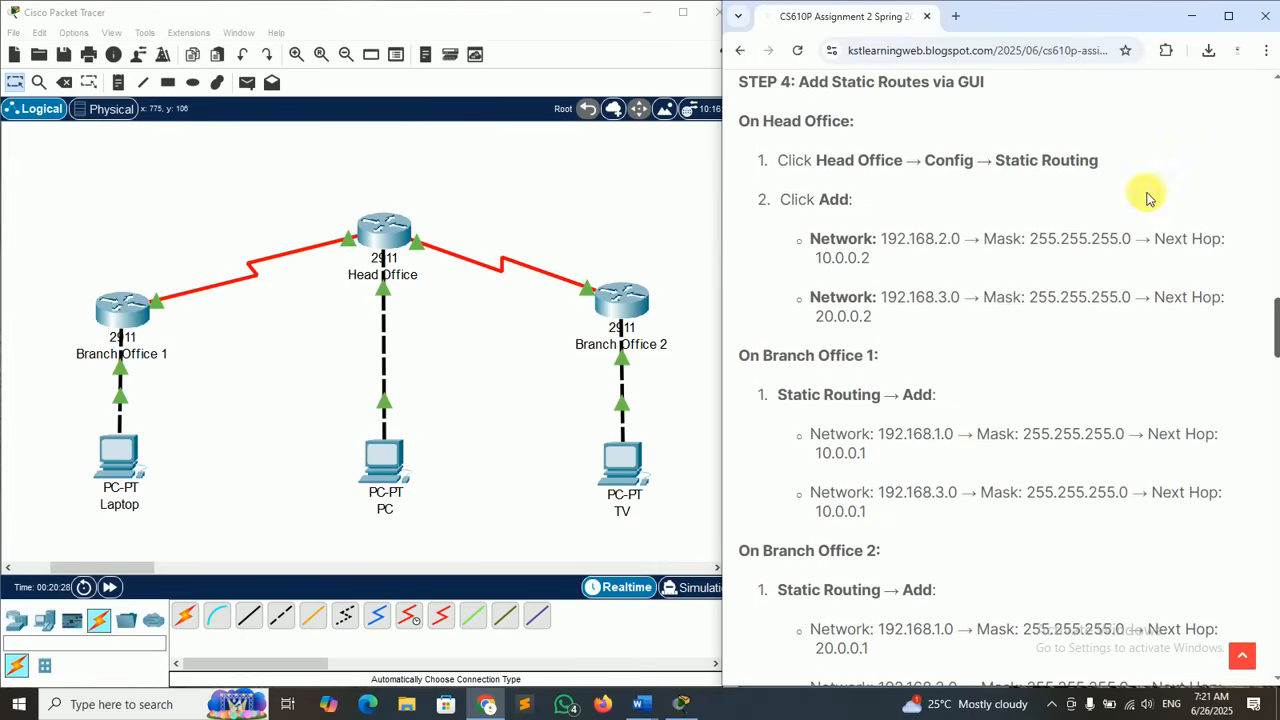
drag(803, 86, 925, 124)
click(927, 126)
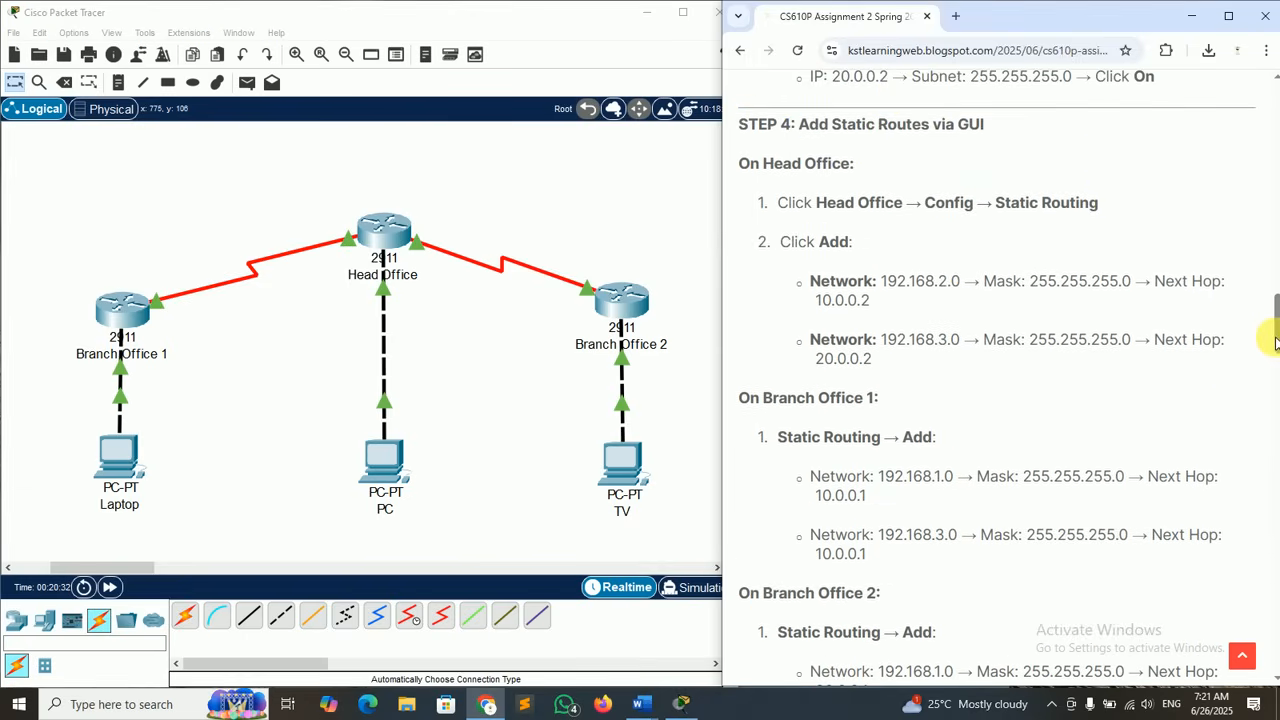
drag(1268, 322, 1271, 332)
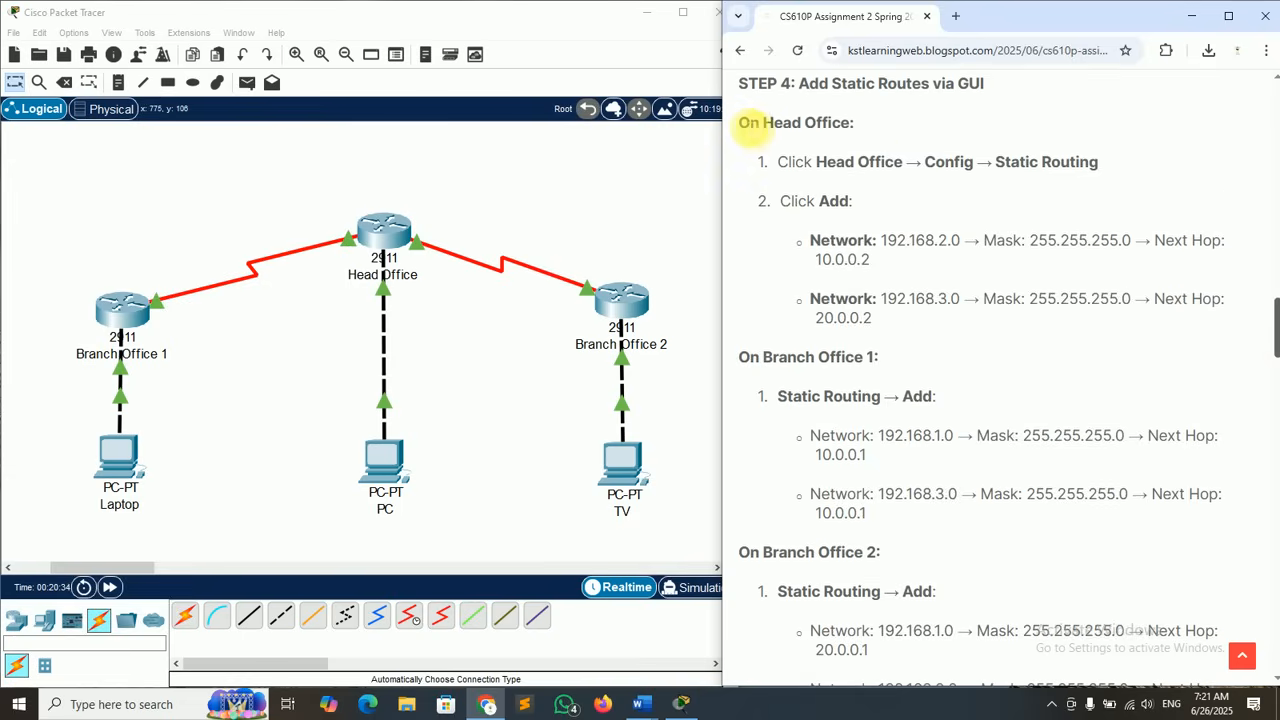
drag(738, 124, 857, 123)
click(857, 123)
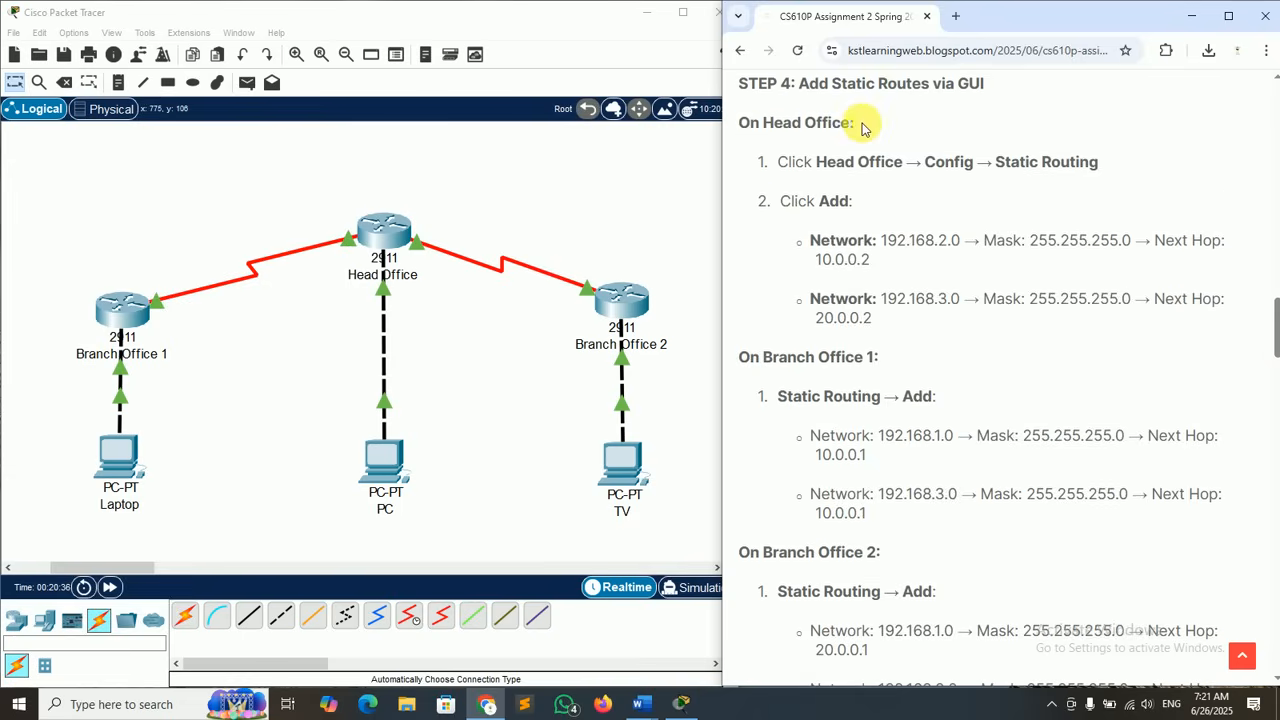
click(386, 231)
click(383, 231)
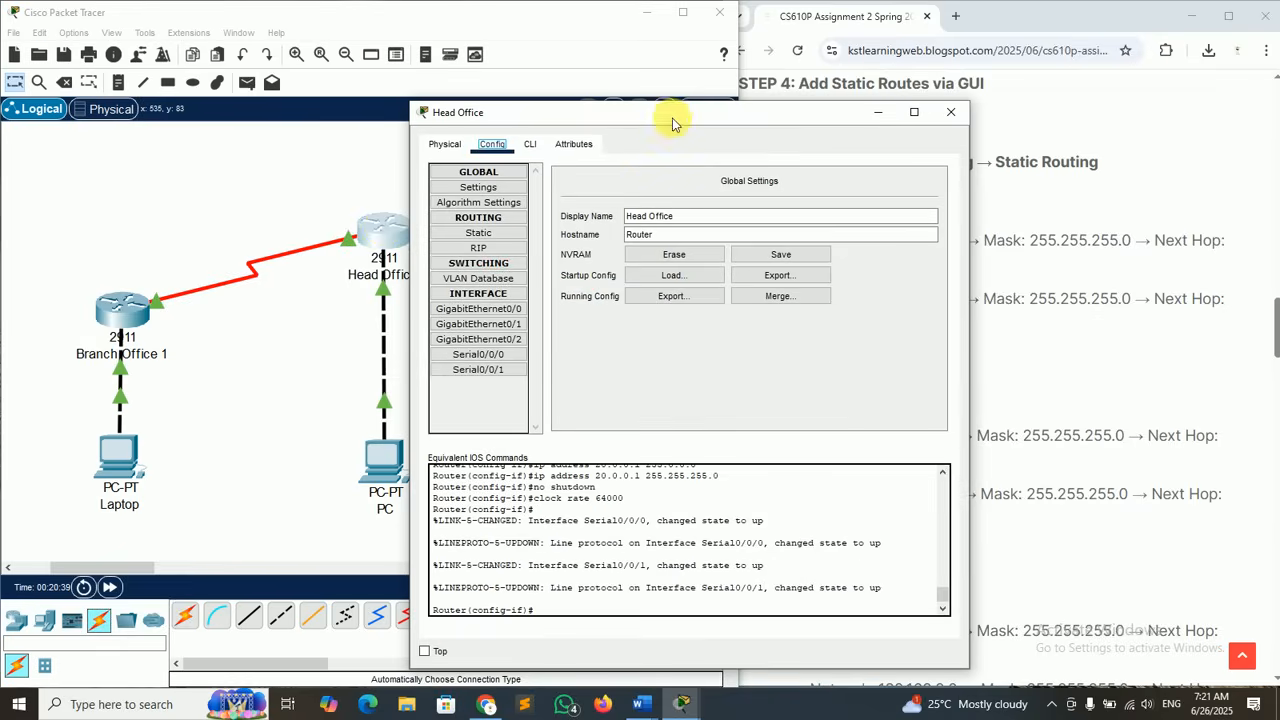
drag(673, 117, 396, 67)
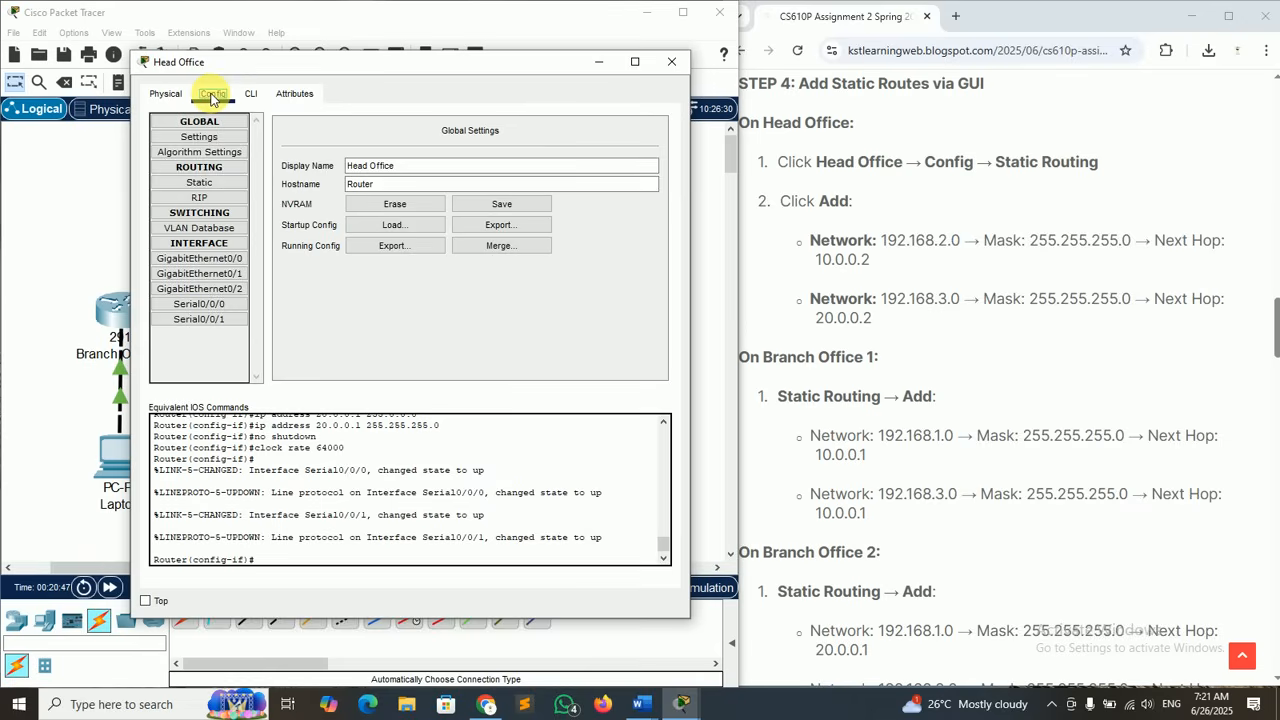
- Open Head Office's static routing settings, ready for the routes listed in the guide
click(199, 186)
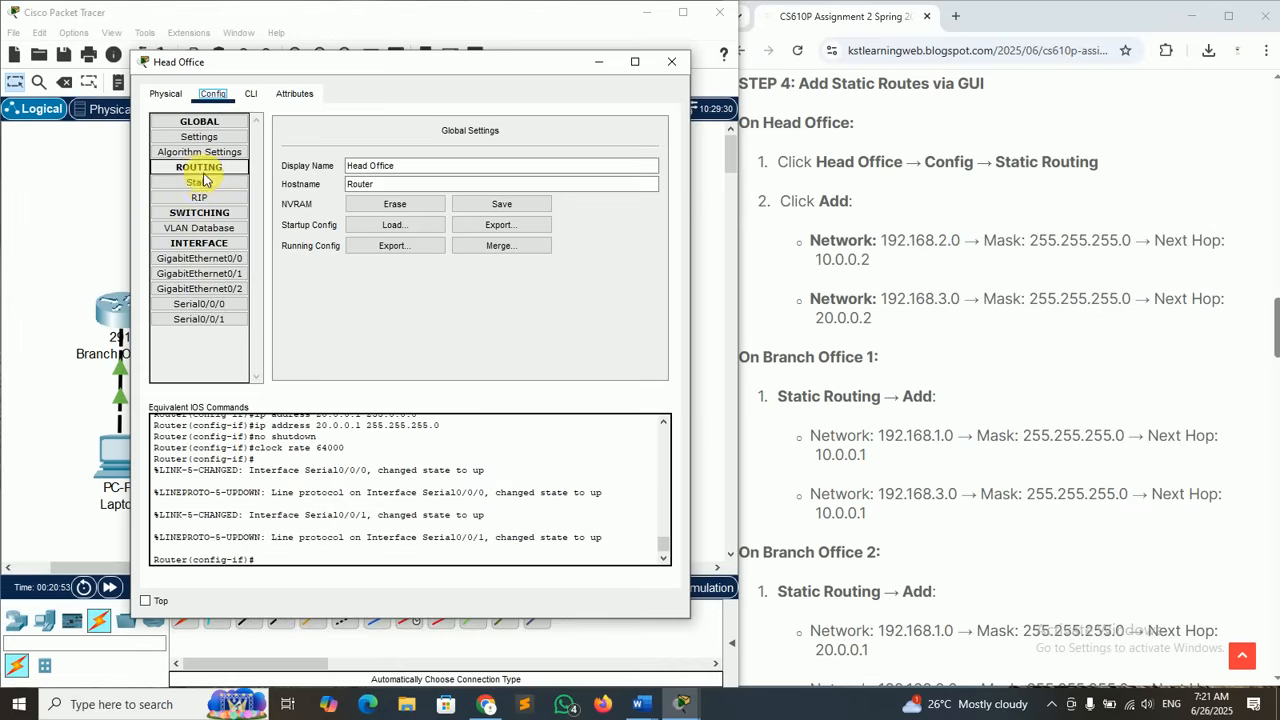
click(201, 168)
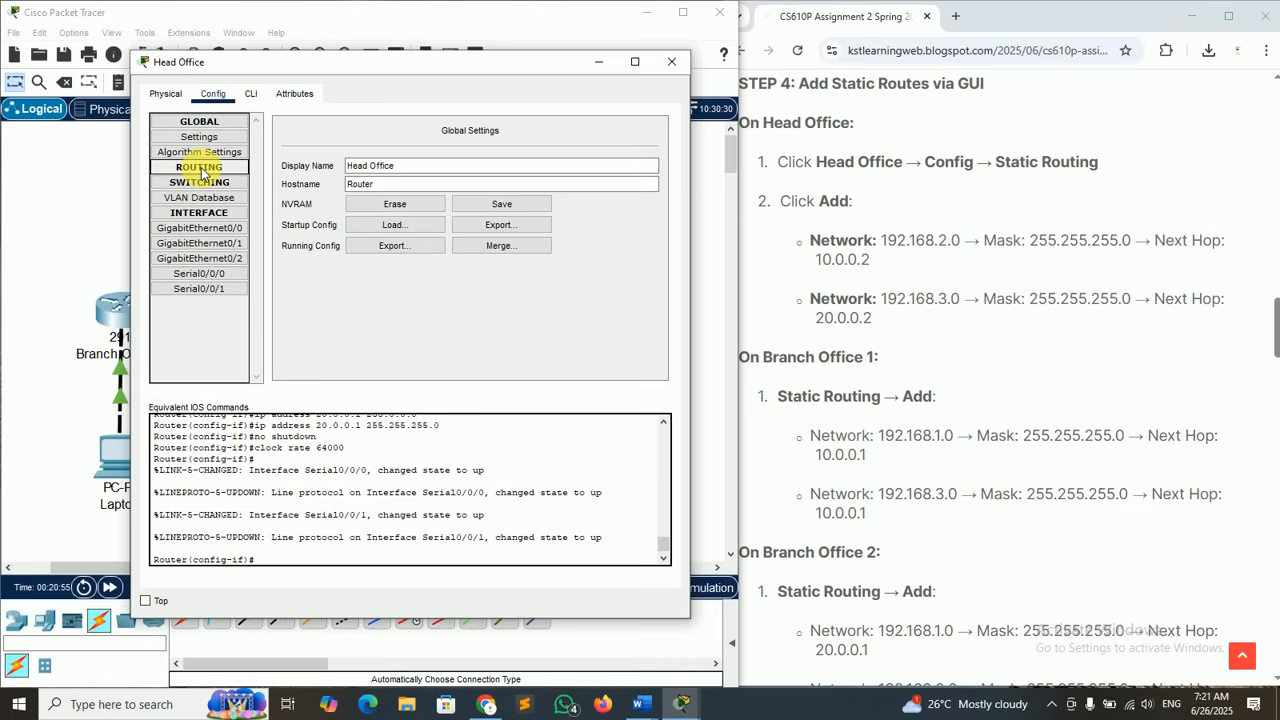
click(201, 168)
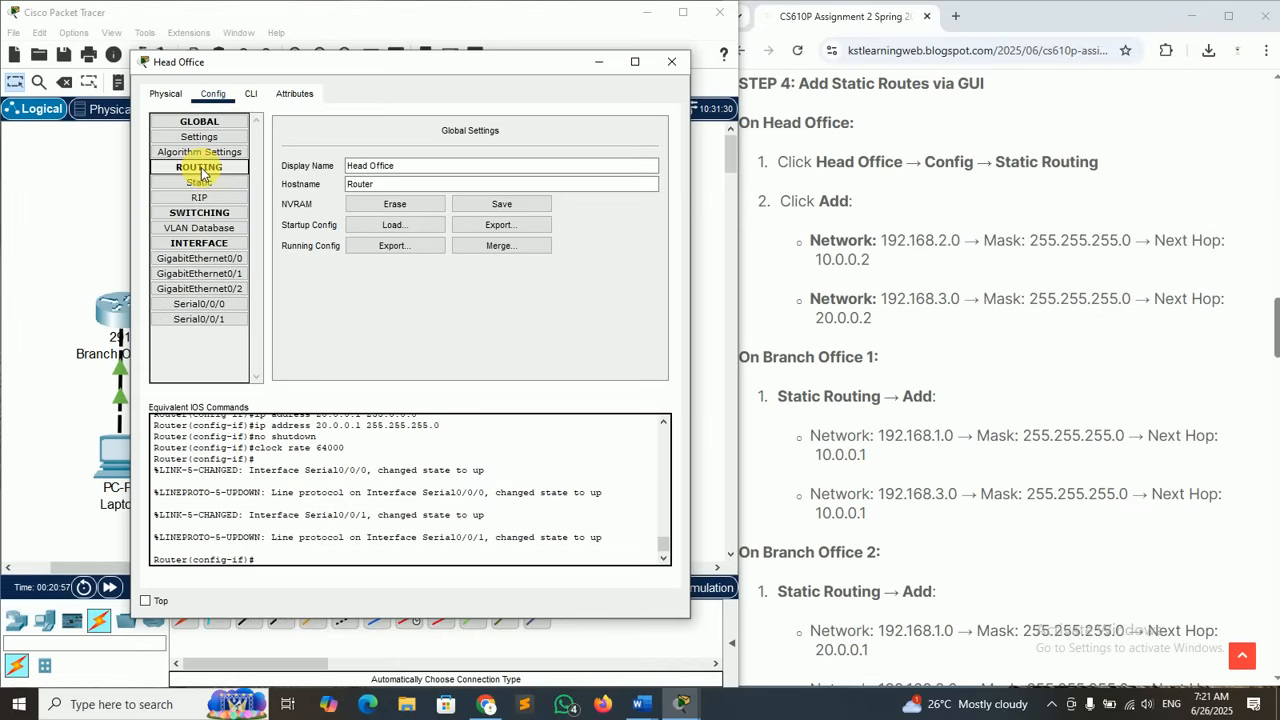
click(199, 184)
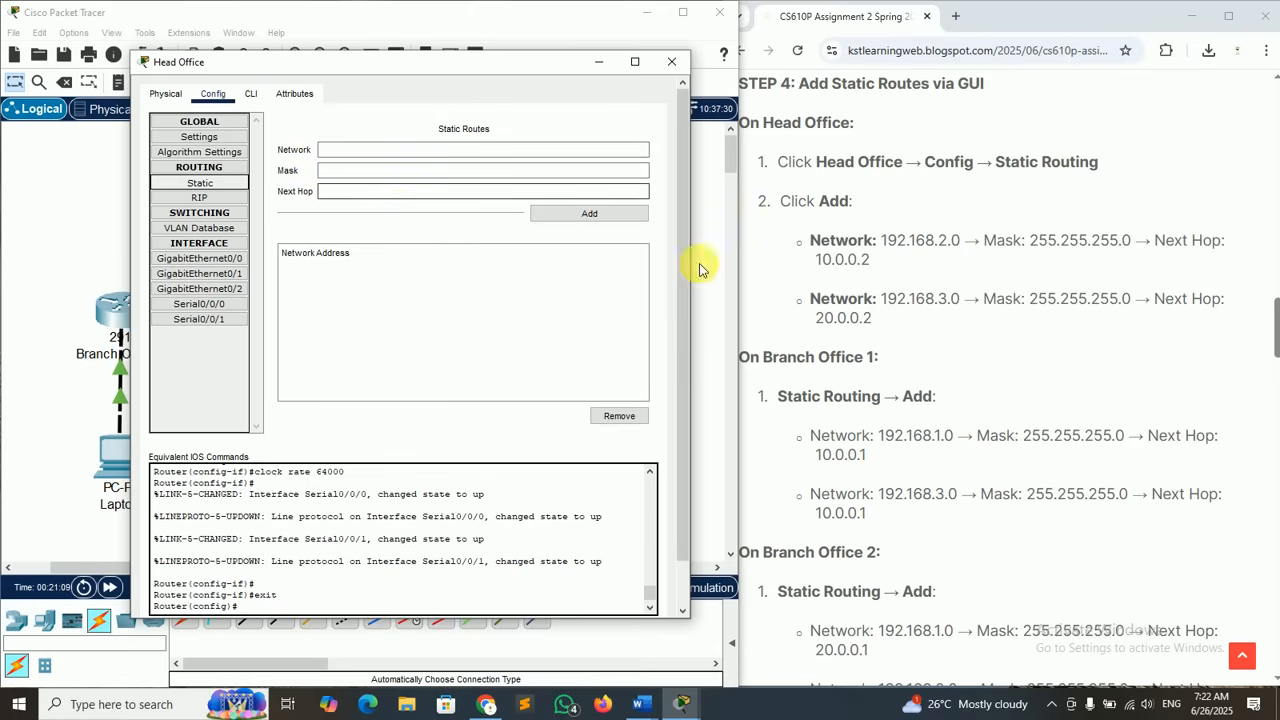
click(835, 200)
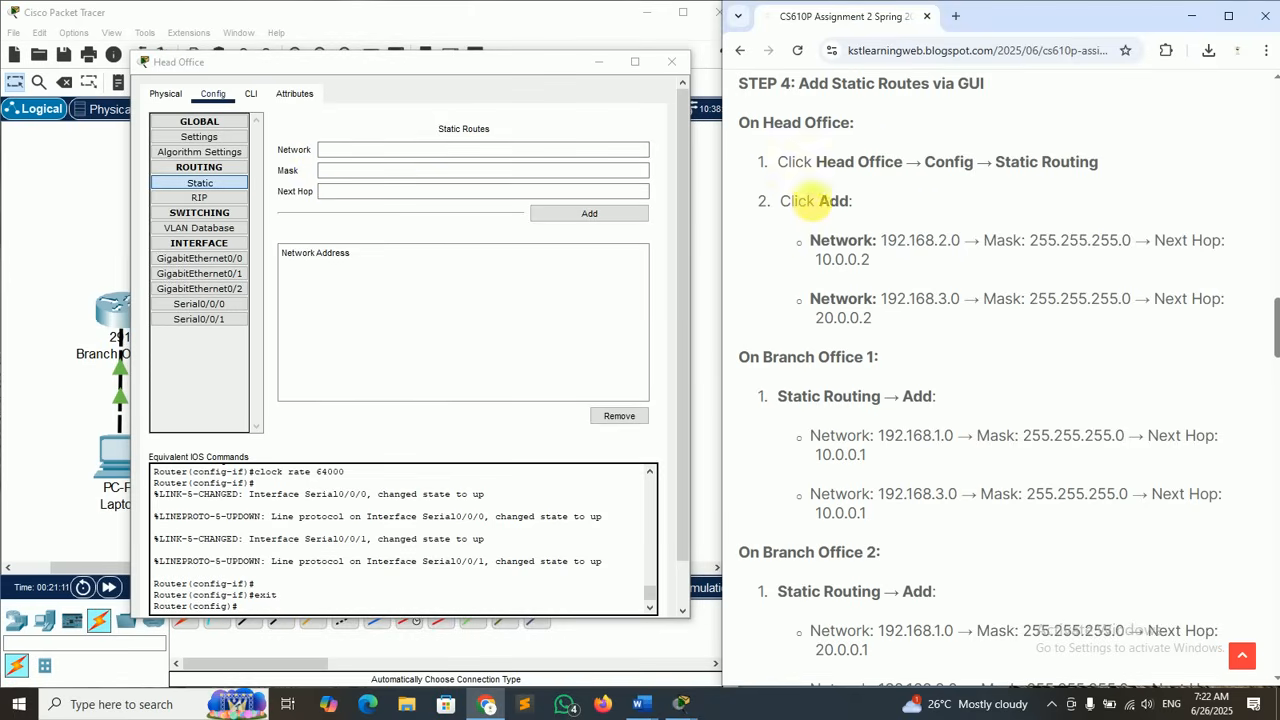
- Add a static route on Head Office for network 192.168.2.0, mask 255.255.255.0, with next hop 10.0.0.2
drag(765, 122, 852, 122)
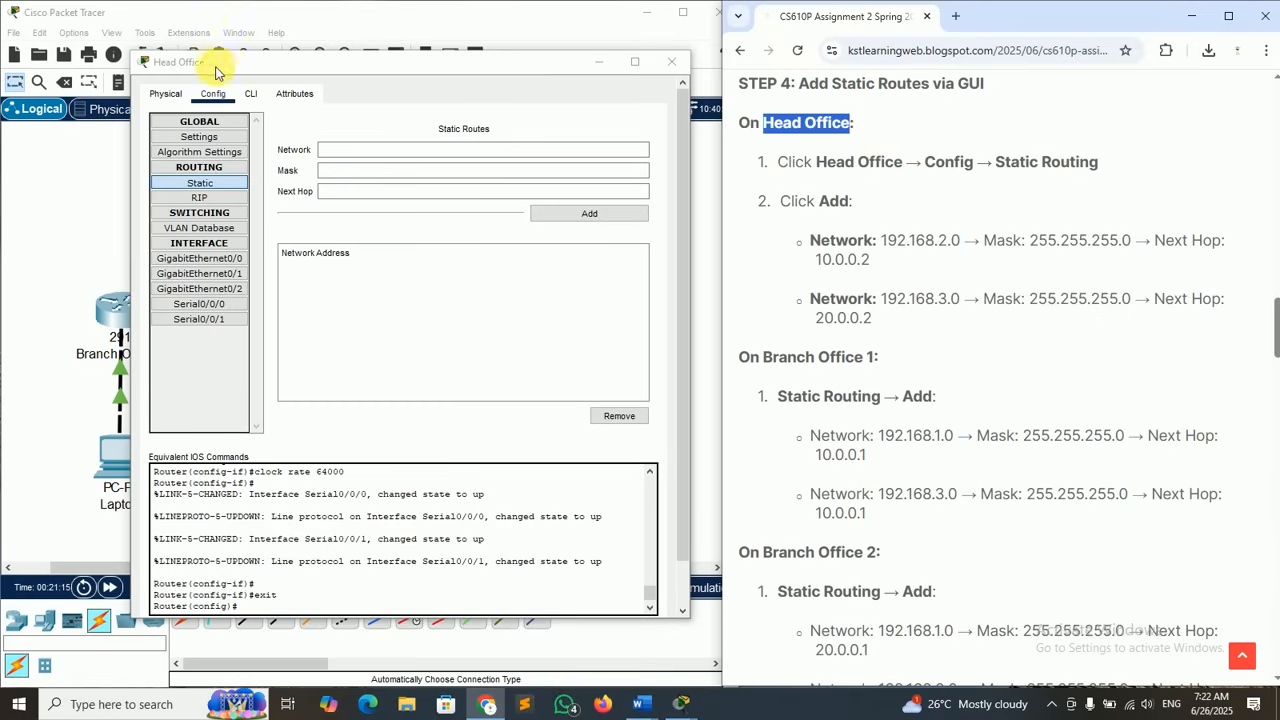
click(848, 138)
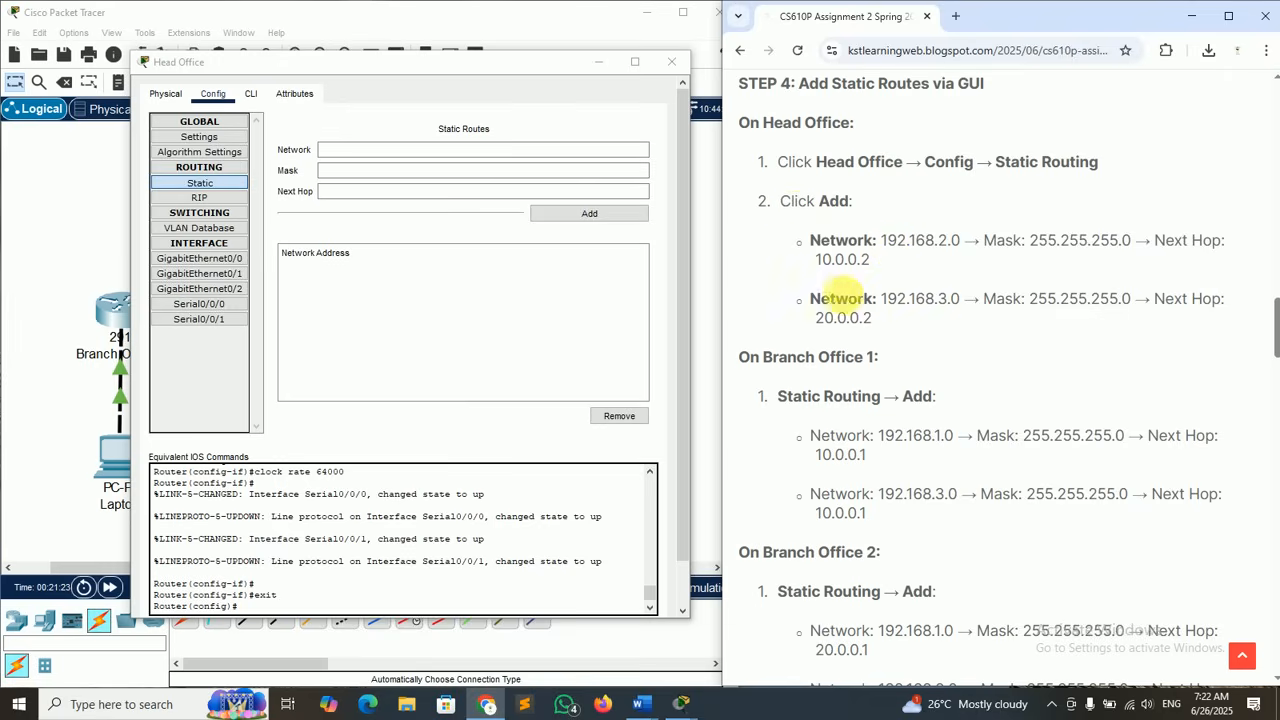
drag(882, 242, 948, 244)
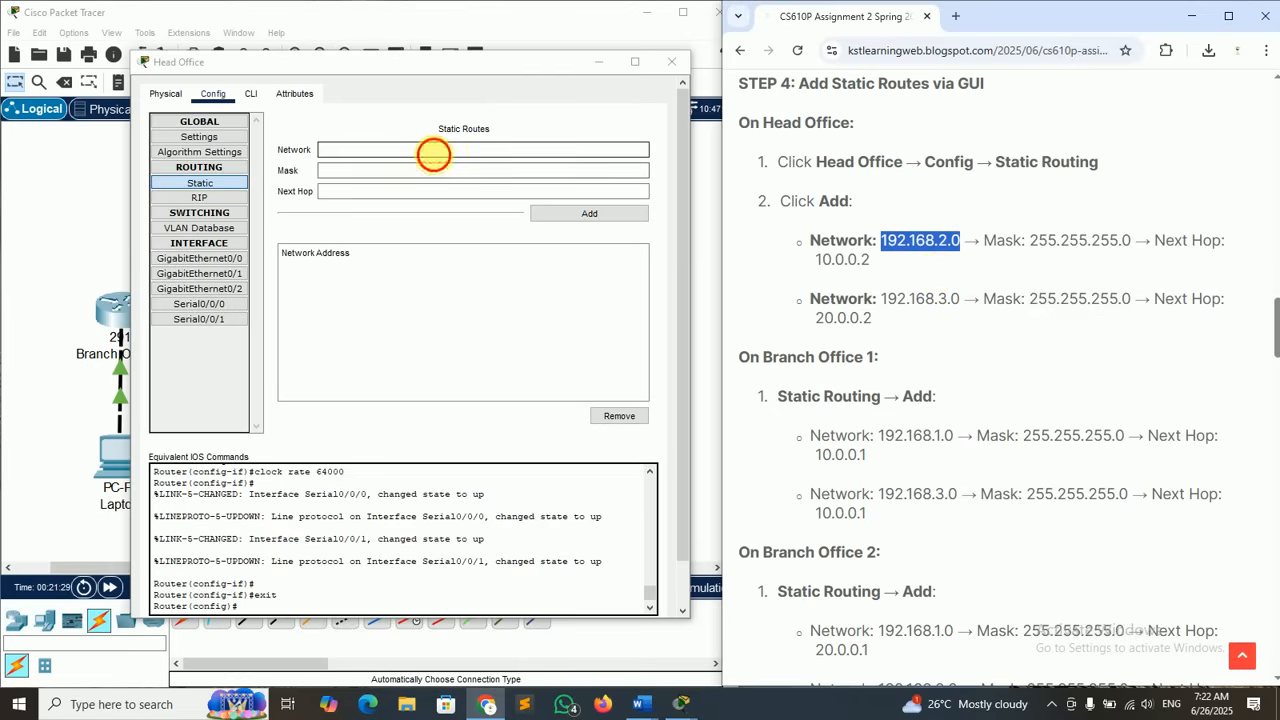
click(433, 150)
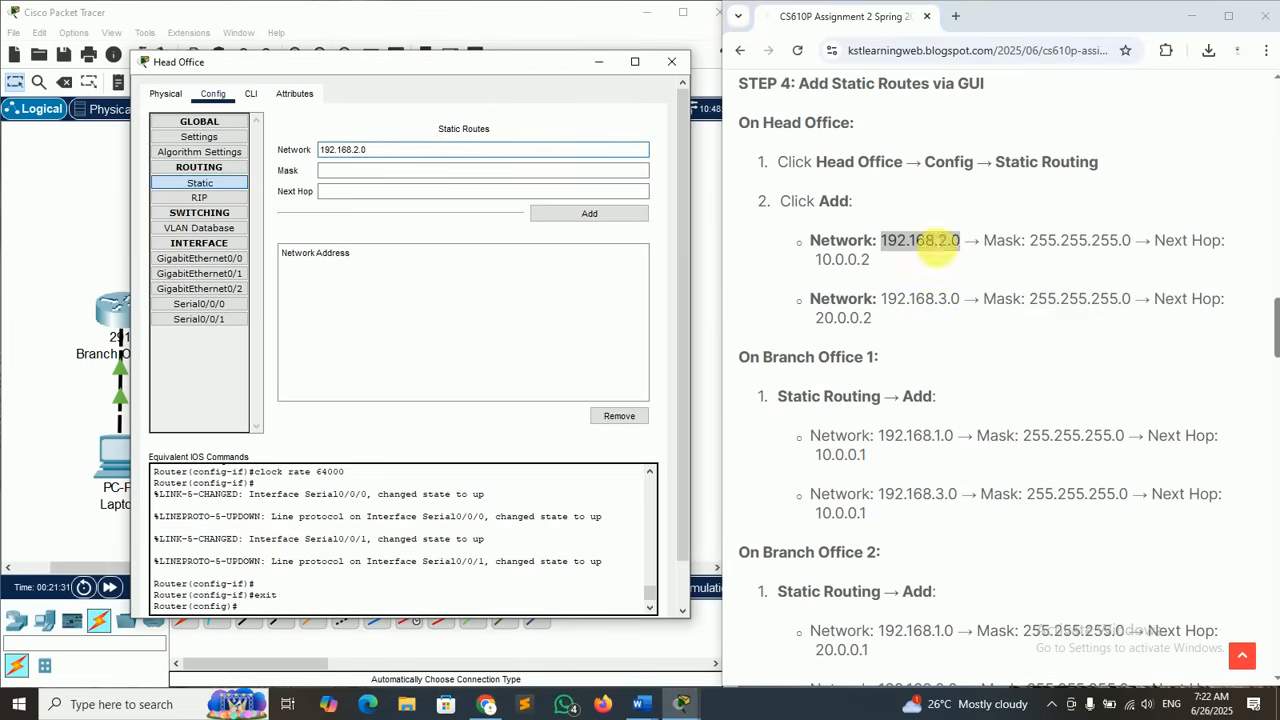
click(1040, 240)
drag(1040, 240, 1132, 252)
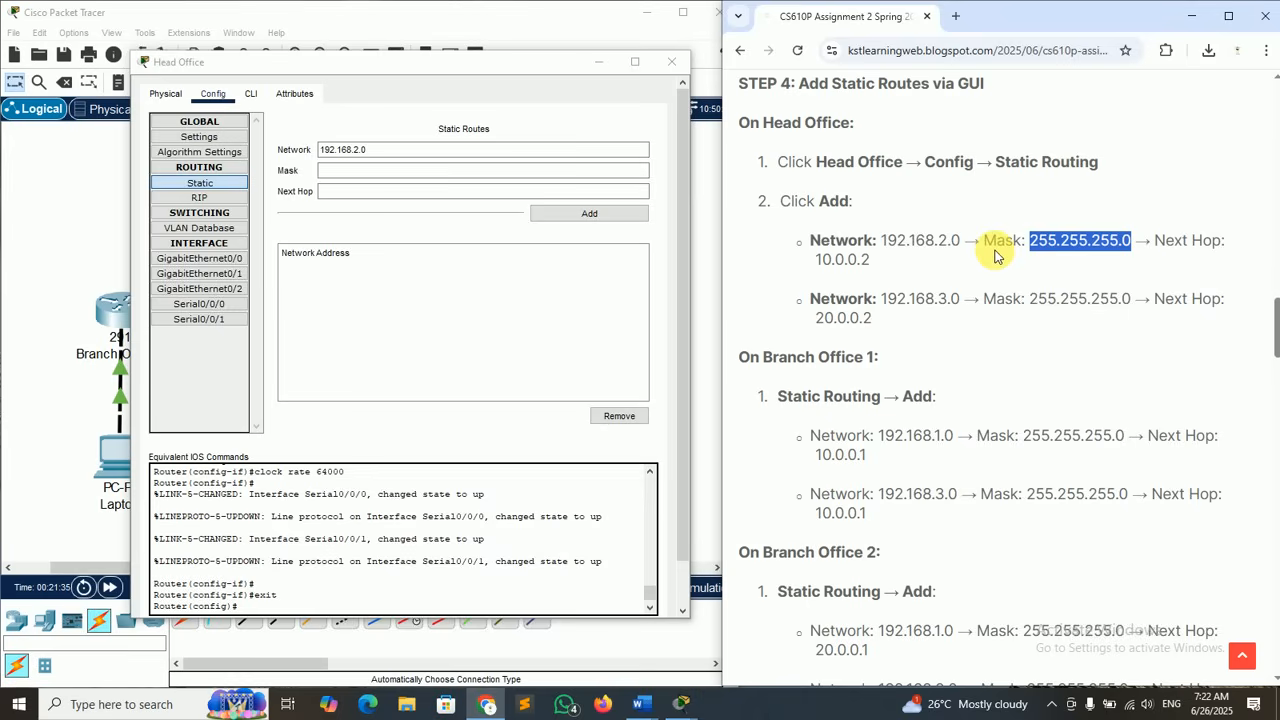
click(366, 172)
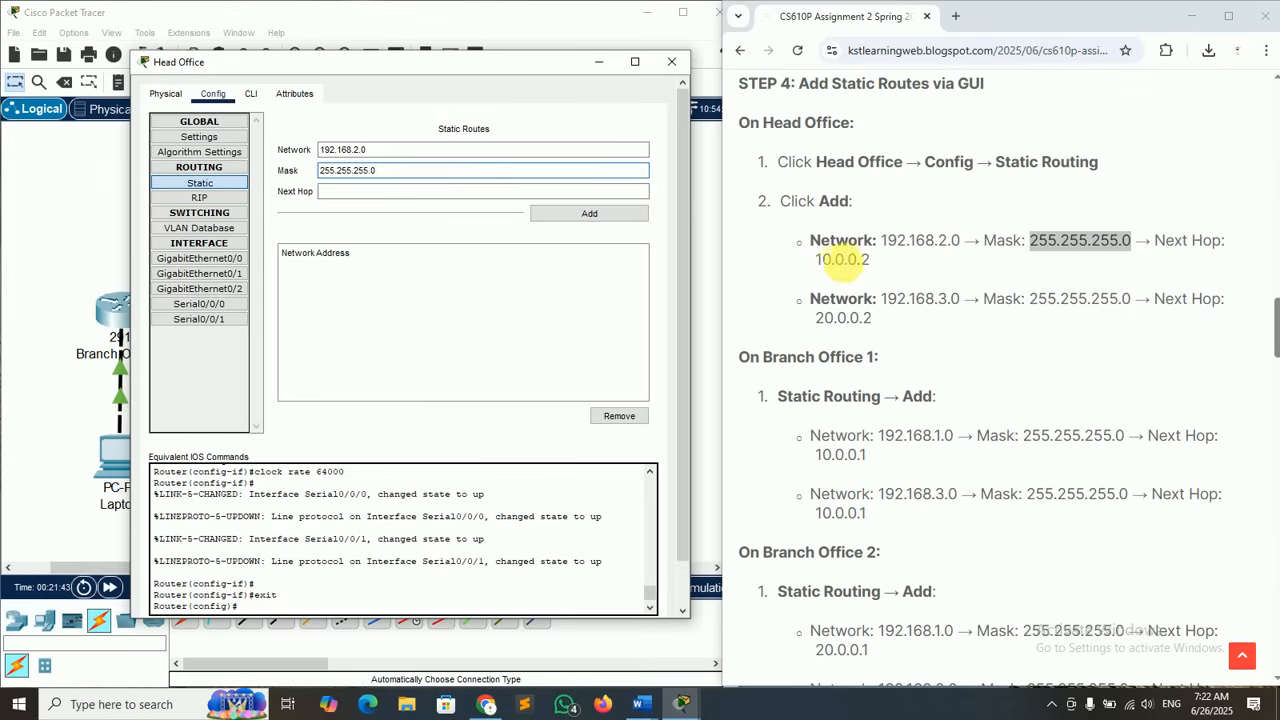
drag(812, 259, 883, 263)
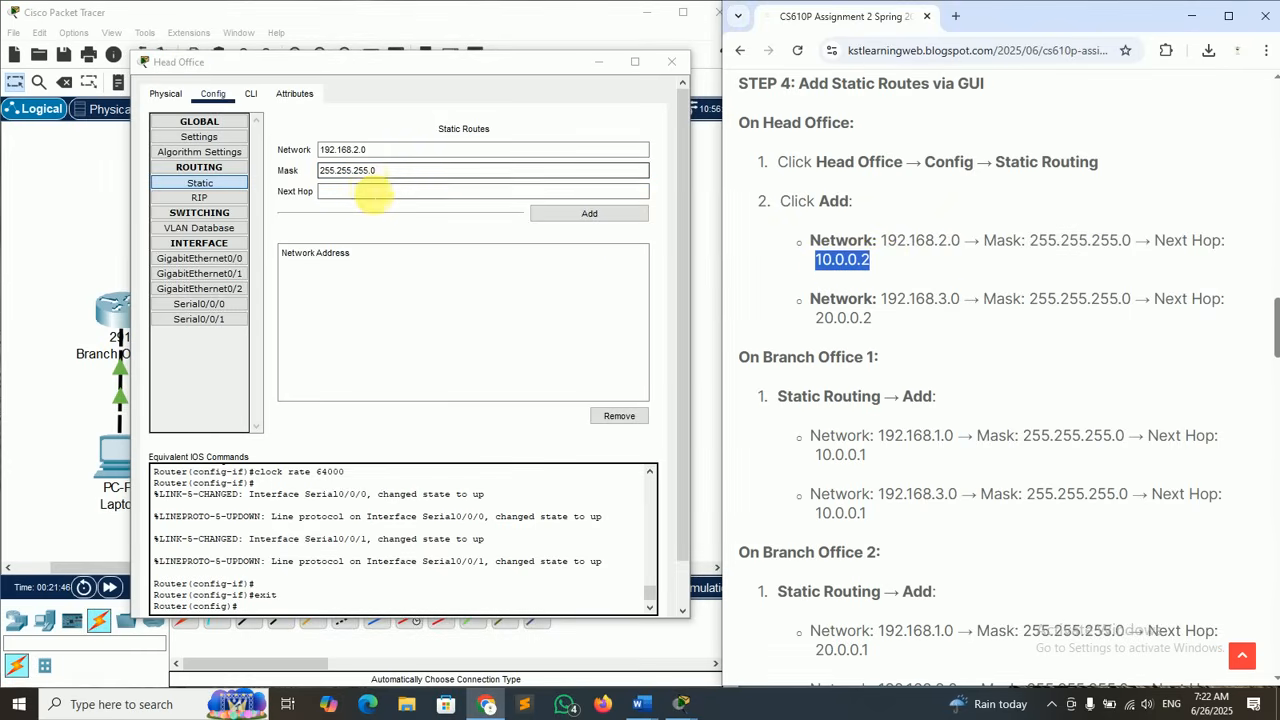
click(372, 192)
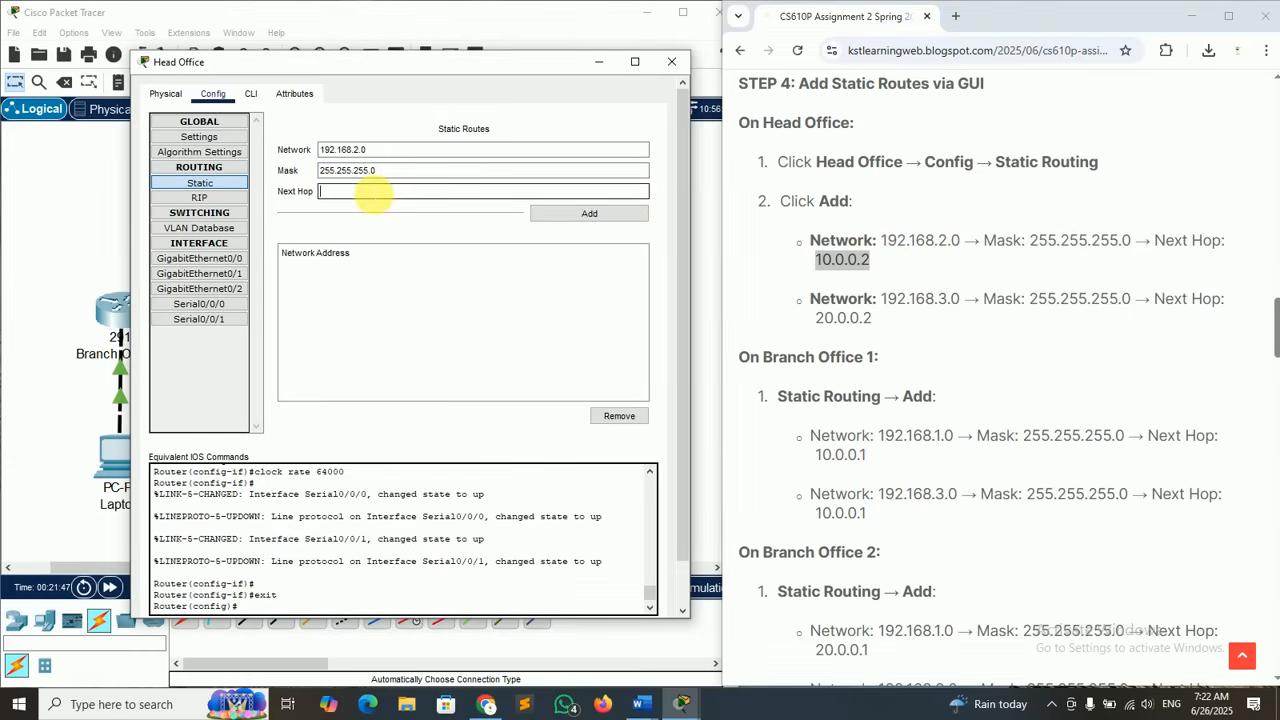
click(581, 212)
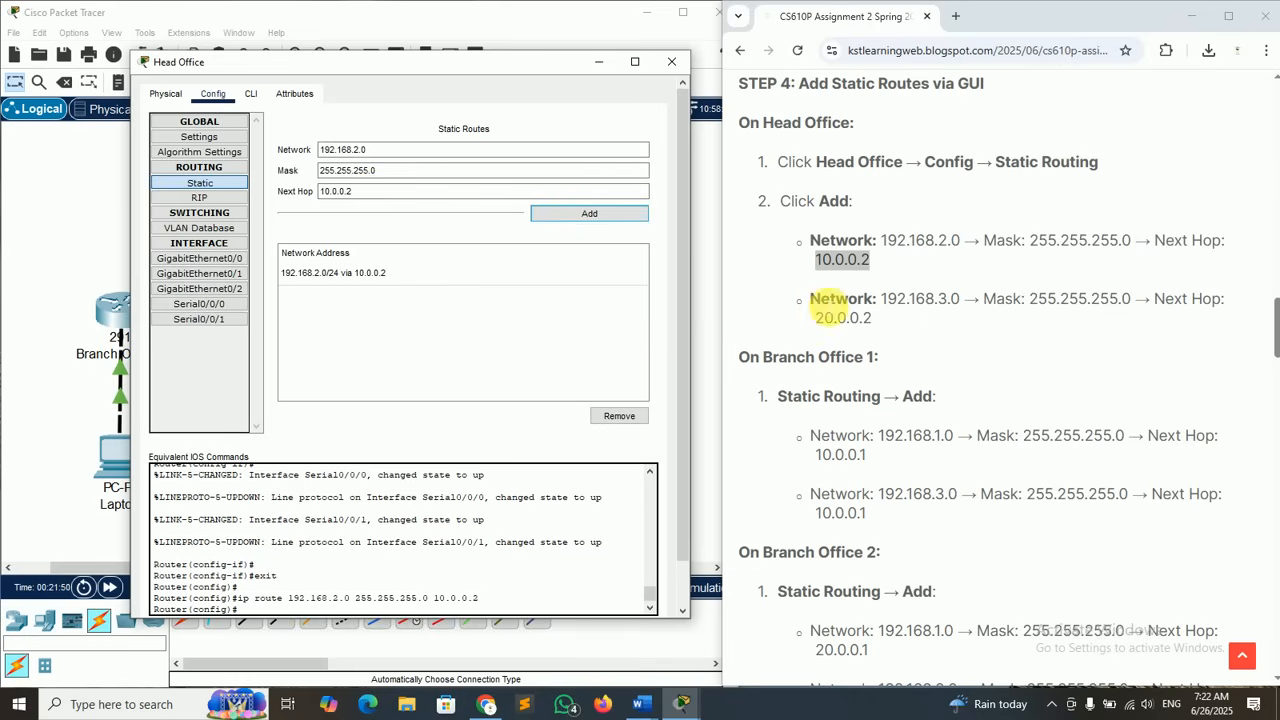
- Add Head Office's second static route, network 192.168.3.0 with mask 255.255.255.0 and next hop 20.0.0.2, and close its configuration window
drag(810, 303, 965, 308)
click(877, 318)
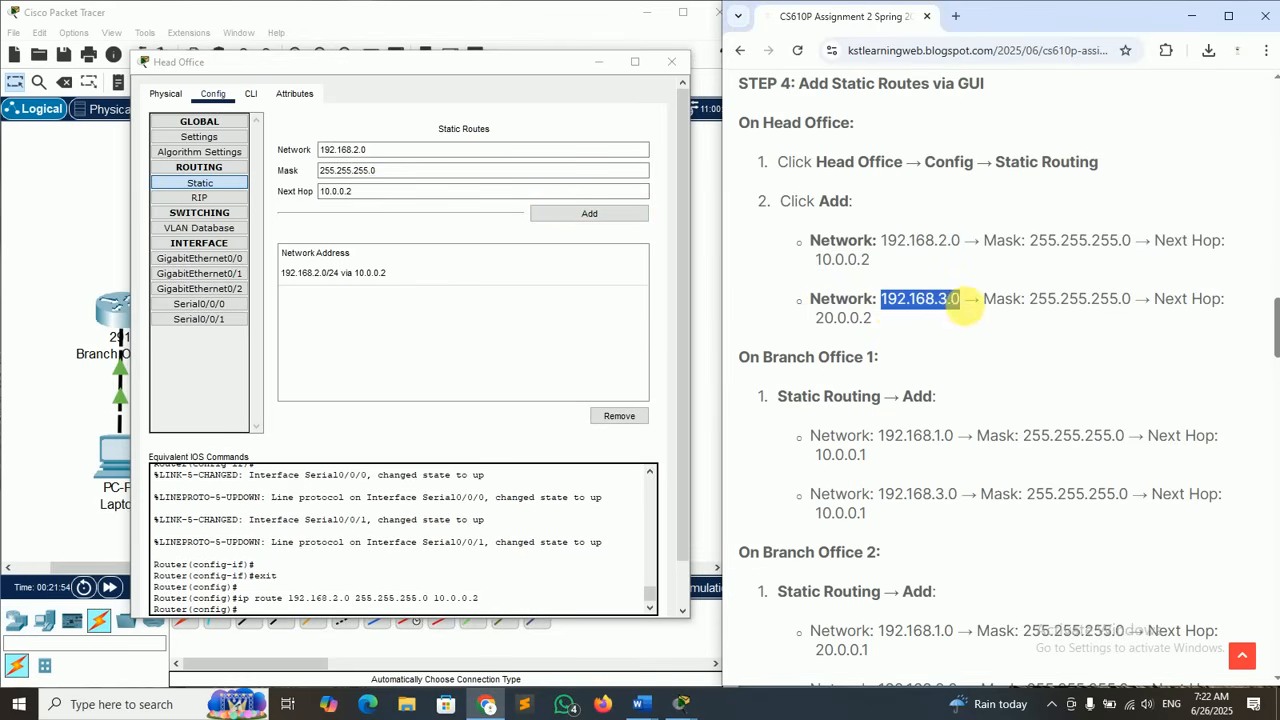
click(967, 308)
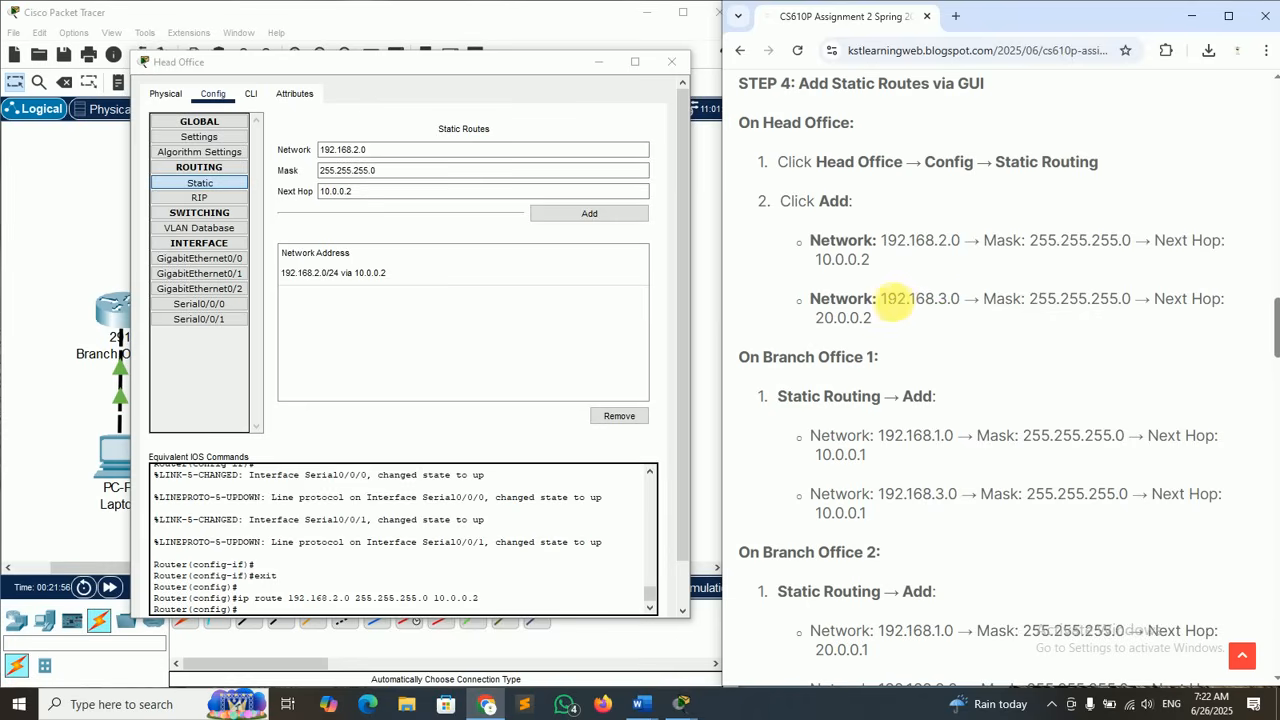
drag(893, 300, 947, 300)
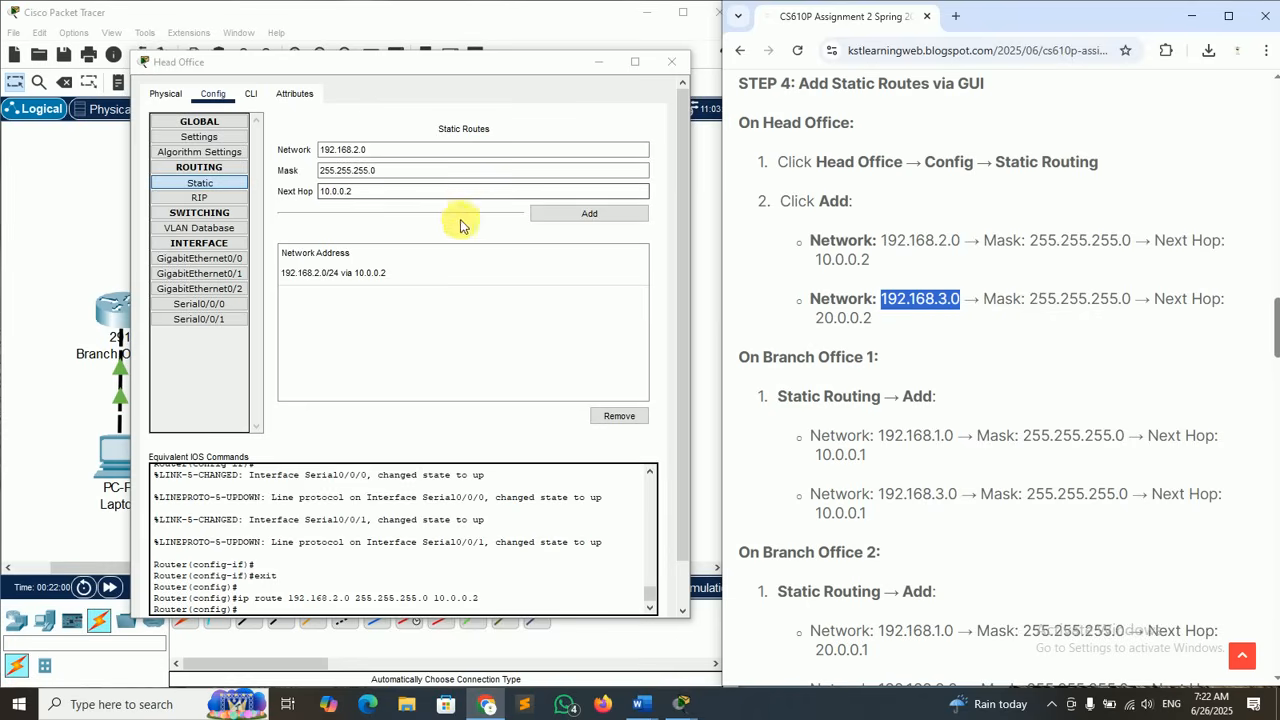
click(386, 151)
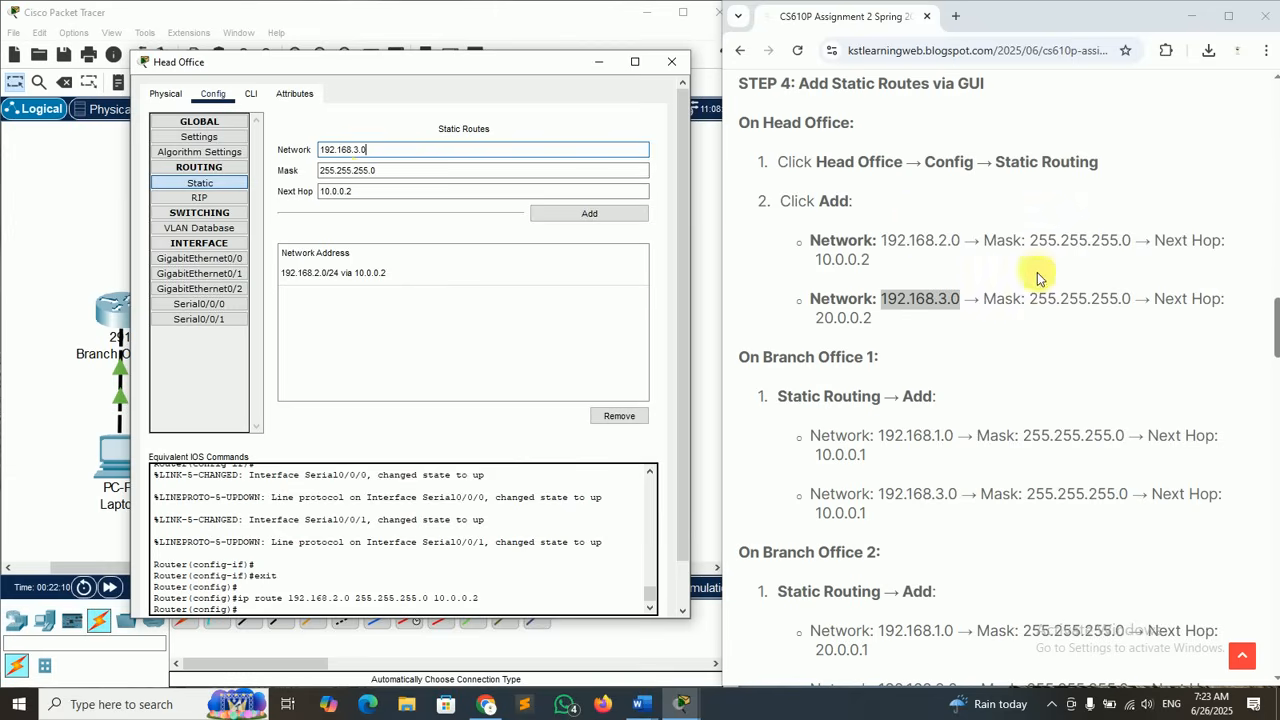
drag(1029, 298, 1131, 298)
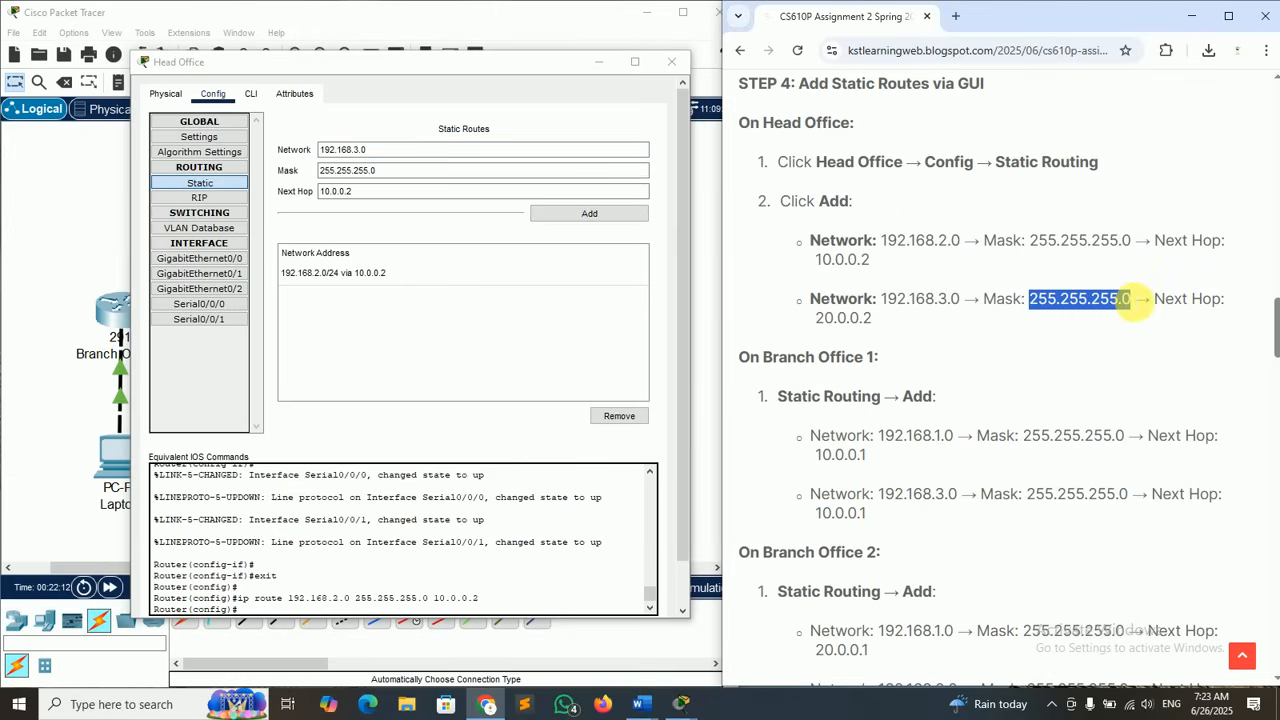
click(340, 170)
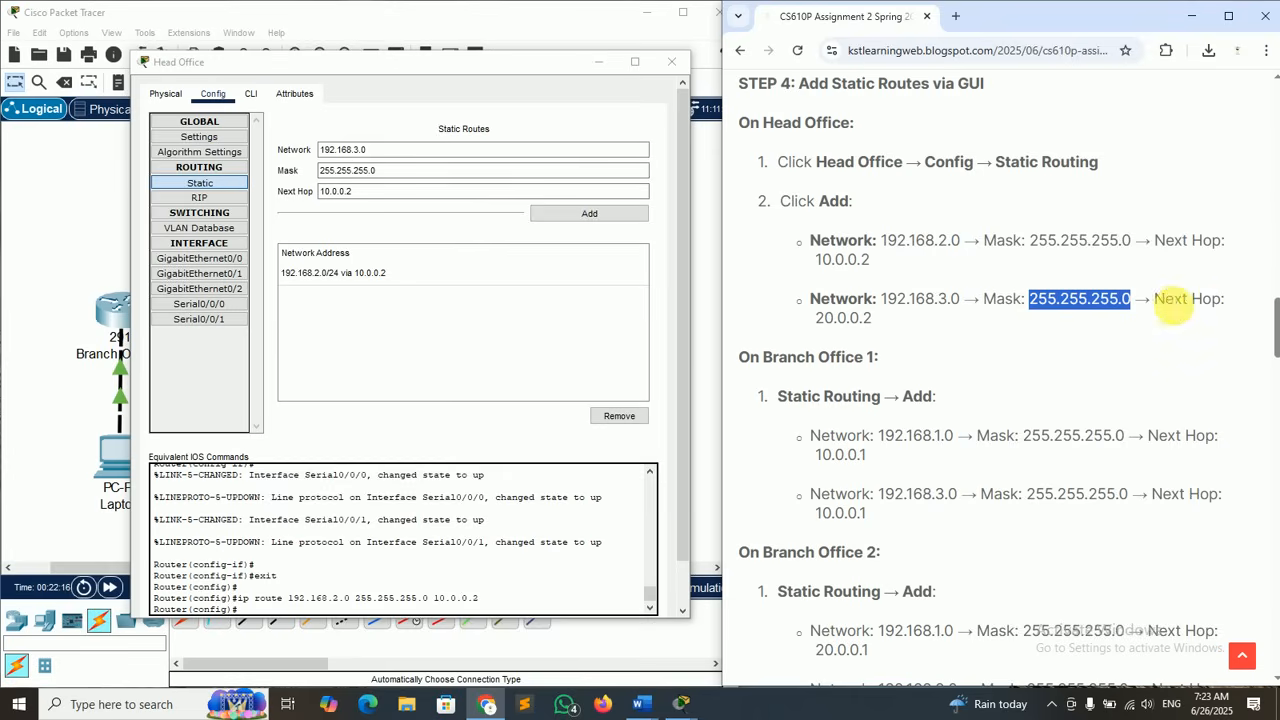
drag(815, 318, 920, 333)
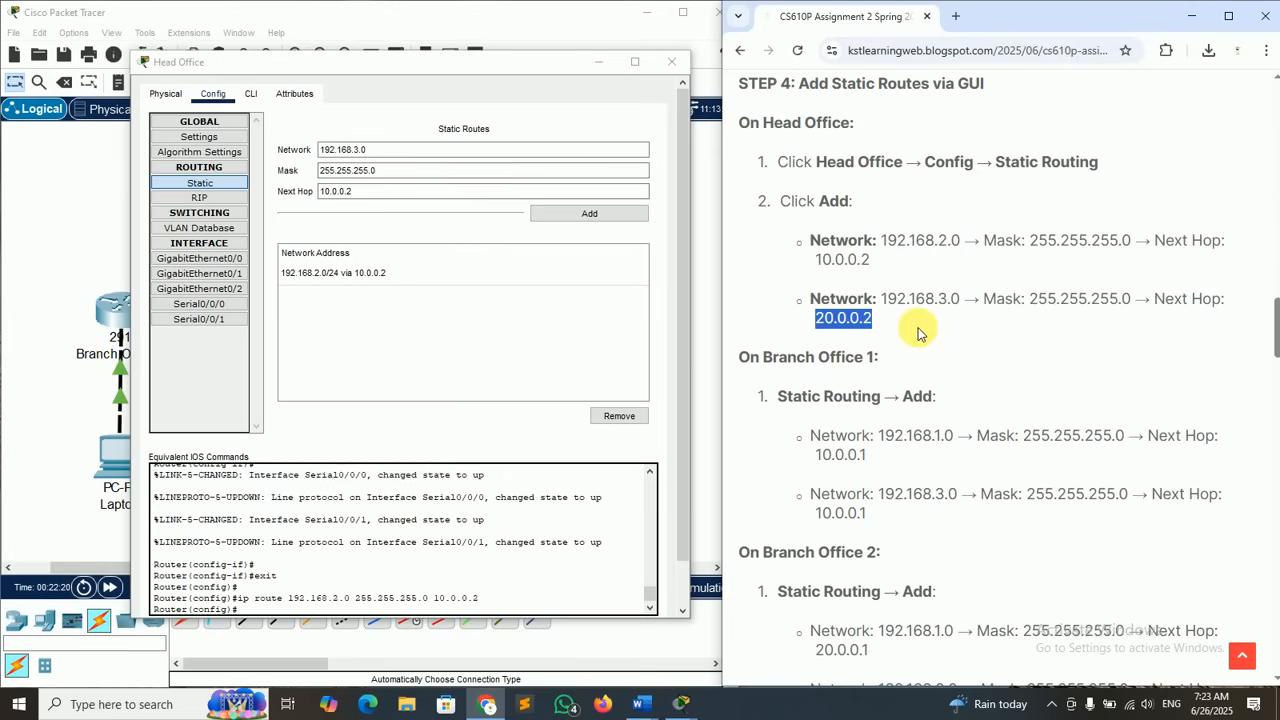
click(362, 194)
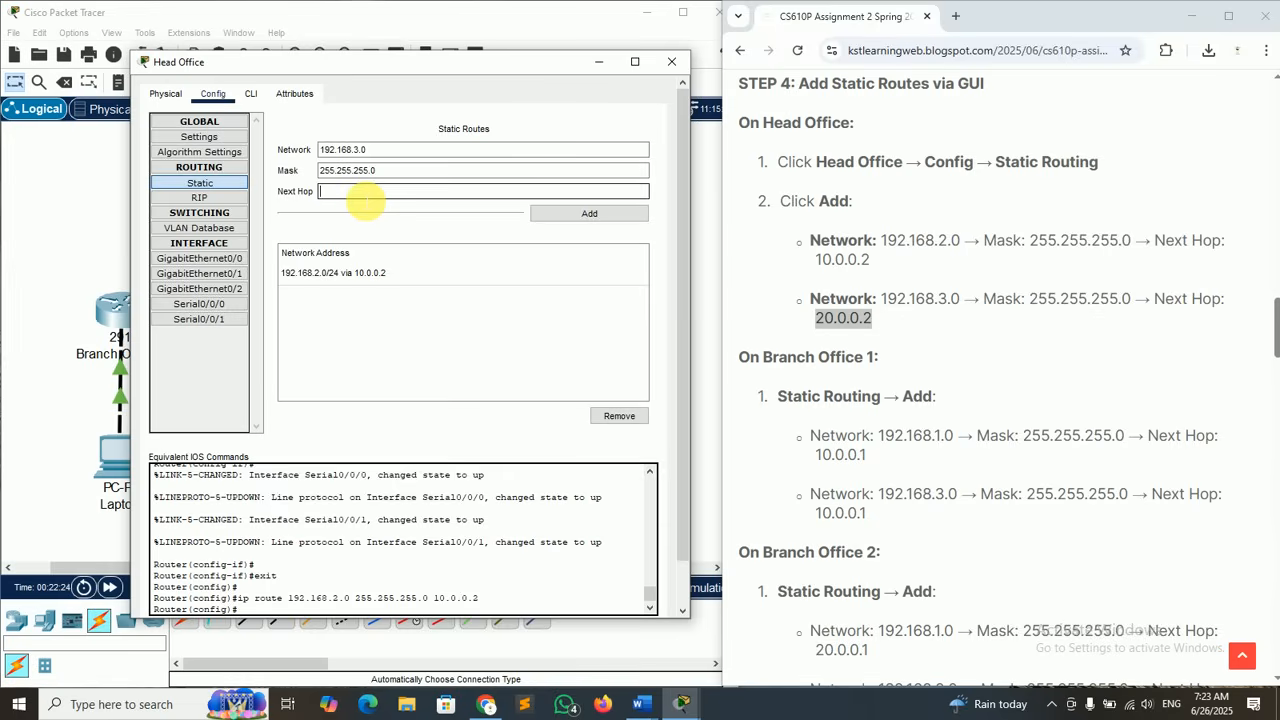
click(587, 213)
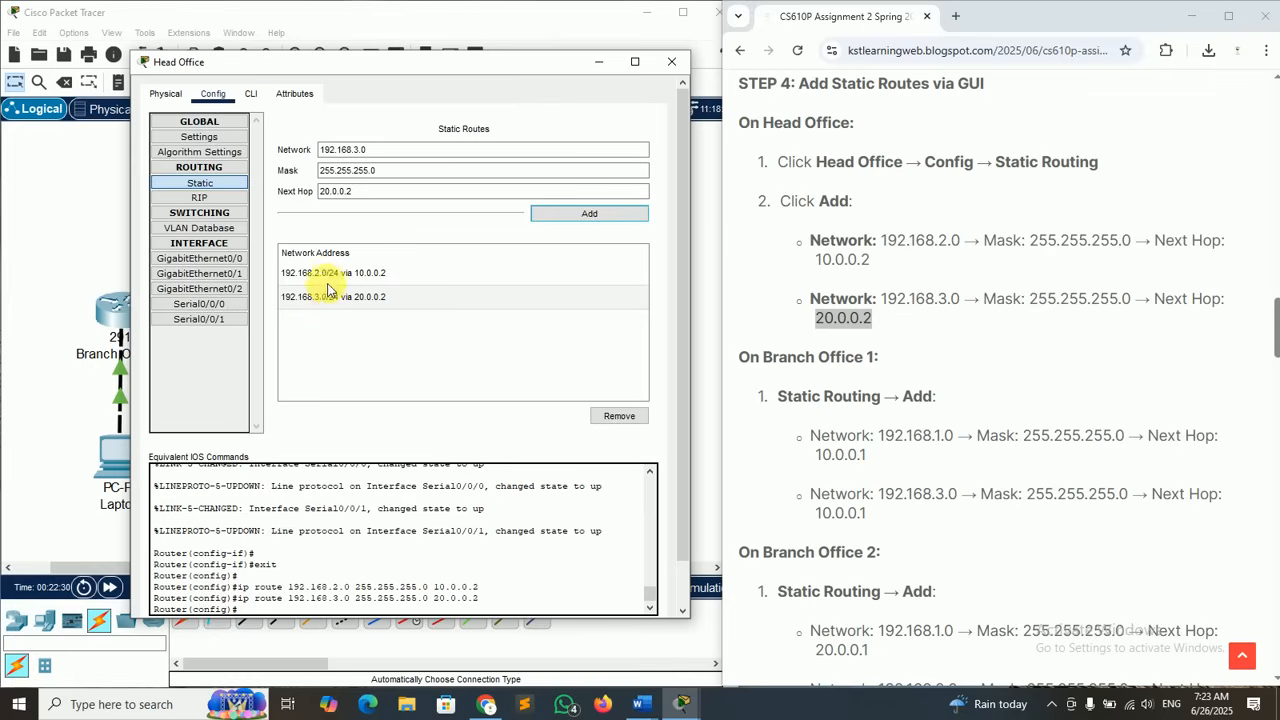
click(671, 62)
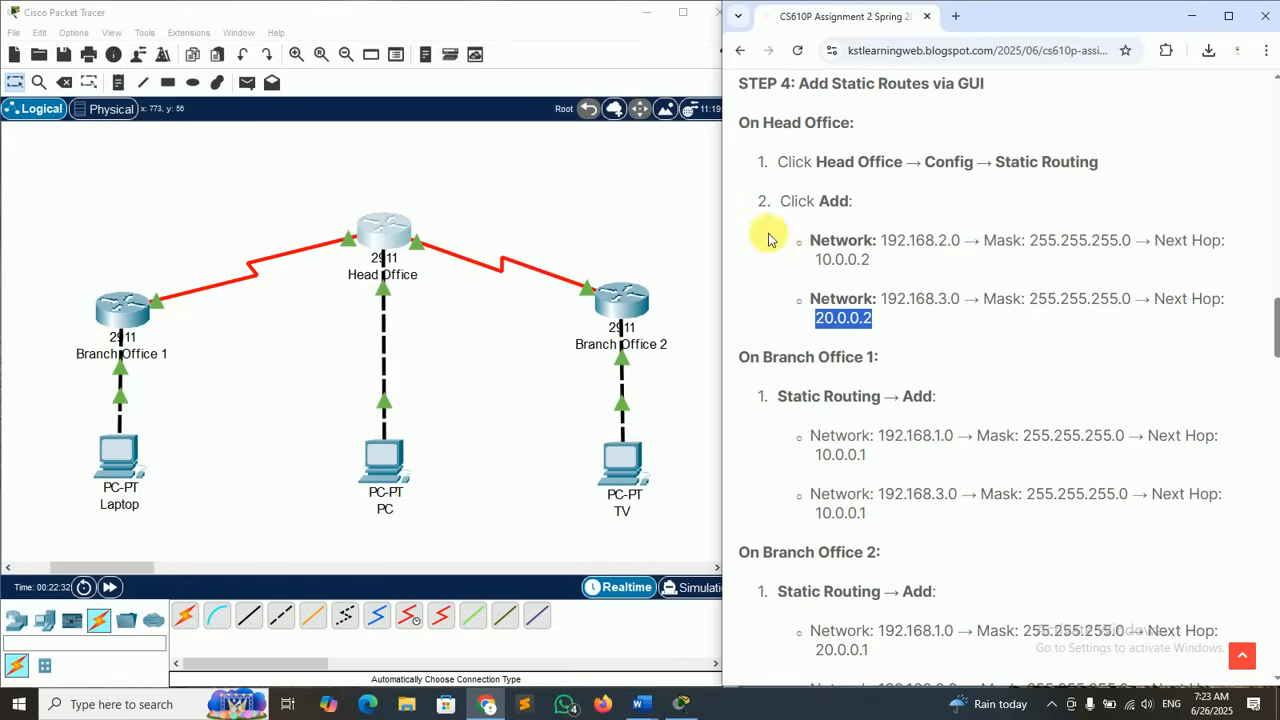
- Find the guide's Branch Office 1 routes and open that router's static routing settings beside them
click(810, 298)
scroll(1276, 334, down, 2)
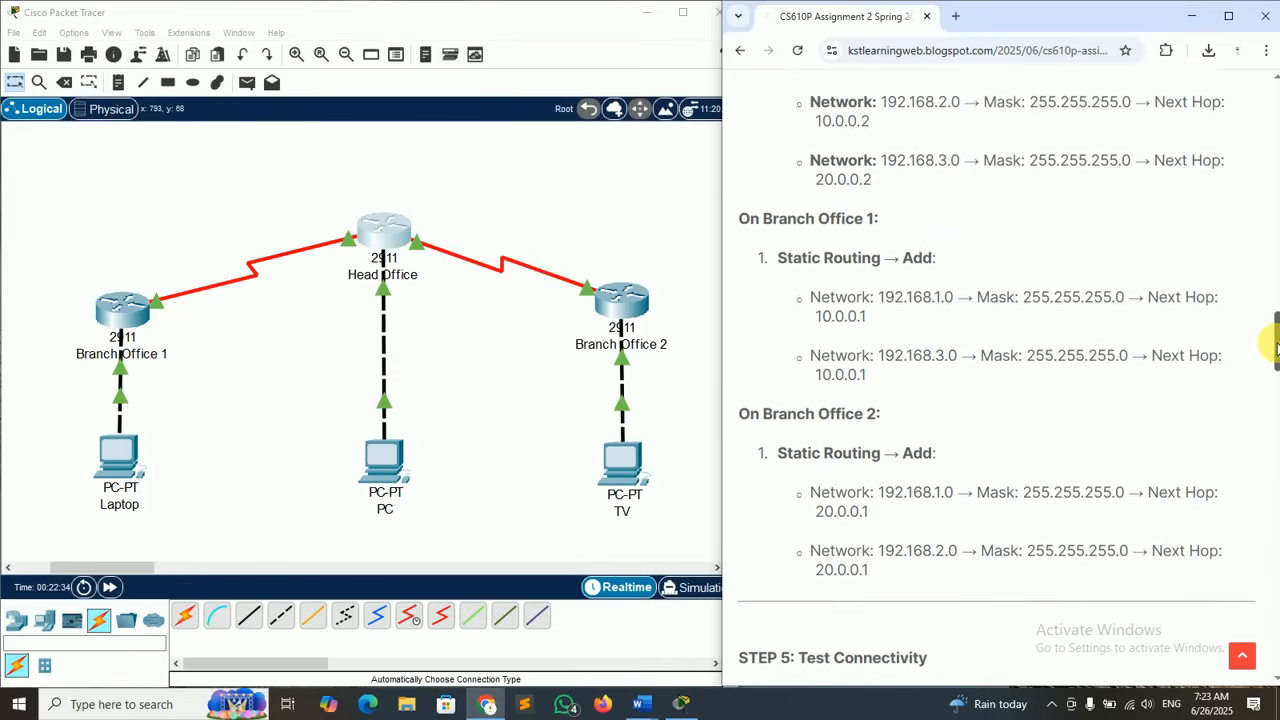
drag(764, 160, 886, 157)
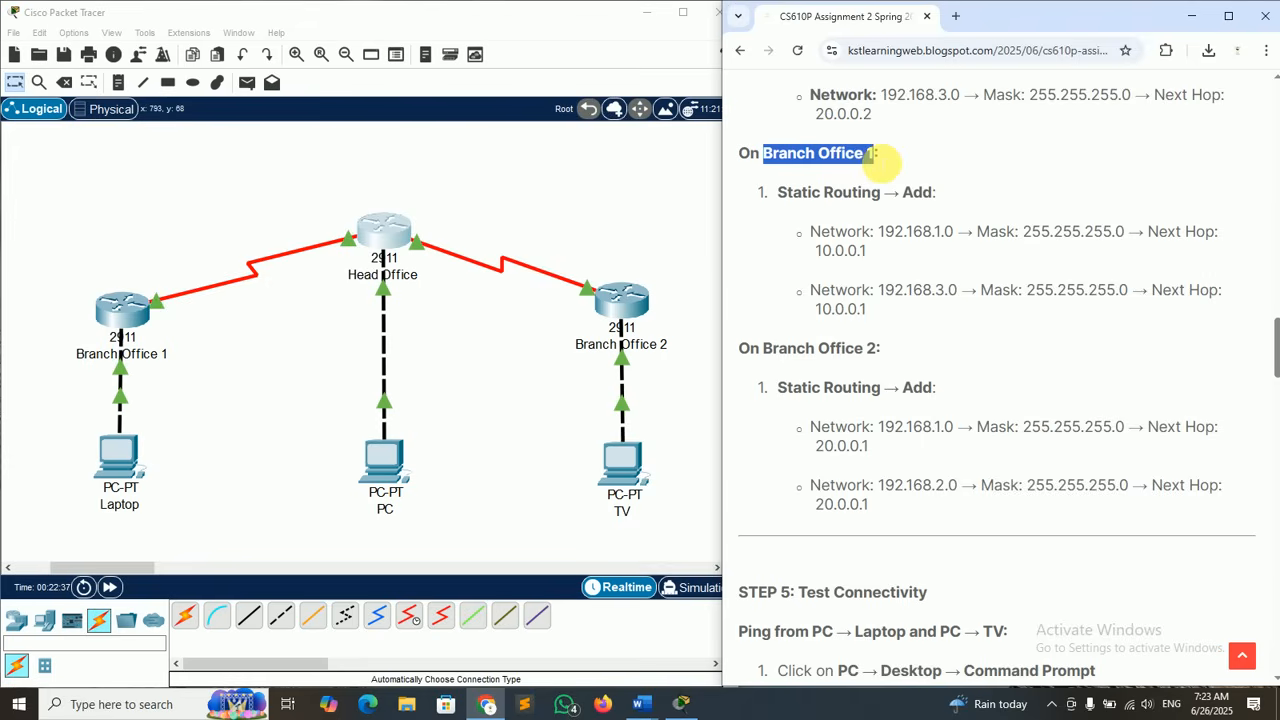
click(113, 320)
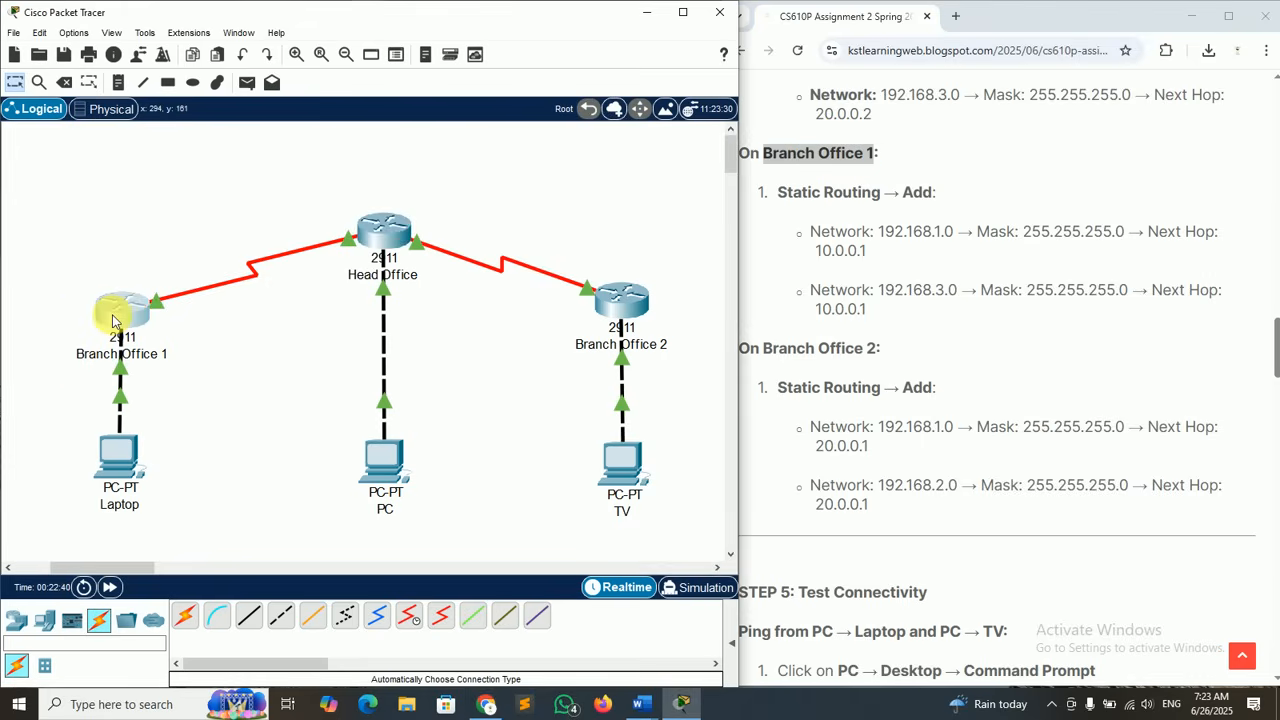
drag(700, 120, 427, 81)
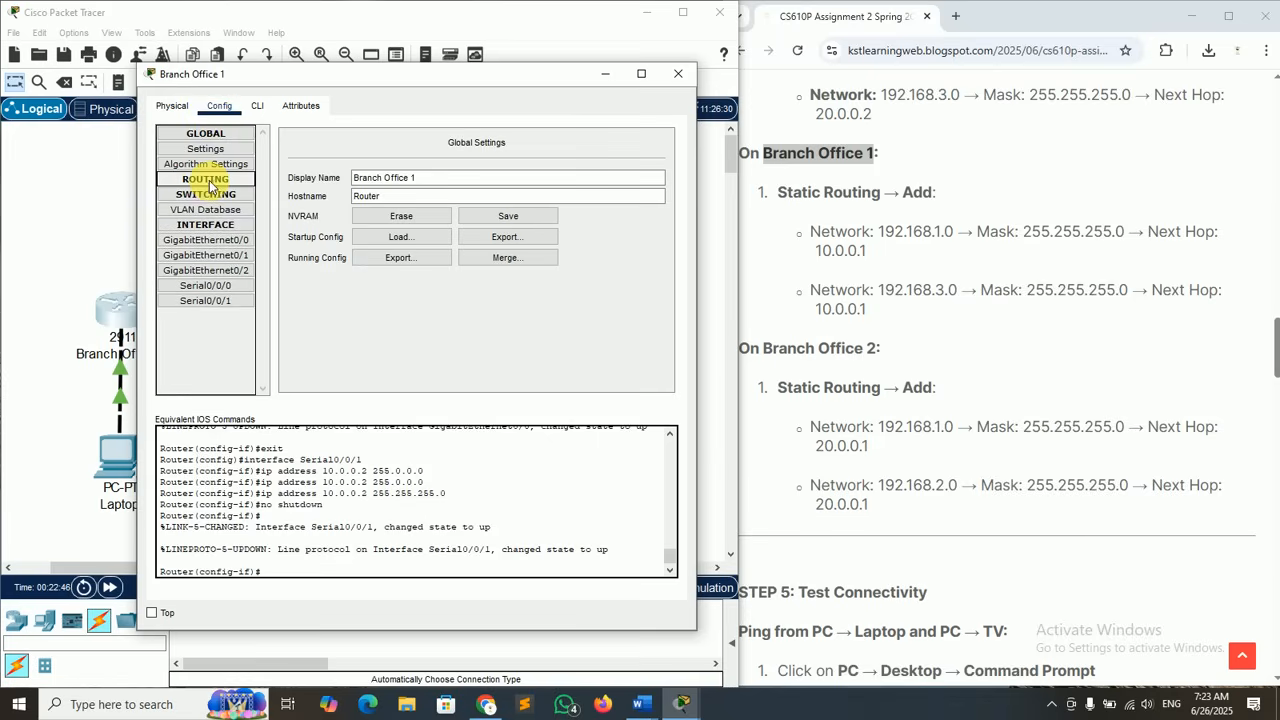
click(205, 184)
click(205, 184)
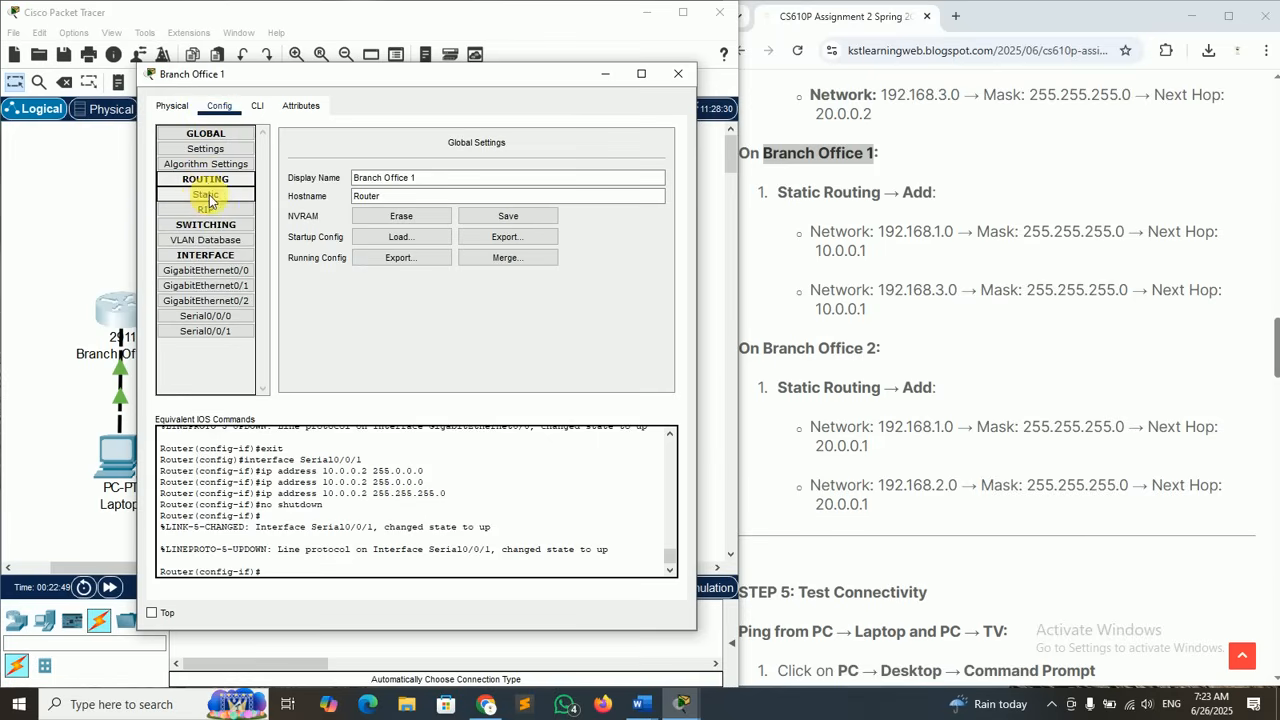
click(207, 196)
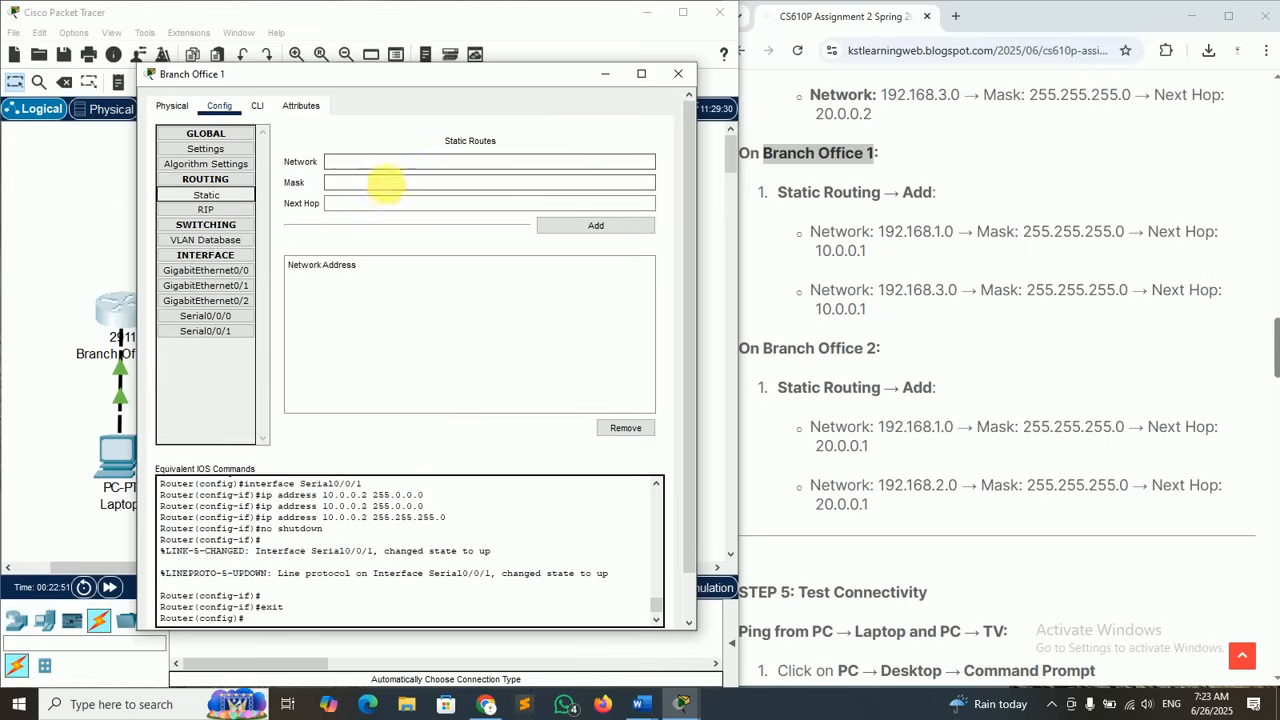
drag(380, 80, 318, 89)
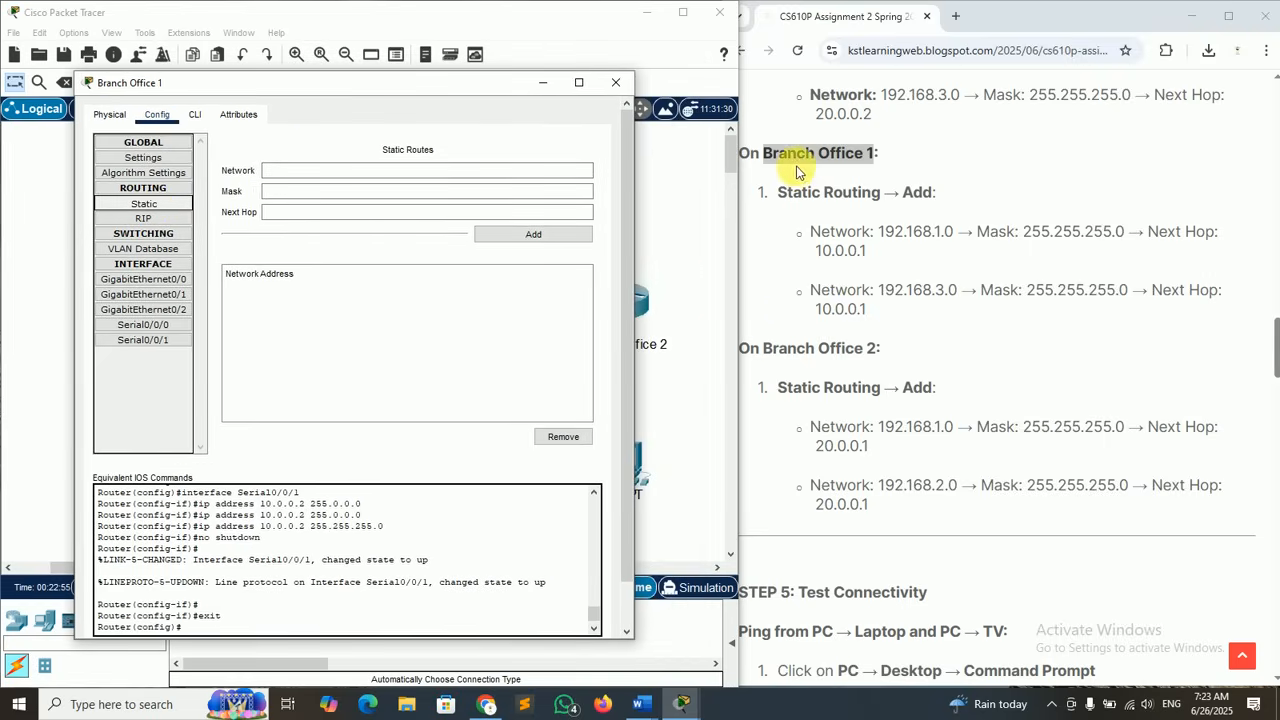
- Review the two static routes that the guide lists for Branch Office 1
click(866, 195)
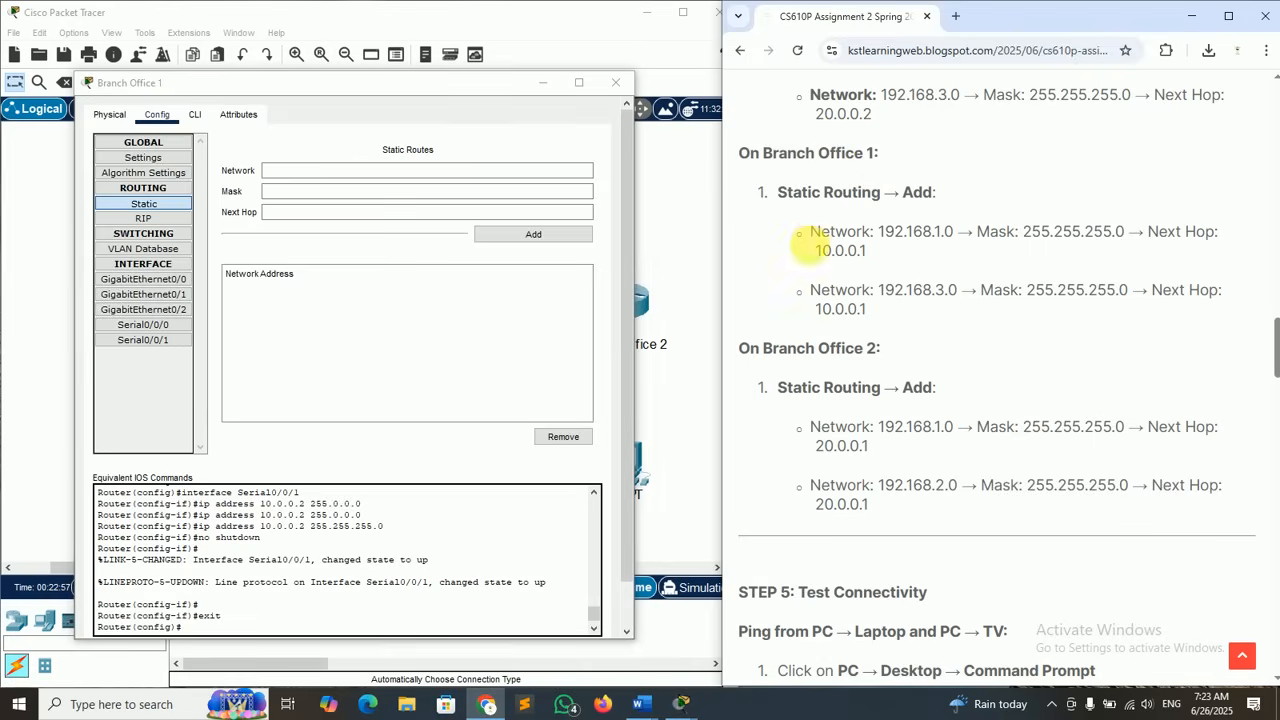
drag(810, 232, 878, 313)
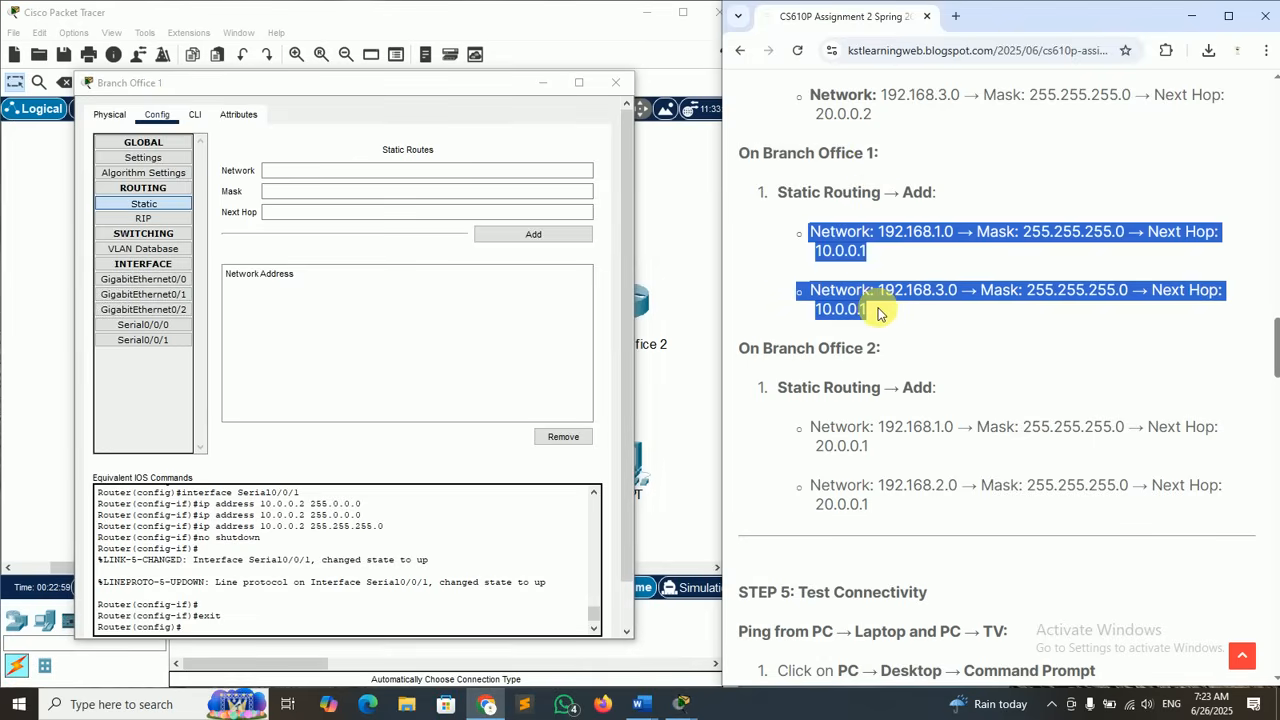
click(857, 250)
drag(810, 232, 873, 255)
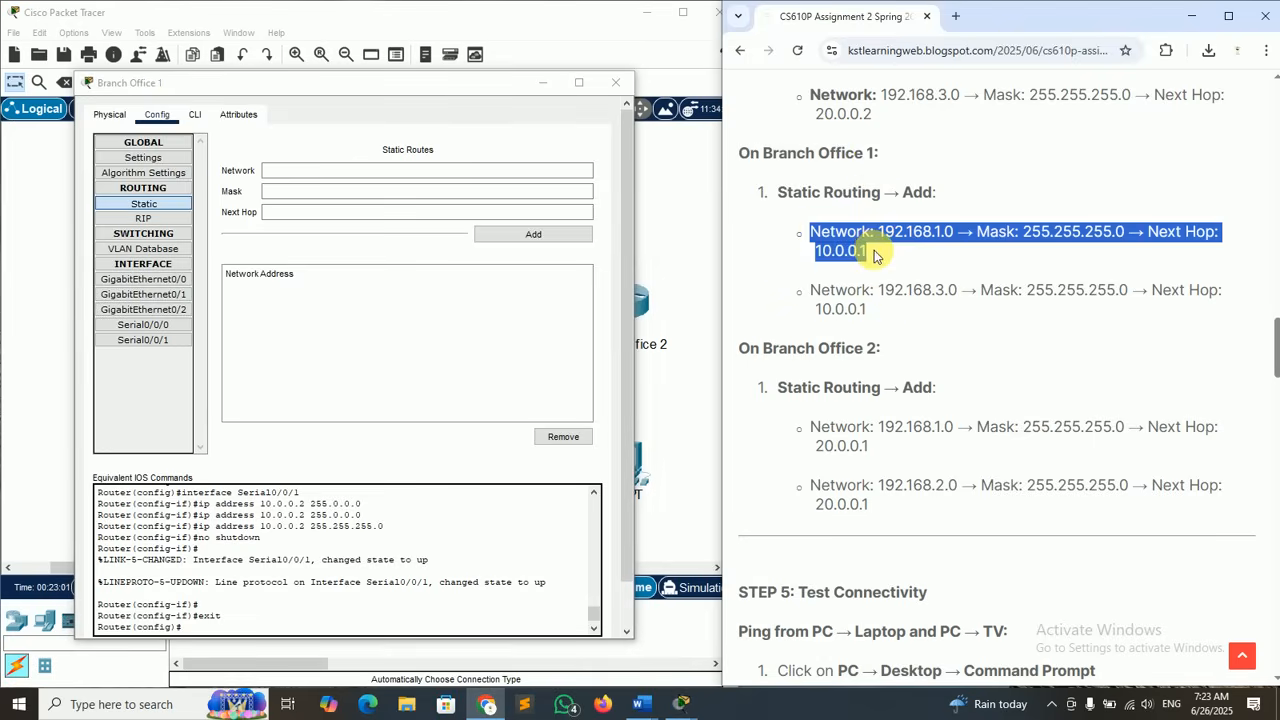
click(873, 255)
drag(810, 290, 873, 313)
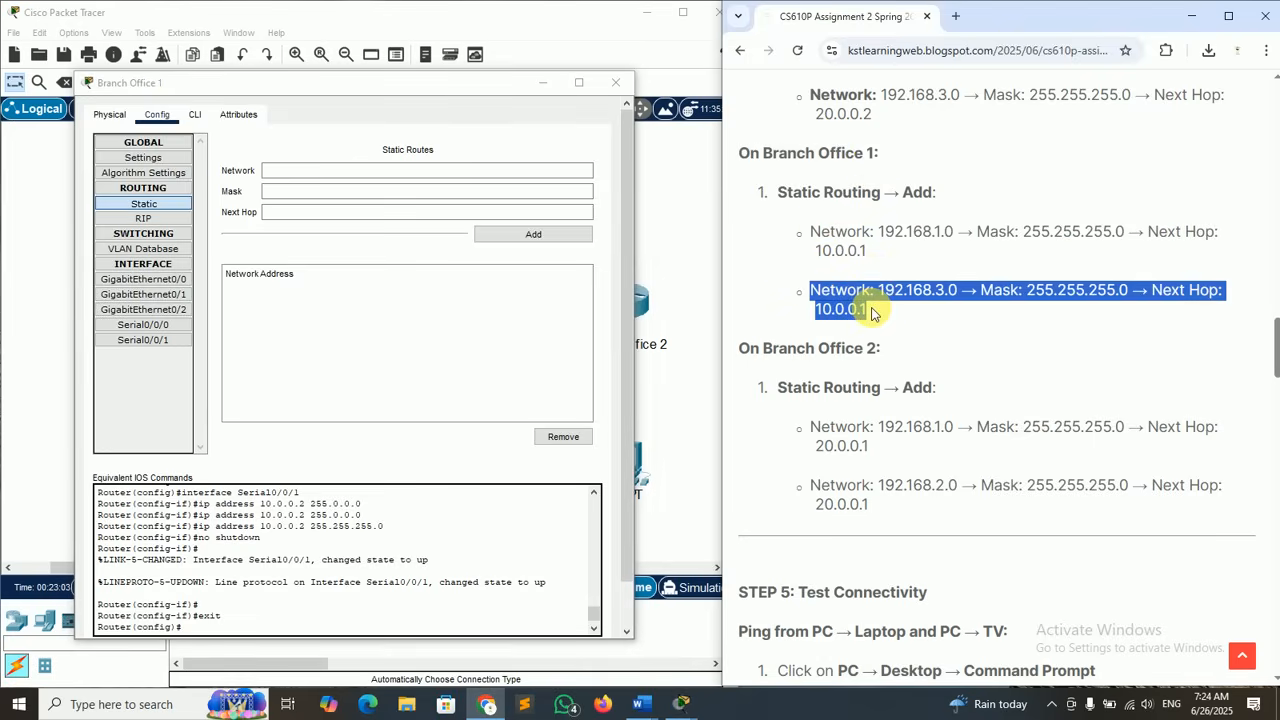
click(873, 313)
- Add a static route on Branch Office 1 for network 192.168.1.0, mask 255.255.255.0, with next hop 10.0.0.1
drag(810, 232, 945, 240)
click(872, 253)
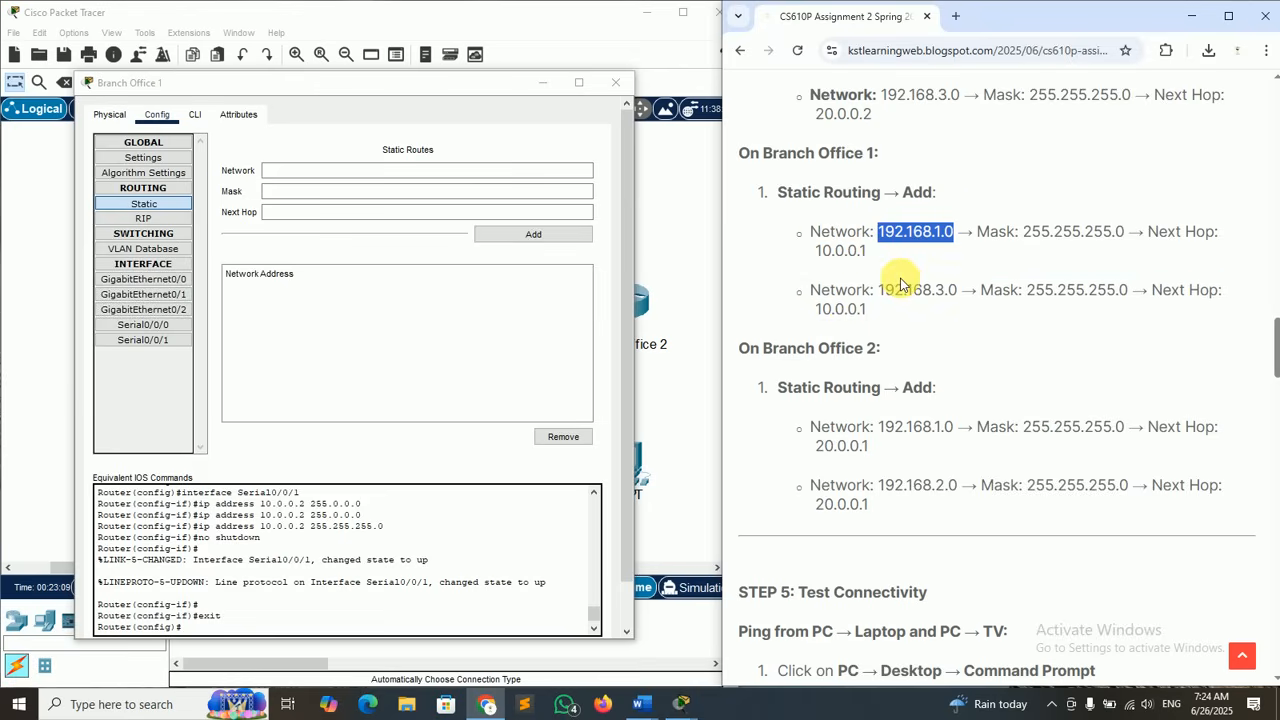
click(330, 174)
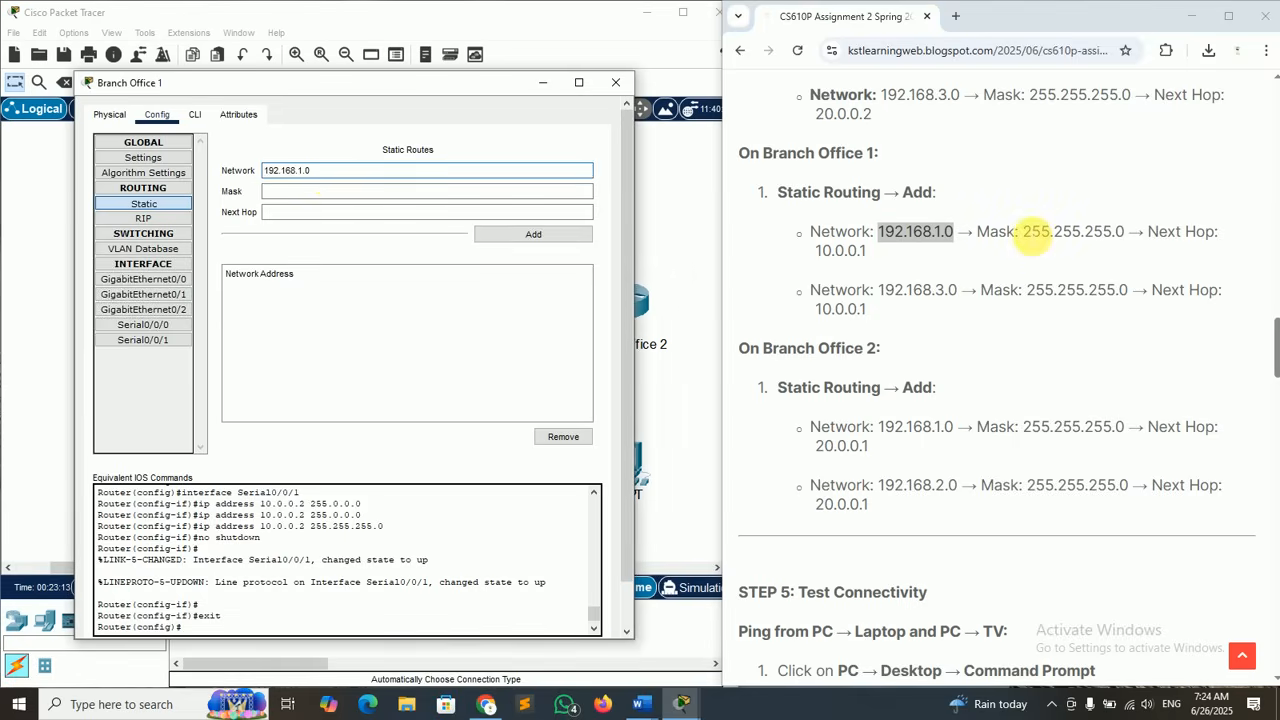
drag(1023, 232, 1124, 233)
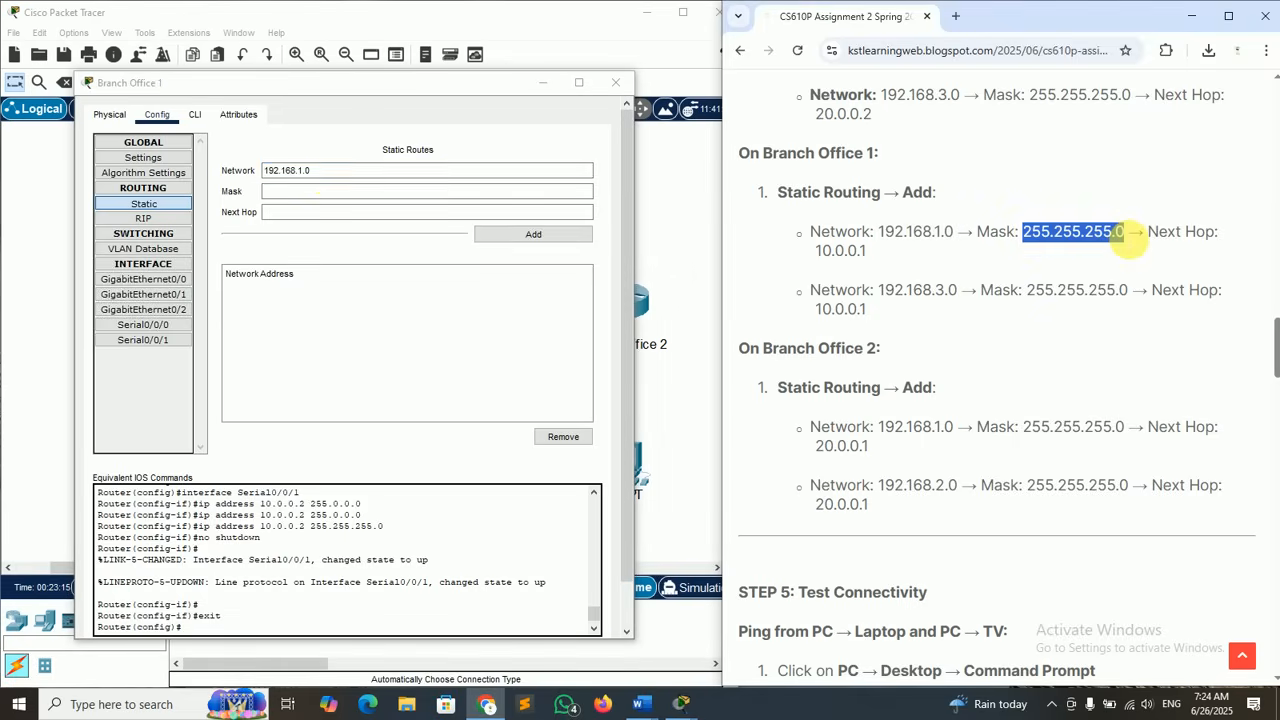
click(362, 193)
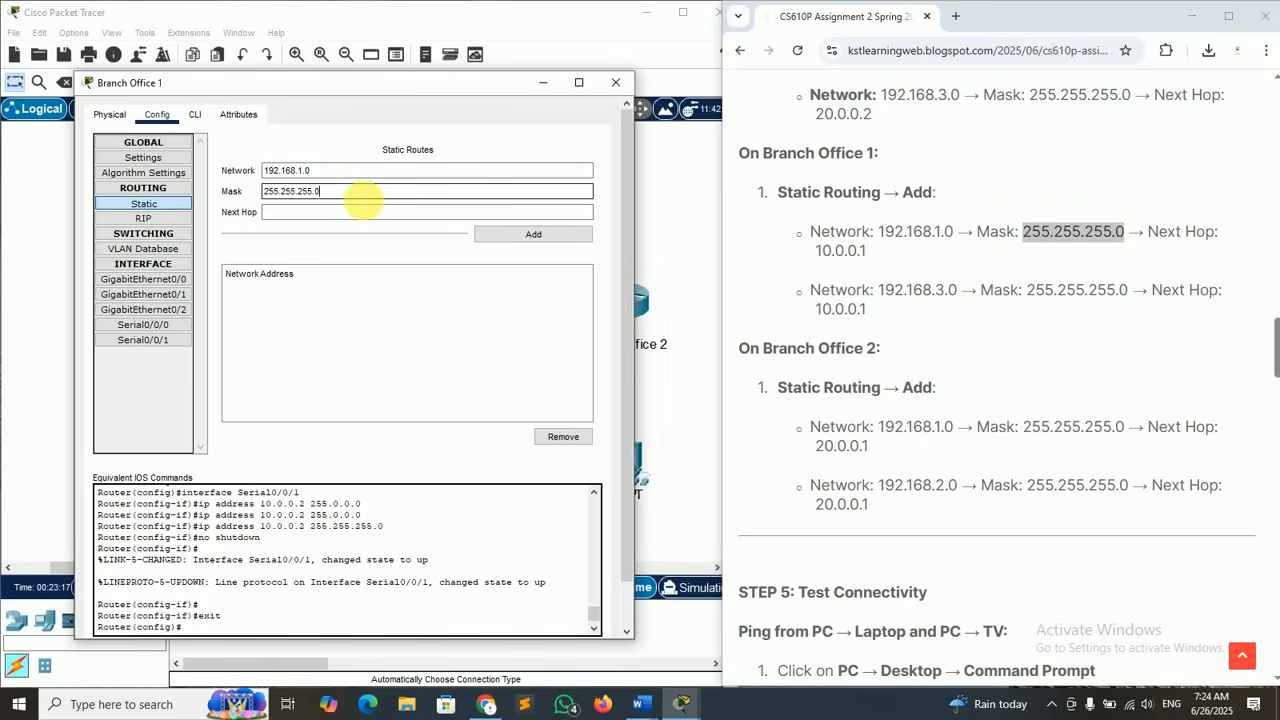
click(358, 212)
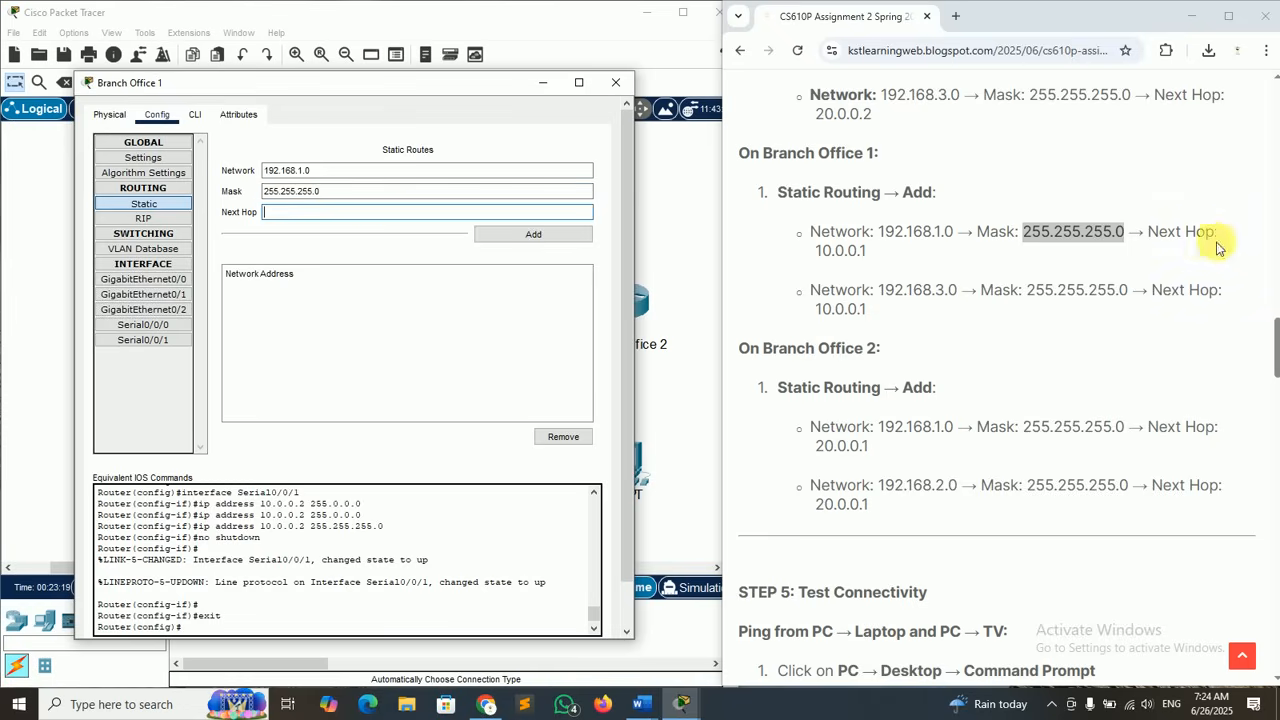
drag(816, 251, 866, 258)
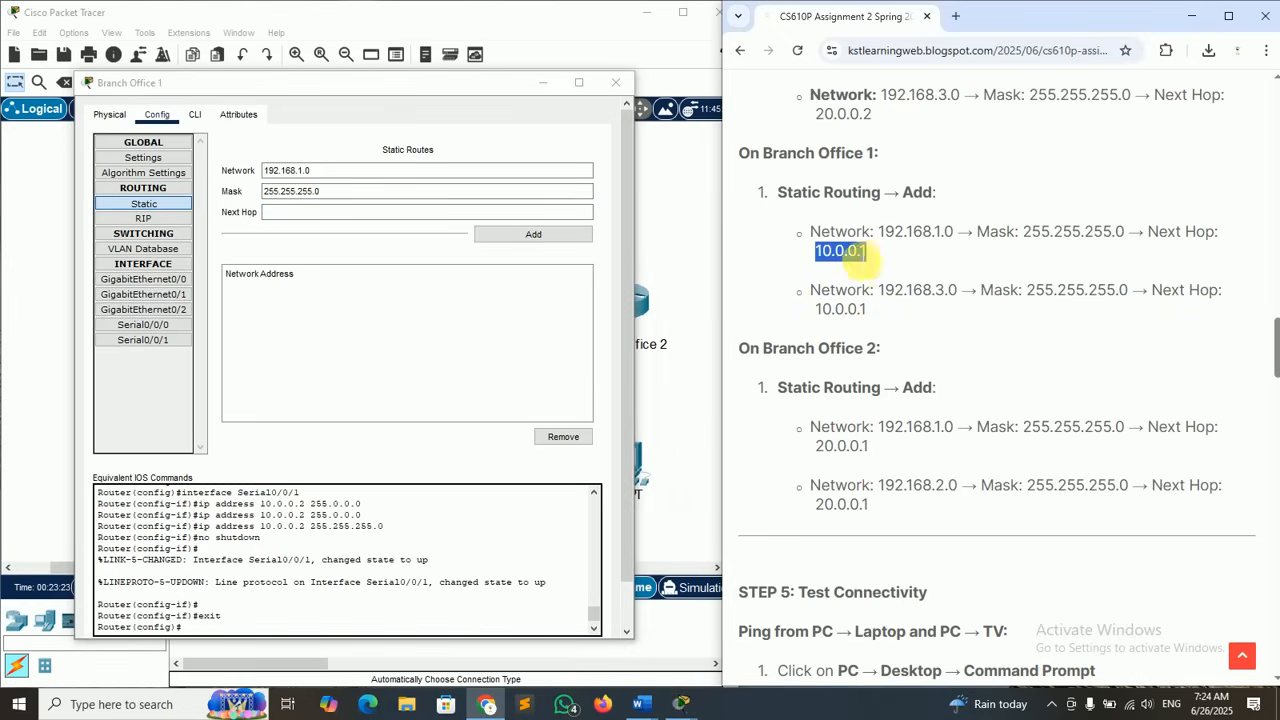
click(397, 213)
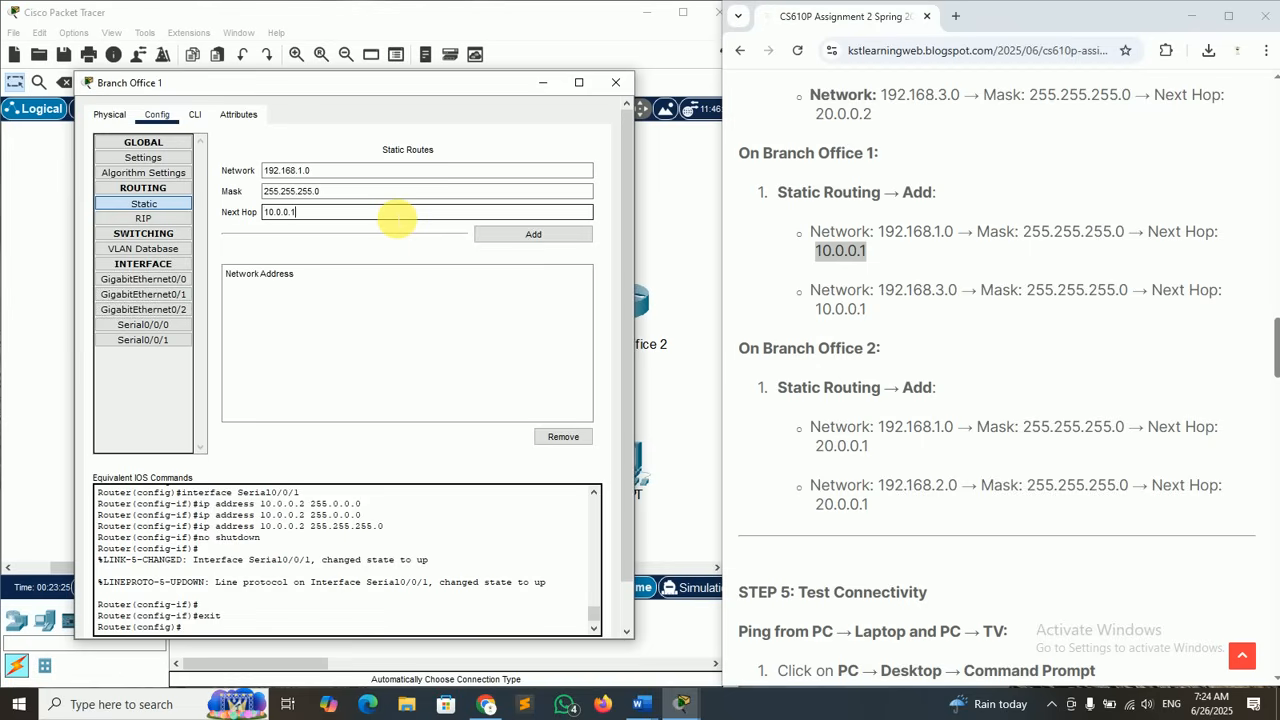
click(502, 234)
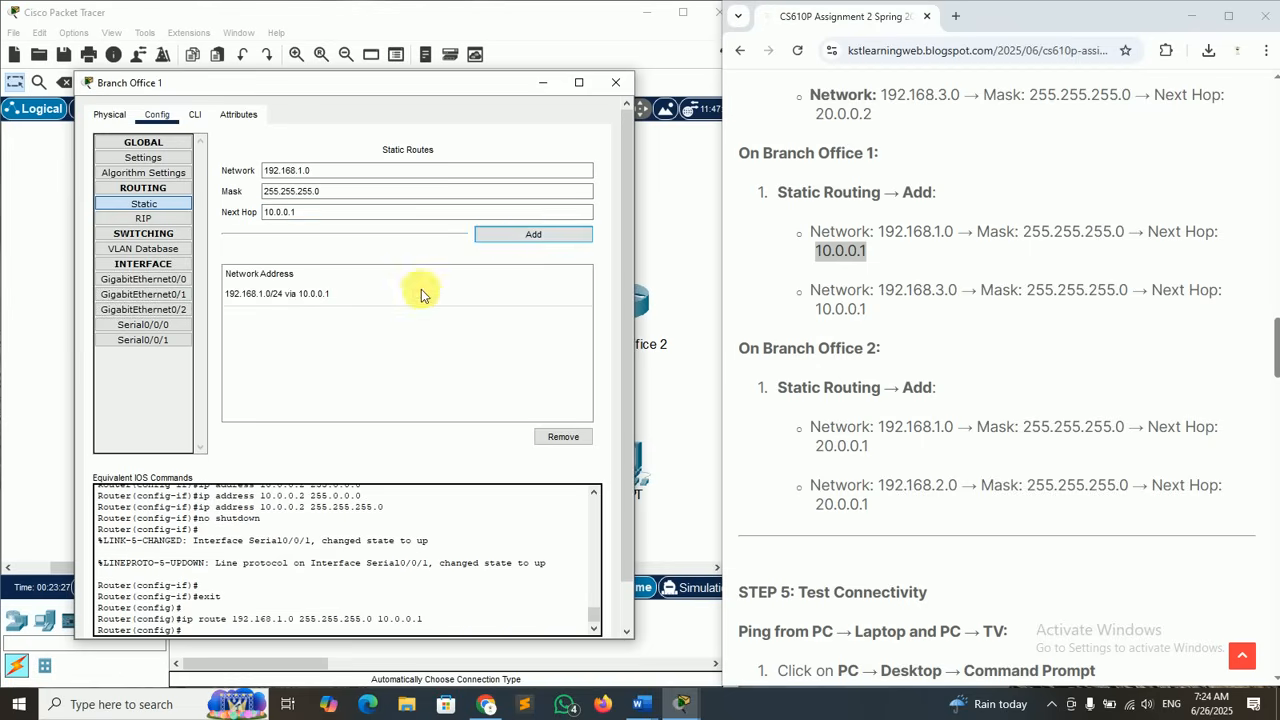
- Add Branch Office 1's second static route, network 192.168.3.0 with mask 255.255.255.0 and next hop 10.0.0.1, and close its configuration window
drag(811, 290, 866, 311)
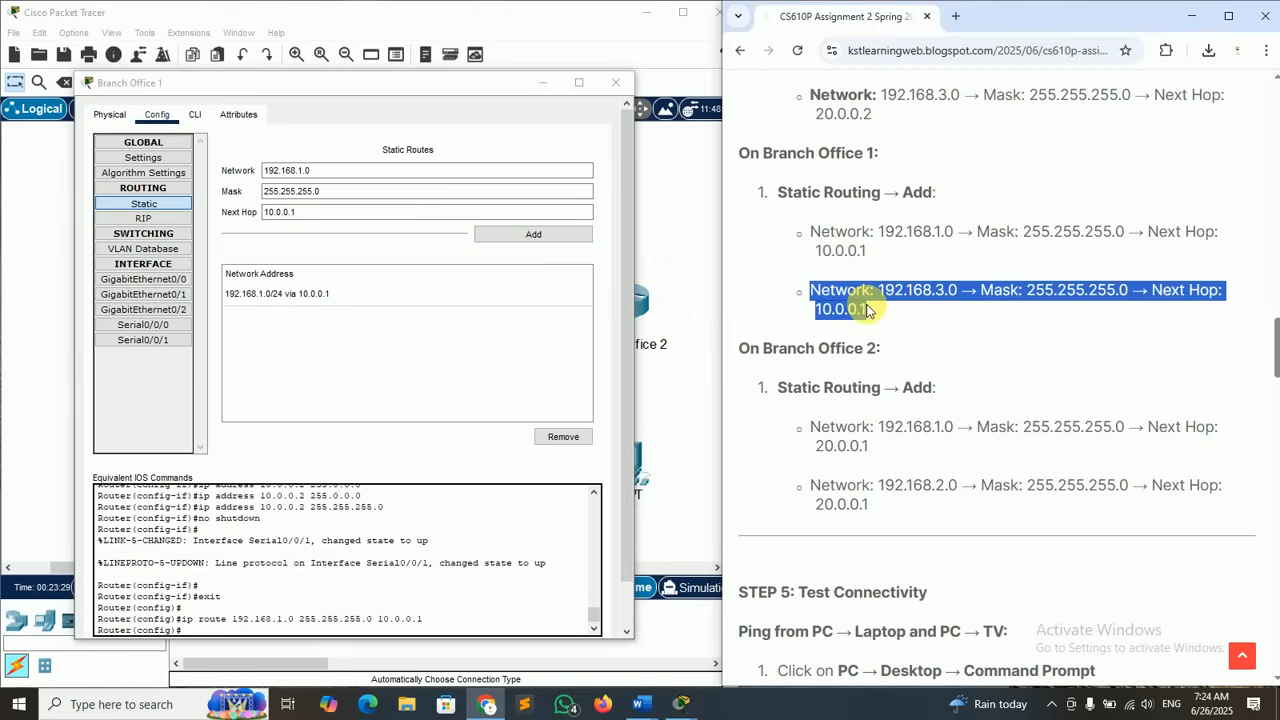
click(980, 296)
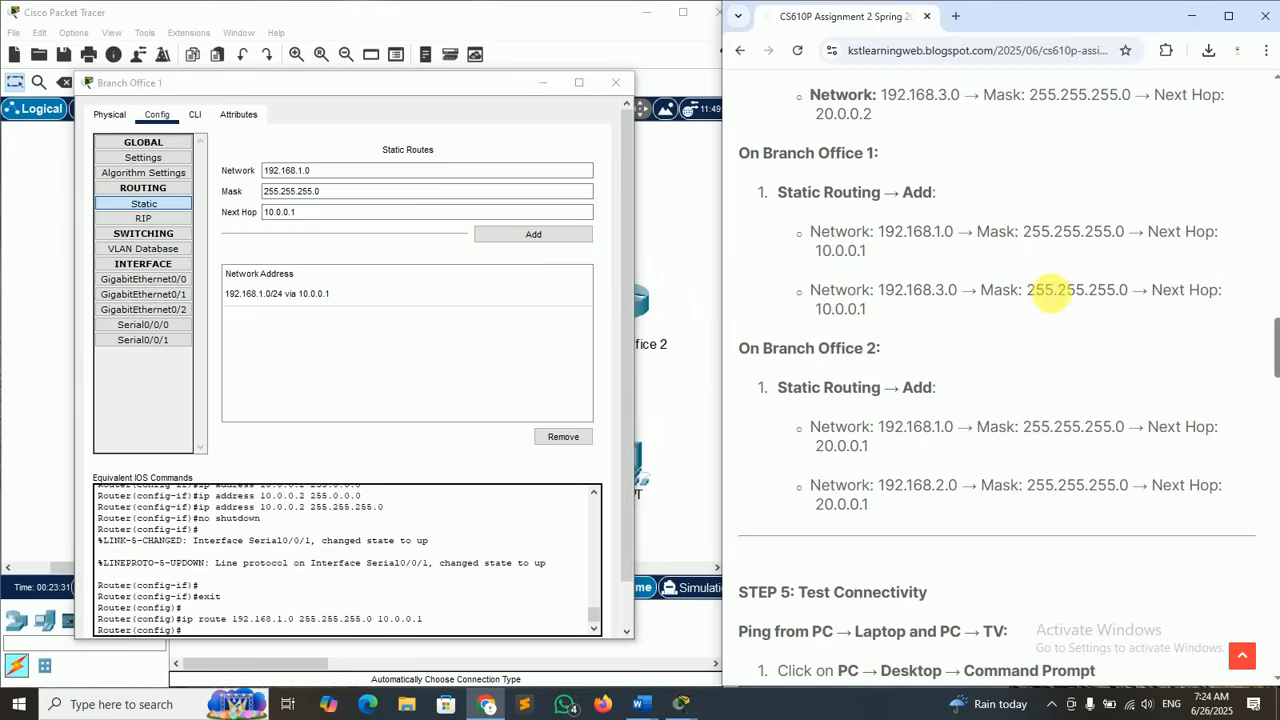
double_click(1036, 291)
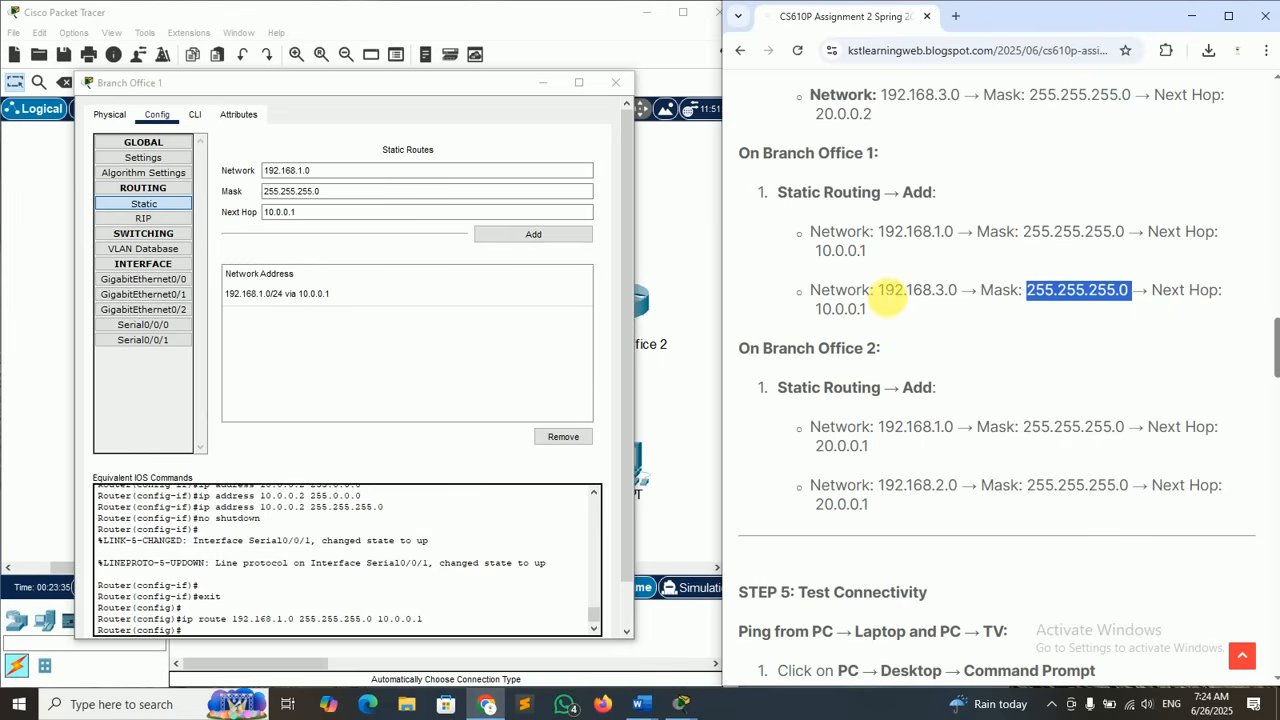
drag(886, 296, 950, 292)
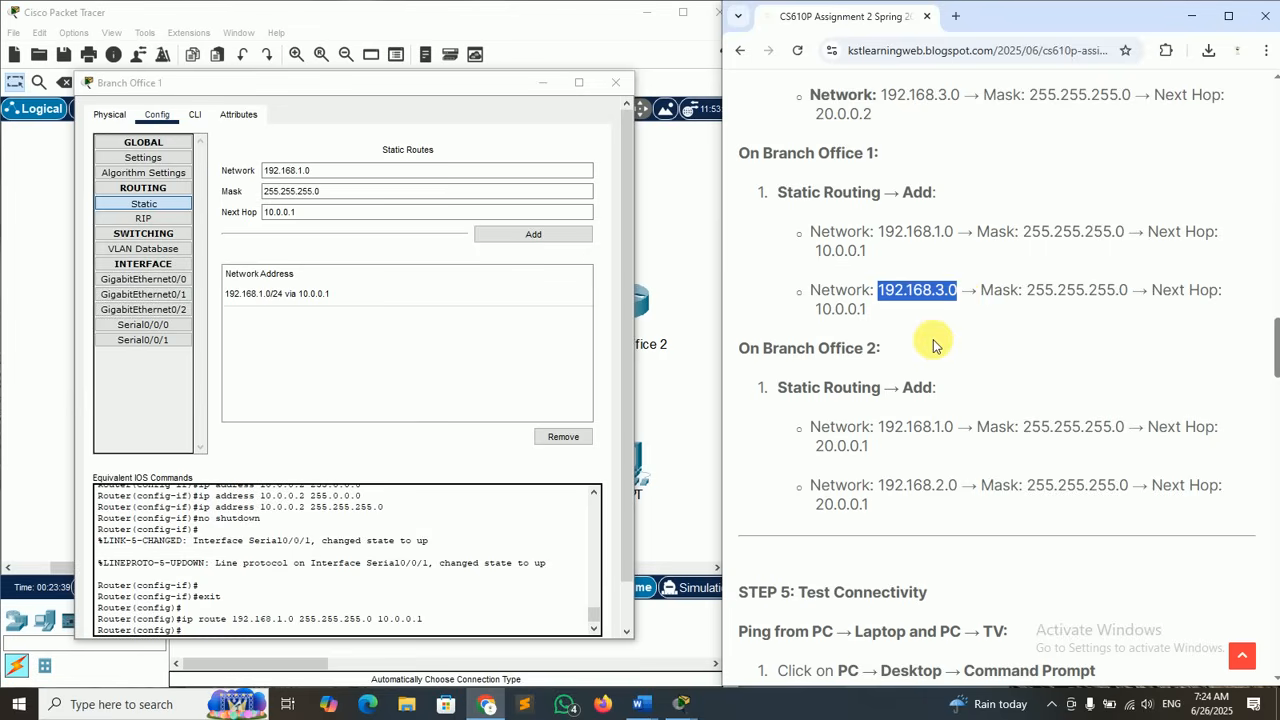
click(272, 170)
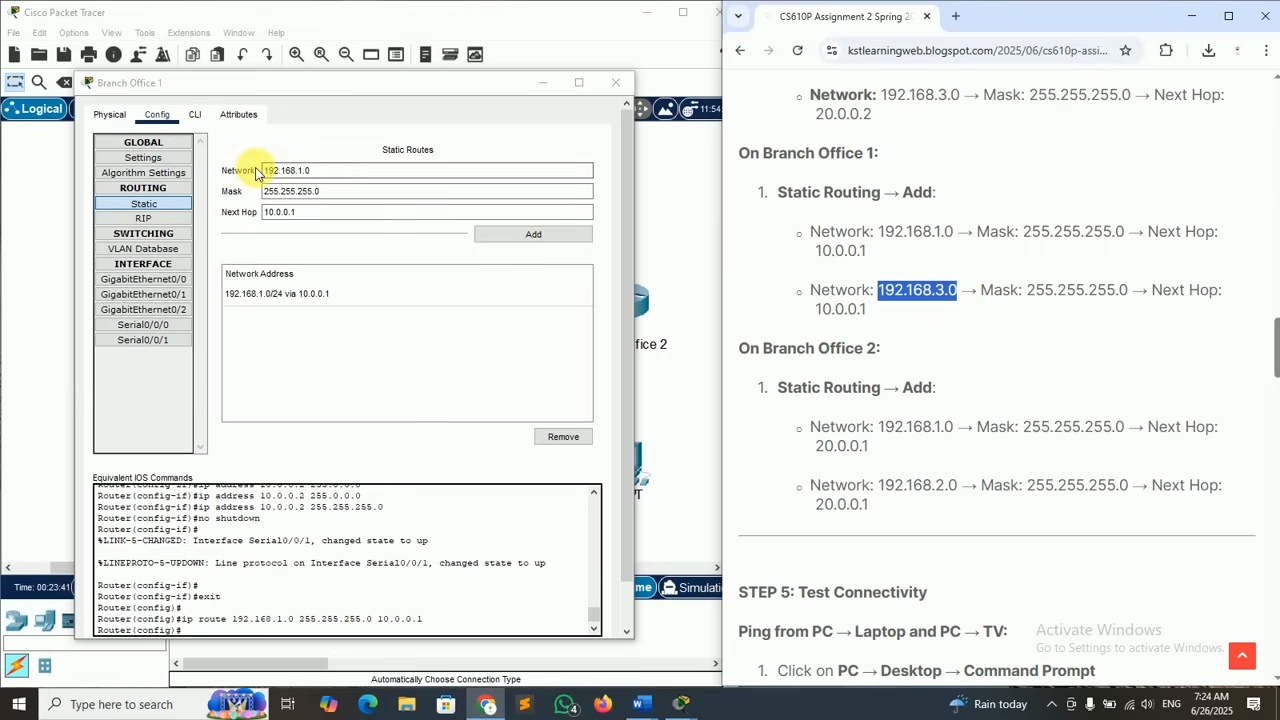
click(338, 172)
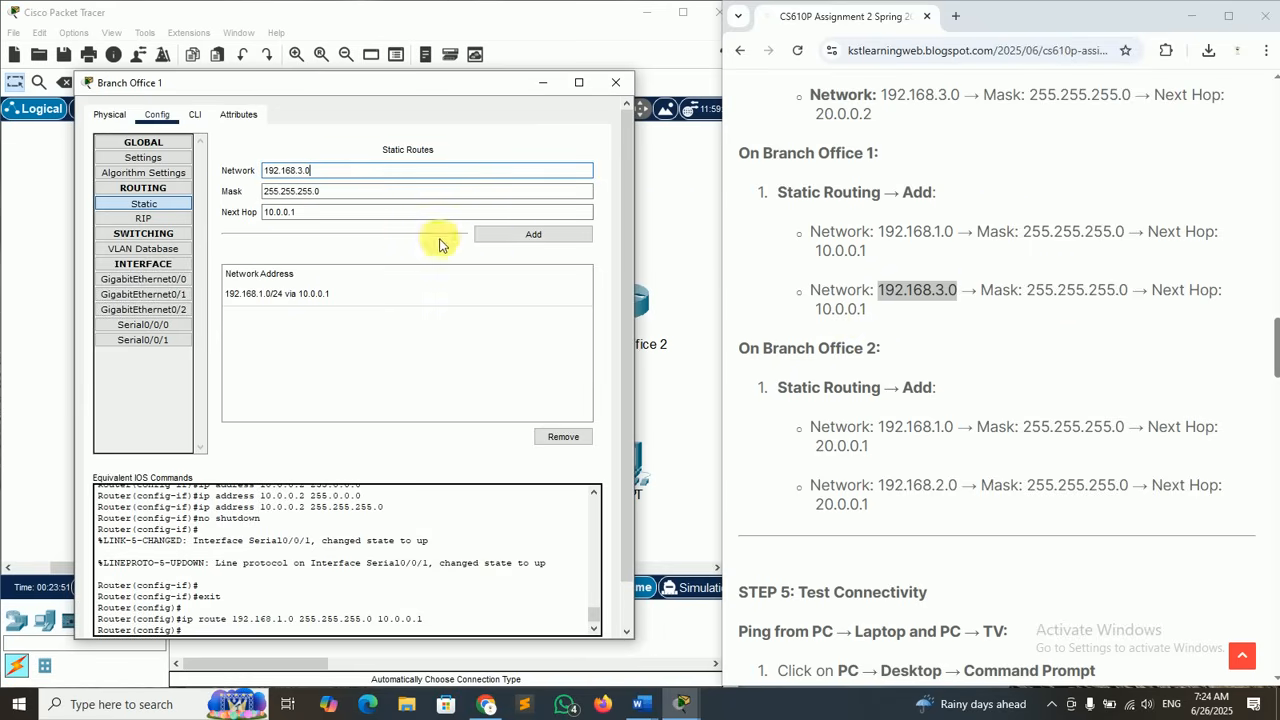
click(532, 238)
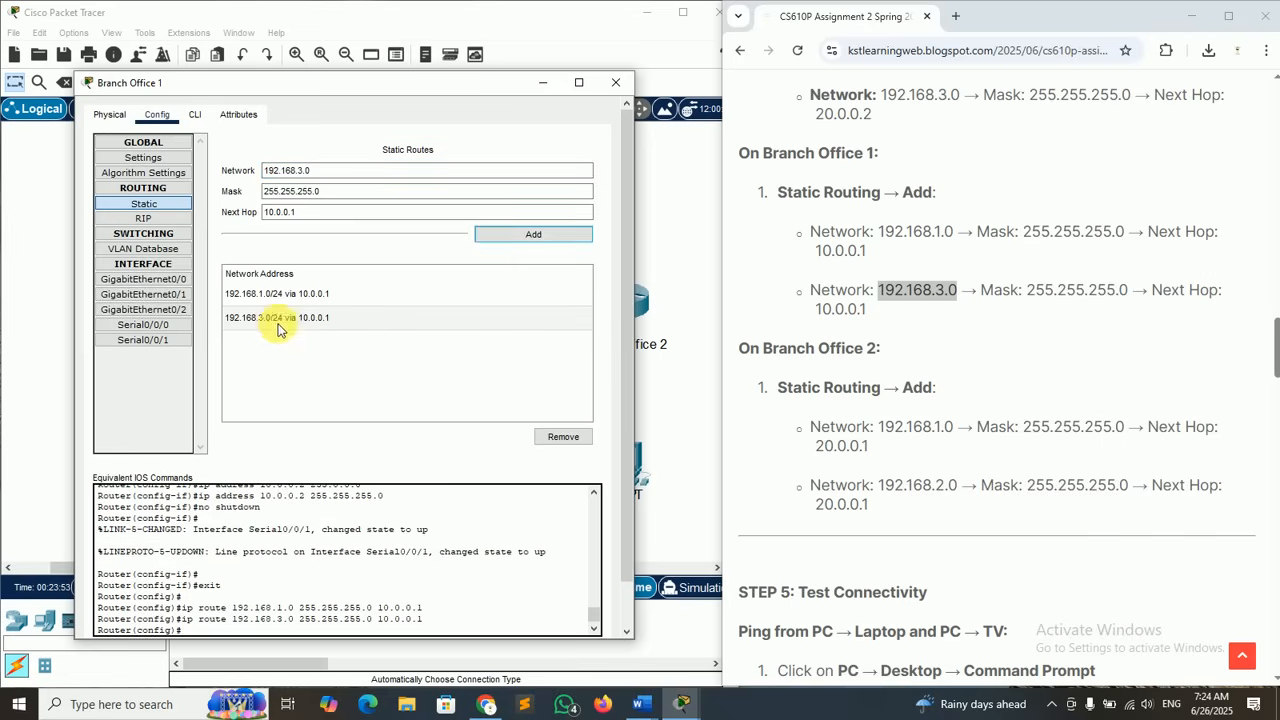
click(616, 88)
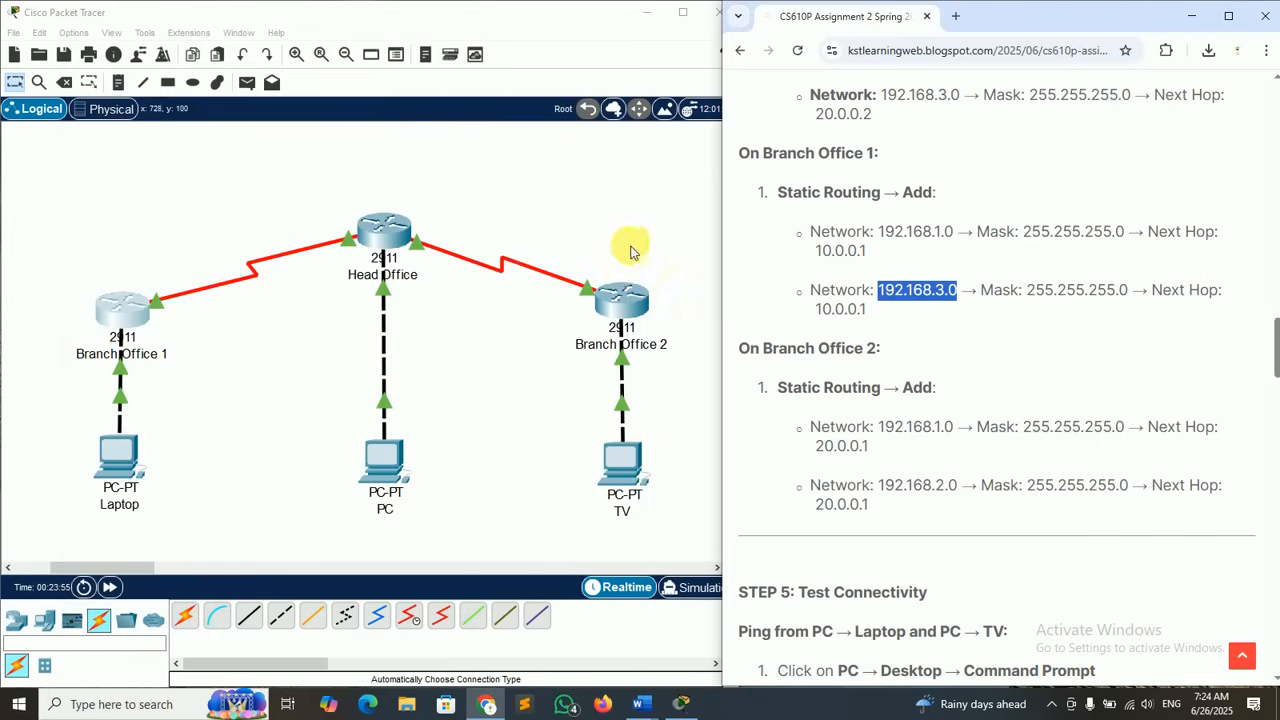
- Find the static routes for Branch Office 2 in the guide
click(831, 366)
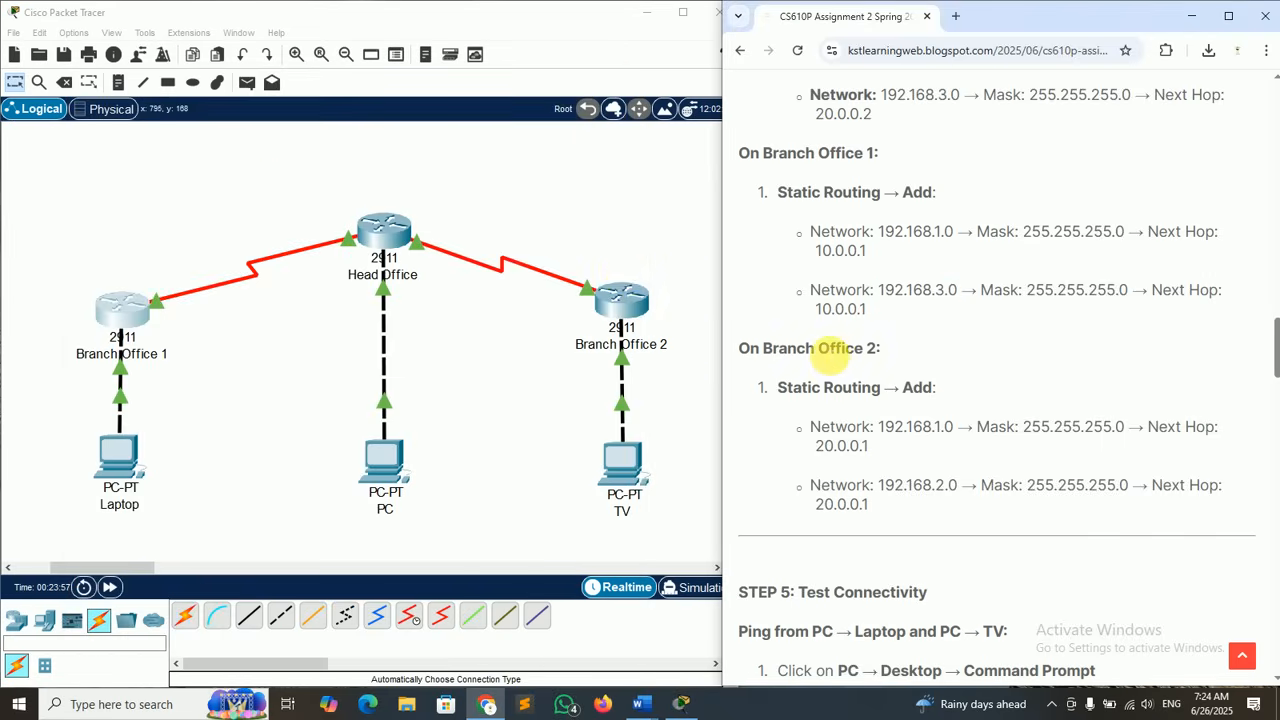
double_click(833, 350)
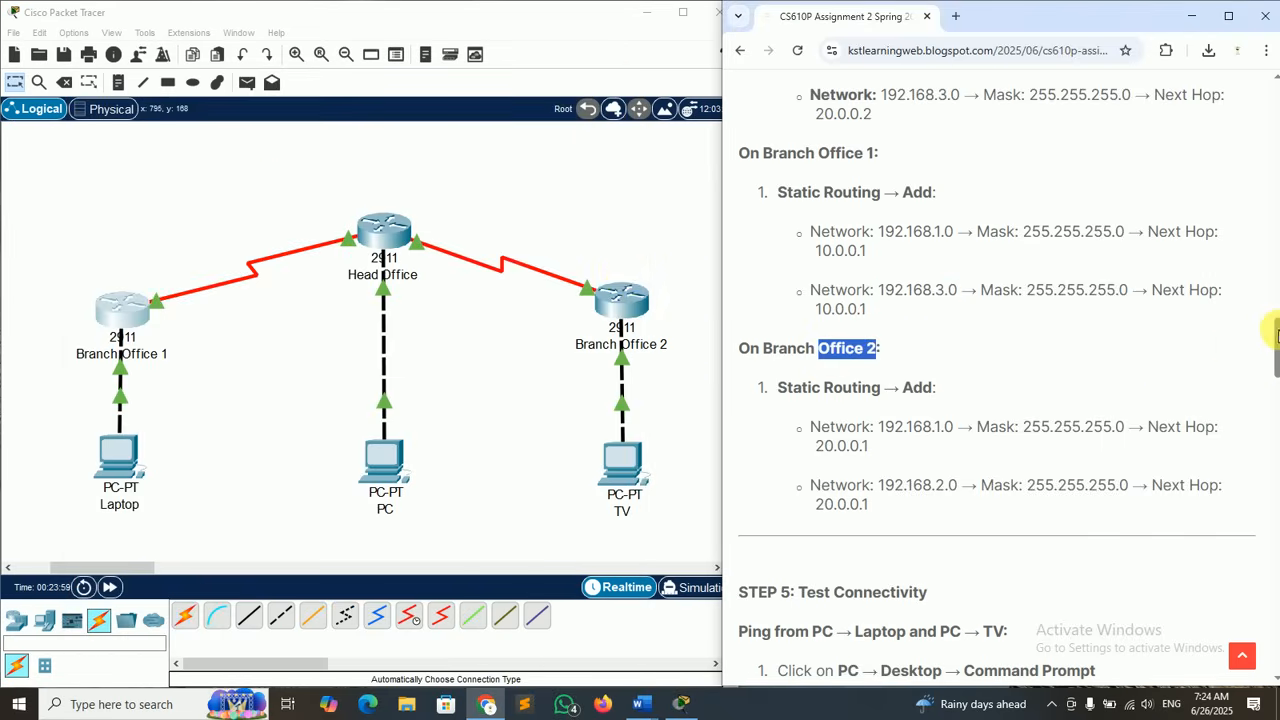
drag(1274, 345, 1276, 360)
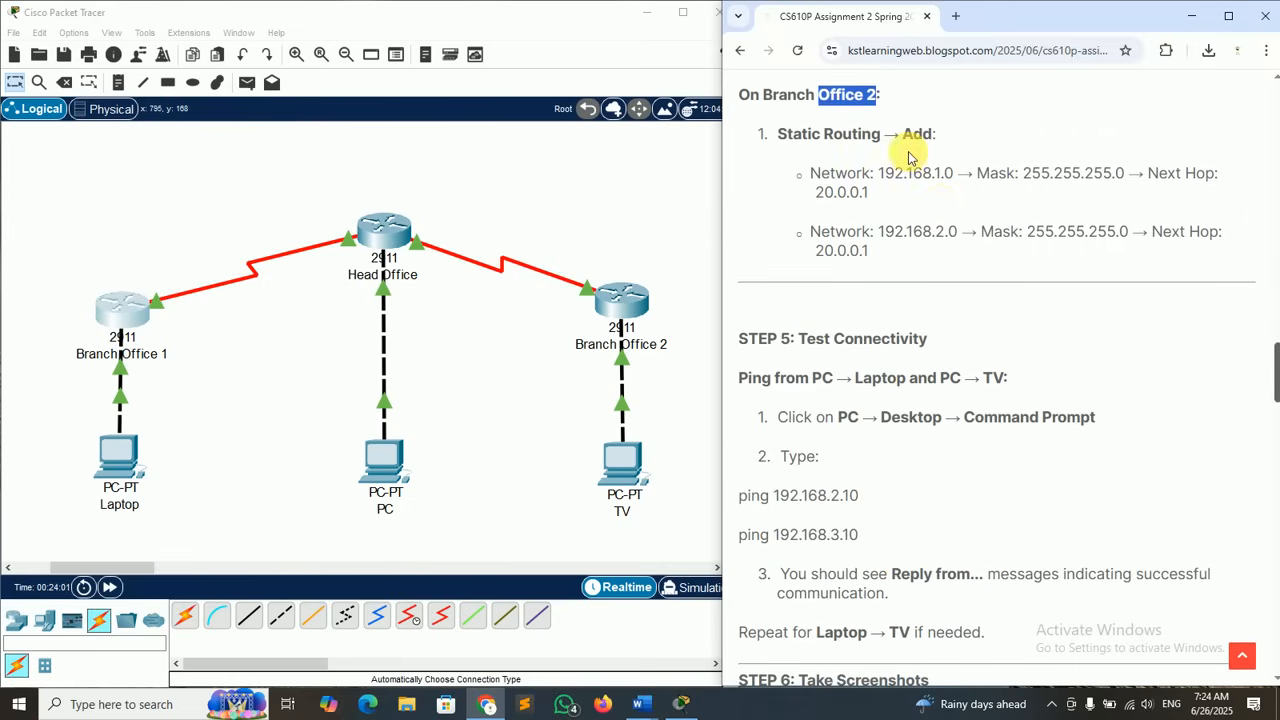
- Open the static routing settings of the Branch Office 2 router and move its window clear of the instructions
click(803, 188)
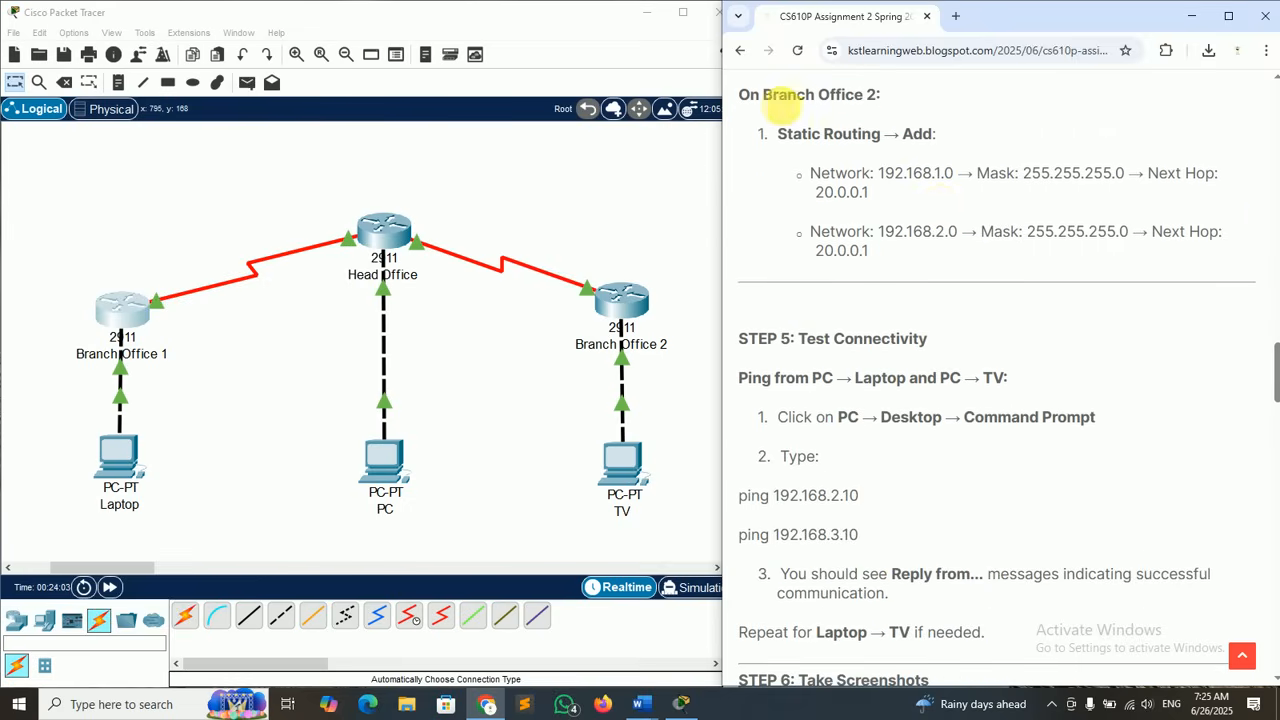
drag(777, 94, 877, 96)
click(887, 104)
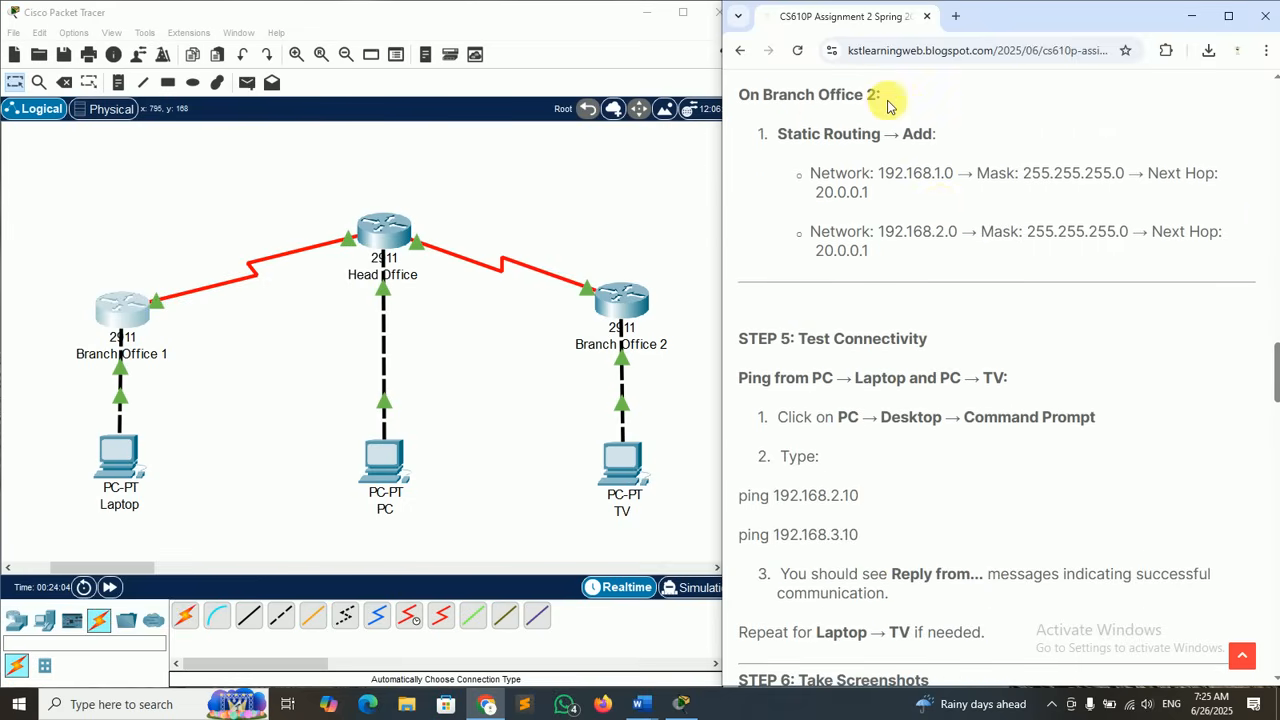
click(614, 296)
drag(665, 112, 425, 103)
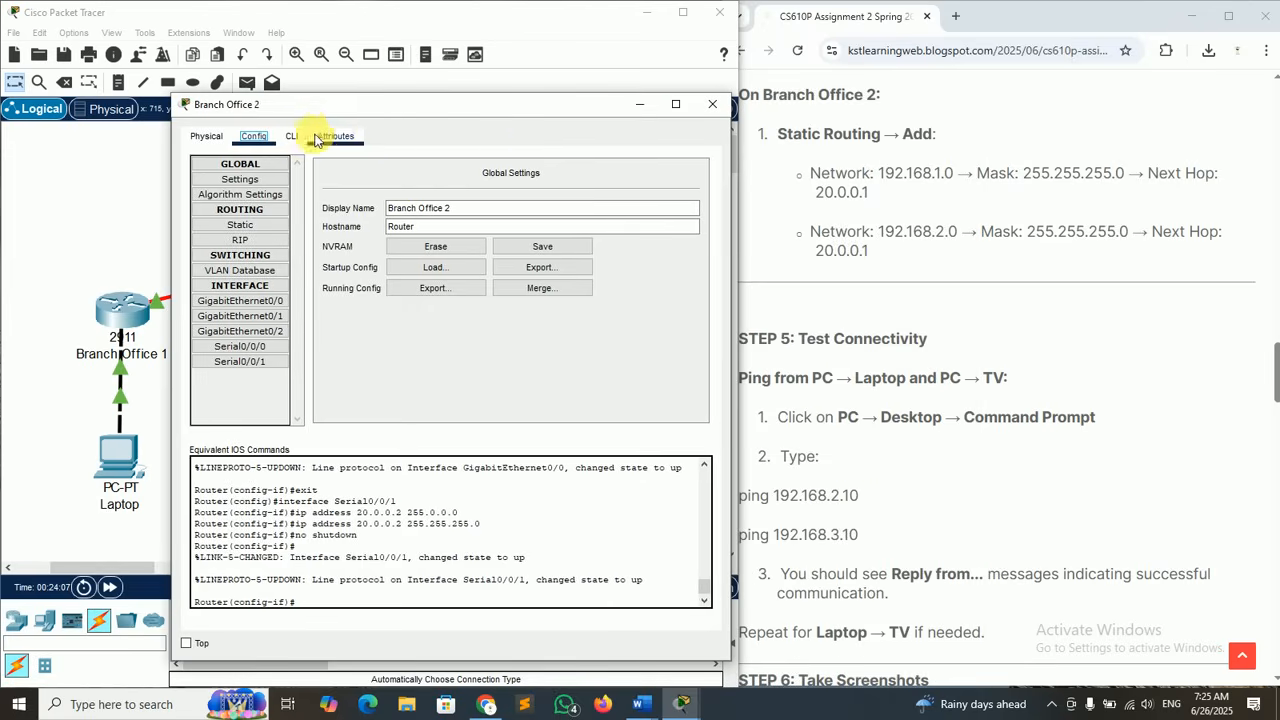
click(240, 225)
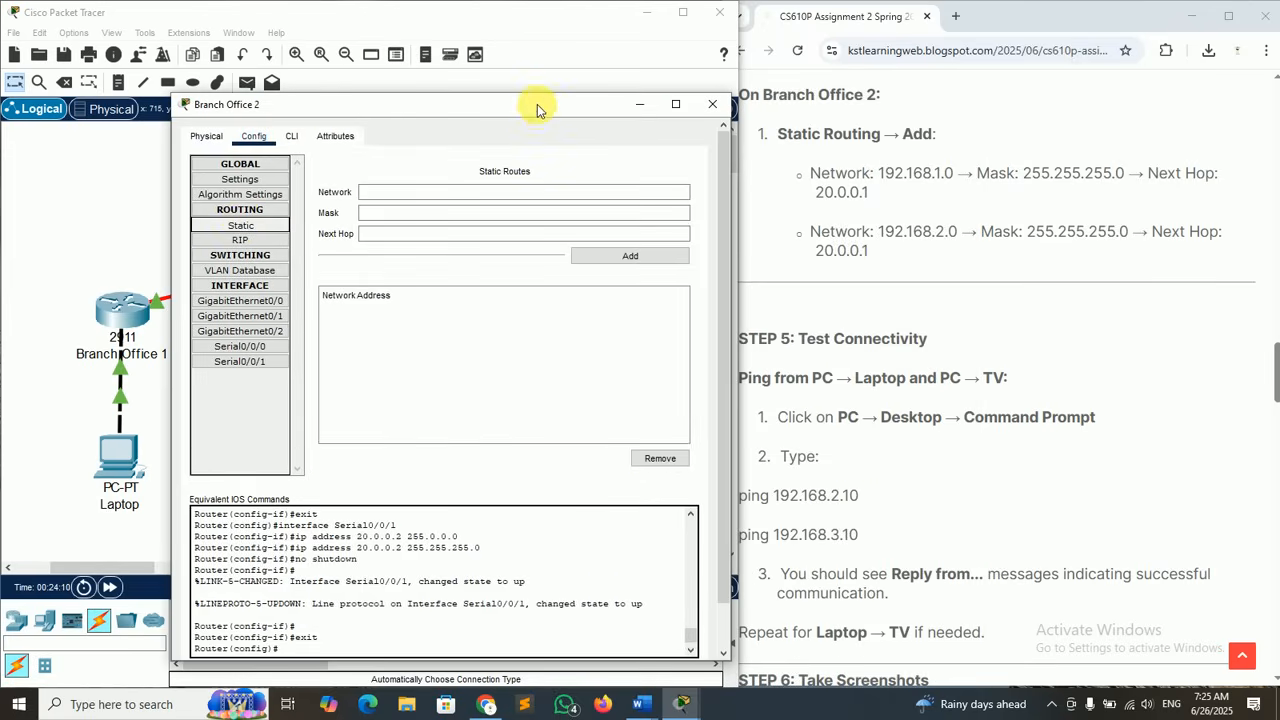
drag(537, 106, 420, 96)
- Add a static route on Branch Office 2 to network 192.168.1.0, mask 255.255.255.0, with next hop 20.0.0.1
drag(860, 180, 890, 252)
click(897, 176)
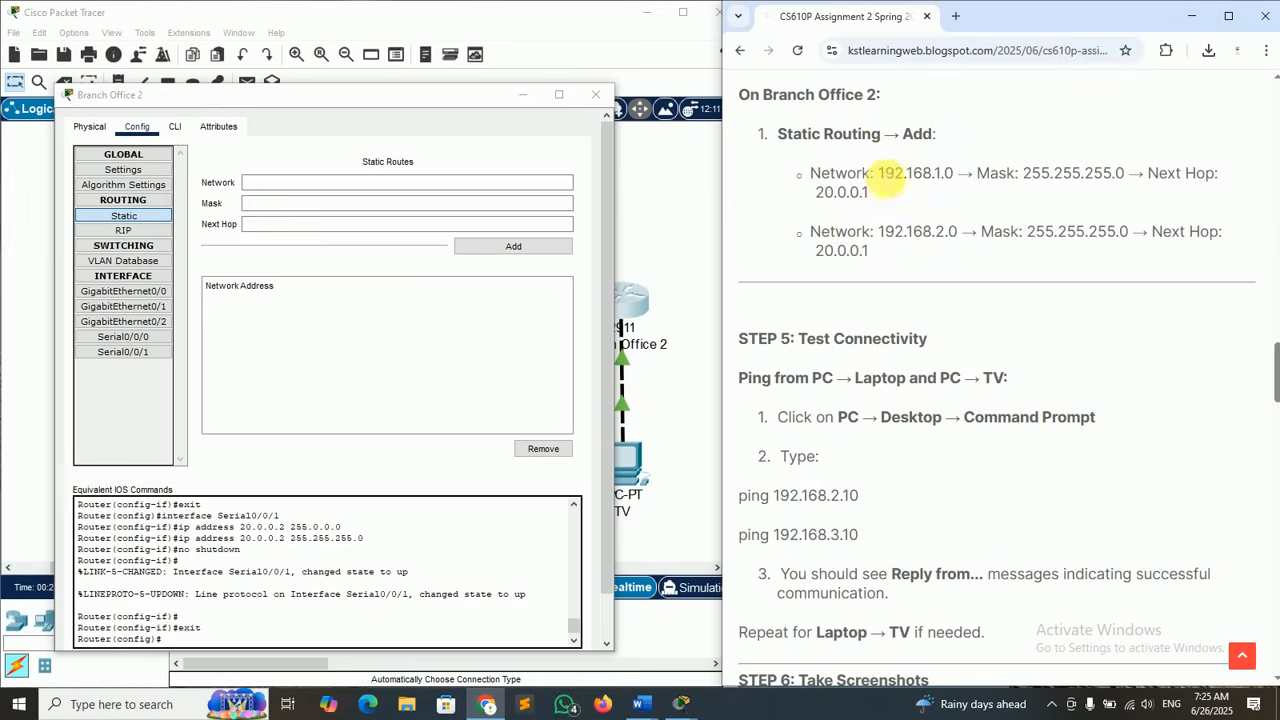
drag(878, 175, 934, 180)
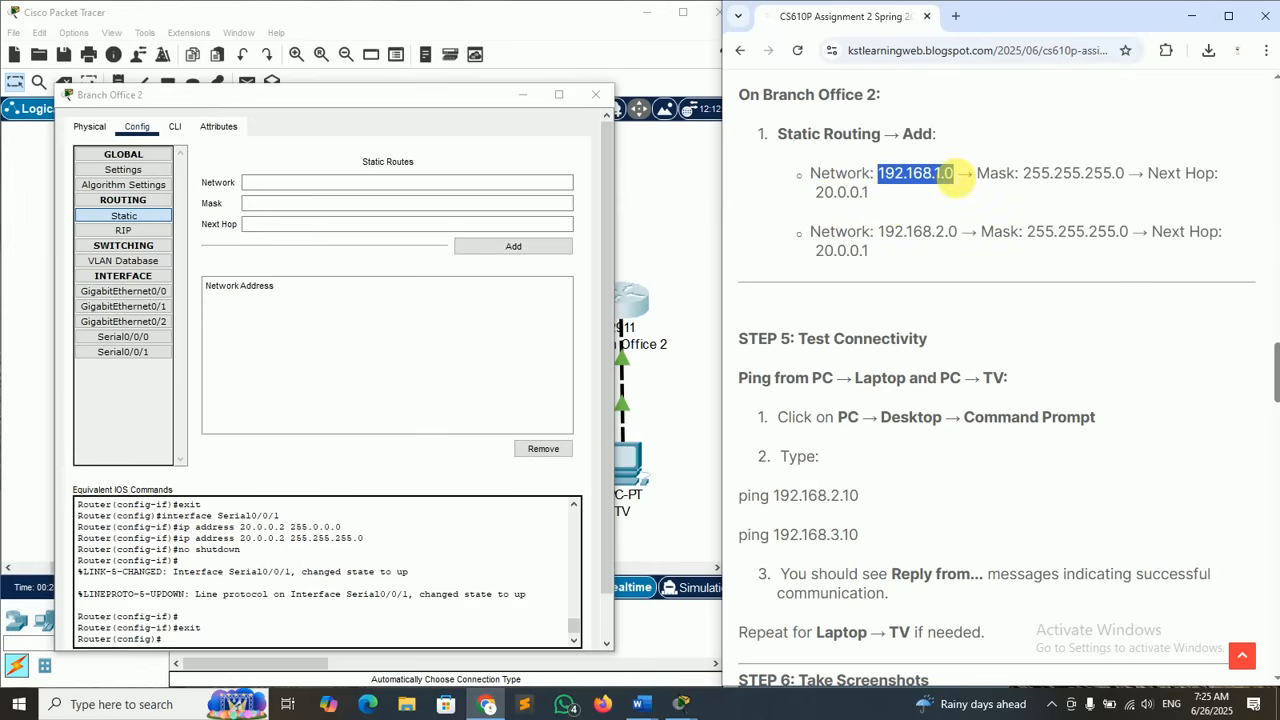
click(374, 185)
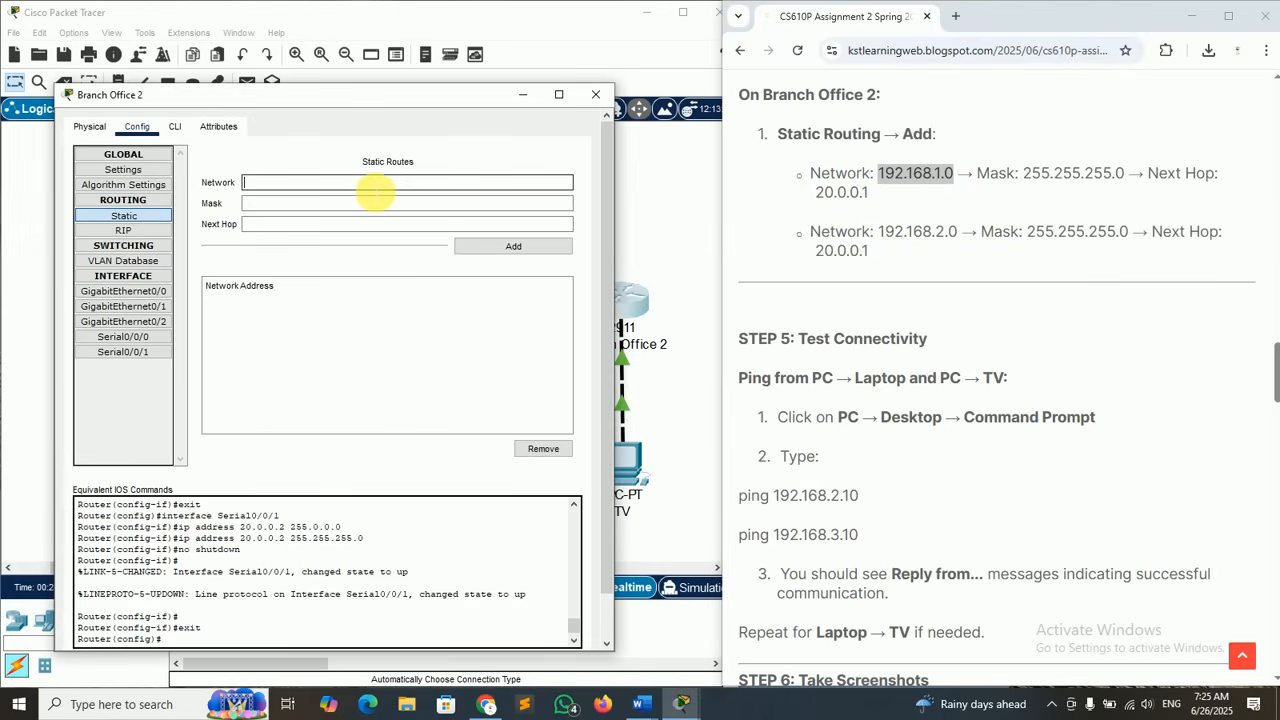
click(308, 205)
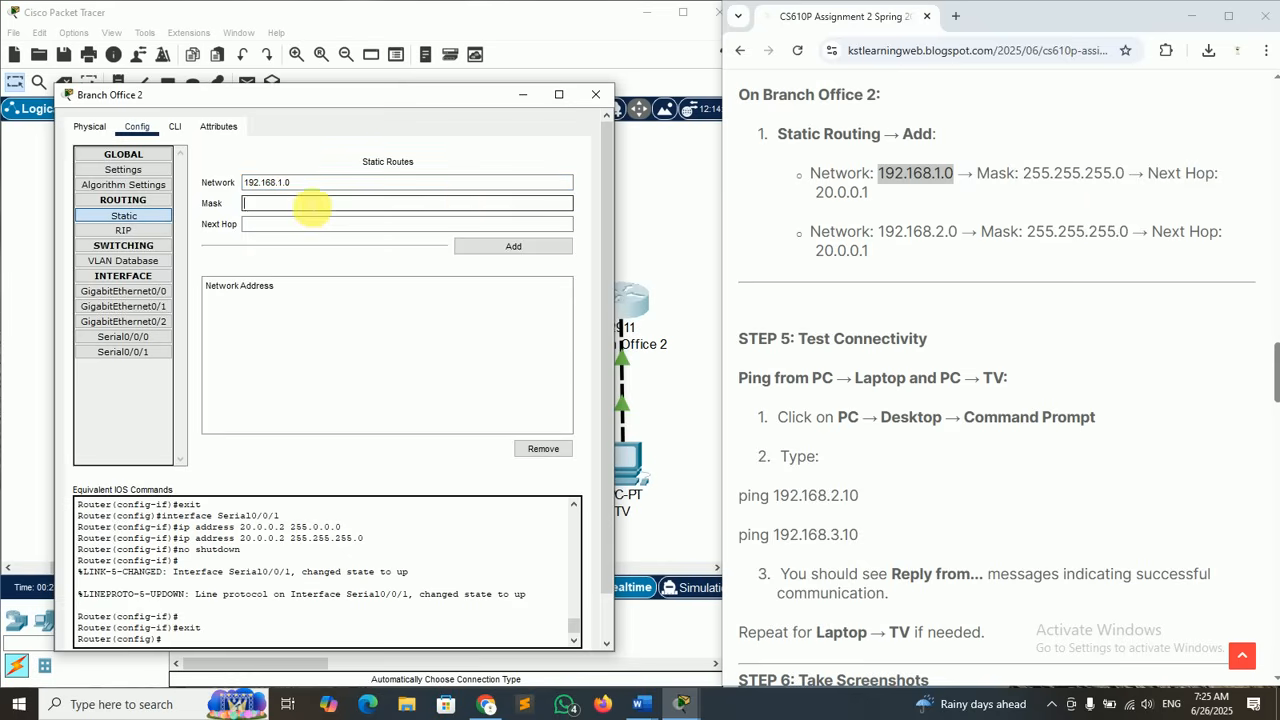
drag(1030, 178, 1125, 176)
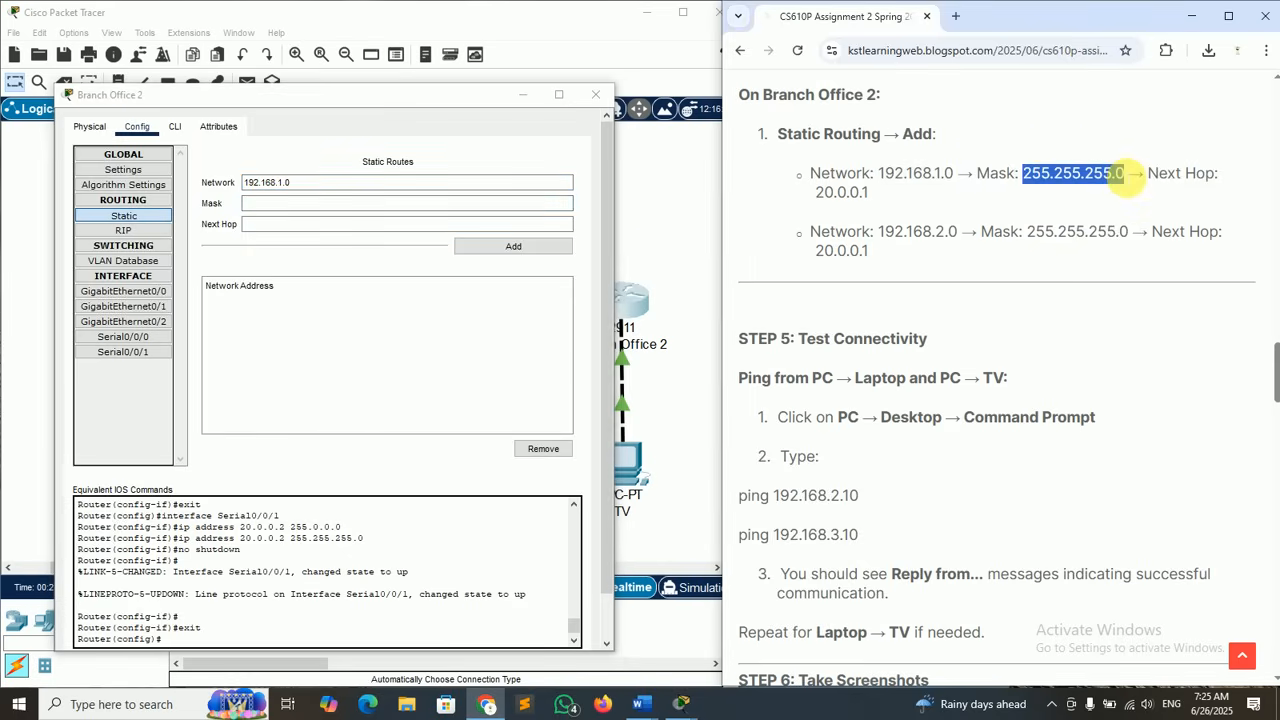
click(313, 205)
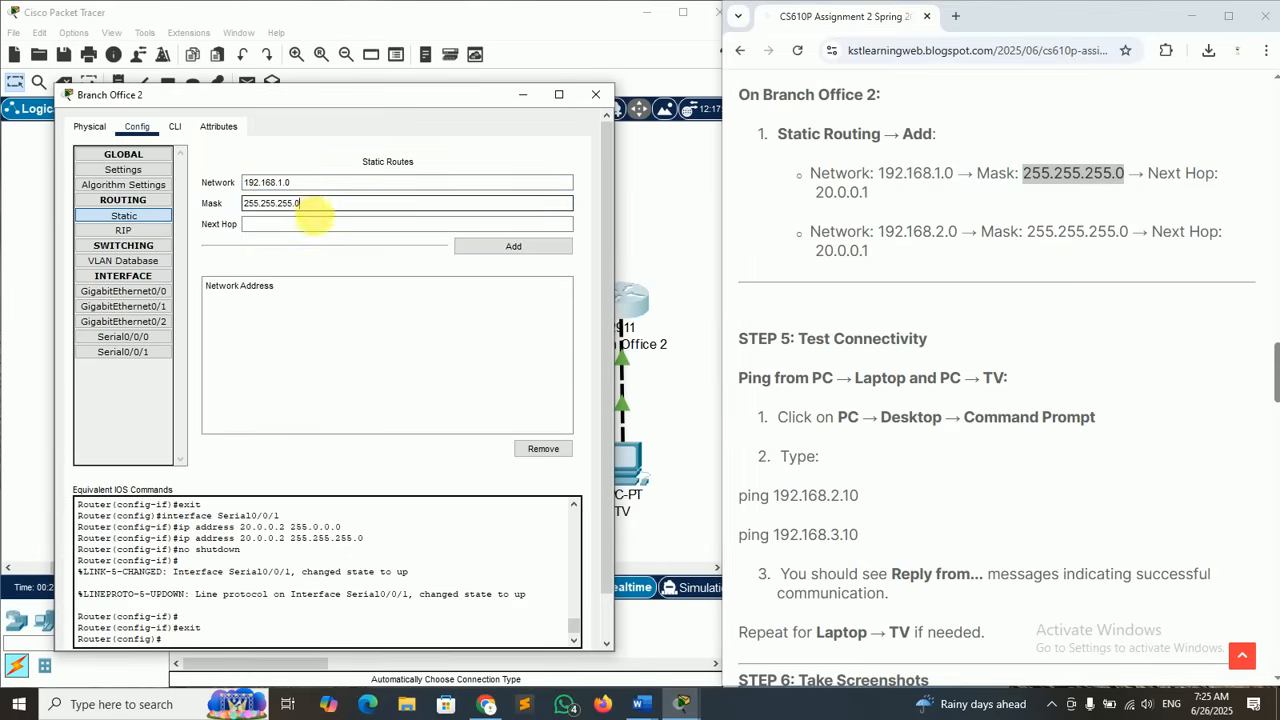
click(835, 193)
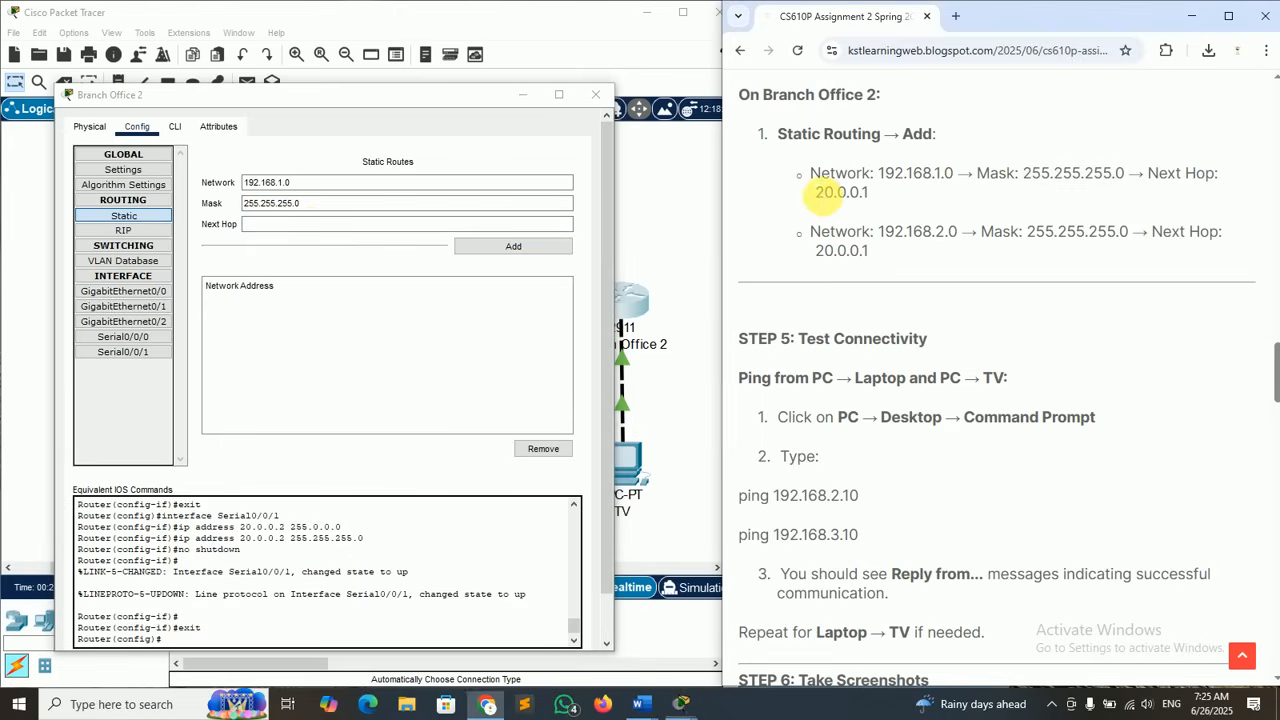
drag(820, 193, 870, 197)
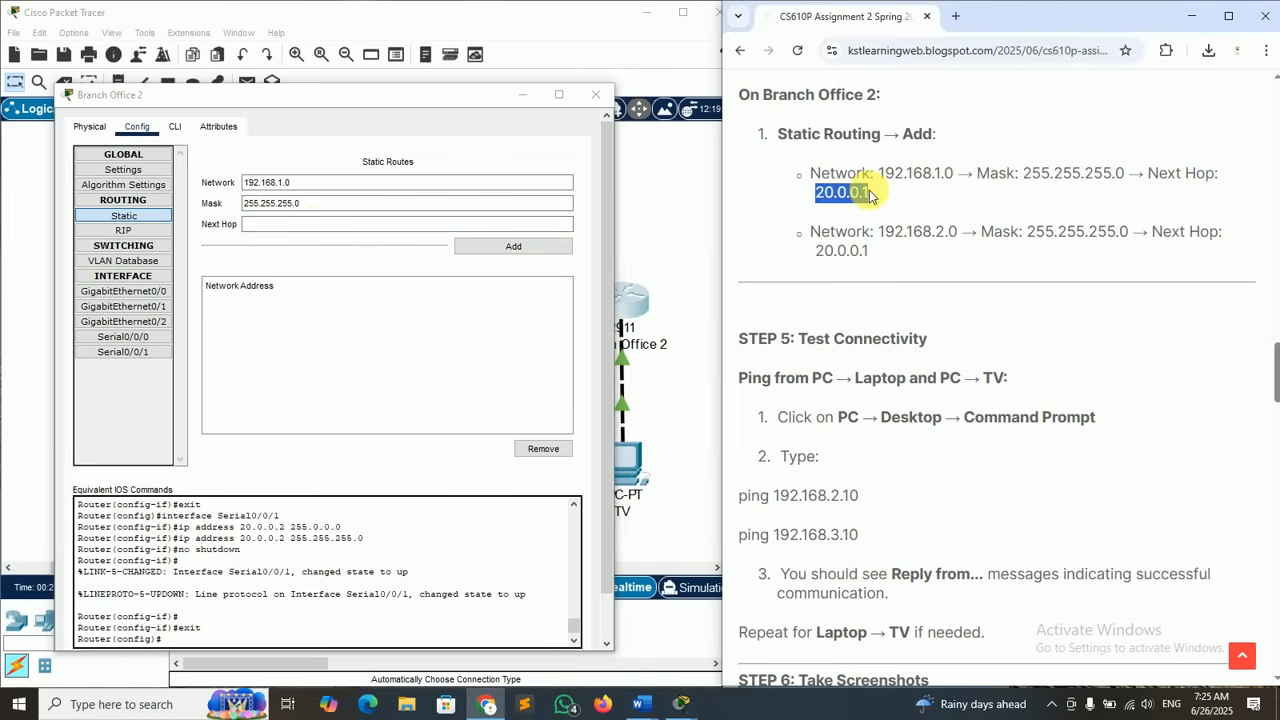
click(370, 225)
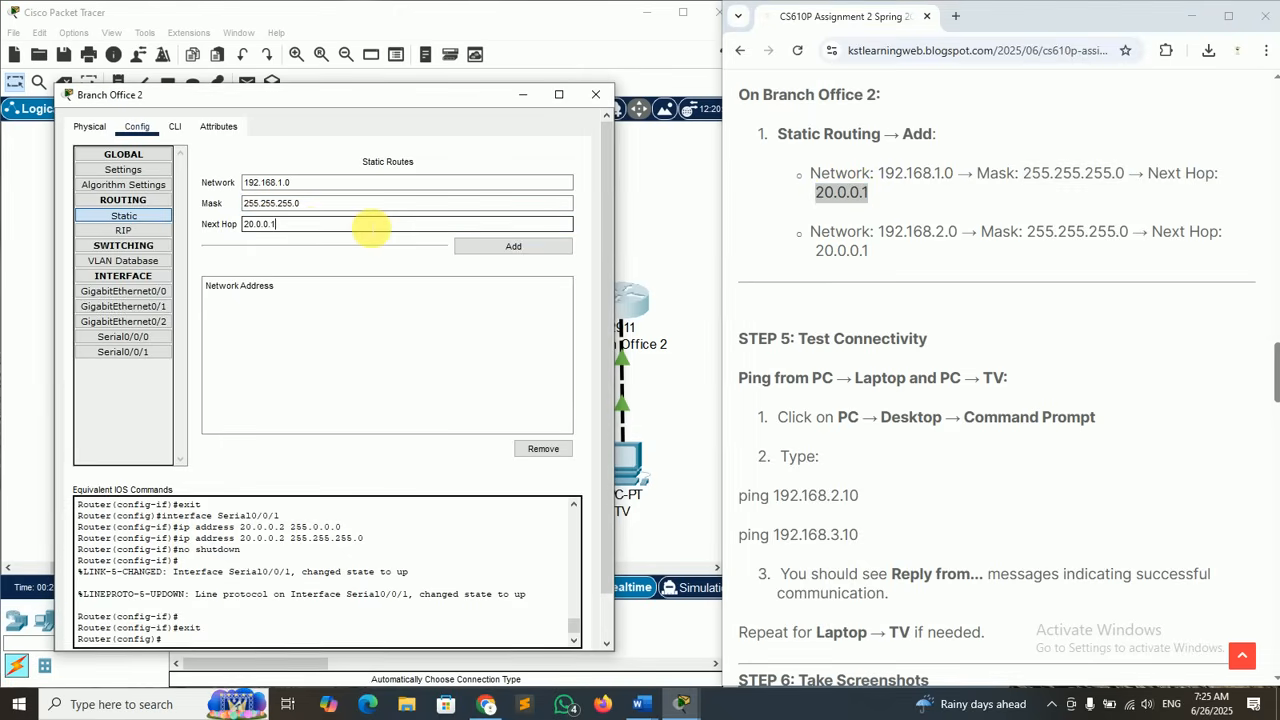
click(510, 246)
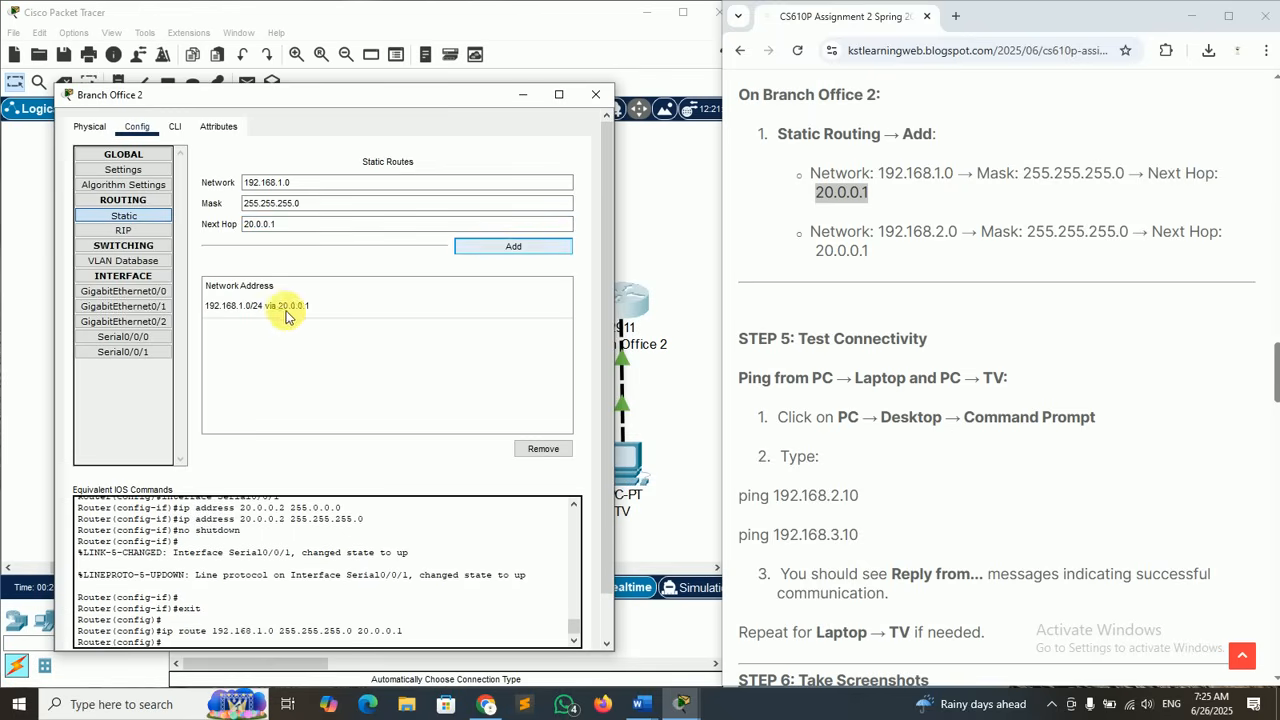
- Add a static route on Branch Office 2 to 192.168.2.0, mask 255.255.255.0, next hop 20.0.0.1, and close the router's configuration
drag(811, 232, 866, 252)
click(870, 253)
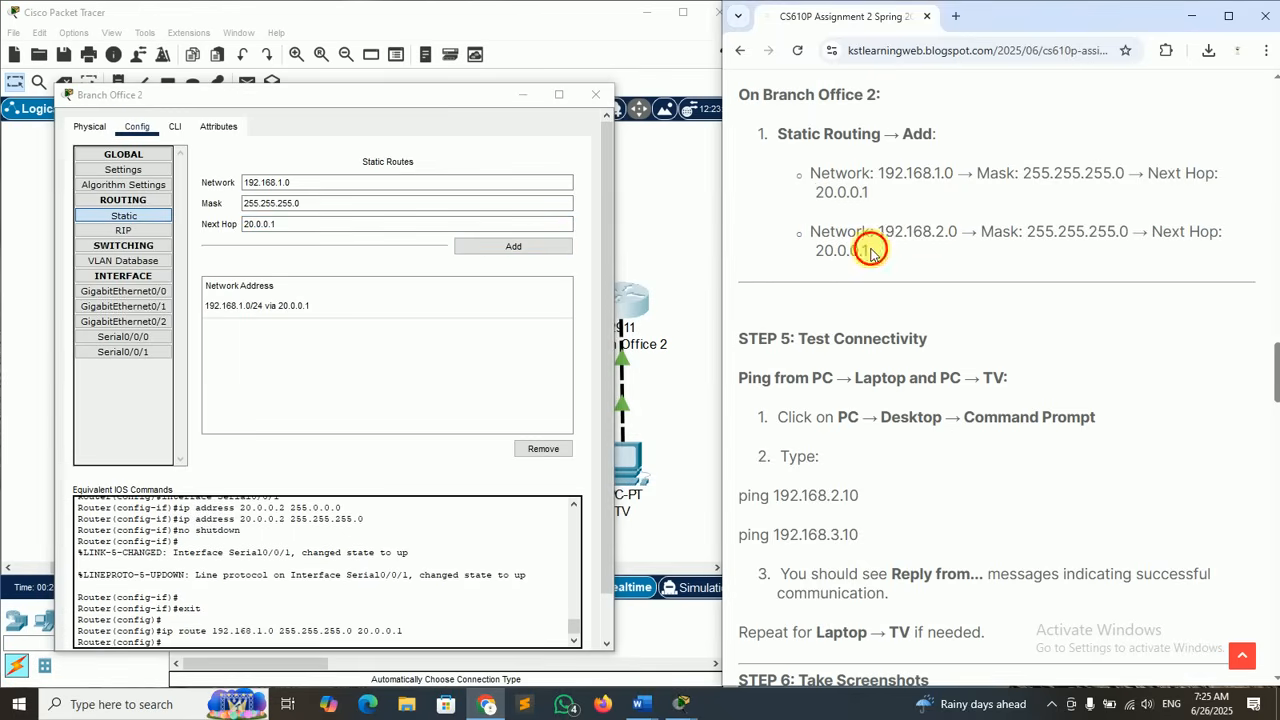
drag(880, 236, 952, 236)
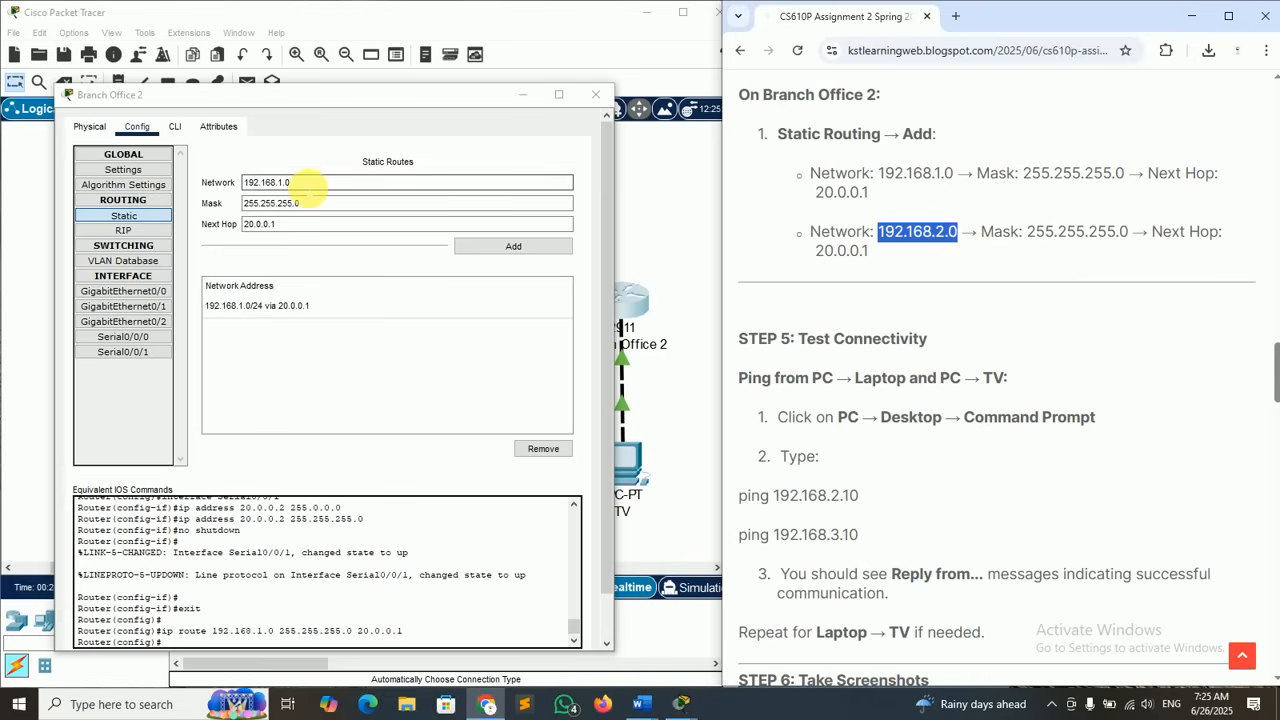
click(306, 185)
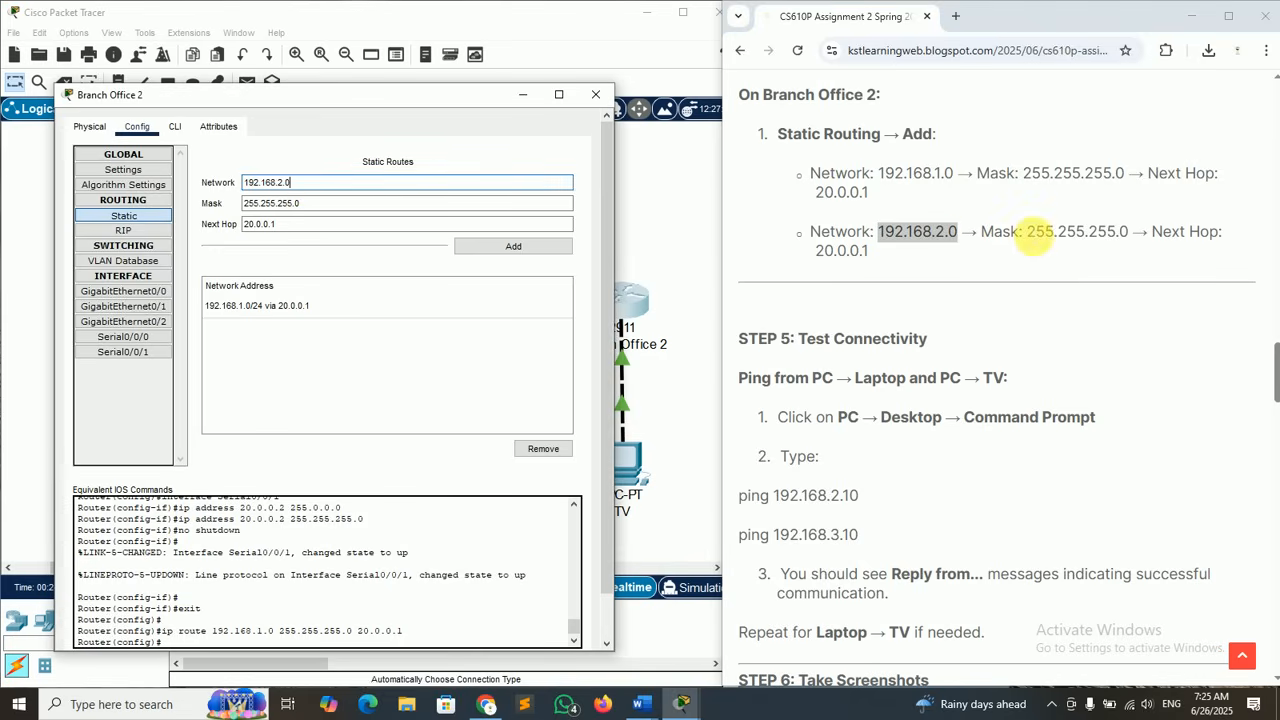
drag(1027, 233, 1128, 233)
key(ctrl+c)
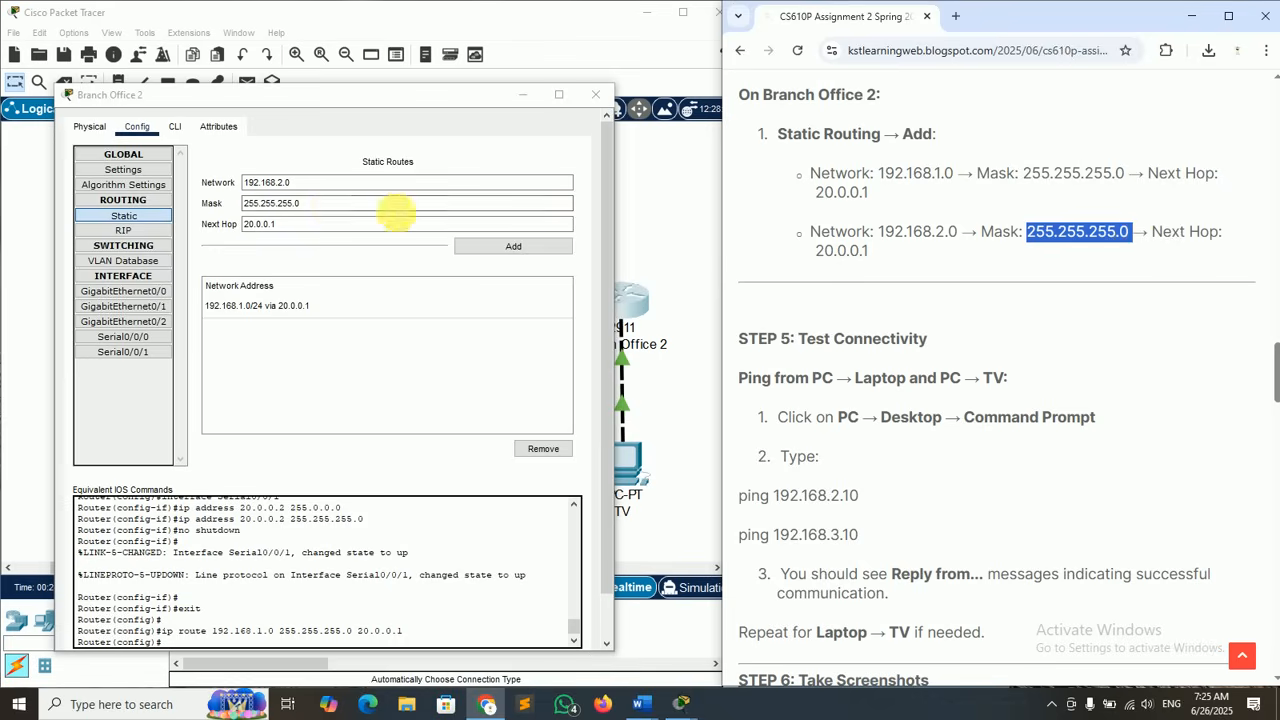
triple_click(400, 203)
key(ctrl+v)
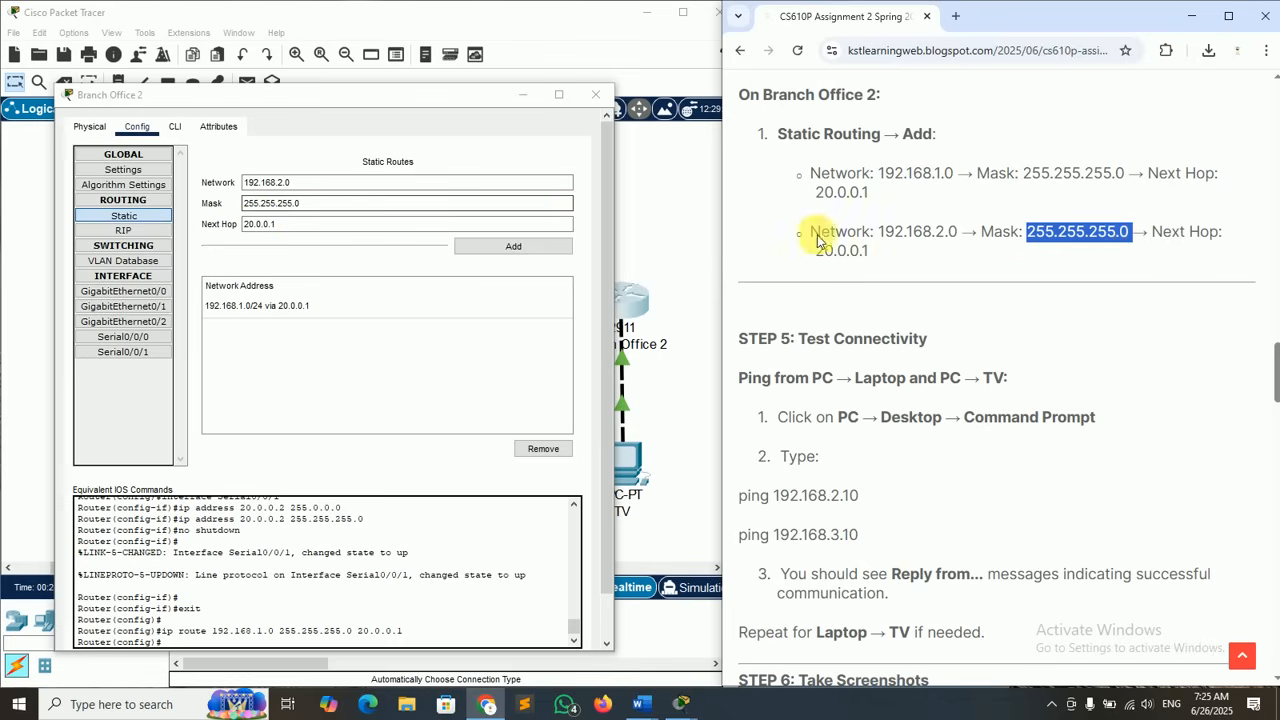
click(1055, 234)
click(532, 248)
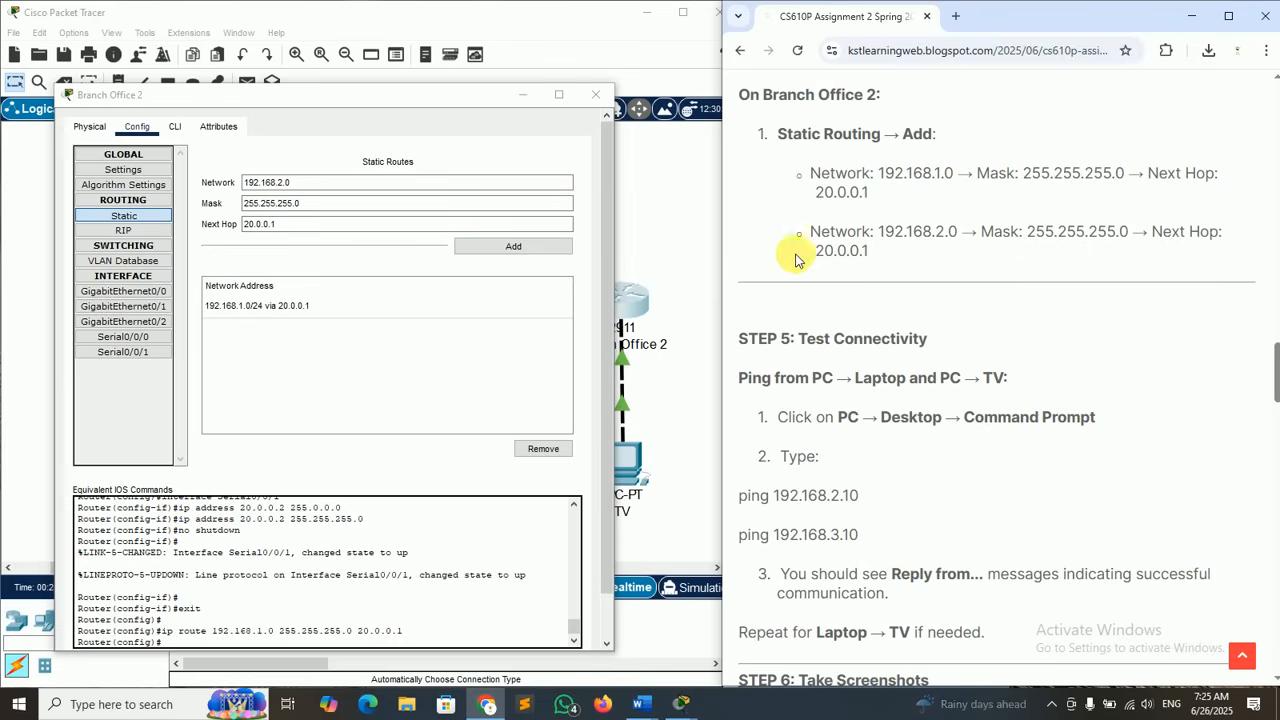
drag(816, 251, 873, 260)
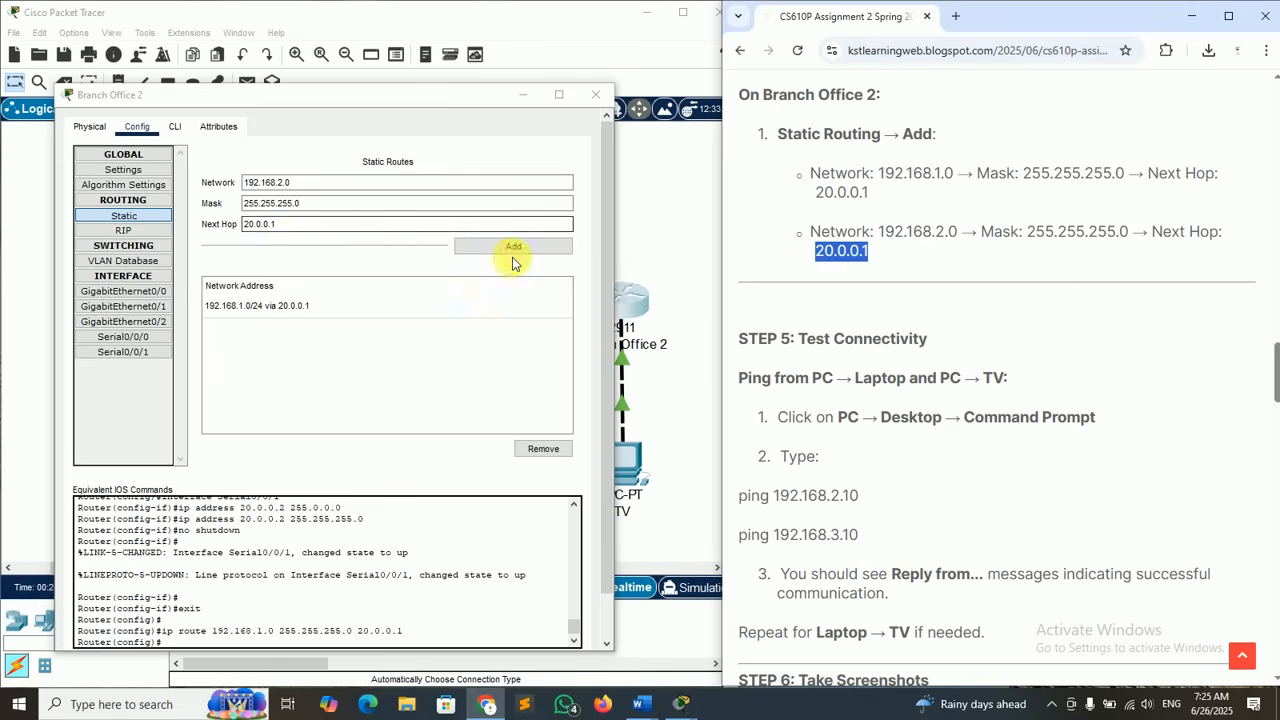
double_click(255, 224)
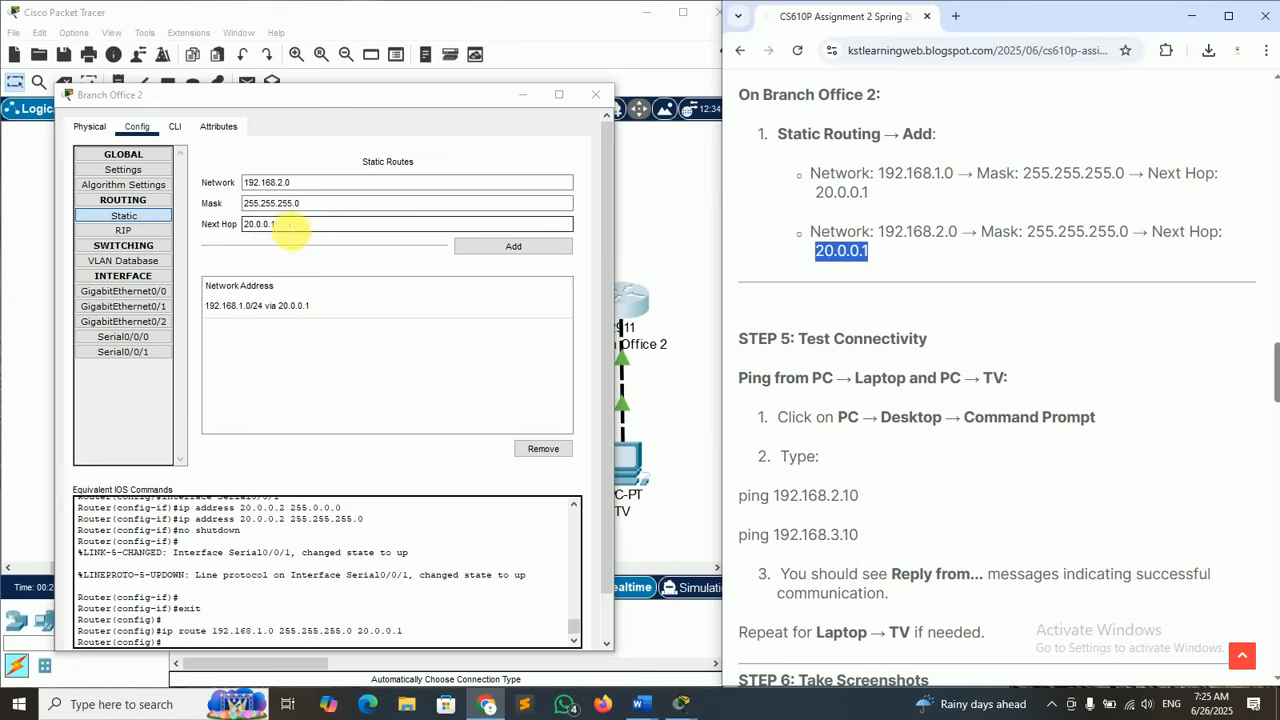
click(512, 247)
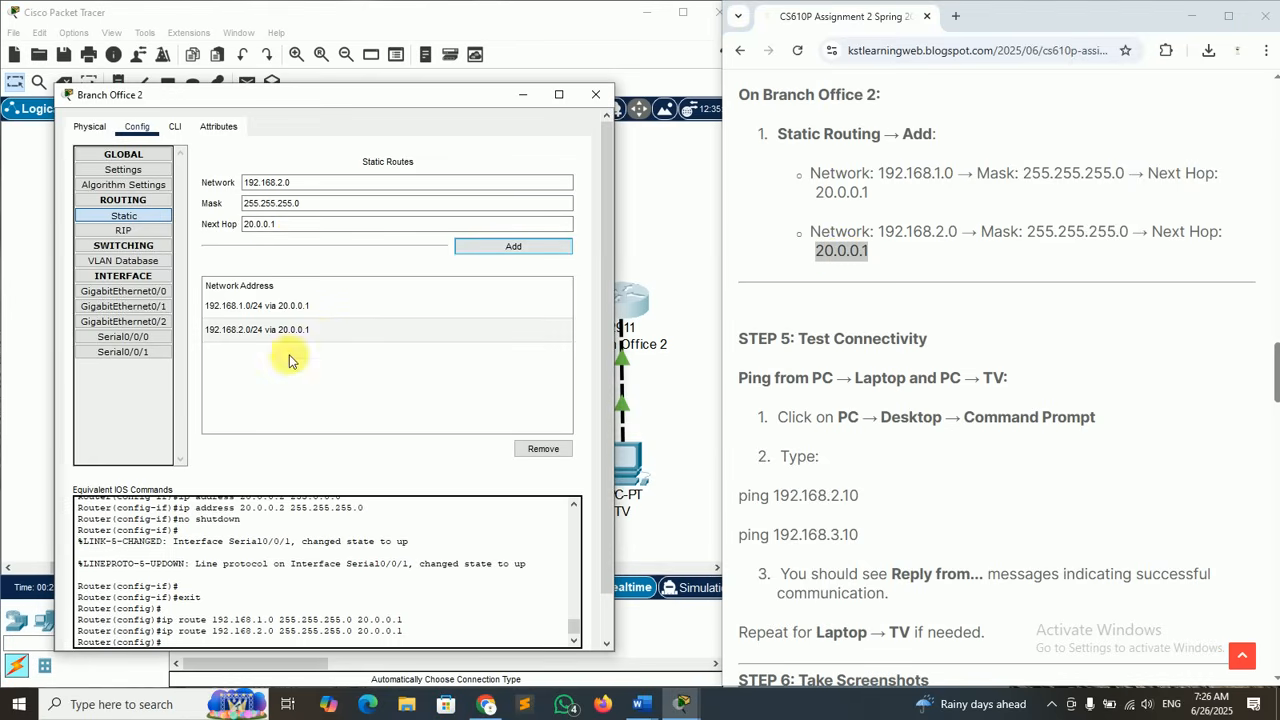
click(598, 100)
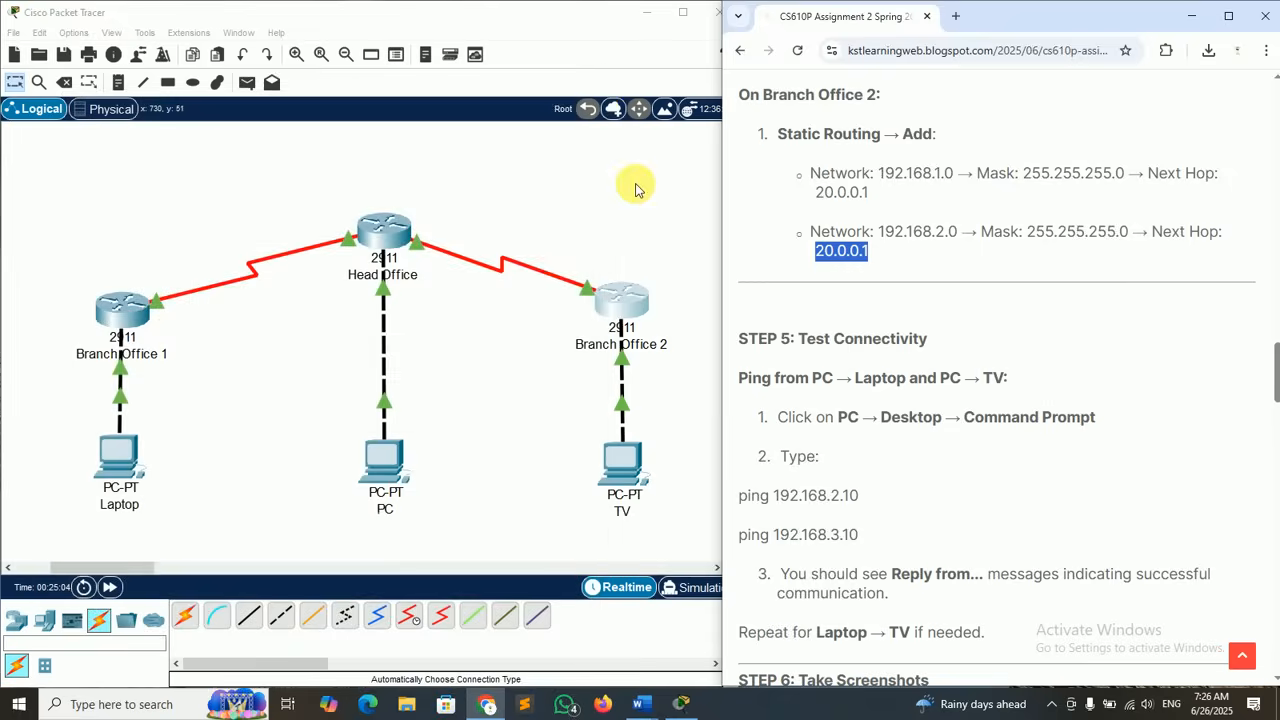
- Review the Branch Office 2 static routes and the Step 5 connectivity test instructions in the assignment guide
click(862, 250)
click(862, 250)
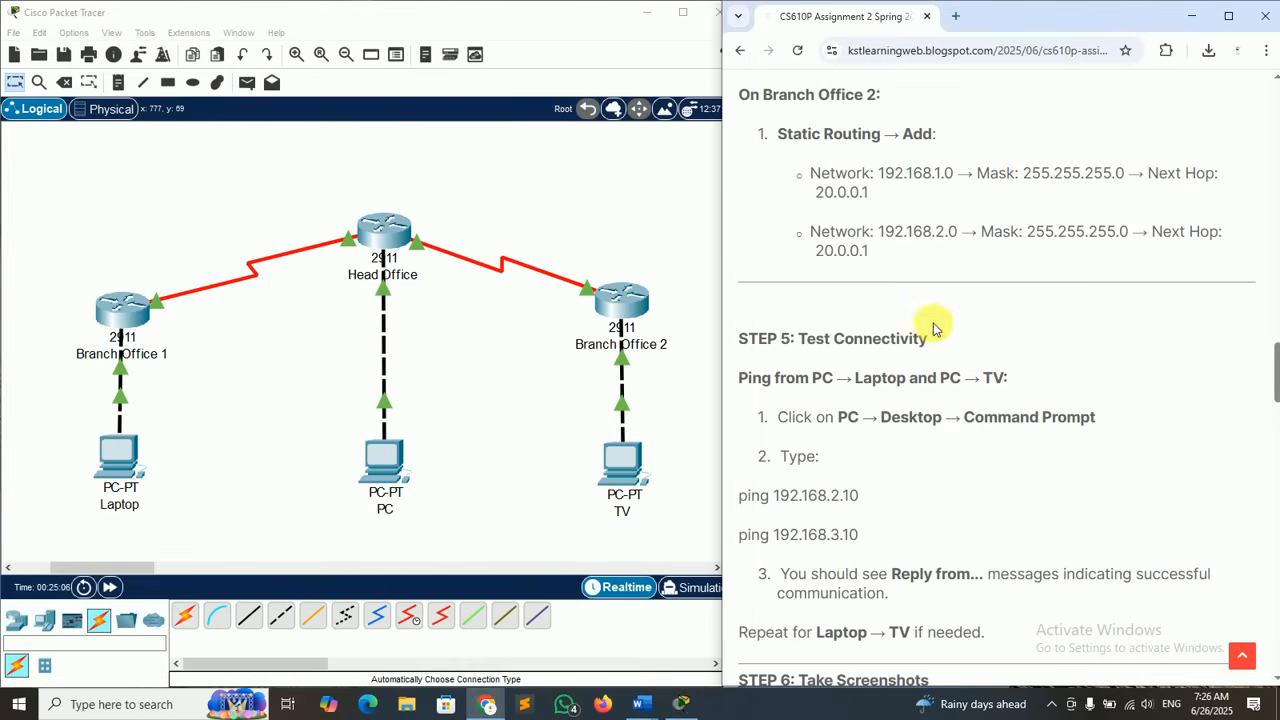
scroll(1276, 390, down, 1)
scroll(1276, 390, down, 2)
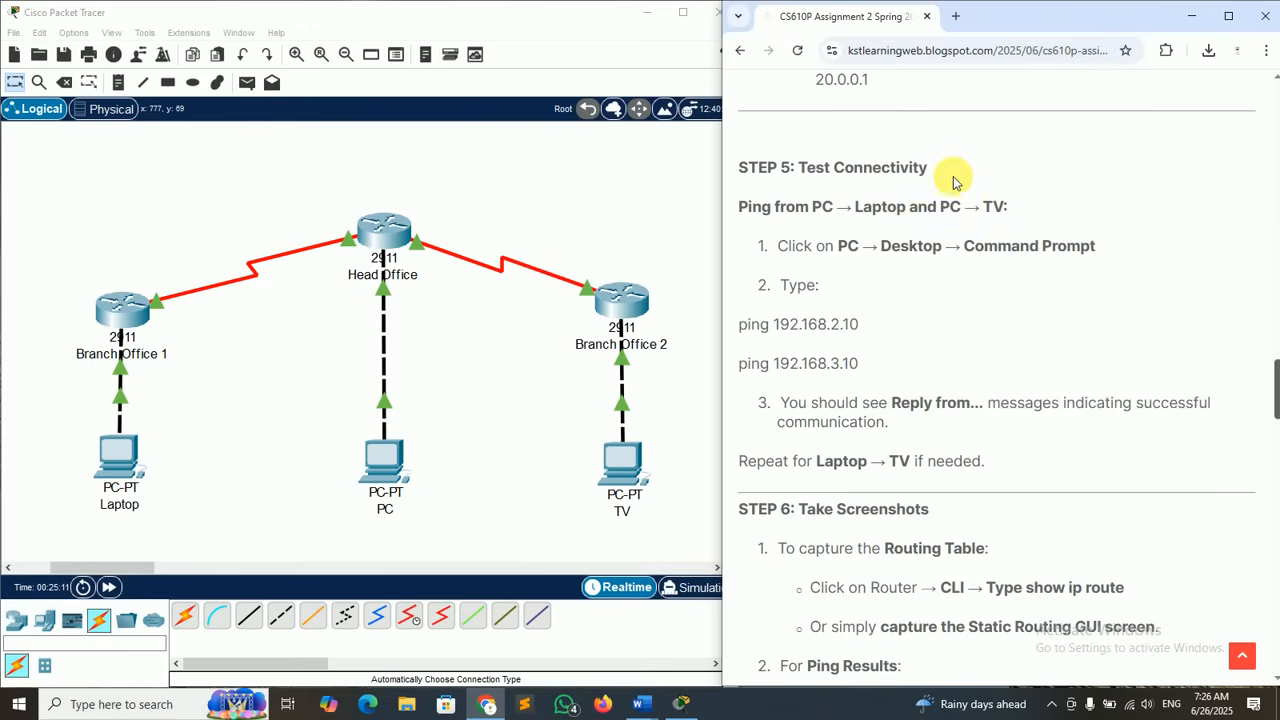
click(1228, 16)
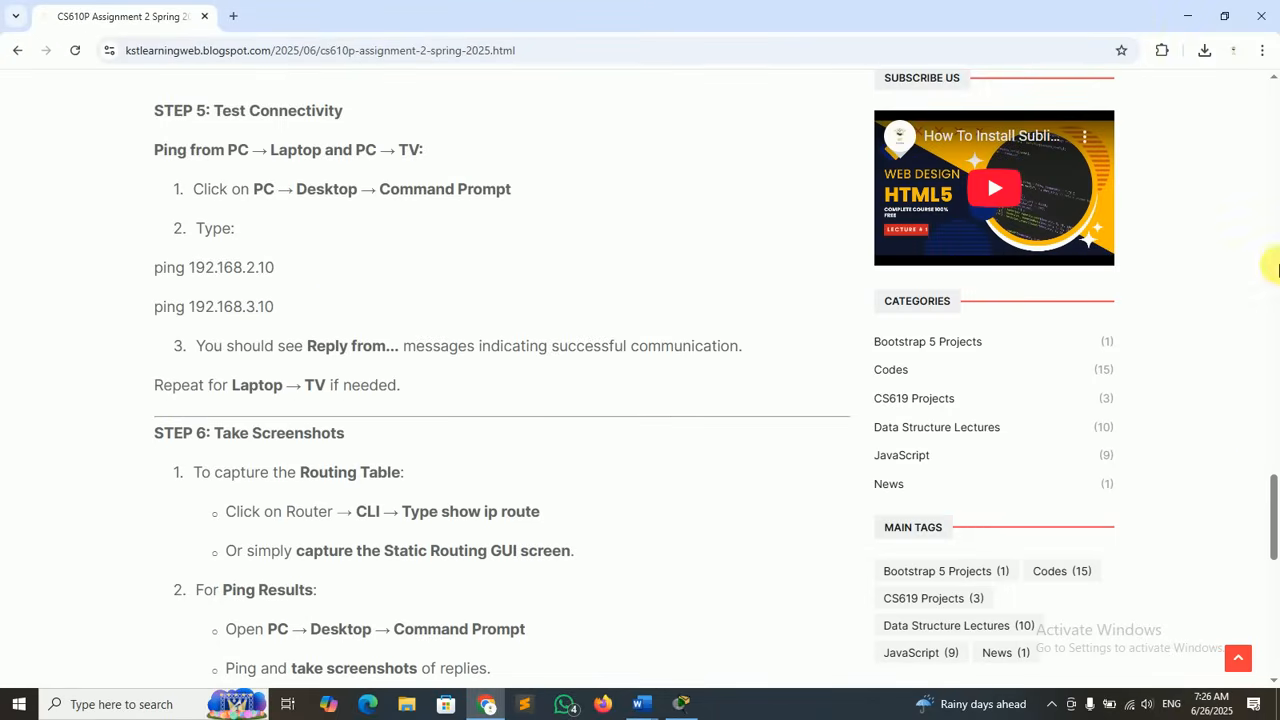
drag(1271, 486, 1266, 440)
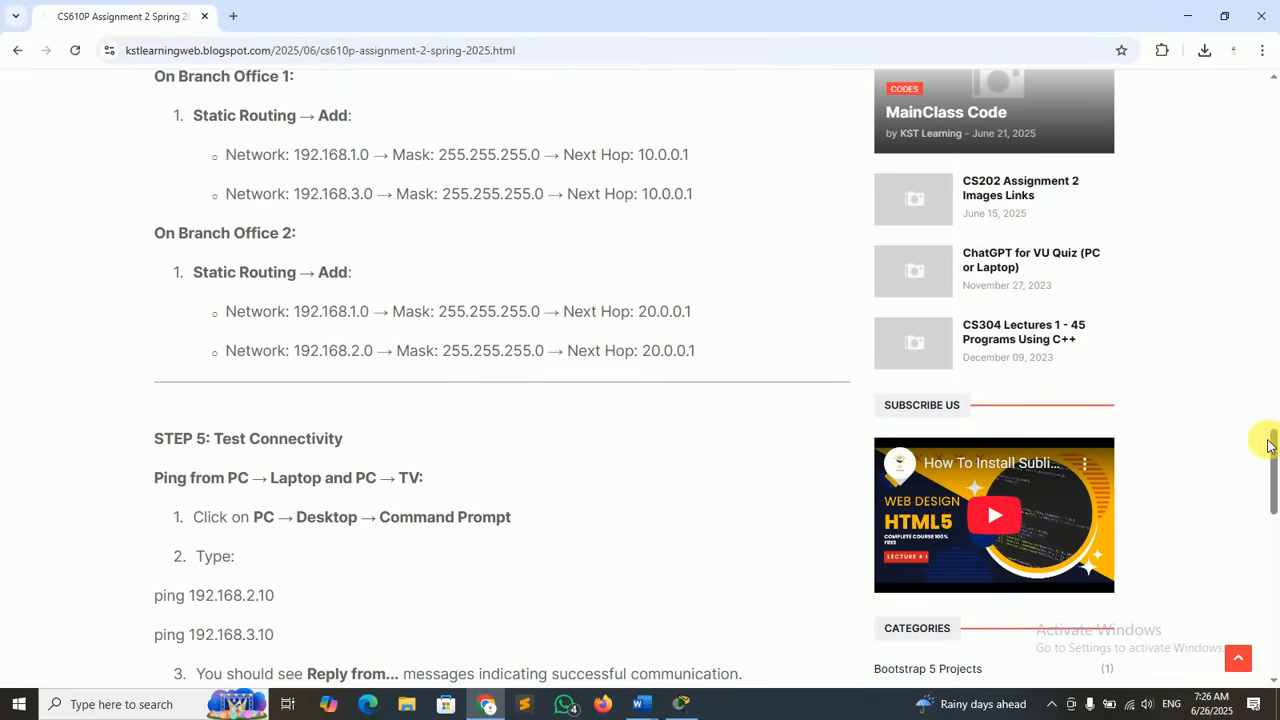
drag(695, 351, 352, 333)
click(330, 326)
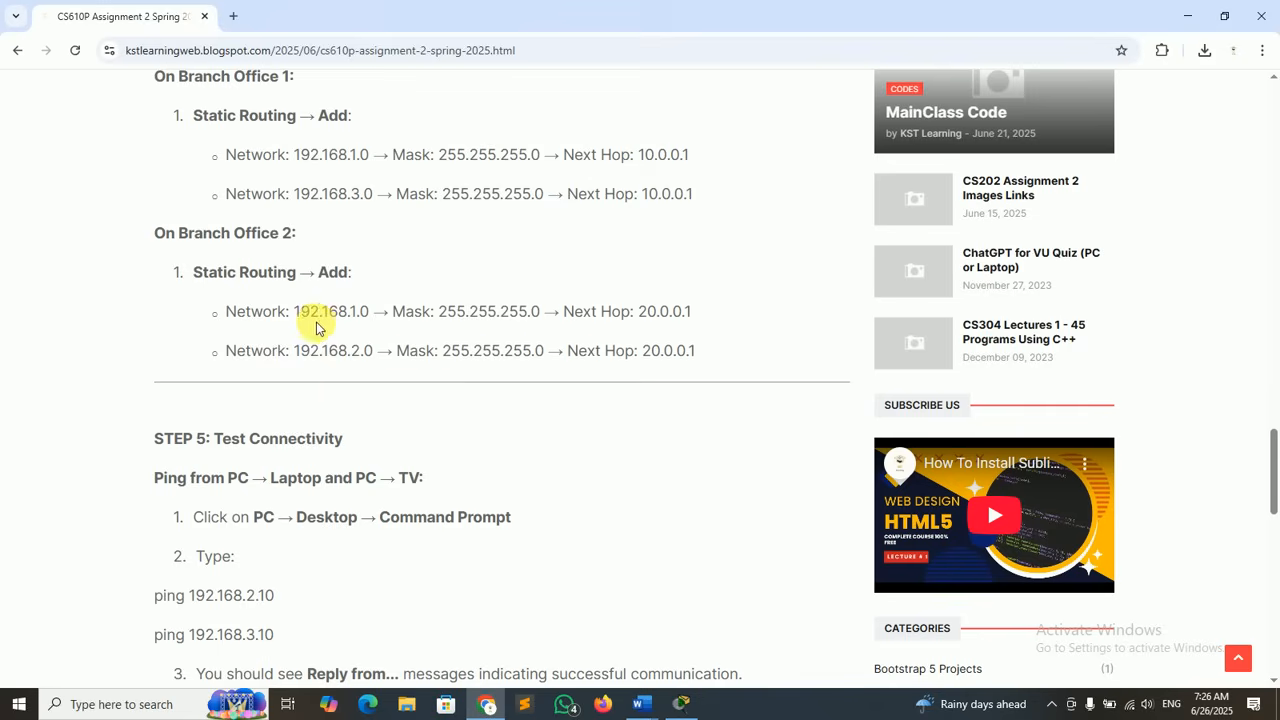
drag(156, 438, 286, 523)
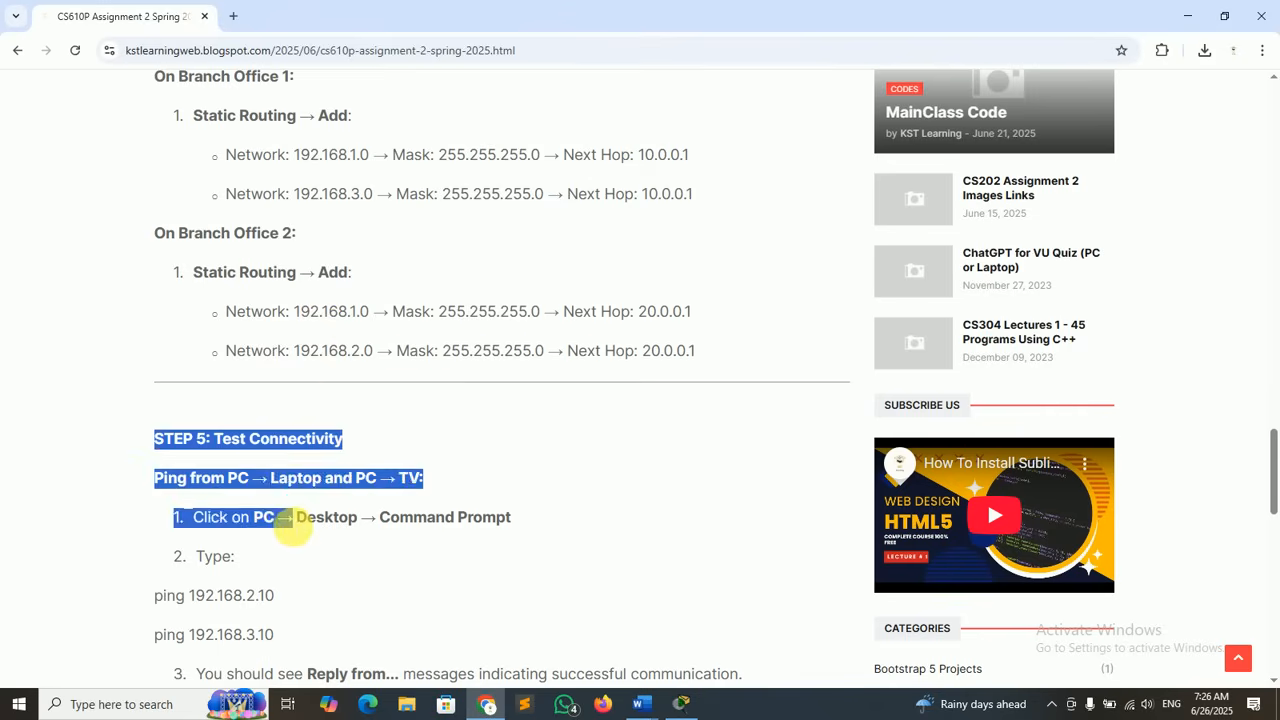
click(306, 523)
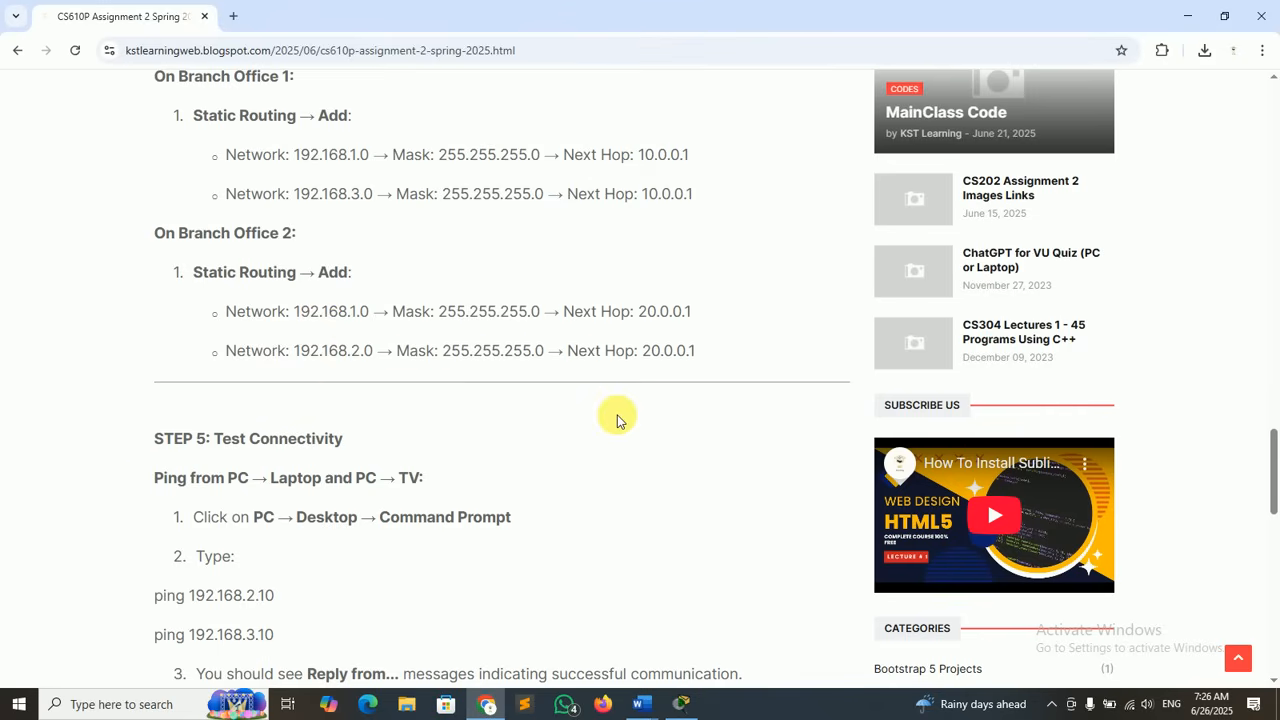
- Minimize the browser with the assignment guide and maximize the Cisco Packet Tracer window
click(1225, 19)
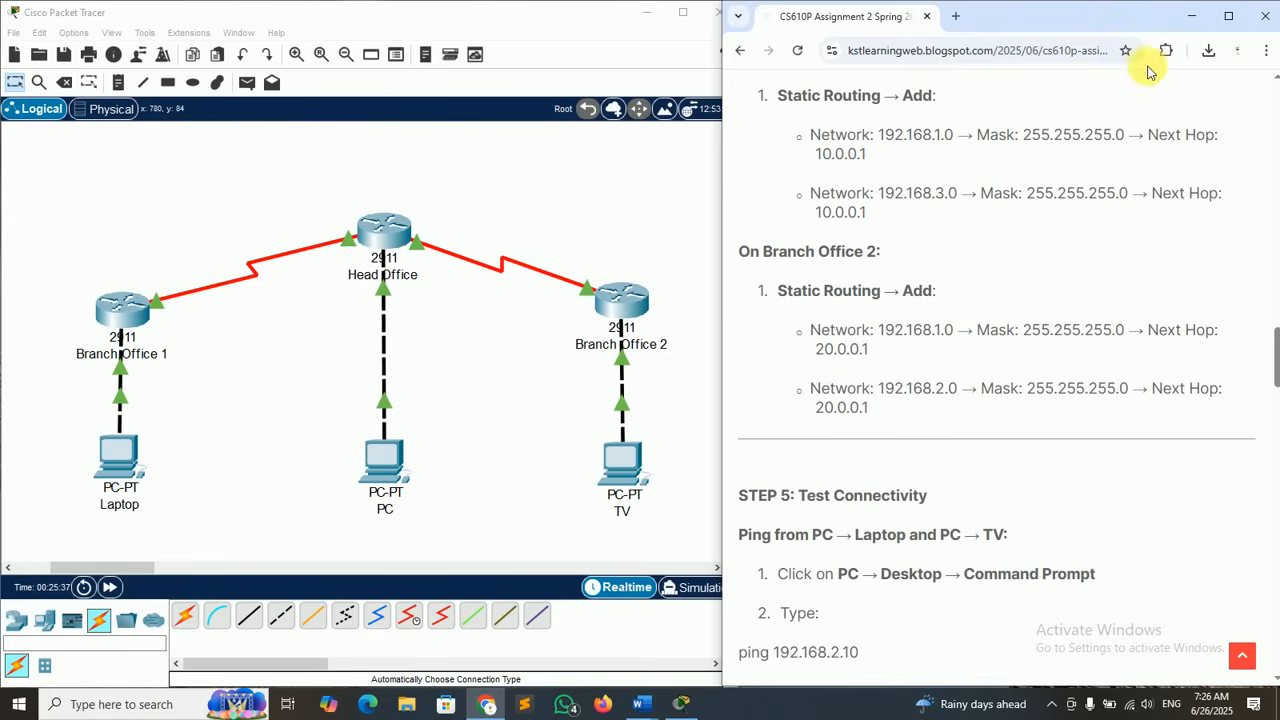
click(1187, 22)
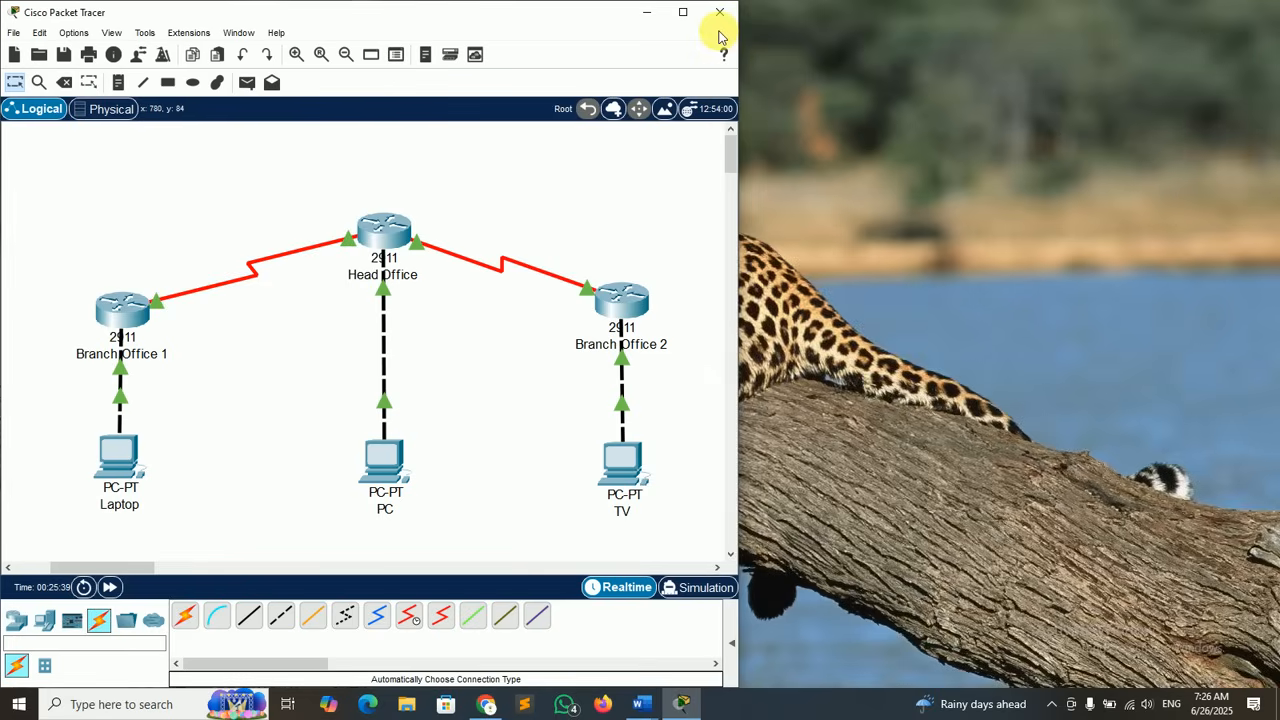
click(683, 12)
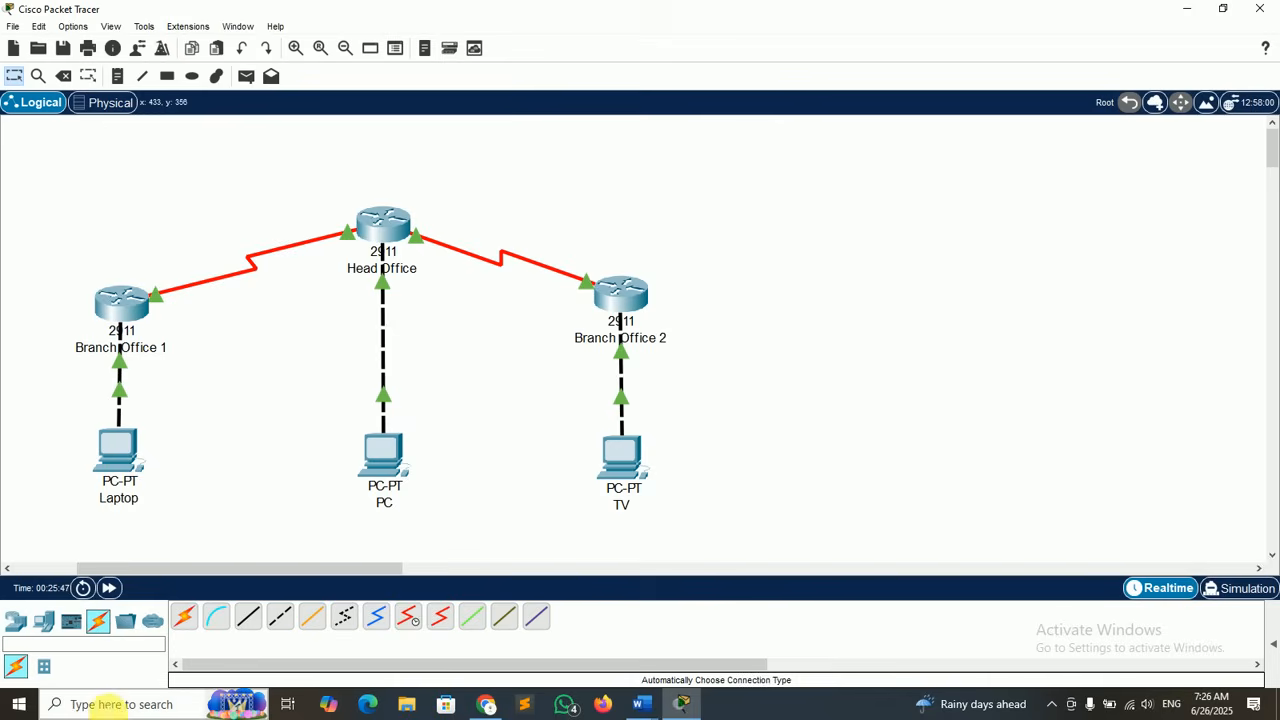
- Capture the router and PC network topology with the Snipping Tool, leaving out the Packet Tracer toolbars, and minimize the snip window
click(106, 704)
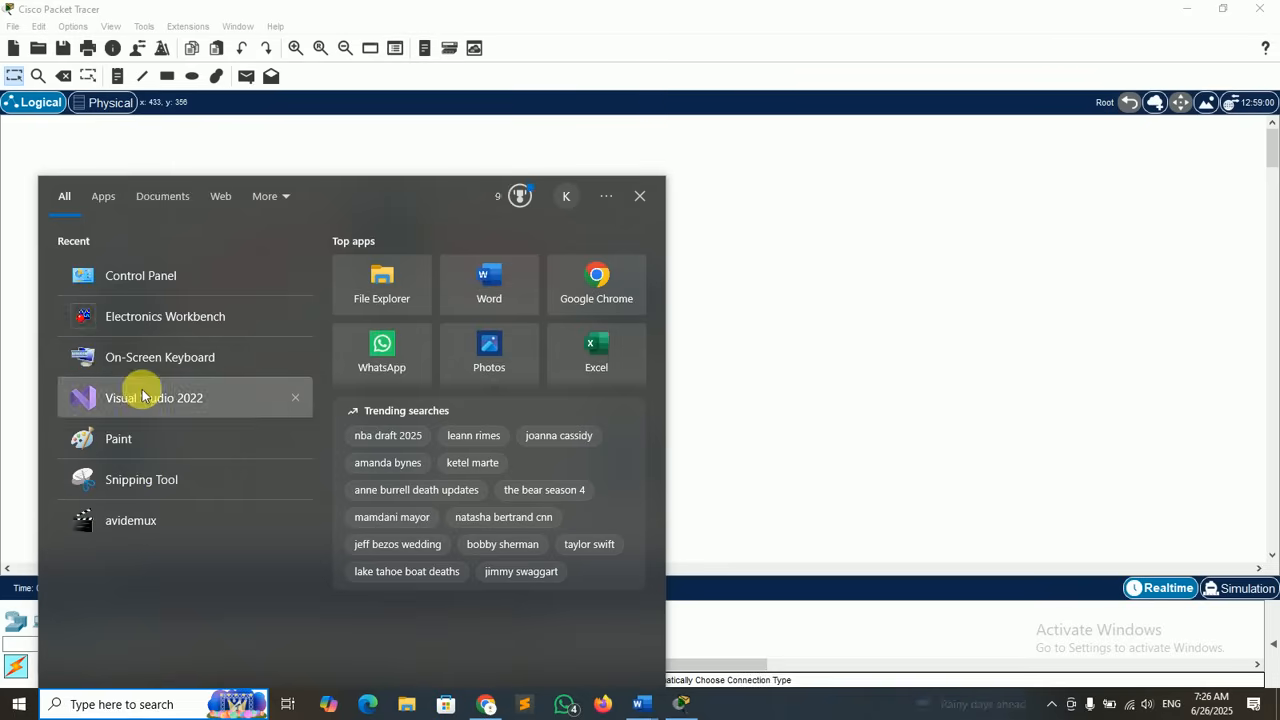
click(143, 480)
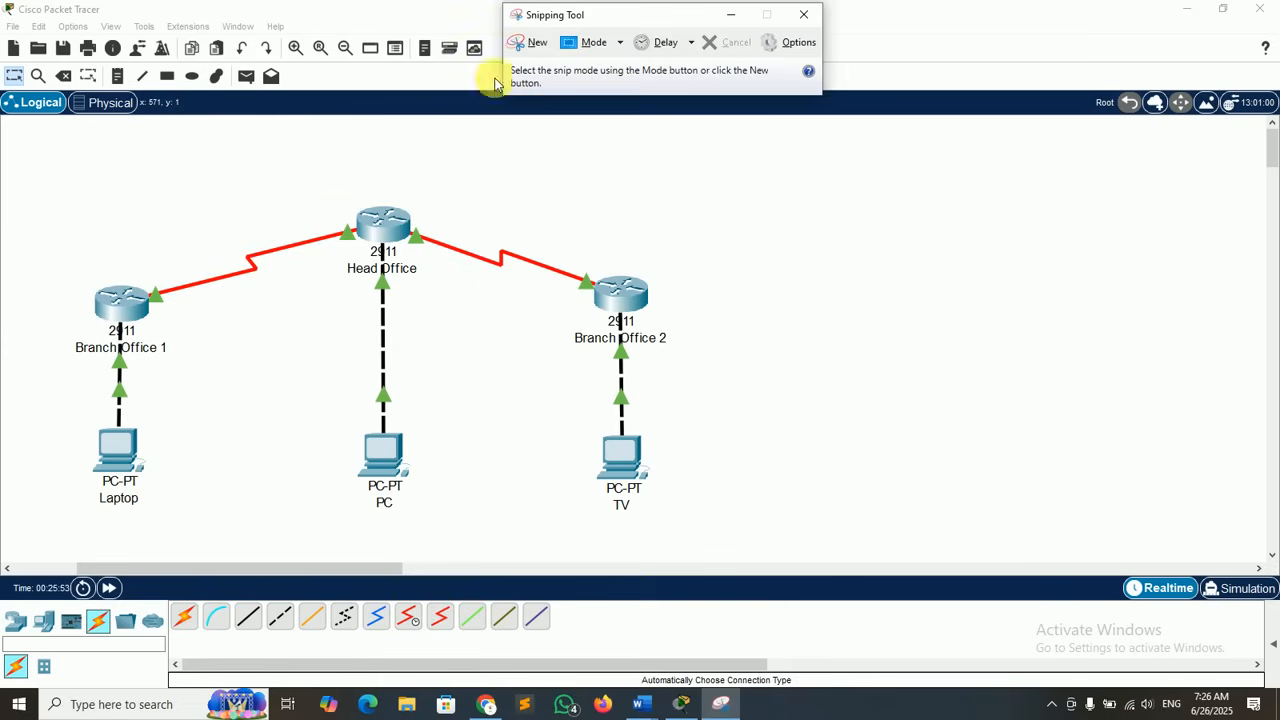
click(523, 43)
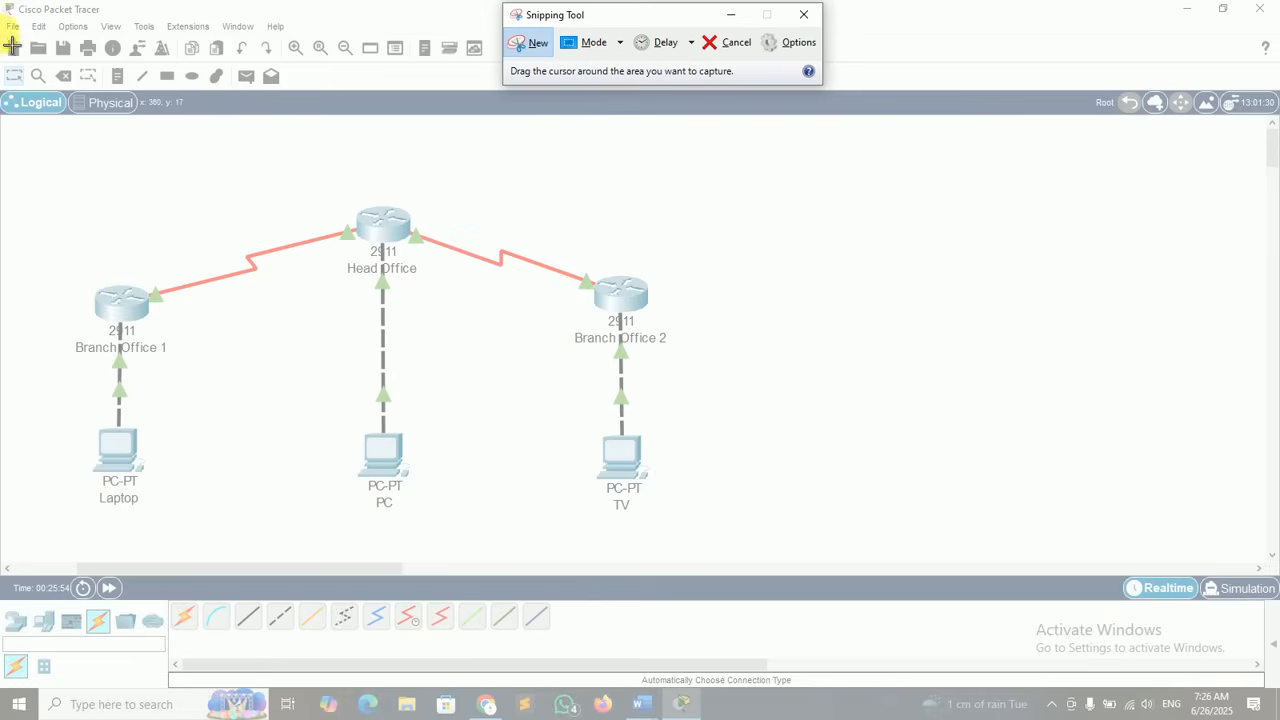
drag(15, 129, 780, 545)
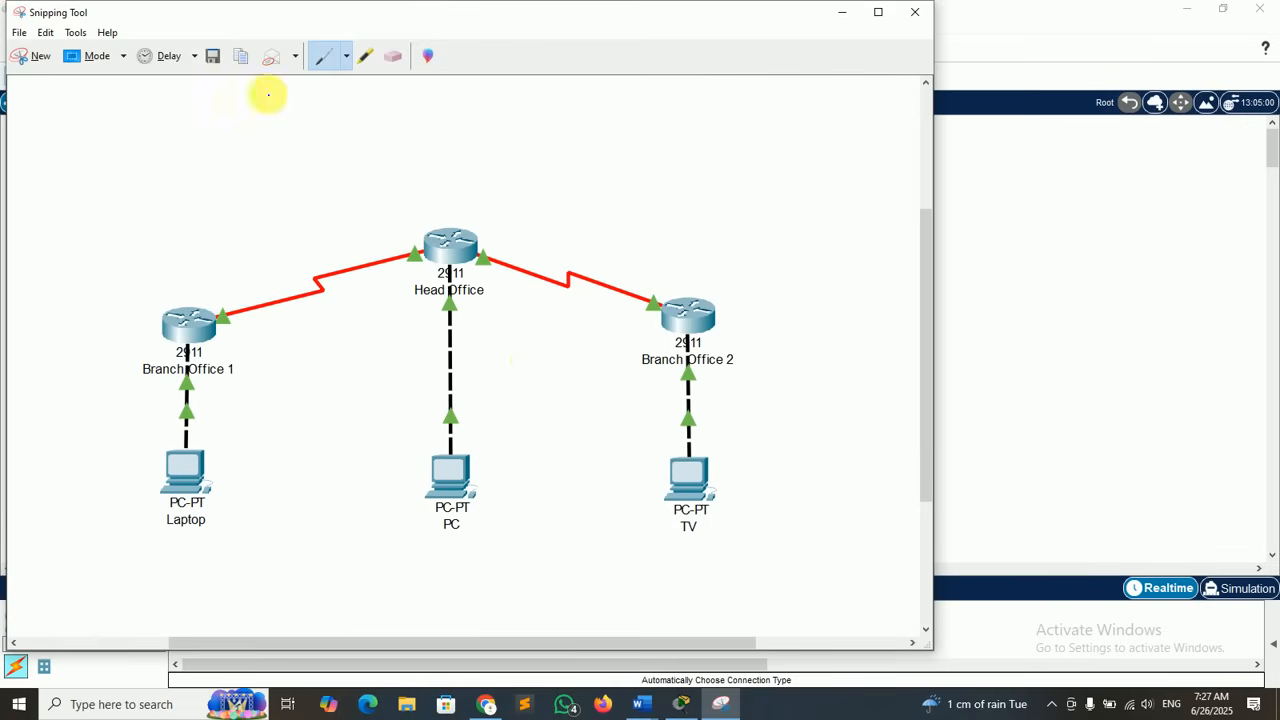
click(843, 18)
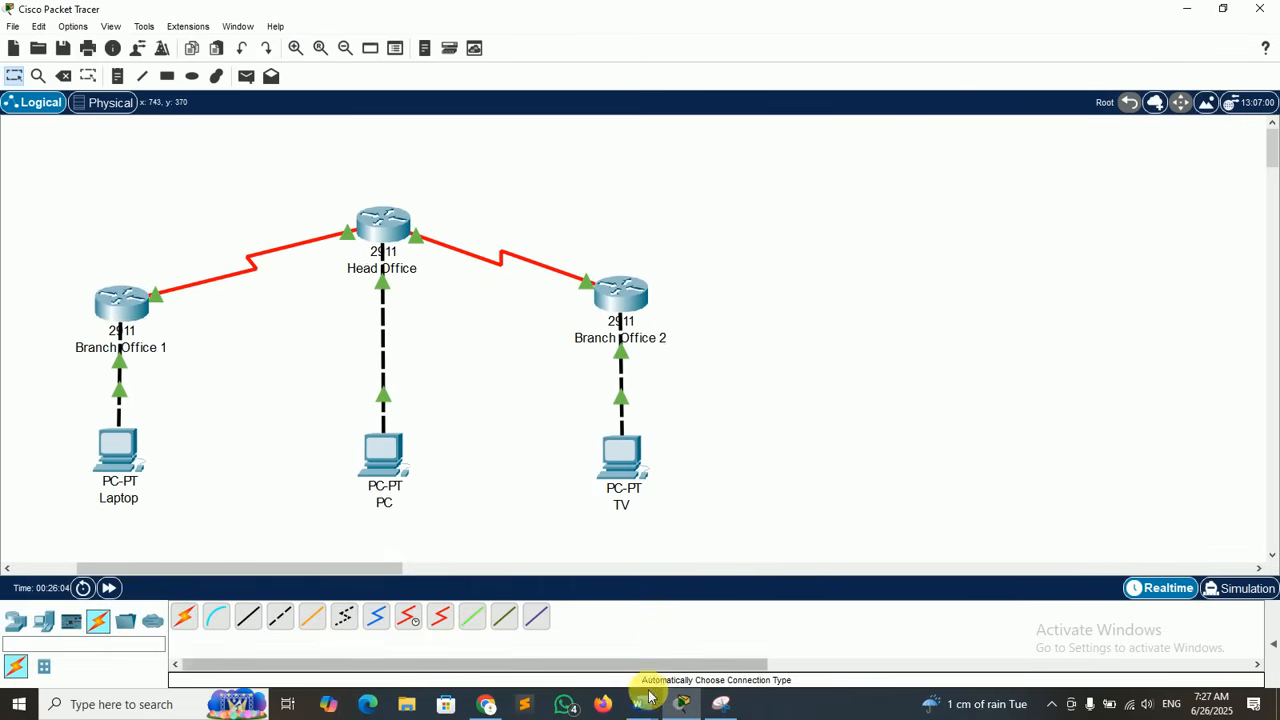
- Switch to the CS610P_2_S25 Word document, paste the topology capture under "Network Design Screenshot:", and minimize Word
mouse_move(645, 705)
click(598, 666)
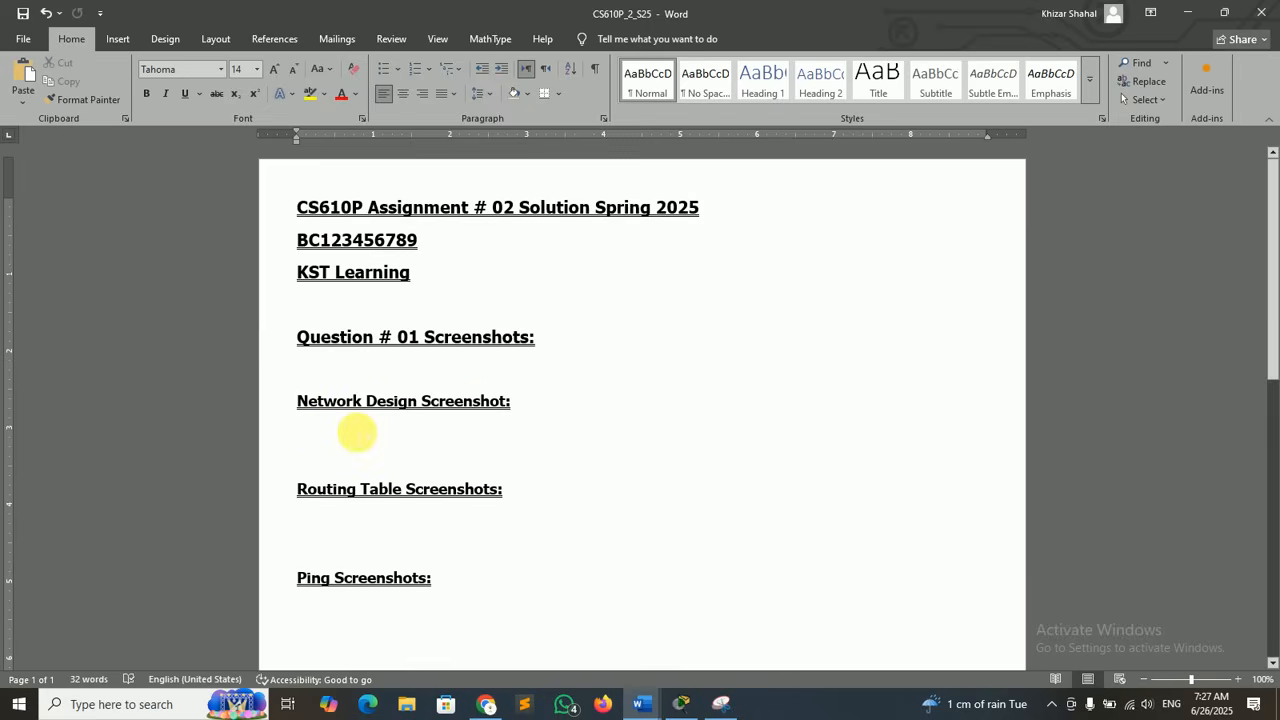
key(ctrl+v)
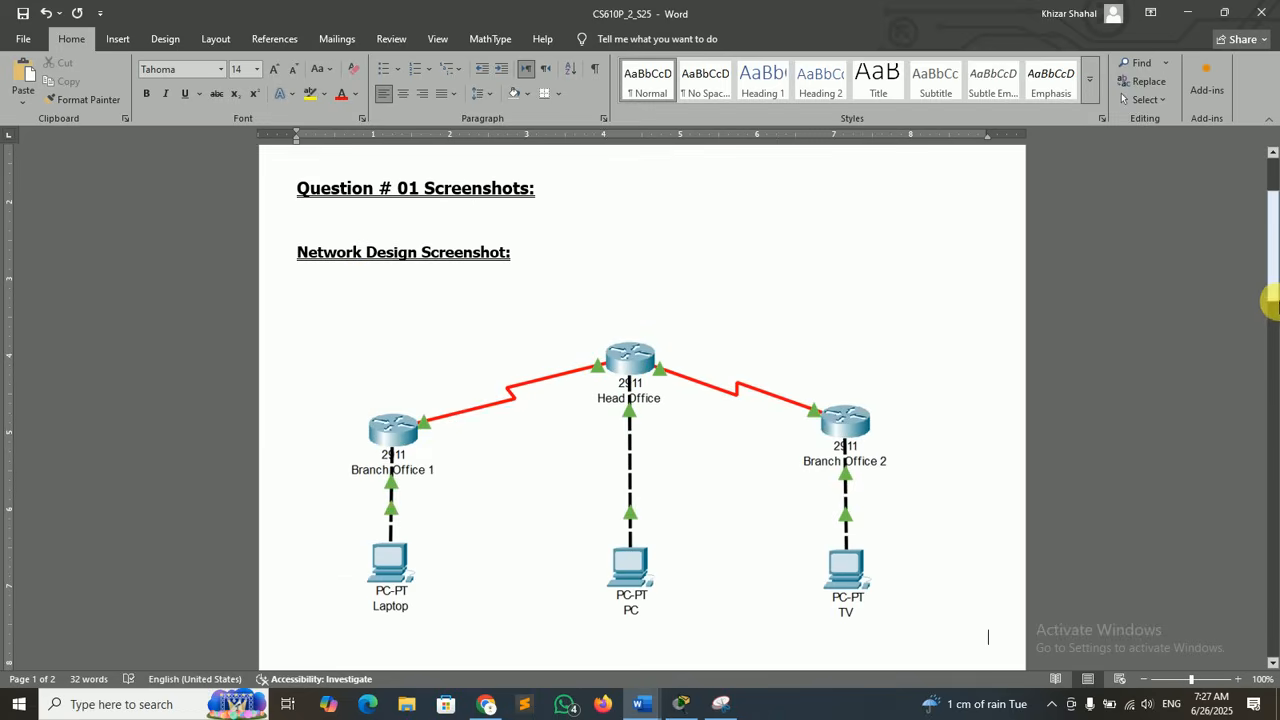
drag(1275, 282, 1274, 352)
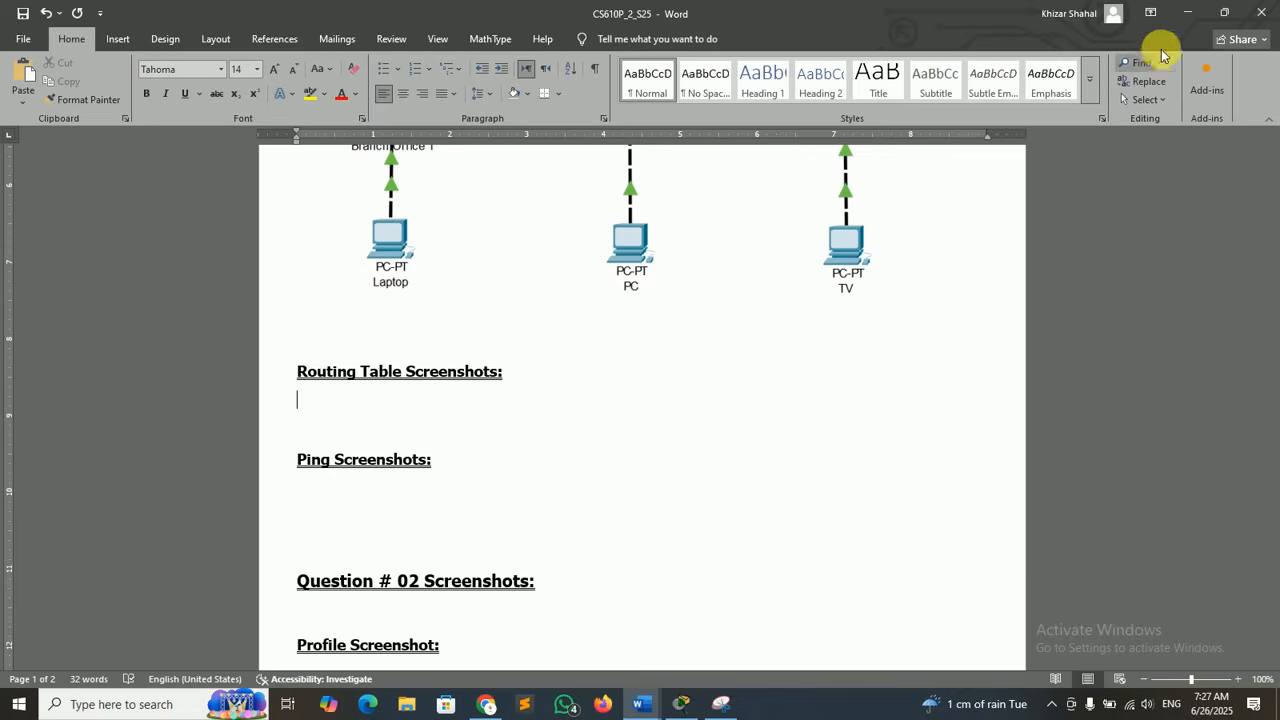
click(1188, 13)
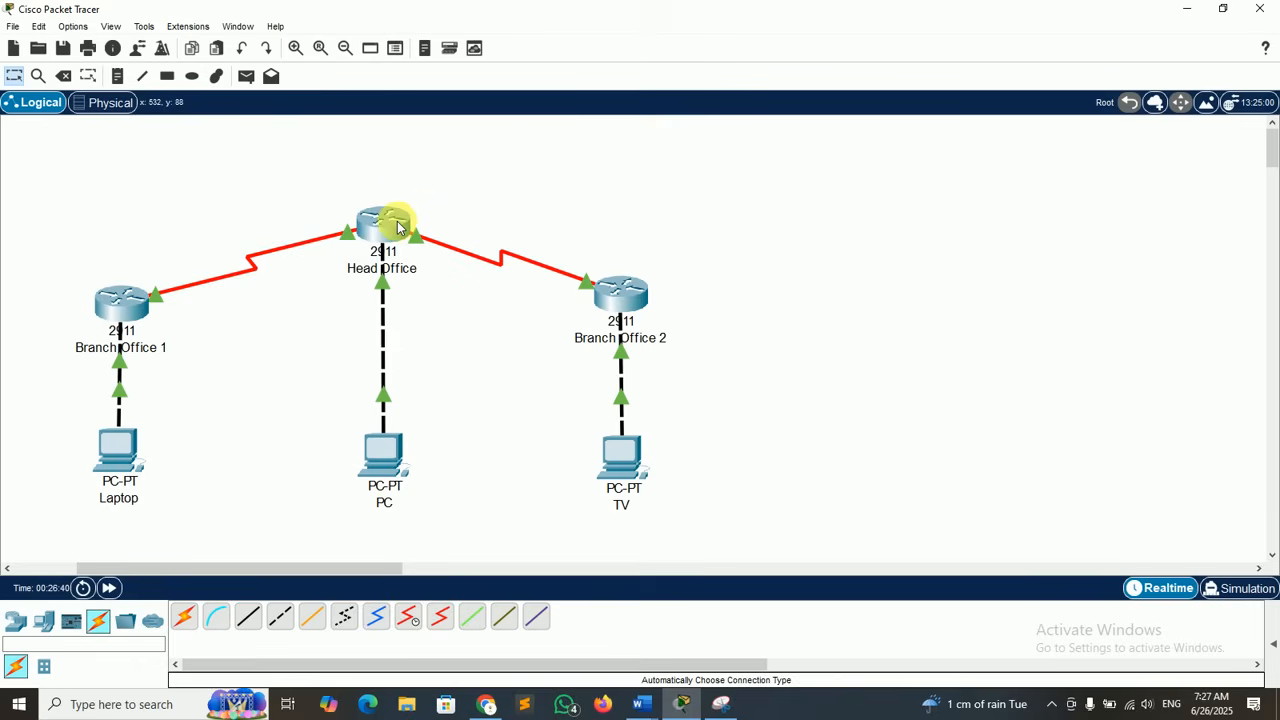
- Open the Head Office router's IOS command line interface in Packet Tracer
mouse_move(398, 227)
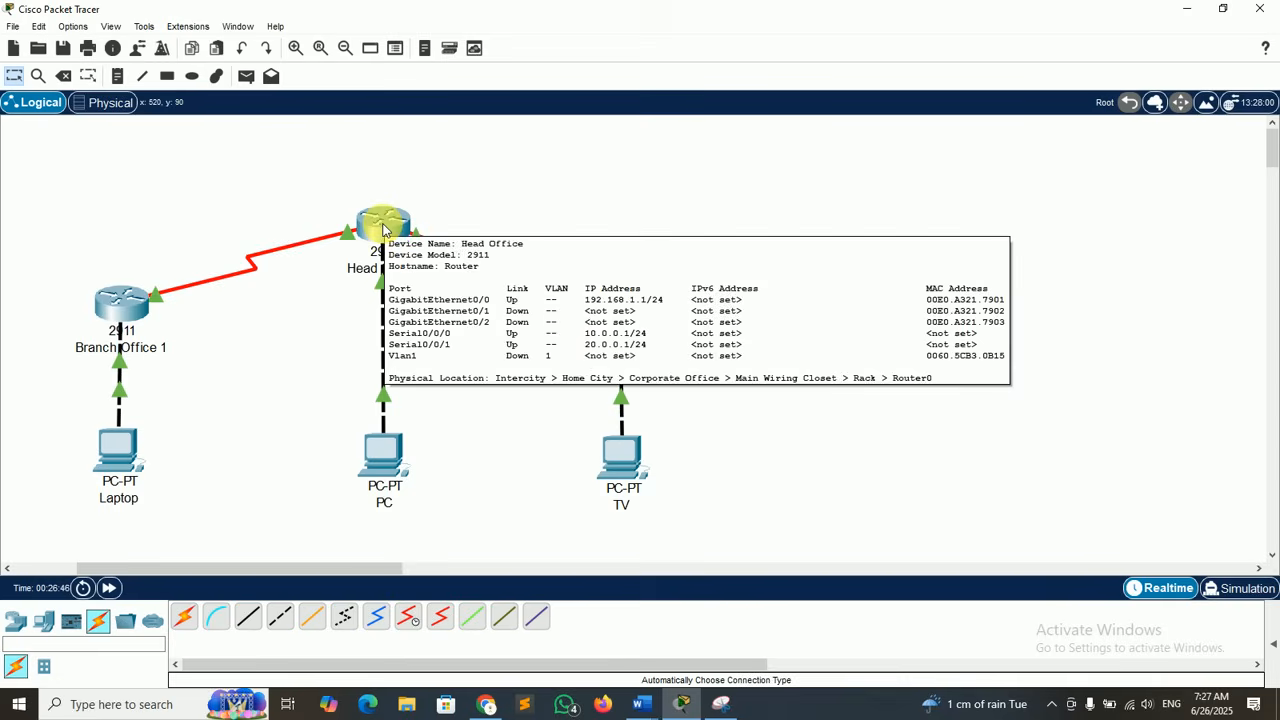
click(383, 227)
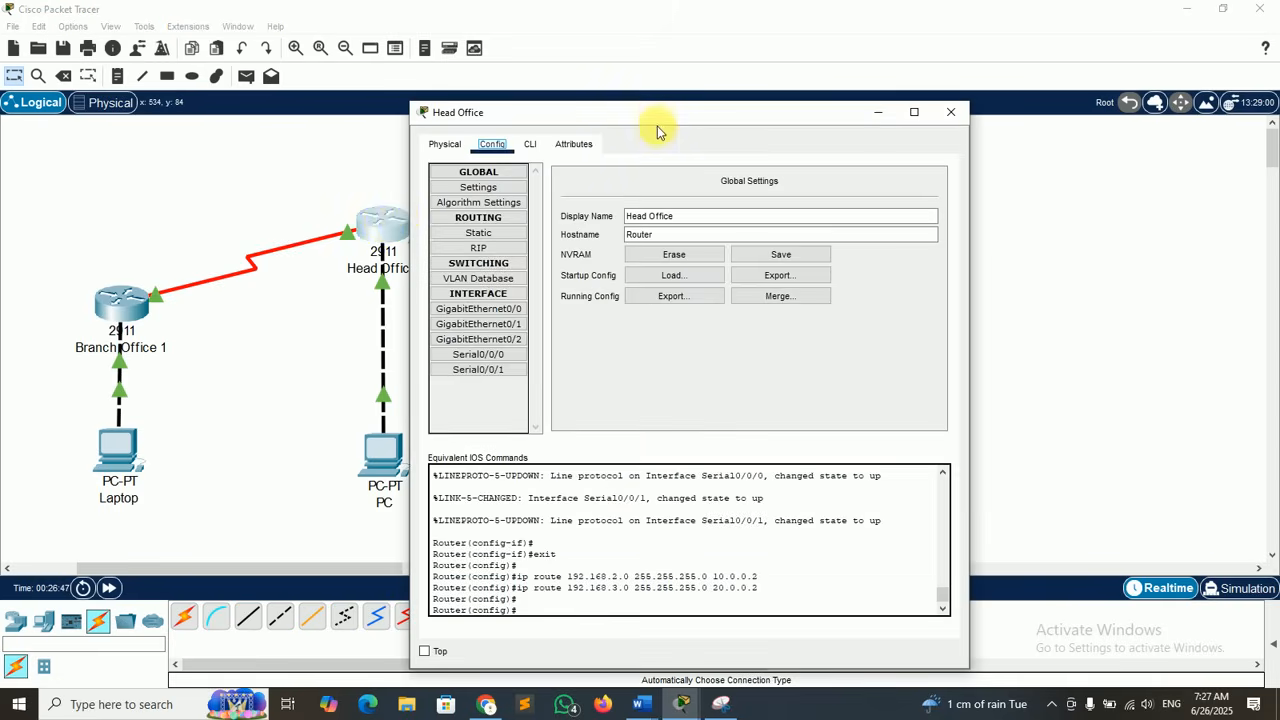
drag(658, 130, 529, 85)
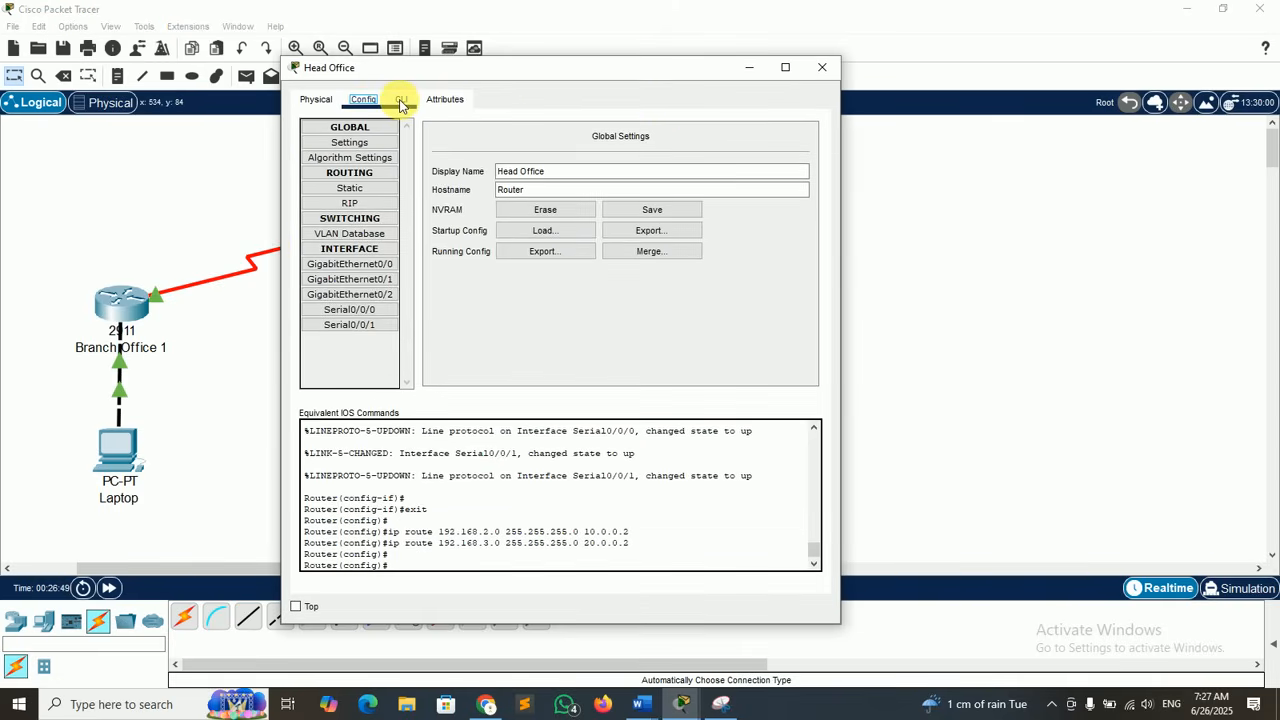
click(401, 100)
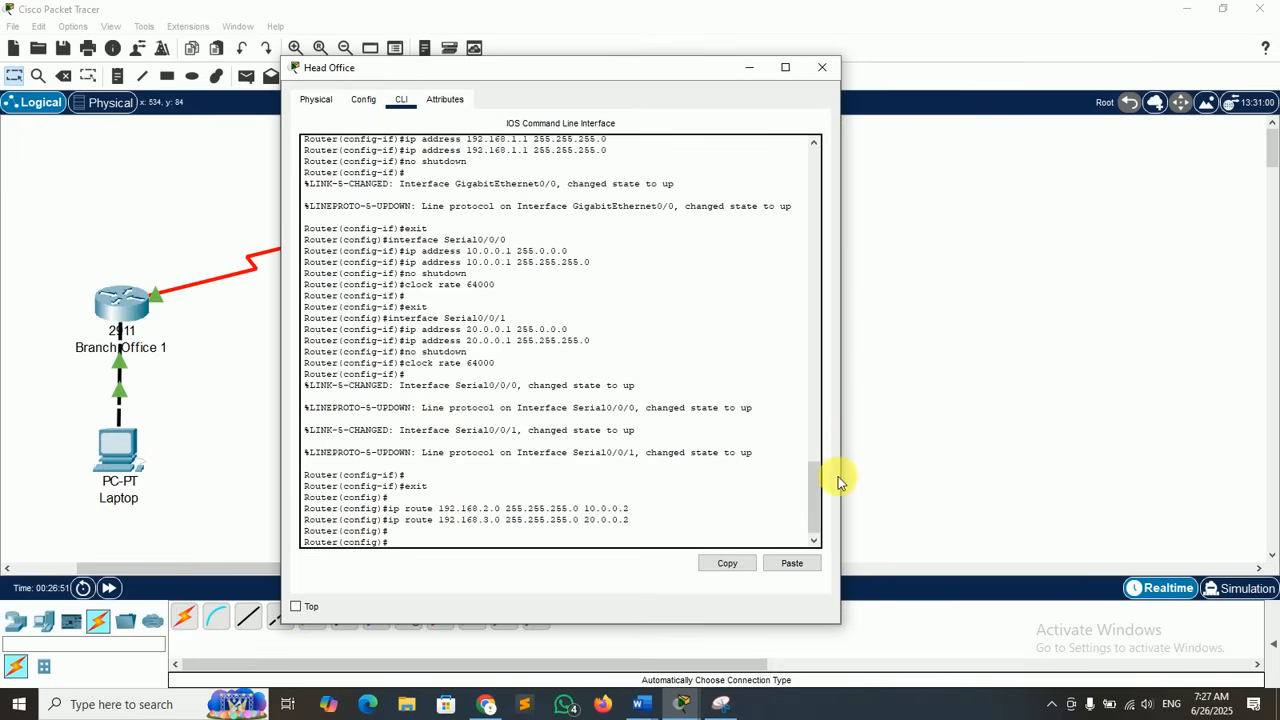
- Exit configuration mode and the console session on the Head Office router, and run show ip route from a new session
scroll(815, 495, down, 1)
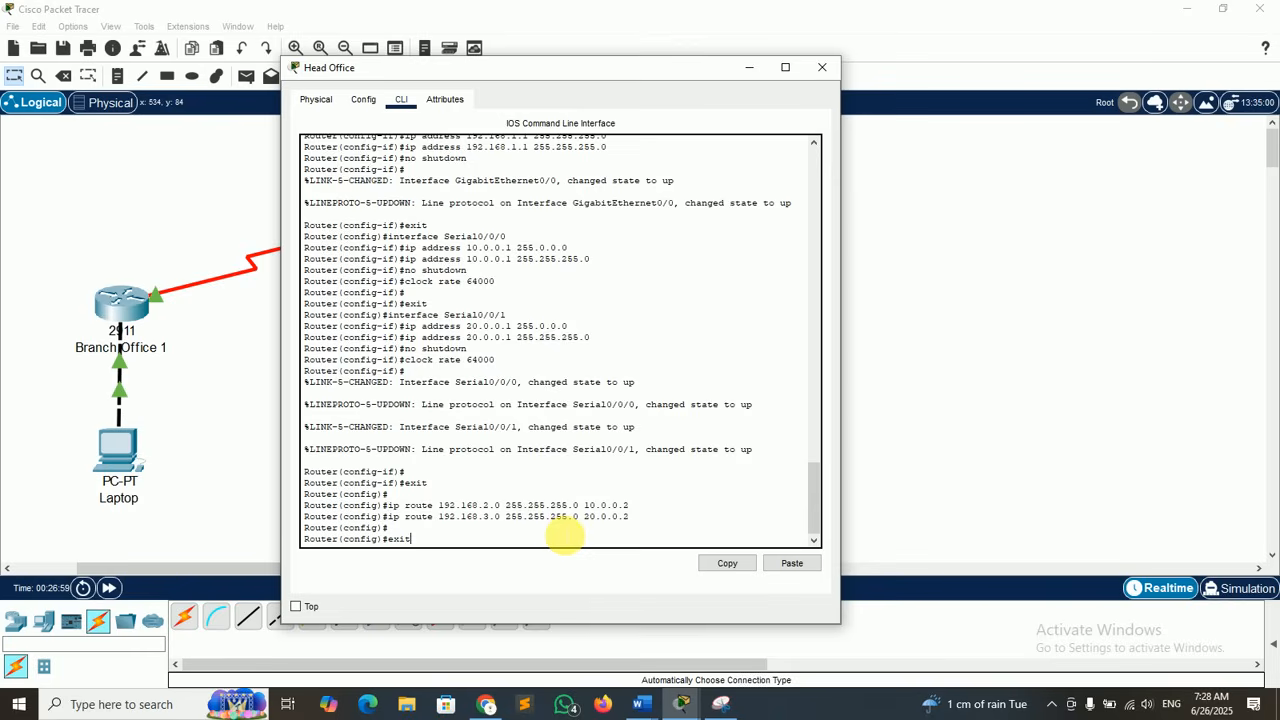
key(Return)
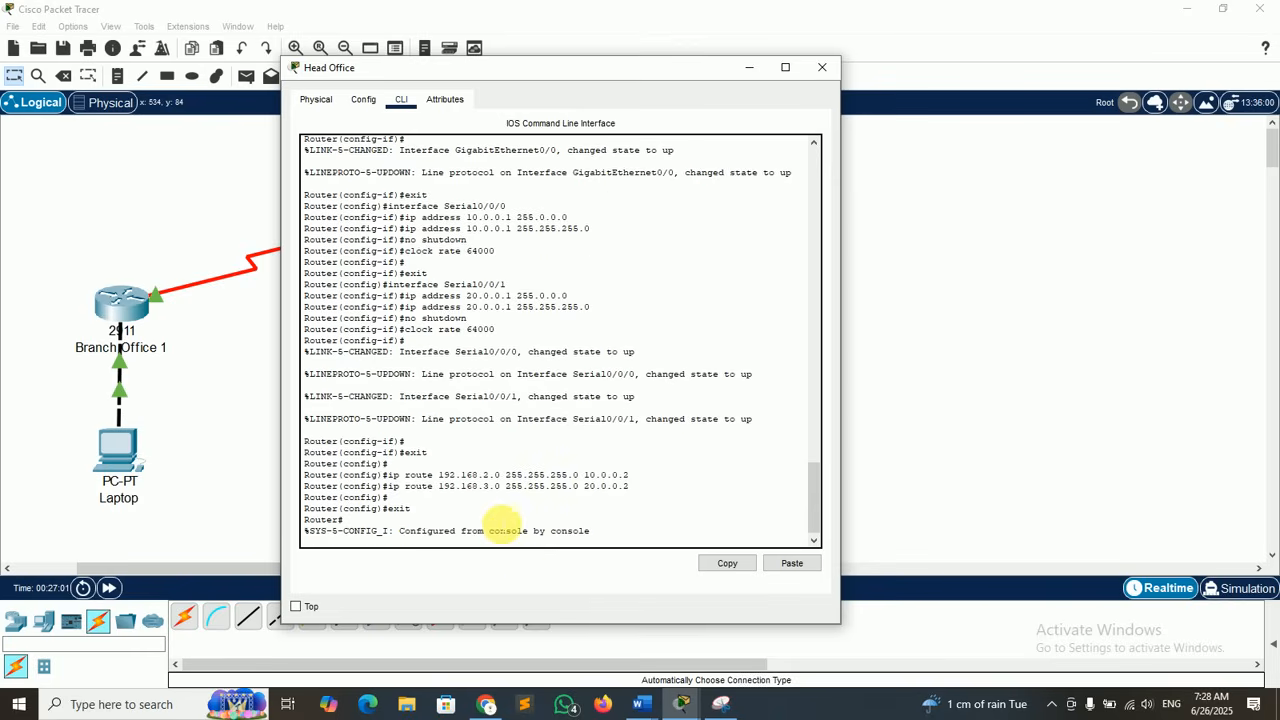
key(Return)
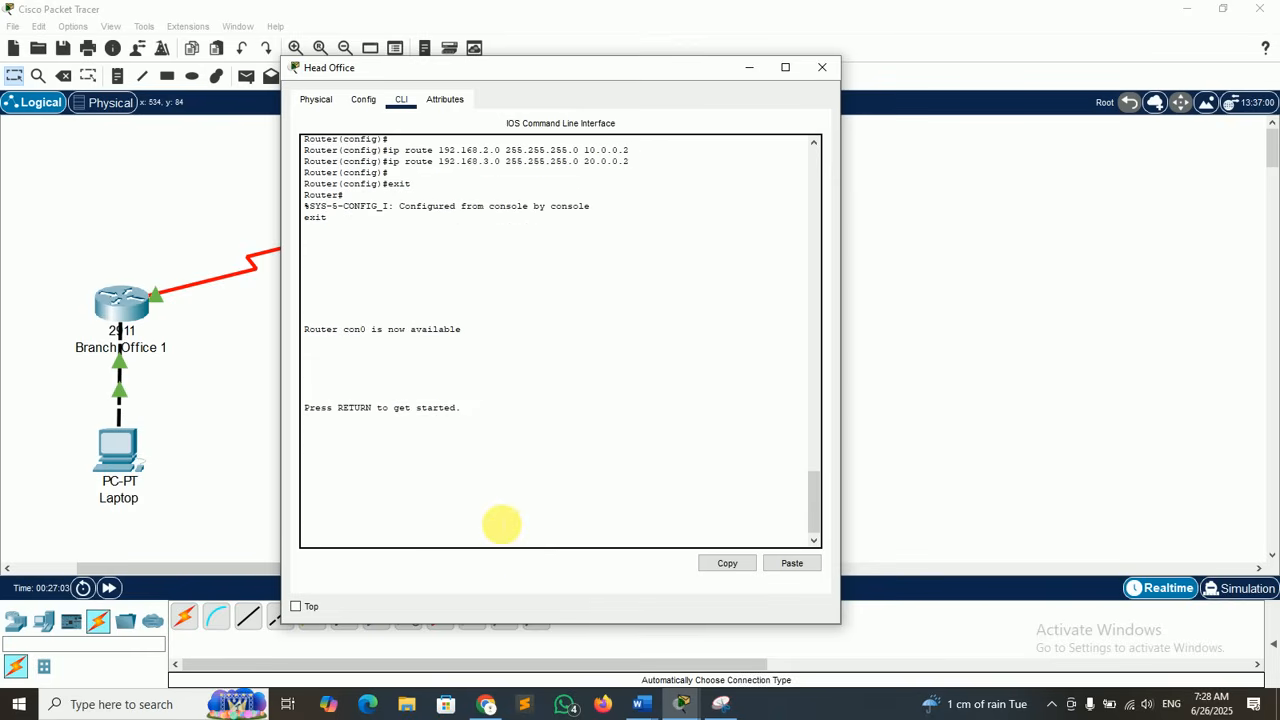
key(Return)
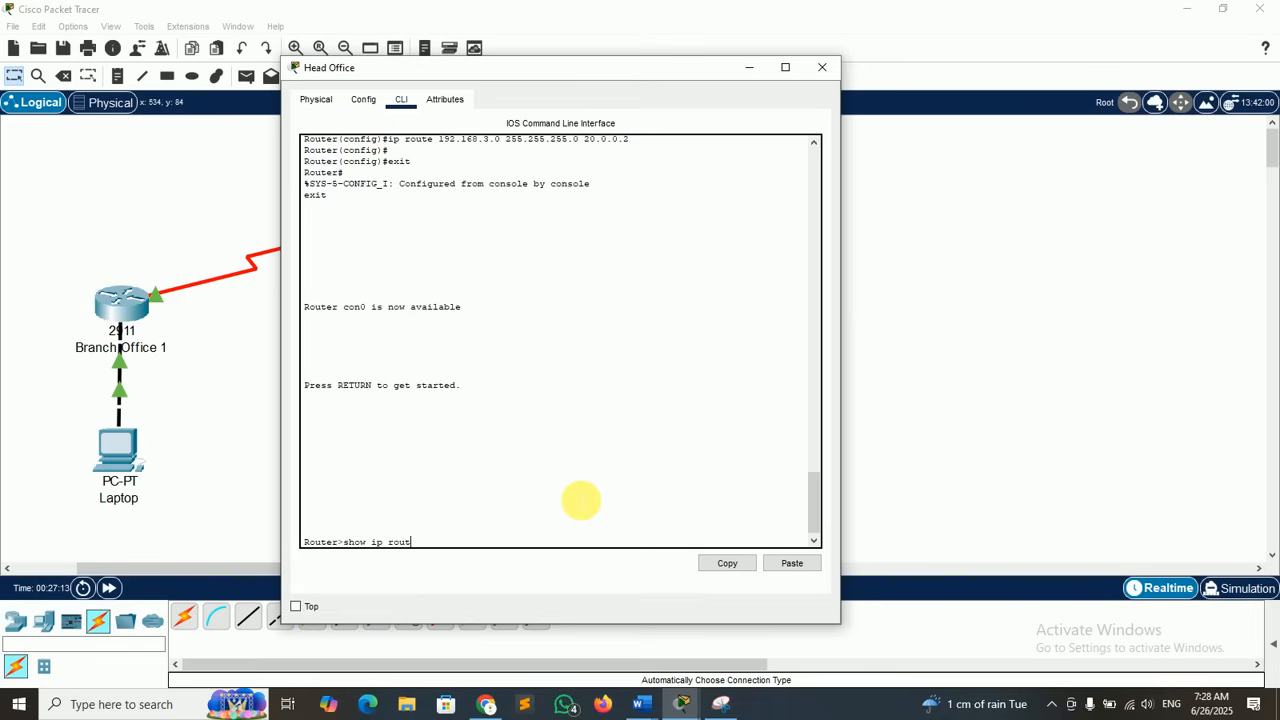
key(Return)
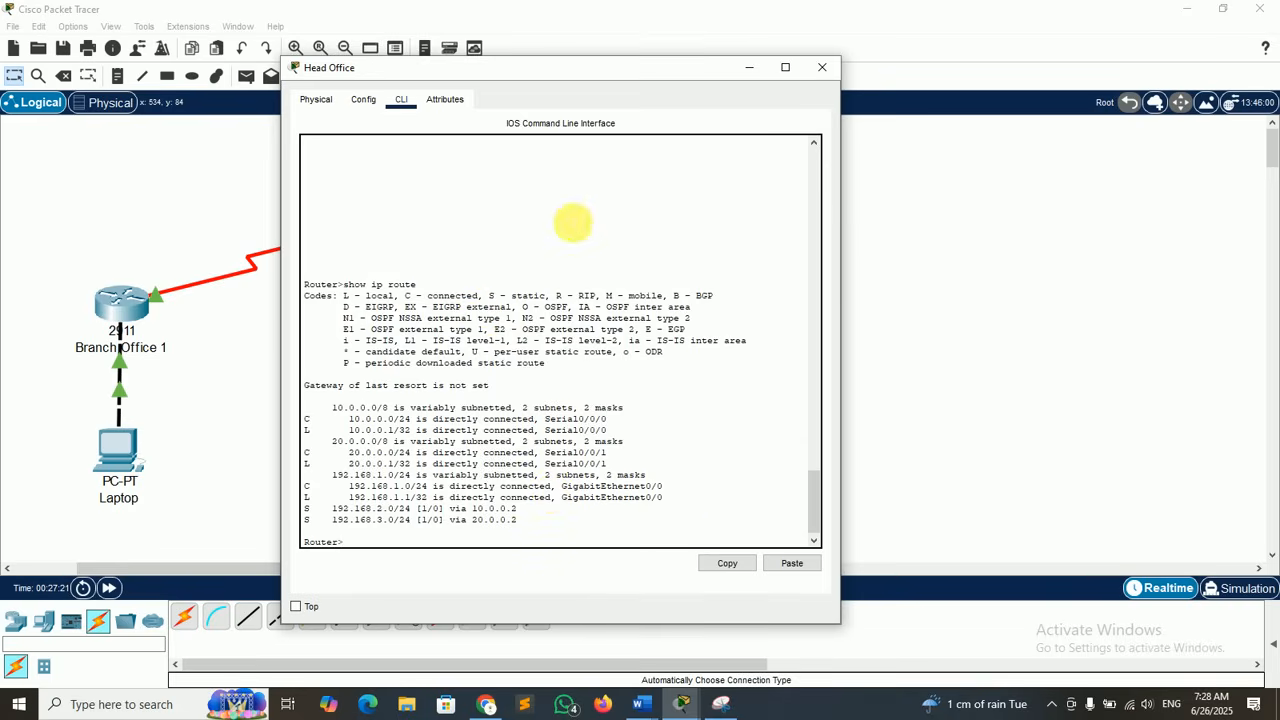
- Capture the Head Office window showing the routing table with the Snipping Tool and copy the snip
click(720, 704)
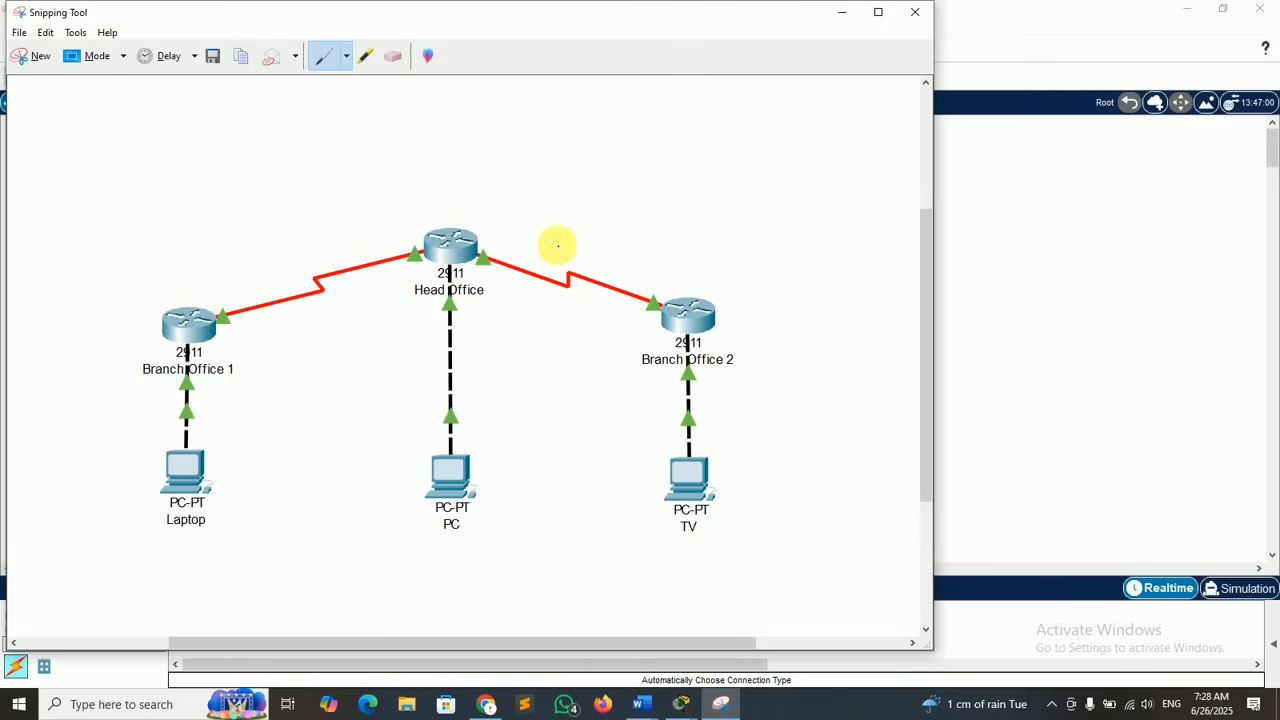
click(36, 56)
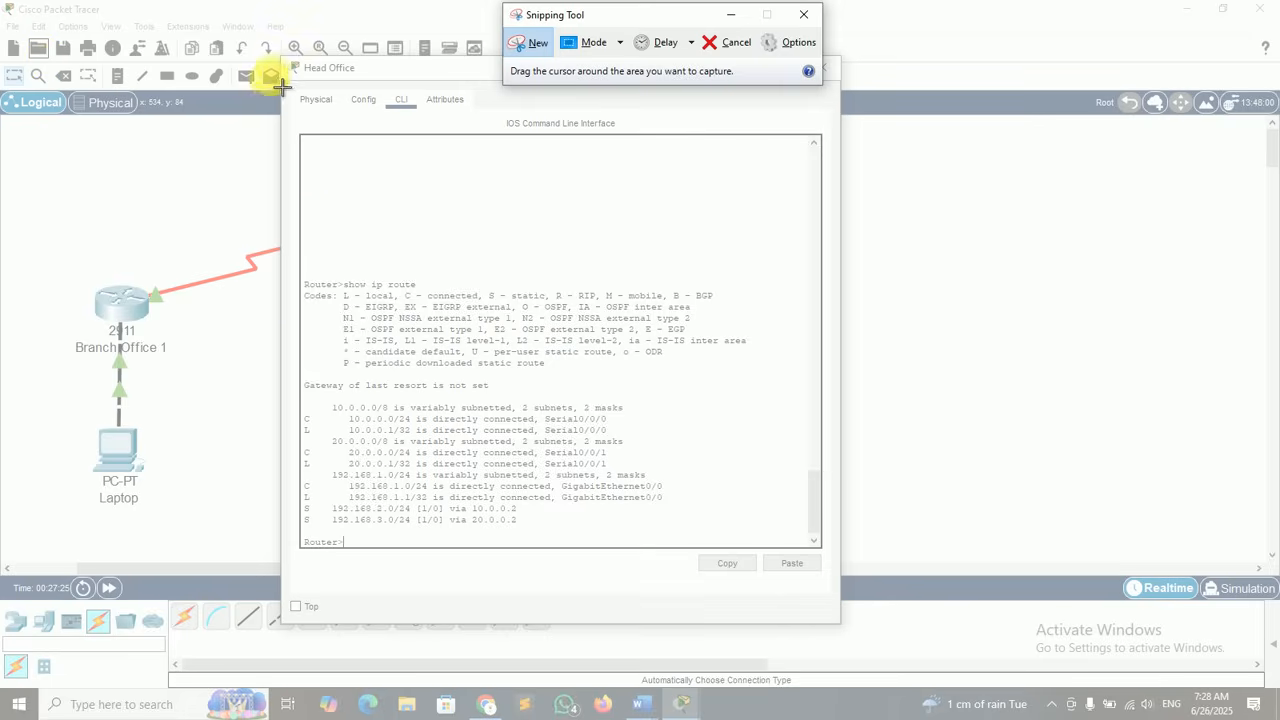
drag(282, 57, 842, 624)
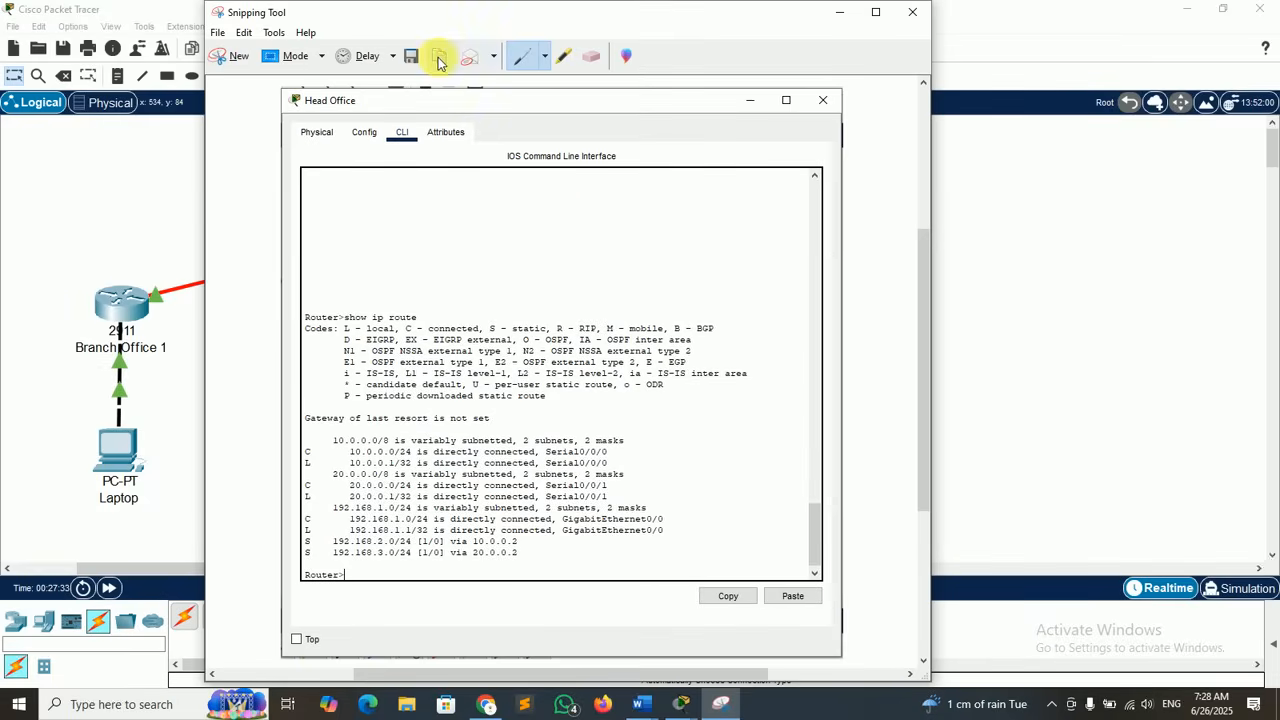
click(435, 60)
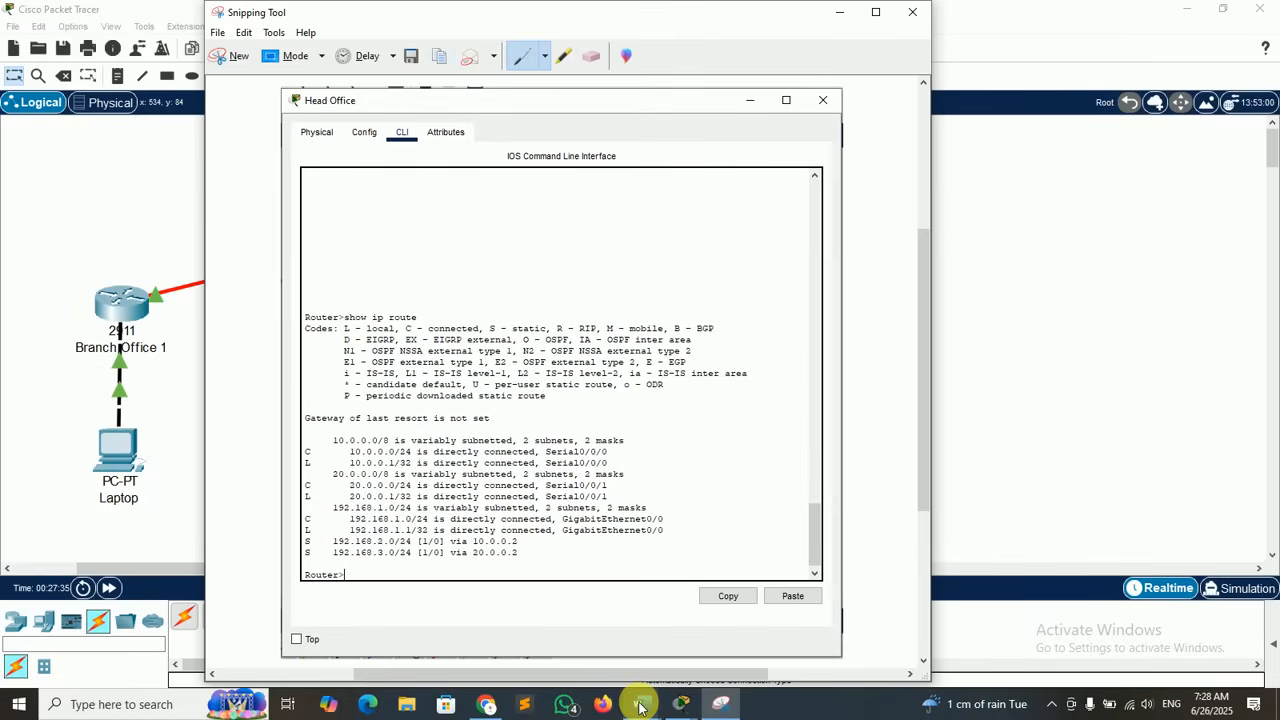
- Paste the routing table capture under "Routing Table Screenshots:" in the Word document and add a blank line below it
mouse_move(645, 702)
click(586, 657)
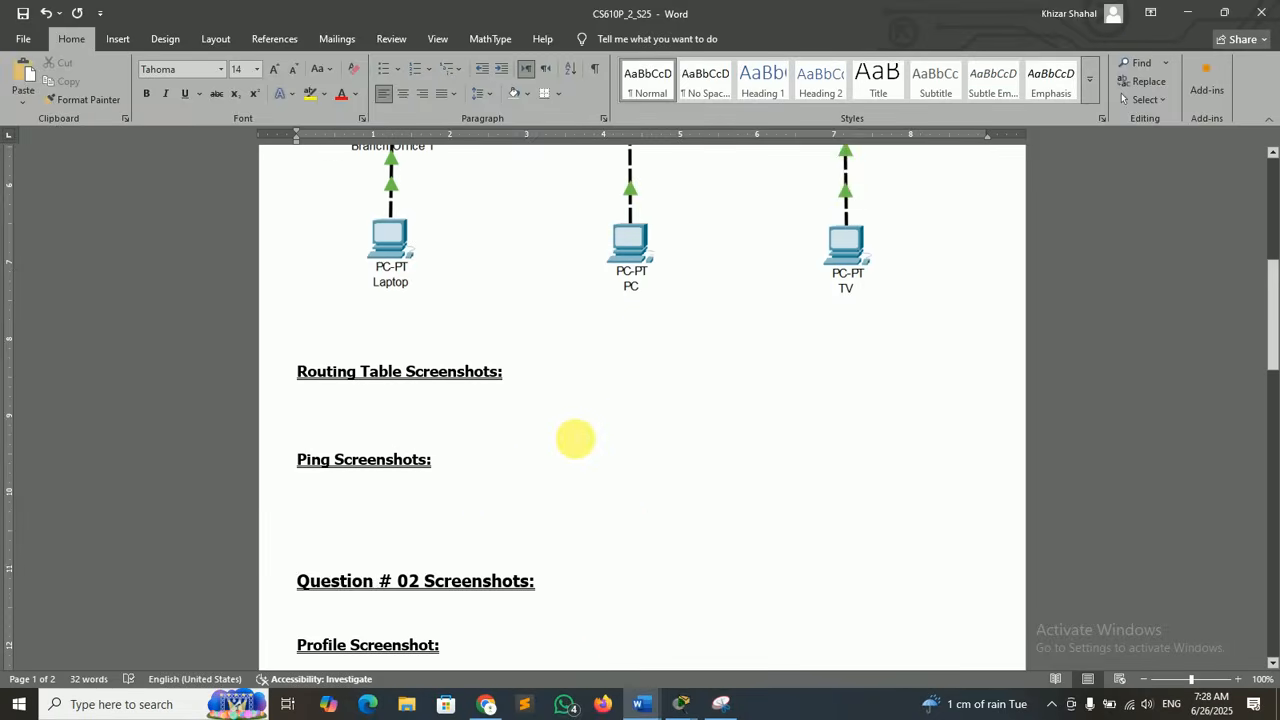
key(ctrl+v)
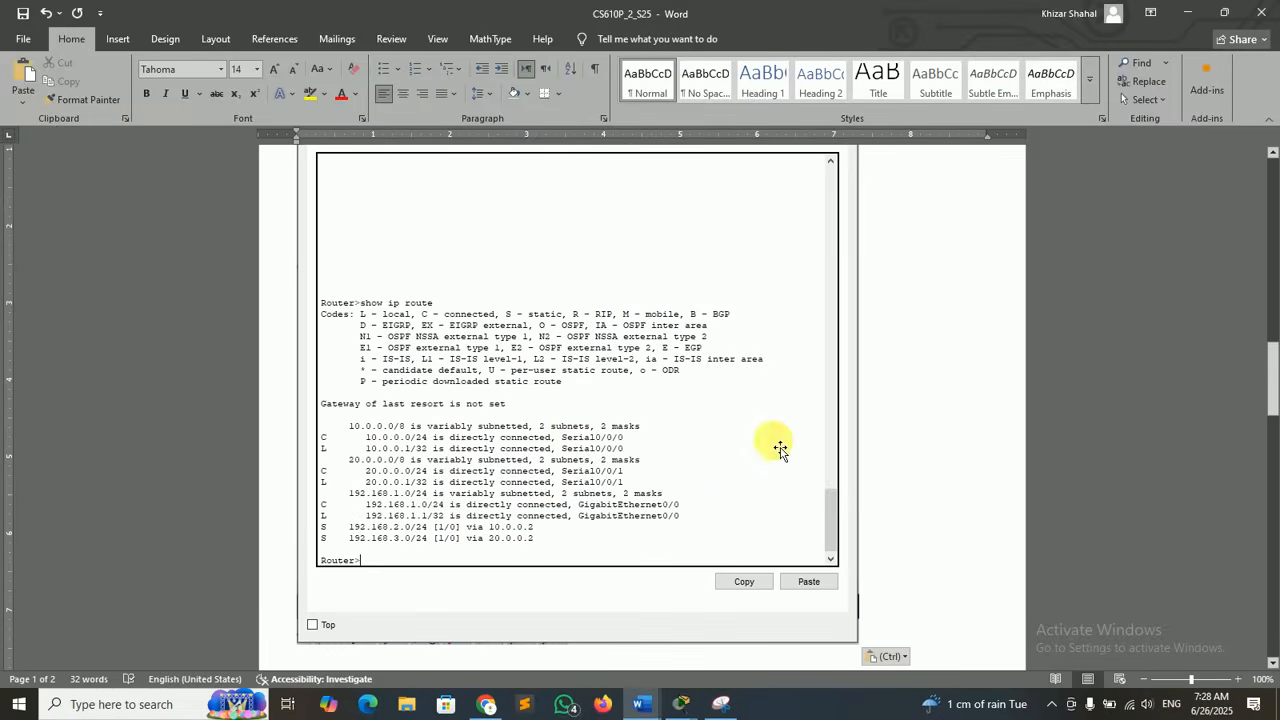
drag(1273, 405, 1273, 455)
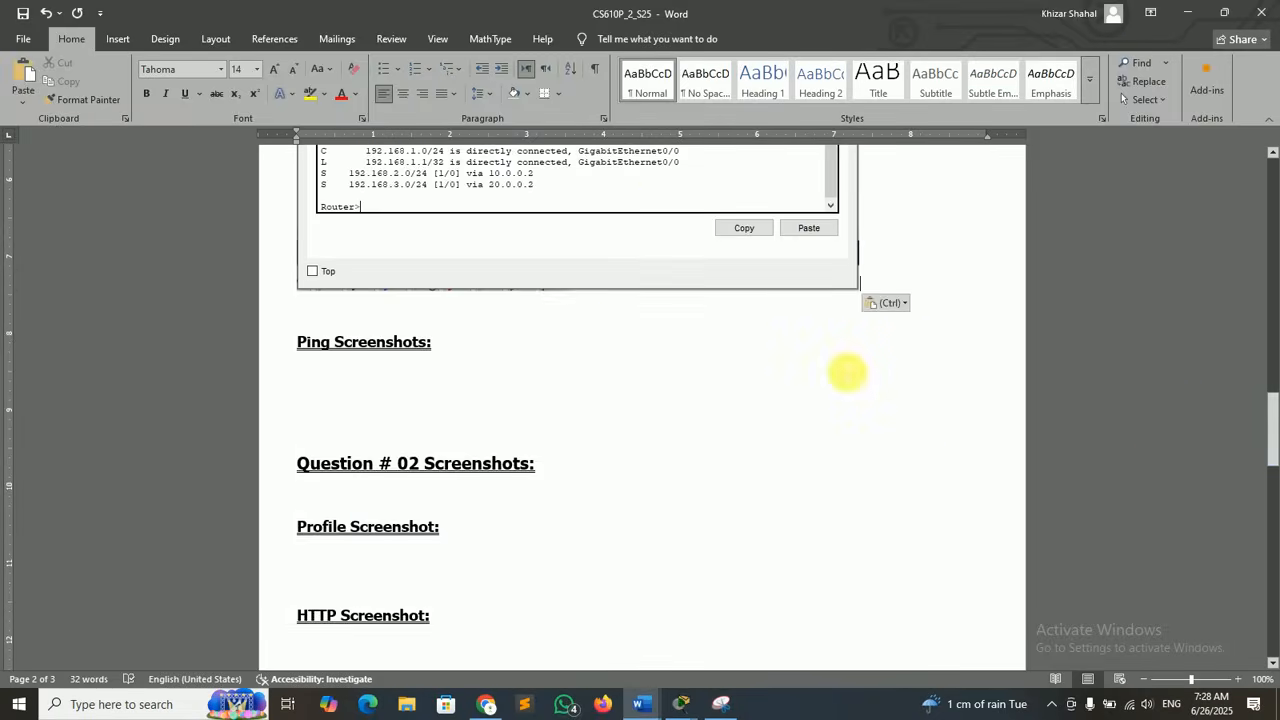
key(Return)
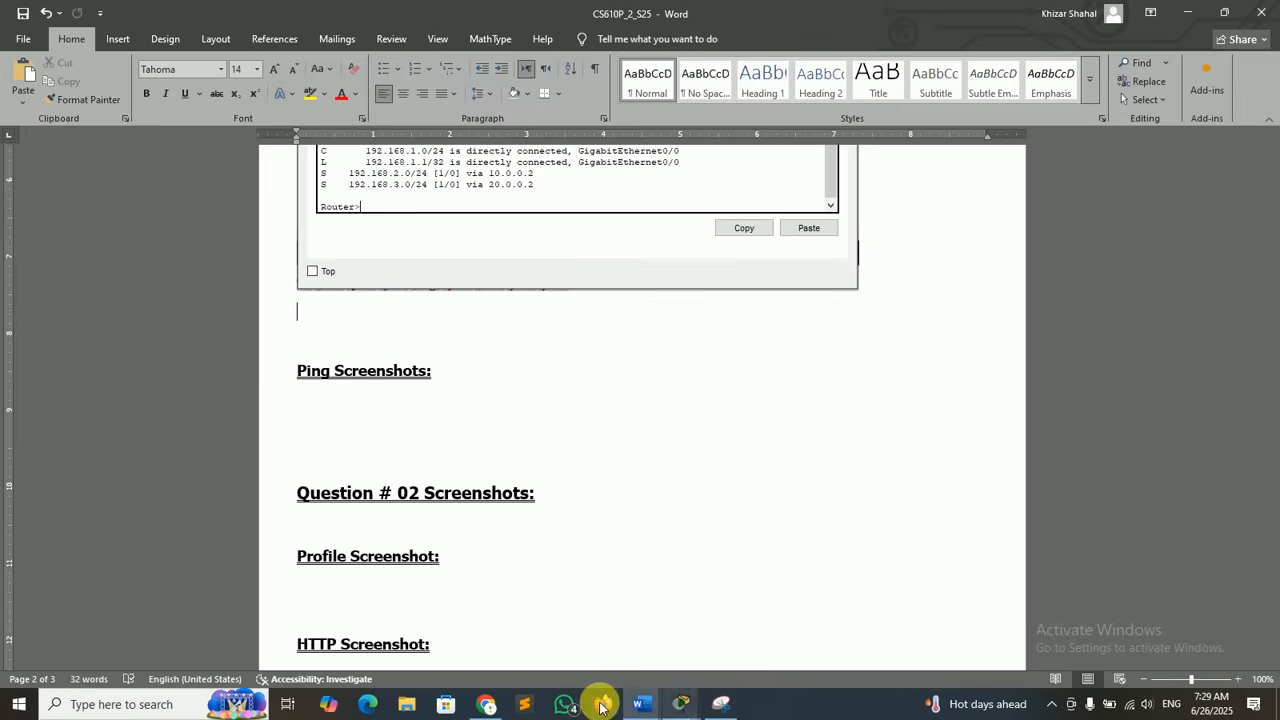
- Switch to the assignment guide in the browser and review the Step 6 instructions for capturing the routing table with show ip route
click(484, 706)
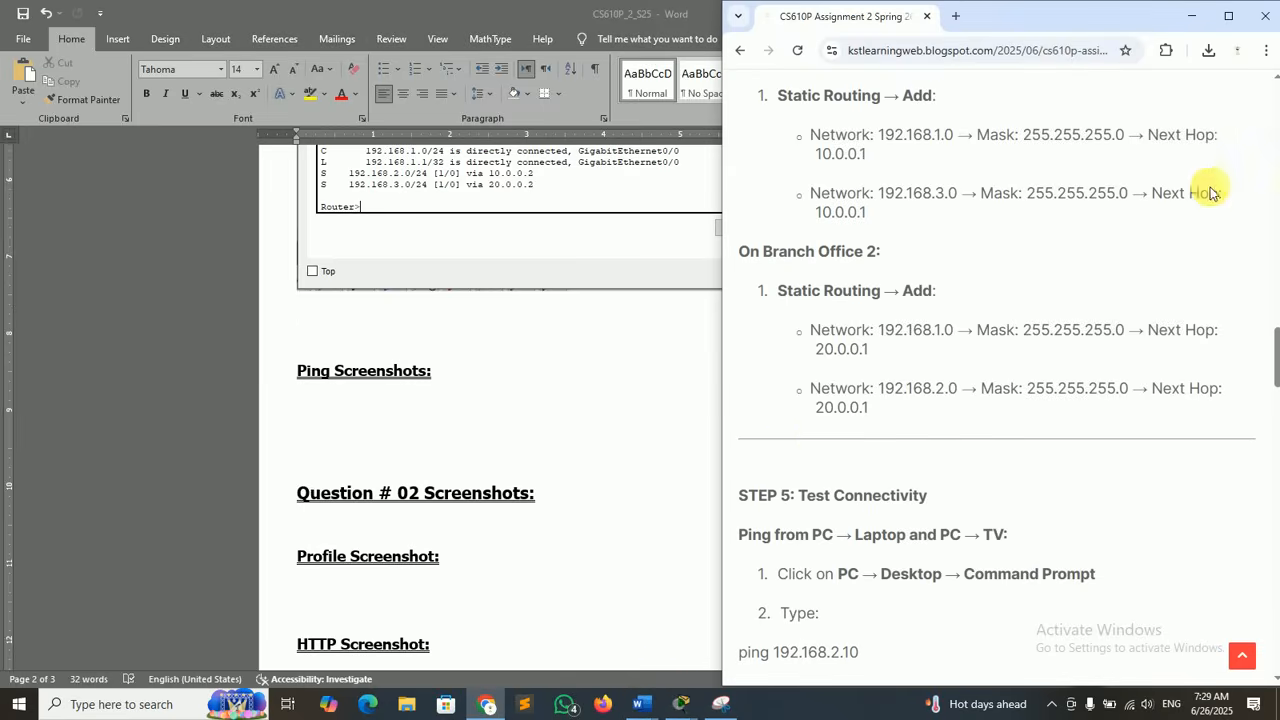
scroll(1160, 347, down, 6)
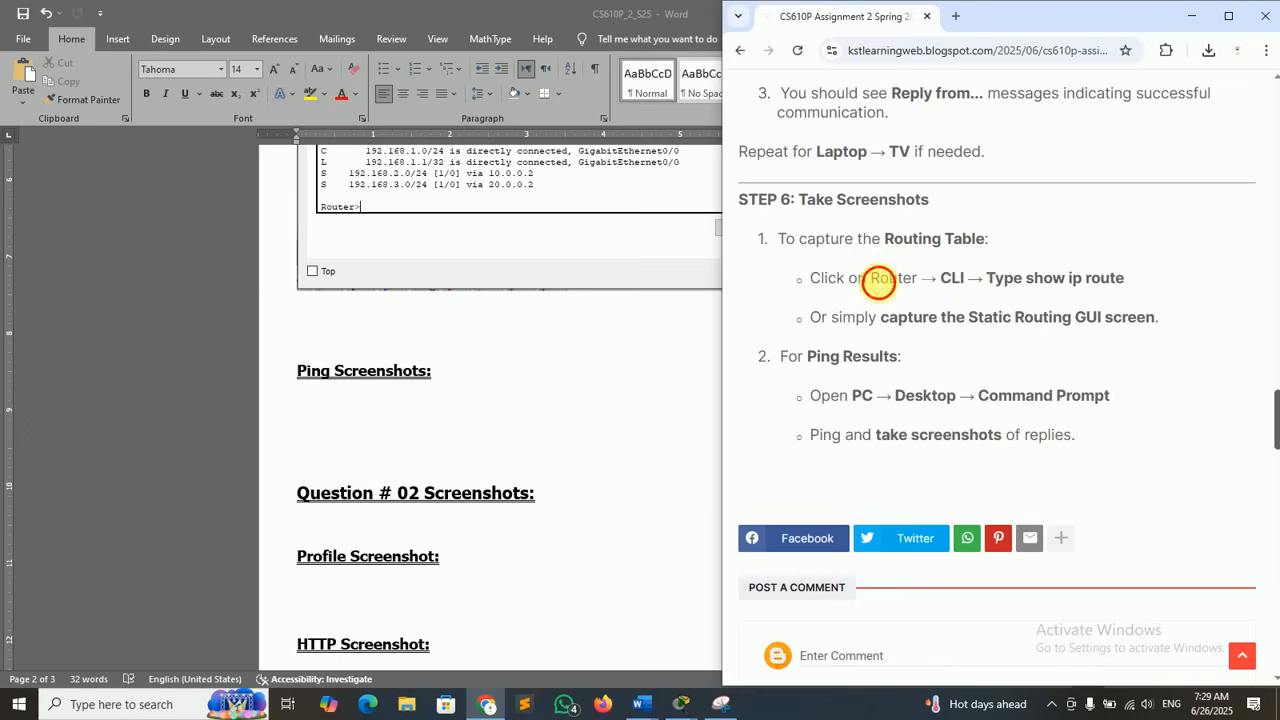
drag(871, 279, 912, 280)
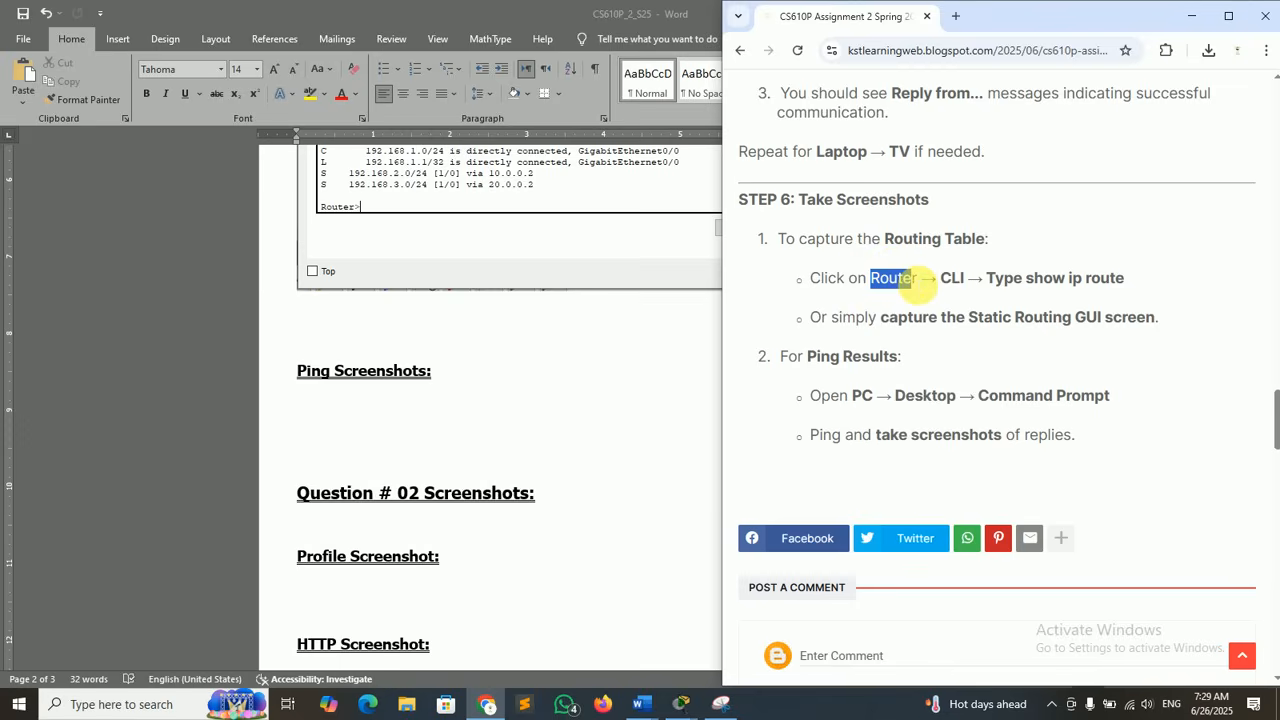
click(915, 281)
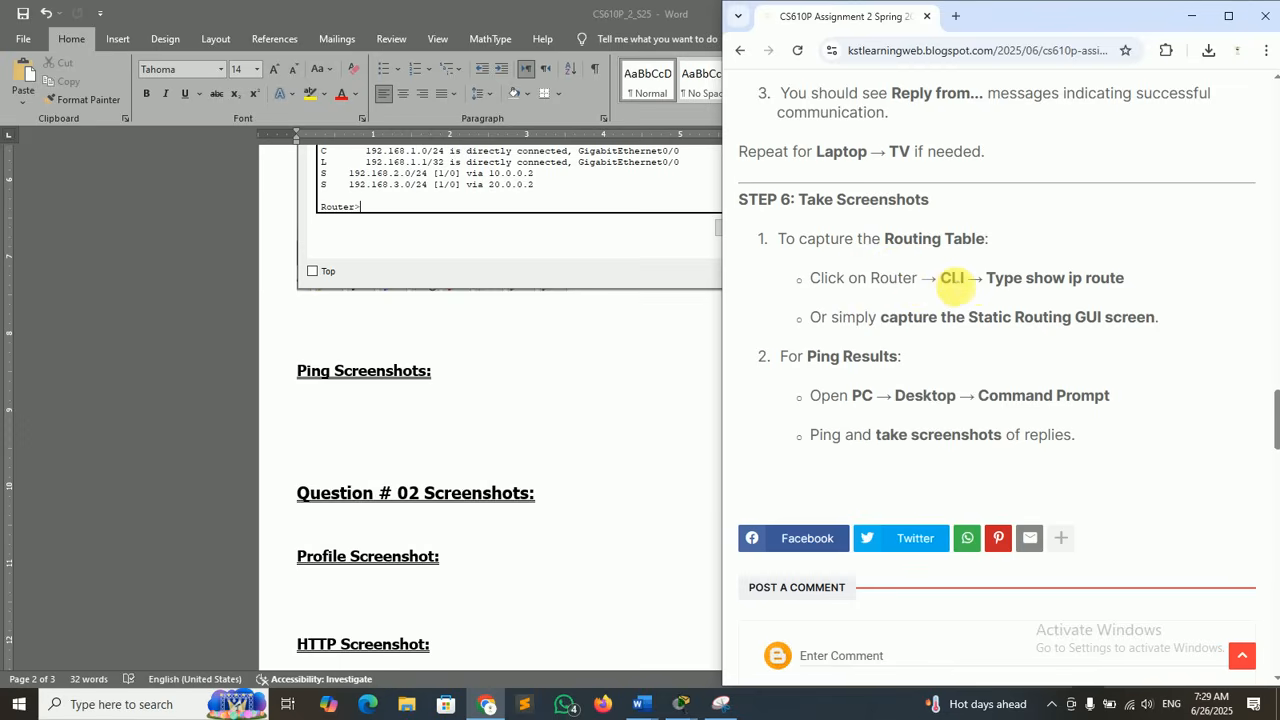
double_click(950, 279)
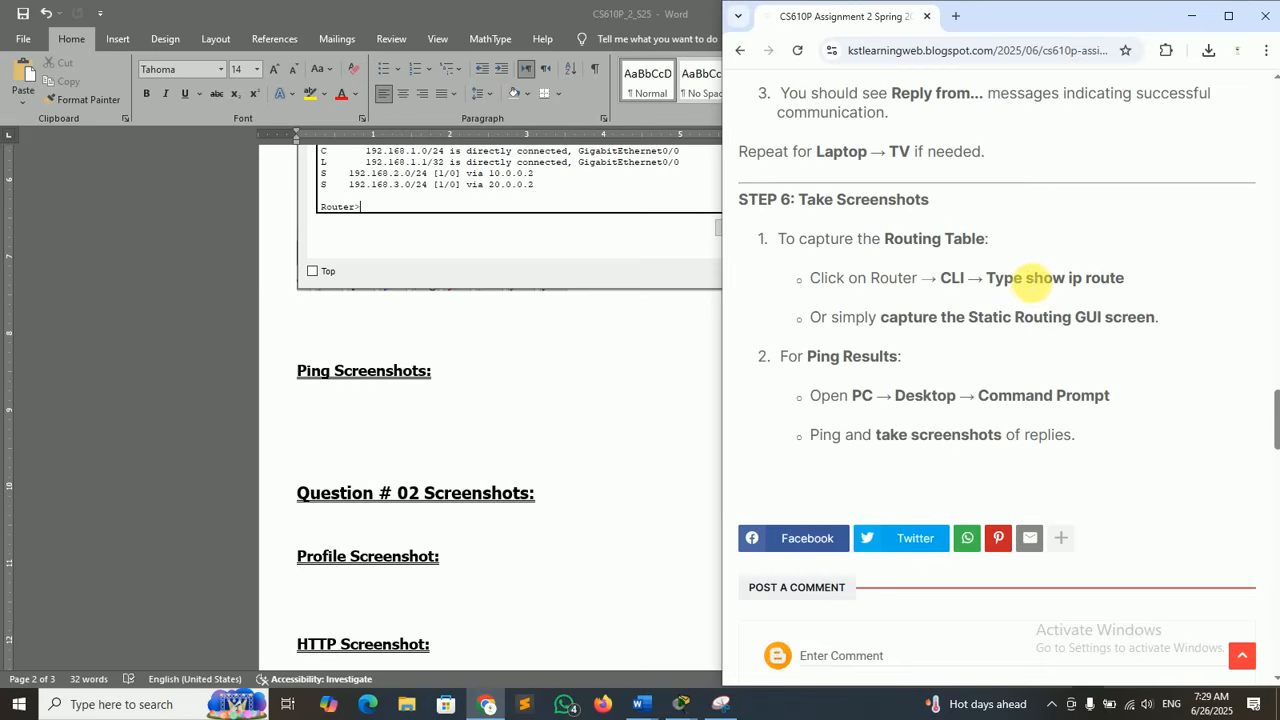
drag(1033, 282, 1076, 280)
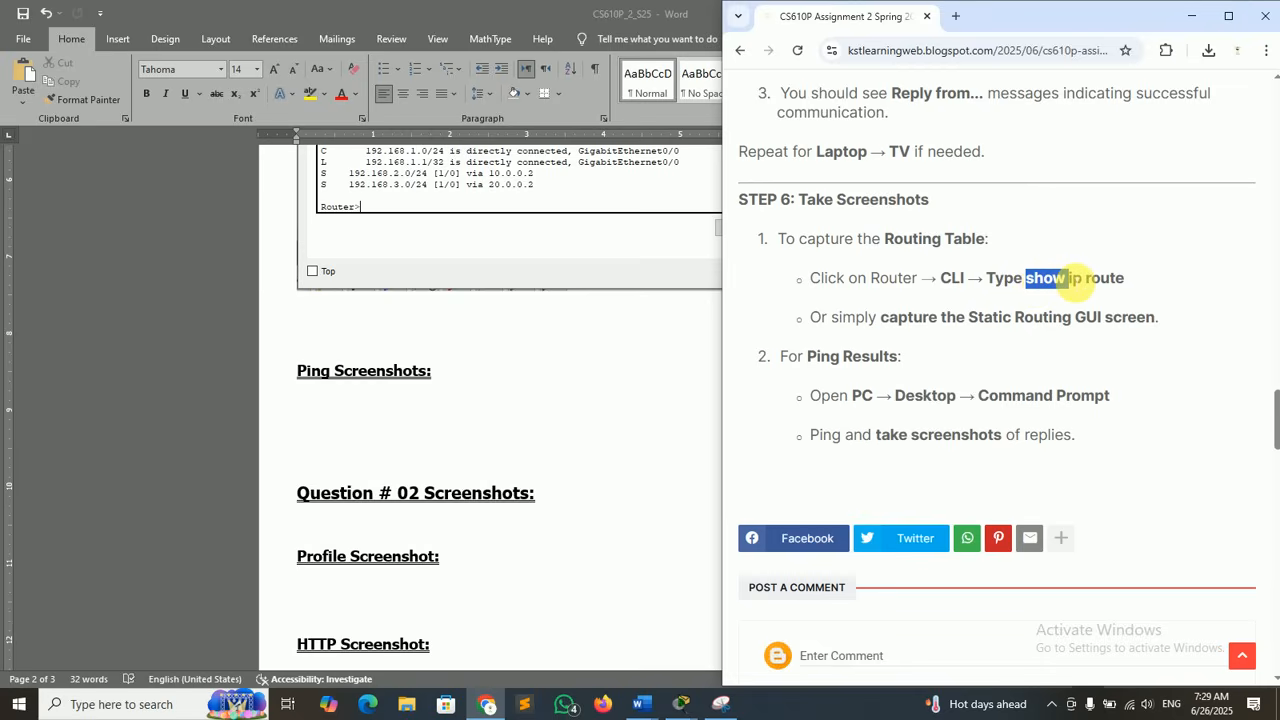
click(1066, 279)
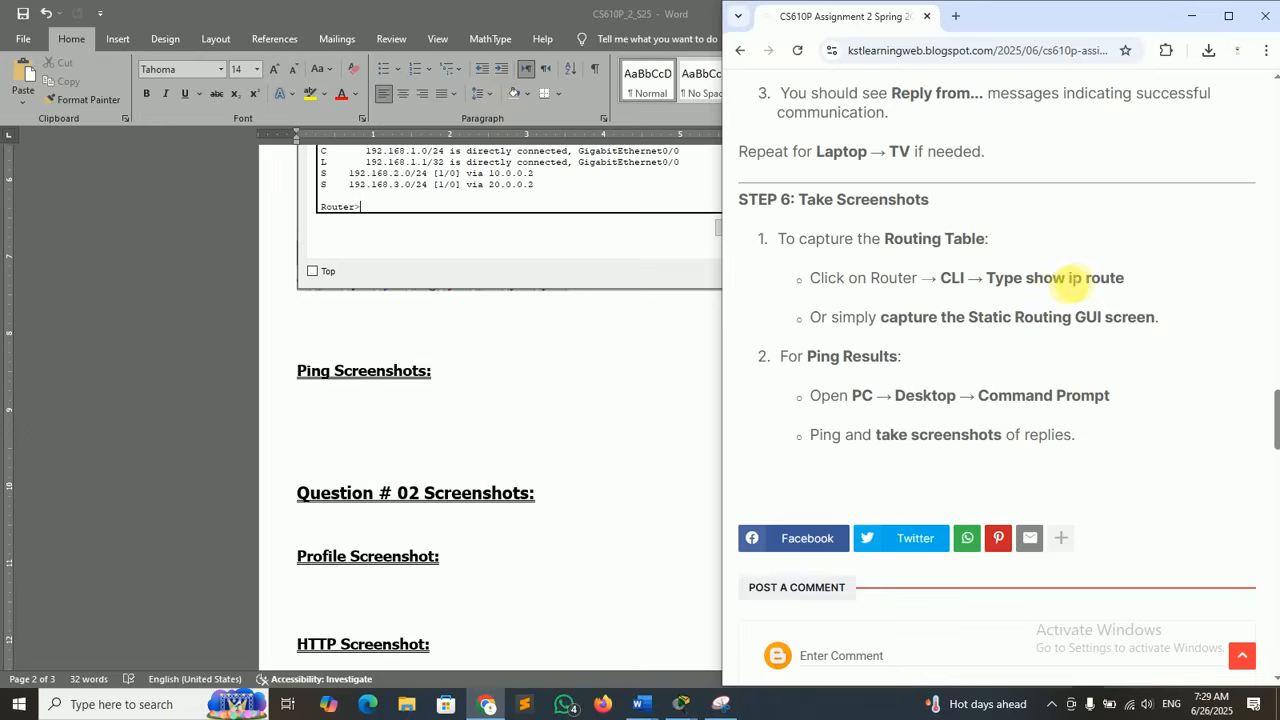
drag(1027, 281, 1100, 279)
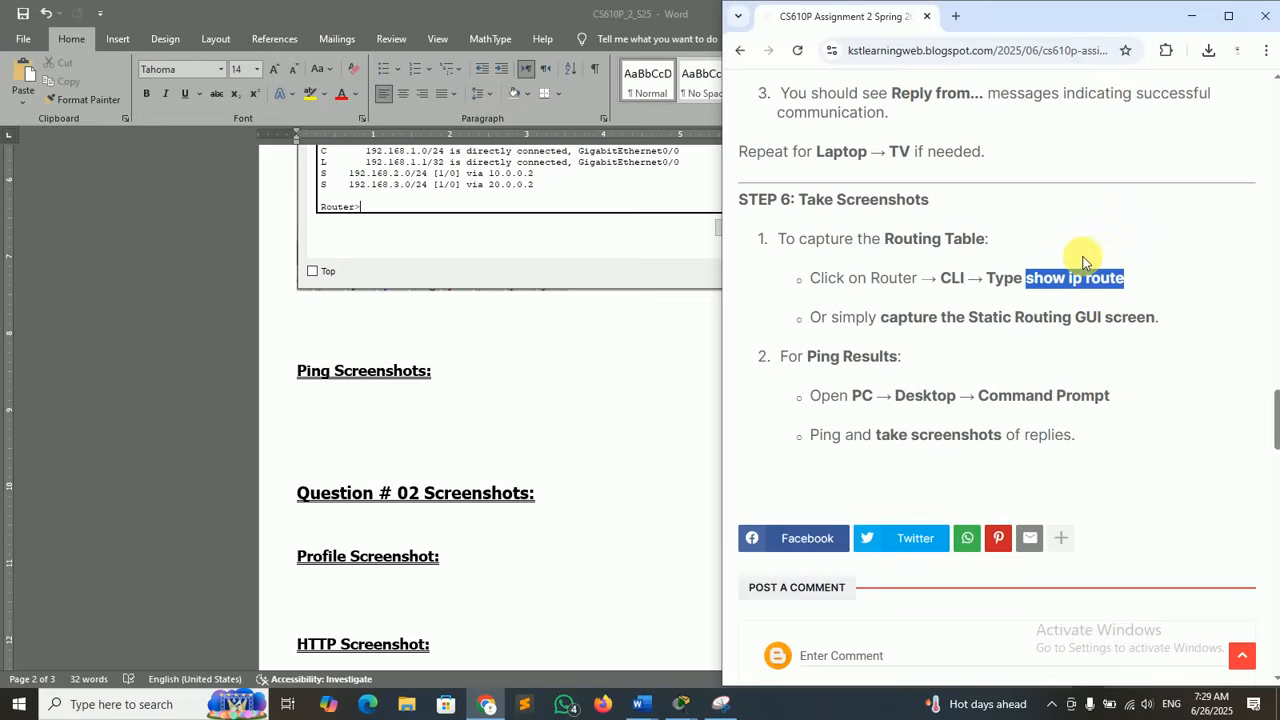
click(1082, 260)
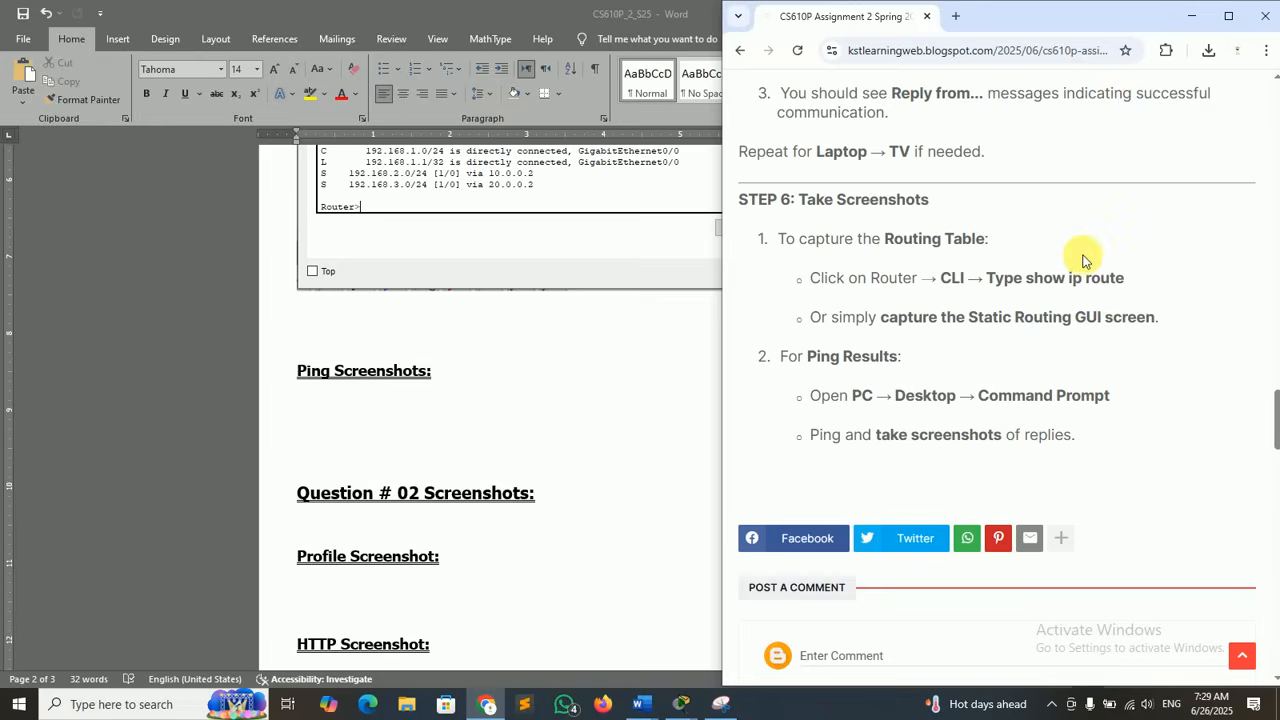
- Switch from the browser guide to Cisco Packet Tracer and close the Head Office router window
click(1191, 20)
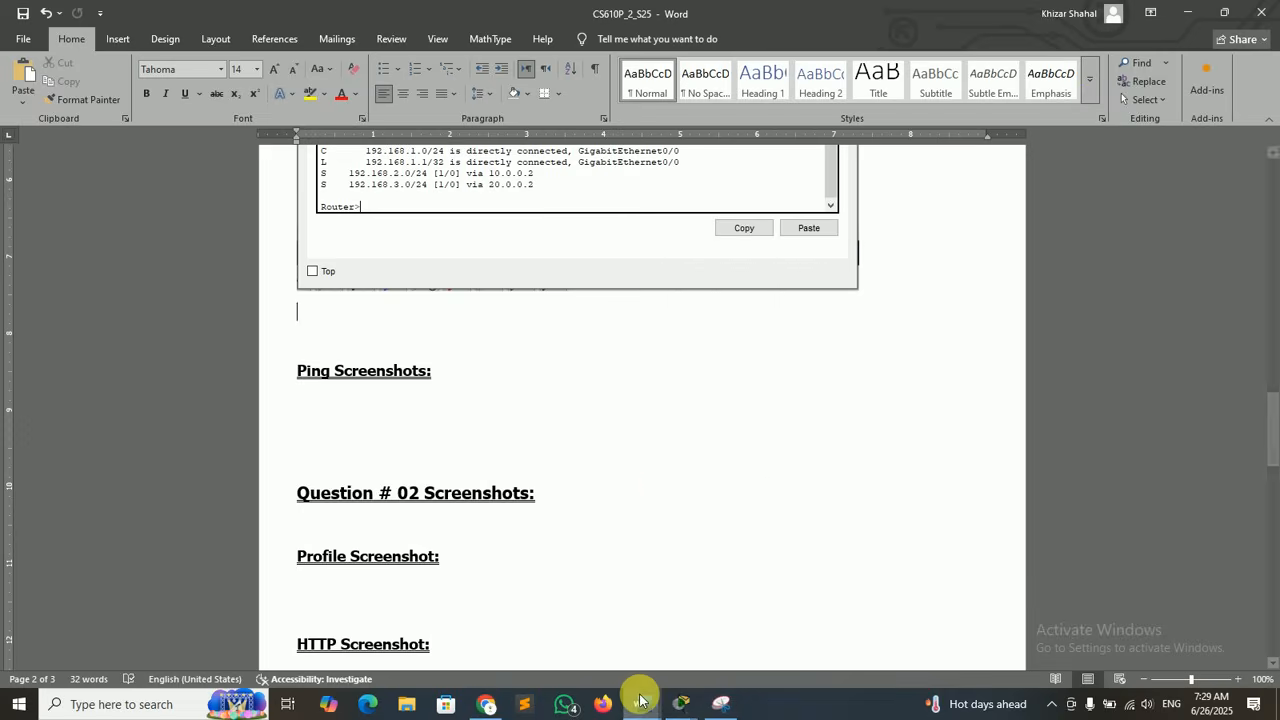
mouse_move(681, 705)
click(663, 648)
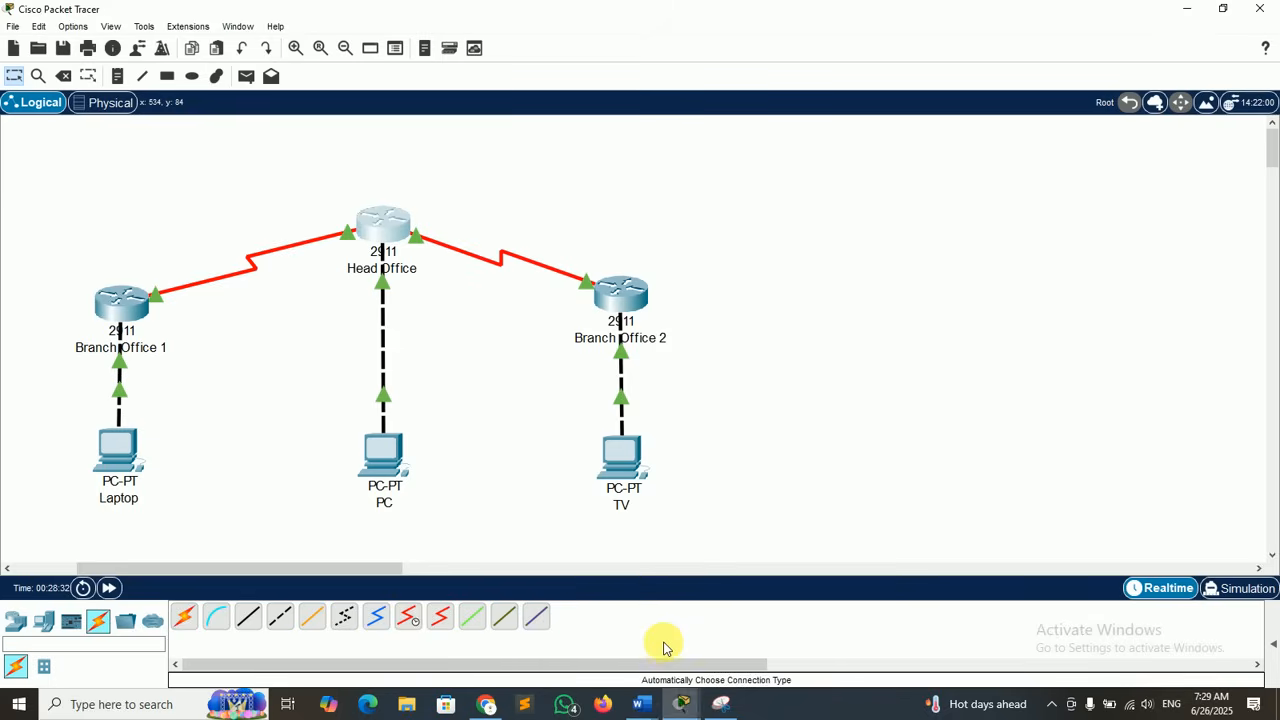
mouse_move(681, 704)
click(746, 660)
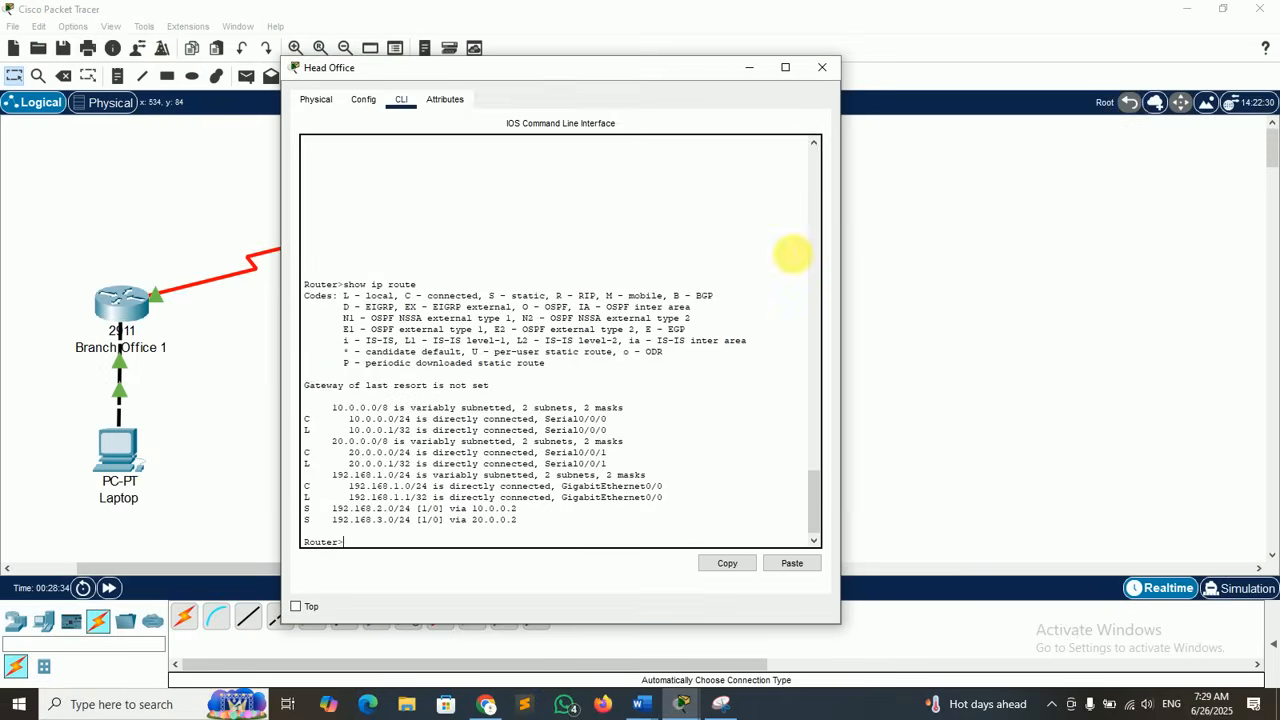
click(820, 66)
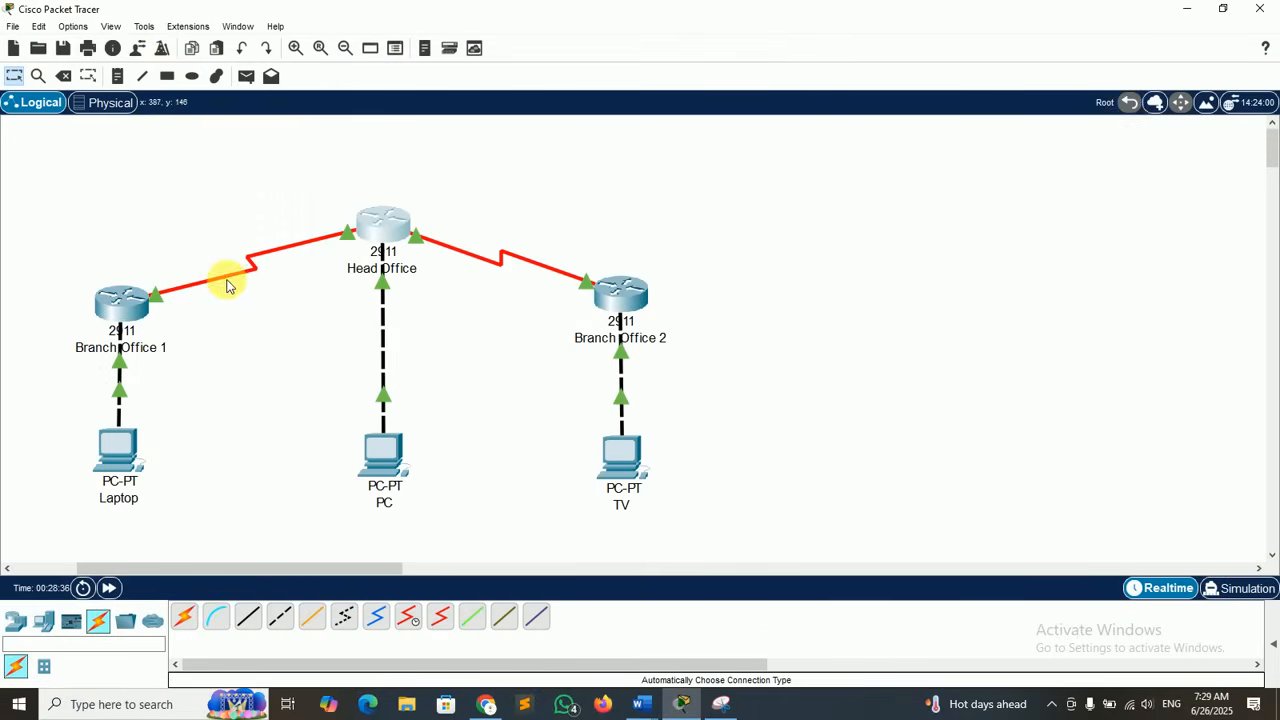
- Exit configuration mode and the console session on the Branch Office 1 router, and run show ip route from a new session
click(126, 303)
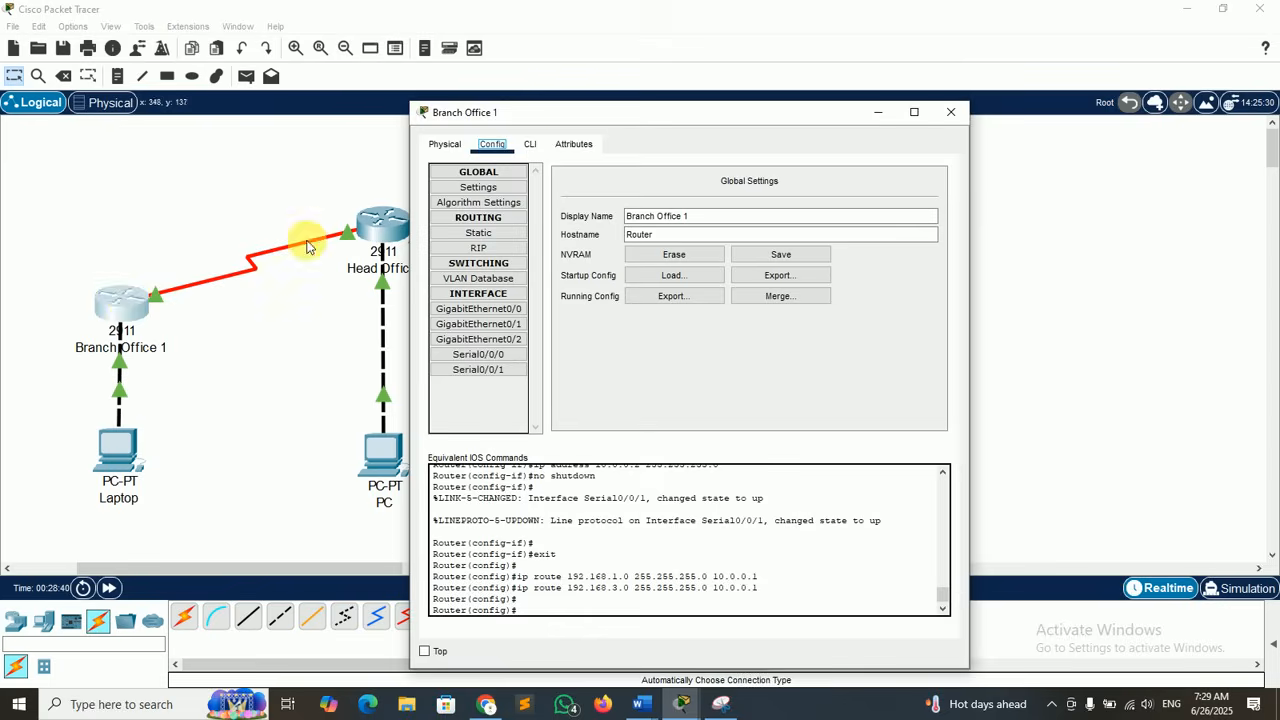
click(530, 146)
drag(612, 121, 558, 35)
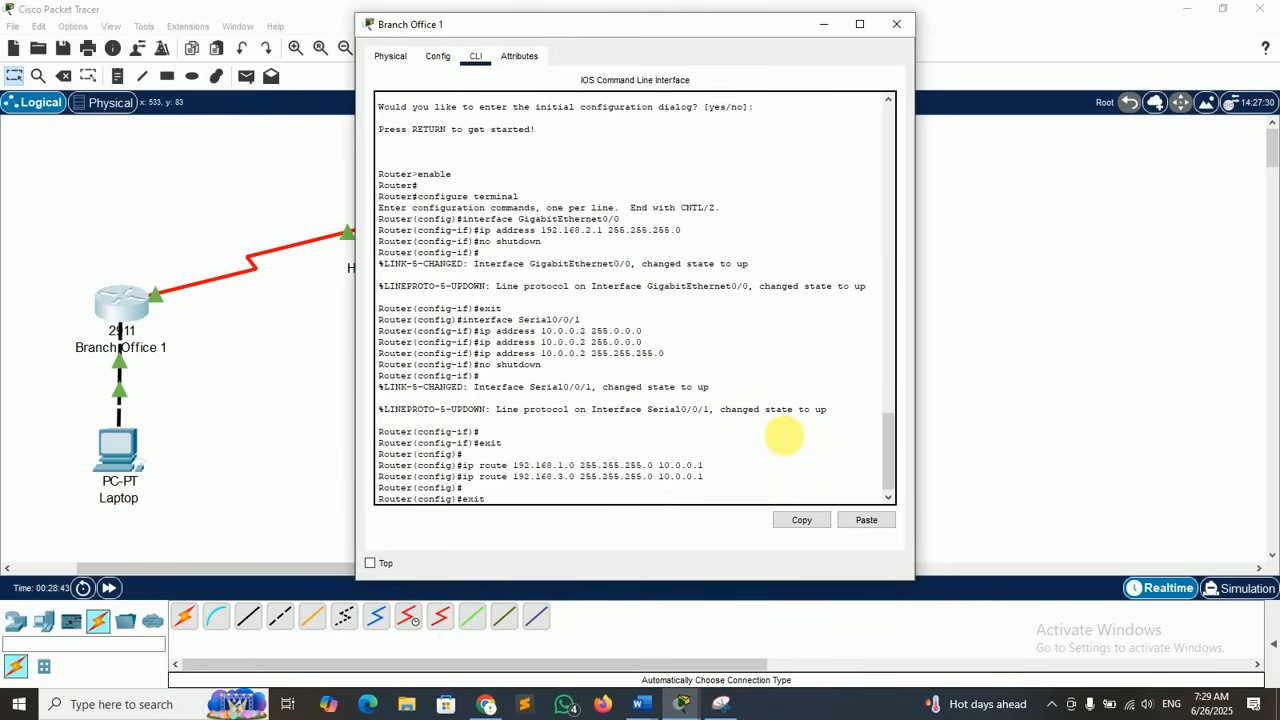
key(Return)
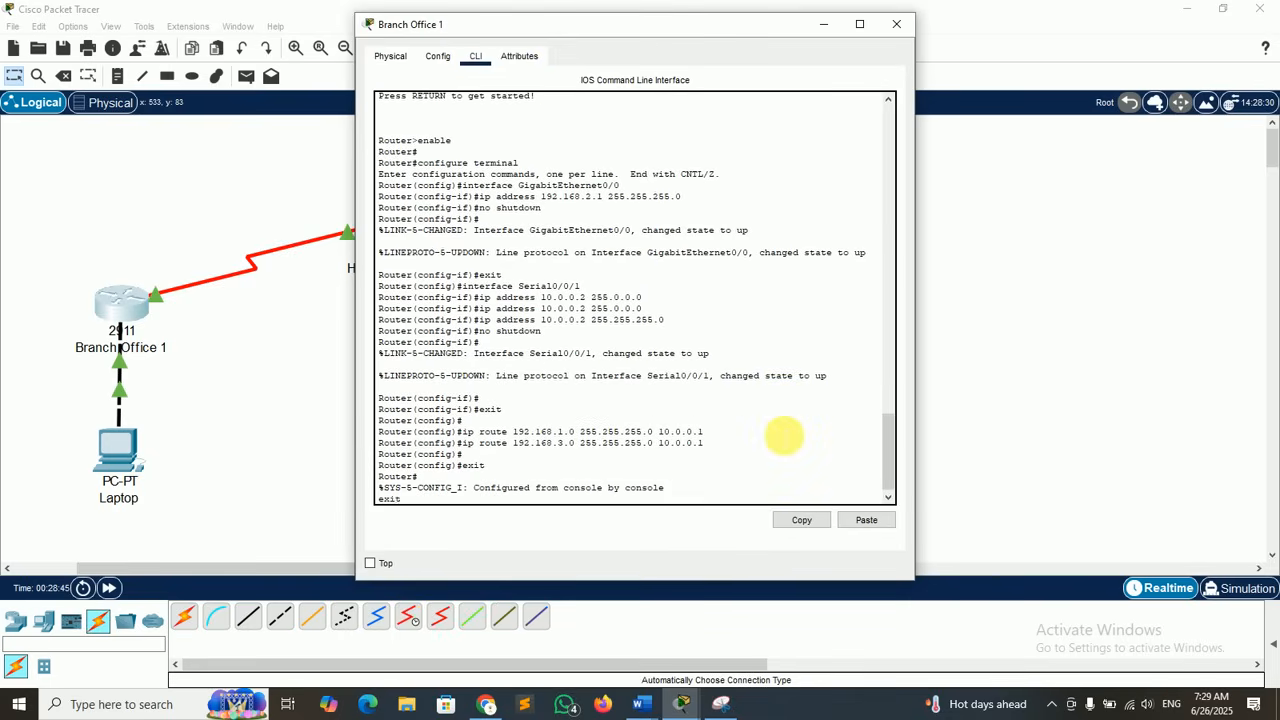
key(Return)
key(Return)
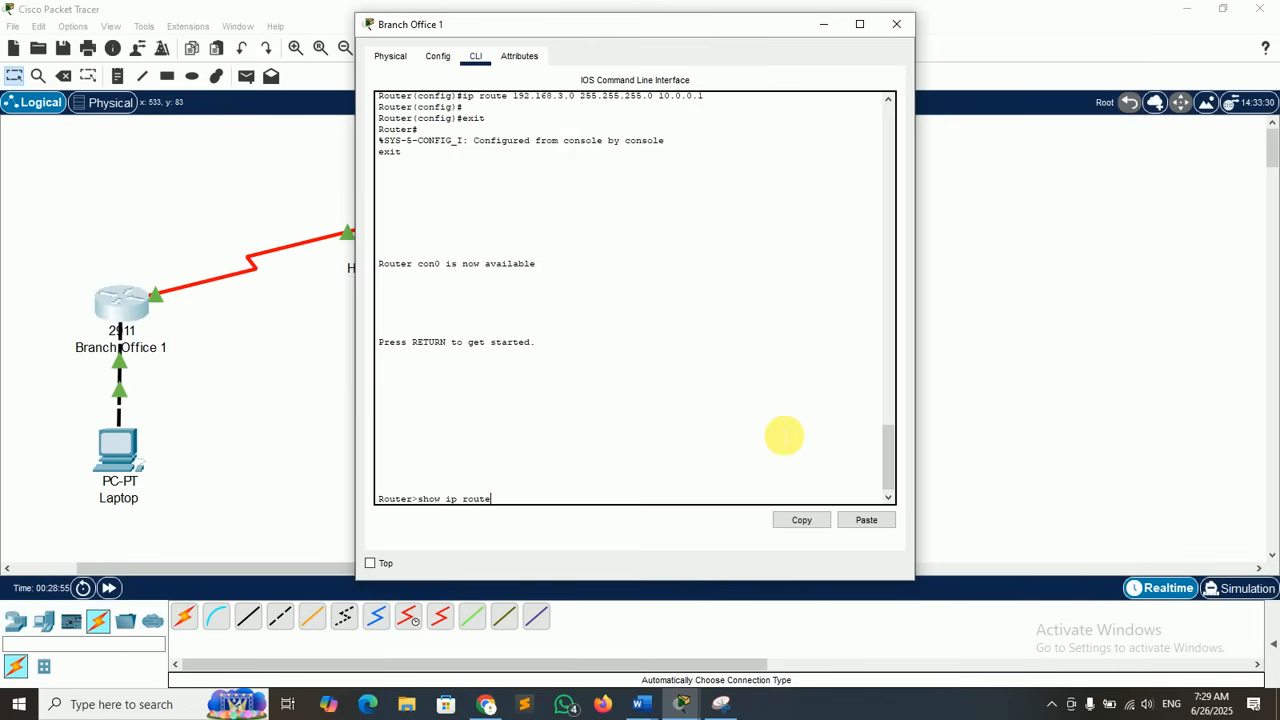
key(Return)
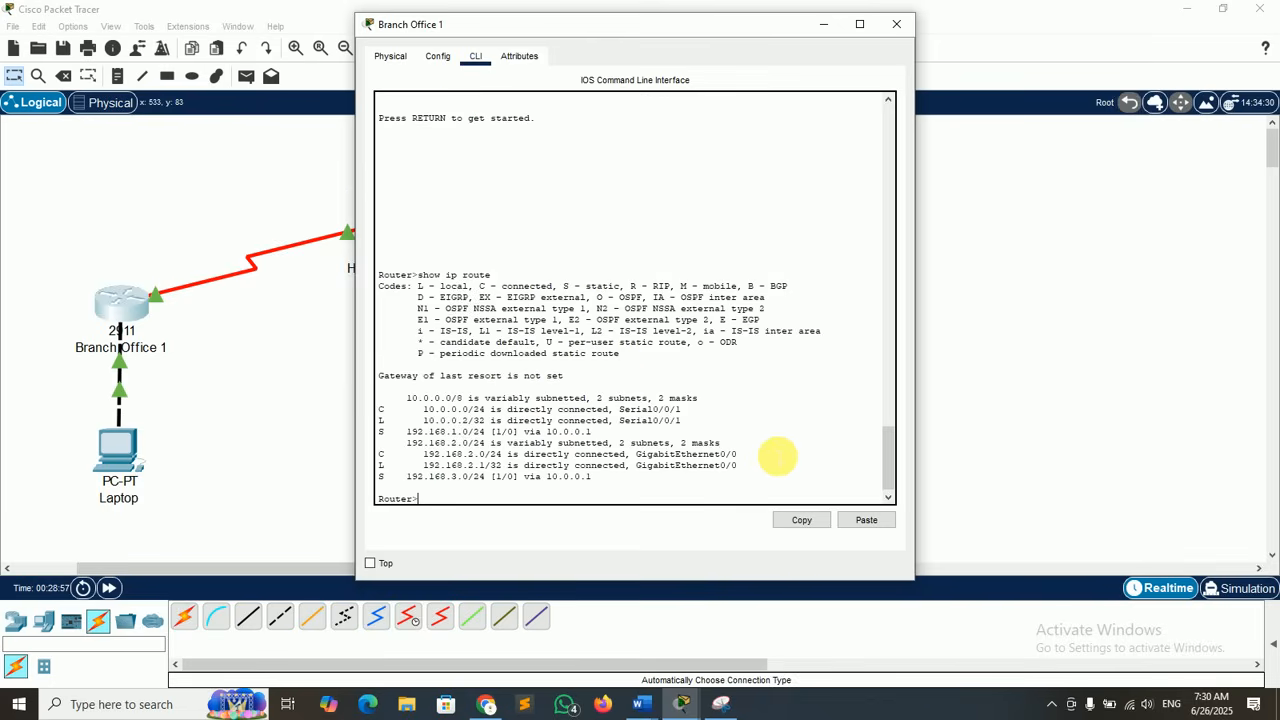
- Capture the Branch Office 1 window showing the routing table with the Snipping Tool
click(722, 703)
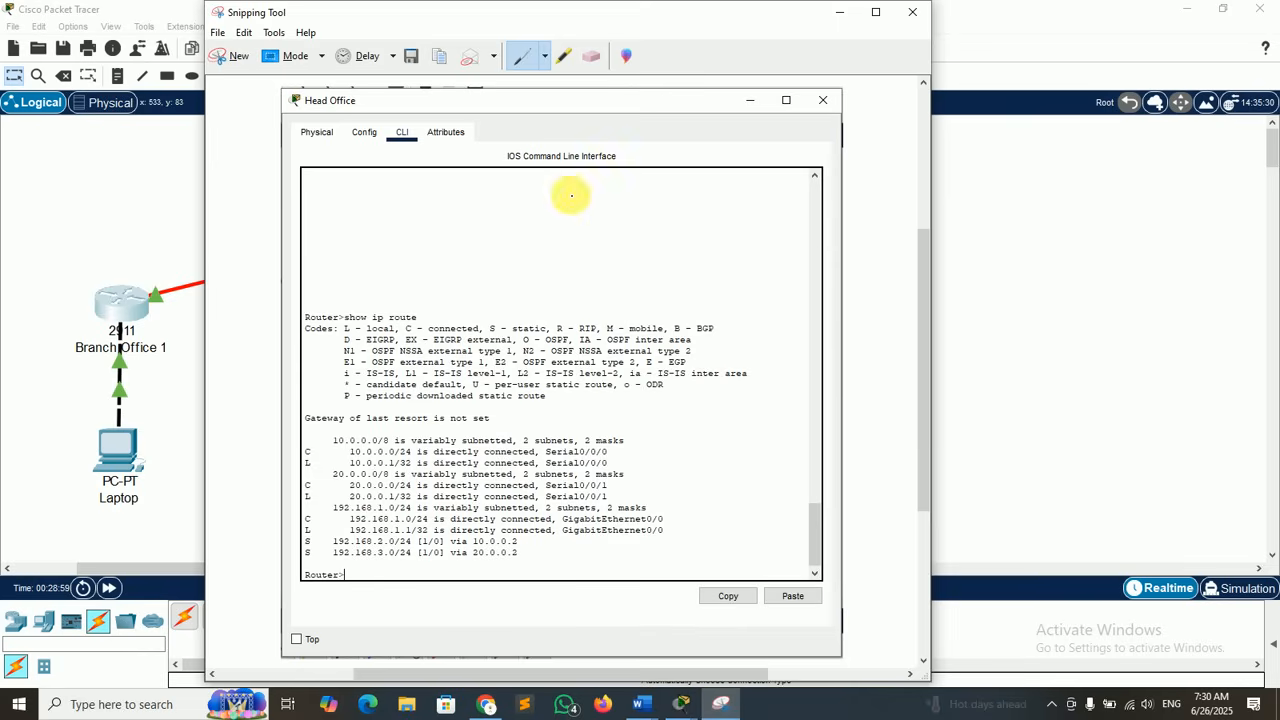
click(233, 55)
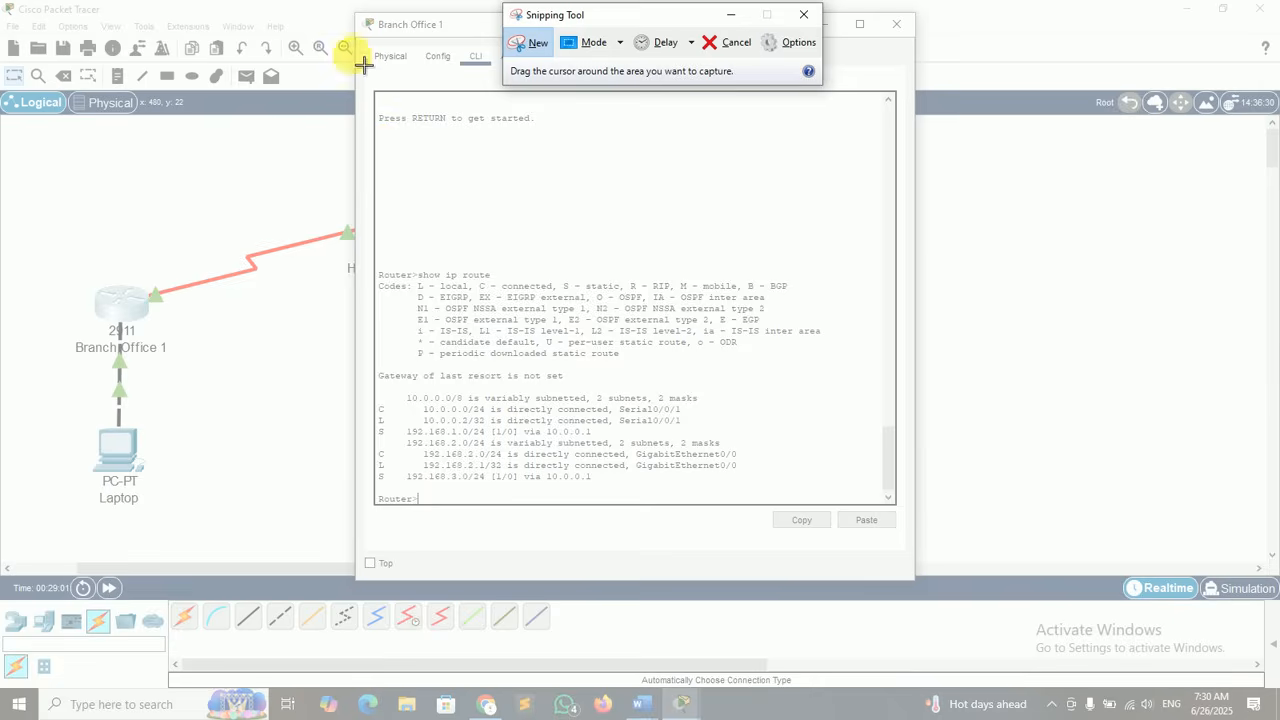
drag(356, 14, 916, 584)
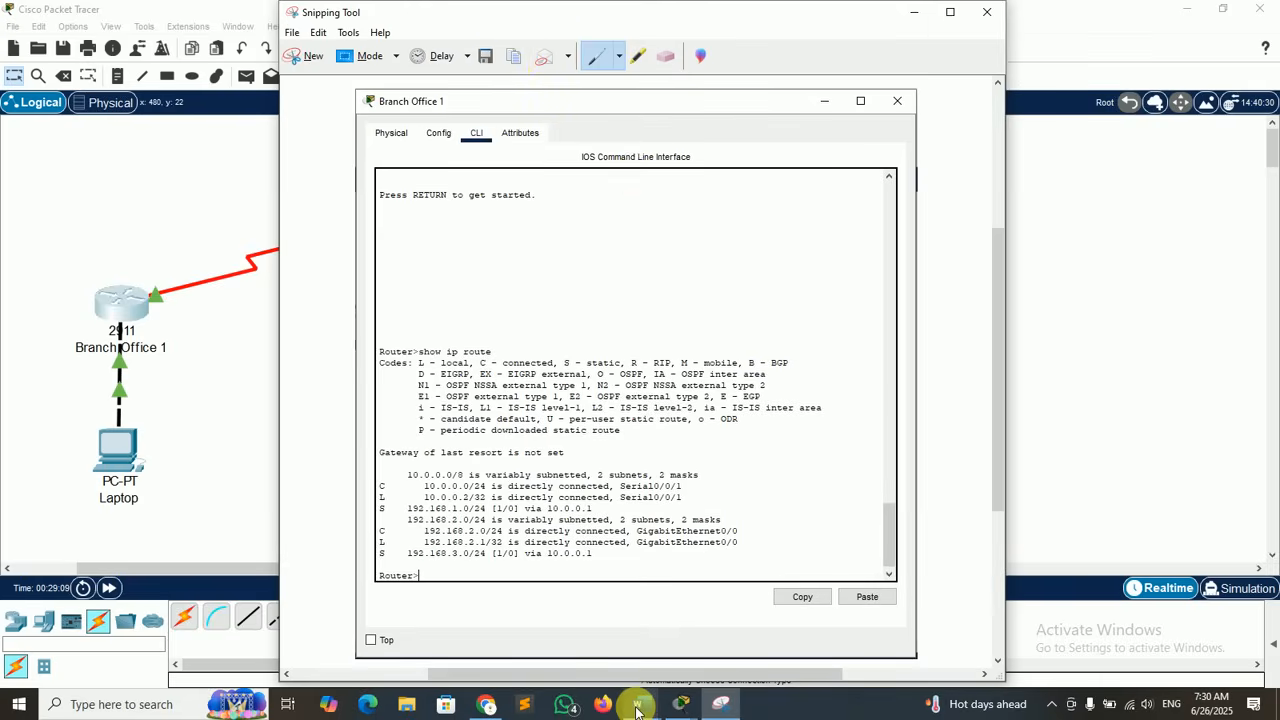
- Paste the Branch Office 1 routing table capture below the Head Office capture in the Word document and add a blank line below it
mouse_move(637, 708)
click(558, 645)
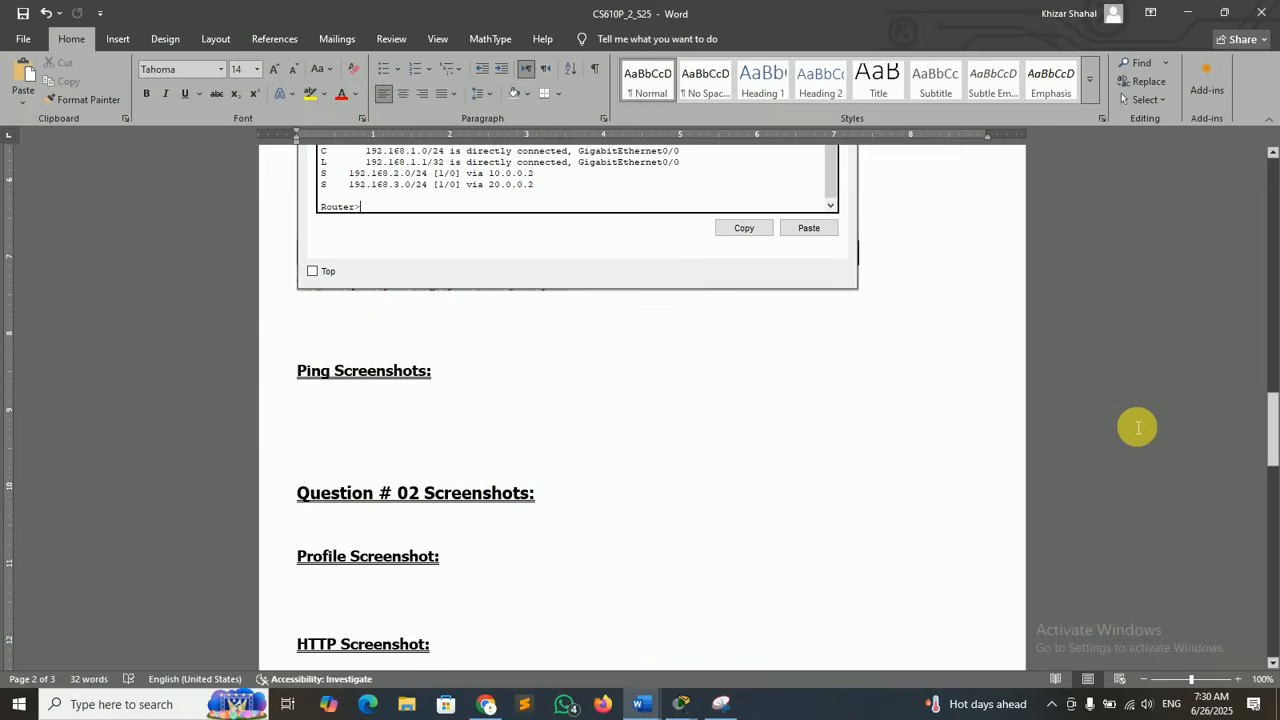
drag(1272, 440, 1262, 278)
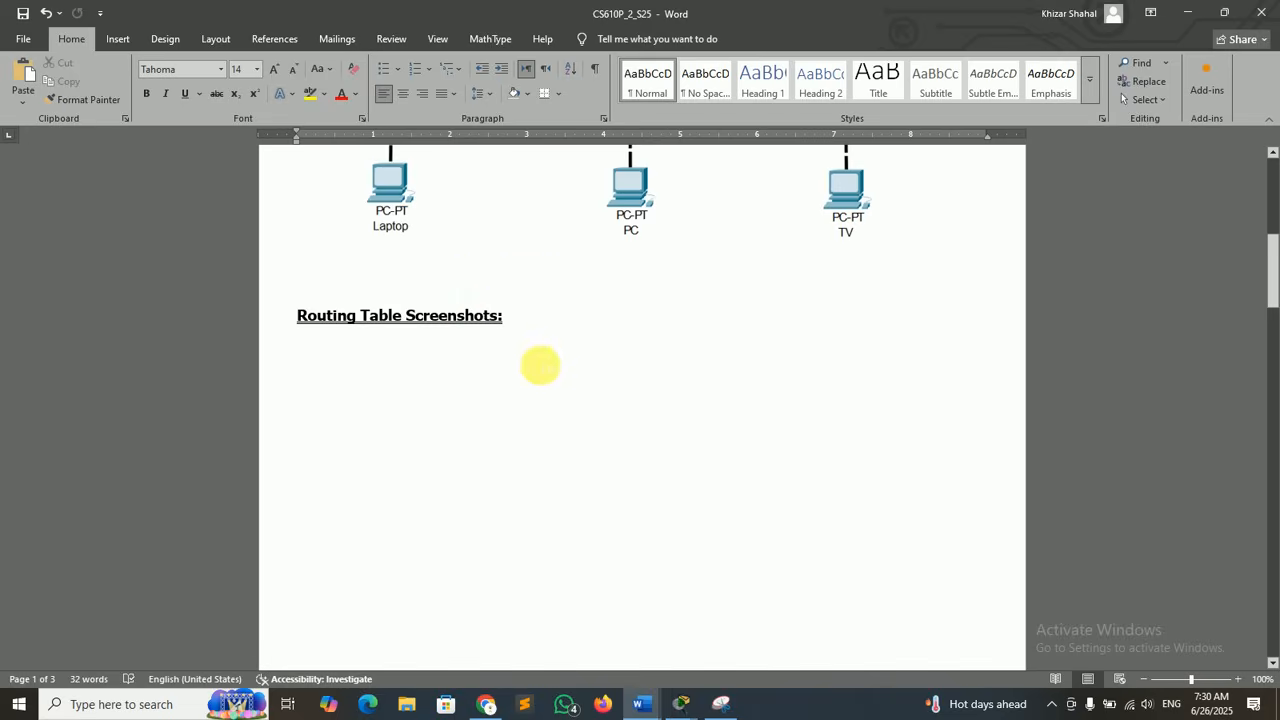
drag(1273, 293, 1270, 439)
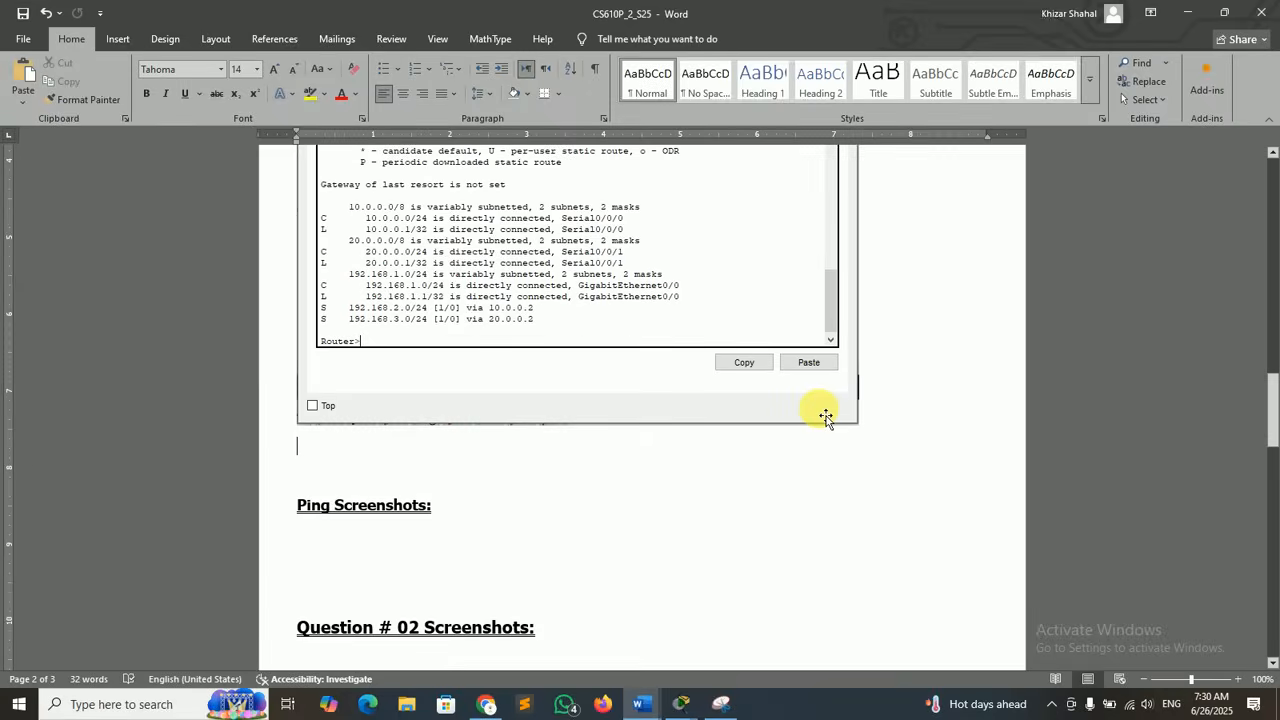
key(Return)
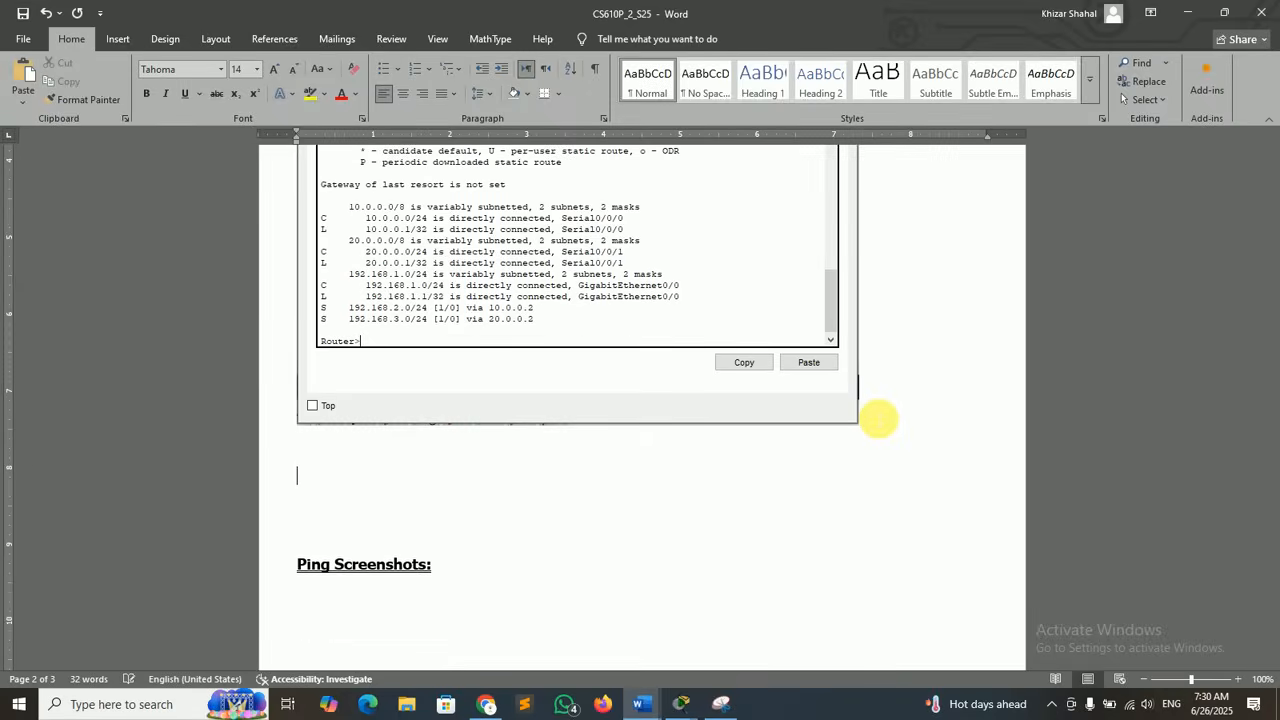
key(ctrl+v)
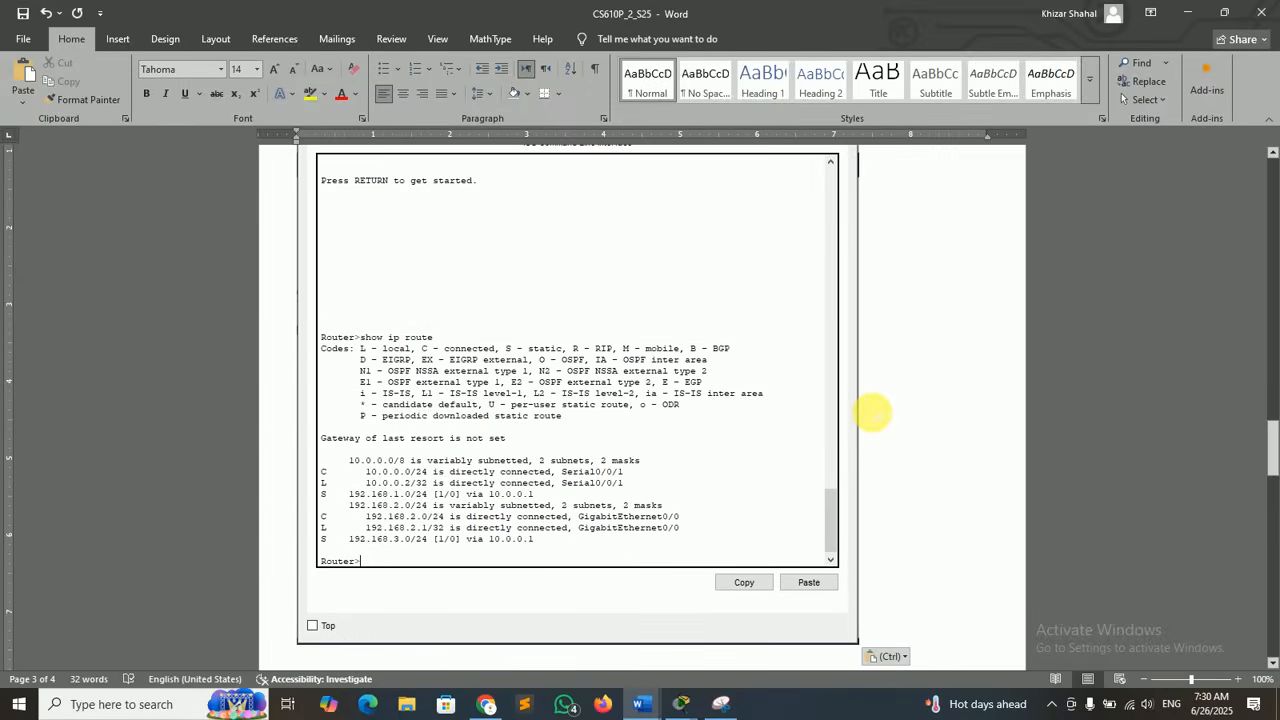
drag(1271, 443, 1271, 460)
key(Return)
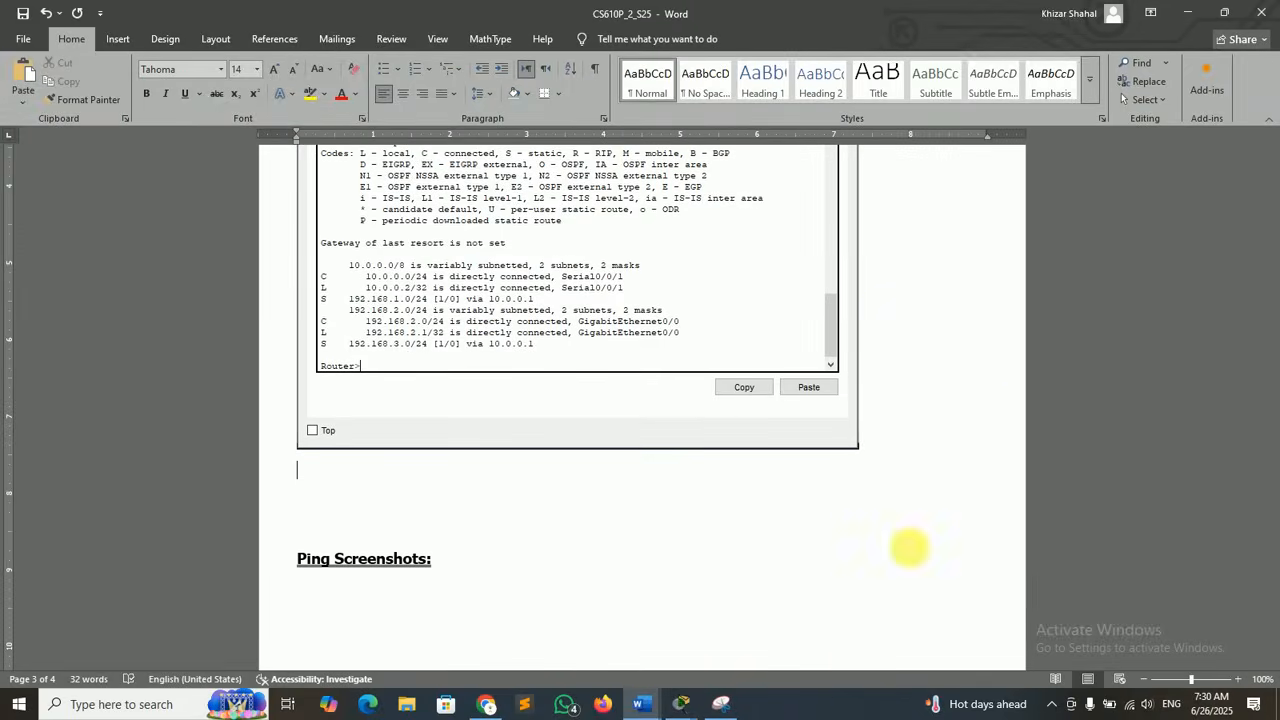
- Return to Cisco Packet Tracer and close the Branch Office 1 router window
mouse_move(684, 700)
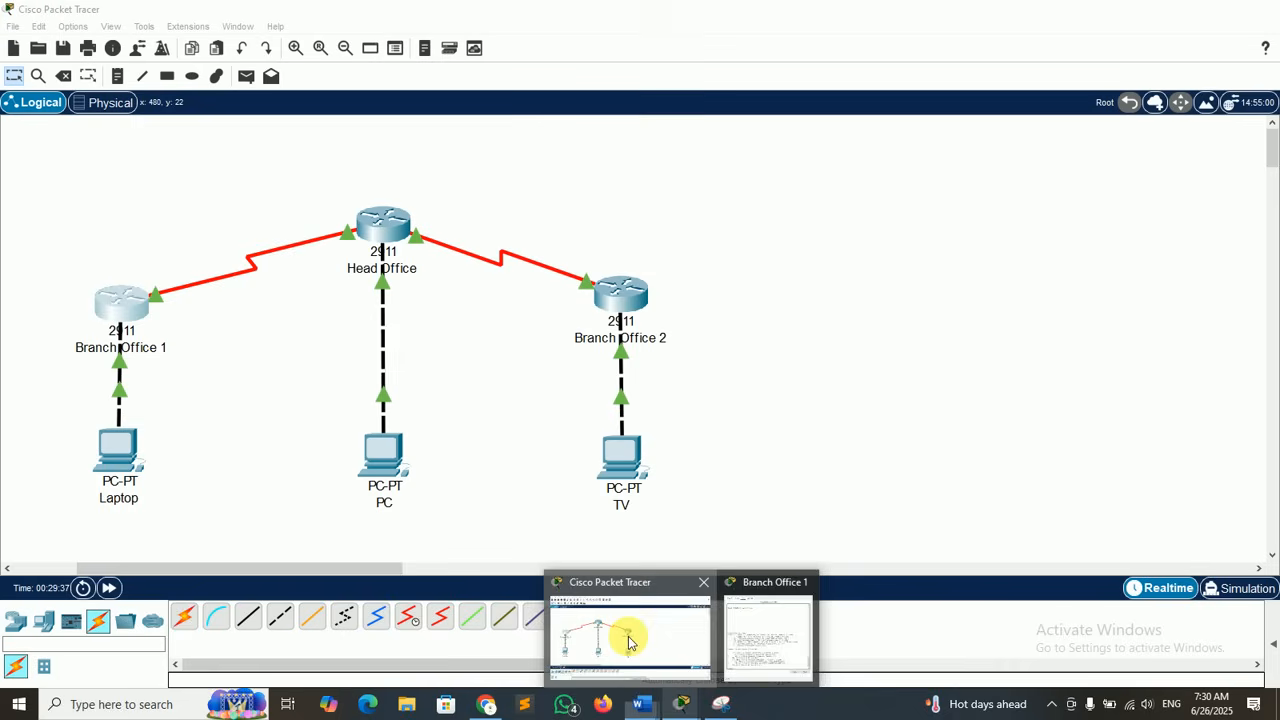
click(630, 640)
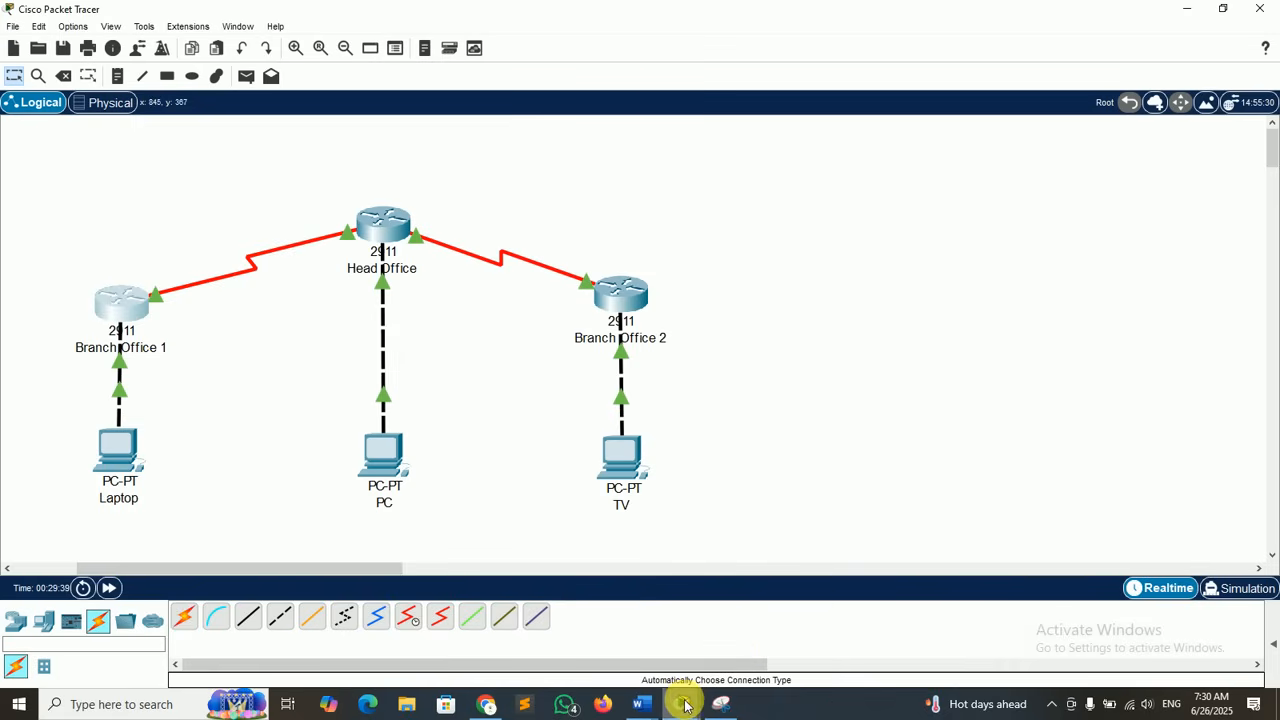
mouse_move(684, 700)
click(724, 668)
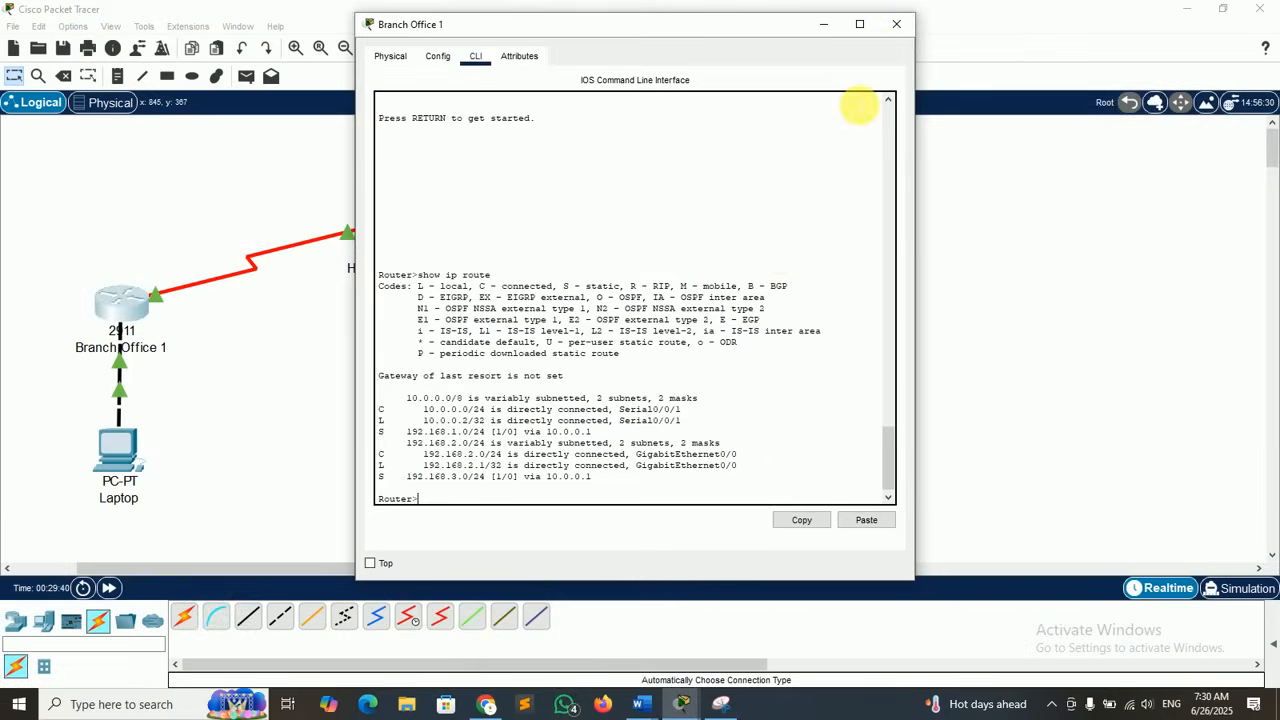
click(904, 23)
- Exit configuration mode and the console session on the Branch Office 2 router, and run show ip route from a new session
click(621, 296)
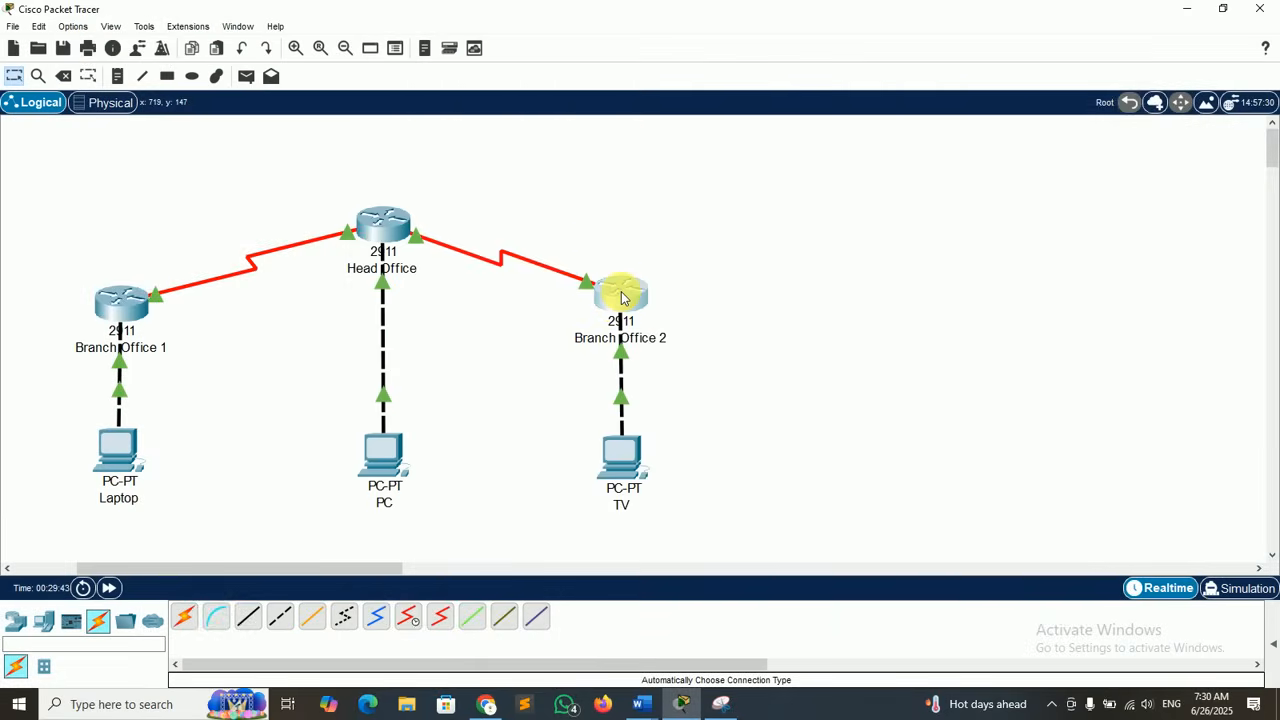
click(530, 146)
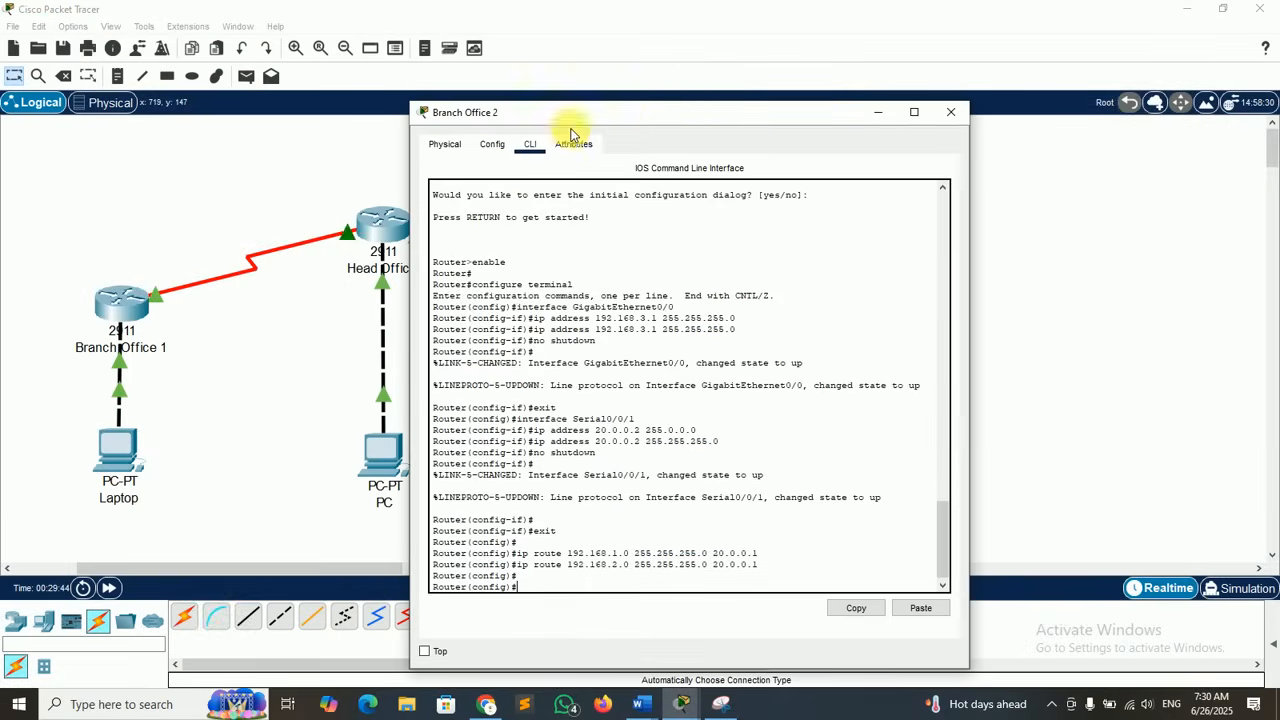
drag(634, 109, 619, 12)
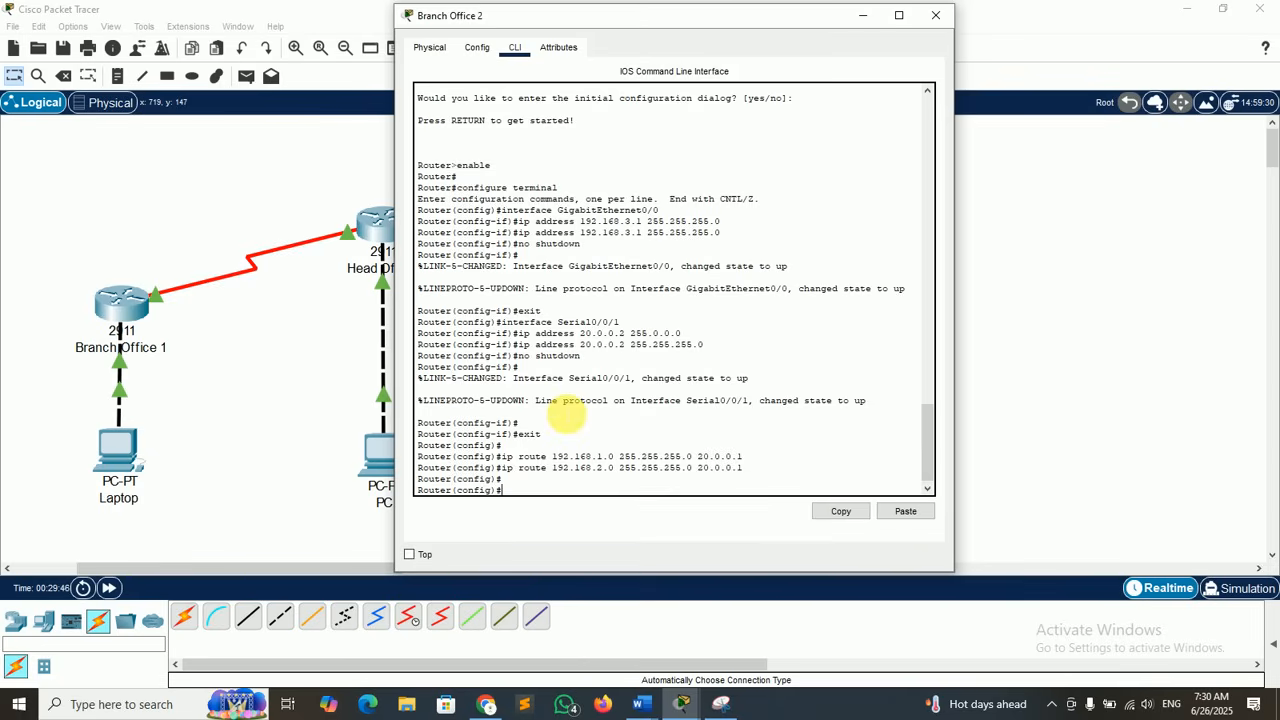
text(exit)
key(Return)
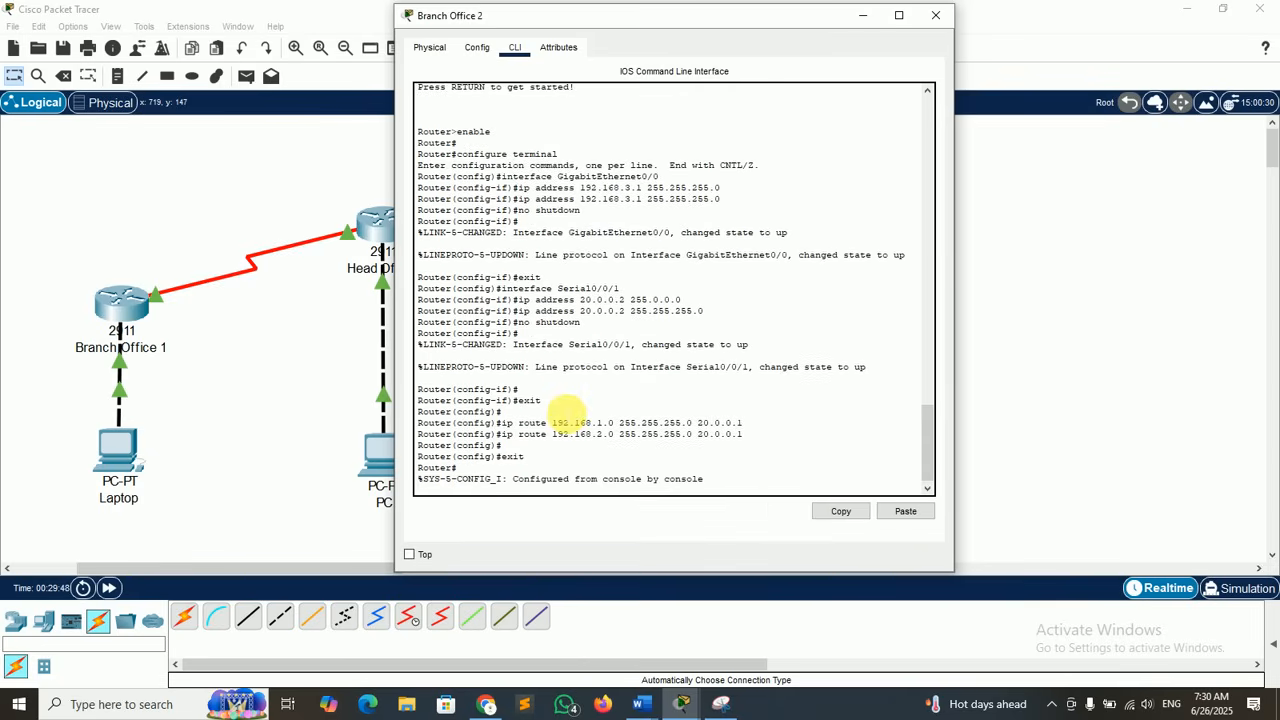
key(Return)
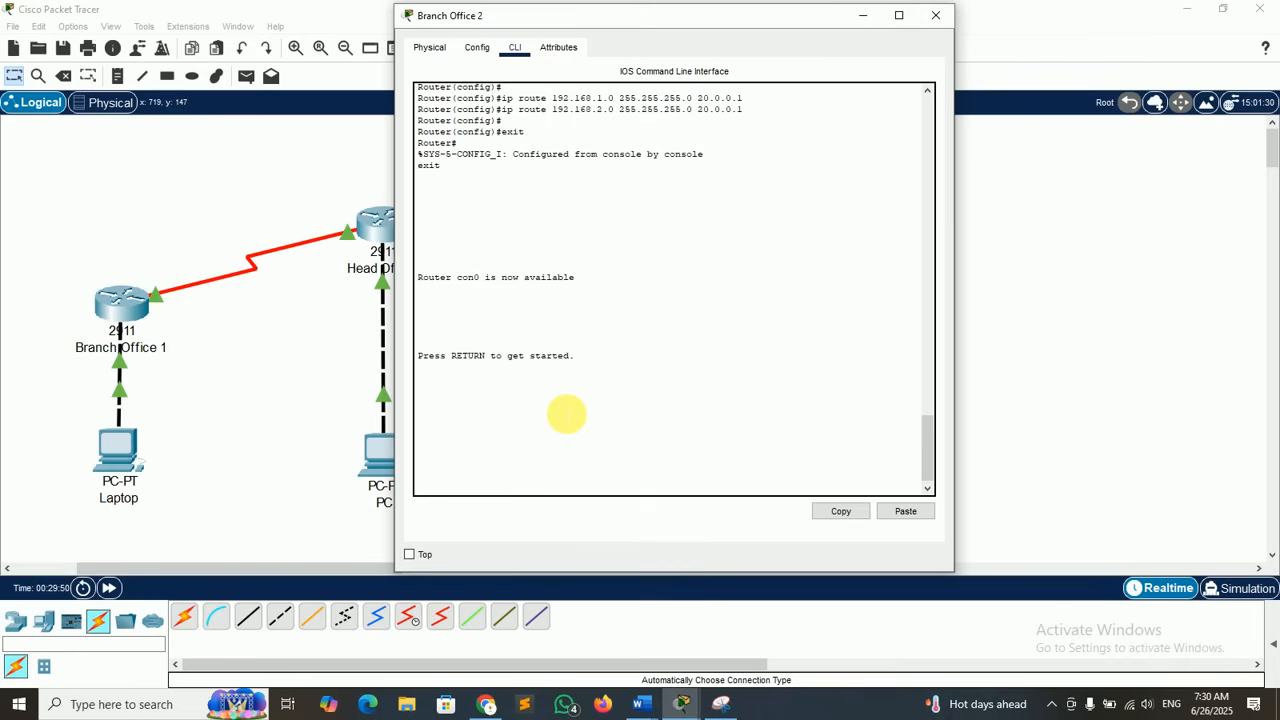
key(Return)
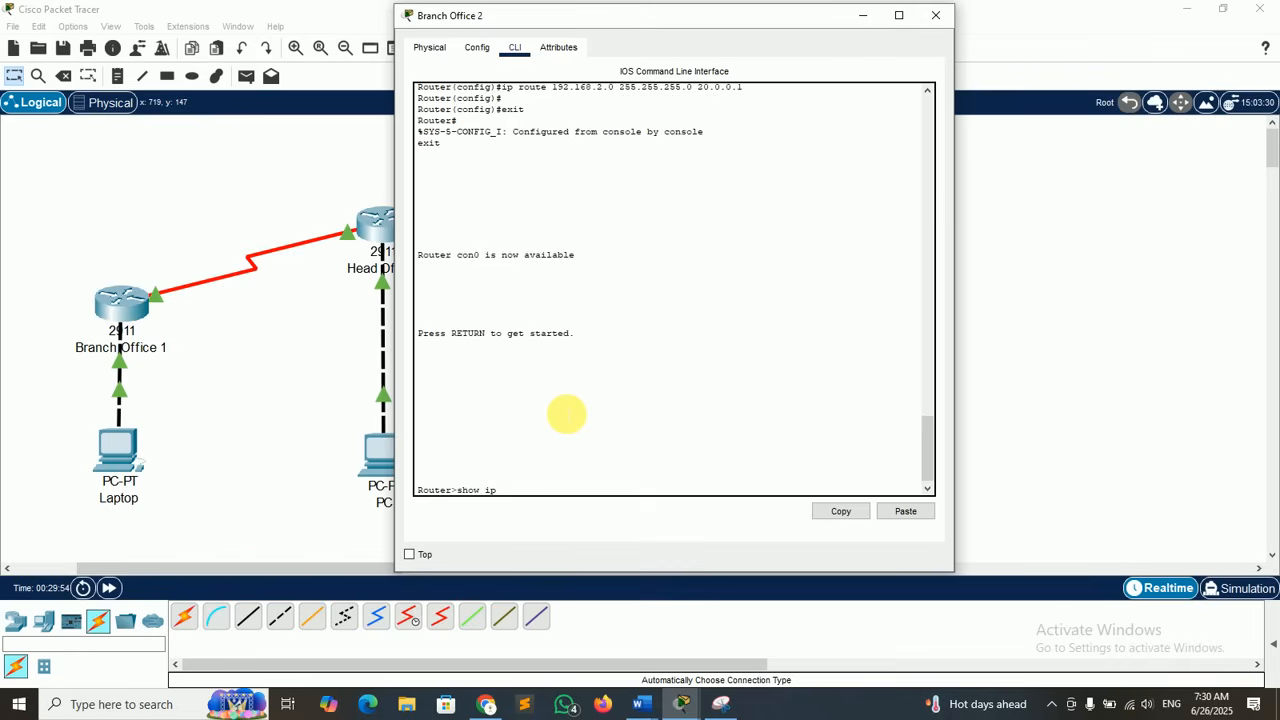
text(show ip route)
key(Return)
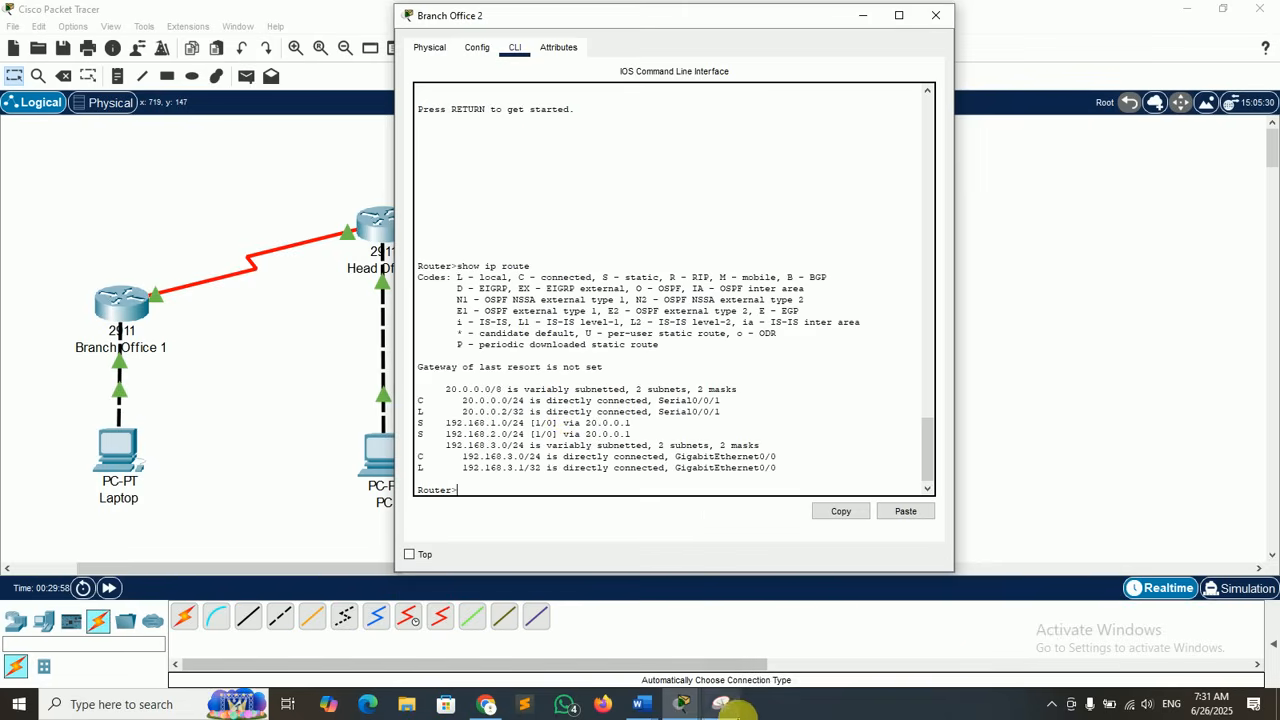
- Capture the Branch Office 2 window showing the routing table with the Snipping Tool
click(722, 702)
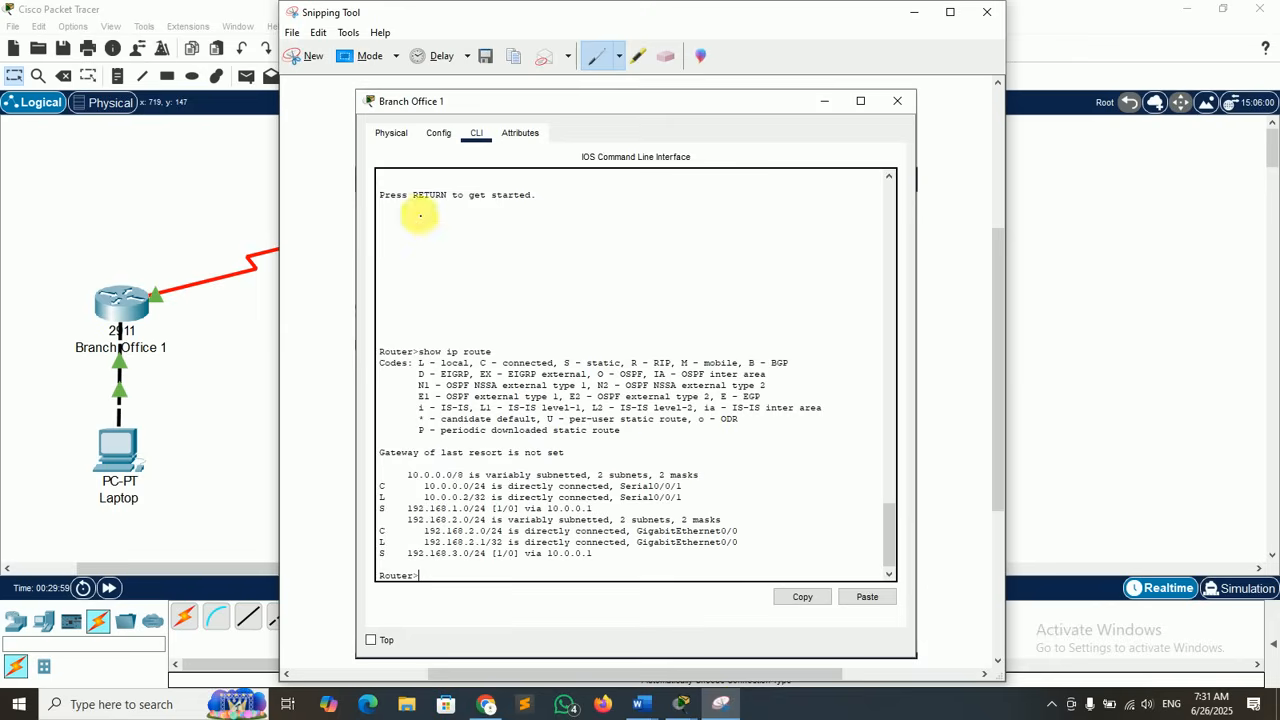
click(306, 56)
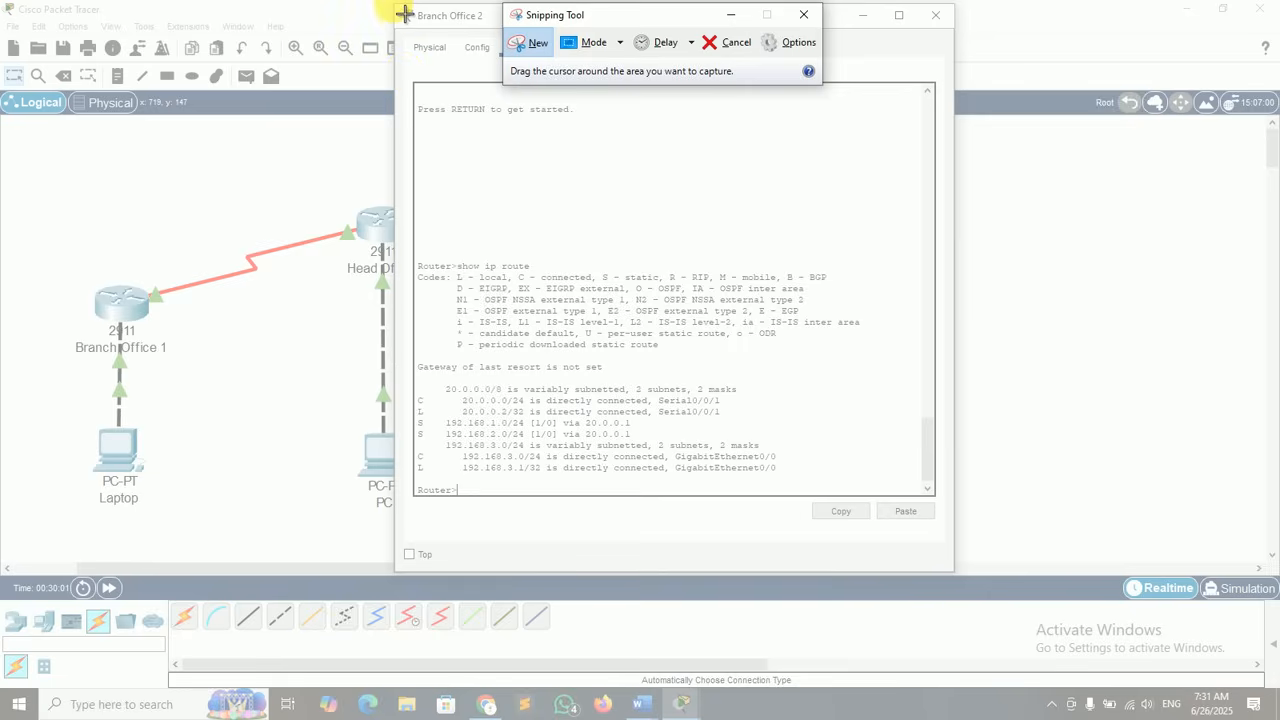
drag(405, 13, 967, 583)
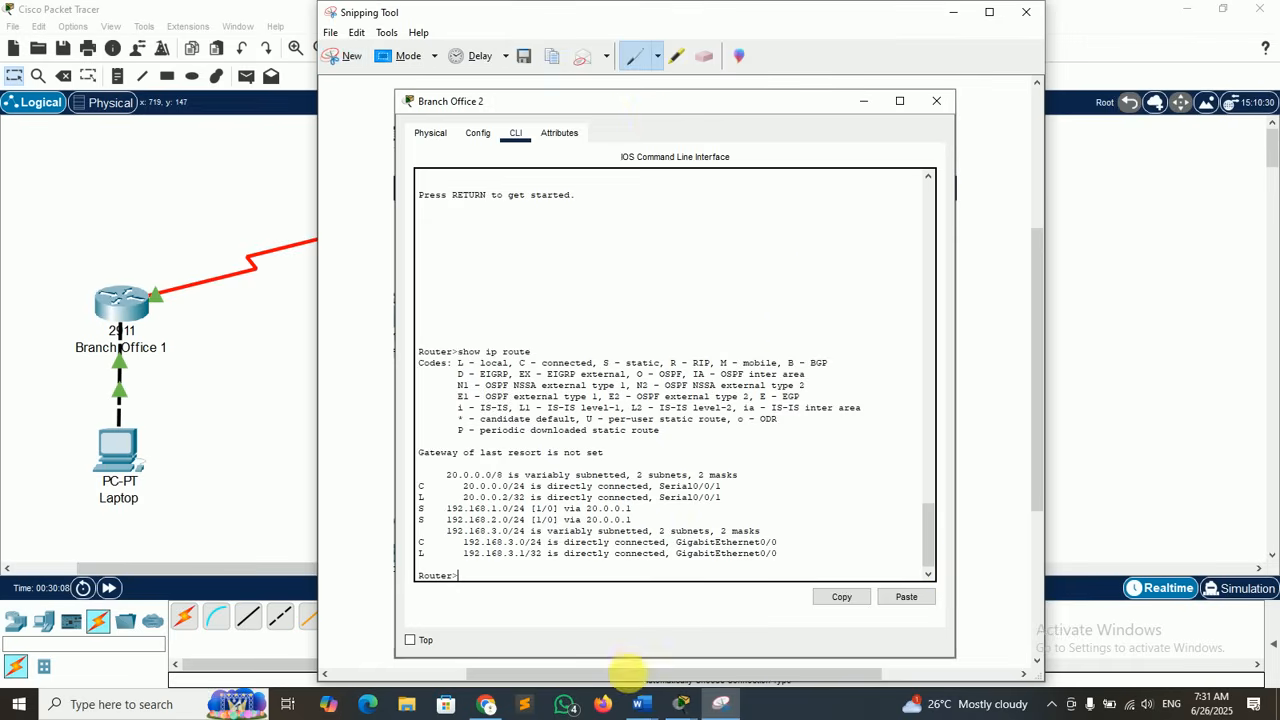
- Paste the Branch Office 2 routing table capture below the Branch Office 1 capture in the Word document and review the routing table section
mouse_move(640, 704)
click(596, 668)
click(600, 480)
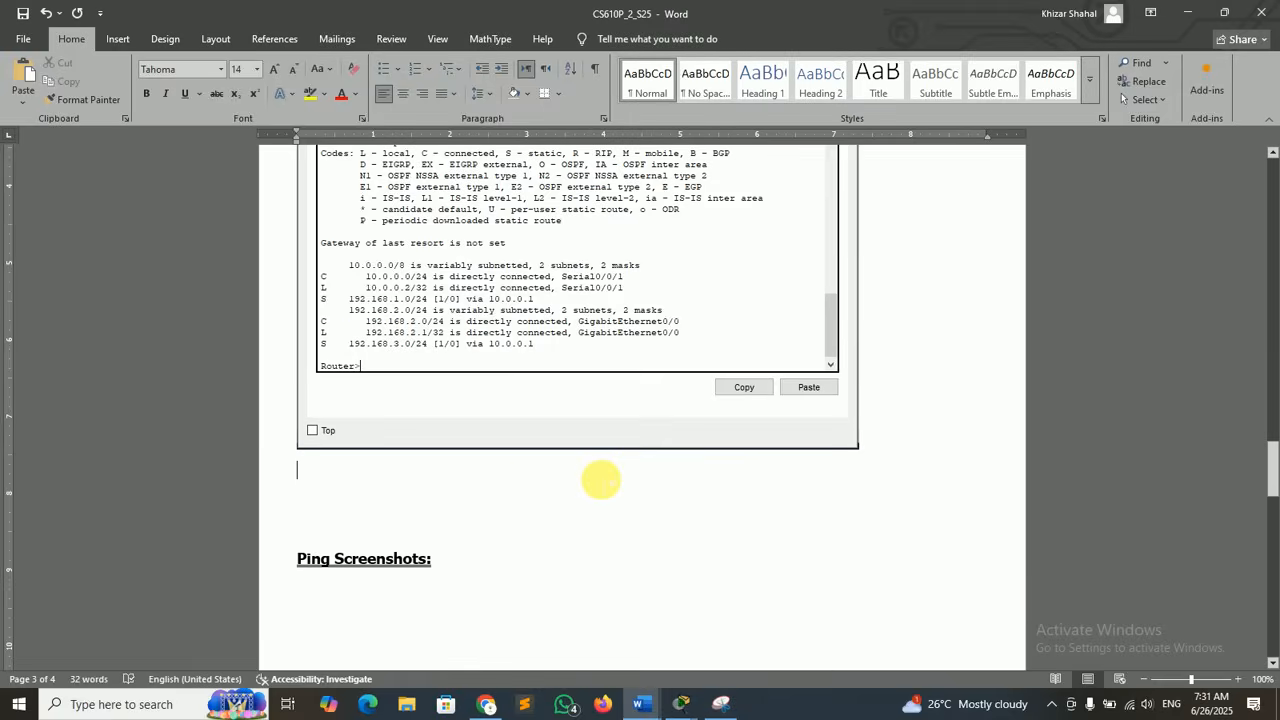
key(ctrl+v)
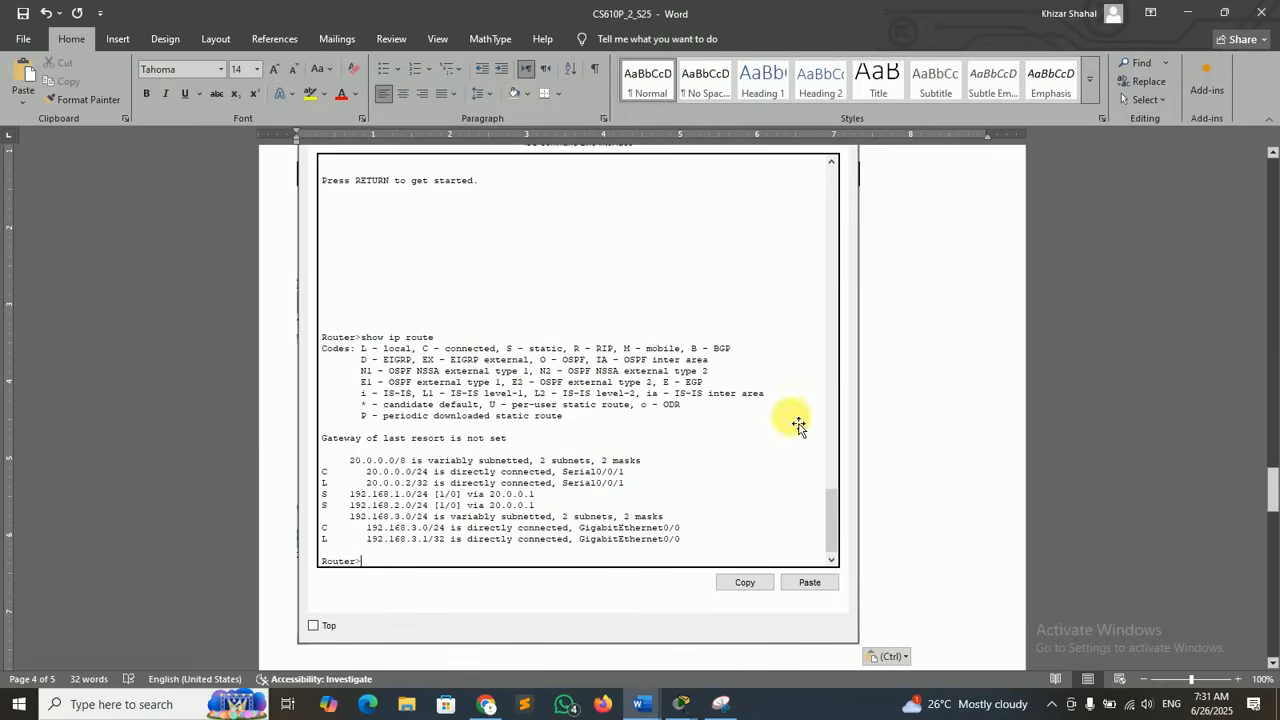
drag(1275, 503, 1249, 229)
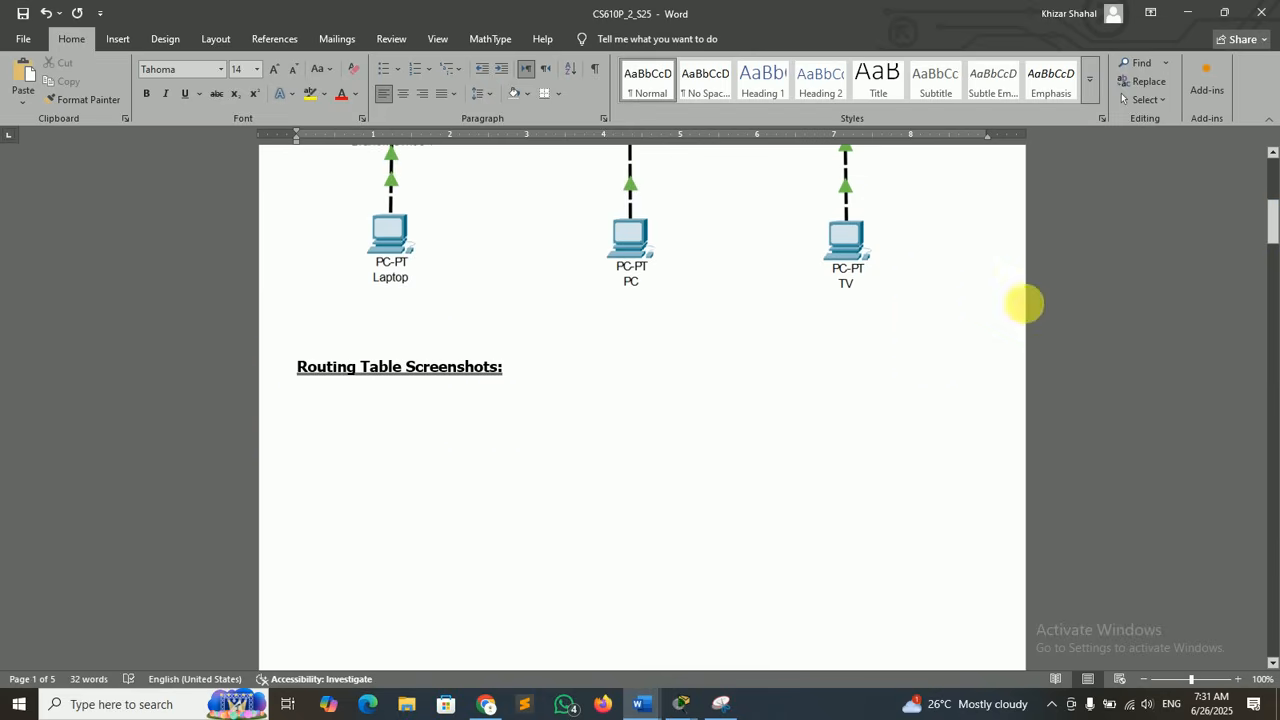
drag(1271, 245, 1272, 525)
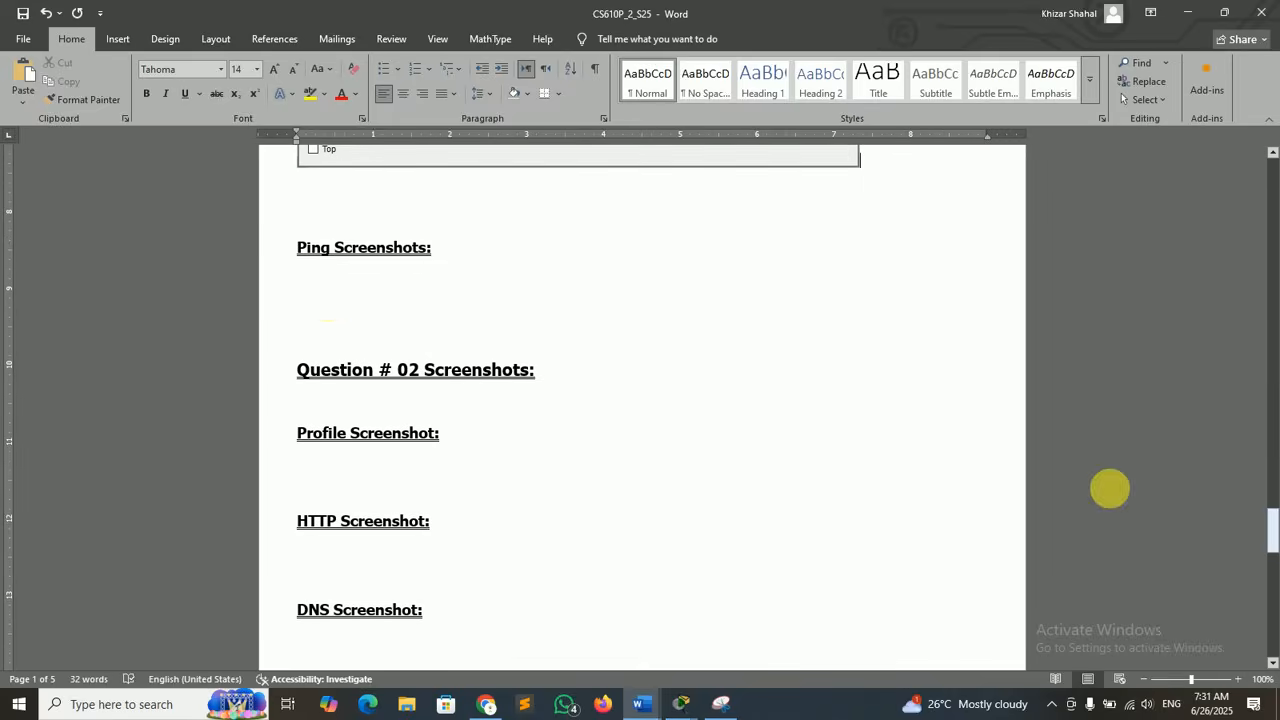
- Return to Cisco Packet Tracer, discard the open snip without saving it, and close the Branch Office 2 router window
click(314, 287)
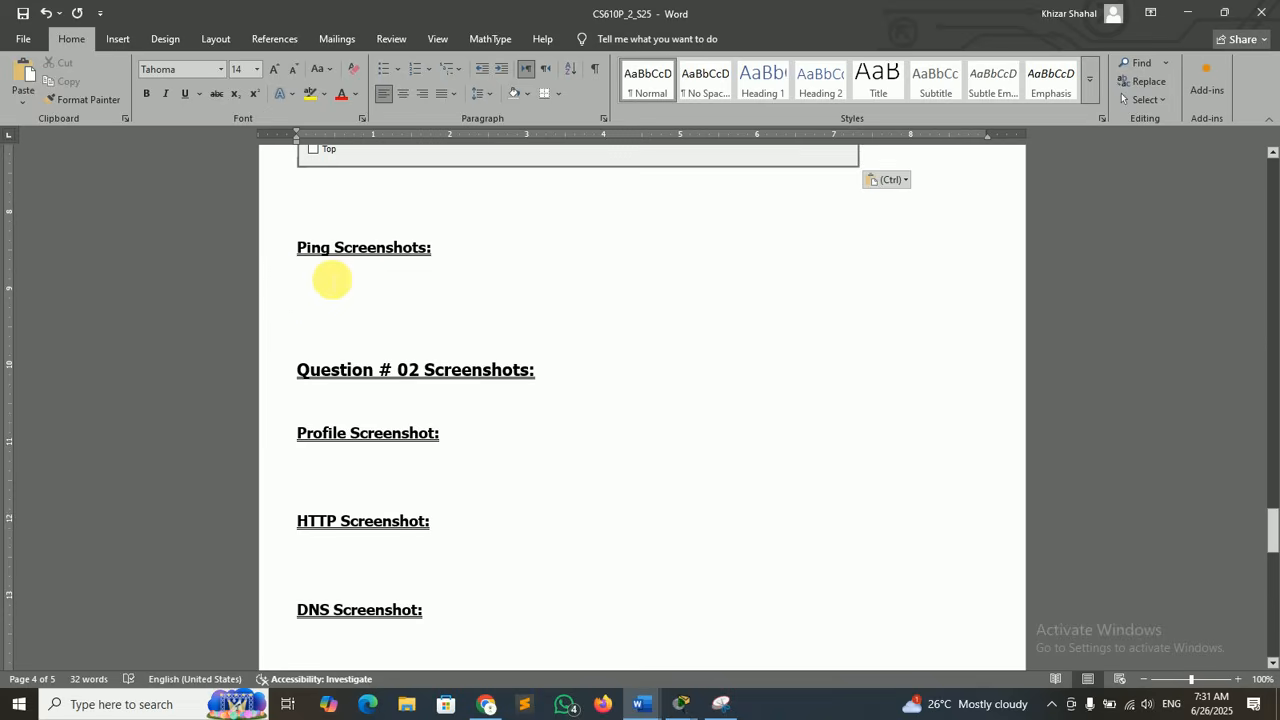
click(1187, 12)
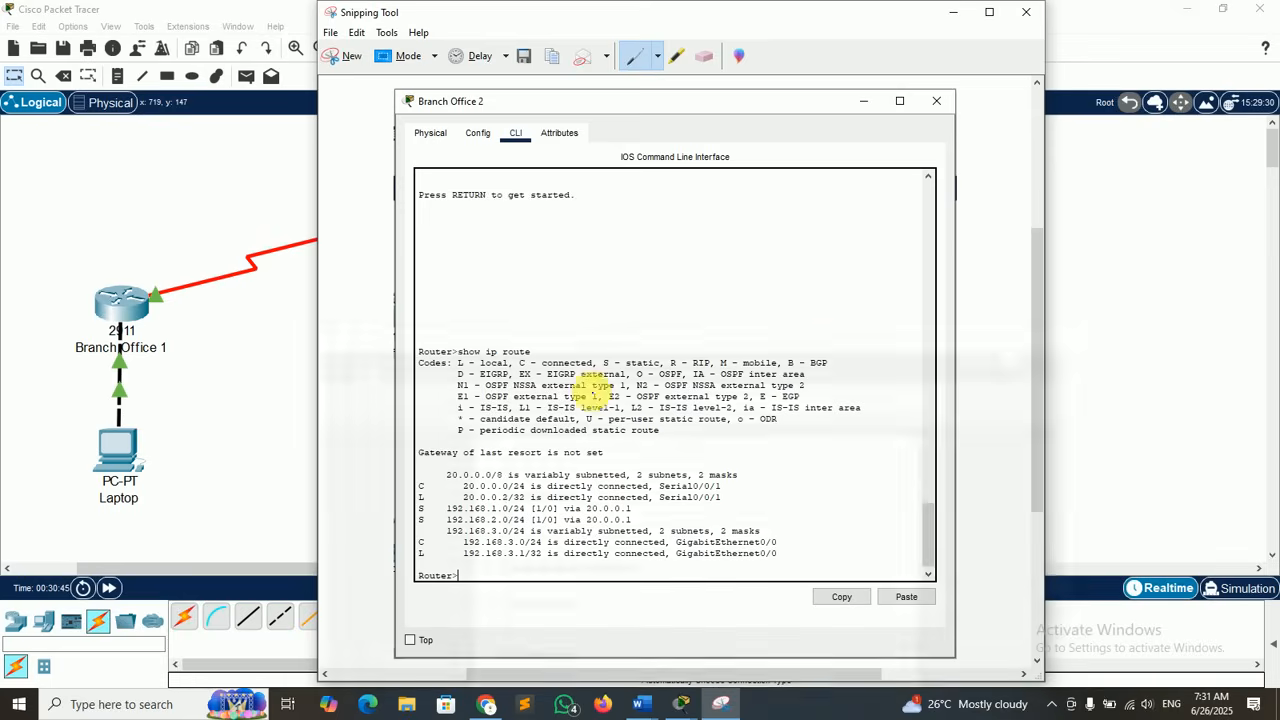
click(1024, 14)
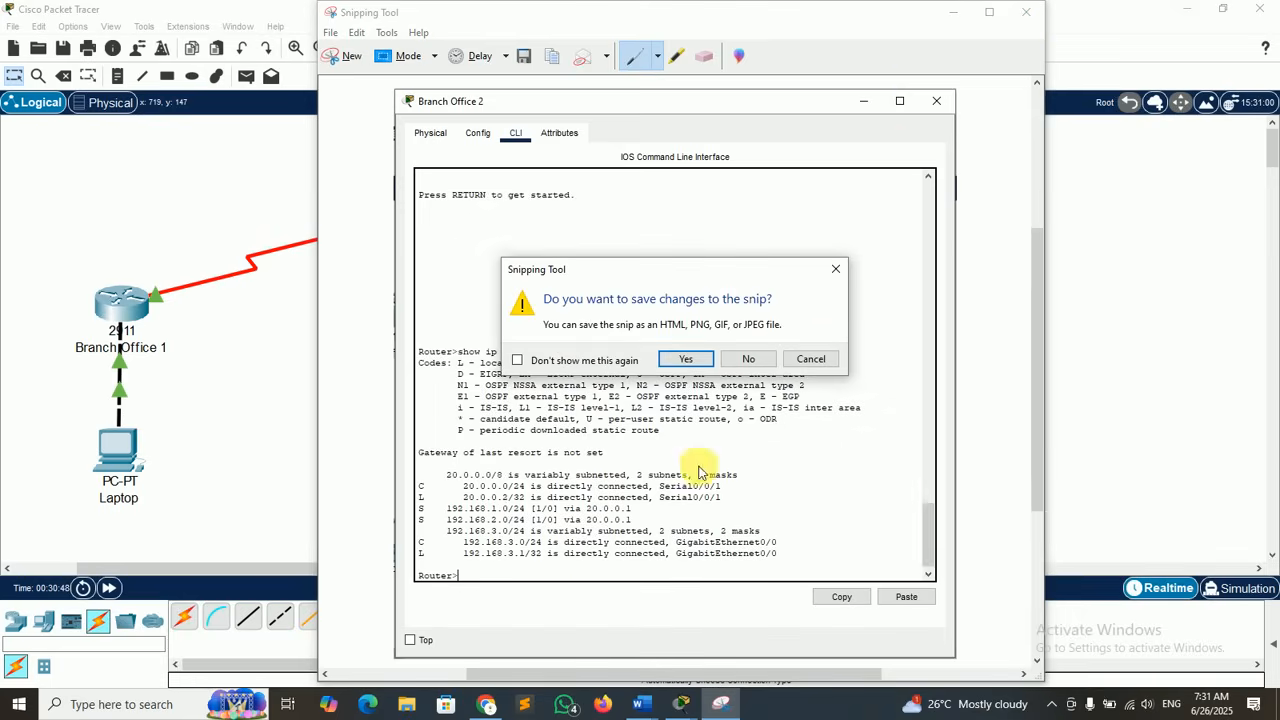
click(747, 360)
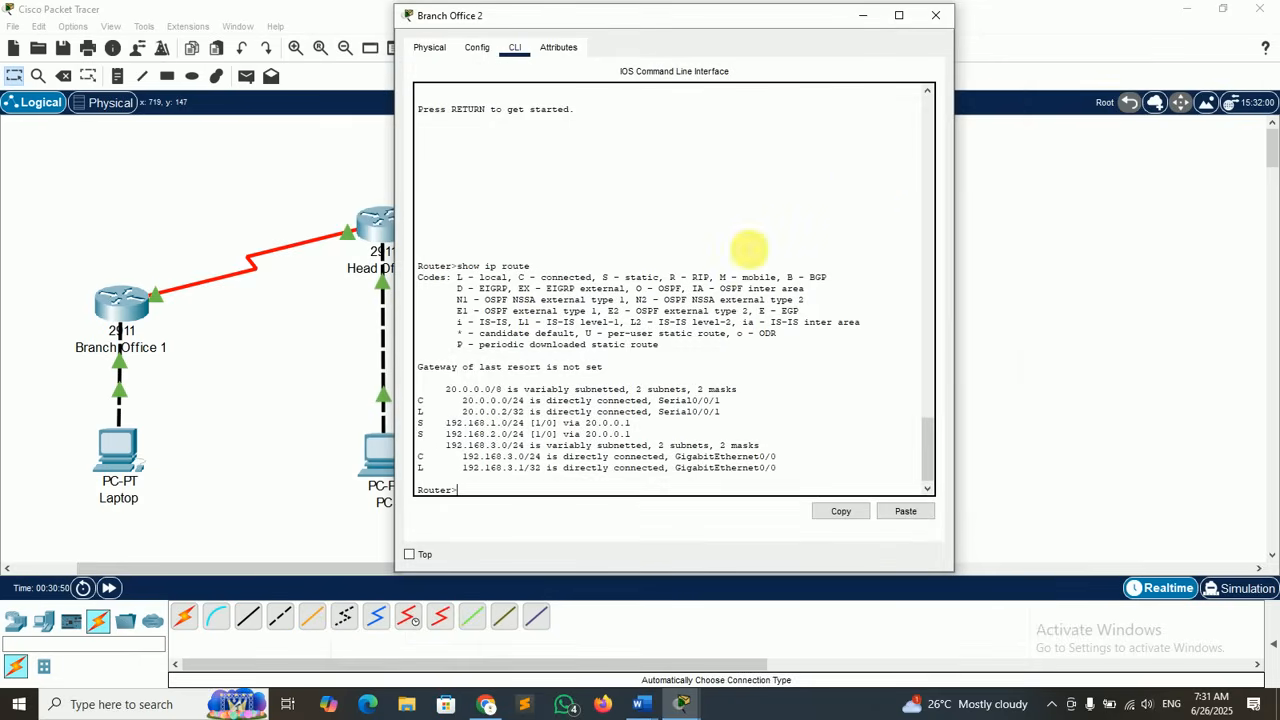
click(936, 18)
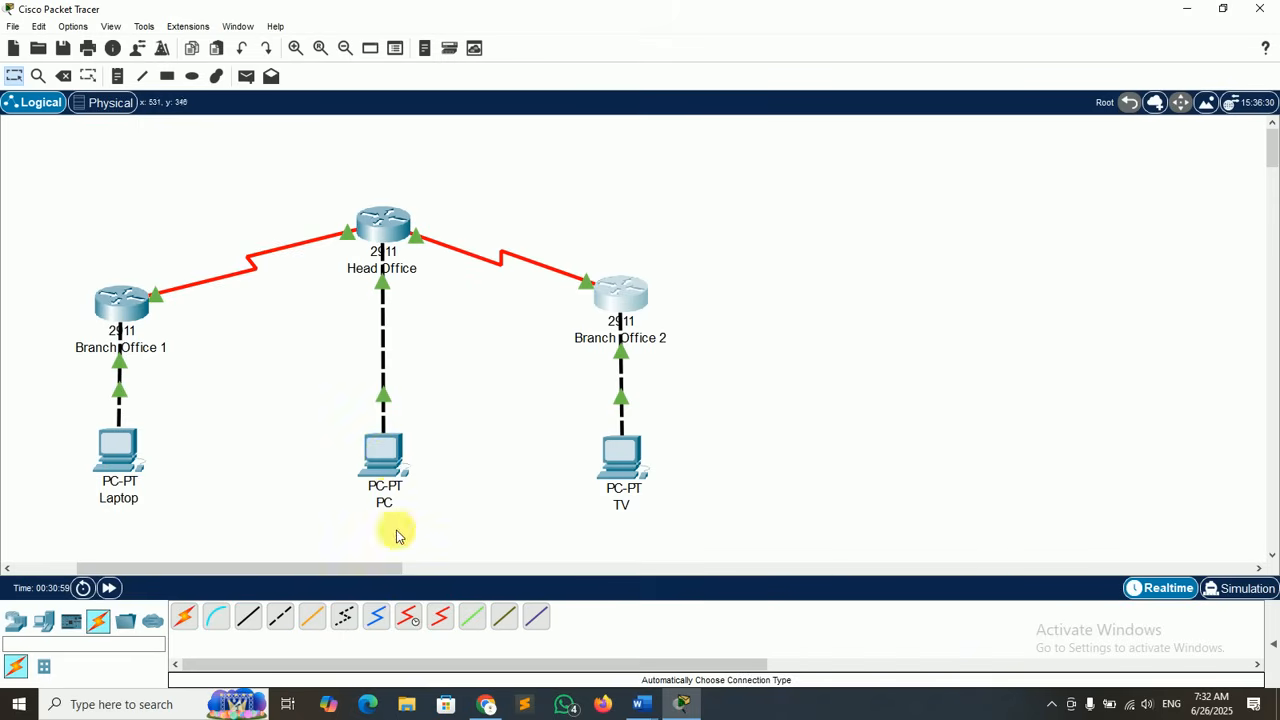
- Open the Command Prompt on the PC connected to the Head Office router
click(388, 465)
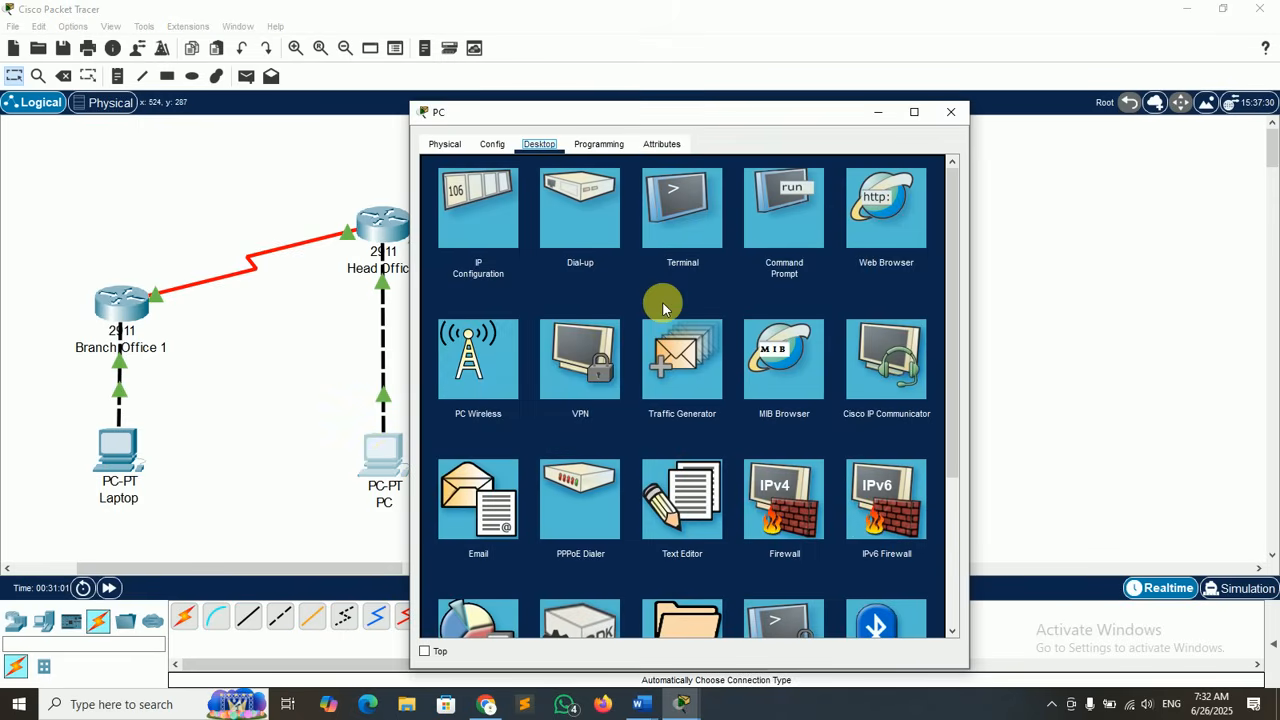
drag(717, 114, 657, 42)
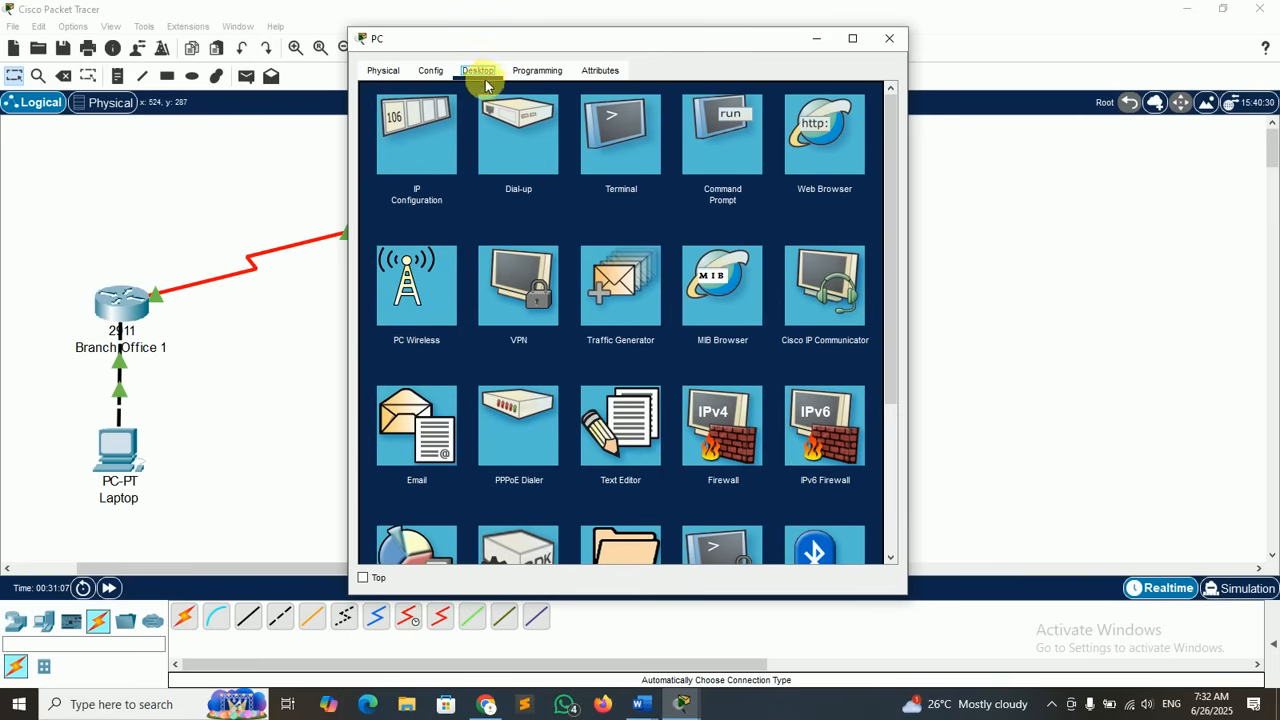
click(720, 132)
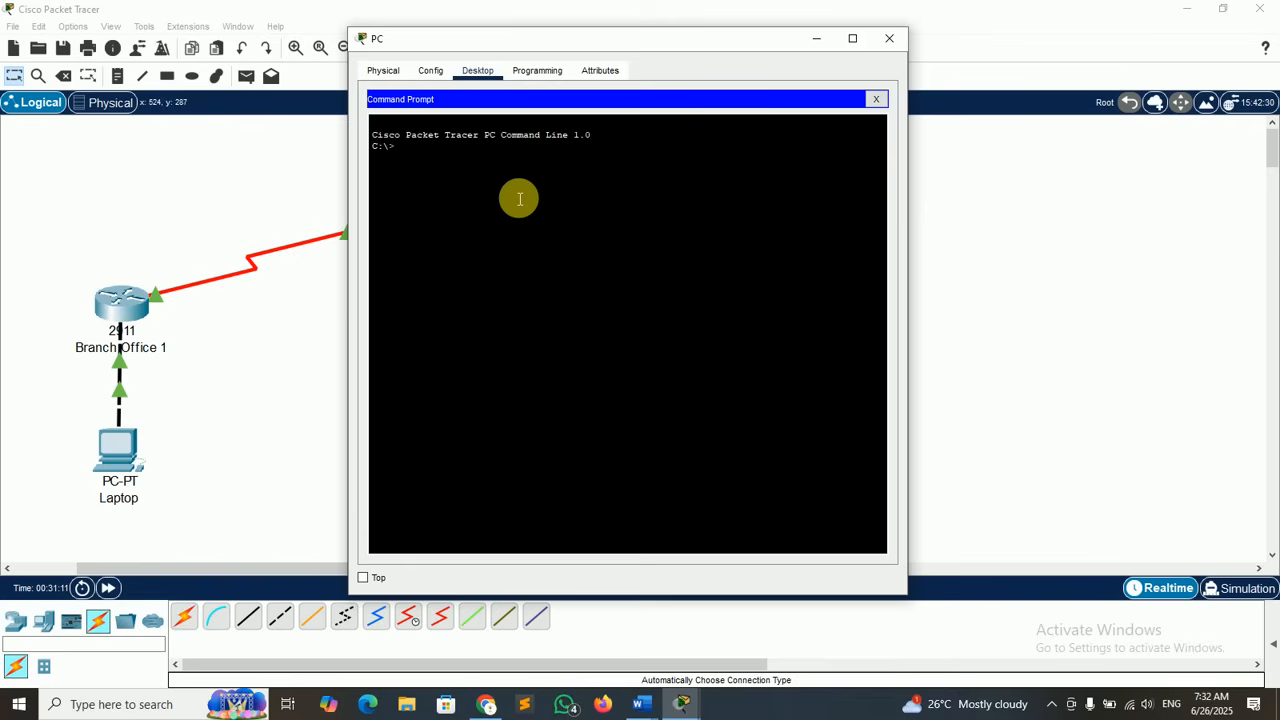
- Look up the ping commands under Step 5: Test Connectivity of the assignment guide in Chrome, and close the browser
click(487, 704)
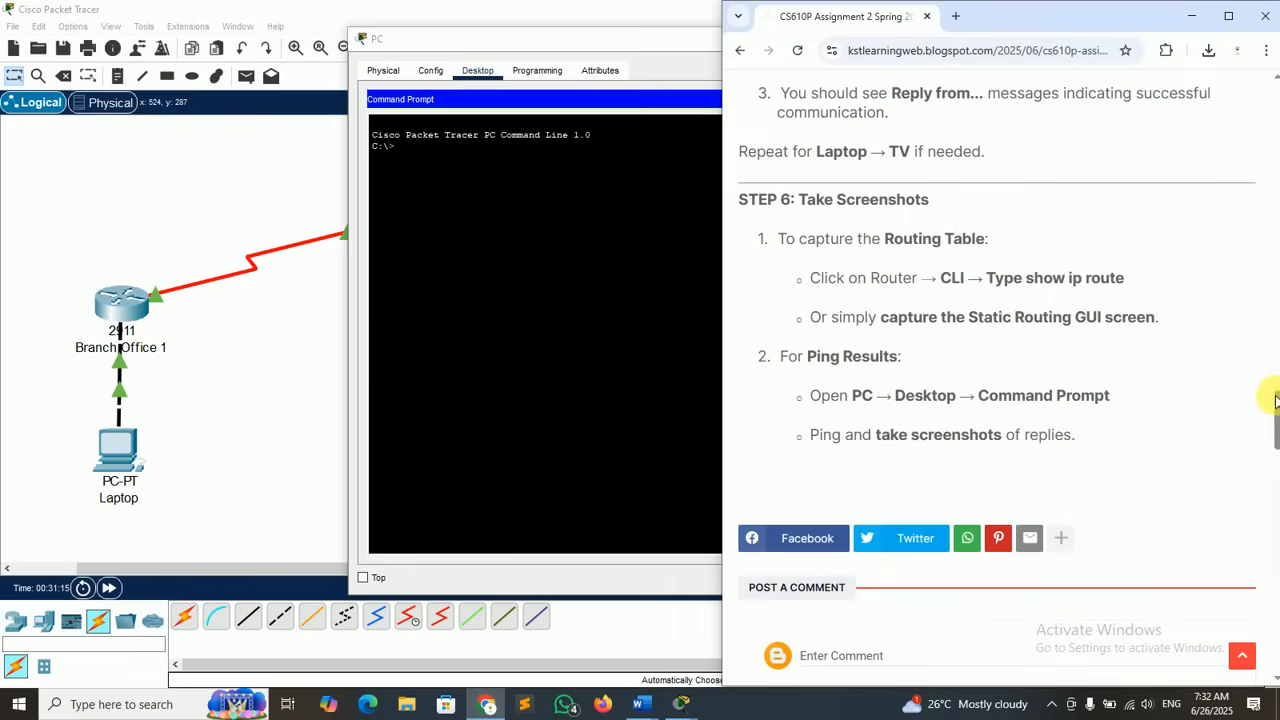
drag(1275, 400, 1272, 365)
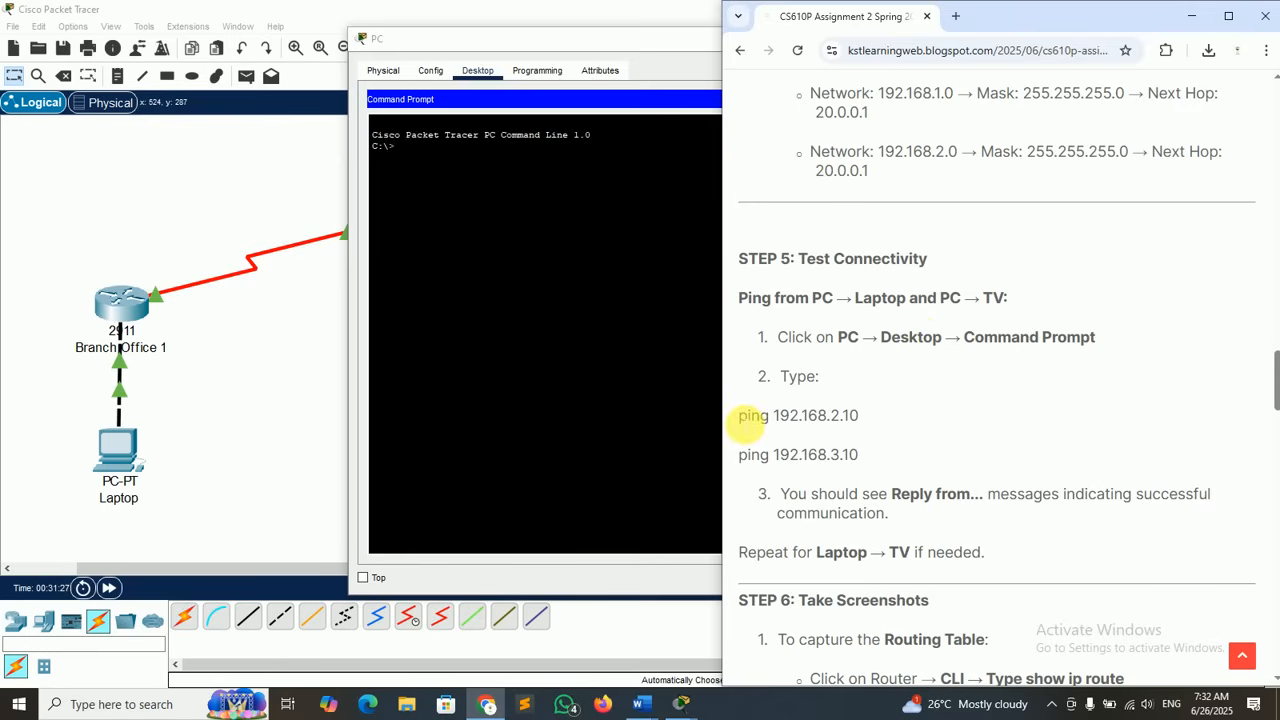
double_click(752, 418)
drag(787, 418, 816, 418)
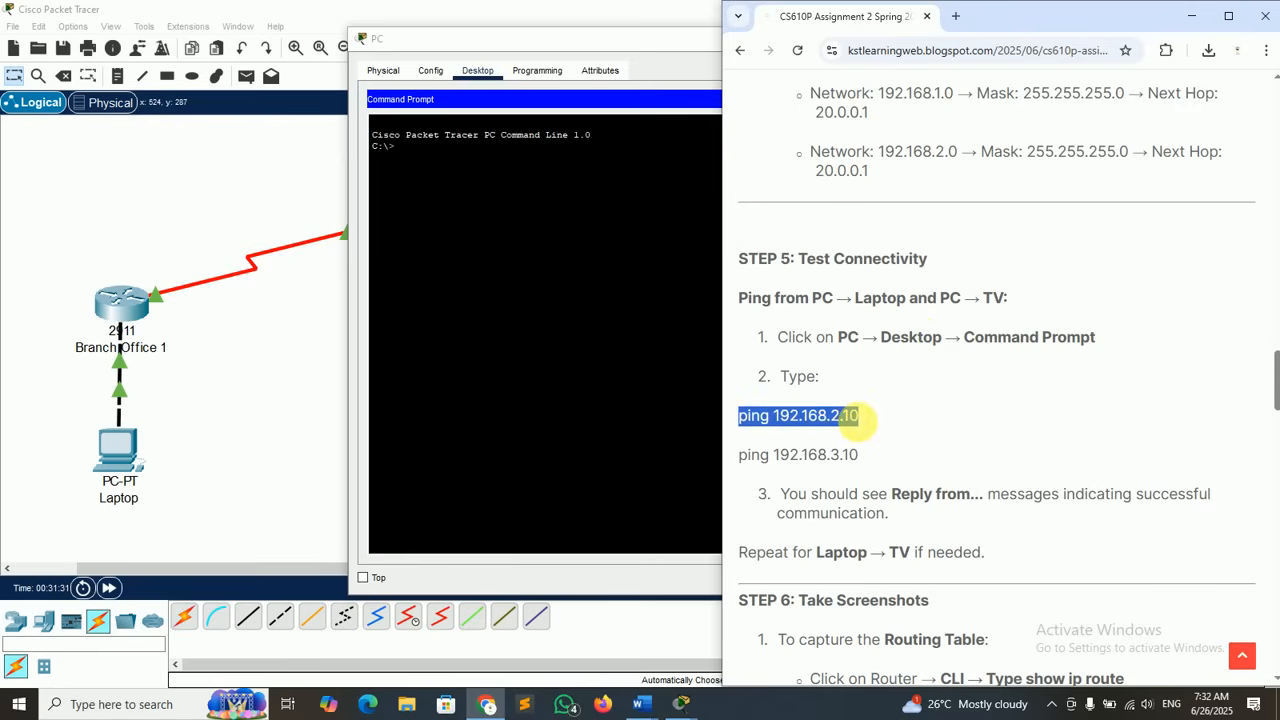
click(858, 420)
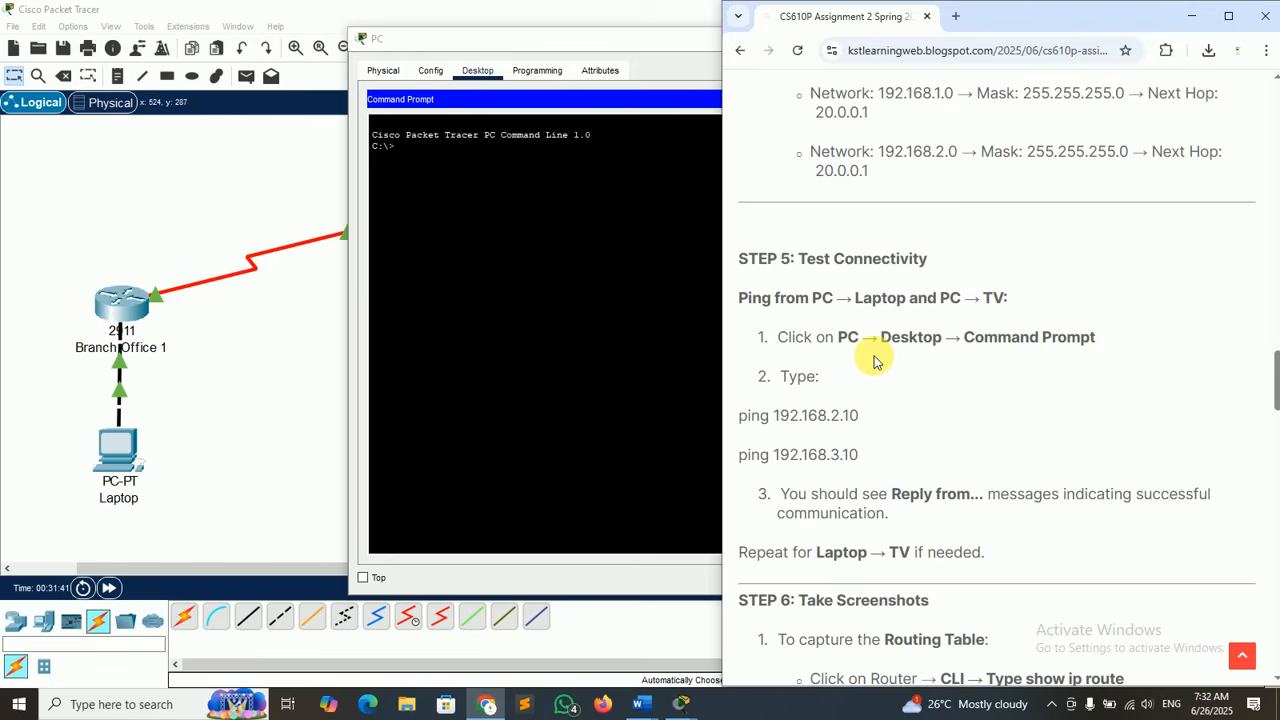
click(1255, 20)
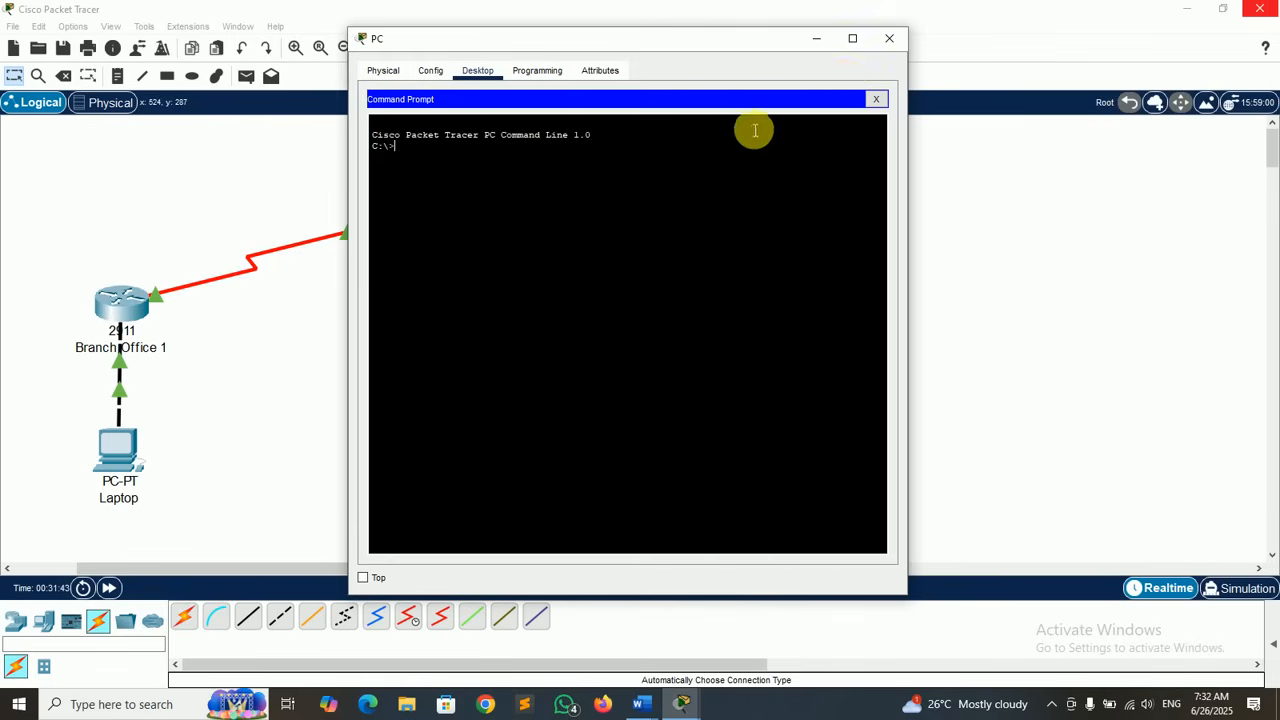
- Reopen the Head Office PC's Command Prompt and ping 192.168.2.10 and 192.168.3.10
click(890, 41)
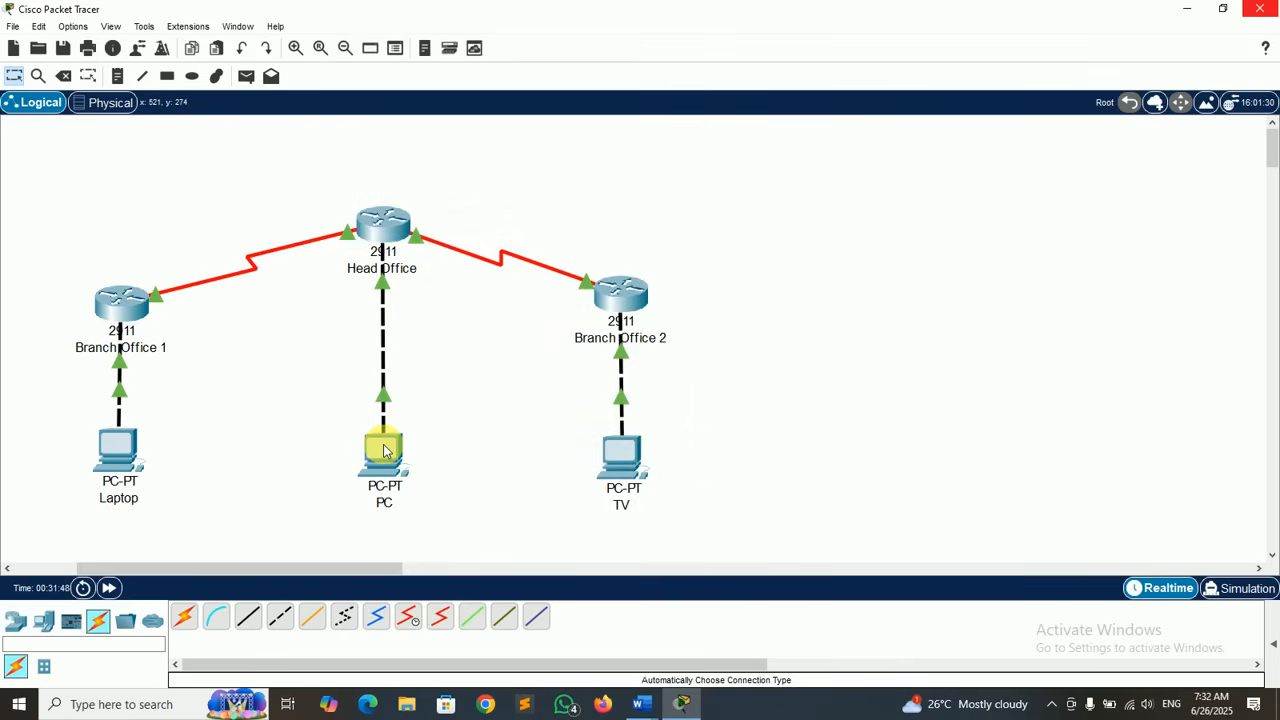
click(385, 451)
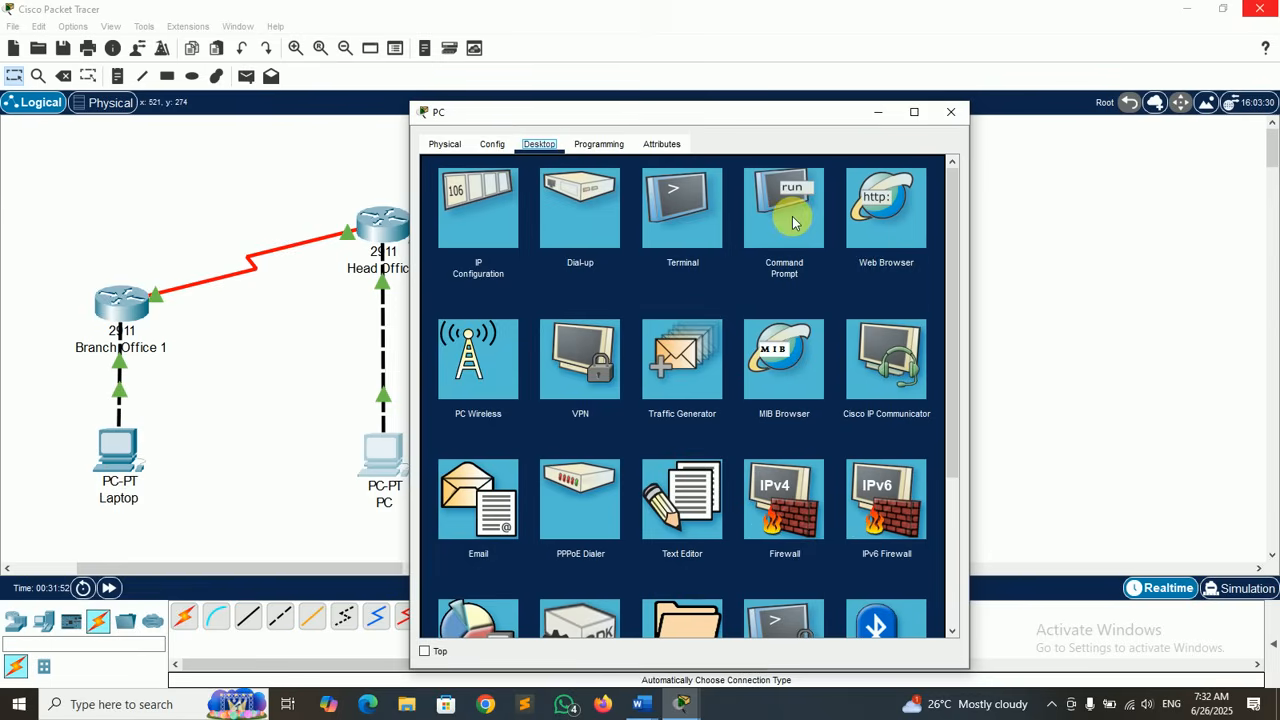
click(793, 222)
drag(714, 112, 630, 30)
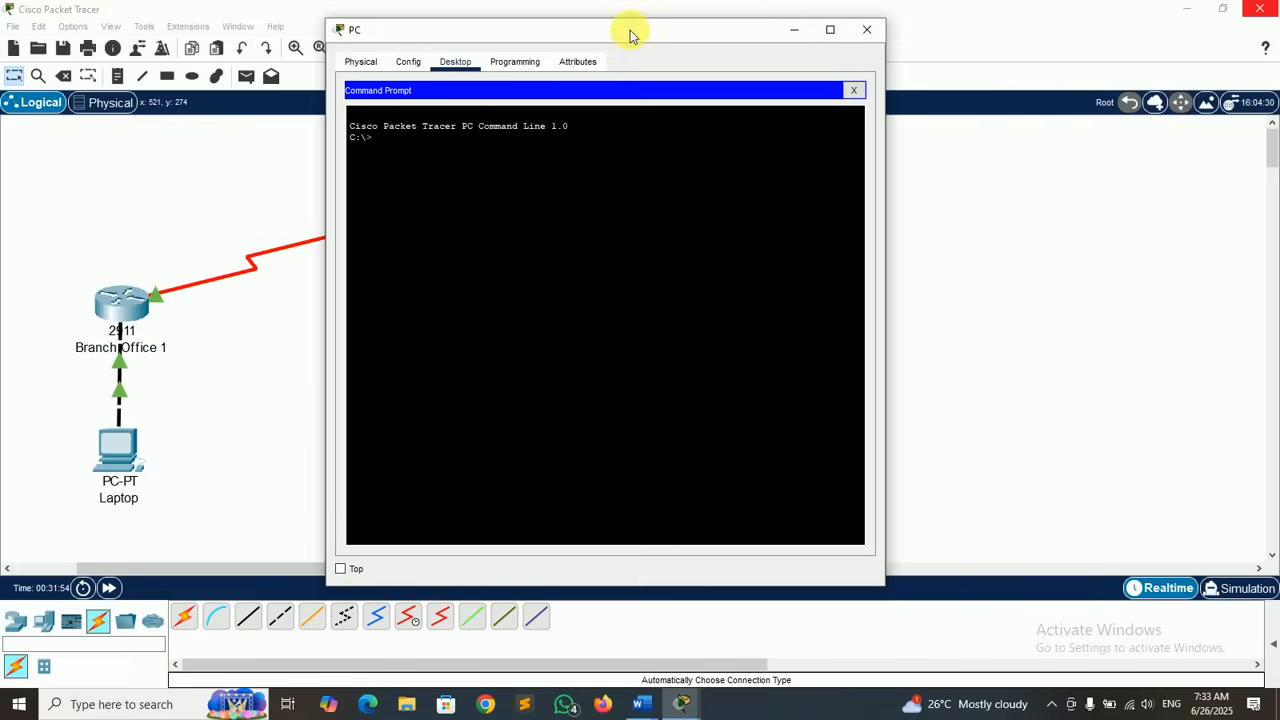
text(pi)
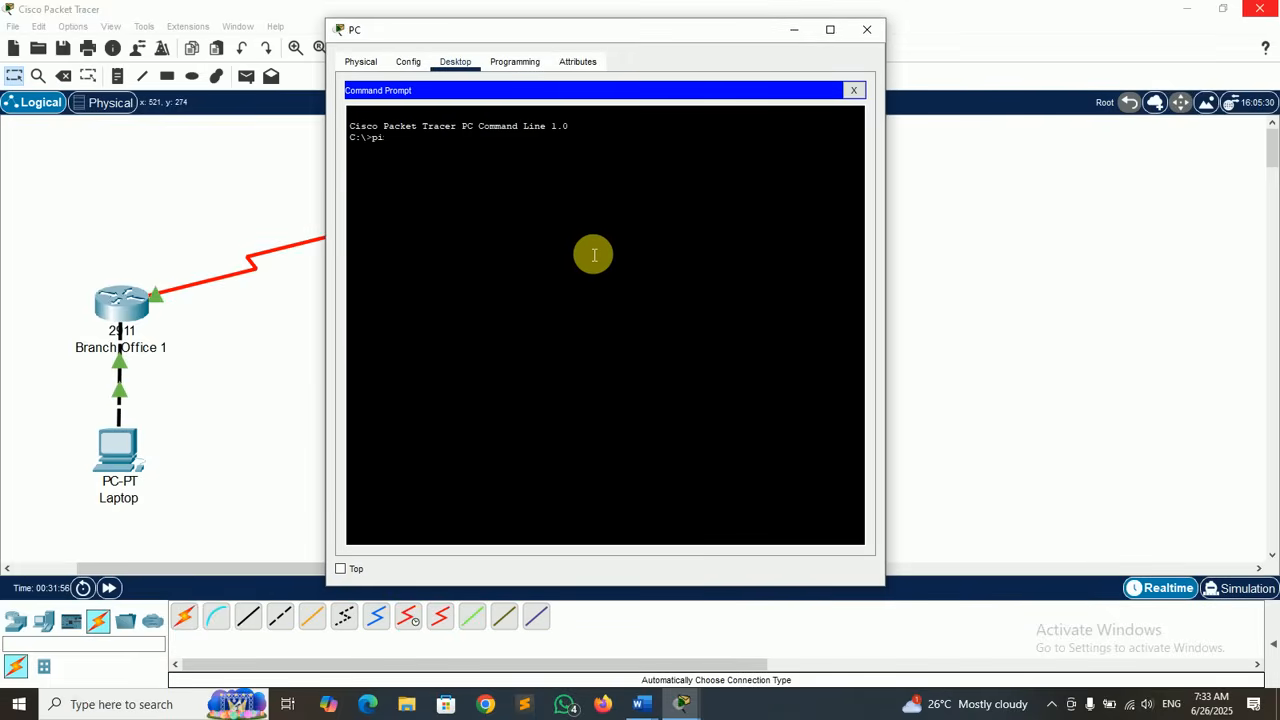
text(ng 192.168.2.10)
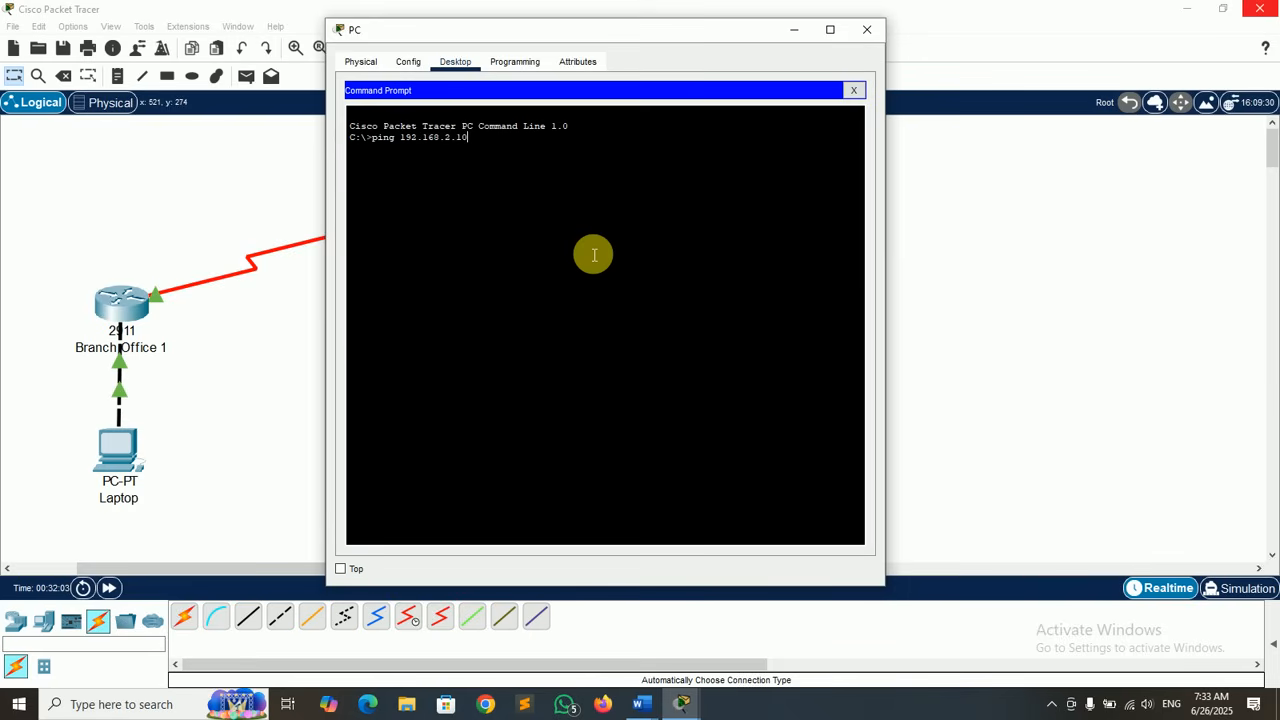
key(Return)
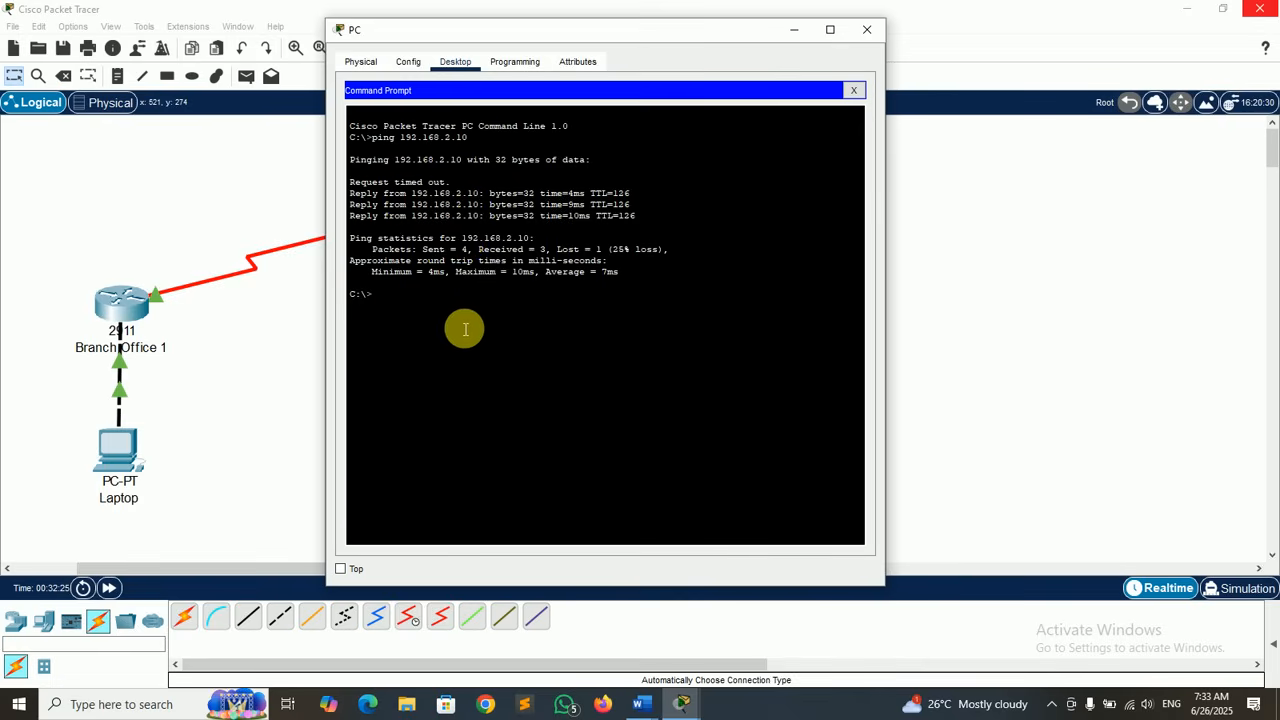
text(ping 192.168.3.10)
key(Return)
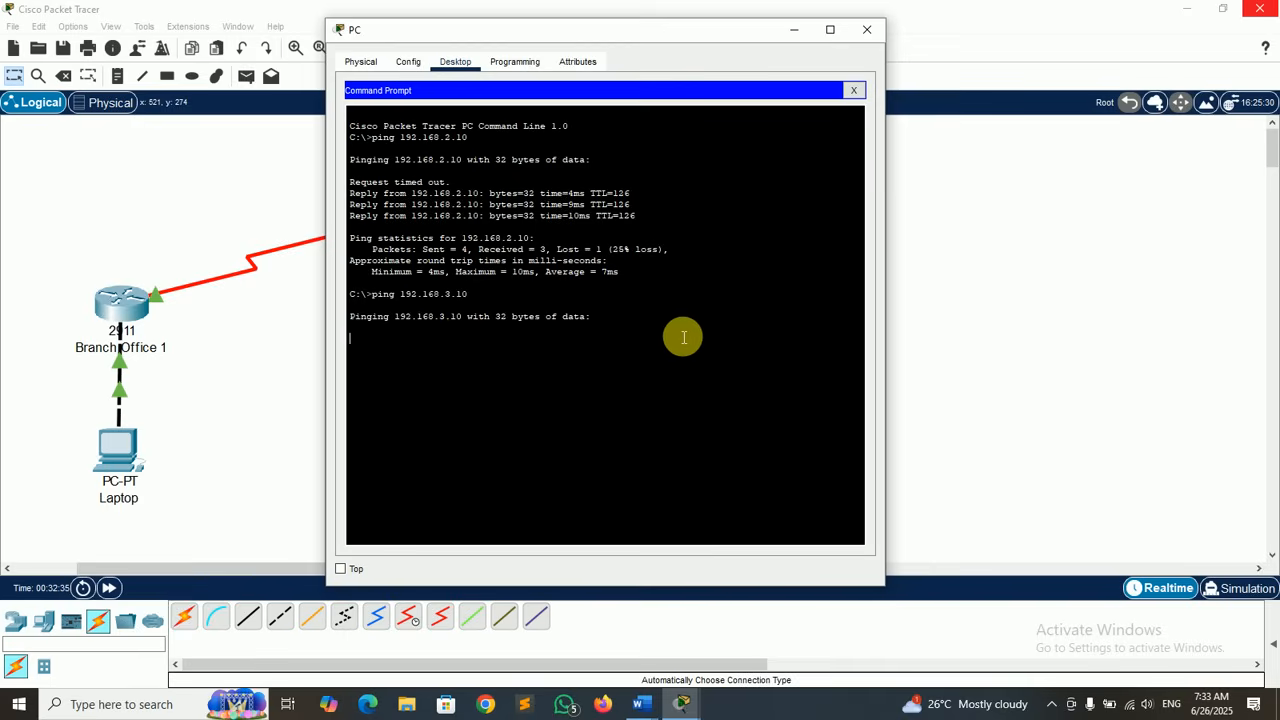
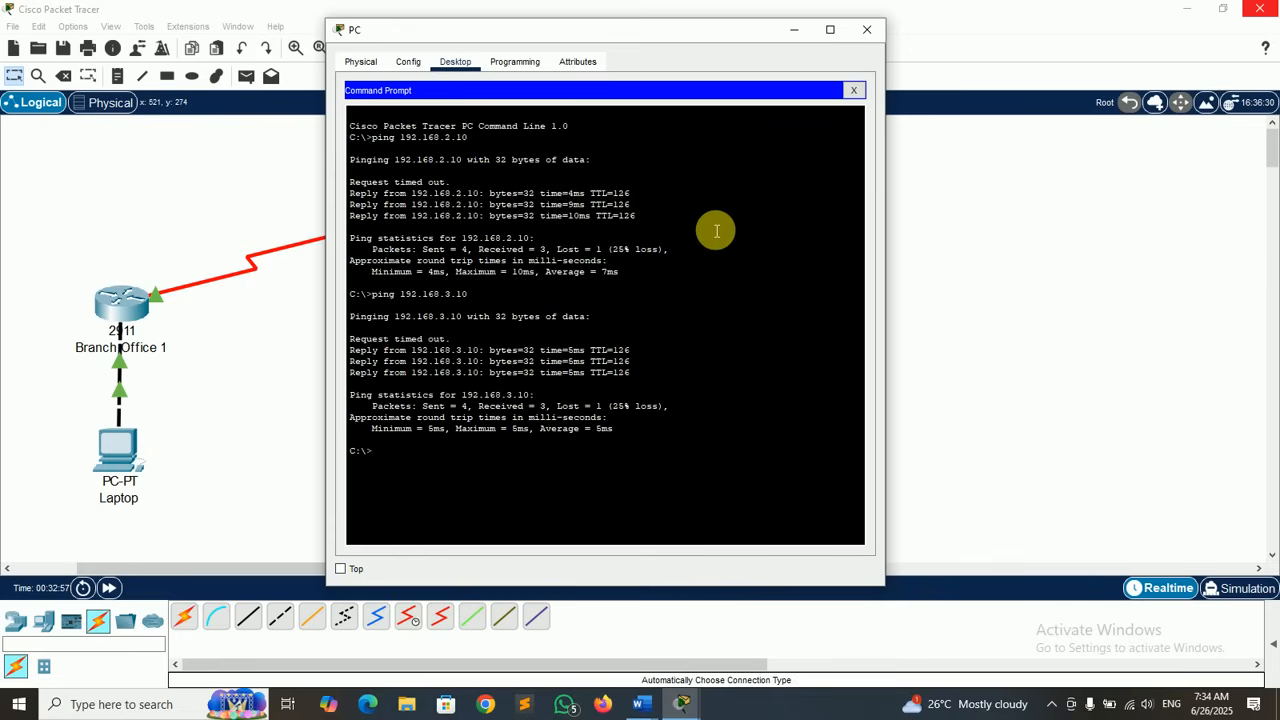
- Capture the PC window showing both ping results with the Snipping Tool
key(super+shift+s)
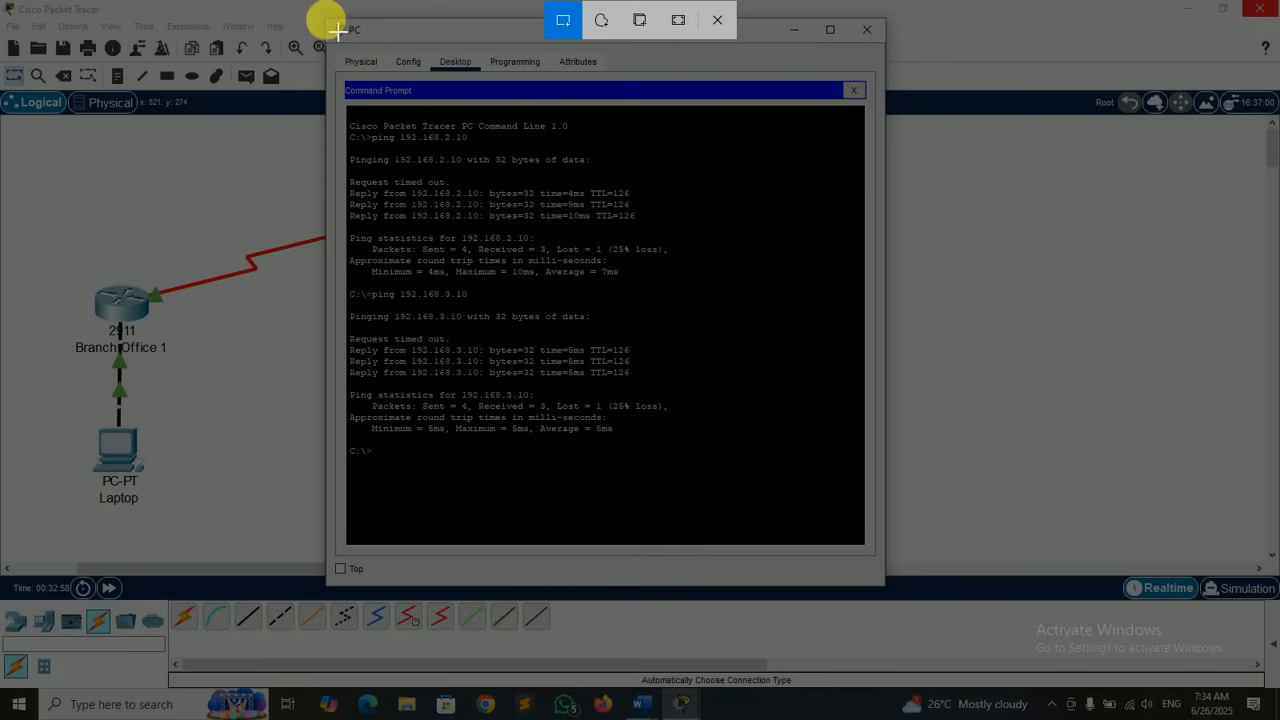
drag(337, 30, 890, 588)
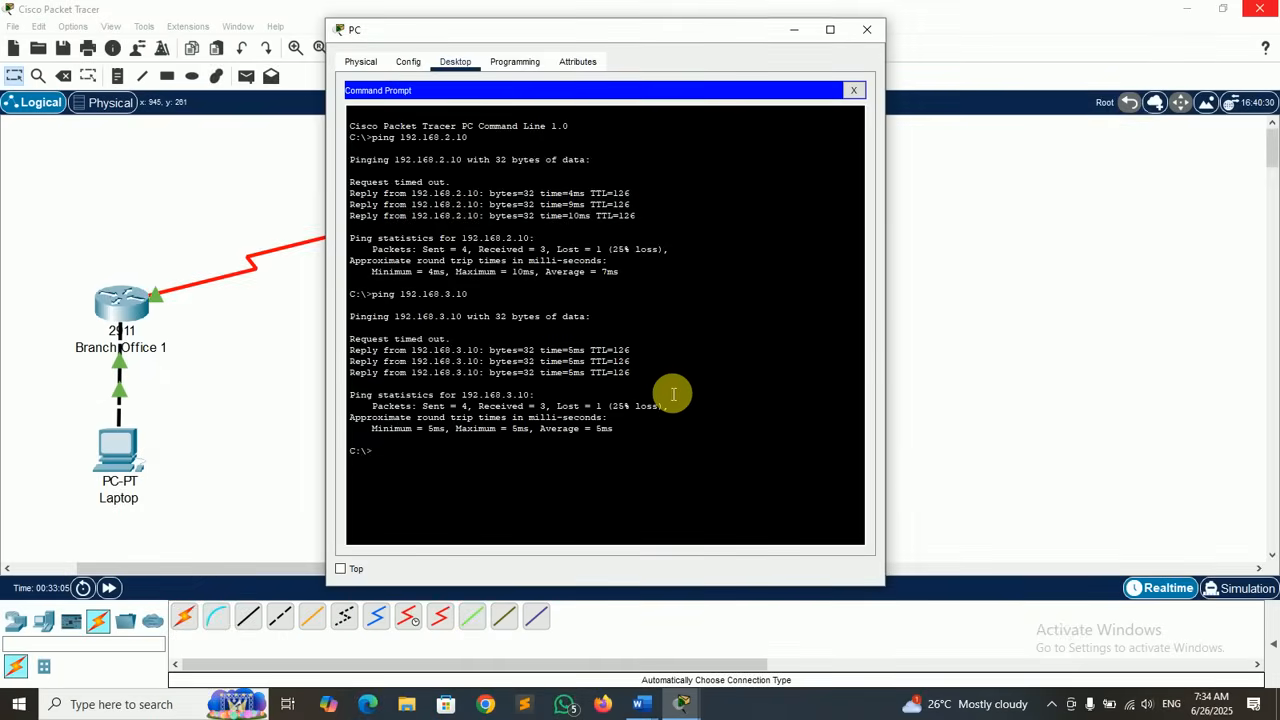
click(168, 704)
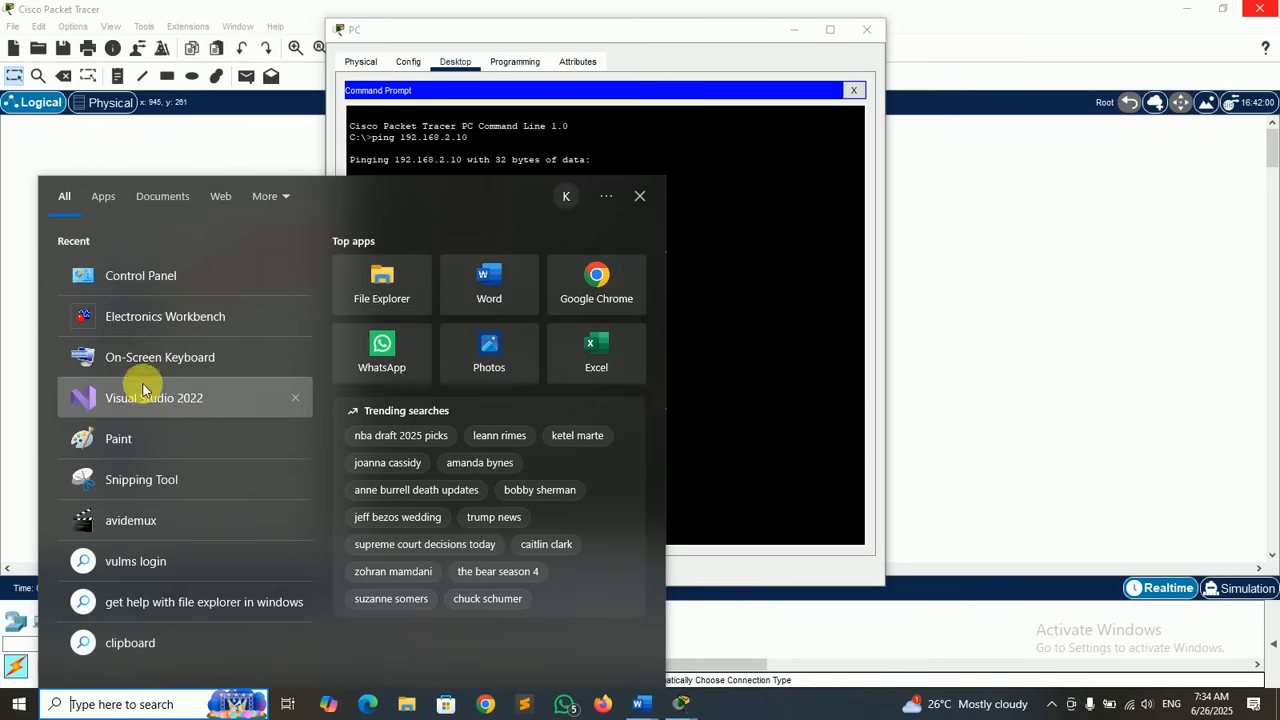
click(148, 486)
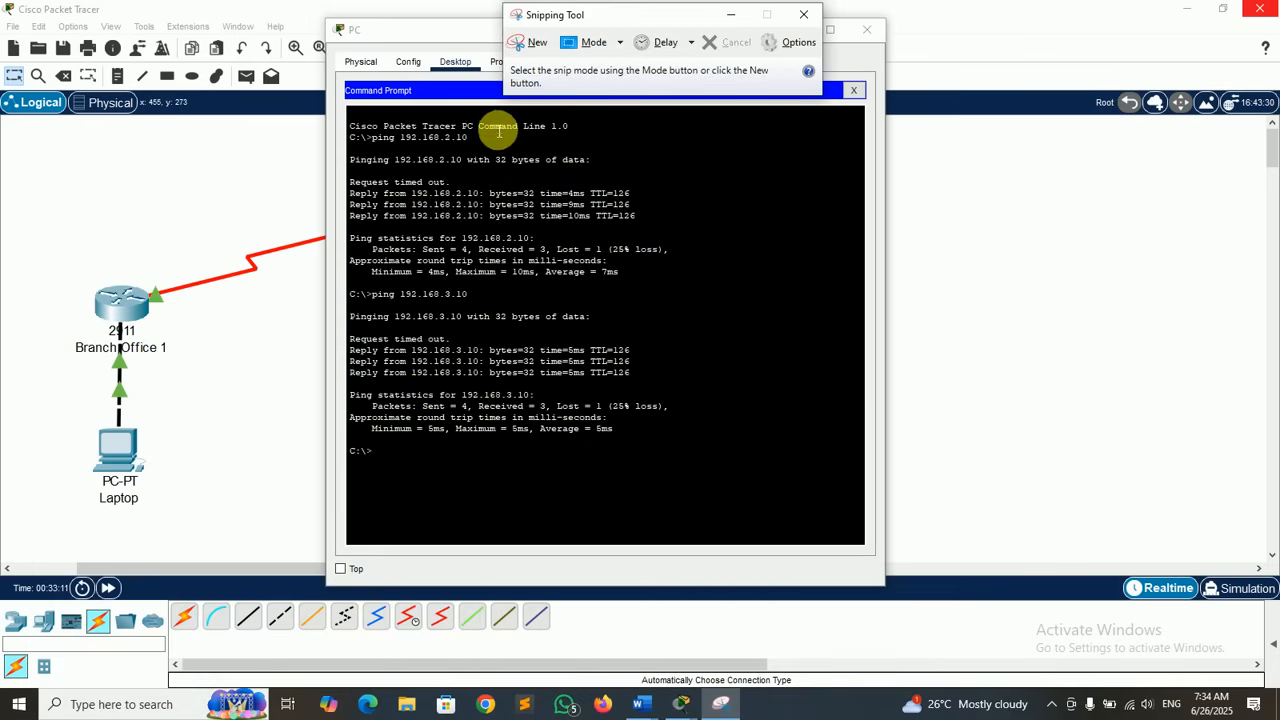
click(530, 42)
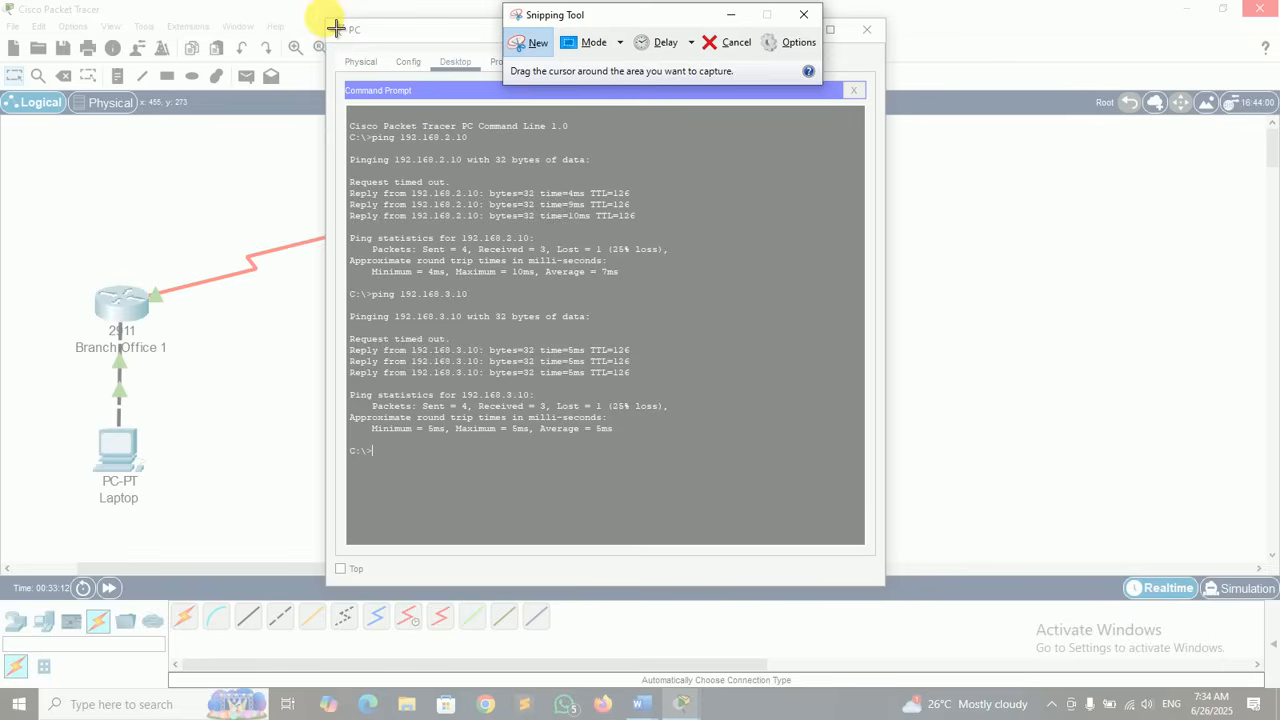
drag(326, 20, 891, 591)
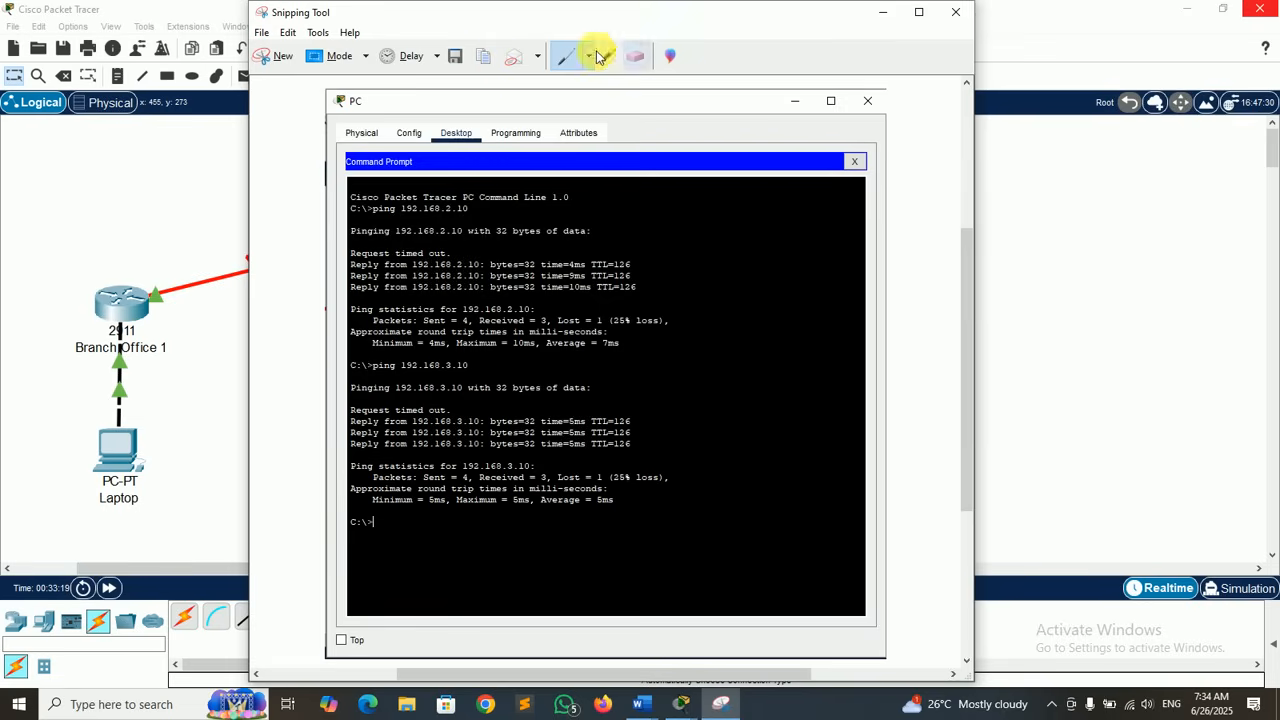
click(886, 15)
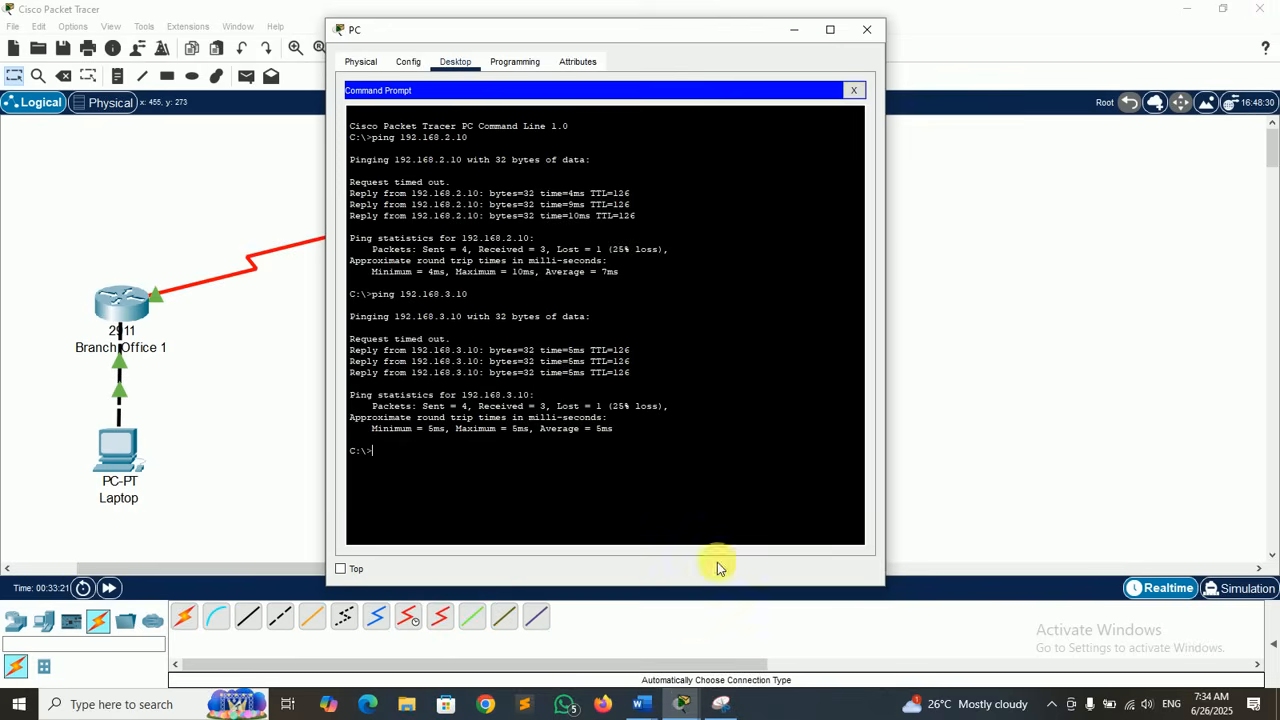
- Paste the ping capture under the Ping Screenshots heading in the CS610P_2_S25 Word document, add a line below it, and save
mouse_move(640, 704)
click(715, 658)
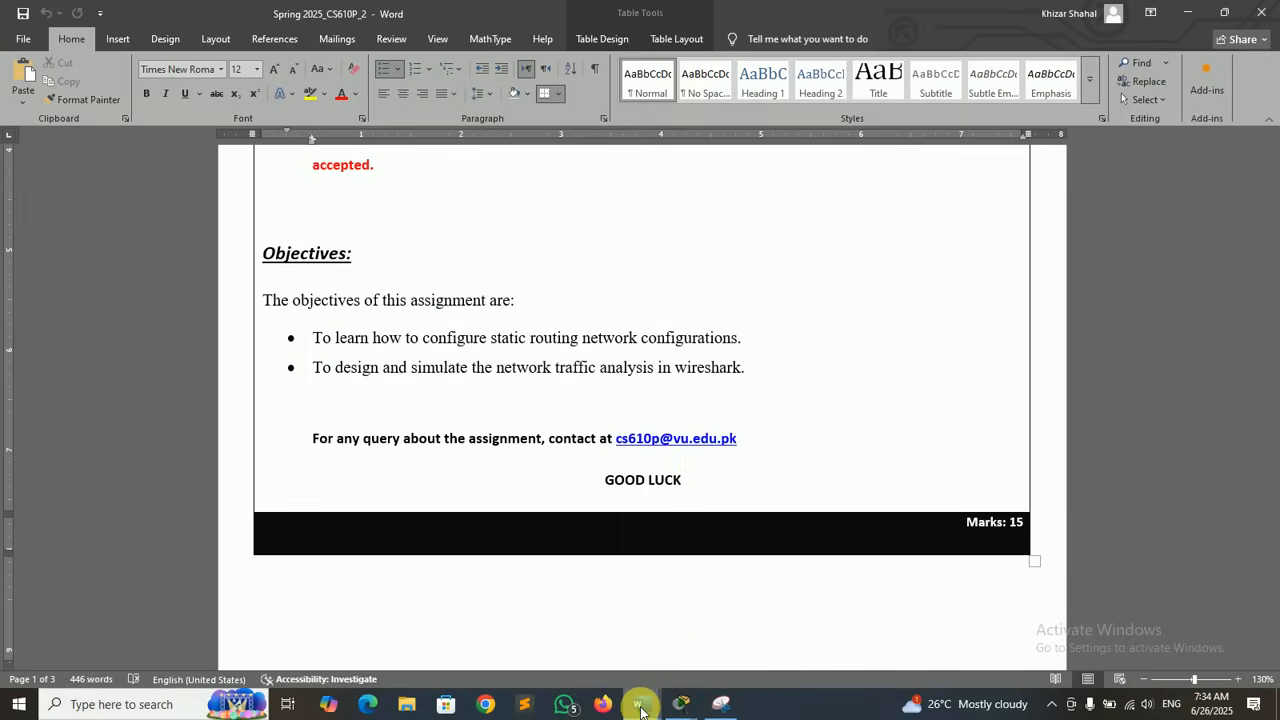
mouse_move(640, 704)
click(594, 600)
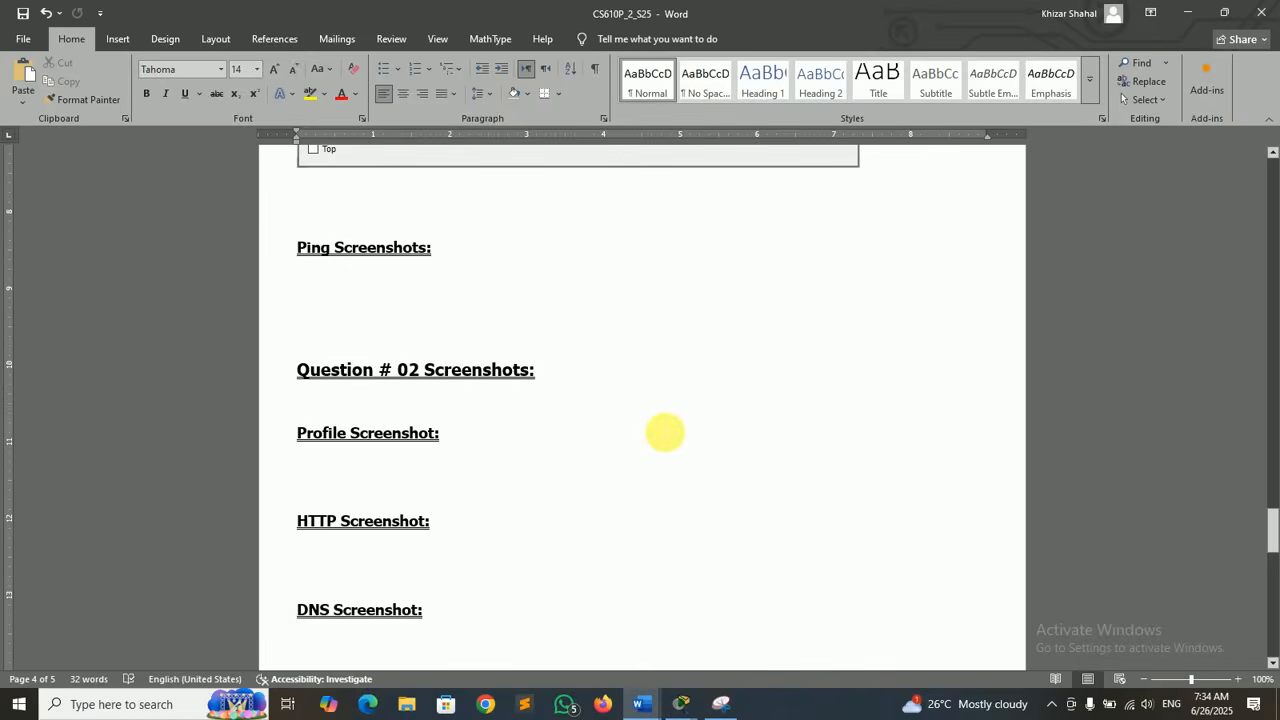
key(ctrl+v)
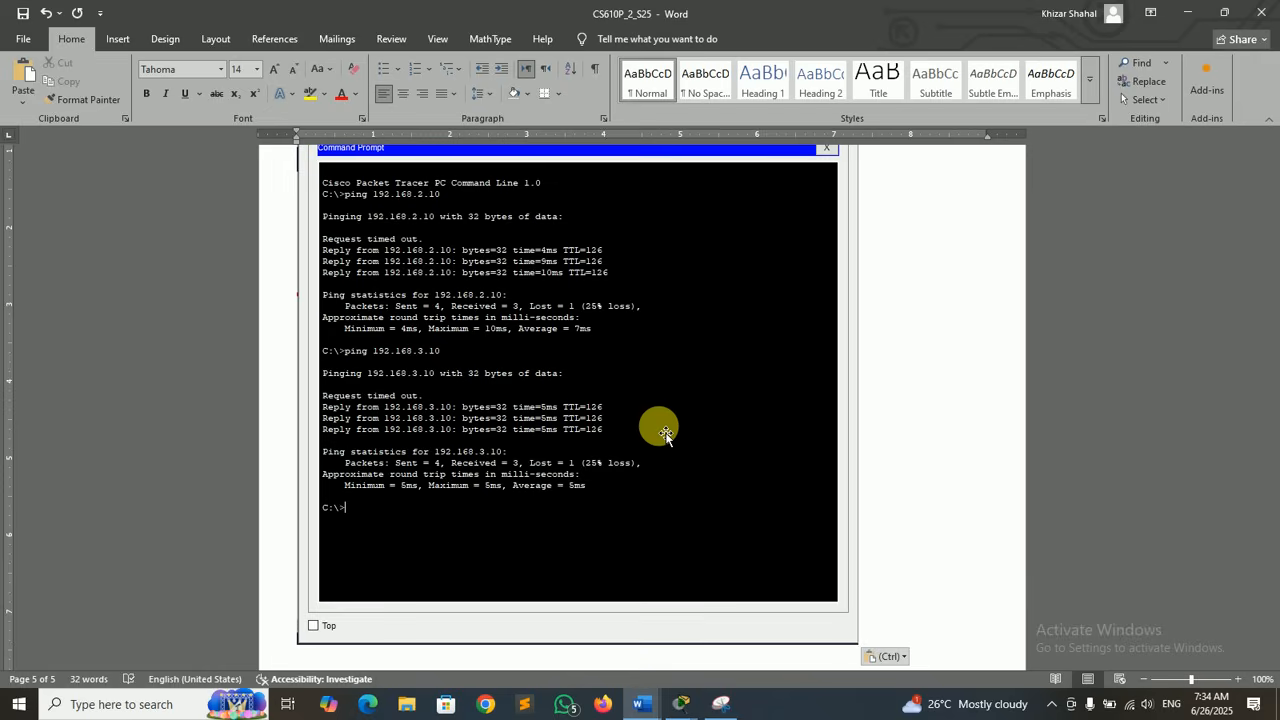
key(Return)
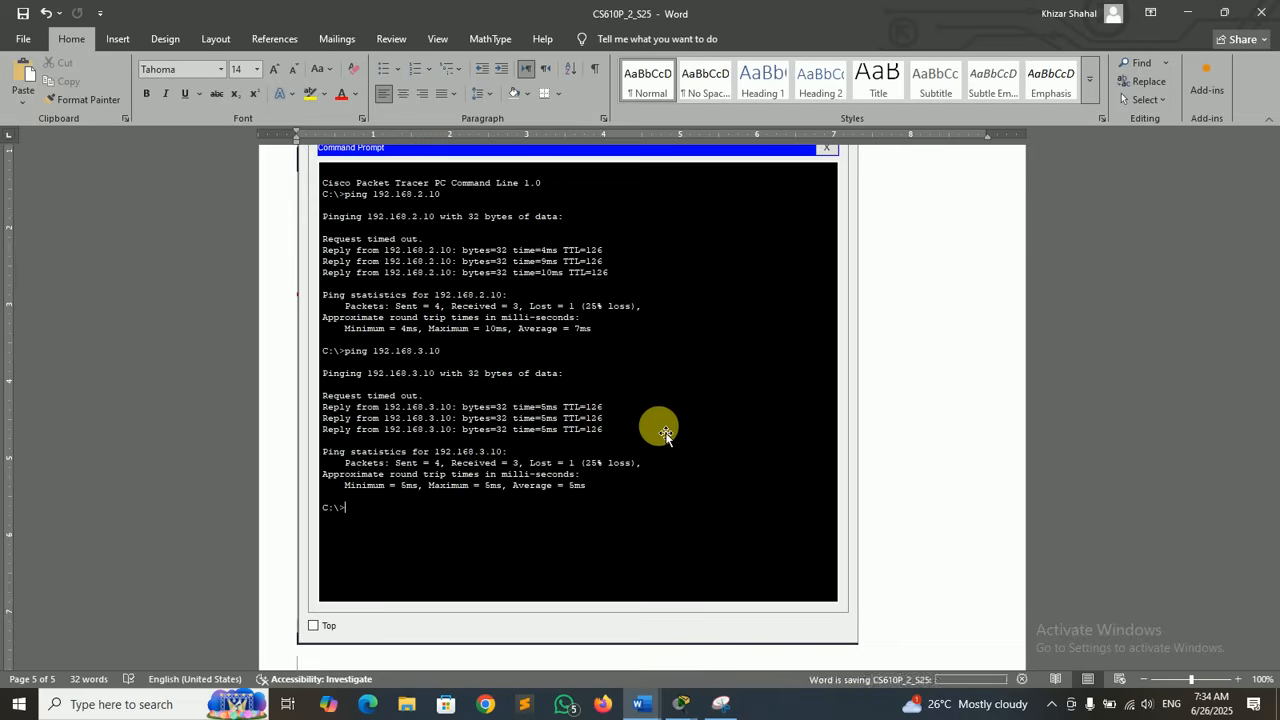
- Minimize the Word solution document and switch back to the network topology in Cisco Packet Tracer
click(1188, 12)
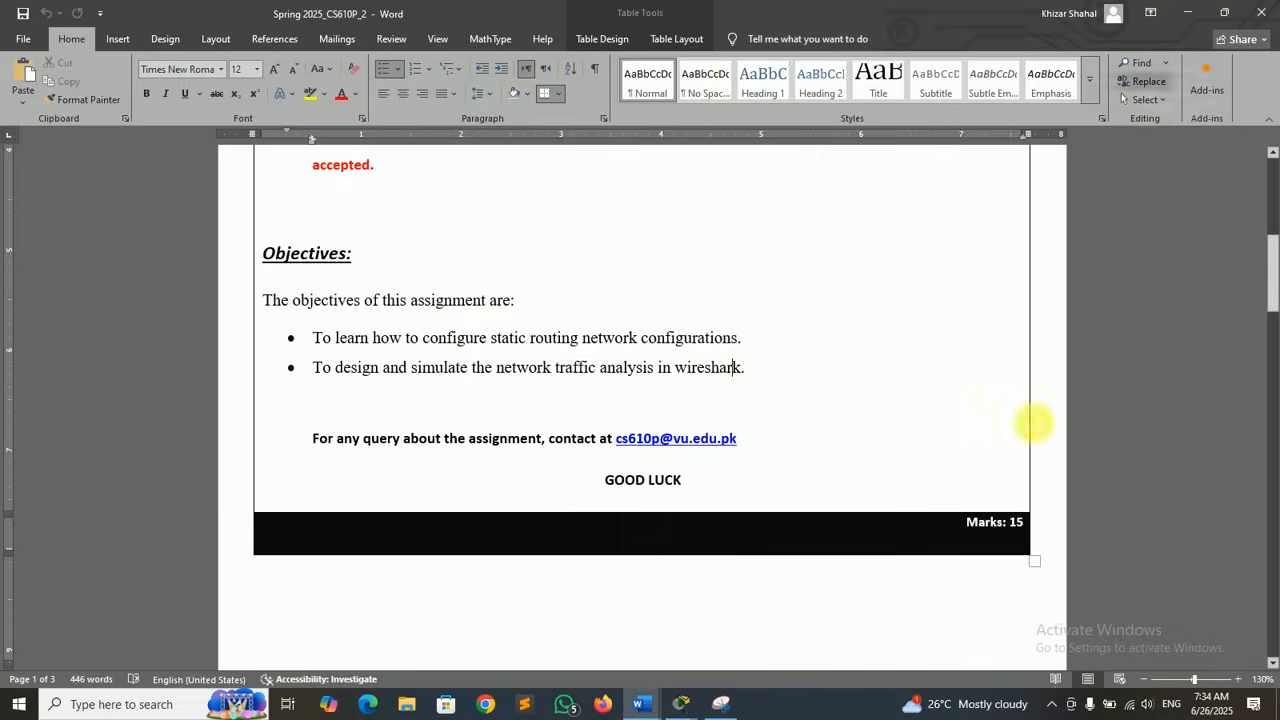
click(1052, 704)
click(1051, 702)
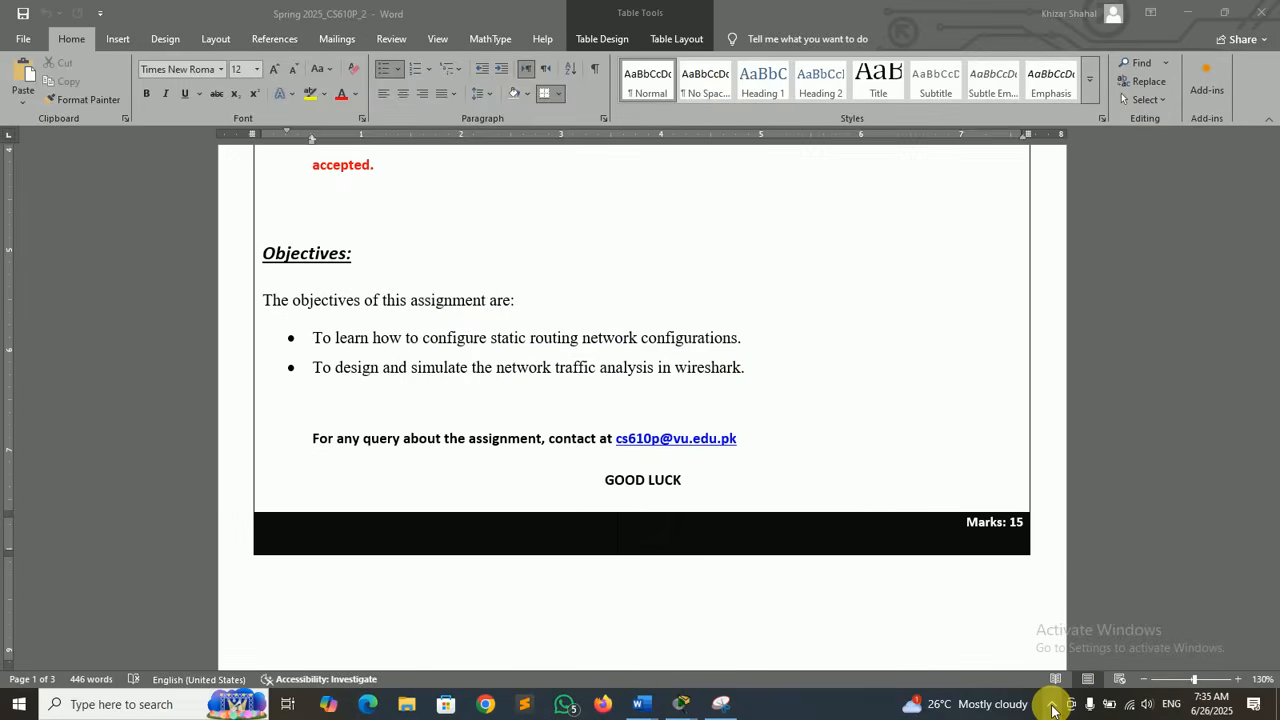
click(679, 704)
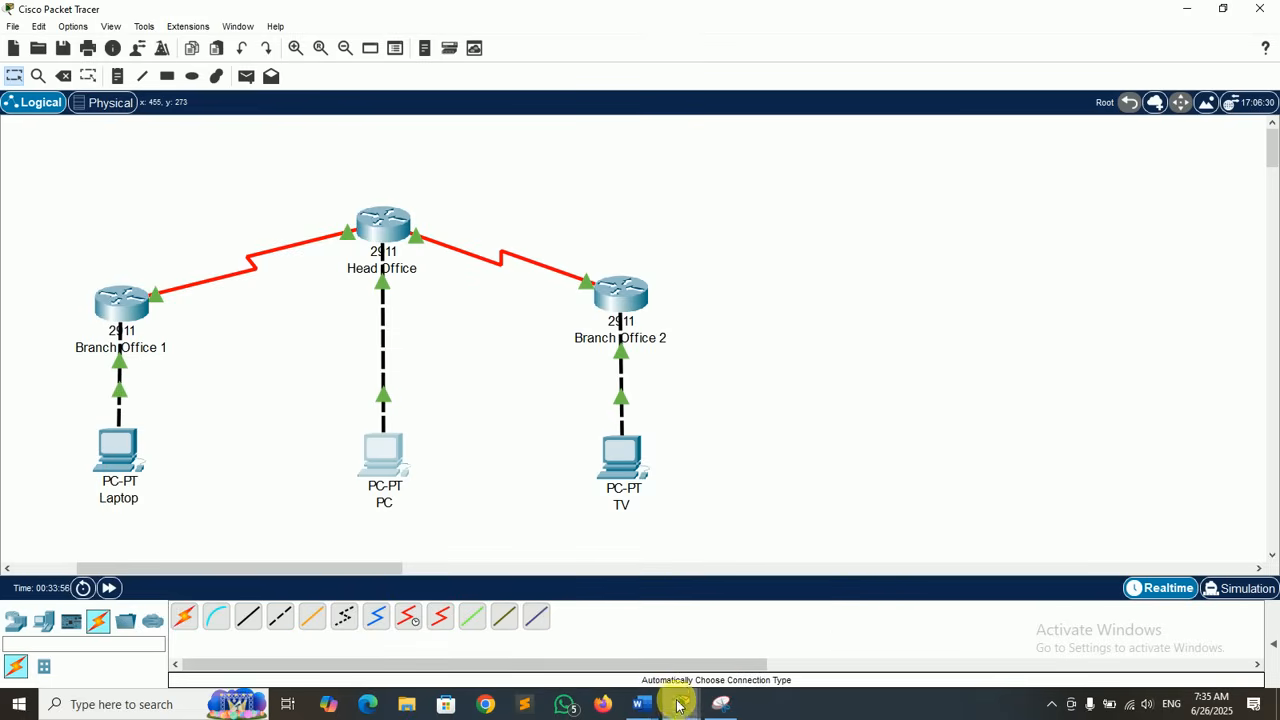
- Bring up the Head Office PC's window and close it
mouse_move(679, 704)
click(748, 651)
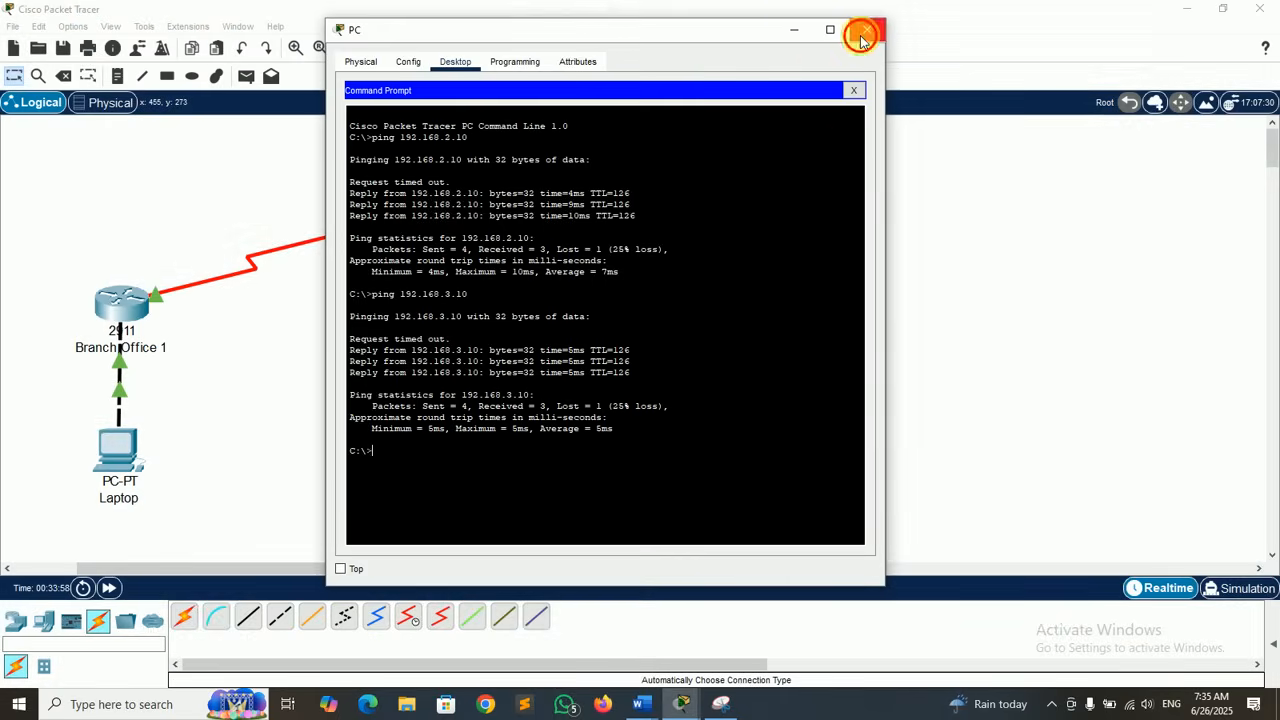
click(860, 36)
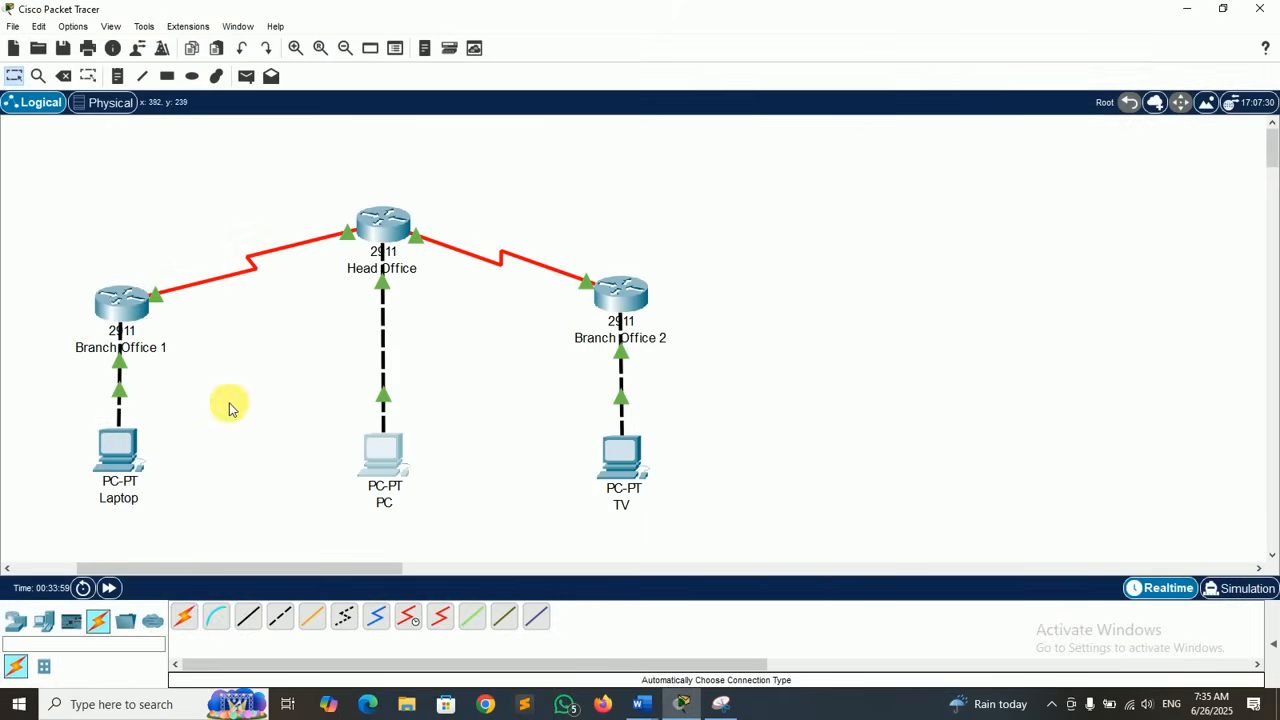
- Open the Laptop's Command Prompt and ping 192.168.1.10 and 192.168.3.10
click(115, 450)
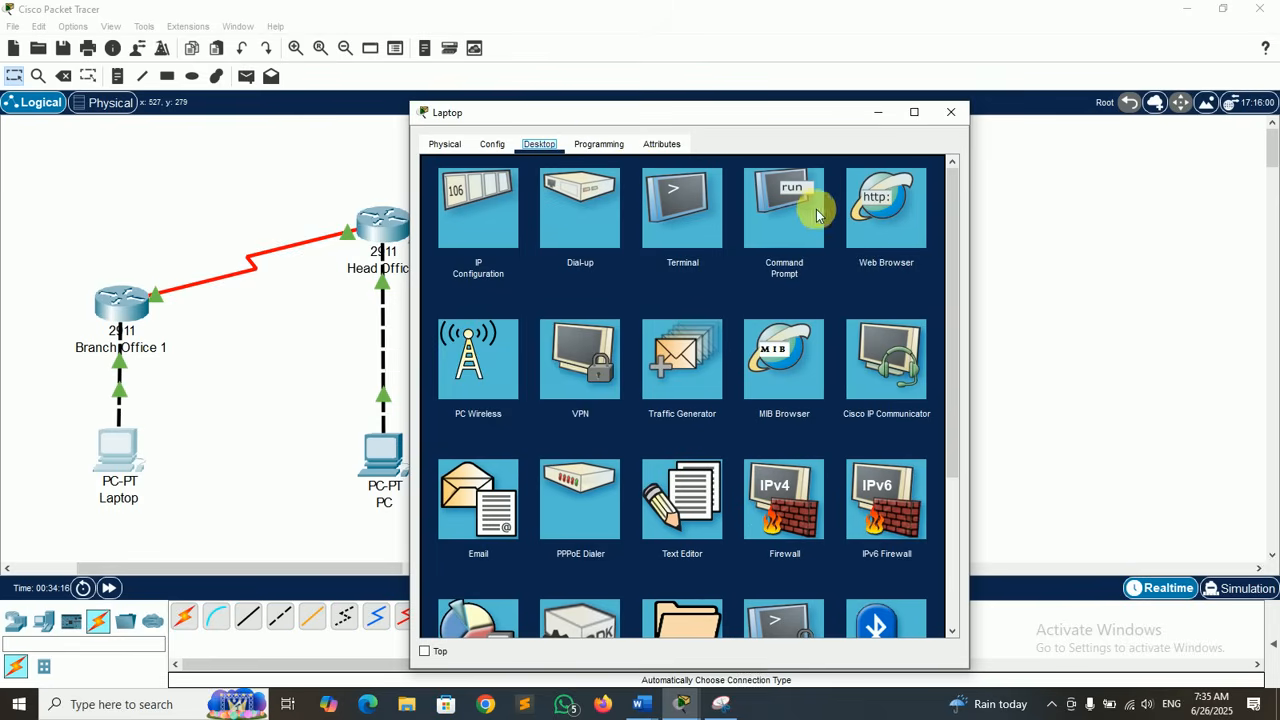
click(778, 200)
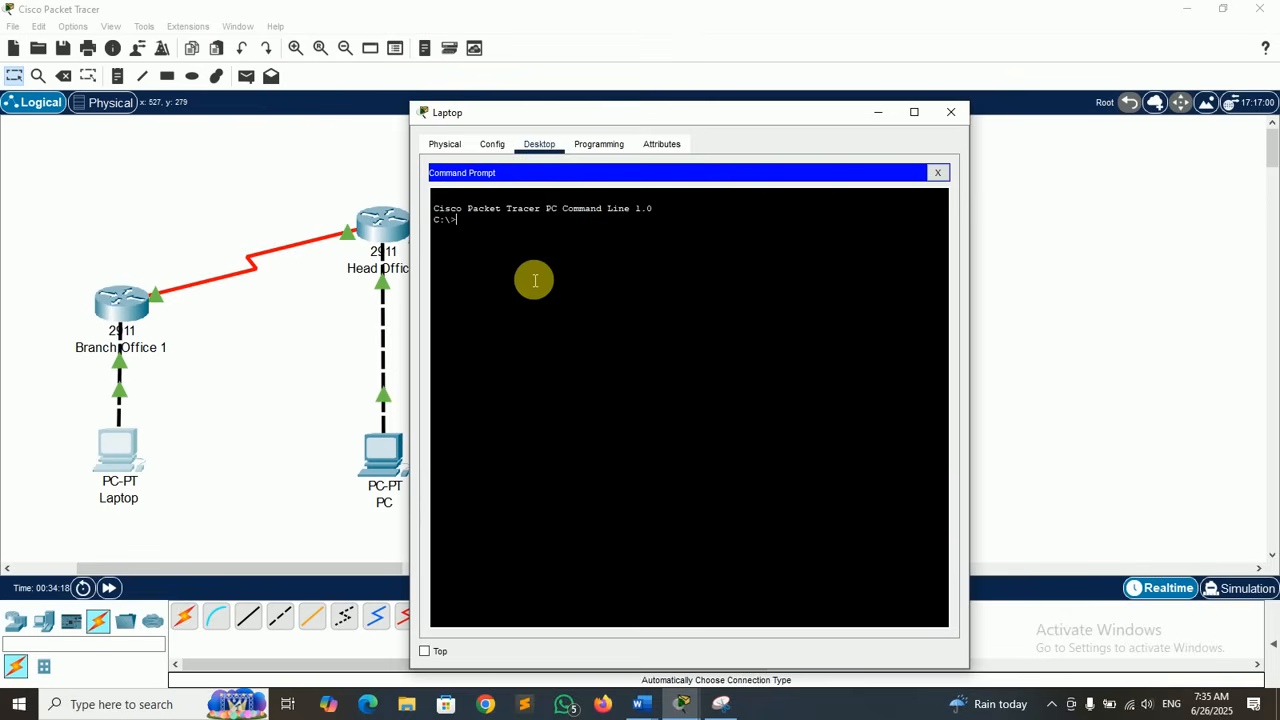
text(ping 192.16)
key(BackSpace)
key(BackSpace)
key(BackSpace)
key(BackSpace)
key(BackSpace)
key(BackSpace)
key(BackSpace)
key(BackSpace)
key(BackSpace)
key(BackSpace)
key(BackSpace)
key(BackSpace)
text(ping 192.168.1.10)
key(Return)
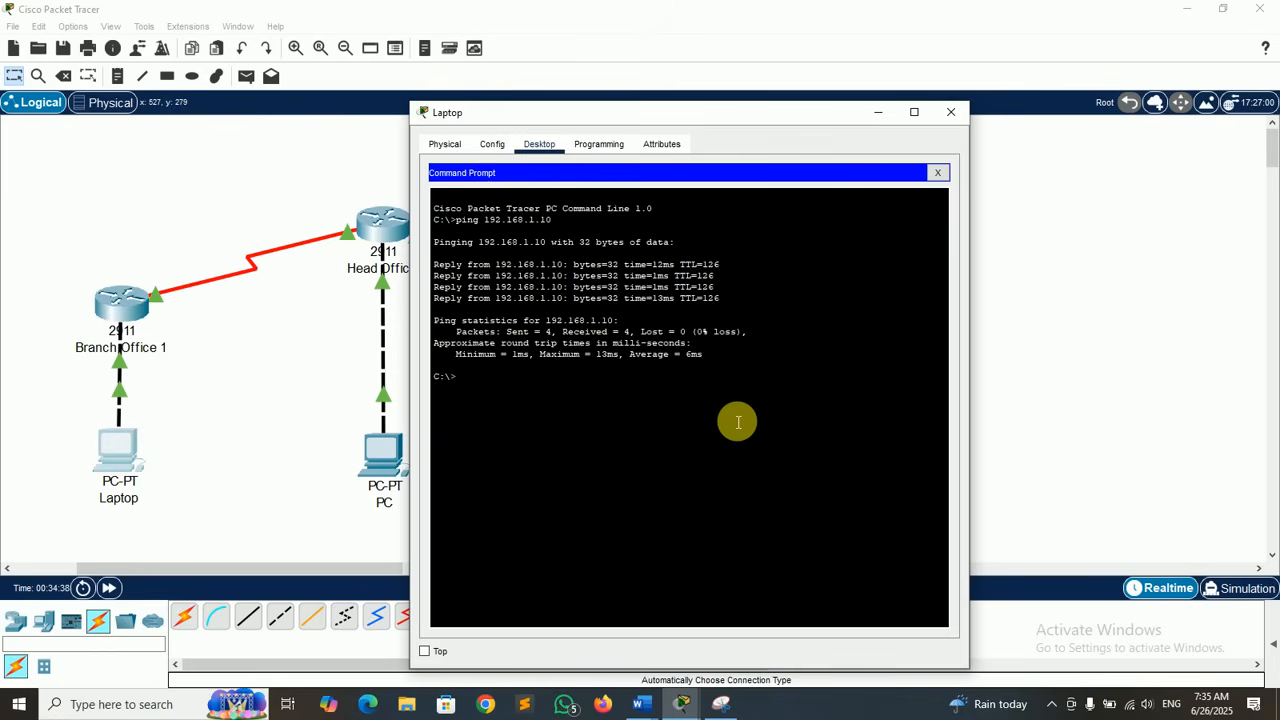
text(ping 192.168.3.10)
key(Return)
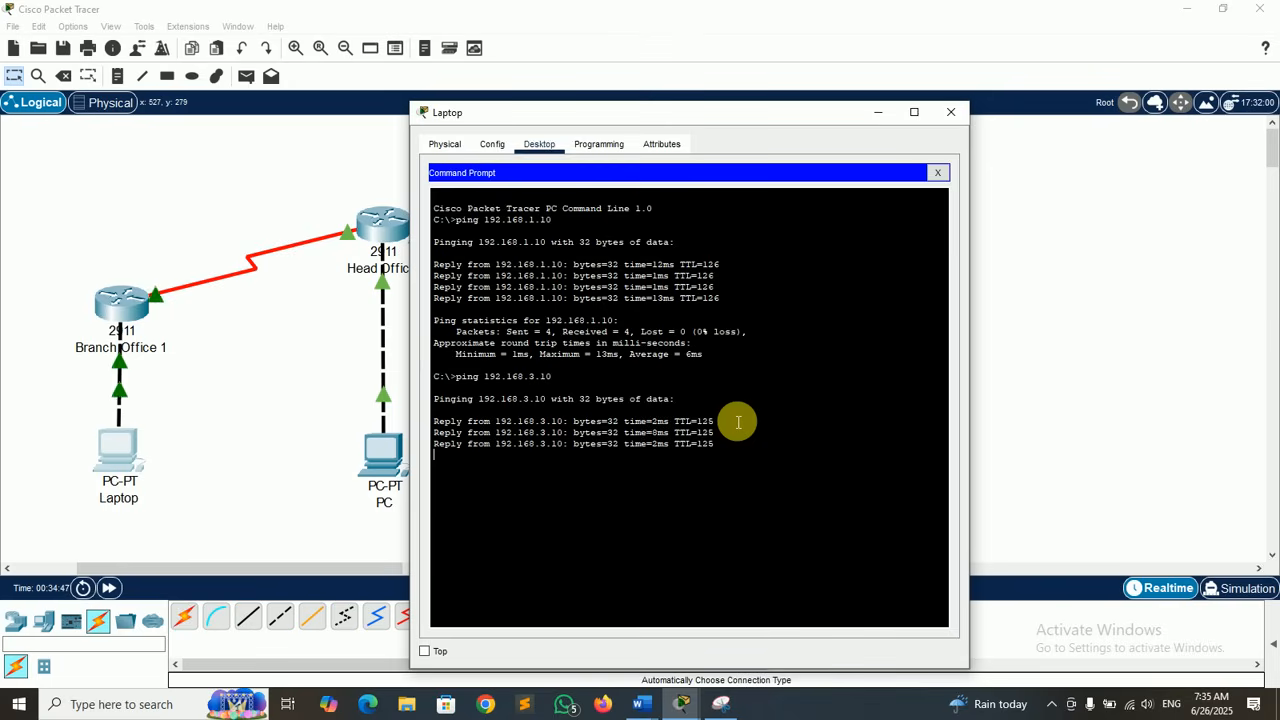
- Capture the Laptop window with both ping results using the Snipping Tool
click(721, 703)
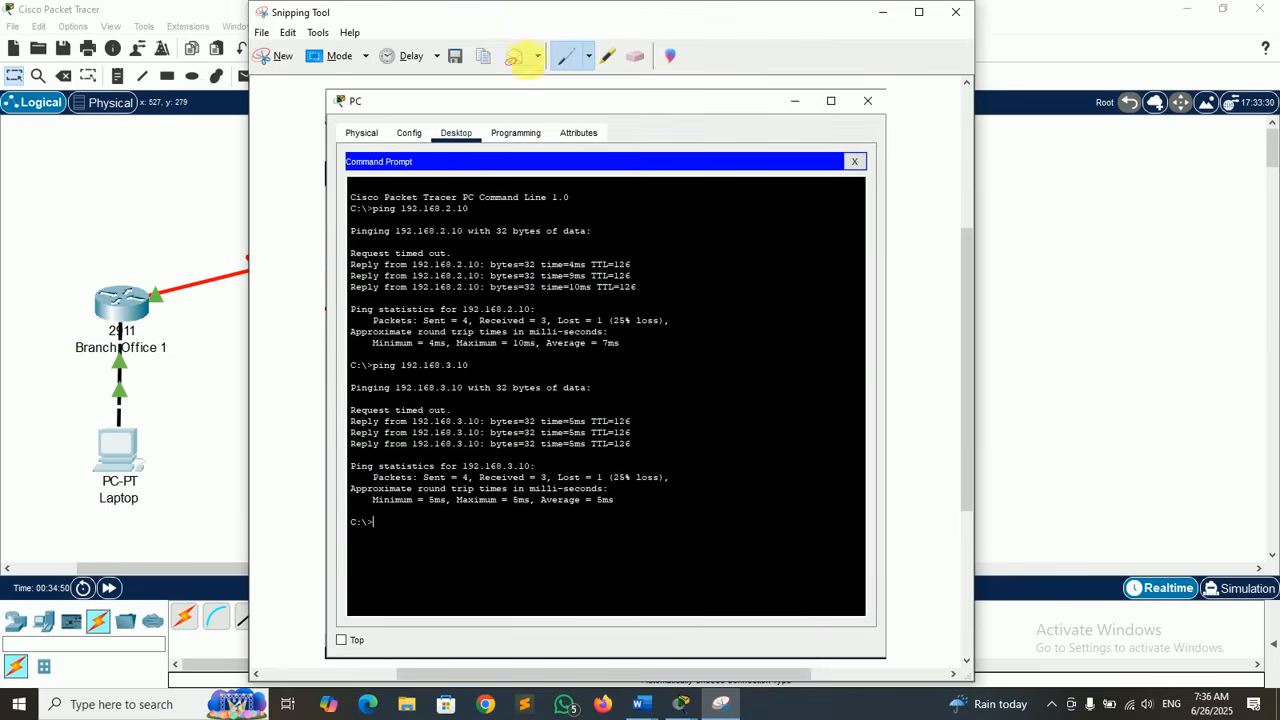
click(266, 56)
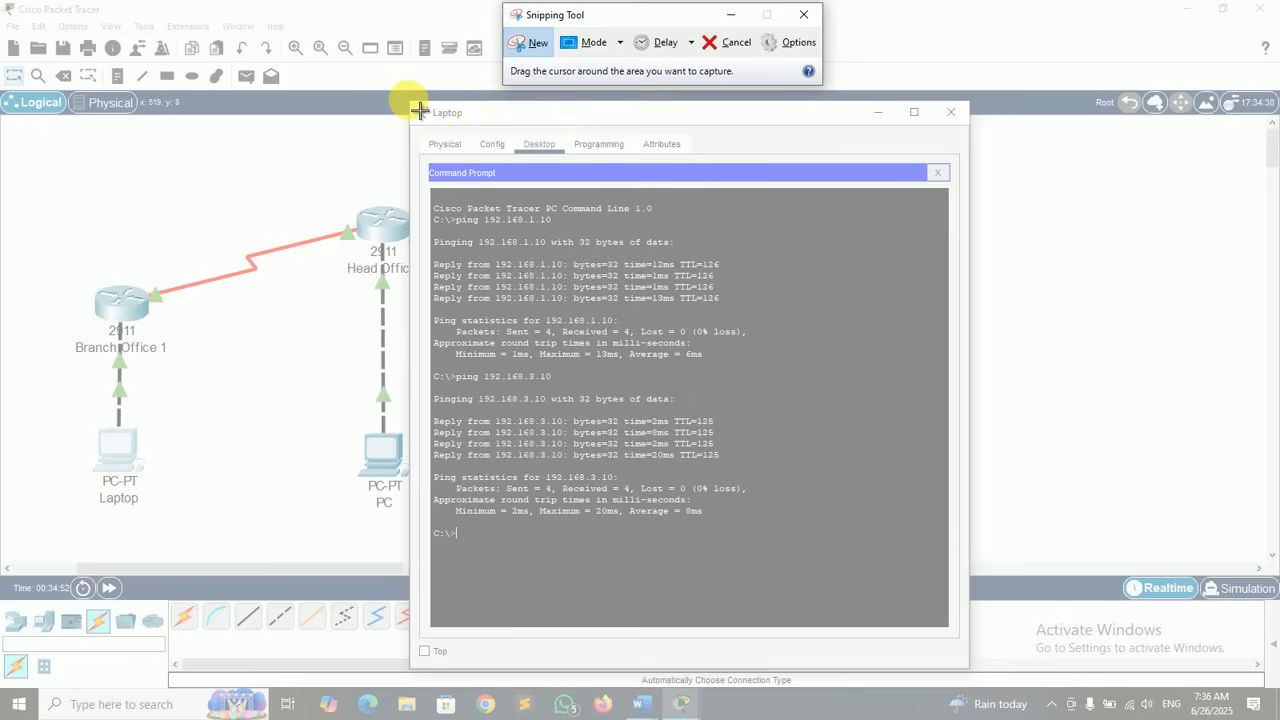
drag(408, 102, 983, 678)
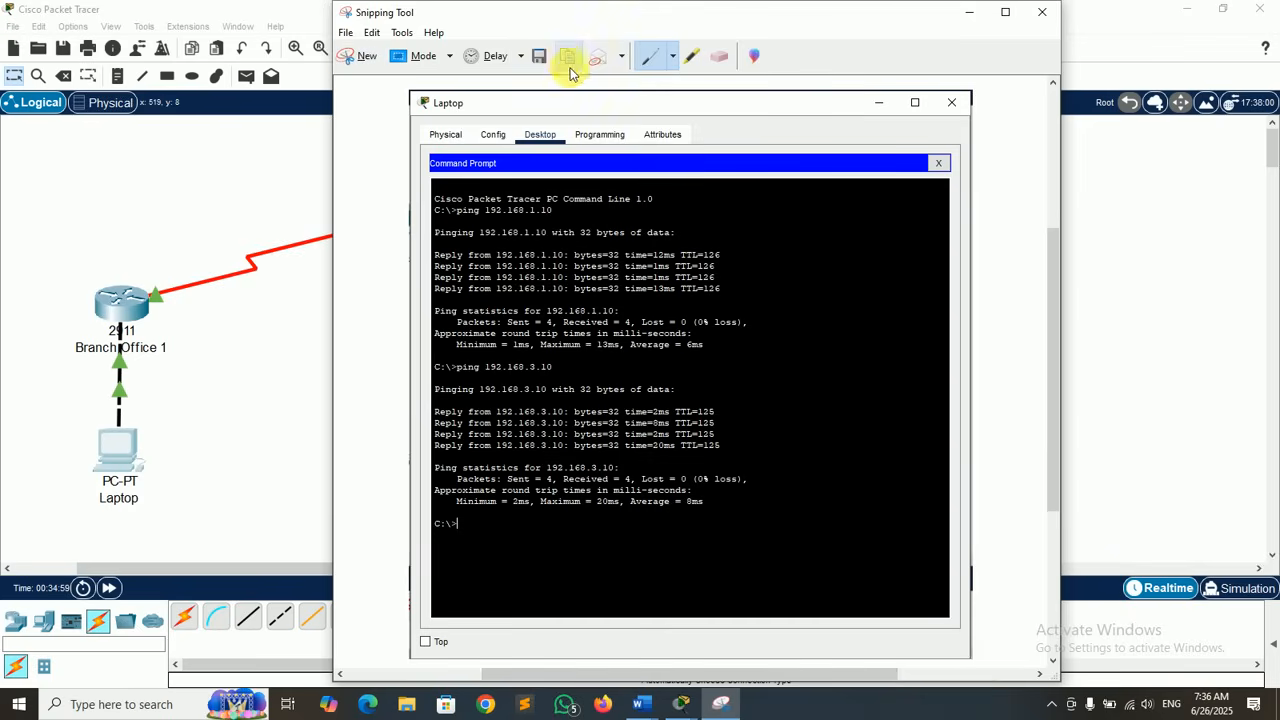
- Paste the Laptop ping capture below the PC capture in the CS610P_2_S25 Word document and add a line below it
mouse_move(641, 707)
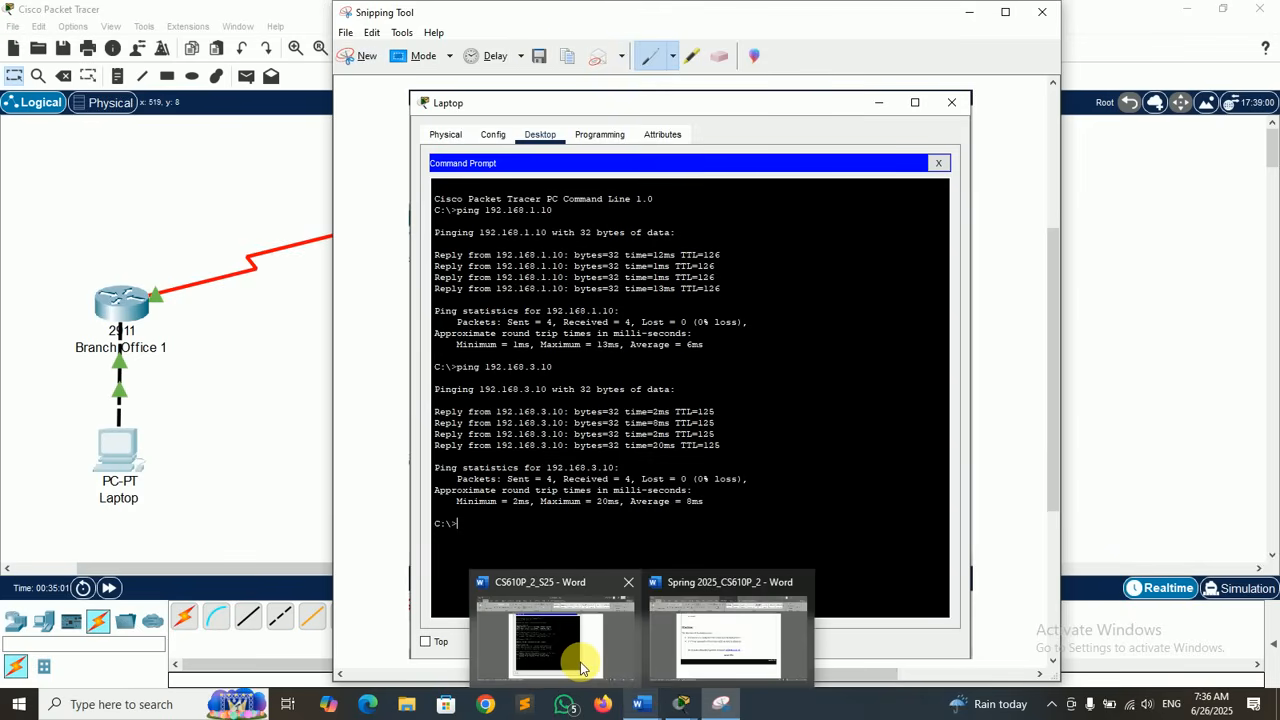
click(575, 650)
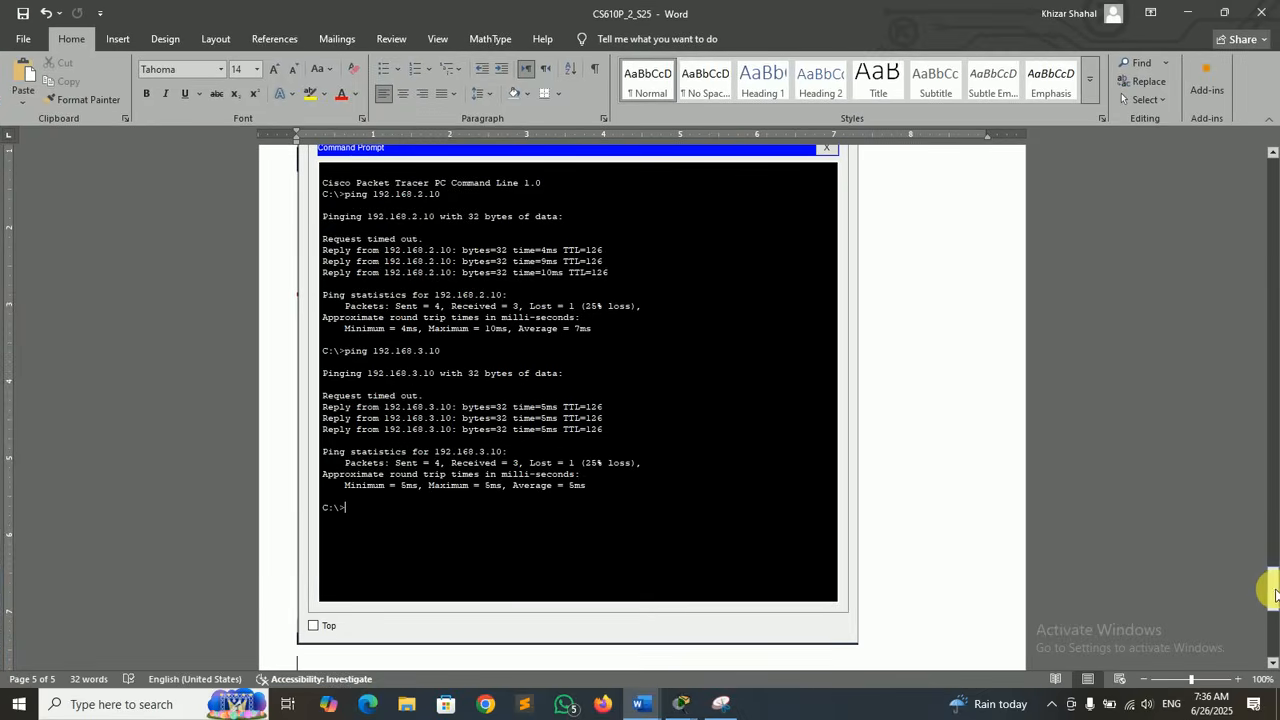
scroll(949, 438, down, 5)
key(ctrl+v)
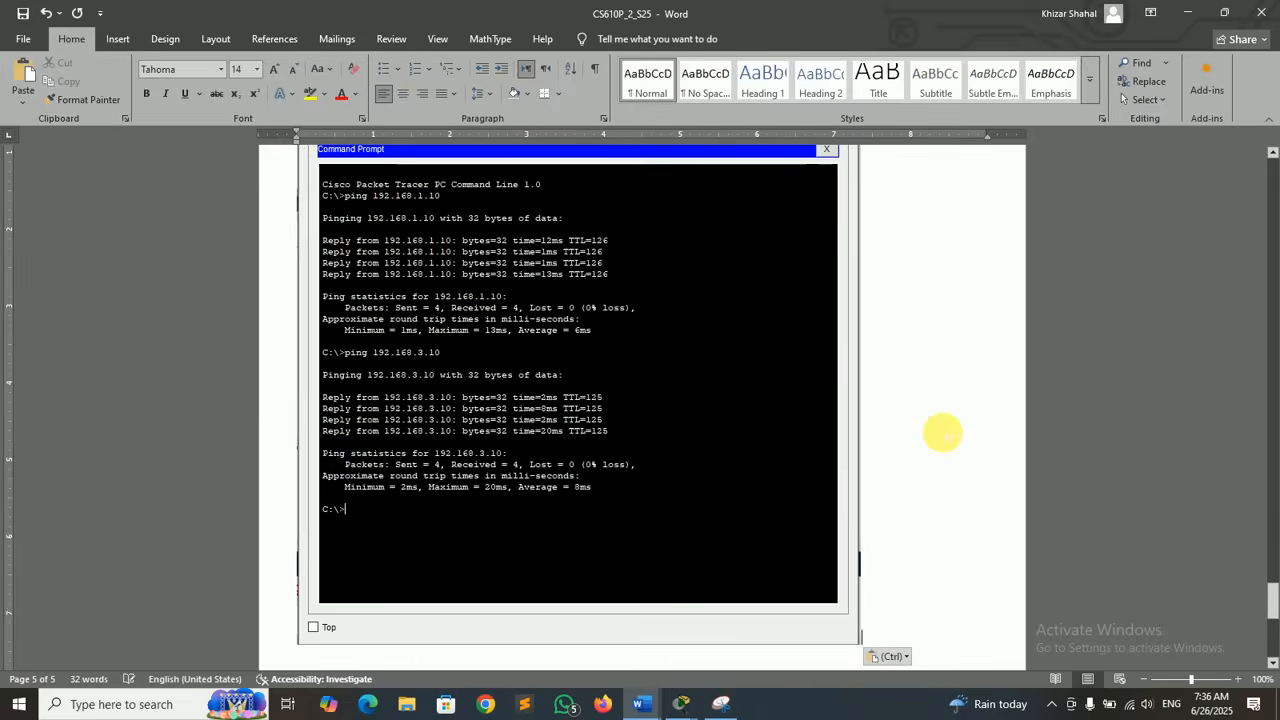
key(Escape)
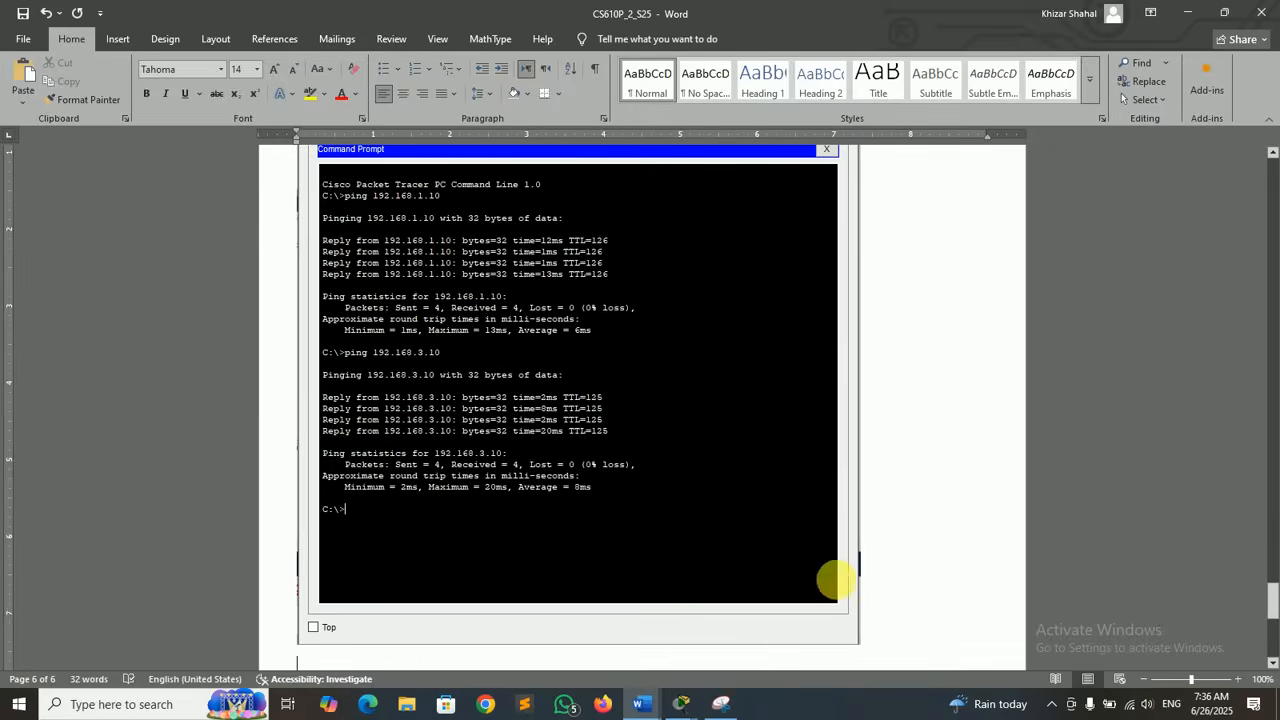
- Switch back to Cisco Packet Tracer, close the Laptop's window and return to the network topology
mouse_move(720, 690)
click(757, 625)
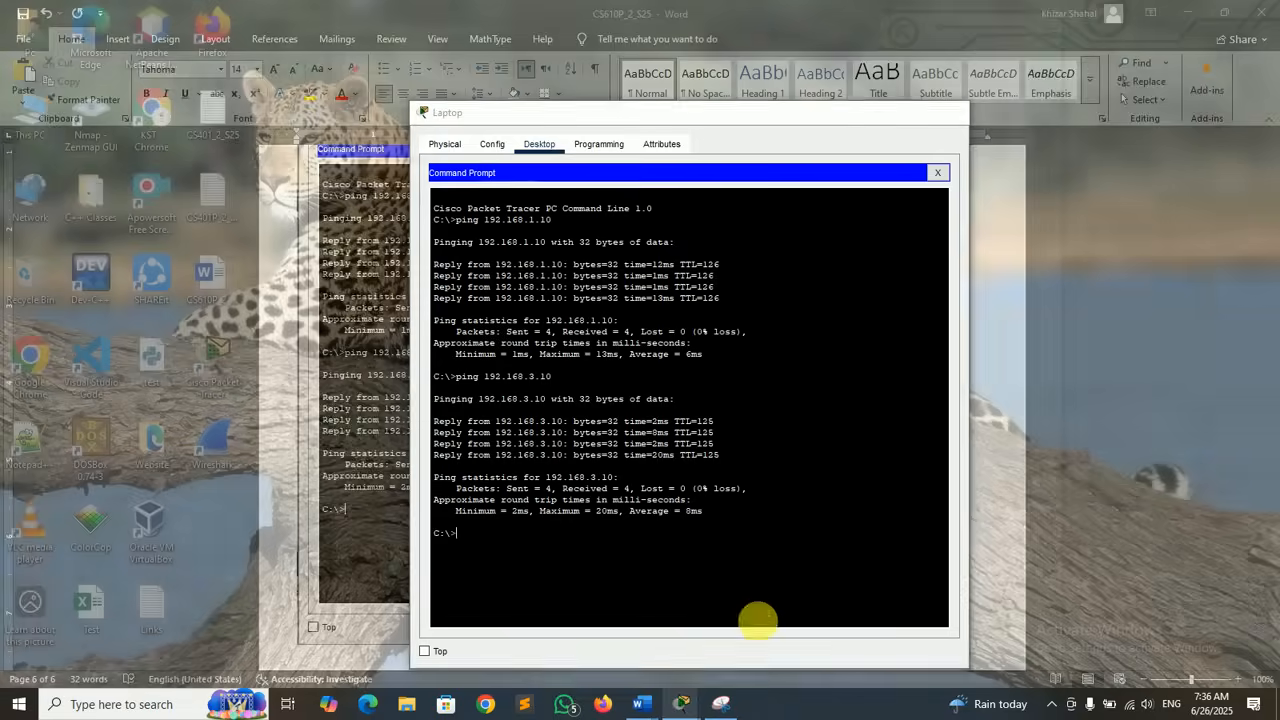
click(951, 112)
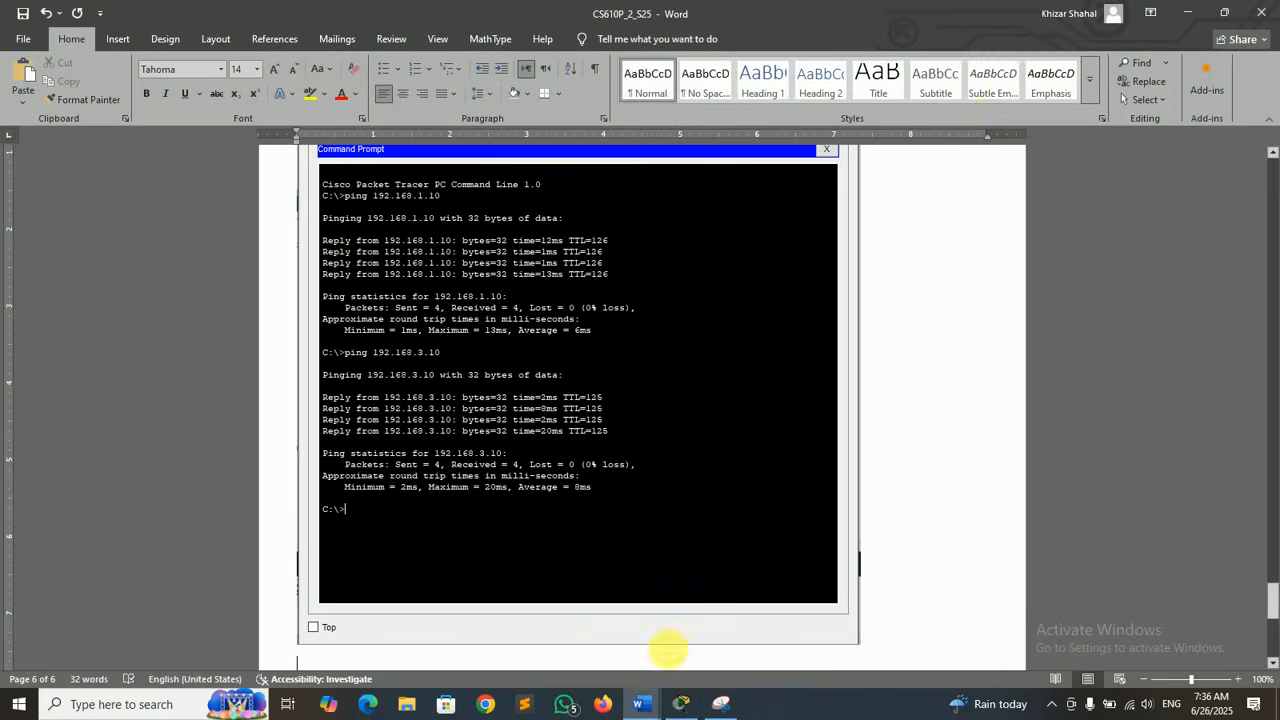
click(676, 708)
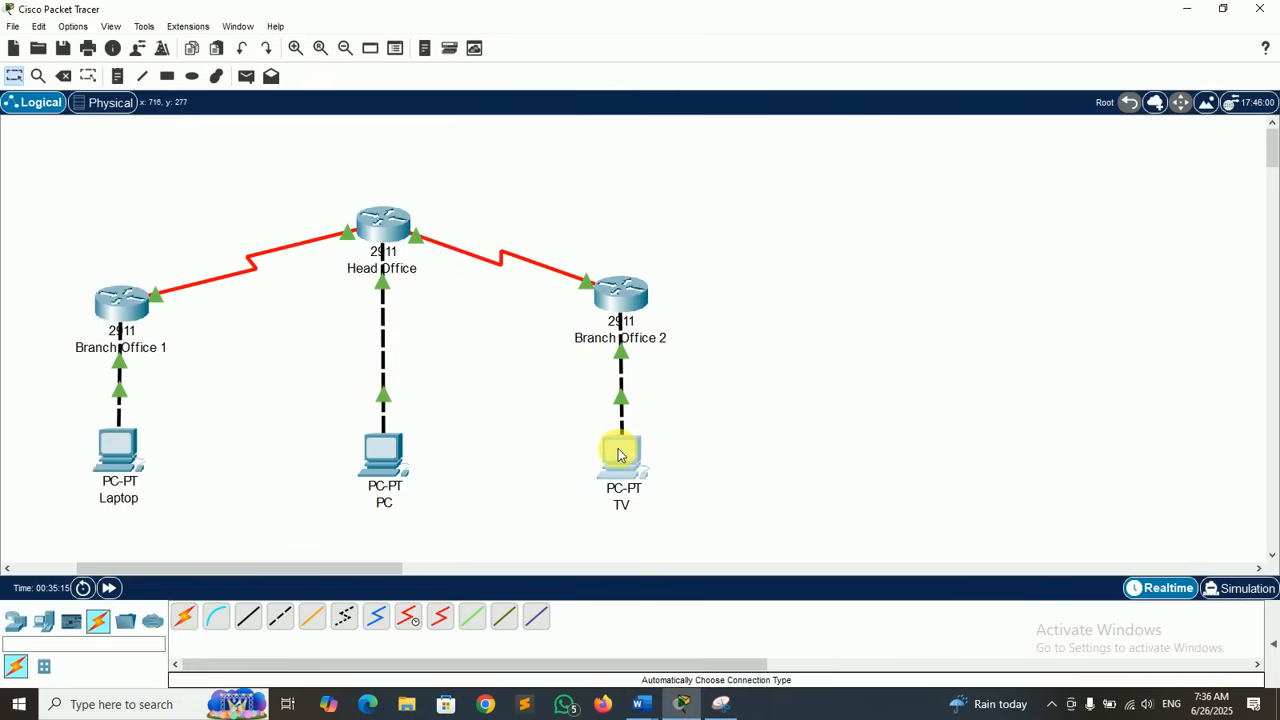
- Open the TV computer's Command Prompt and ping 192.168.1.10 and 192.168.2.10
click(618, 455)
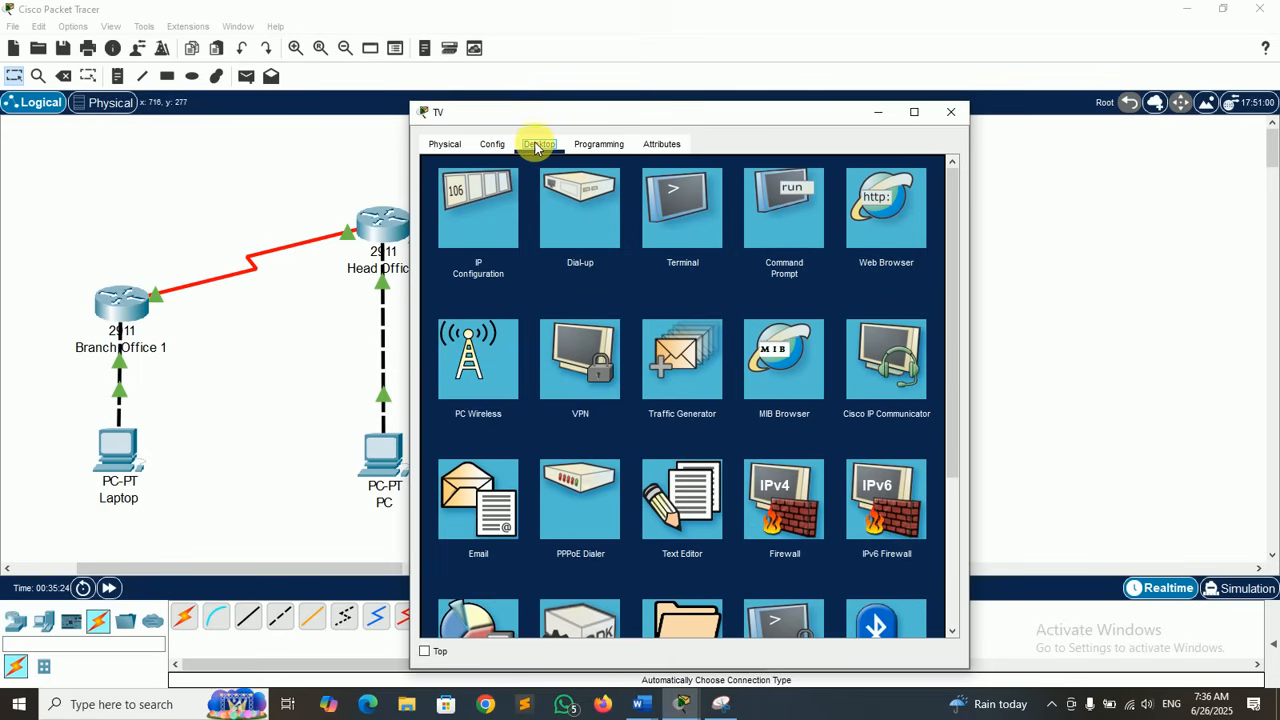
click(795, 222)
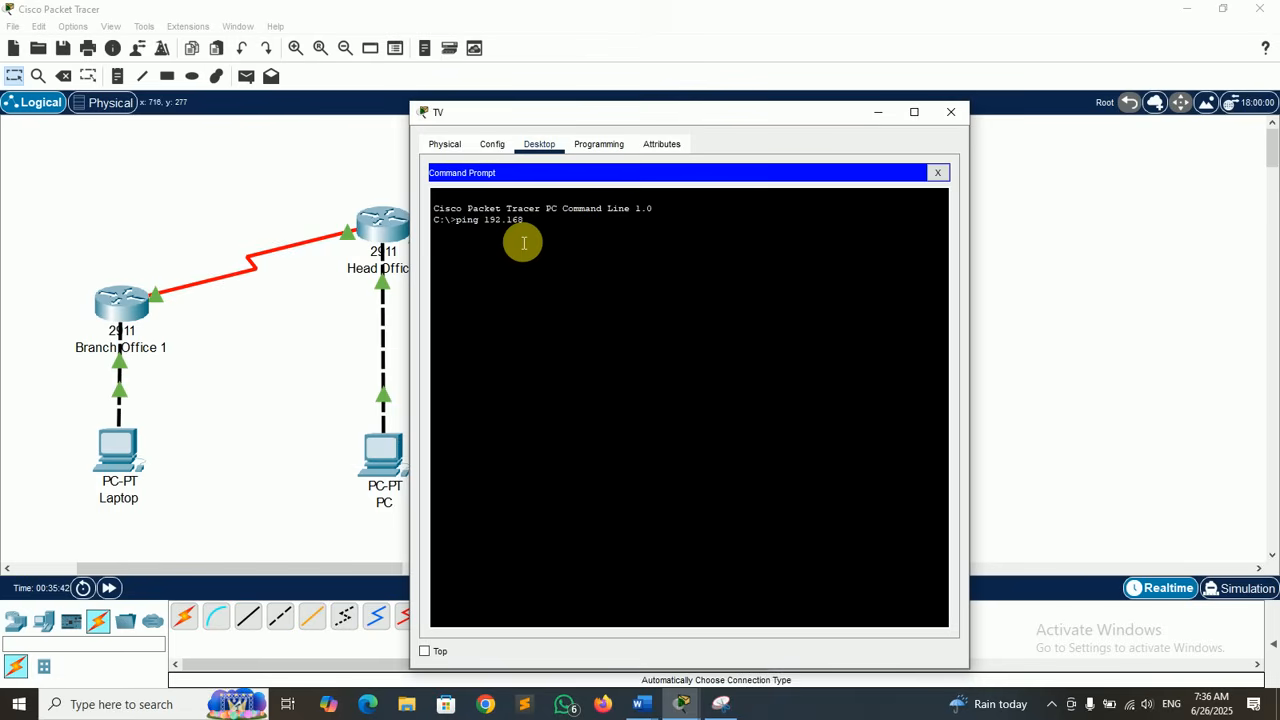
text(0)
key(Return)
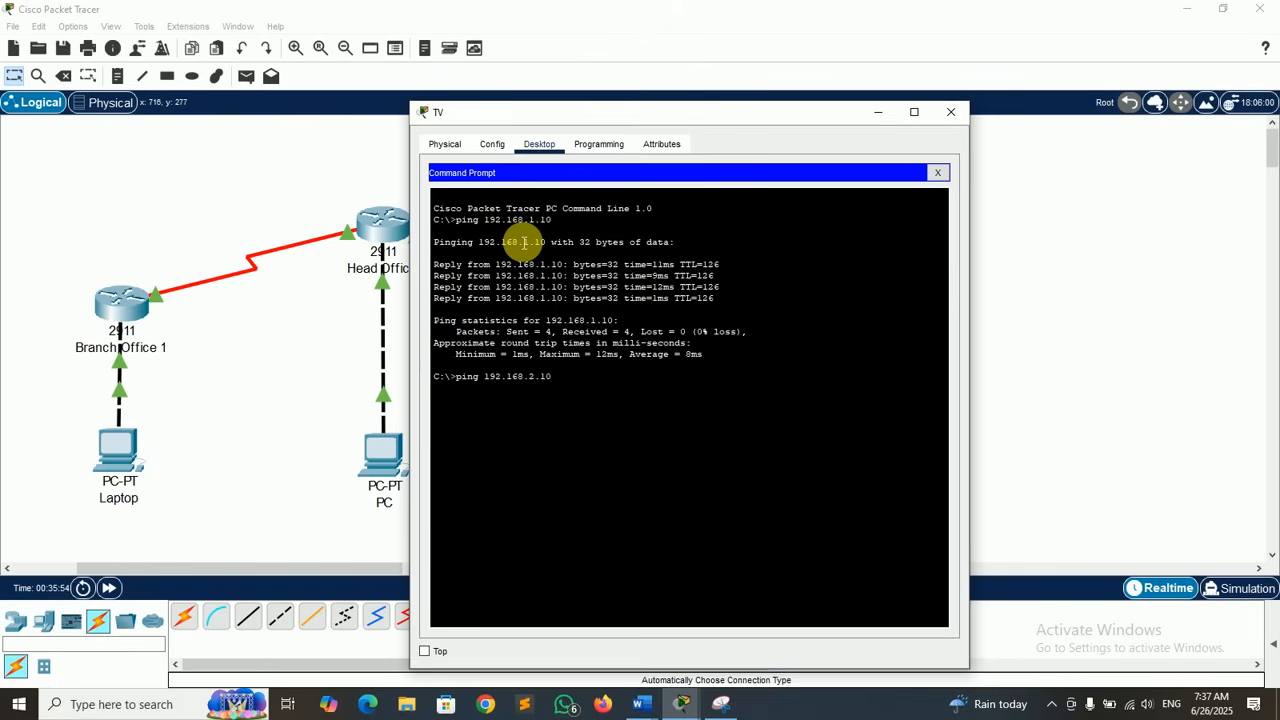
key(Return)
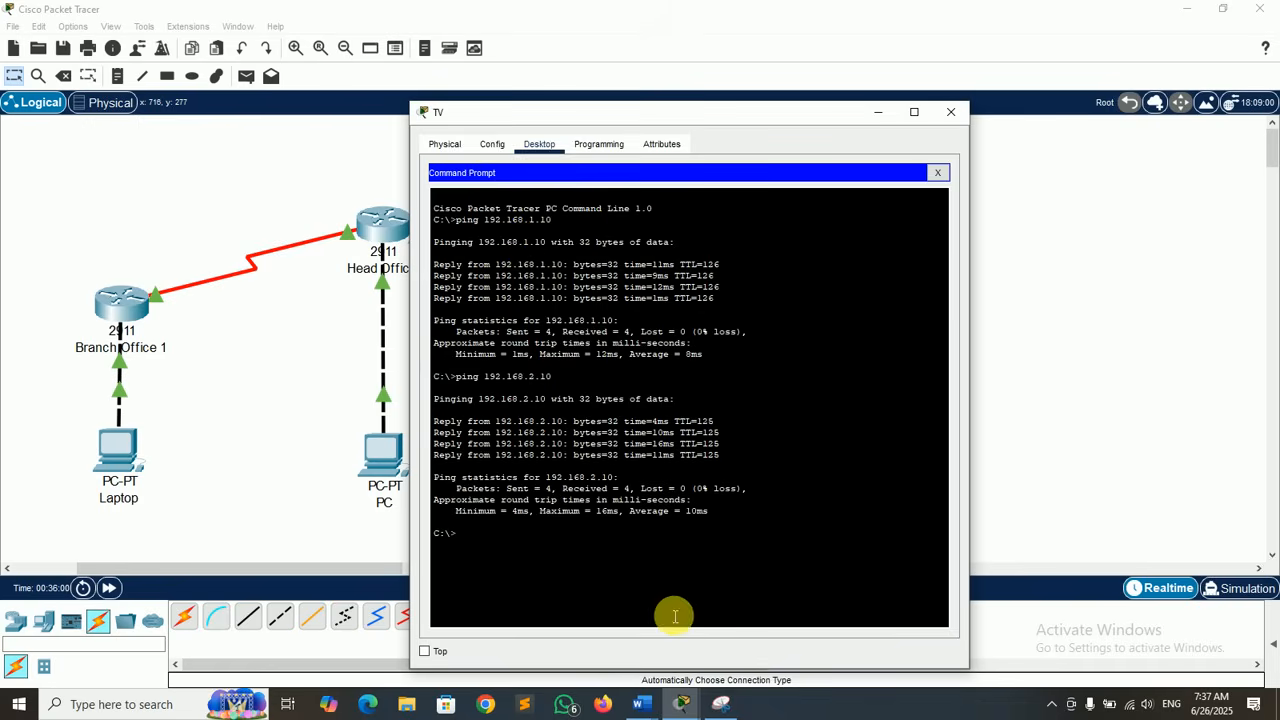
- Capture the TV window with both ping results using the Snipping Tool
click(720, 704)
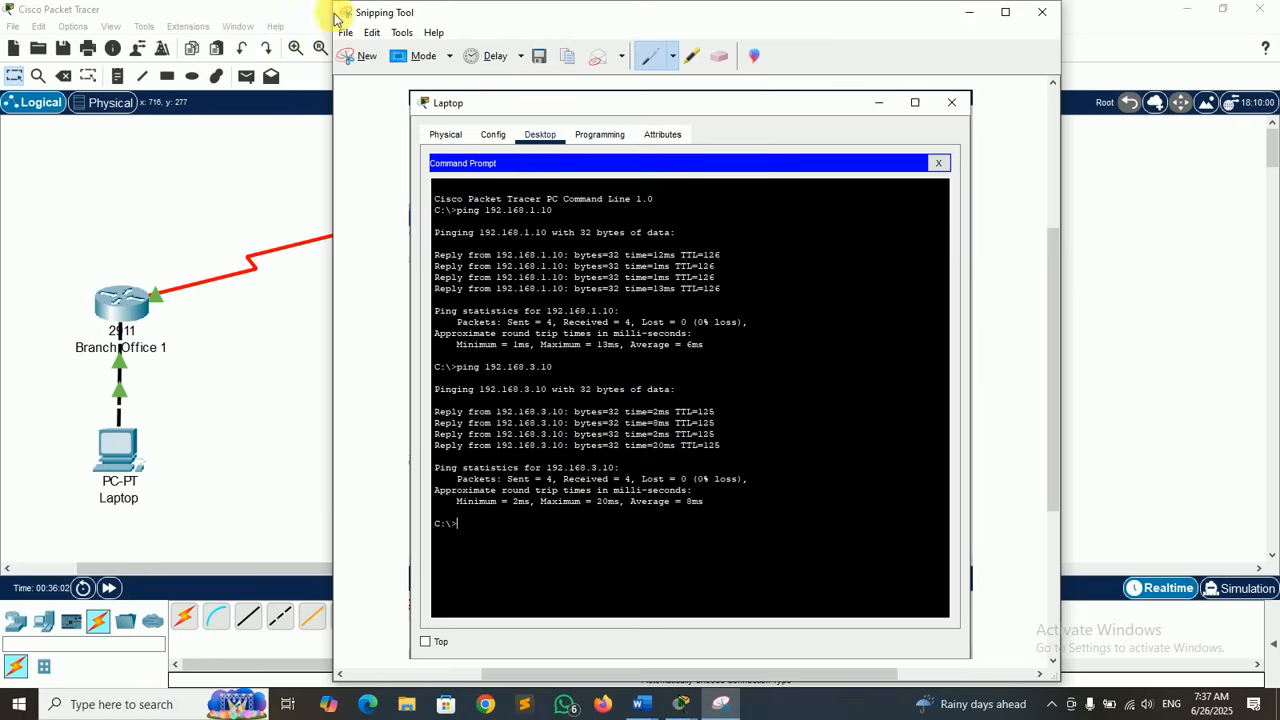
click(368, 57)
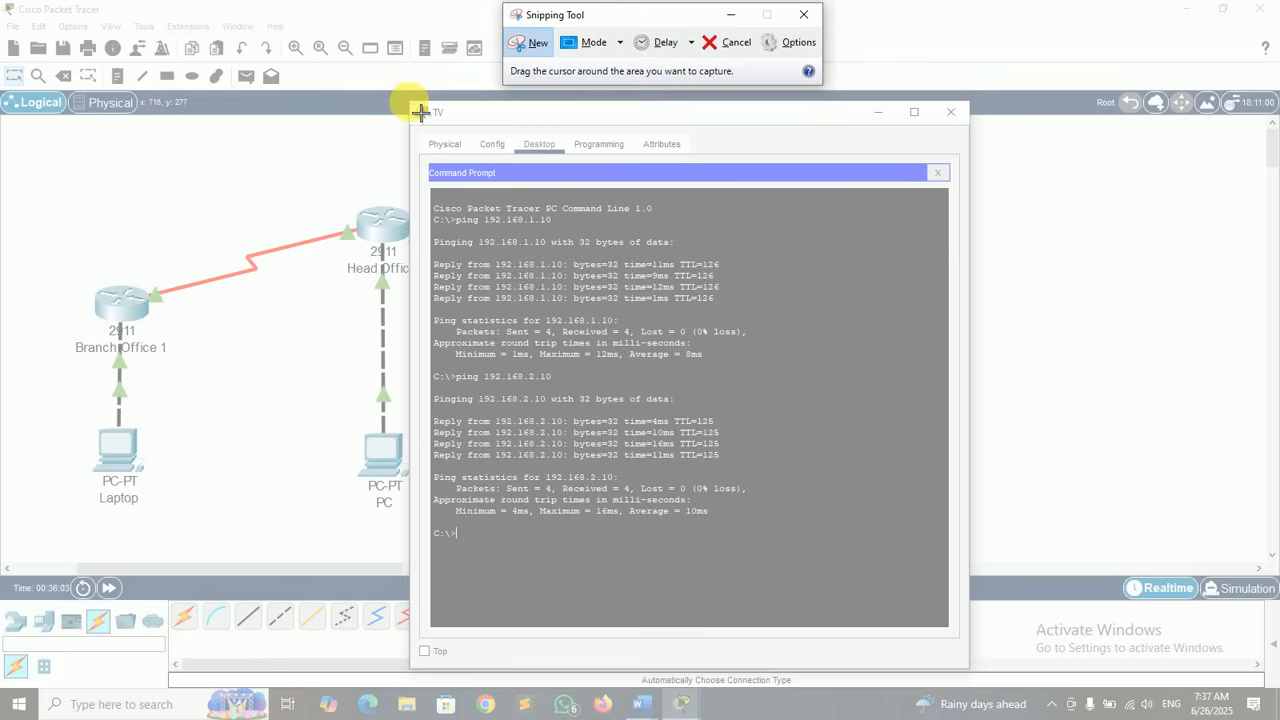
drag(420, 110, 971, 674)
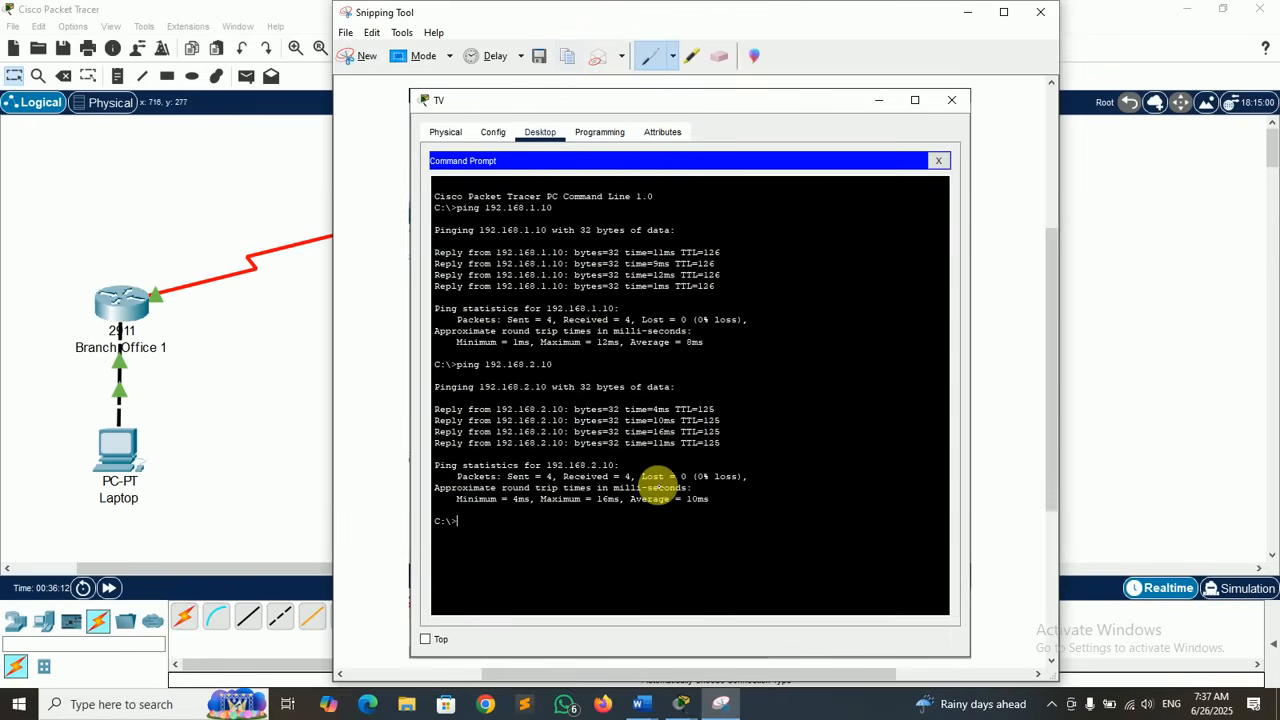
- Paste the TV ping capture below the Laptop capture in the CS610P_2_S25 Word document, and minimize the document
mouse_move(641, 704)
click(743, 641)
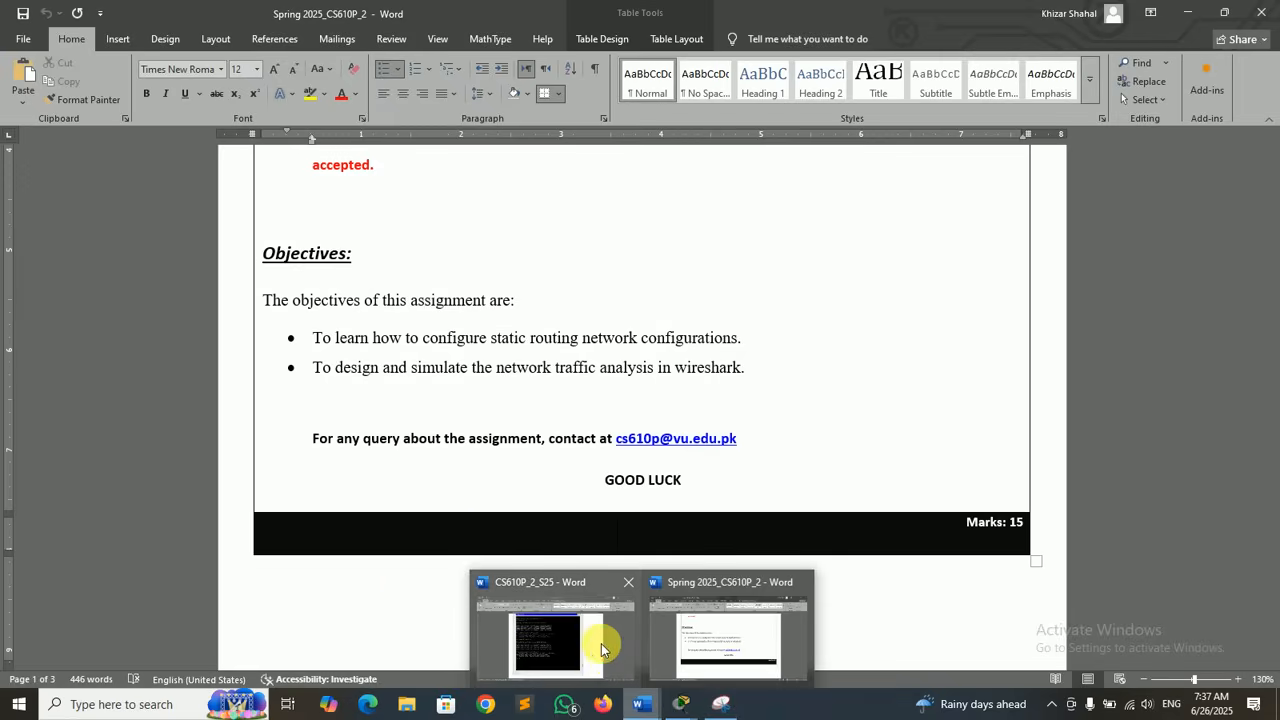
click(601, 643)
key(BackSpace)
key(ctrl+v)
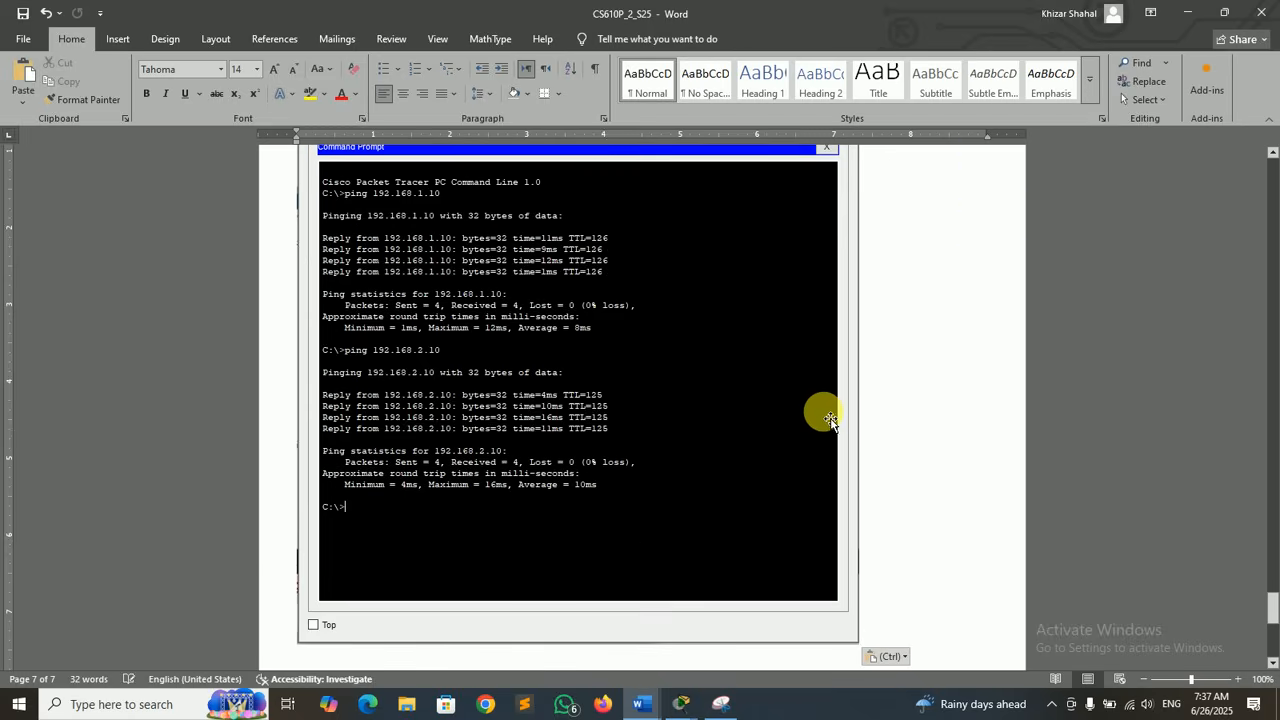
click(1187, 12)
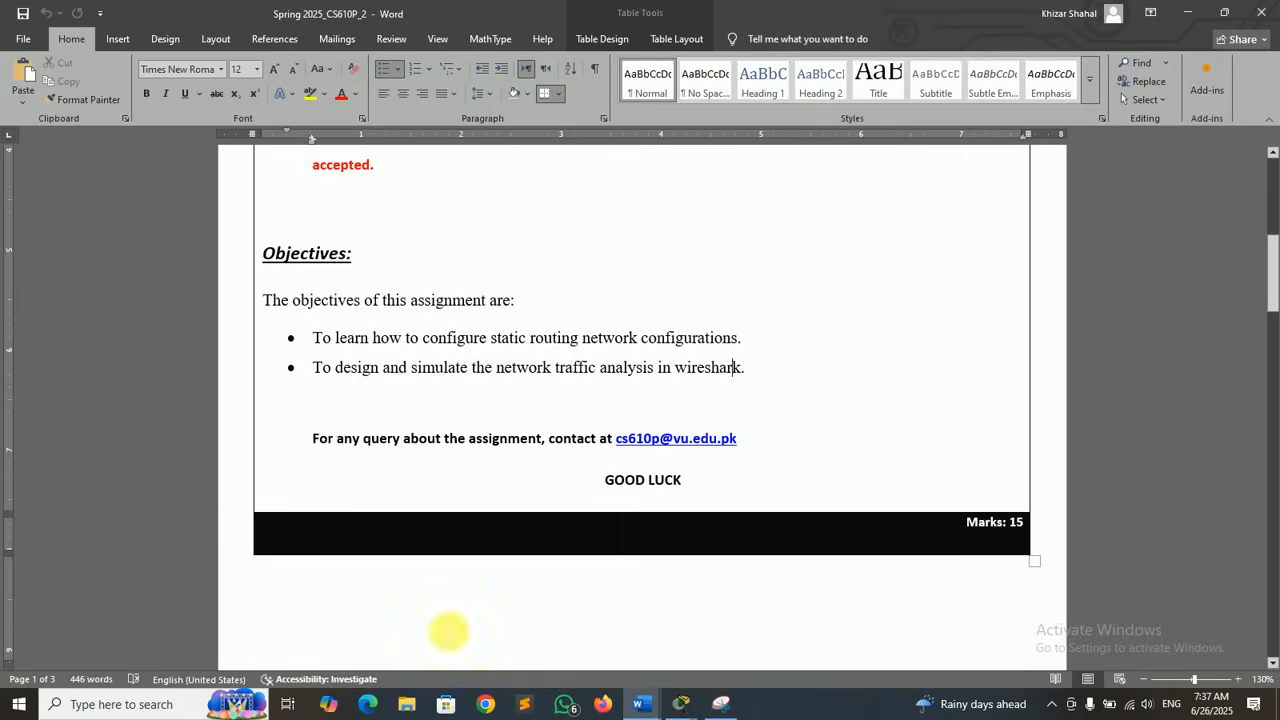
- Open Chrome with the KST Learning profile, load kstlearningweb.blogspot.com and open the CS610P Assignment 2 Spring 2025 post
click(486, 704)
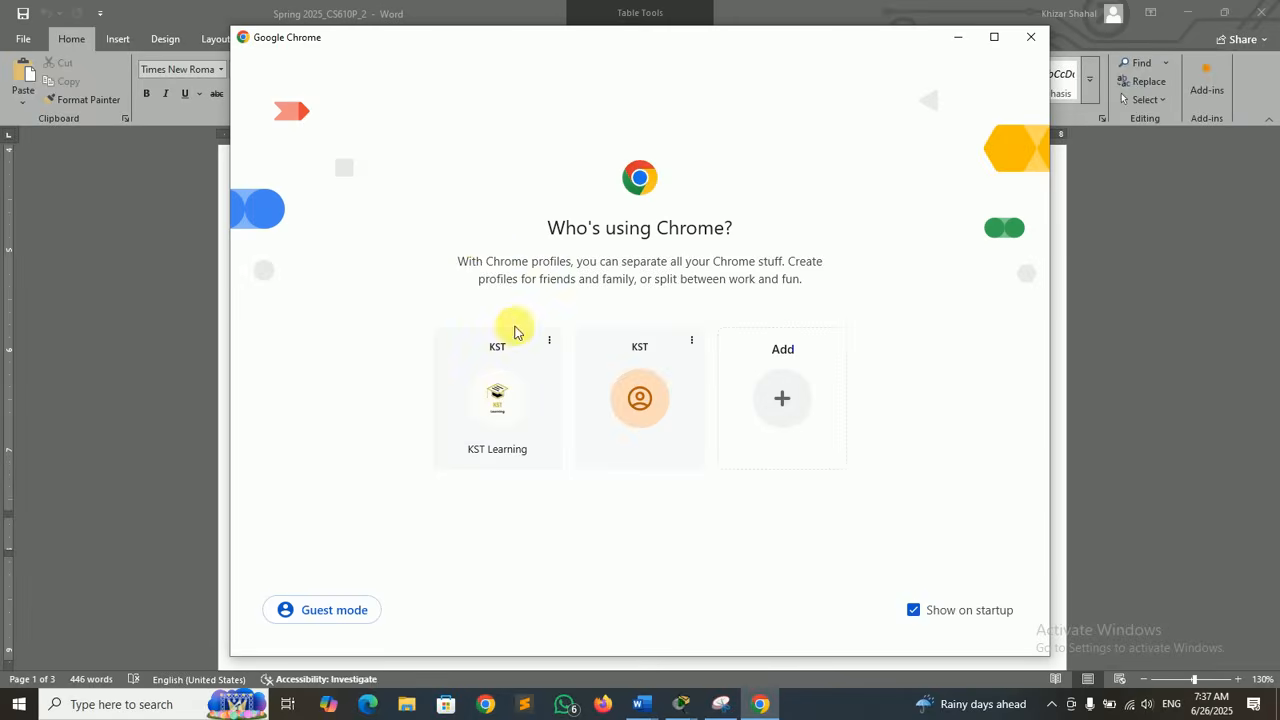
click(498, 392)
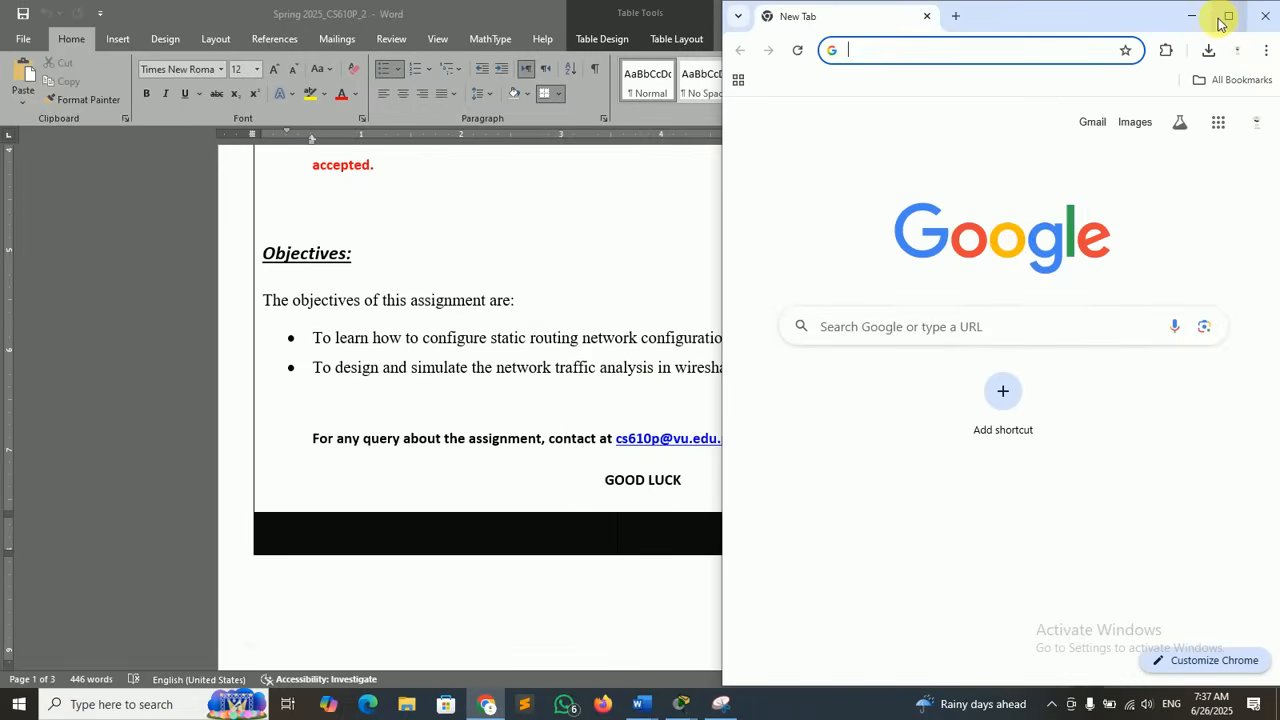
click(1226, 17)
text(kst)
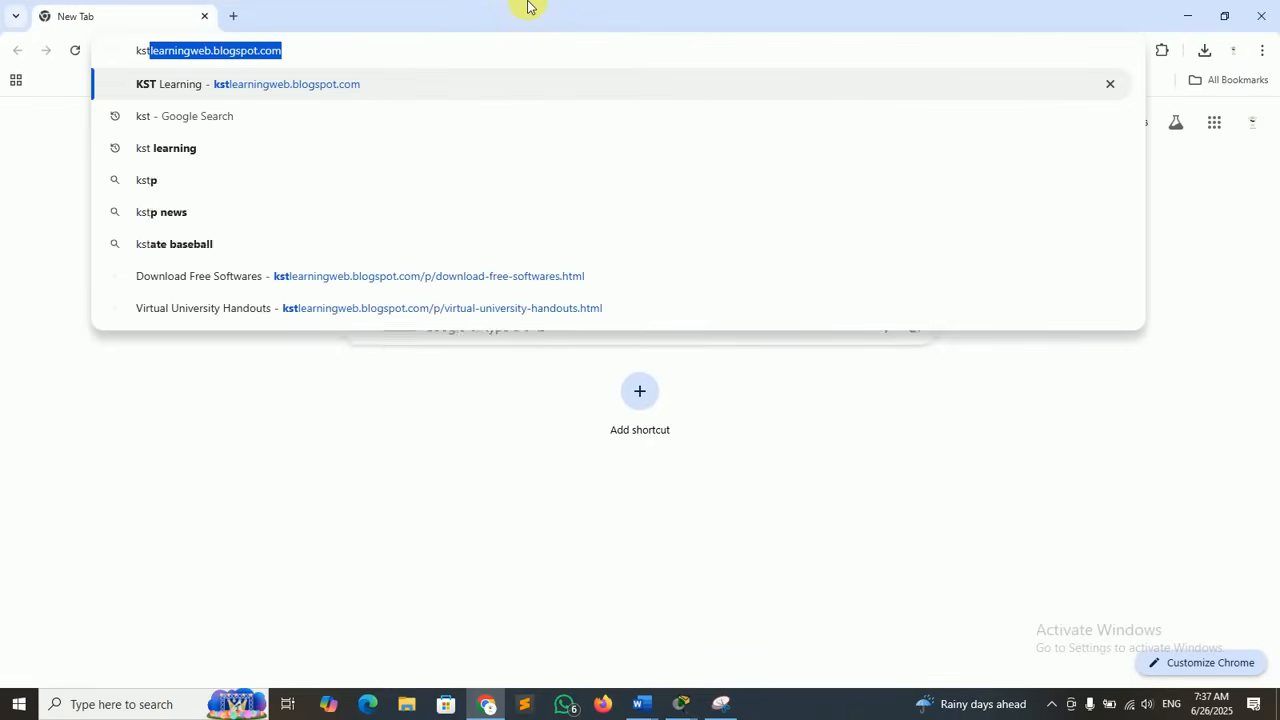
key(Return)
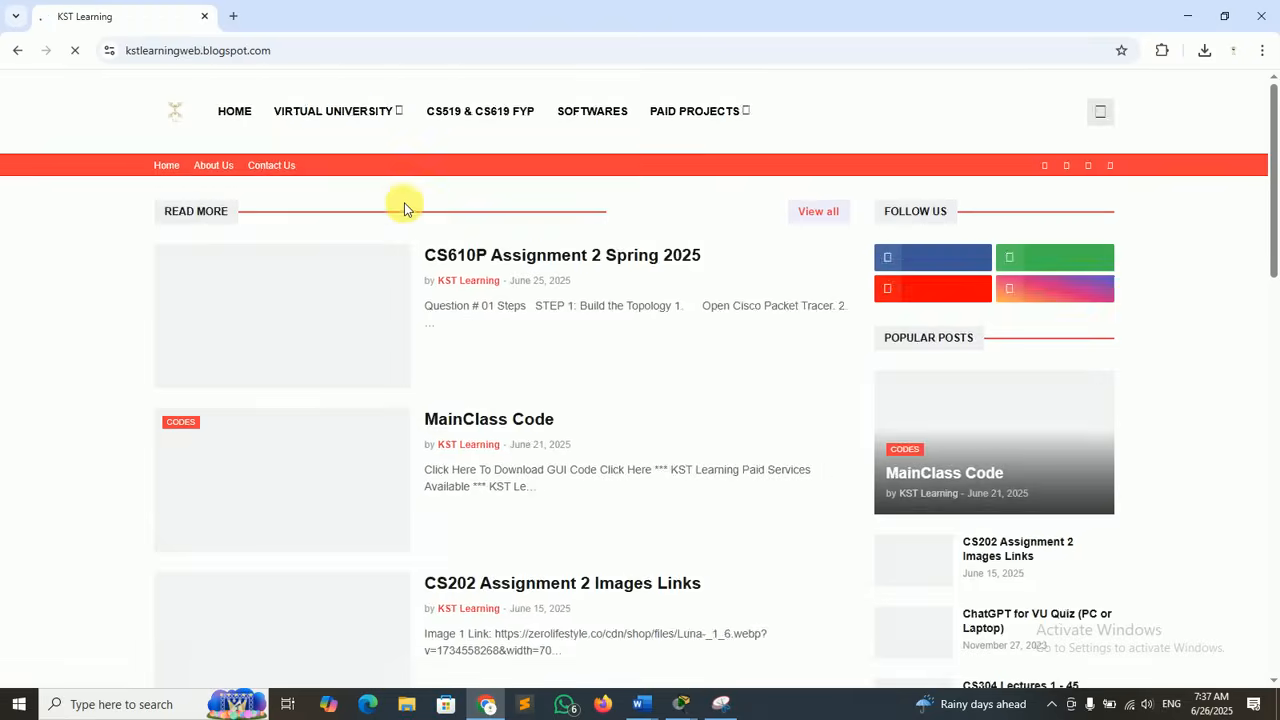
click(680, 255)
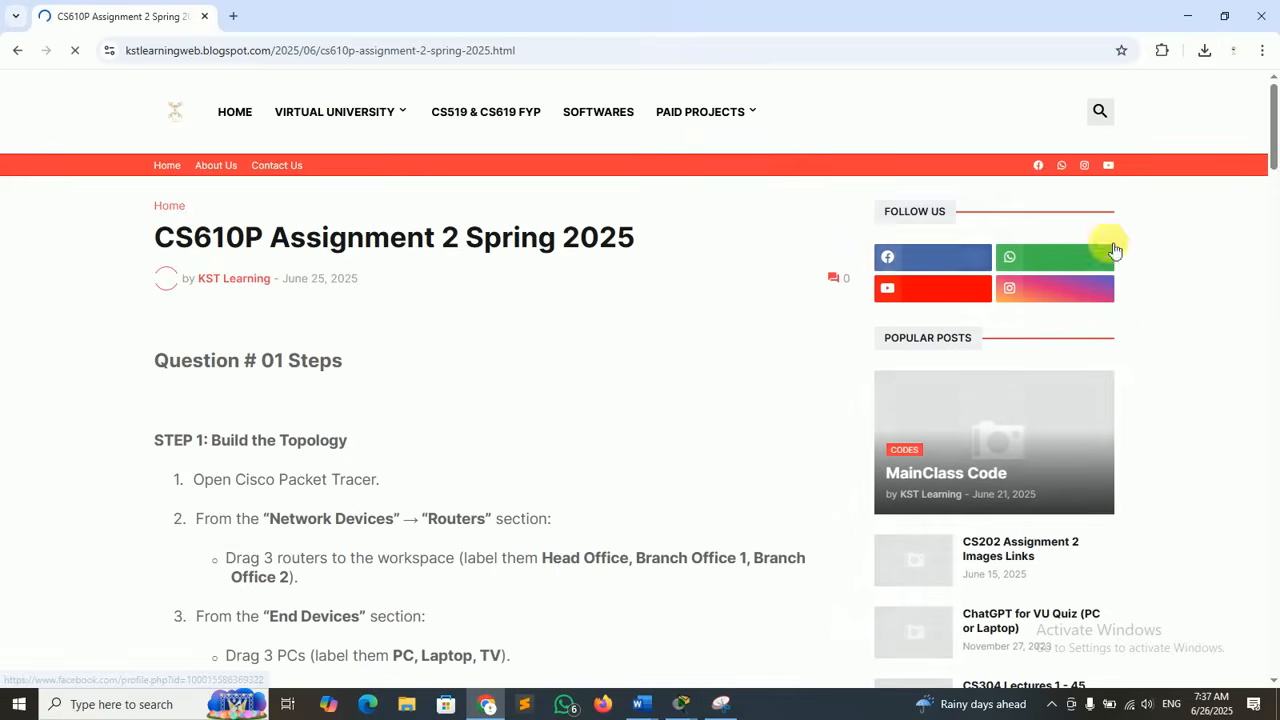
- Review the STEP 5: Test Connectivity instructions in the post, including the Command Prompt path and the ping commands
drag(1274, 114, 1273, 520)
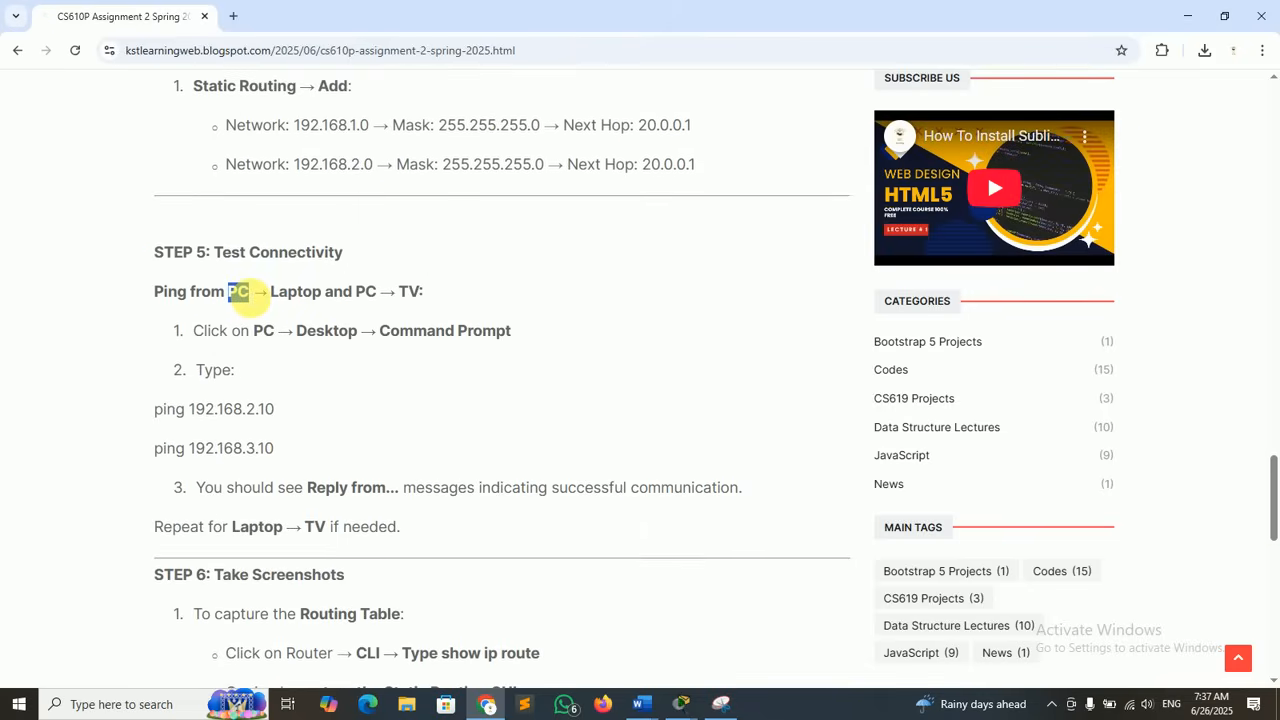
drag(228, 291, 250, 296)
drag(297, 336, 497, 343)
click(498, 343)
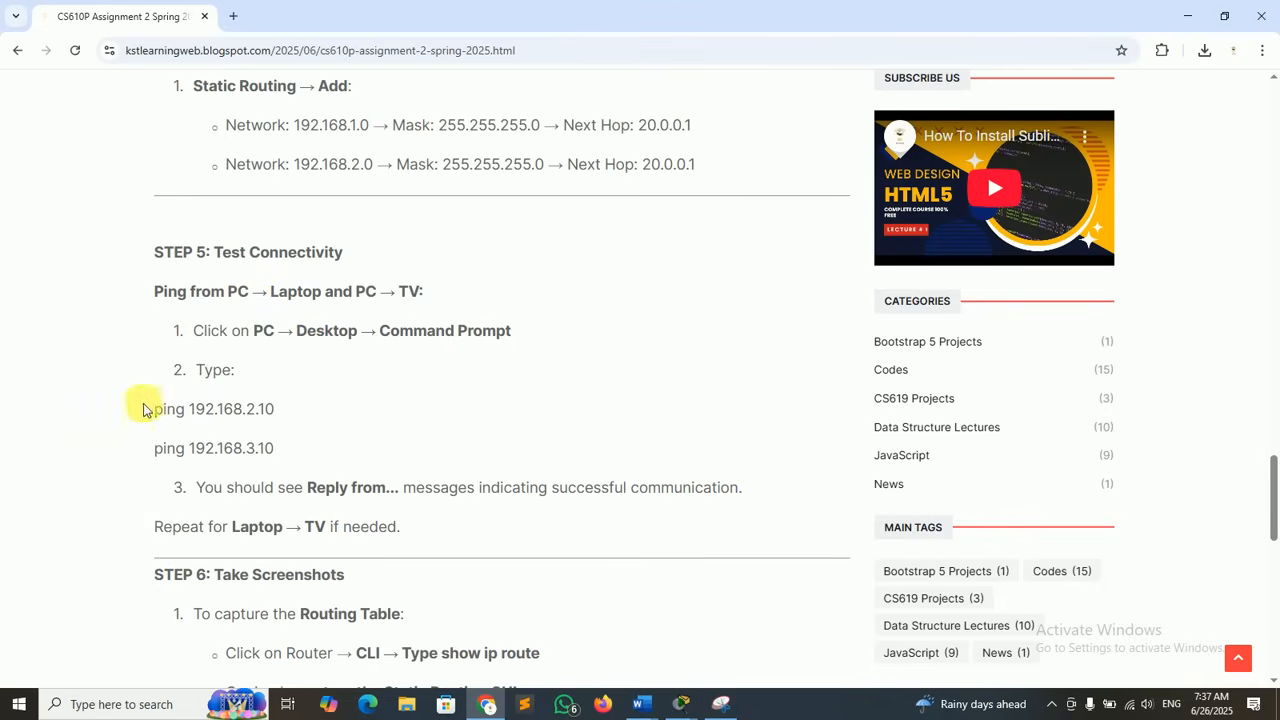
drag(160, 415, 281, 414)
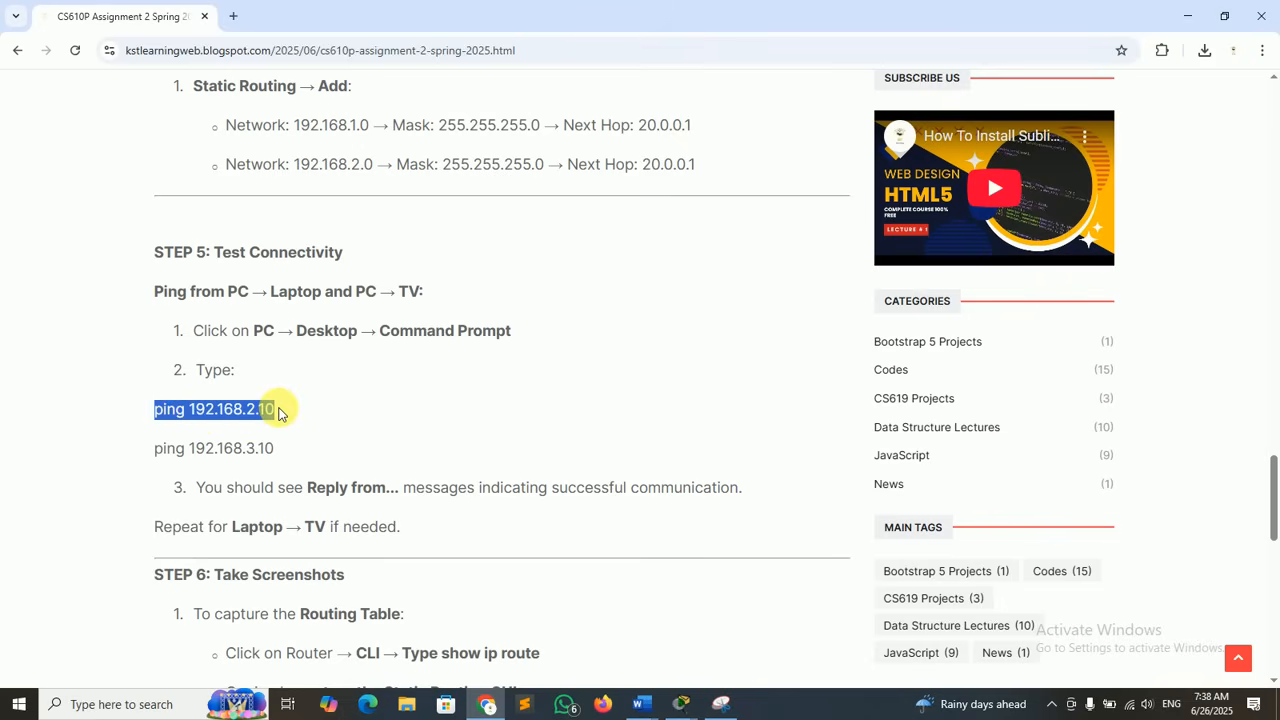
click(326, 488)
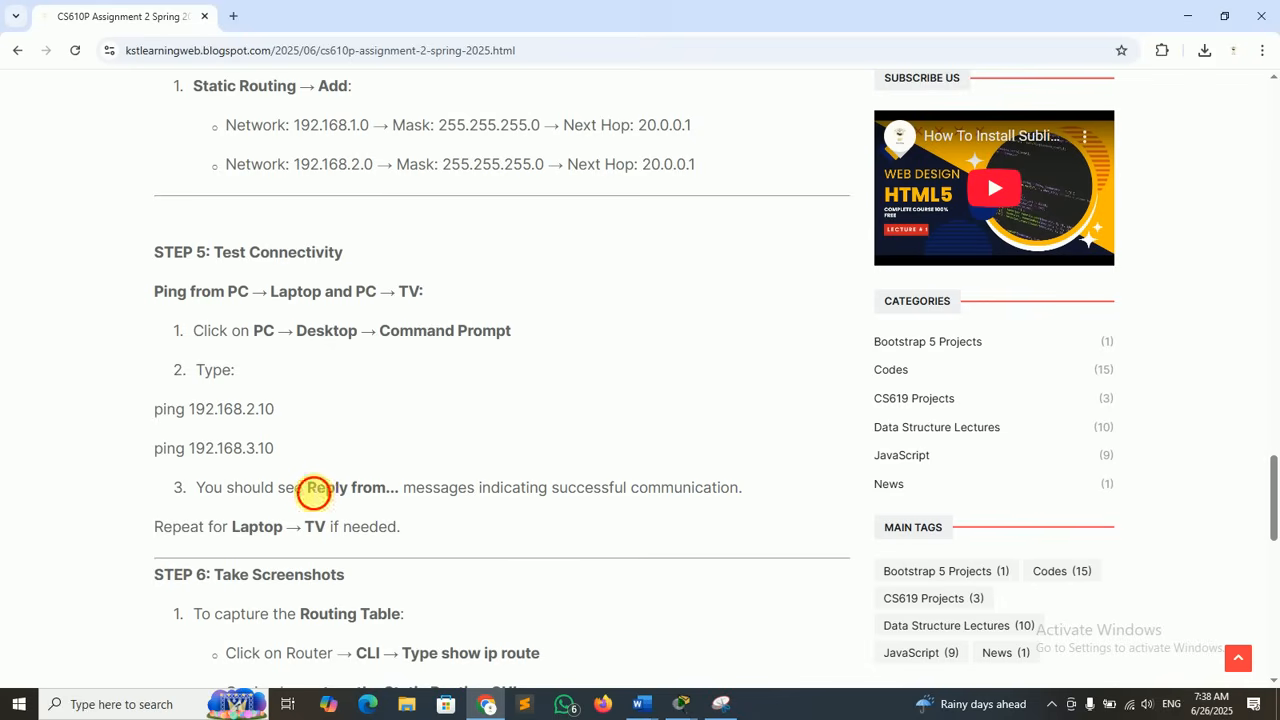
- Examine the expected Reply from... messages, the ping commands and the Laptop → TV repeat note in STEP 5, and close the browser
drag(313, 491, 397, 489)
click(394, 489)
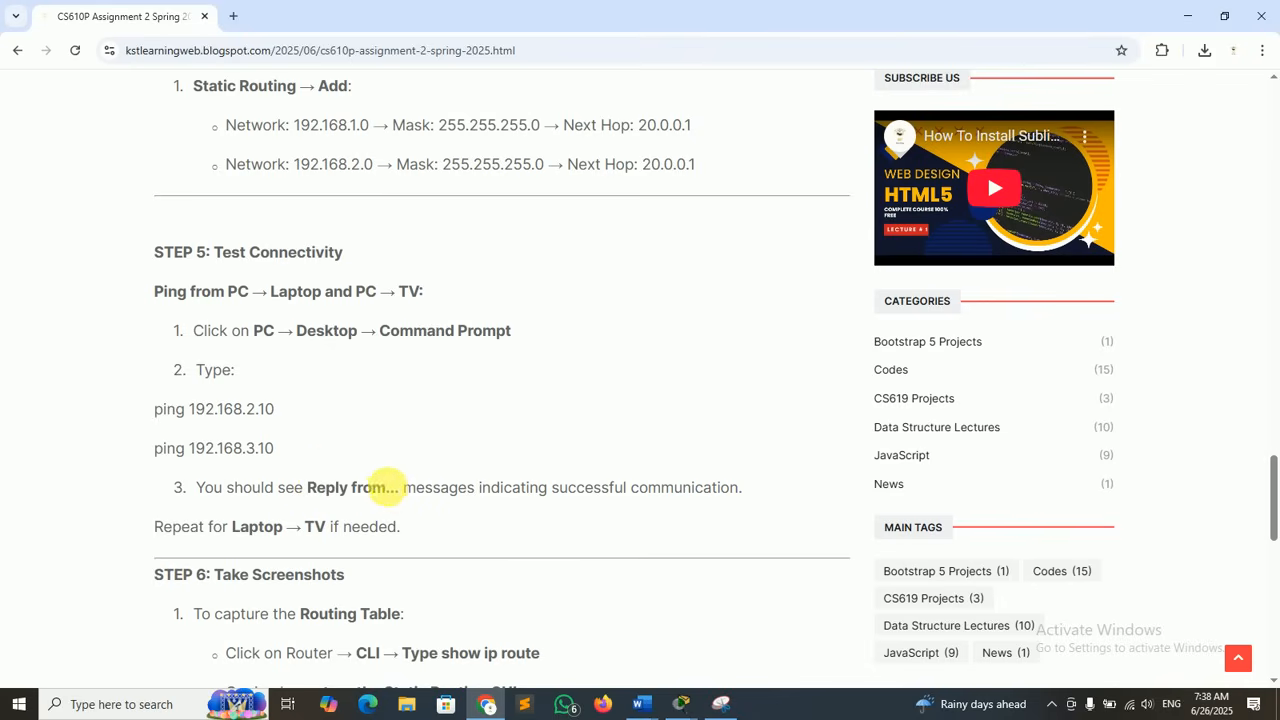
double_click(161, 456)
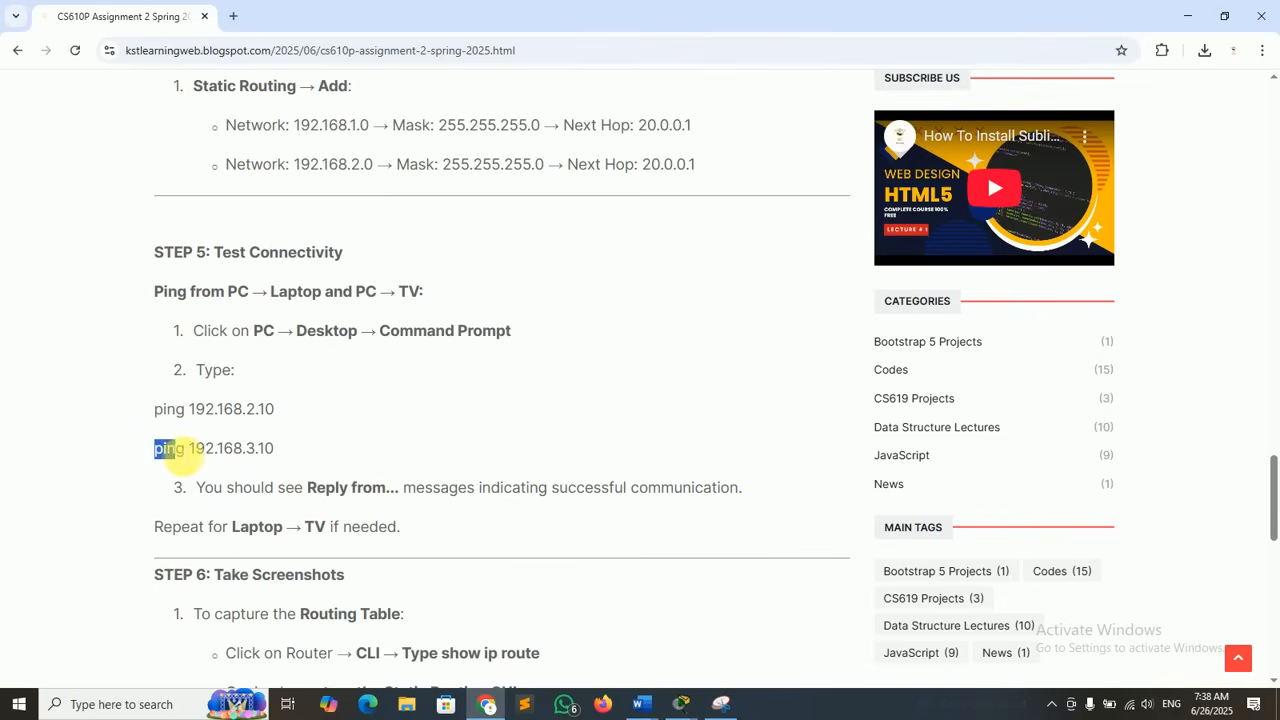
drag(188, 450, 273, 448)
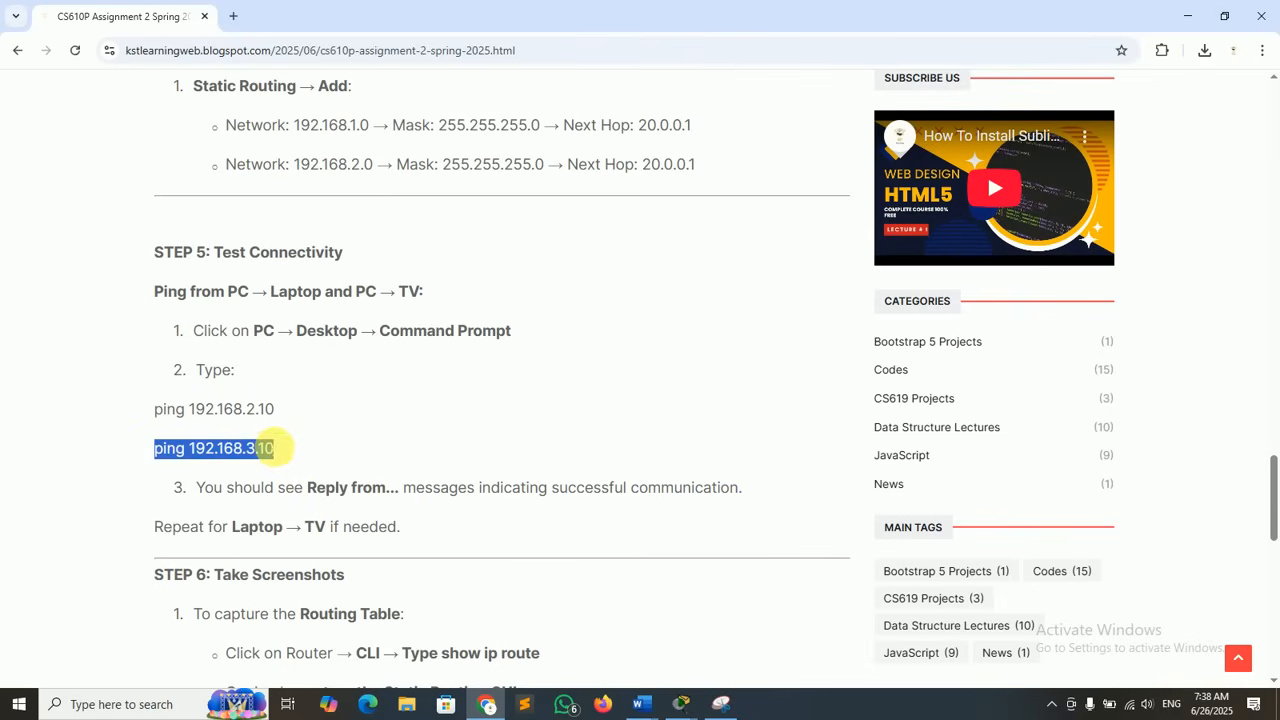
click(276, 451)
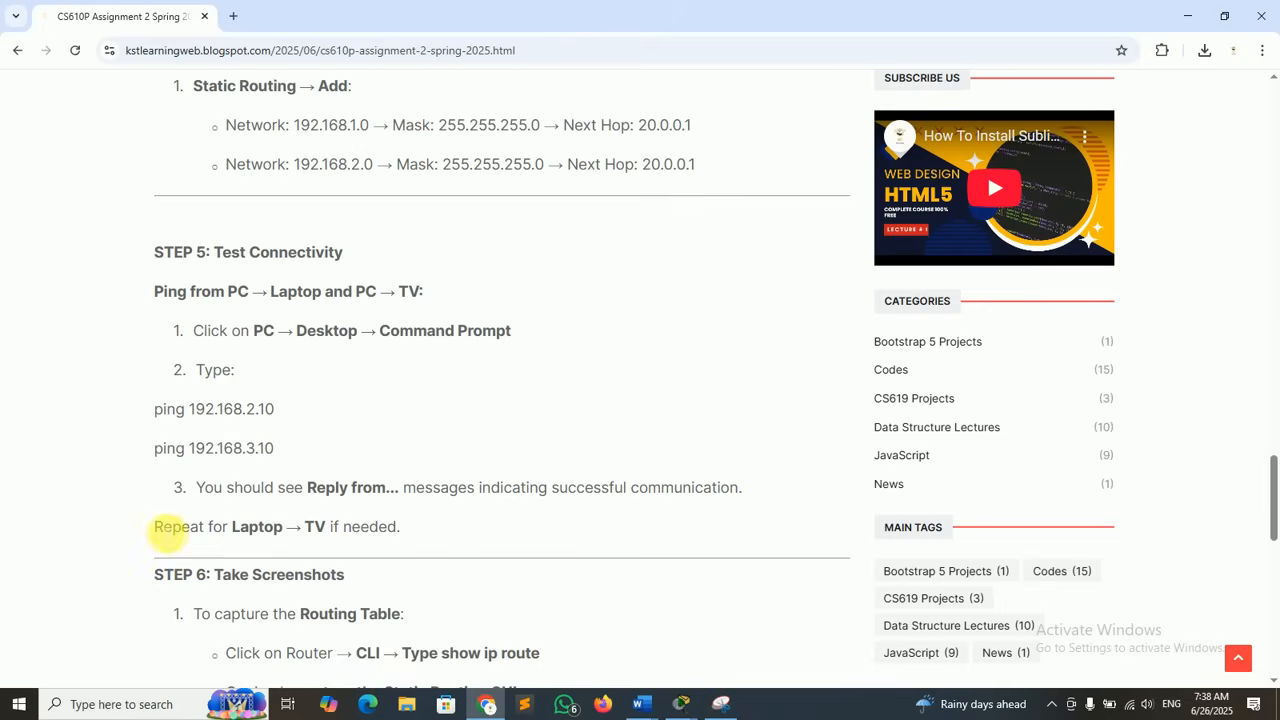
drag(157, 526, 390, 526)
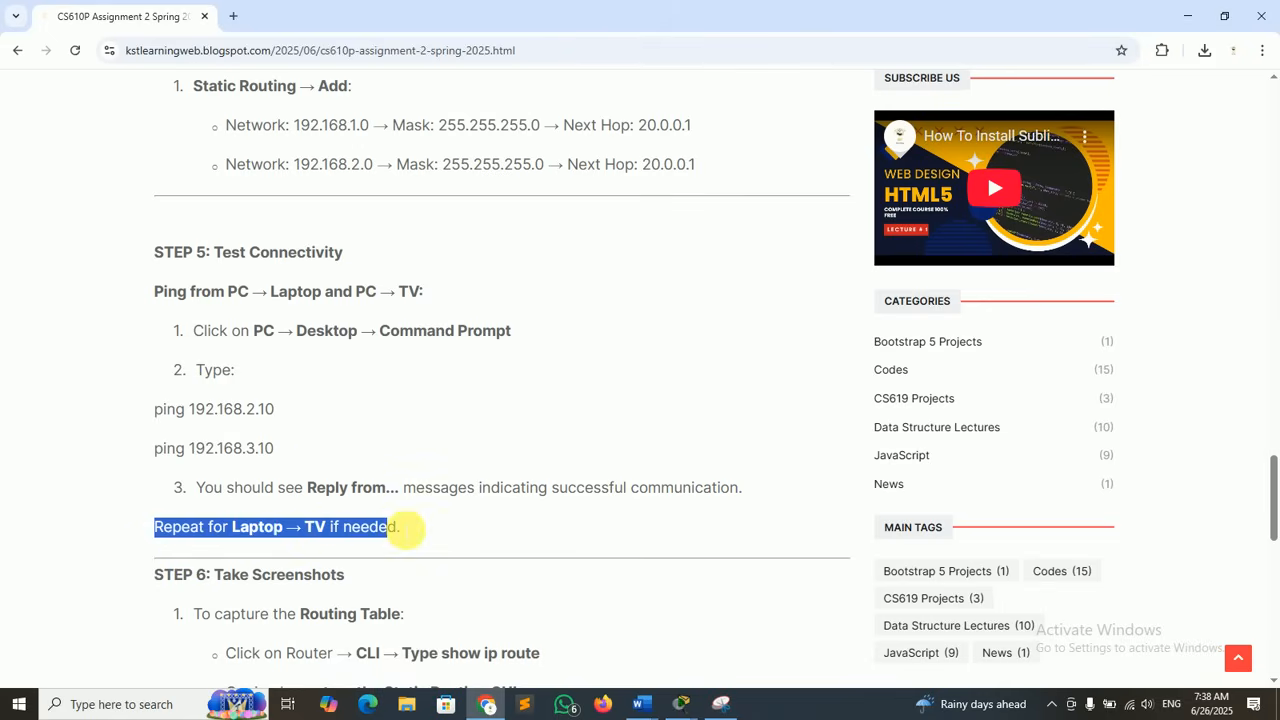
click(406, 530)
drag(180, 370, 394, 466)
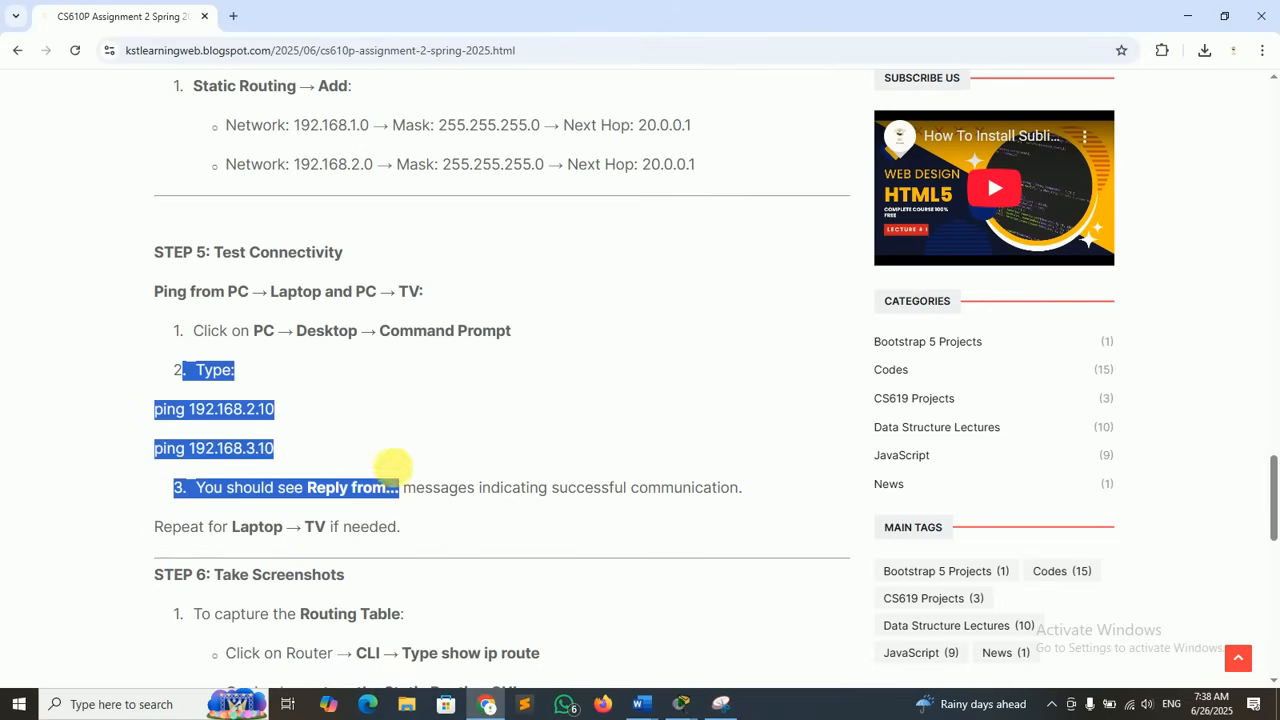
click(389, 432)
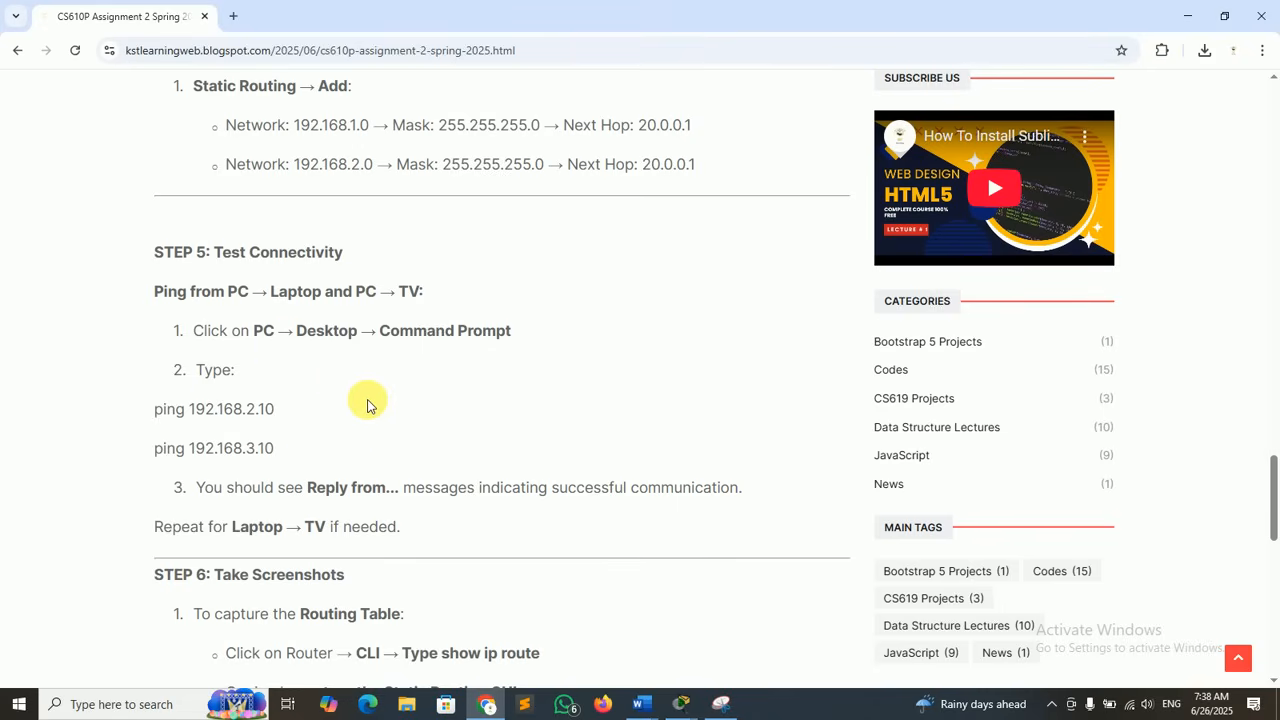
click(1261, 16)
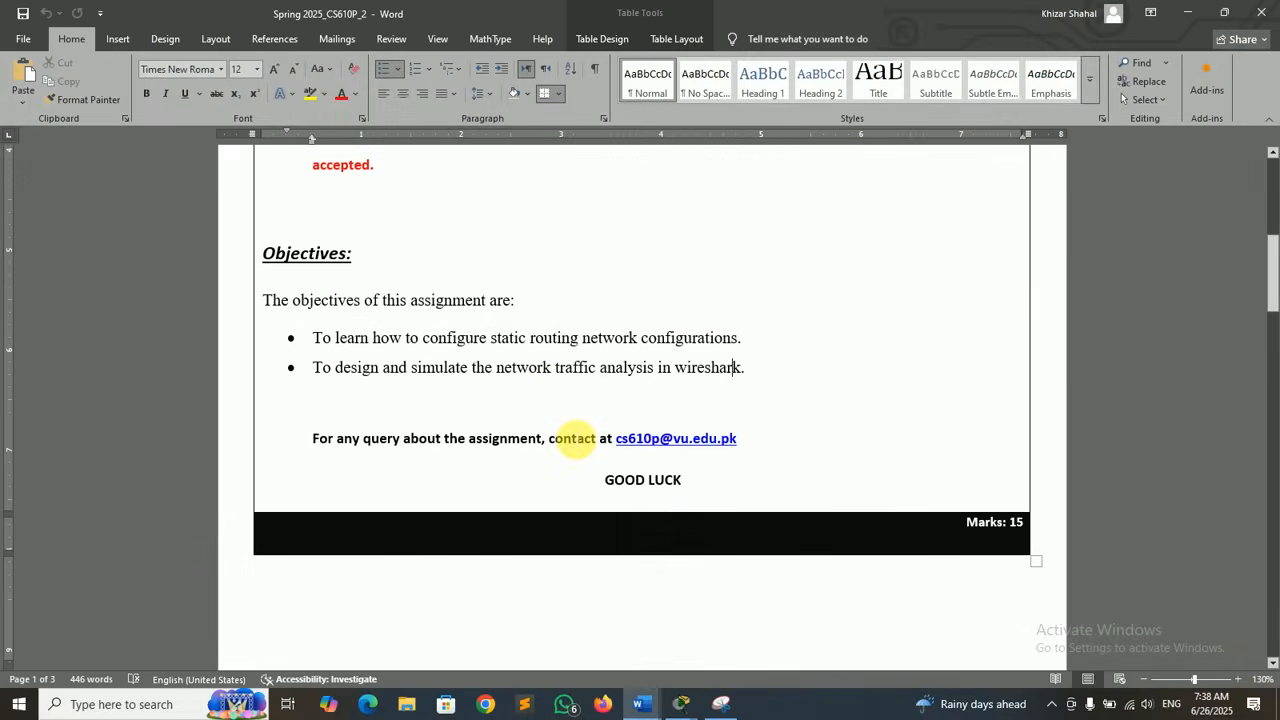
- Close the TV window in Packet Tracer and exit the program, saving the topology to the Desktop as CS610P_2_S25
mouse_move(681, 704)
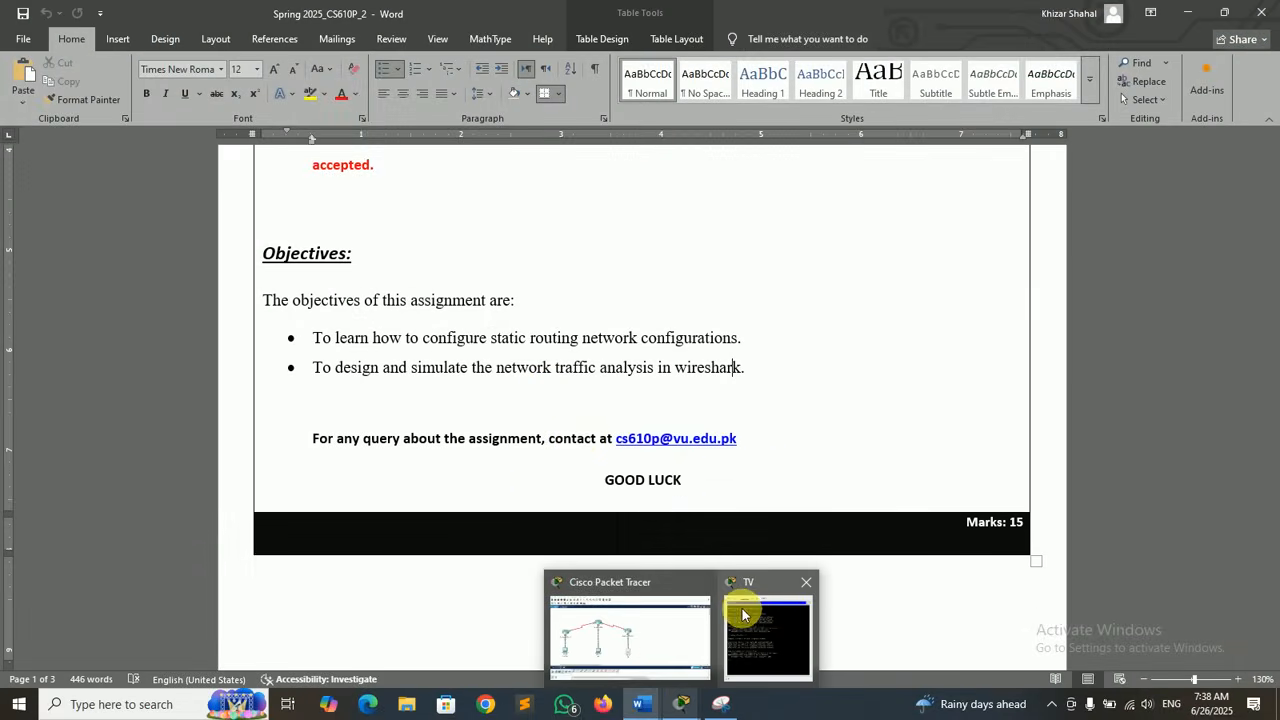
click(752, 625)
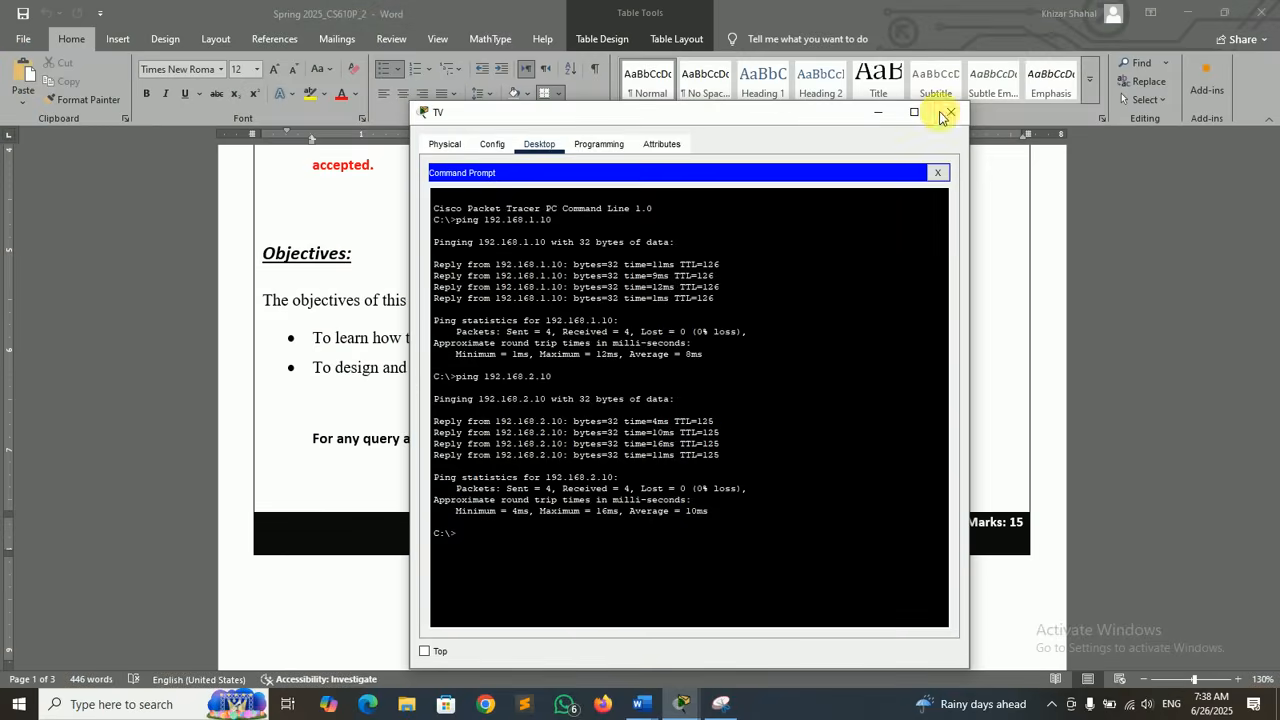
click(950, 113)
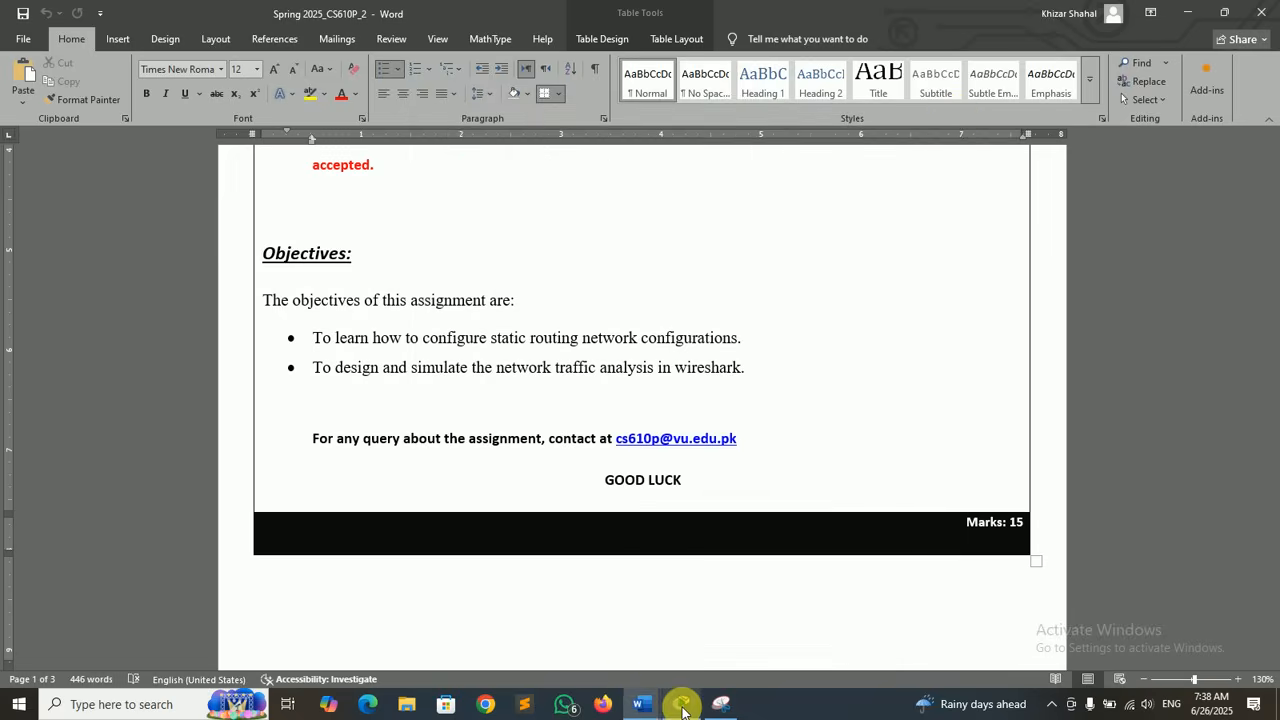
click(682, 705)
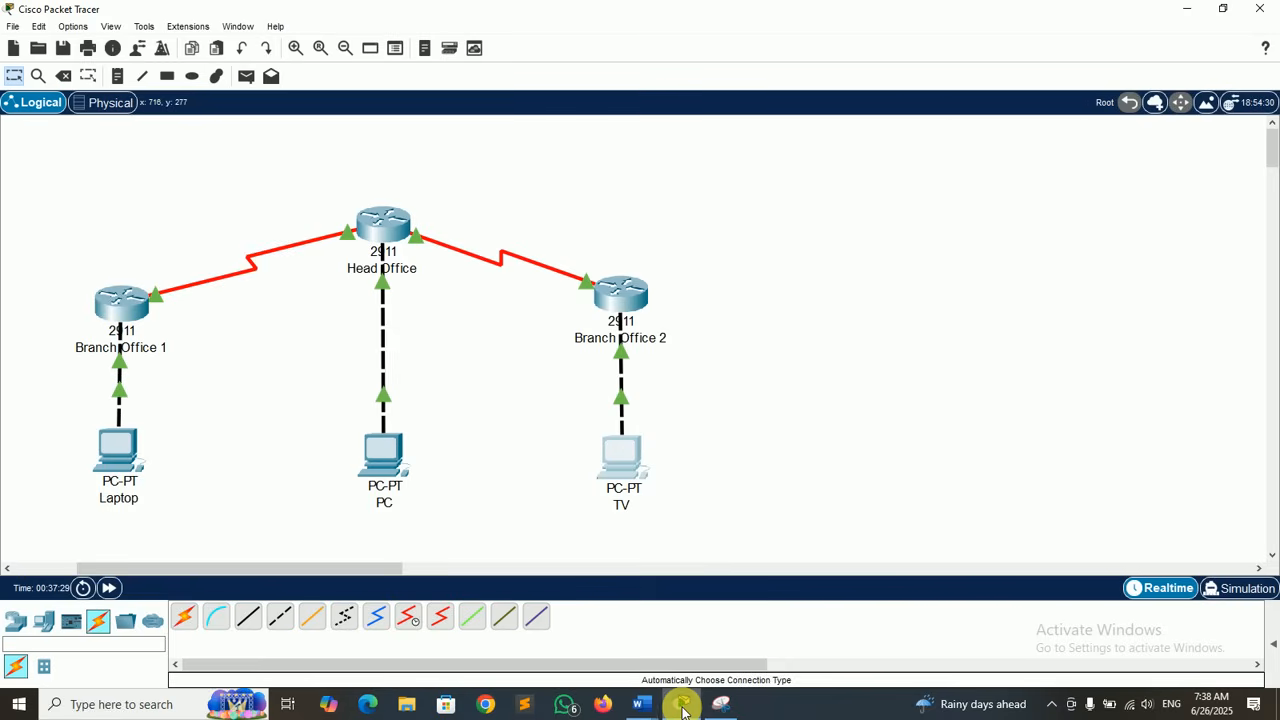
click(1263, 9)
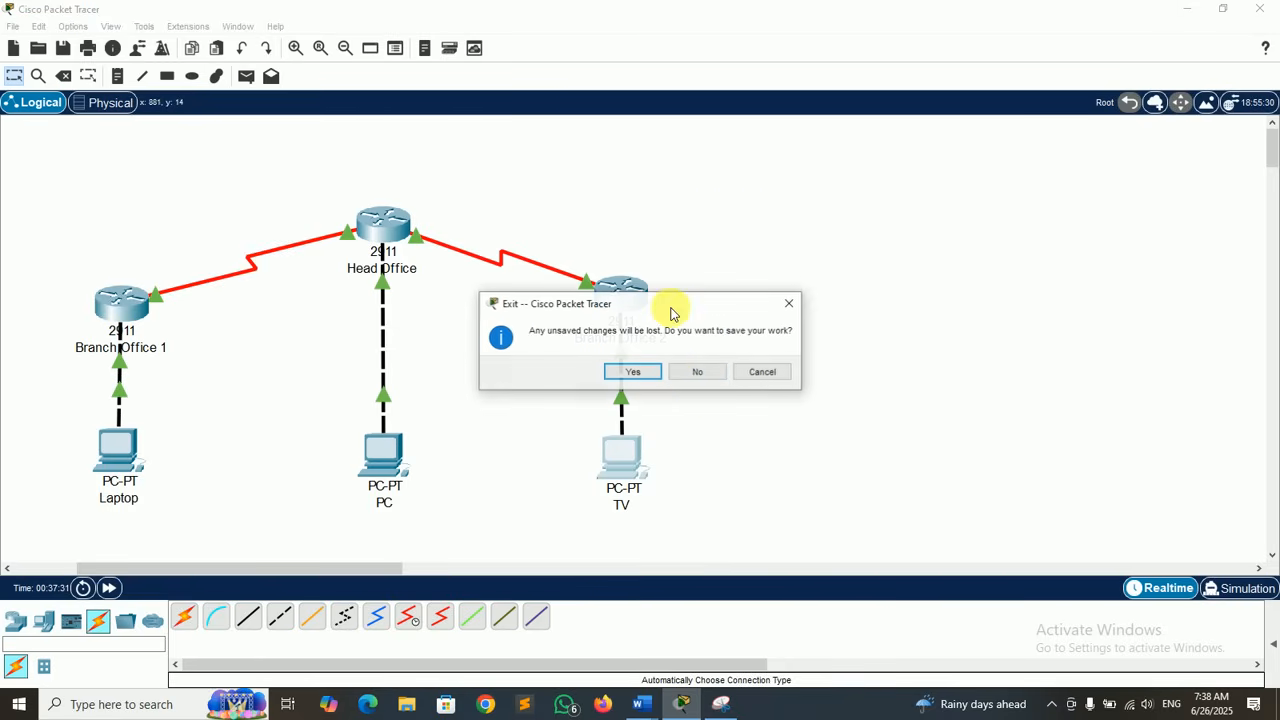
click(651, 372)
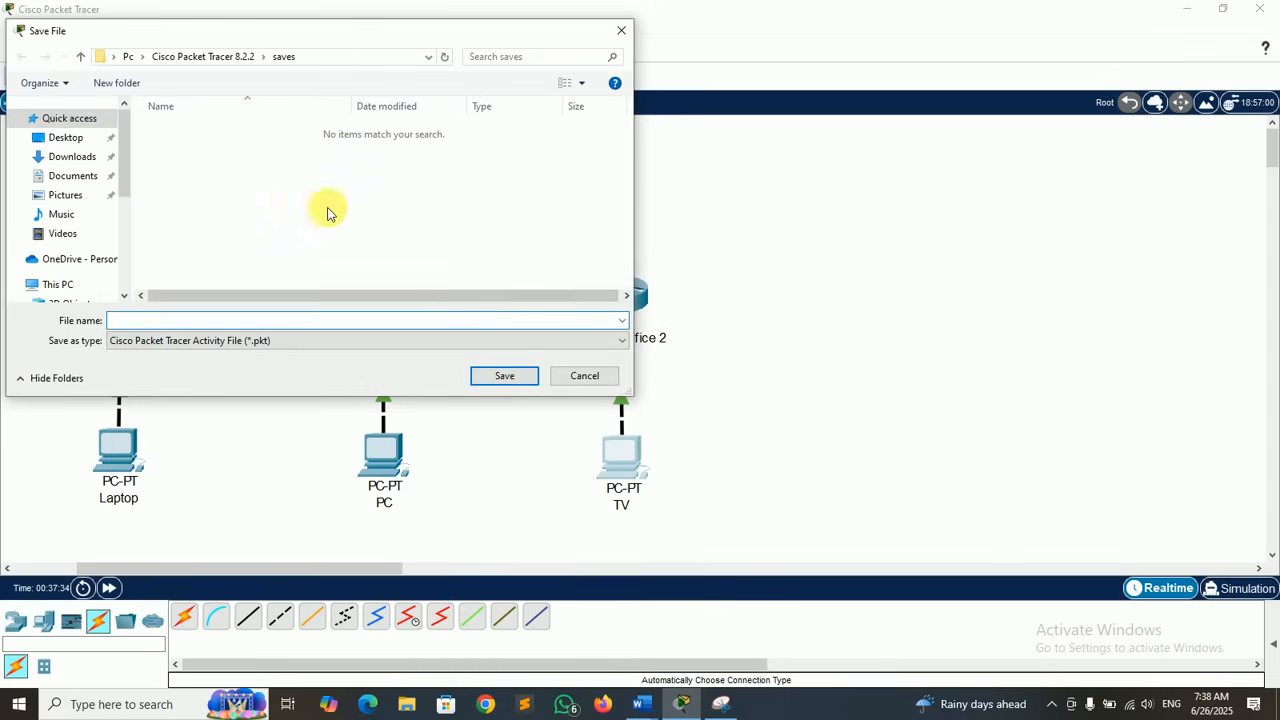
click(64, 137)
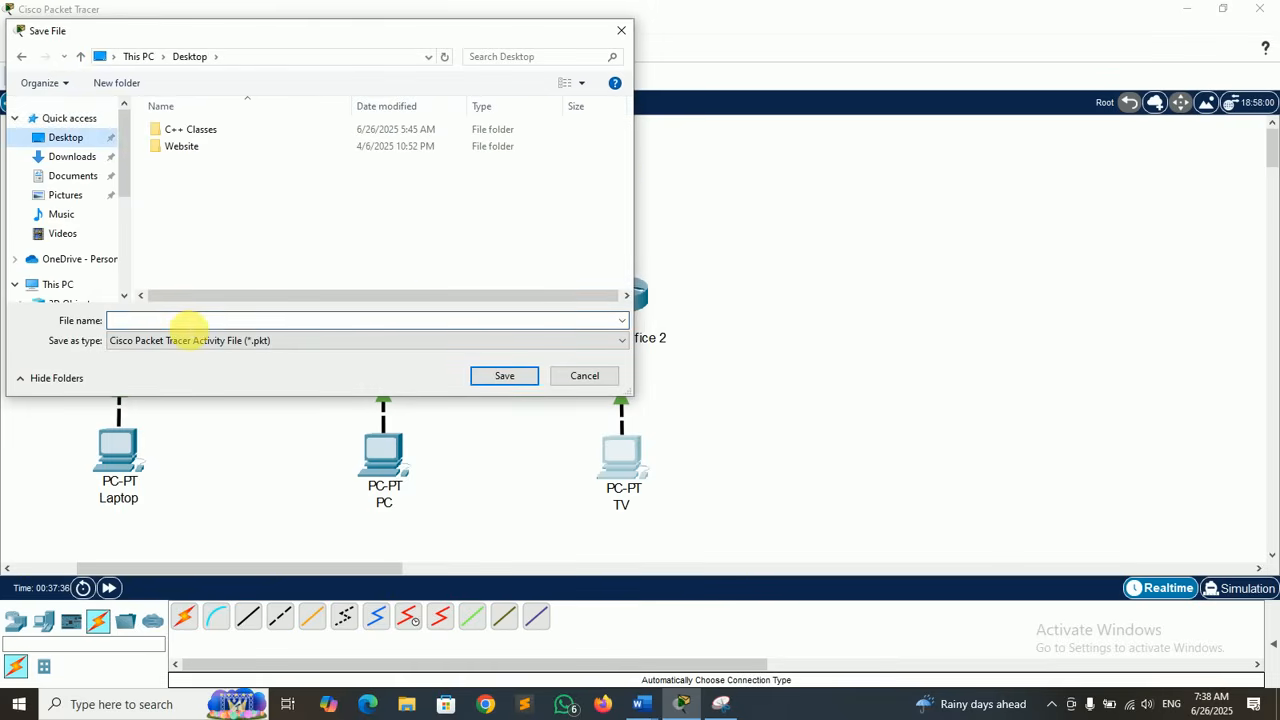
text(CS)
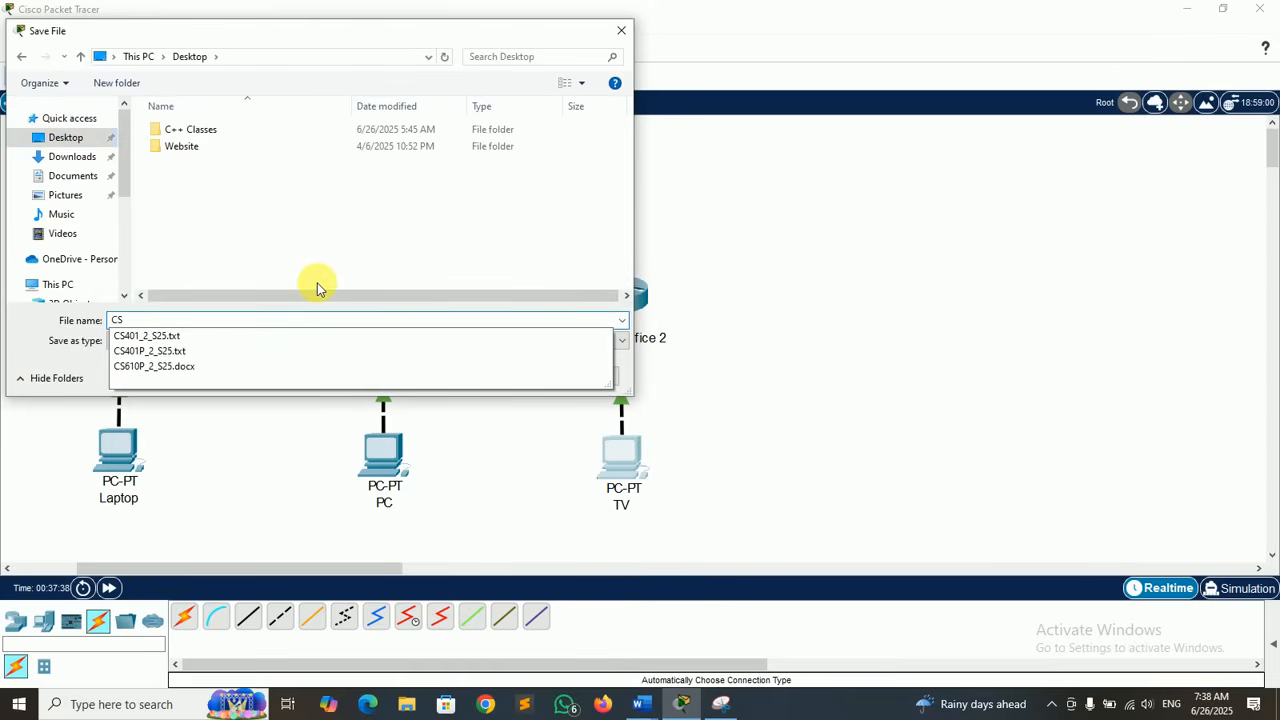
text(610P_2_S25)
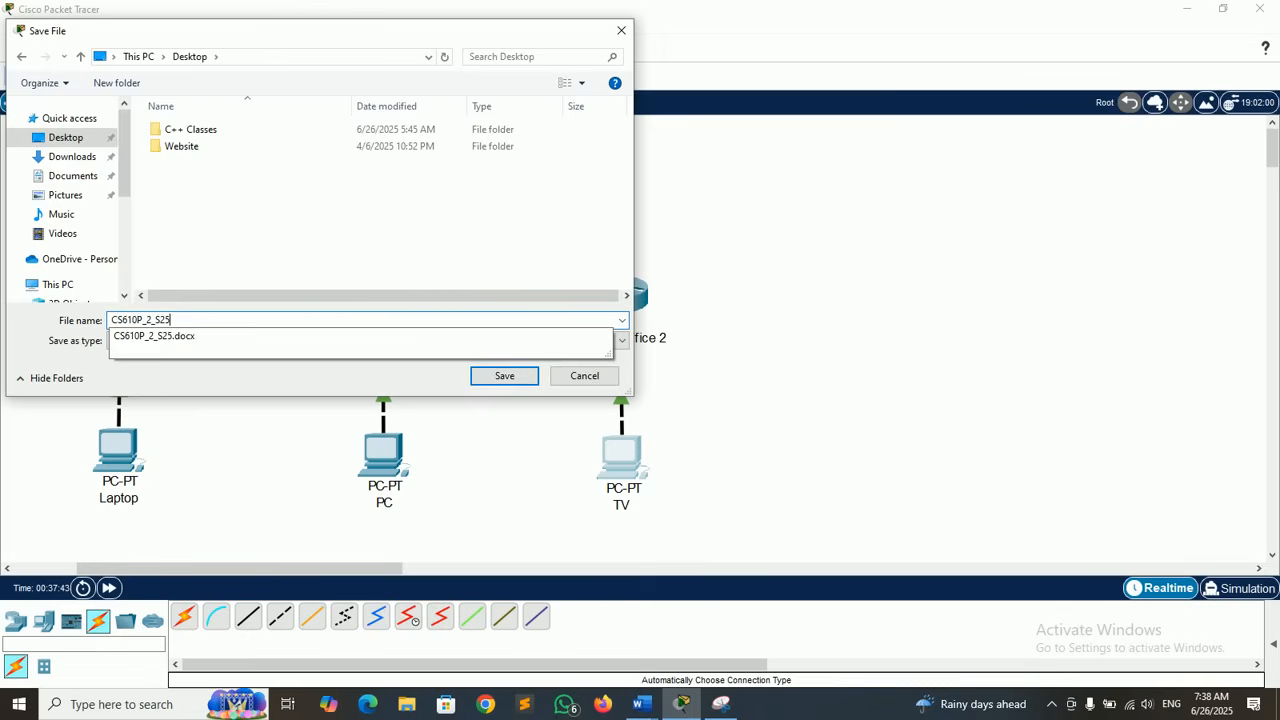
key(Return)
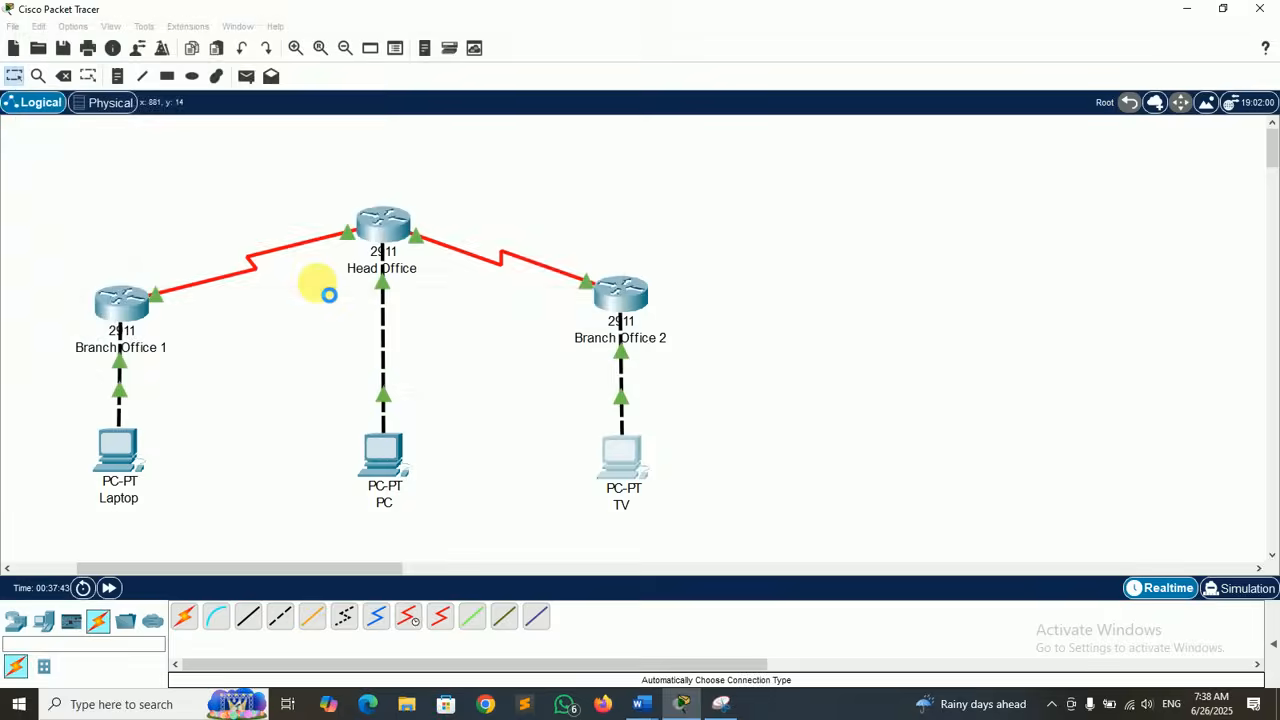
- Minimize the assignment document and close the Snipping Tool without saving the TV snip
key(alt+Tab)
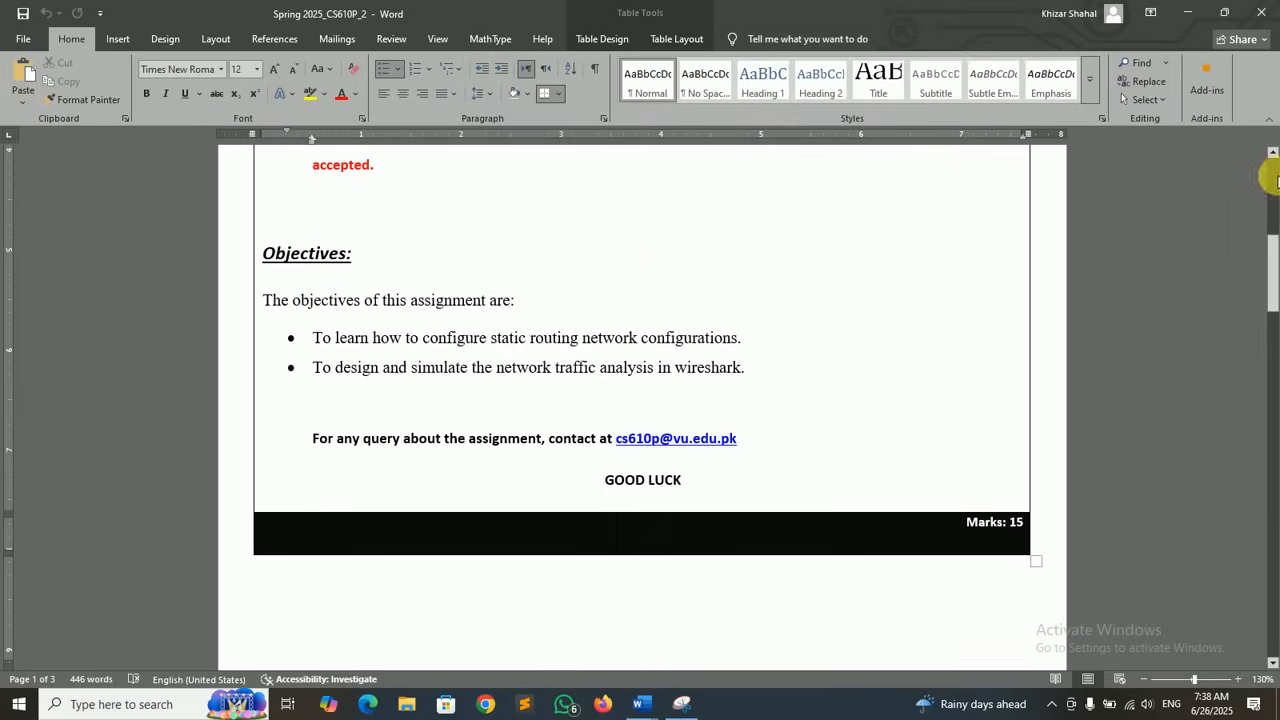
click(1187, 12)
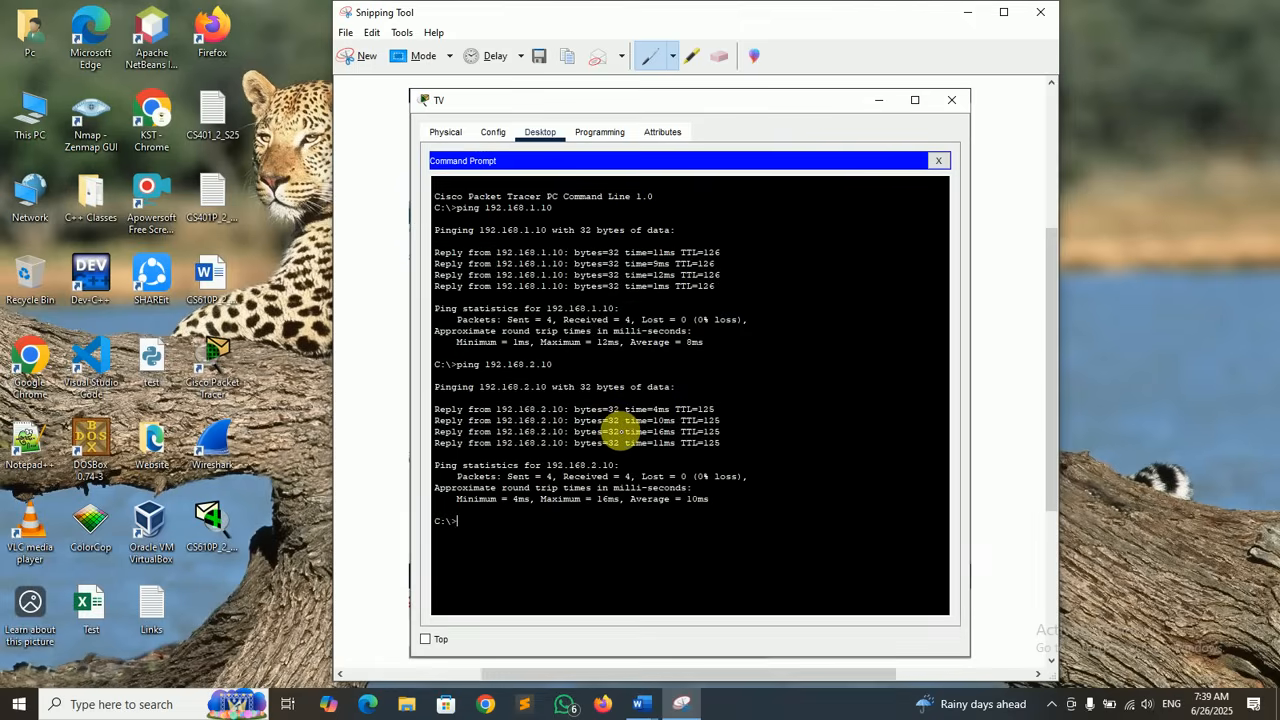
click(1040, 12)
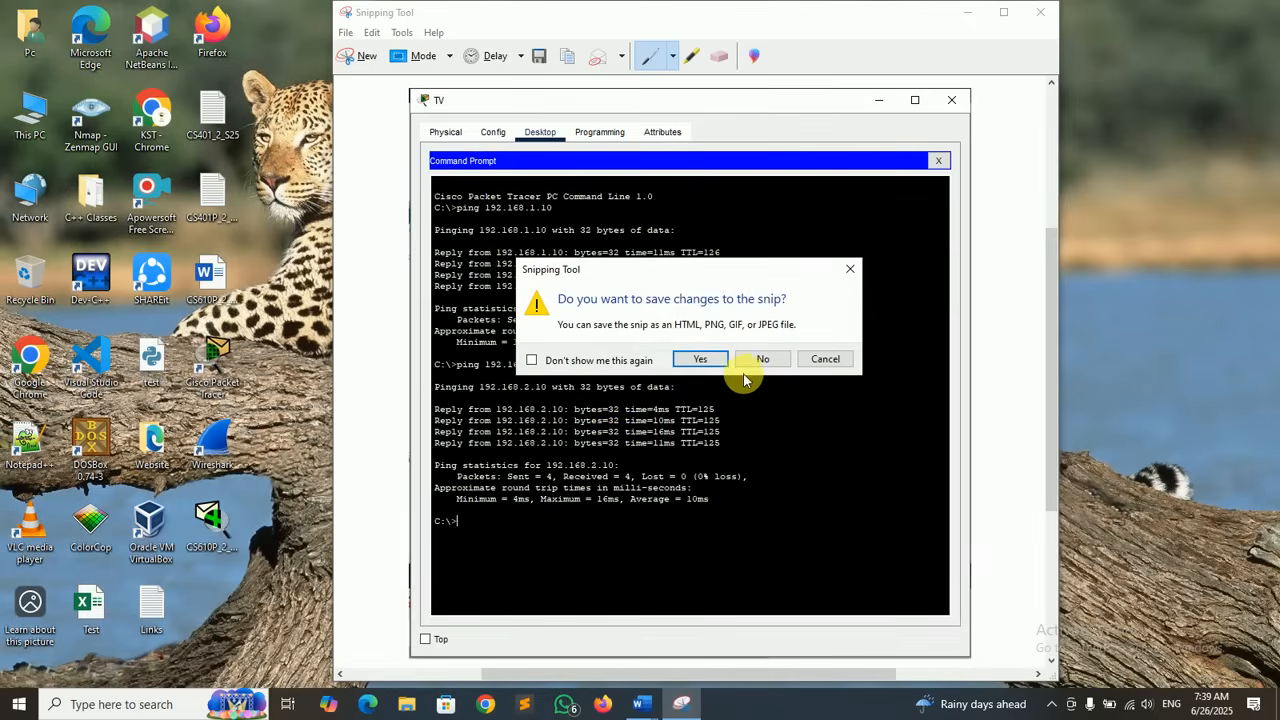
click(755, 360)
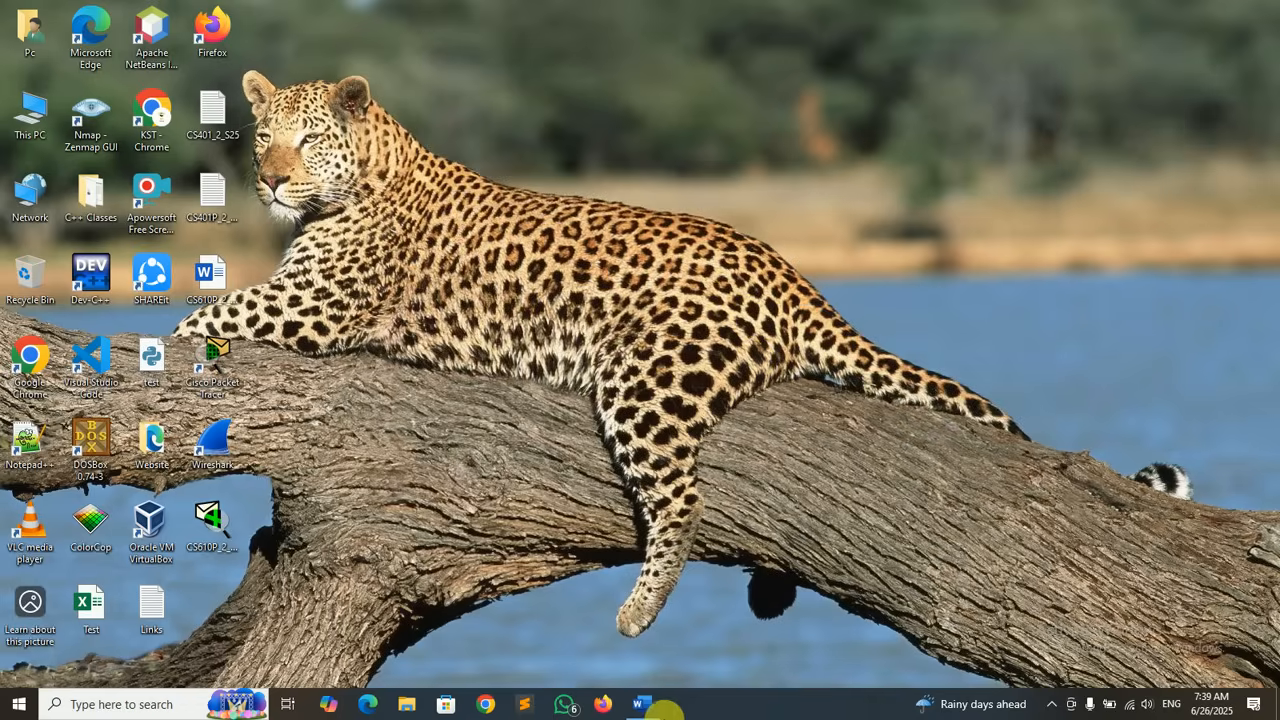
- Check the routing and ping captures and the Question # 02 placeholders in the CS610P_2_S25 Word document, and minimize it
mouse_move(660, 708)
click(594, 645)
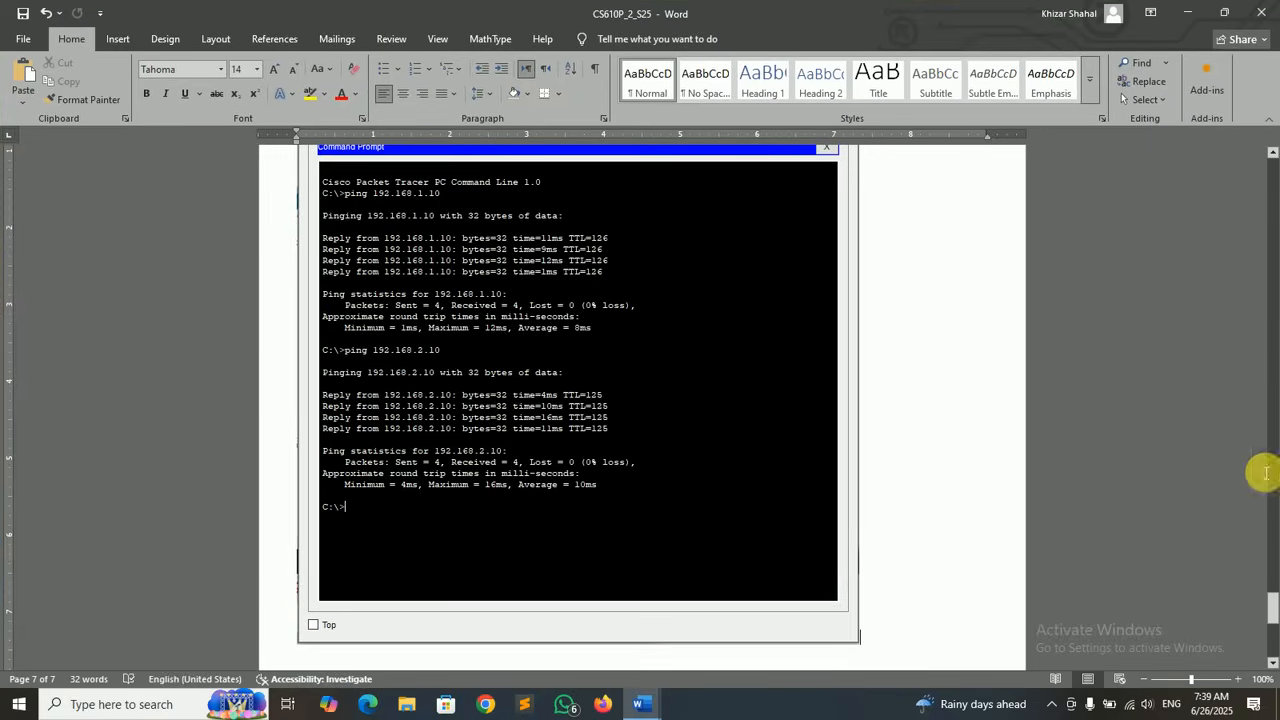
drag(1268, 608, 1272, 252)
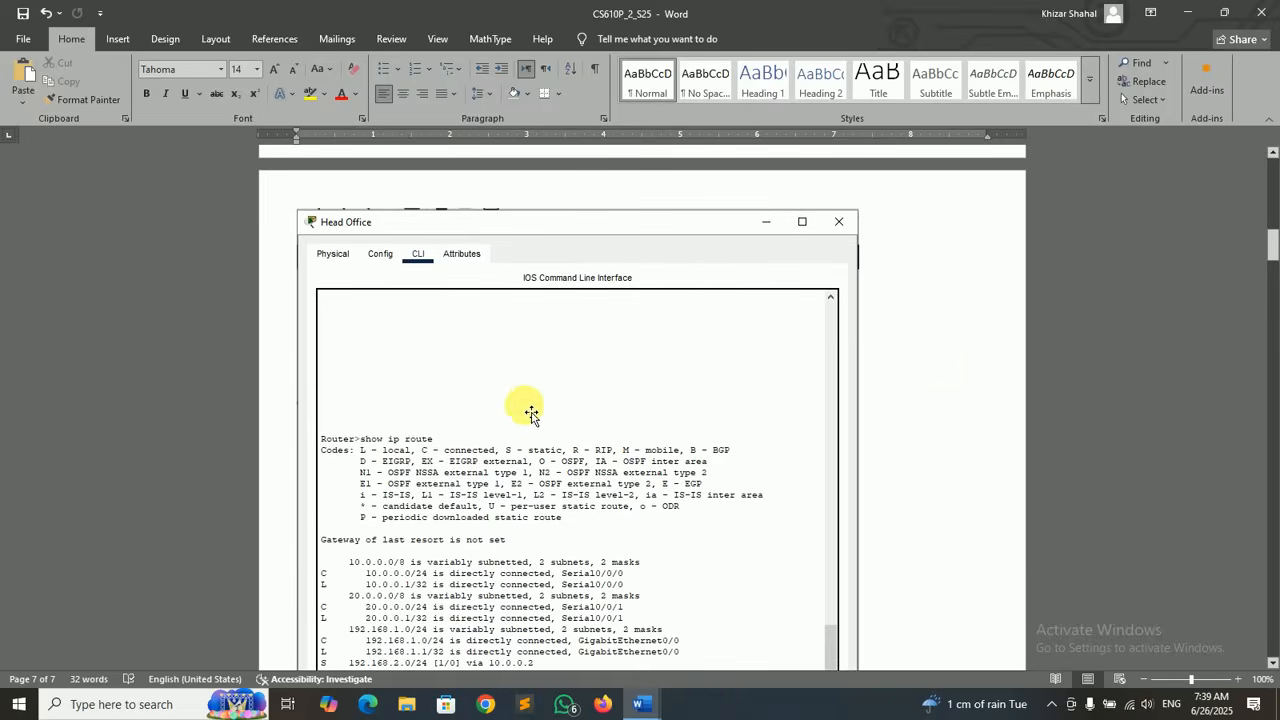
drag(1271, 251, 1266, 434)
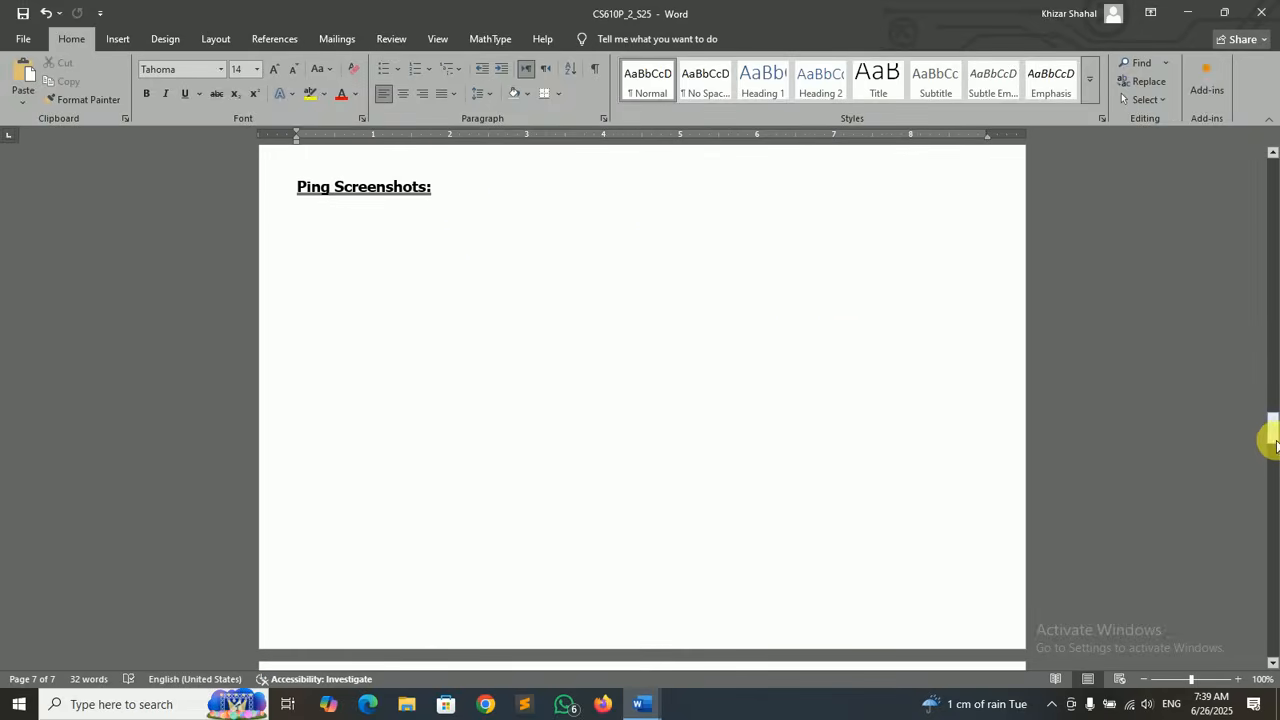
drag(1271, 429, 1270, 477)
drag(1270, 462, 1270, 635)
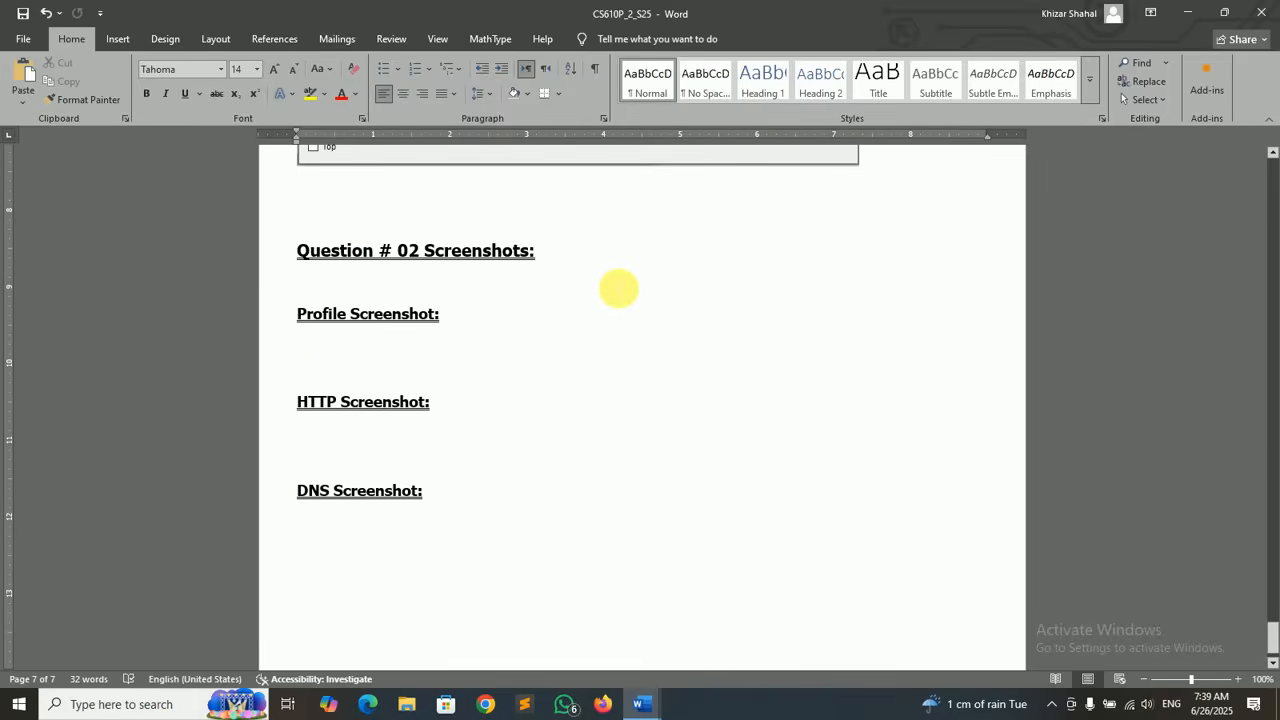
click(342, 362)
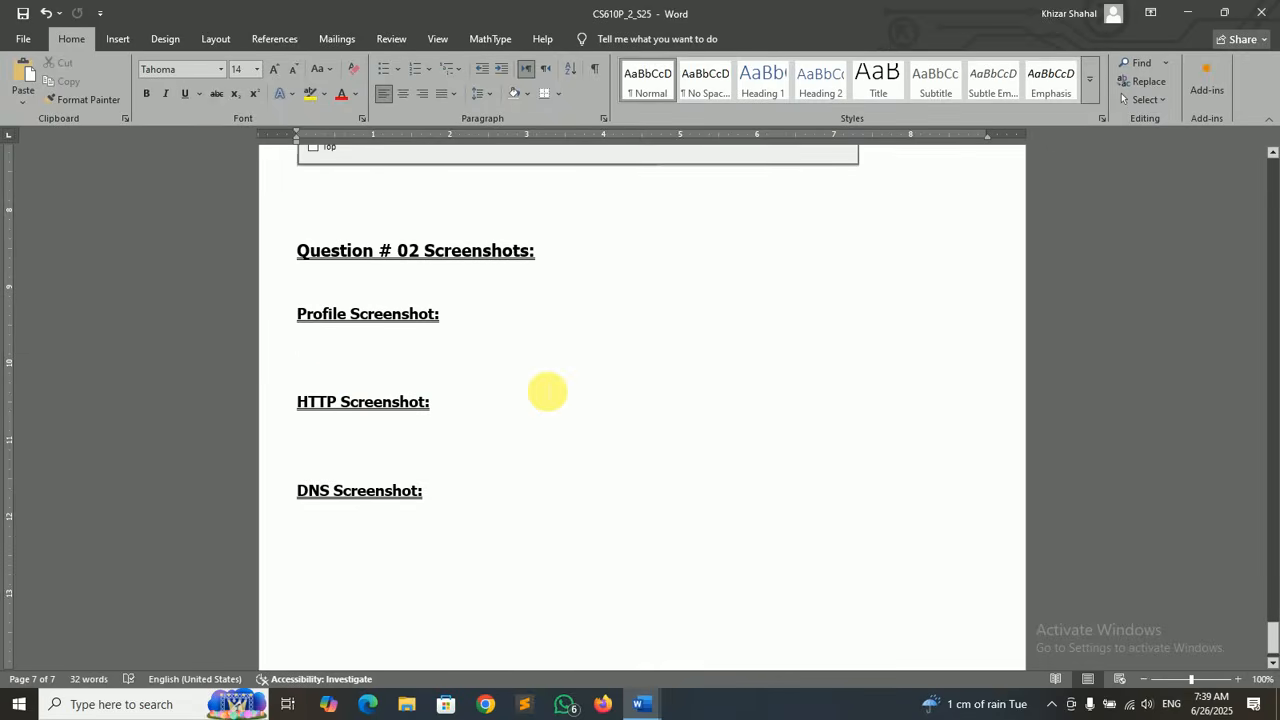
click(1185, 12)
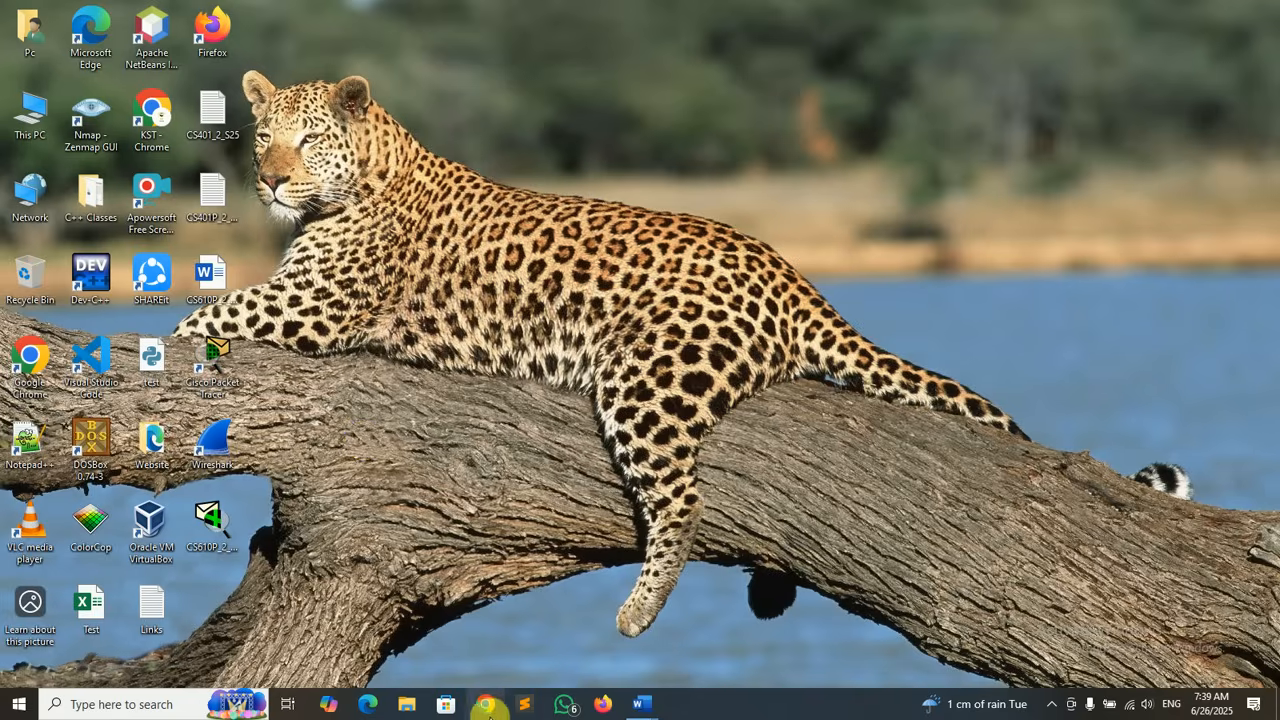
- Open Chrome with the KST Learning profile and load hec.gov.pk
click(486, 704)
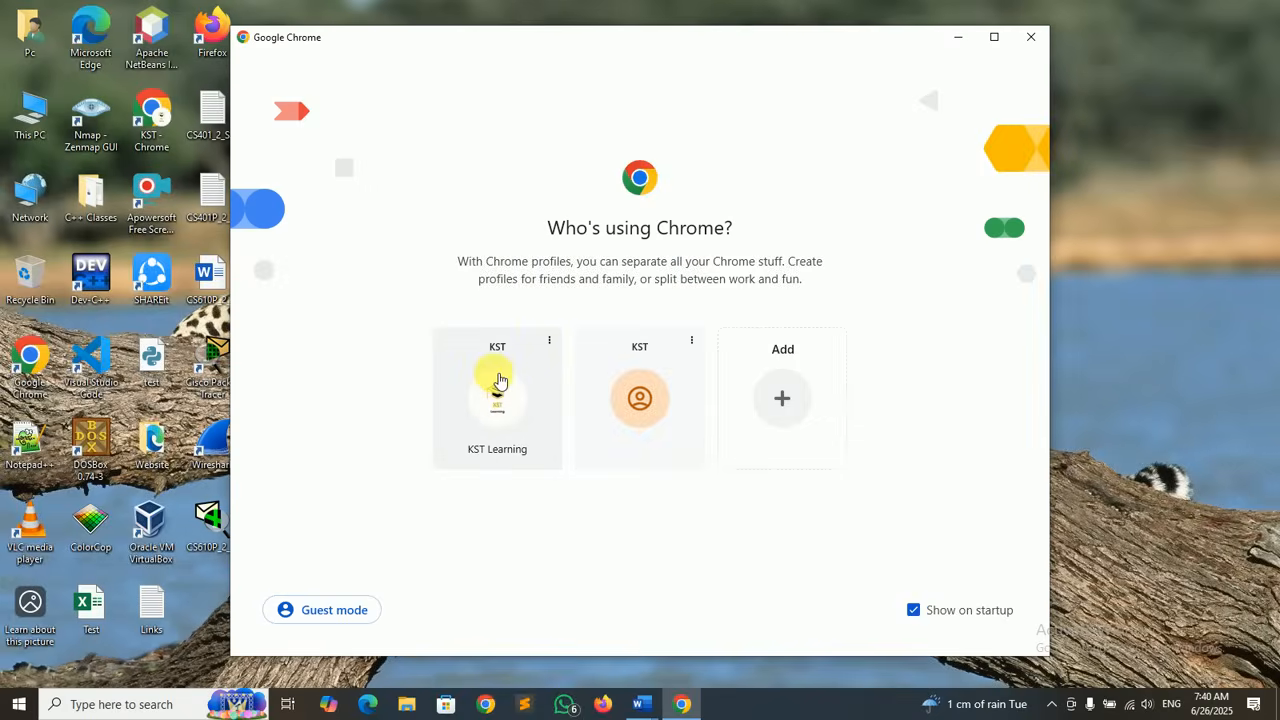
click(497, 378)
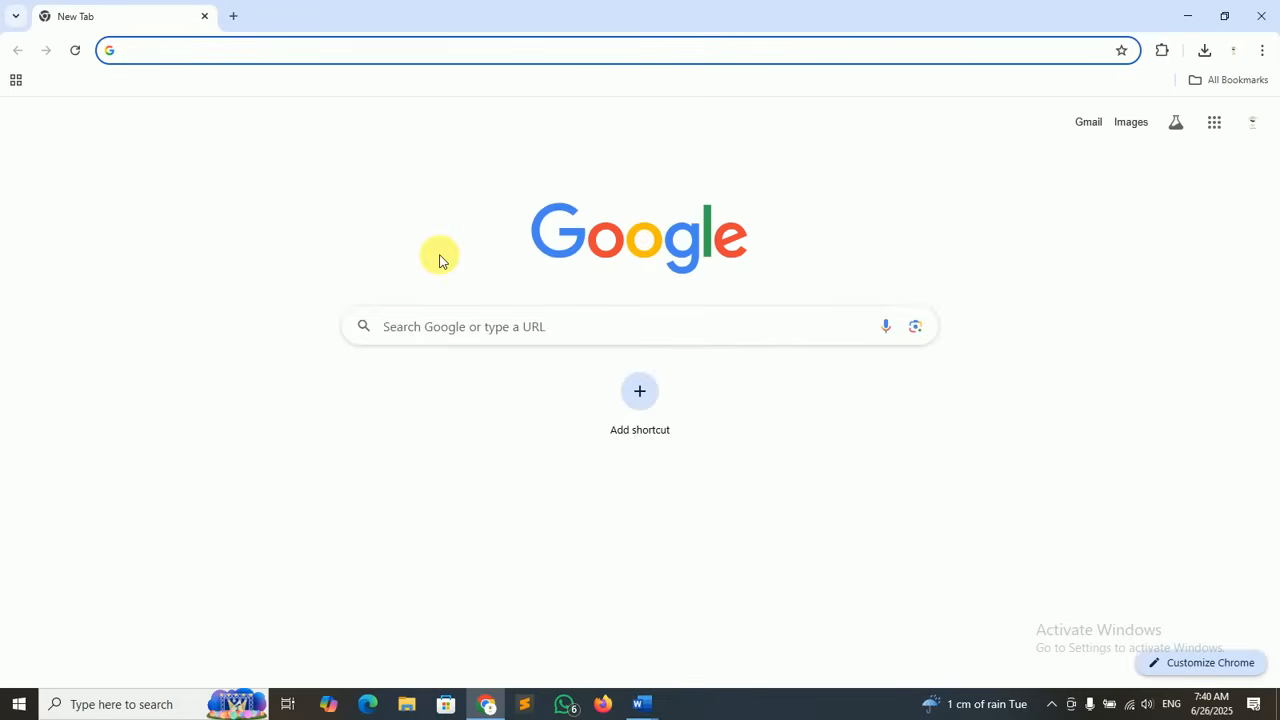
text(hec.gov.pk)
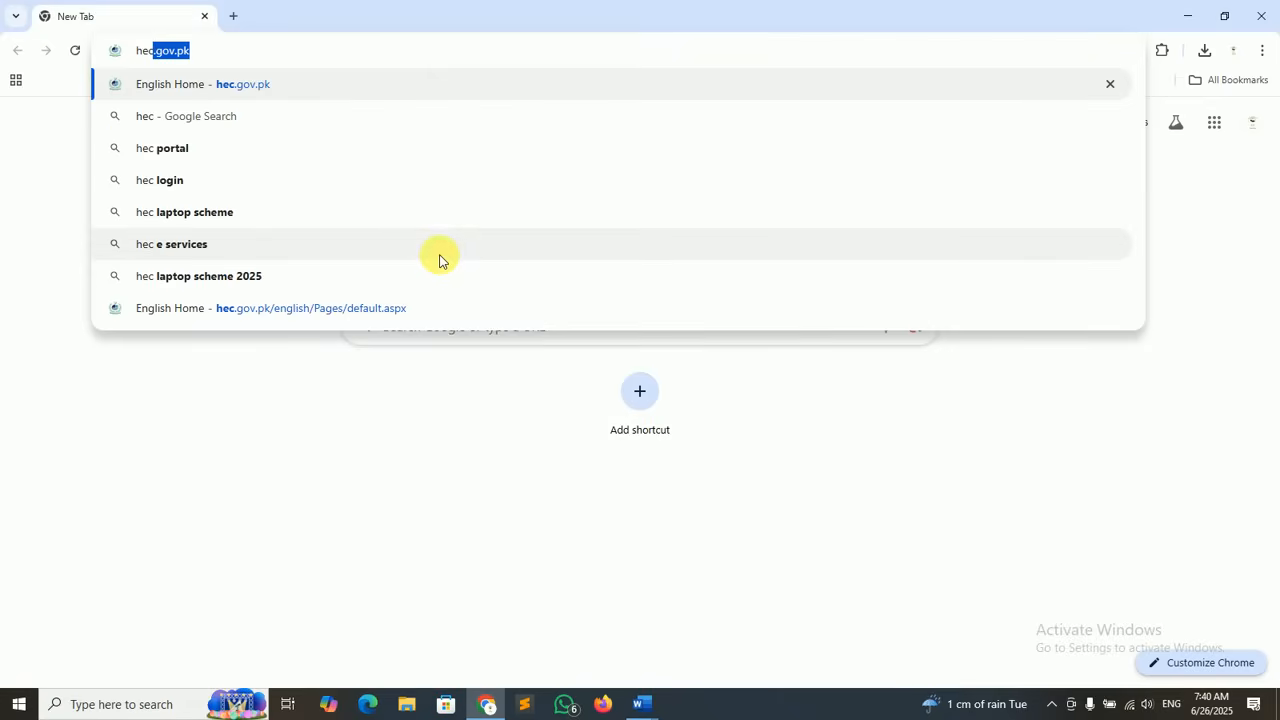
key(Return)
- Switch to the Spring 2025_CS610P_2 Word document and read the Q#2 Wireshark traffic analysis tasks
mouse_move(648, 701)
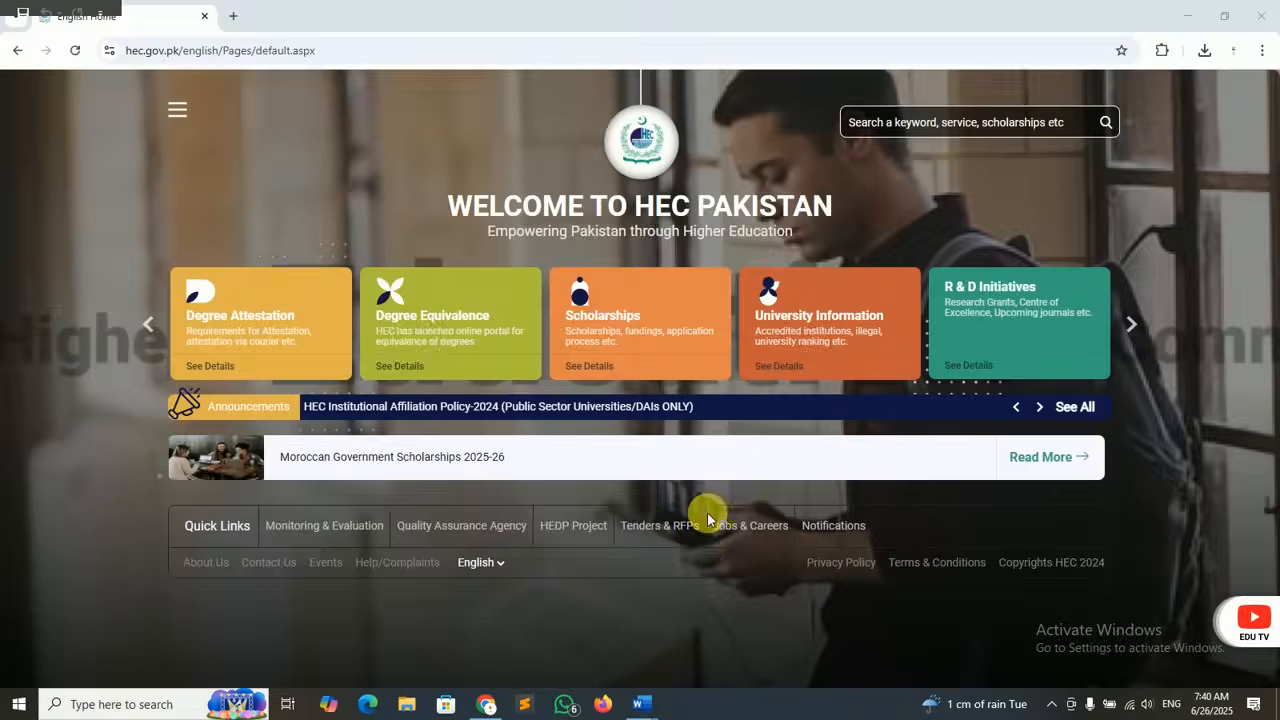
click(728, 630)
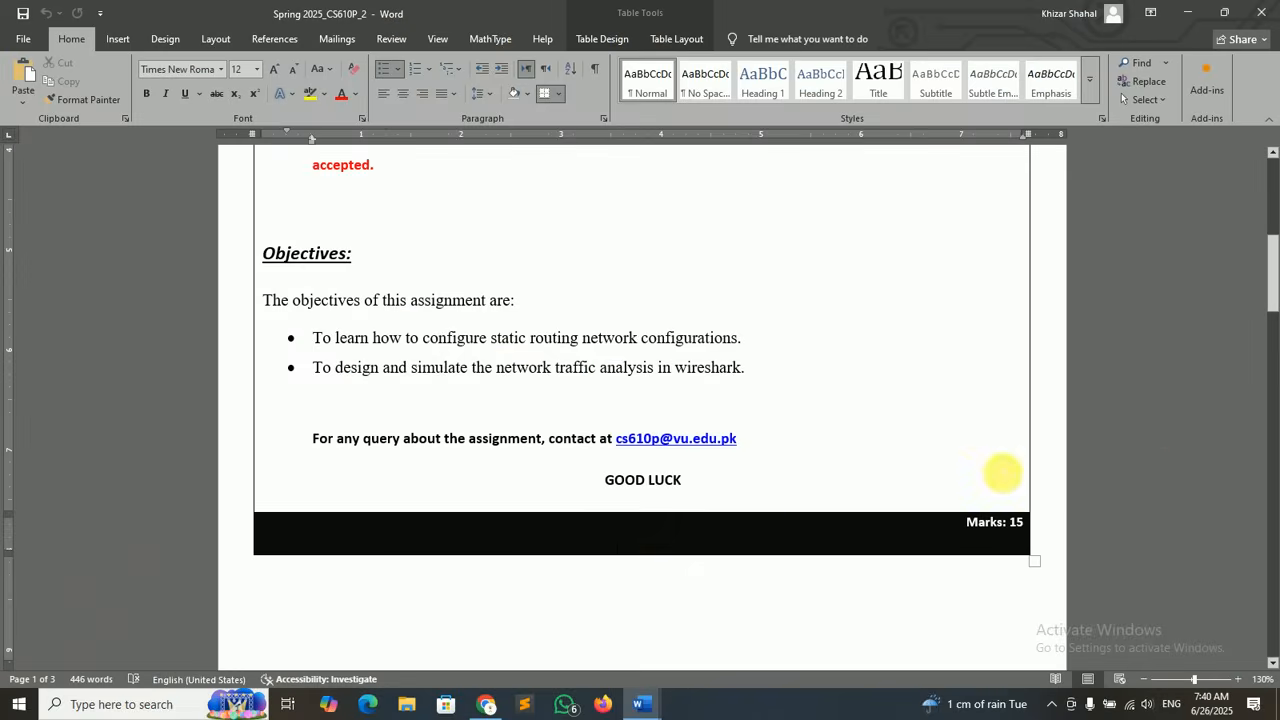
drag(1271, 286, 1271, 435)
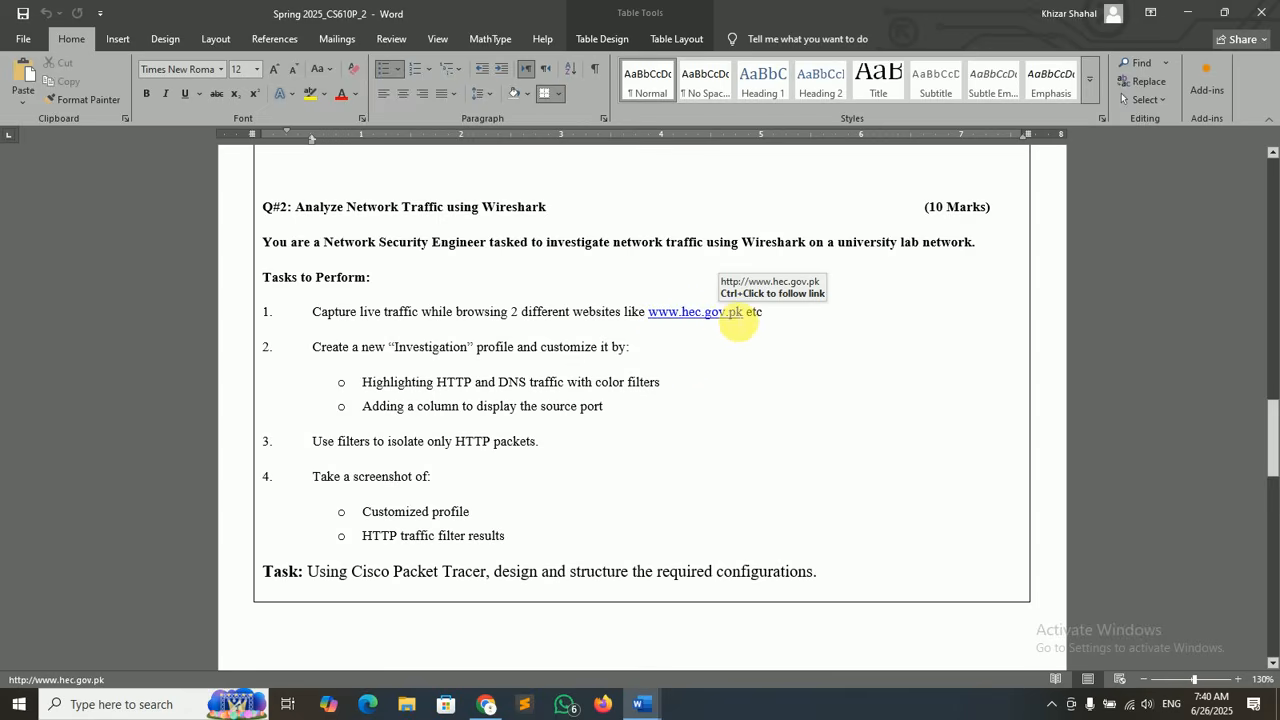
click(662, 344)
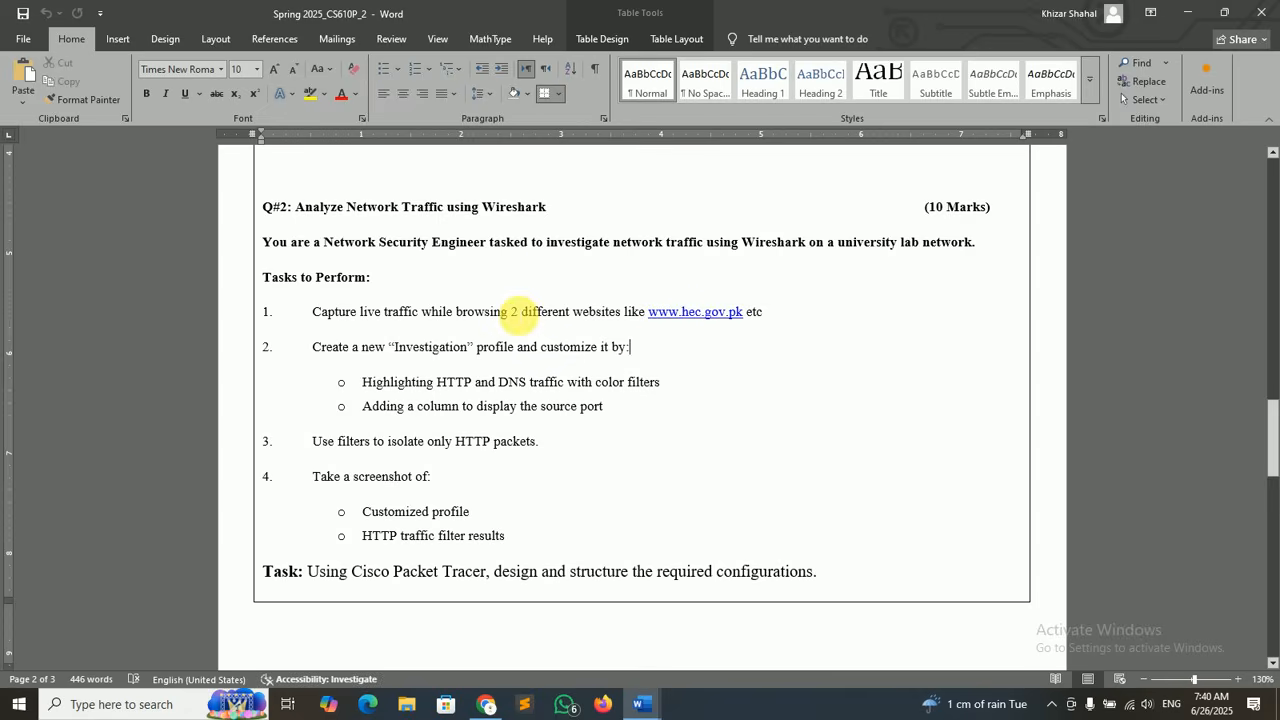
- Review the task about capturing live traffic from two different websites, and minimize the assignment document
drag(512, 311, 600, 311)
click(600, 311)
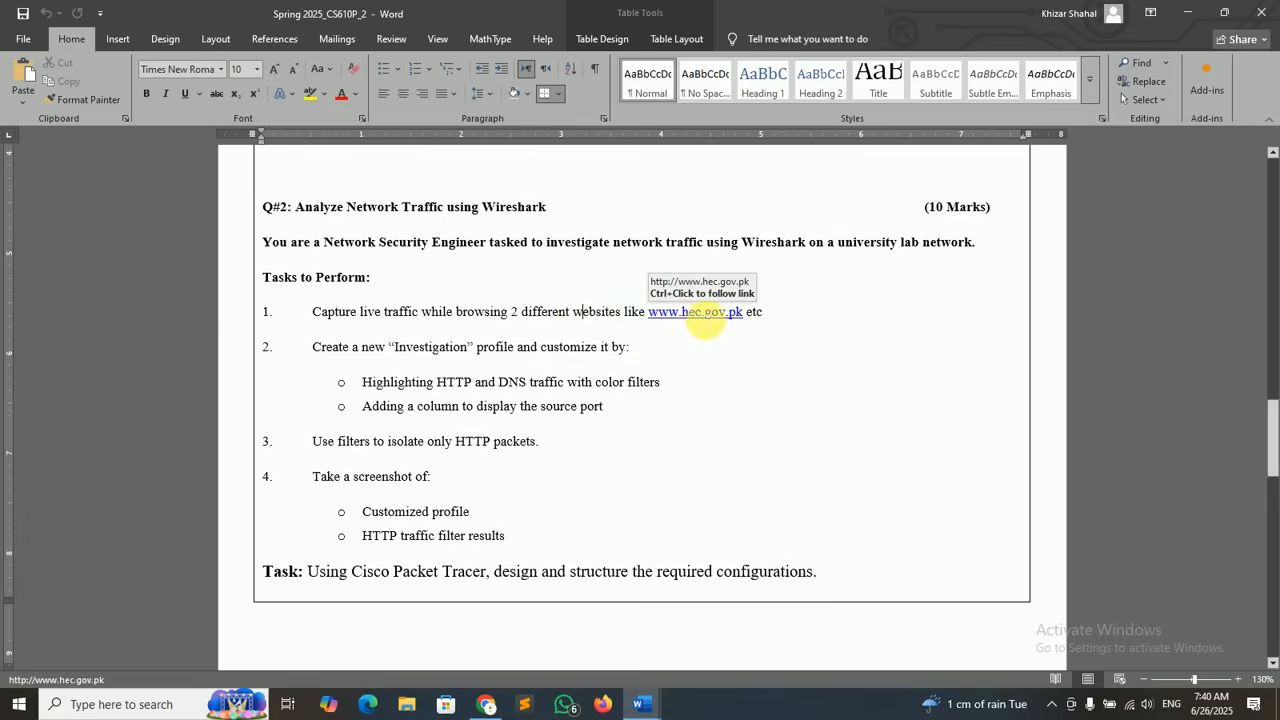
click(1187, 12)
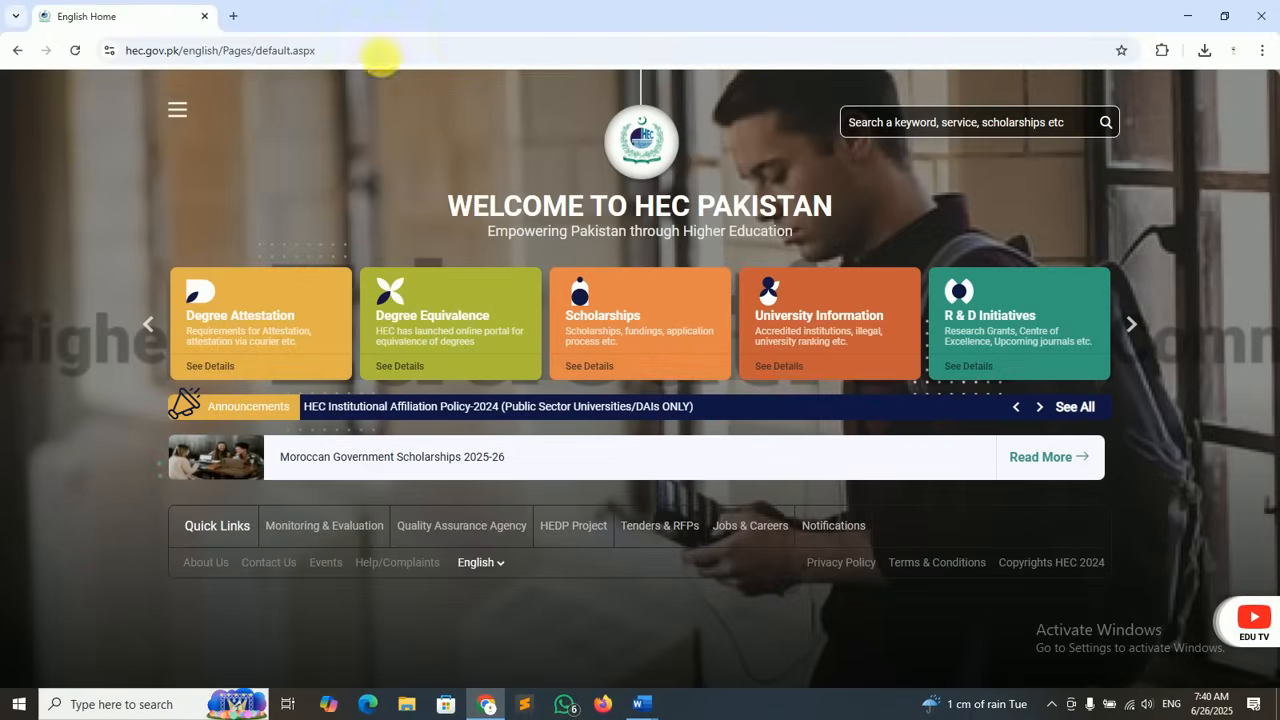
click(233, 16)
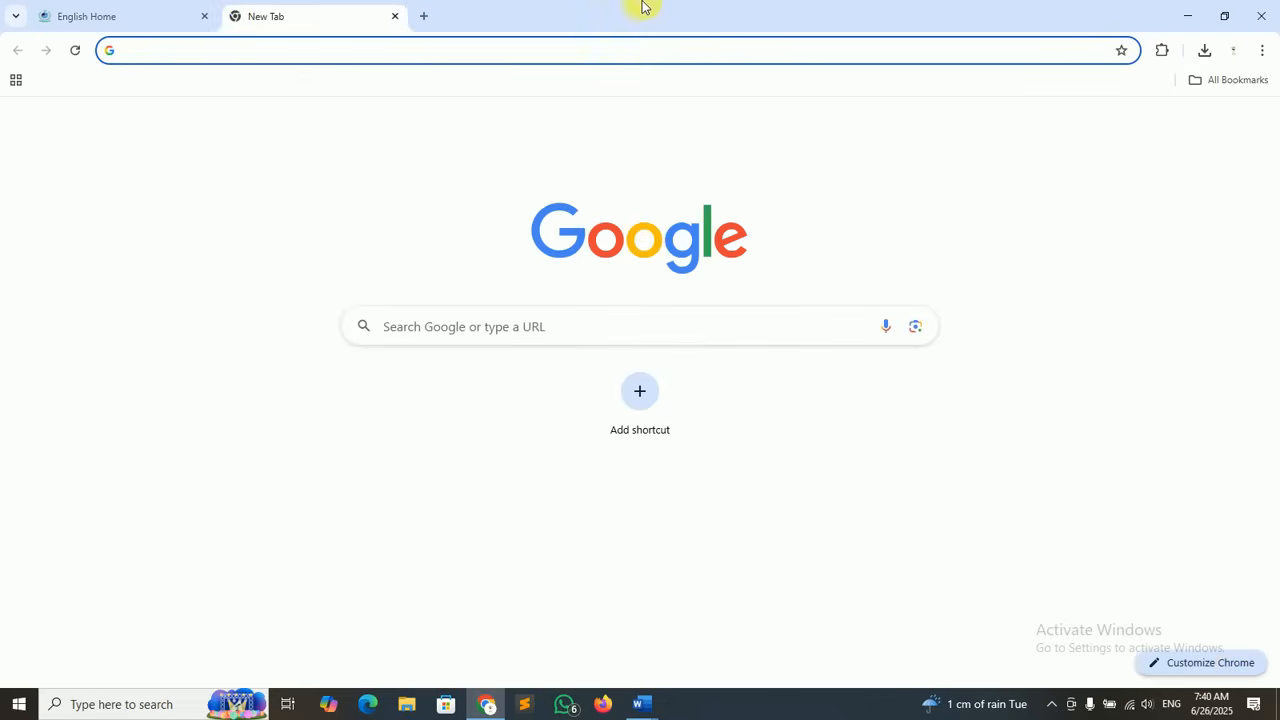
text(ww)
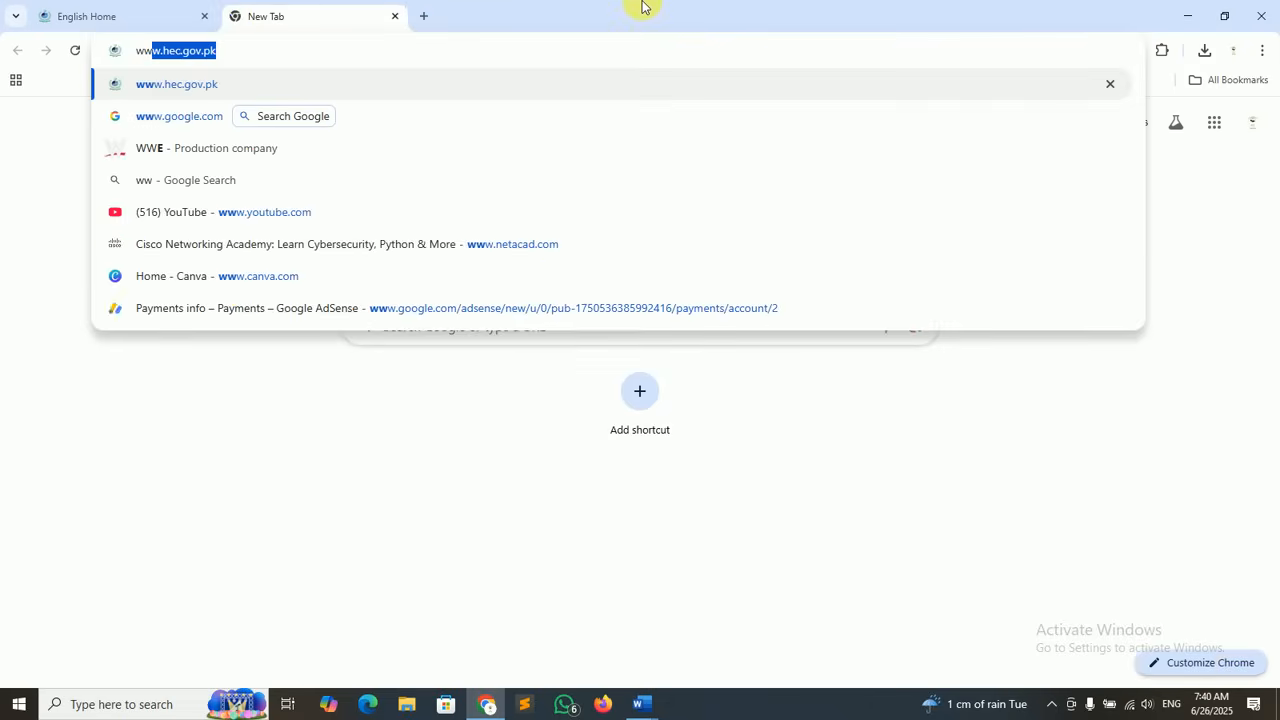
text(w.ggo)
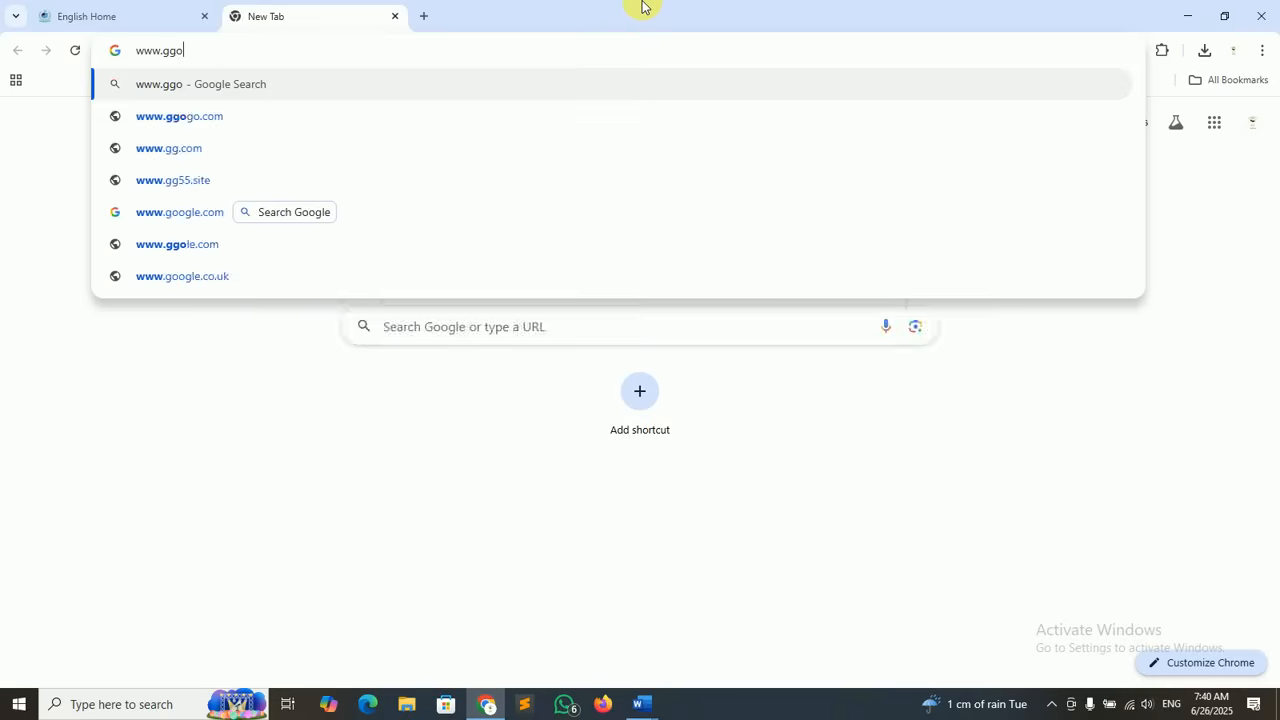
key(BackSpace)
key(BackSpace)
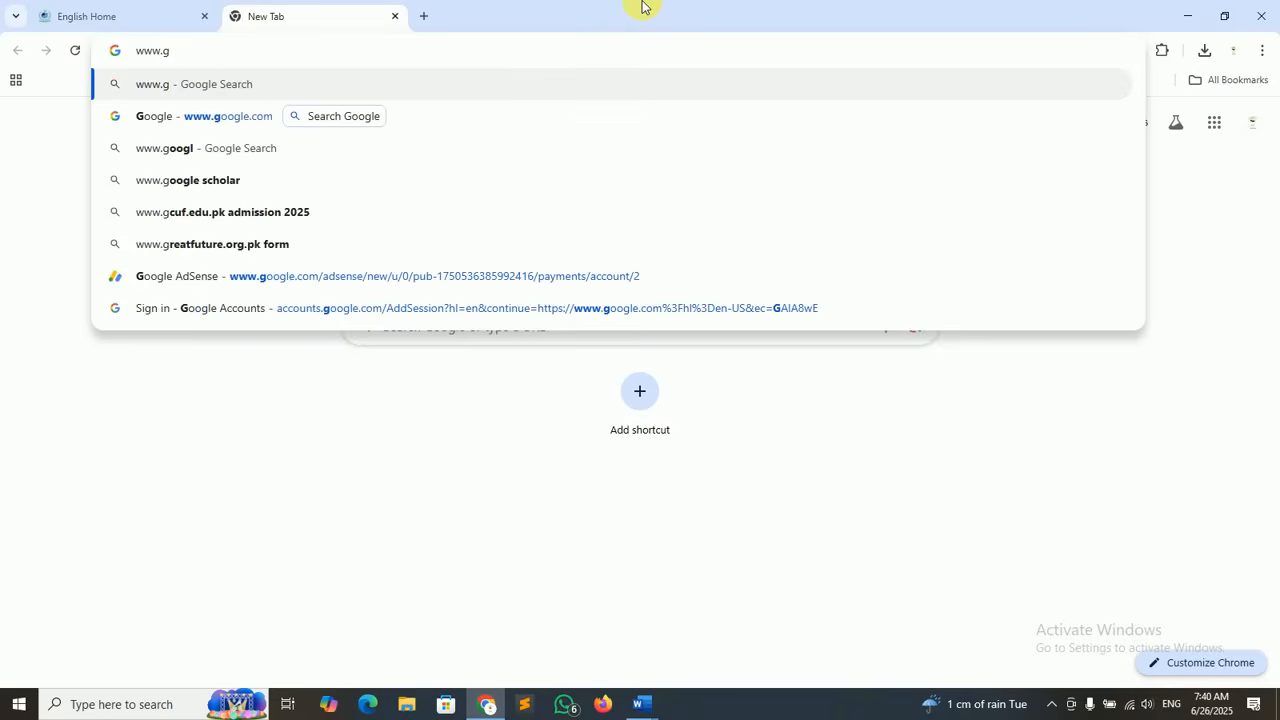
text(oogle)
key(Return)
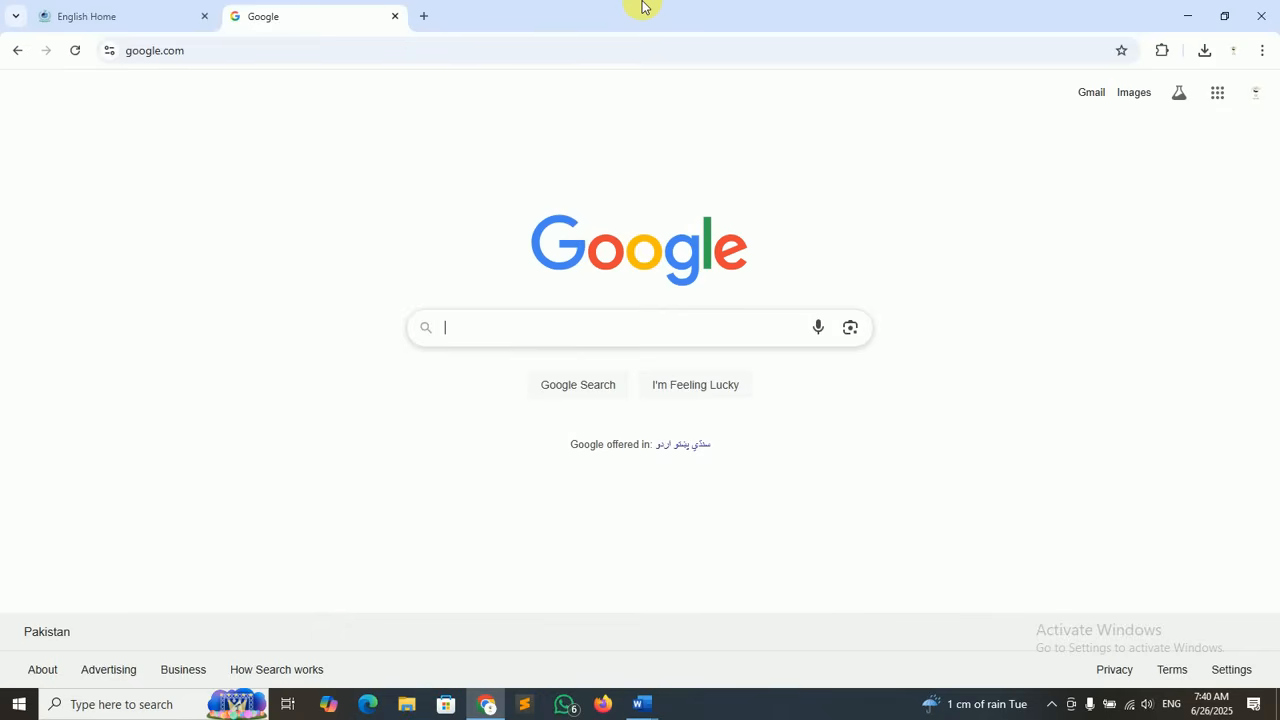
click(160, 20)
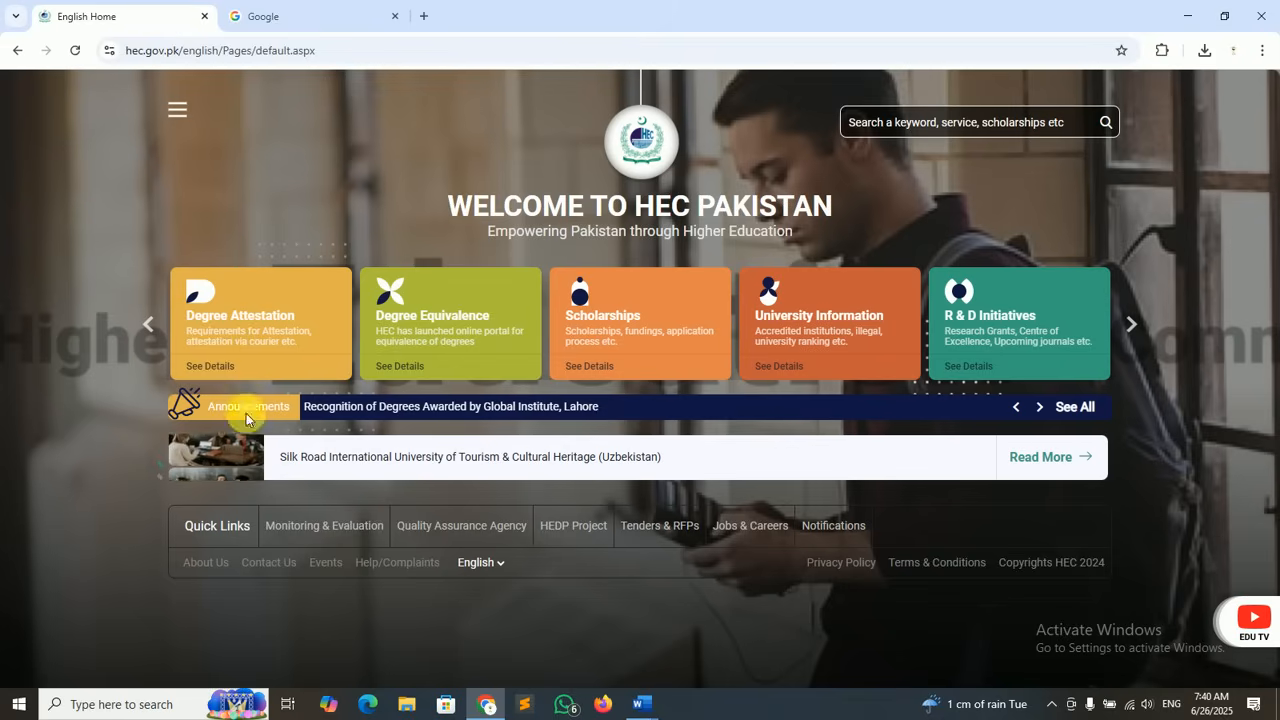
click(285, 16)
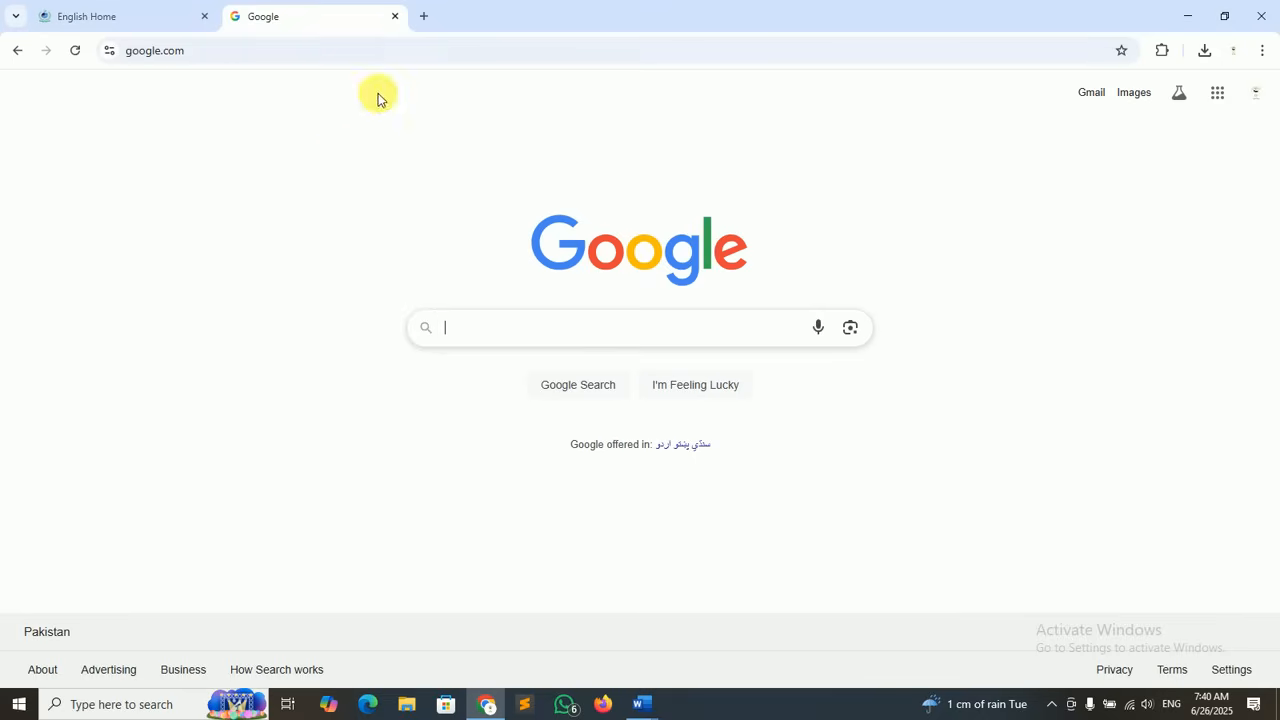
- Search for wikipedia in a new tab and open the wikipedia.org home page from the results
click(420, 16)
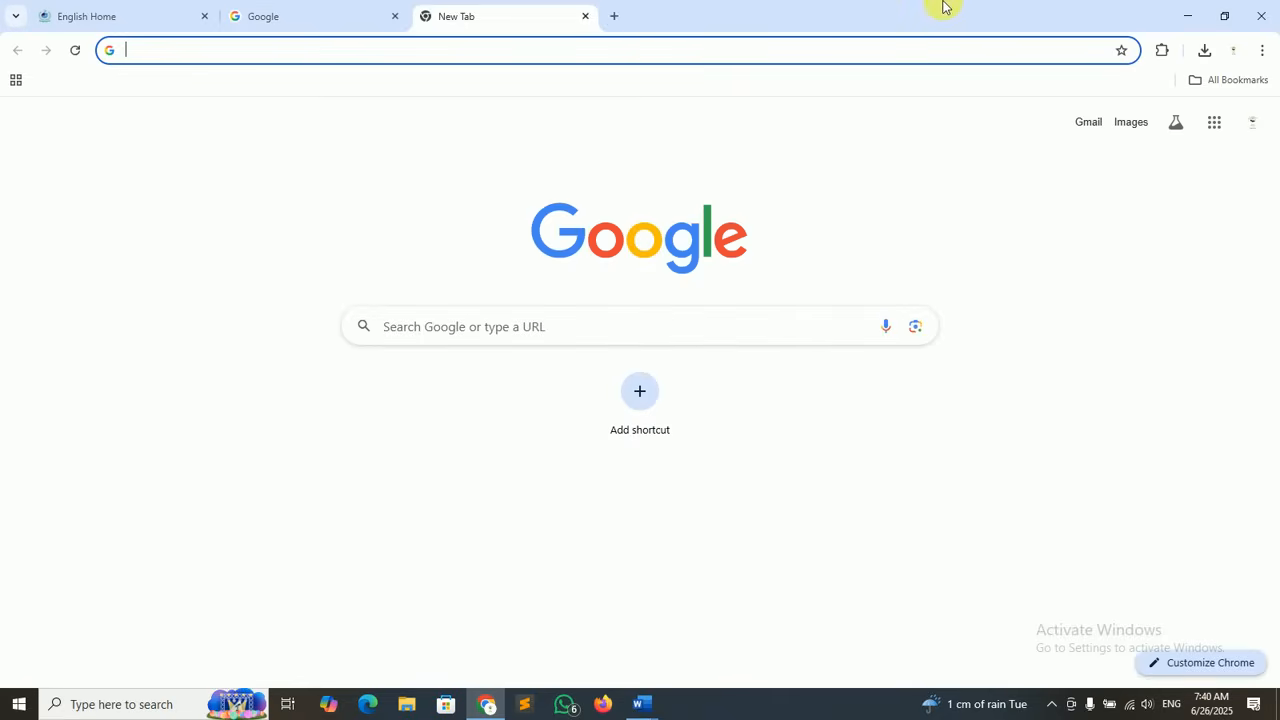
text(wi)
key(BackSpace)
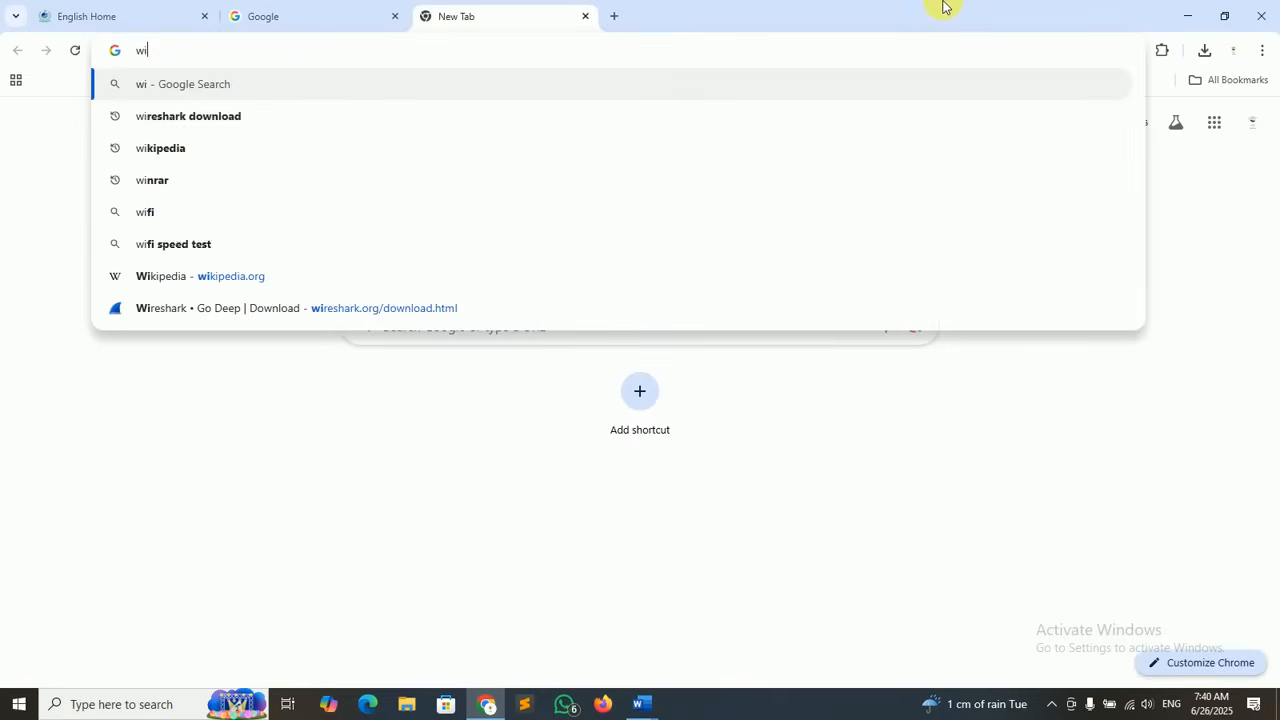
text(ki)
key(Return)
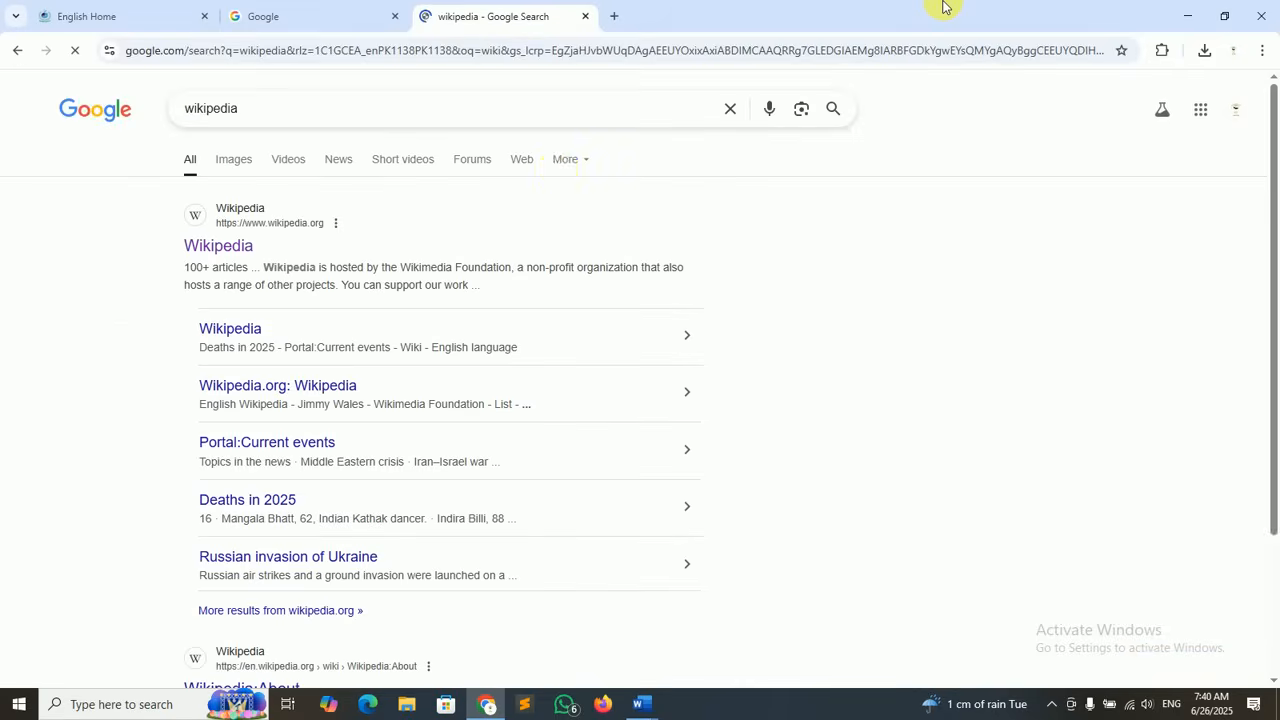
click(245, 246)
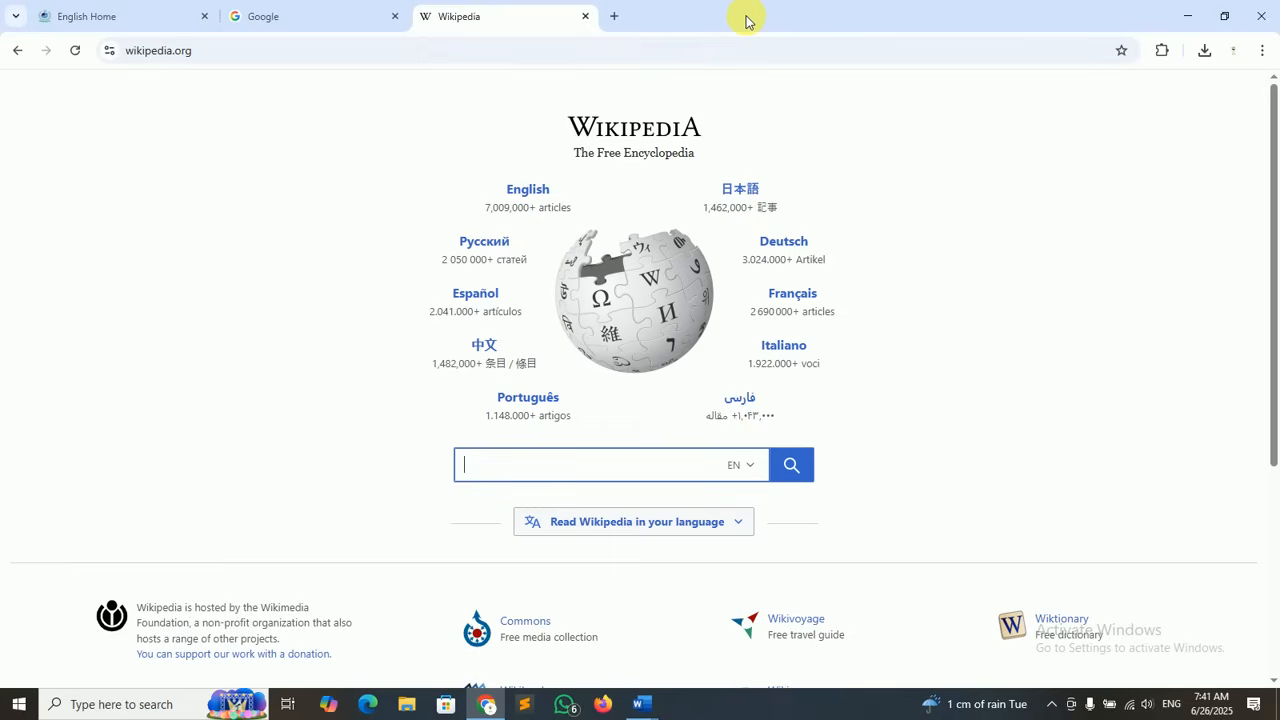
click(140, 20)
click(463, 12)
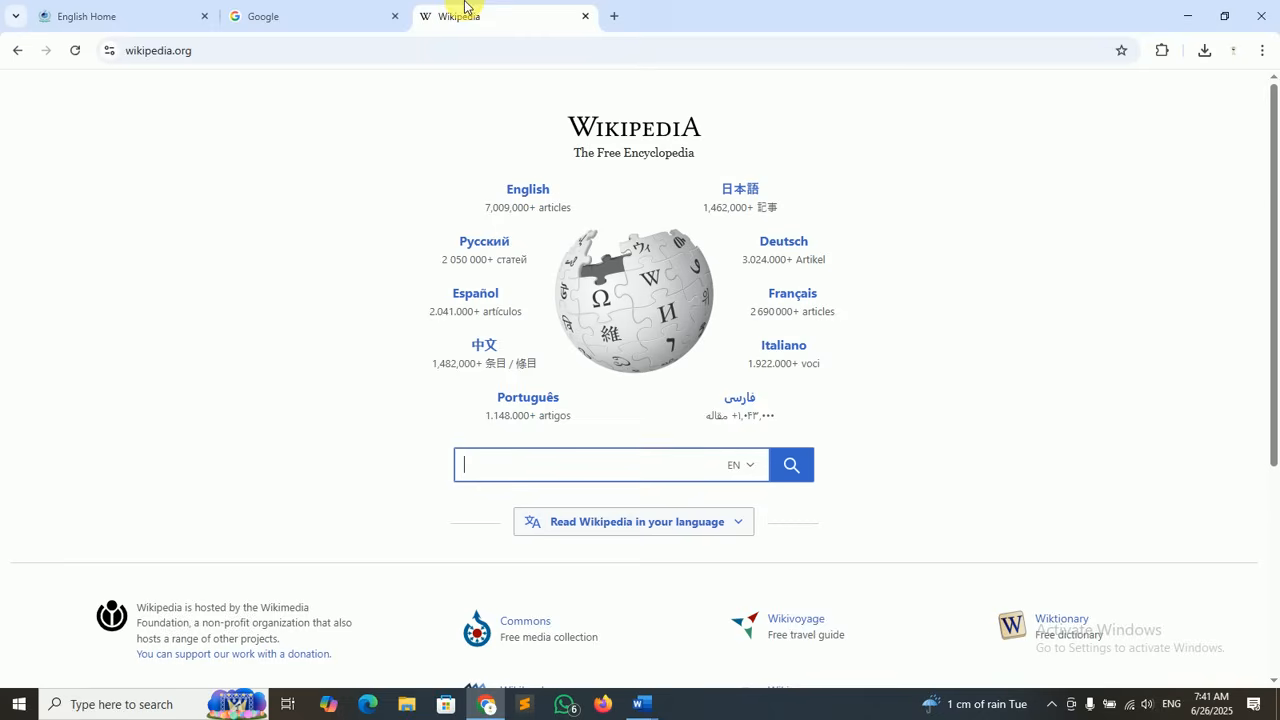
- Load the KST Learning site, kstlearningweb.blogspot.com, in another new tab
click(614, 16)
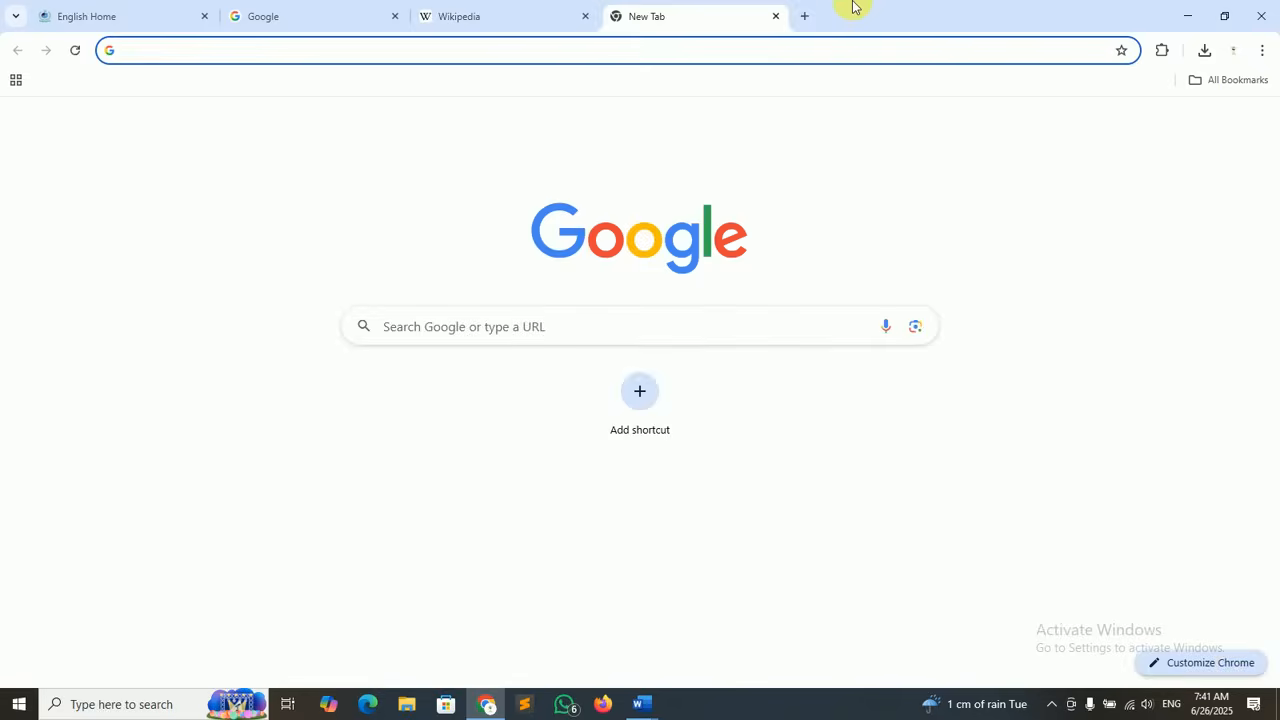
text(kst)
key(Return)
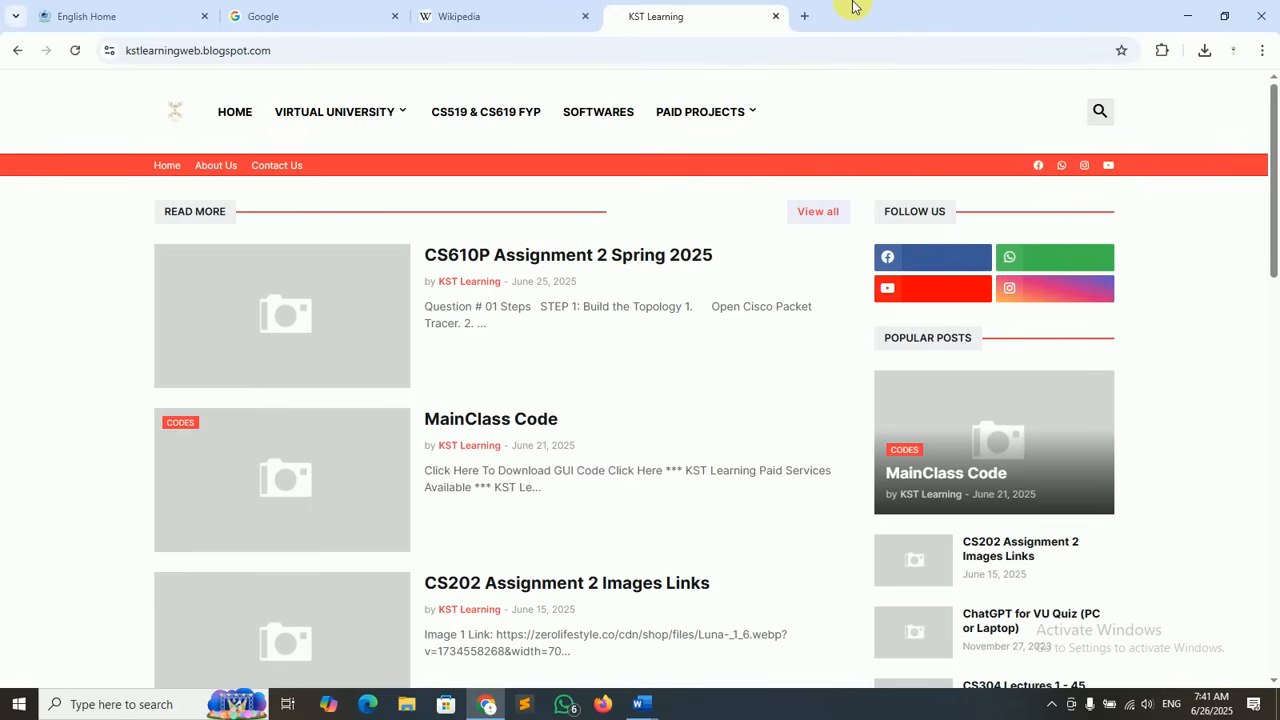
- Review the open HEC, Google, Wikipedia and KST Learning pages
click(122, 16)
click(312, 14)
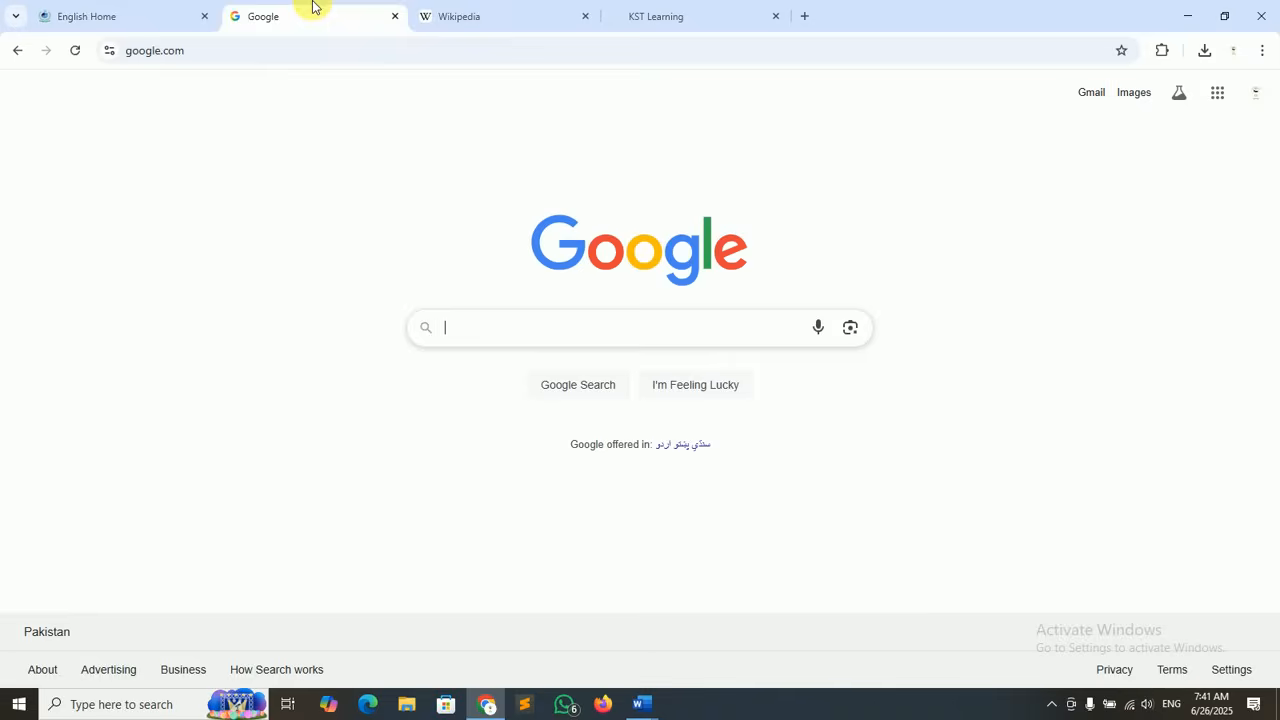
click(130, 20)
click(295, 12)
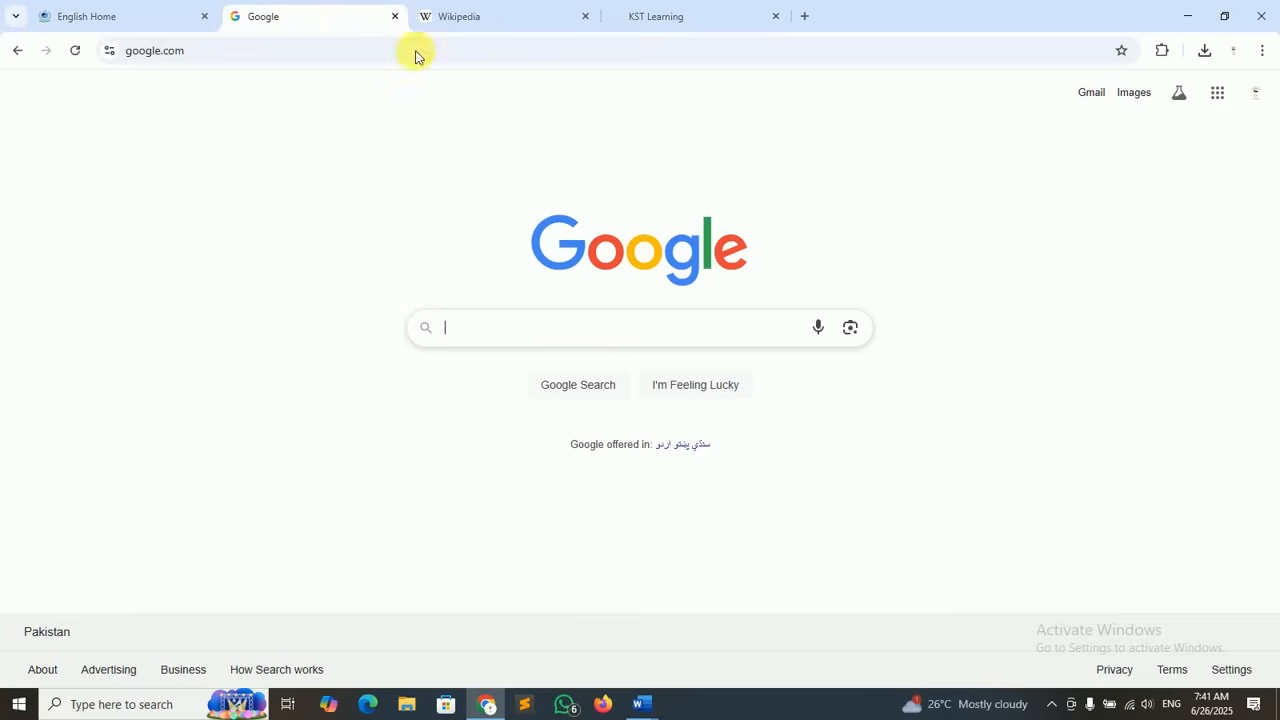
click(468, 12)
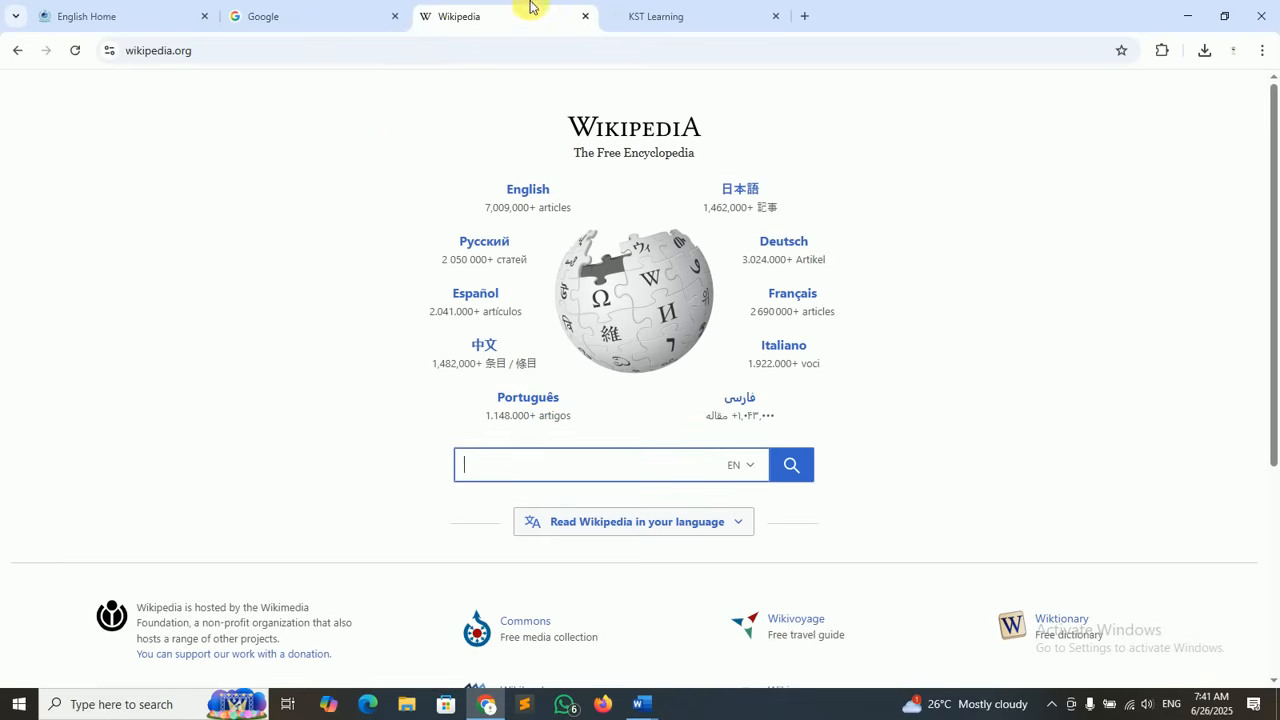
click(670, 16)
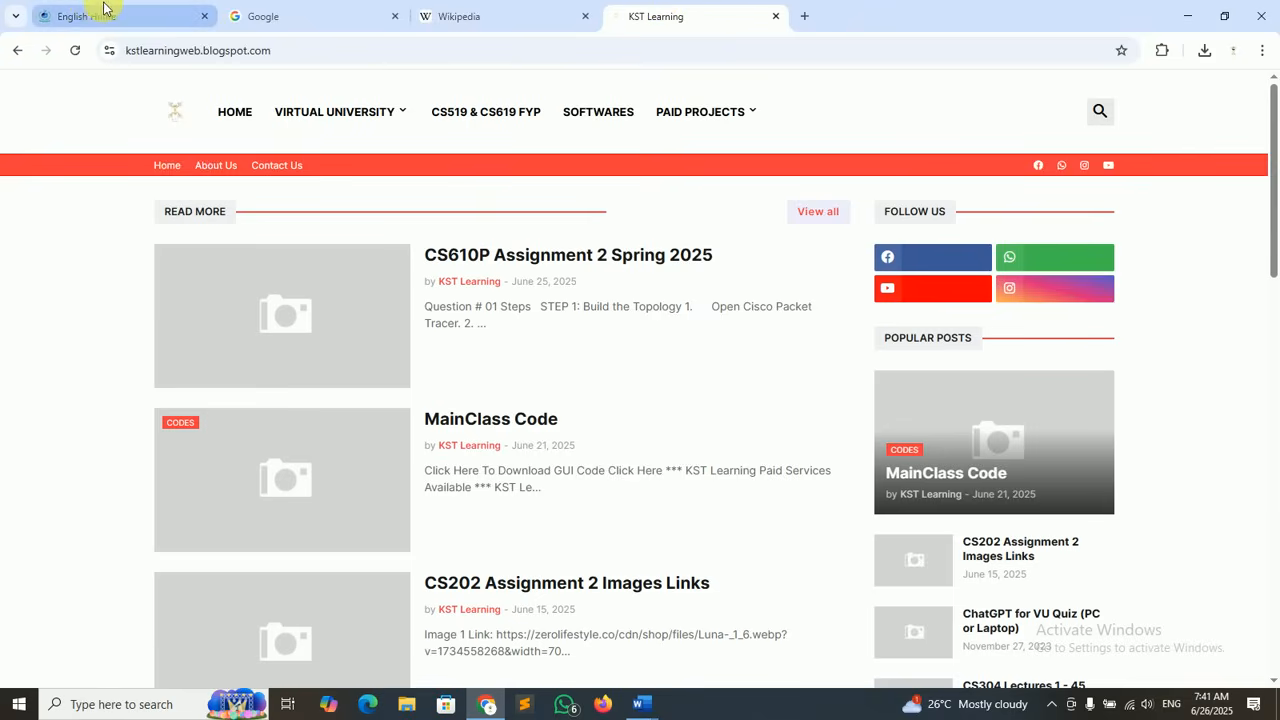
click(505, 14)
click(695, 14)
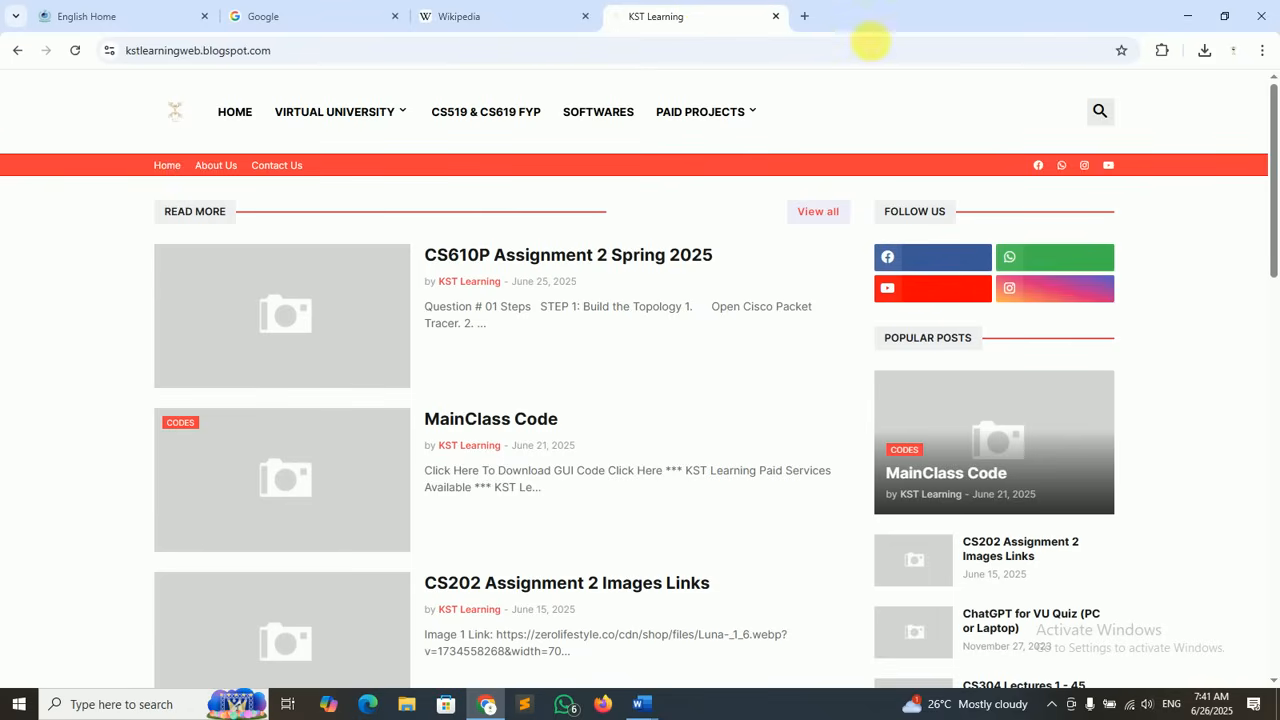
- Search for weather in a new tab, open AccuWeather's Gujranwala daily forecast, and dismiss its notification request
click(805, 16)
text(we)
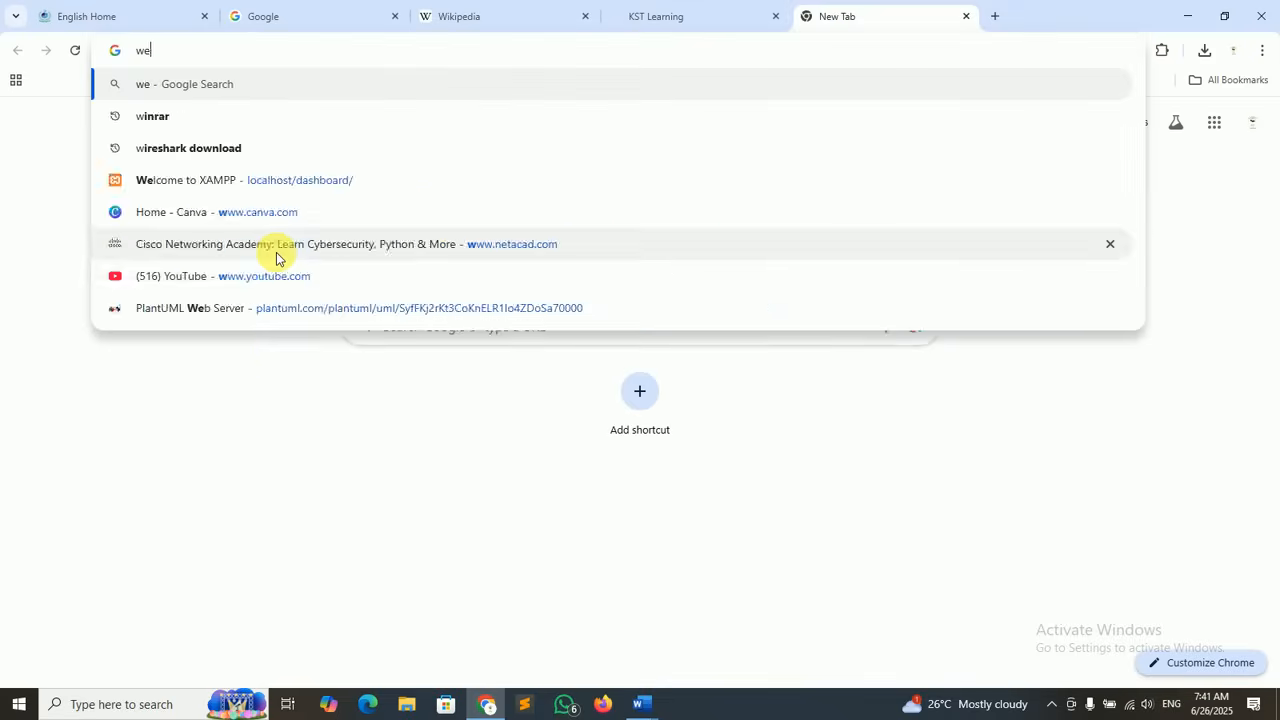
text(at)
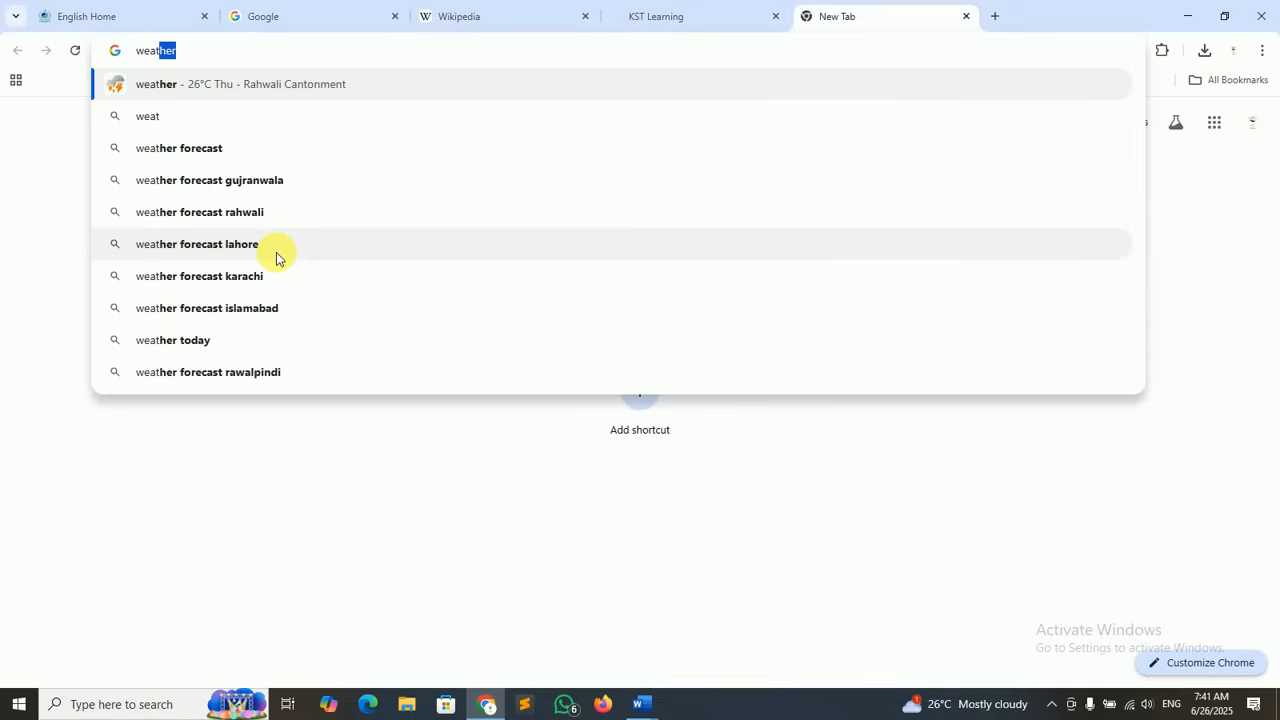
key(Return)
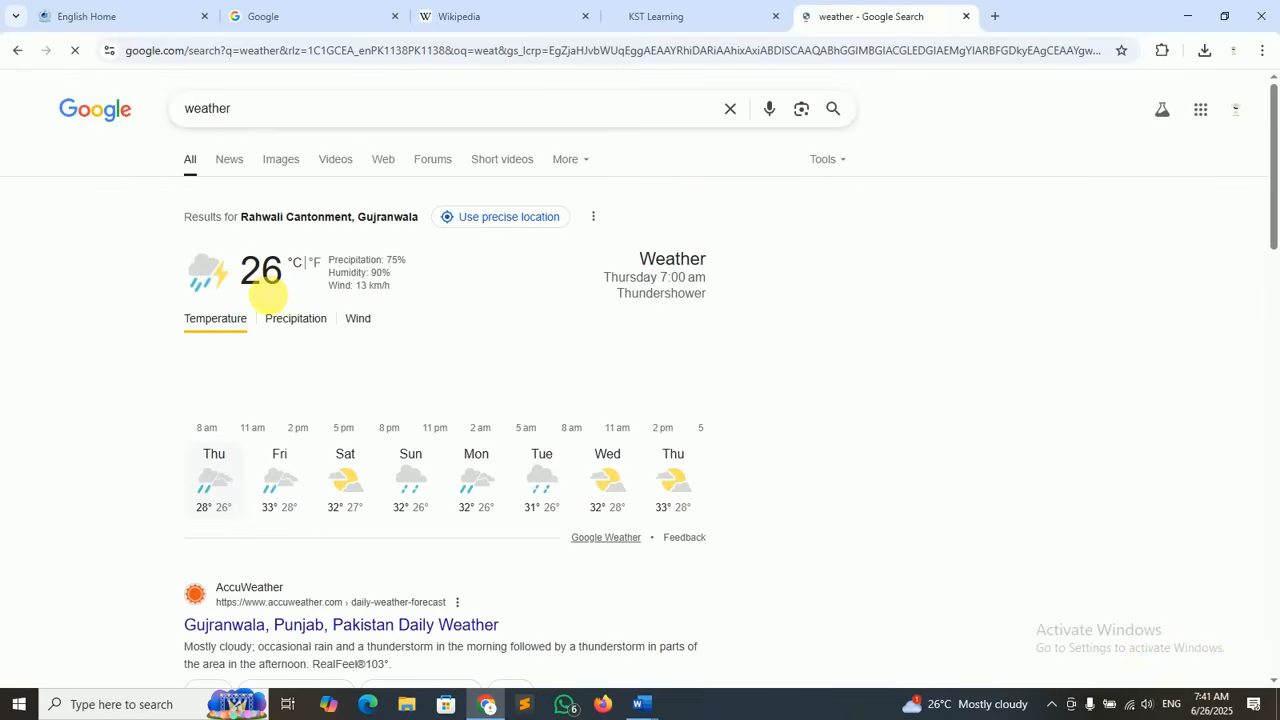
click(303, 621)
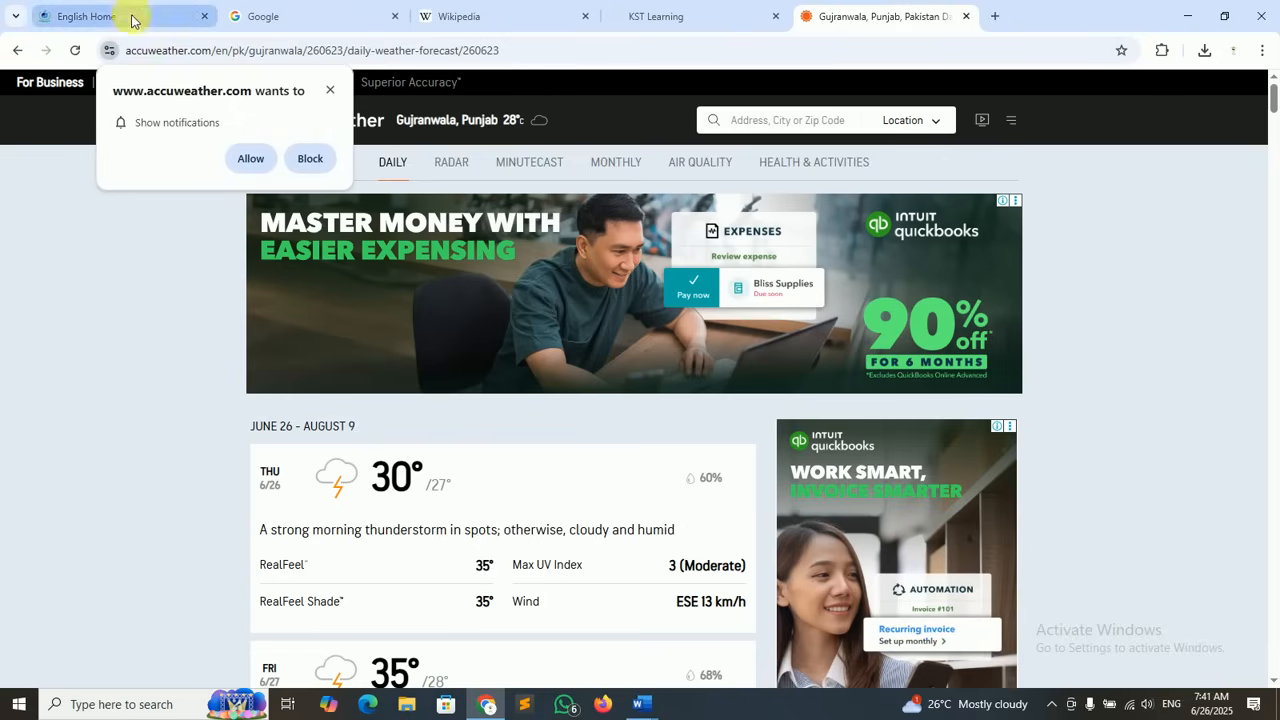
click(331, 91)
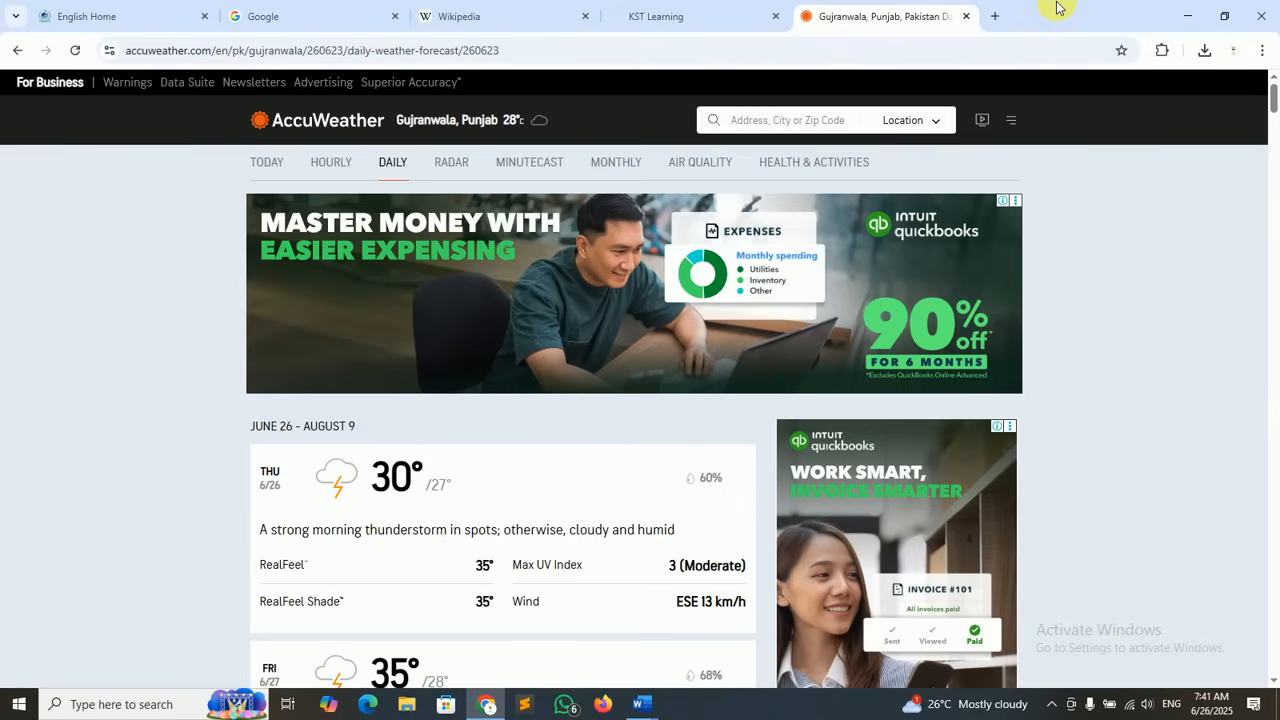
- Minimize the browser, launch Wireshark from the desktop, and start a live capture on the Wi-Fi interface
click(1185, 17)
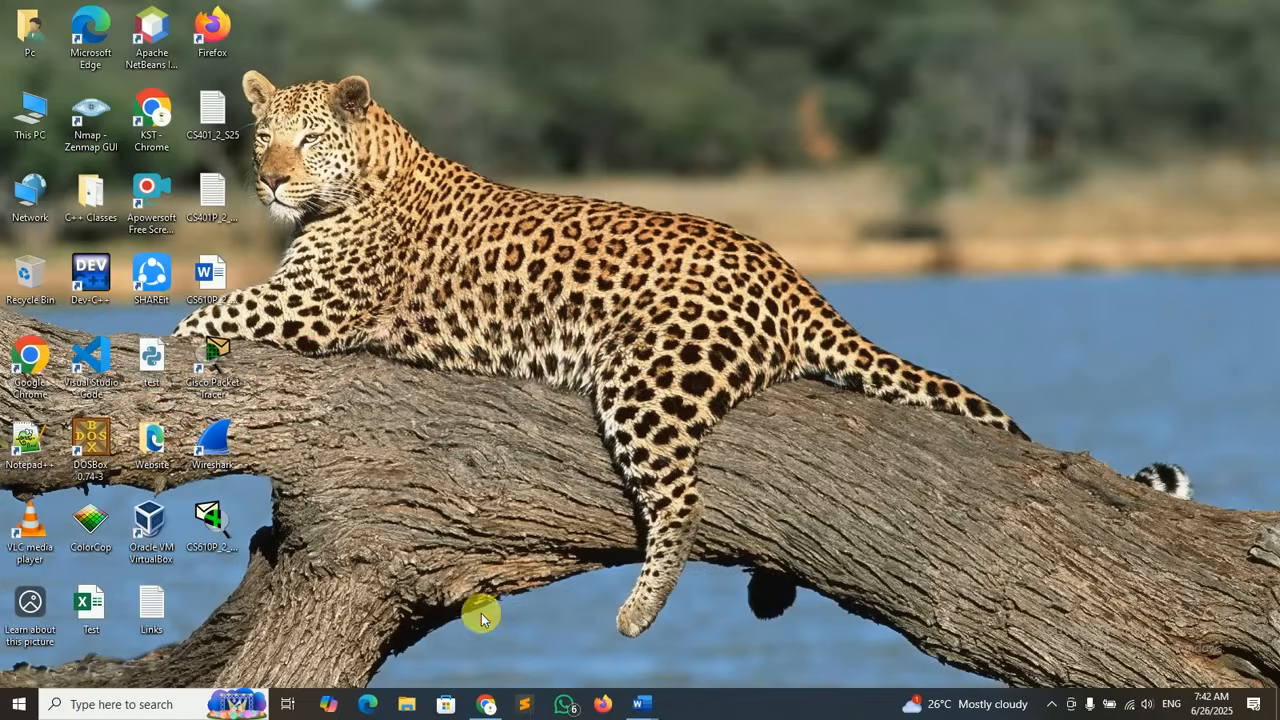
double_click(228, 443)
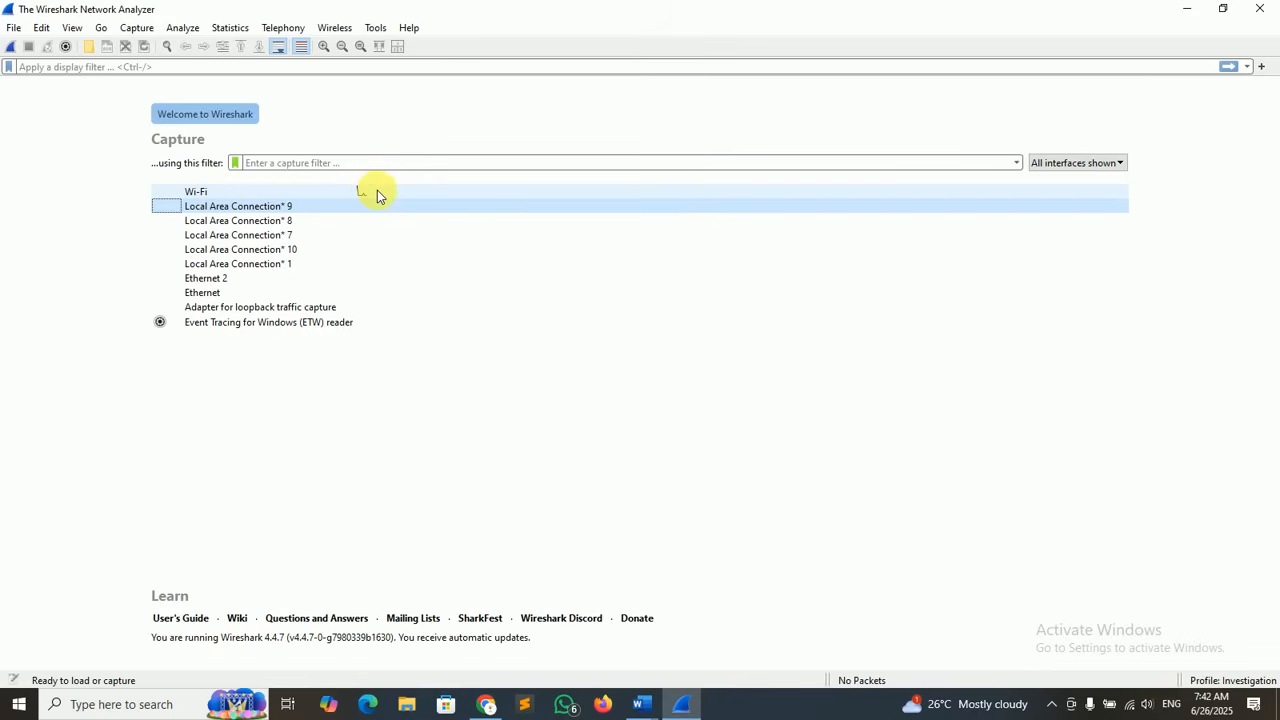
mouse_move(377, 190)
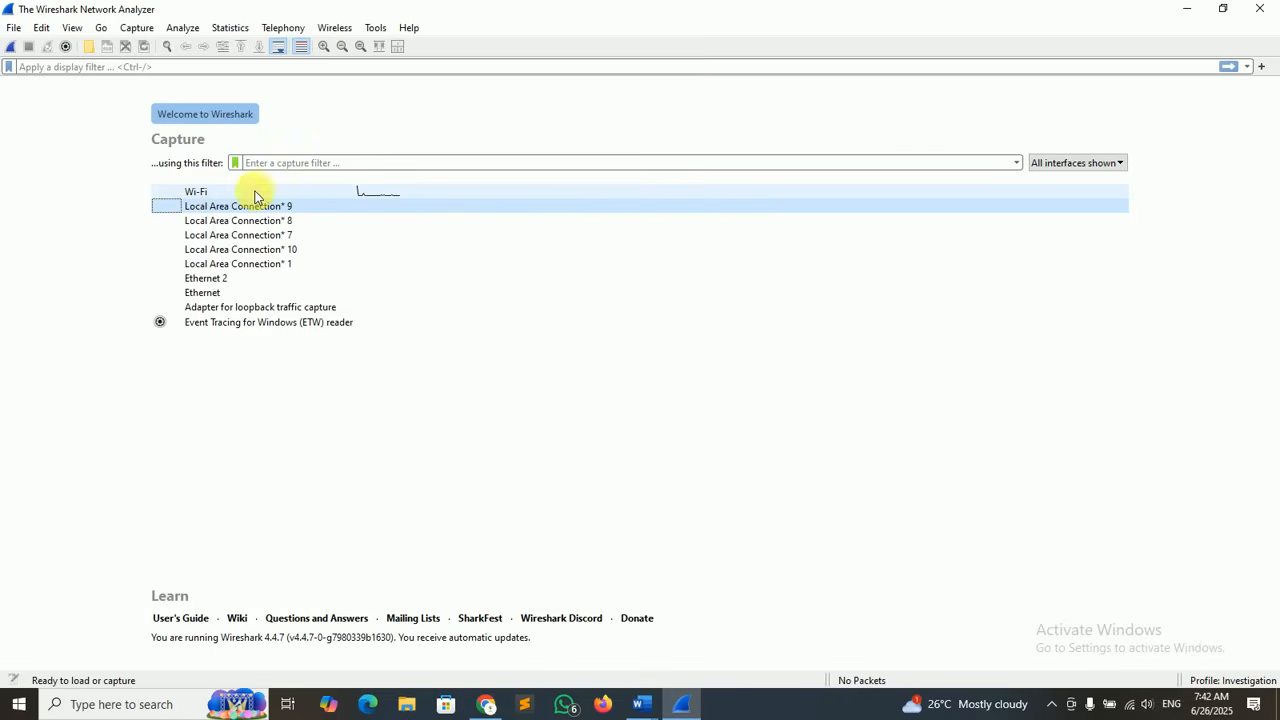
double_click(195, 192)
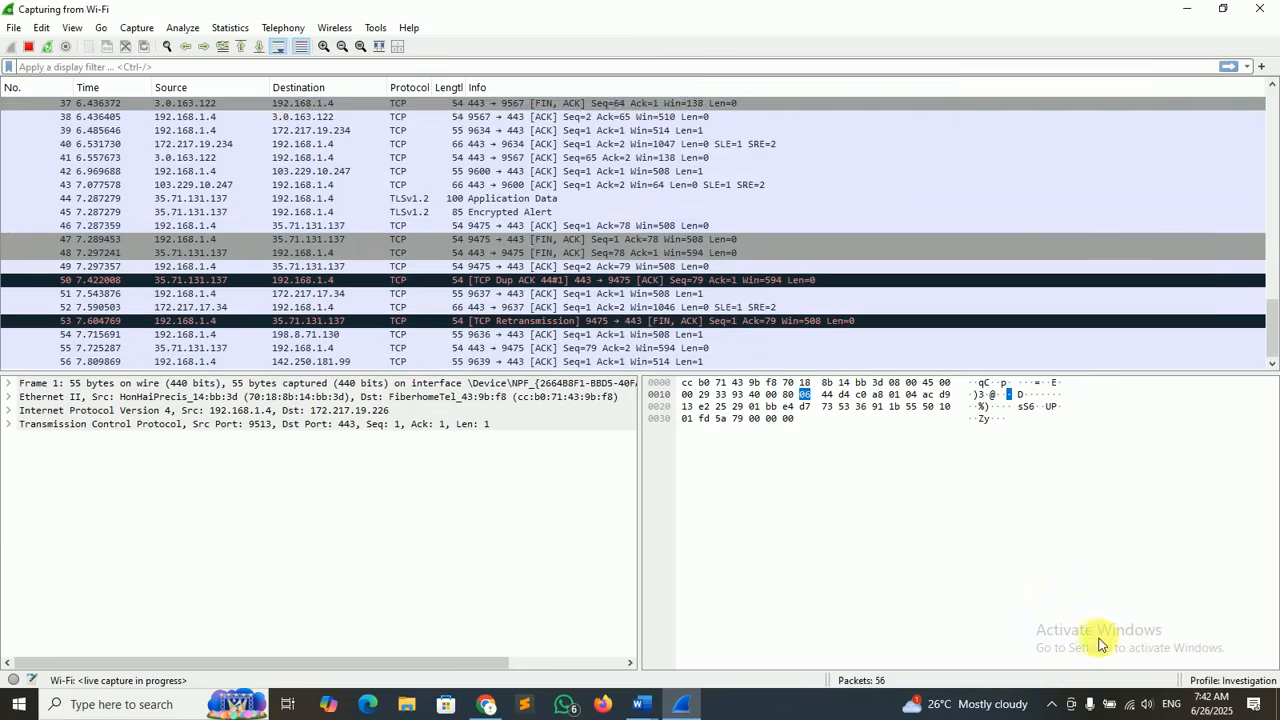
- Switch Wireshark to the Default configuration profile and stop the Wi-Fi capture
click(1233, 681)
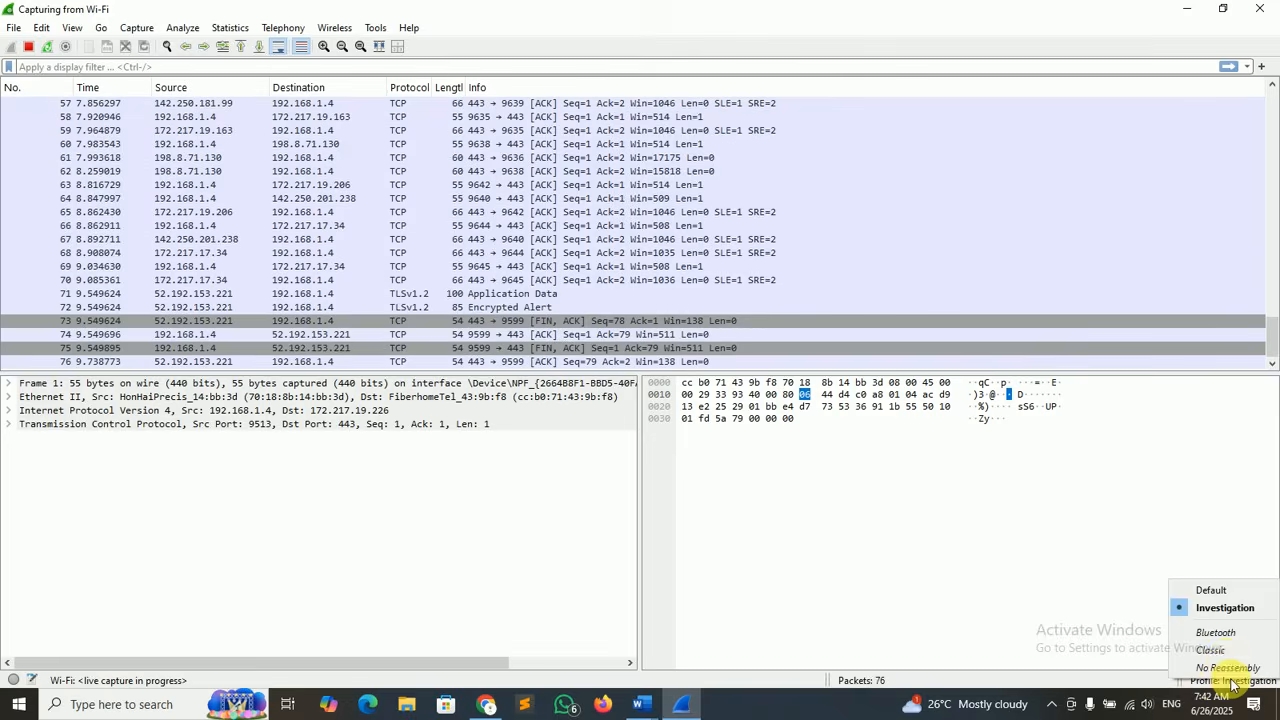
click(1206, 590)
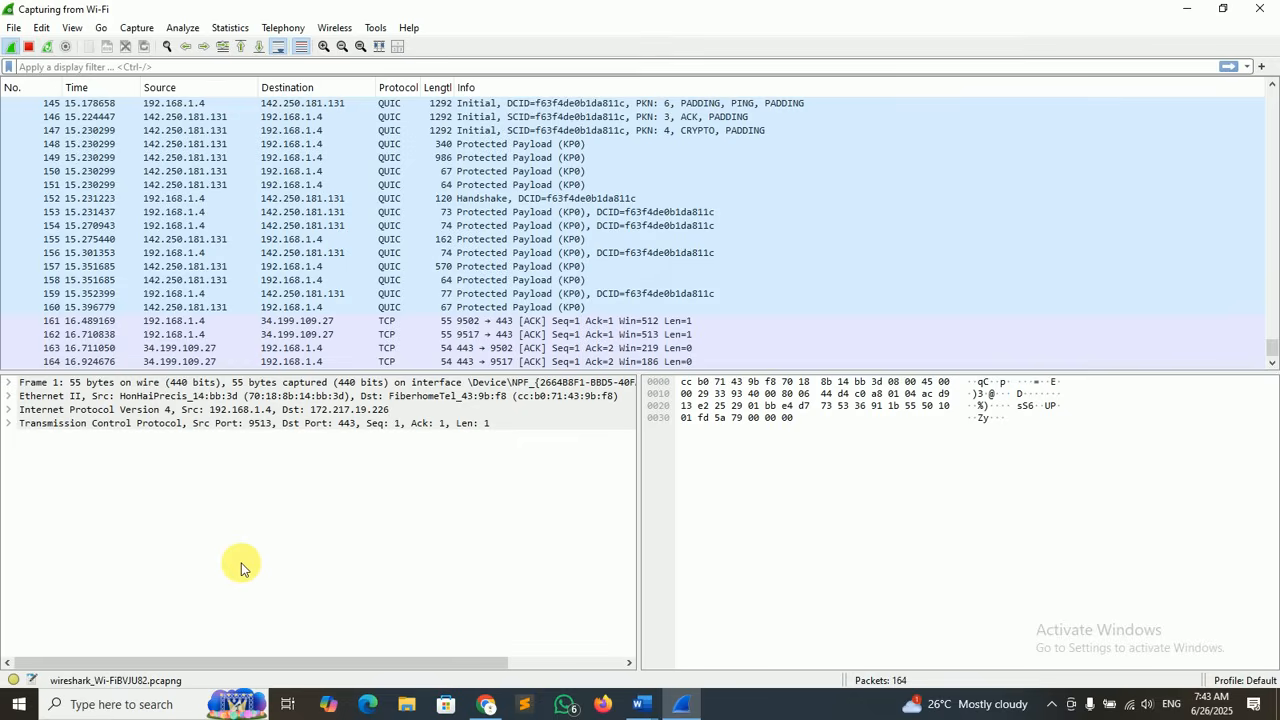
click(27, 47)
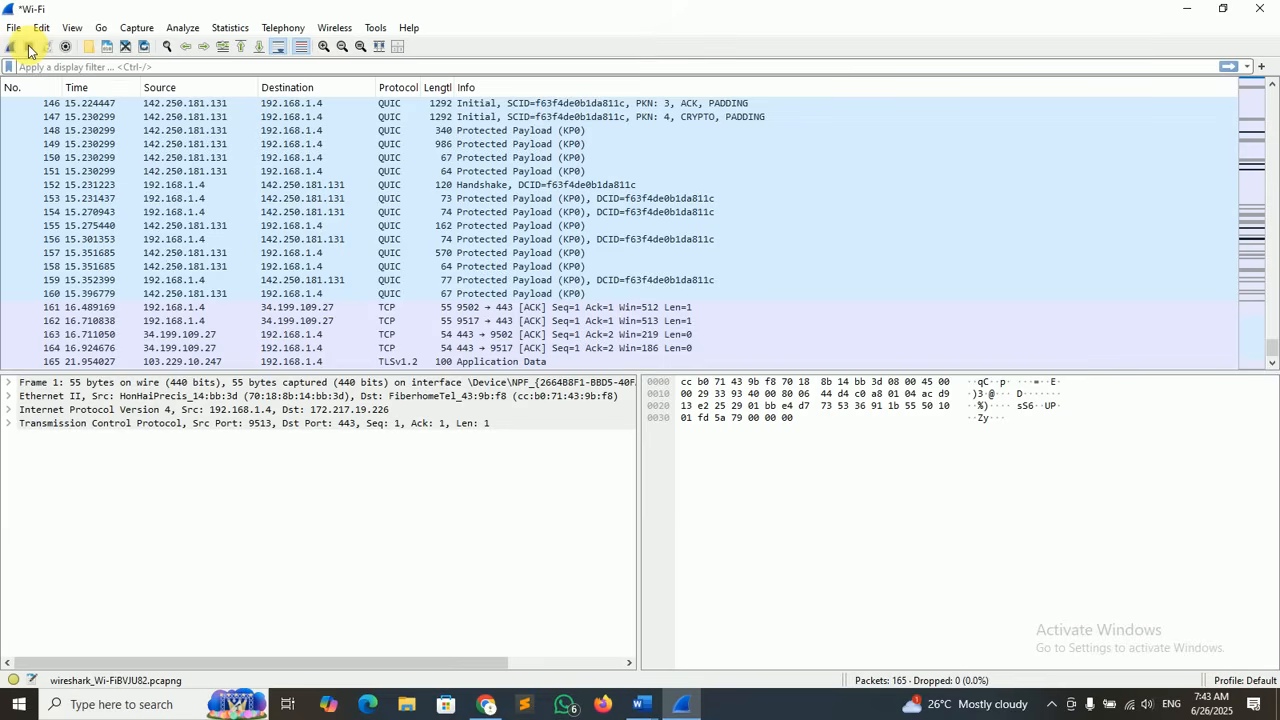
- Return to the Spring 2025_CS610P_2 Word document to recheck the Wireshark profile and filter requirements
mouse_move(642, 701)
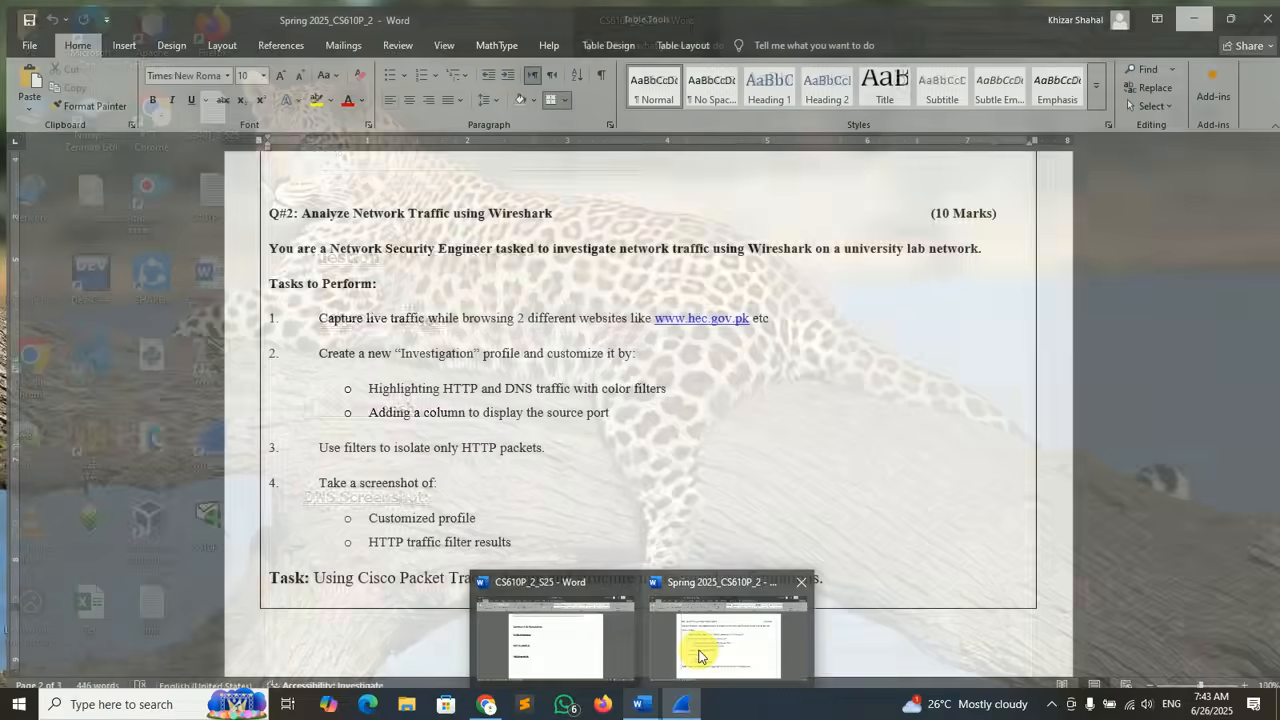
click(700, 640)
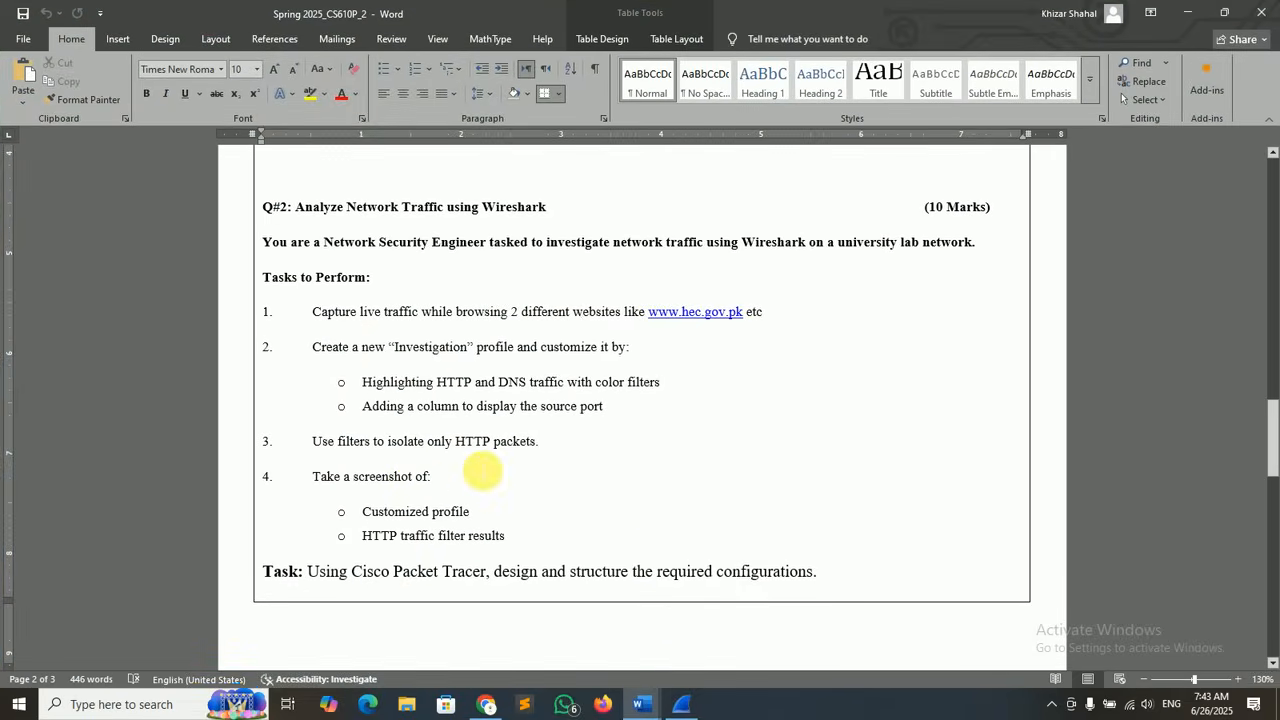
- Copy the profile name "Investigation" from the assignment document, switch to Wireshark, and open its configuration profiles
double_click(407, 352)
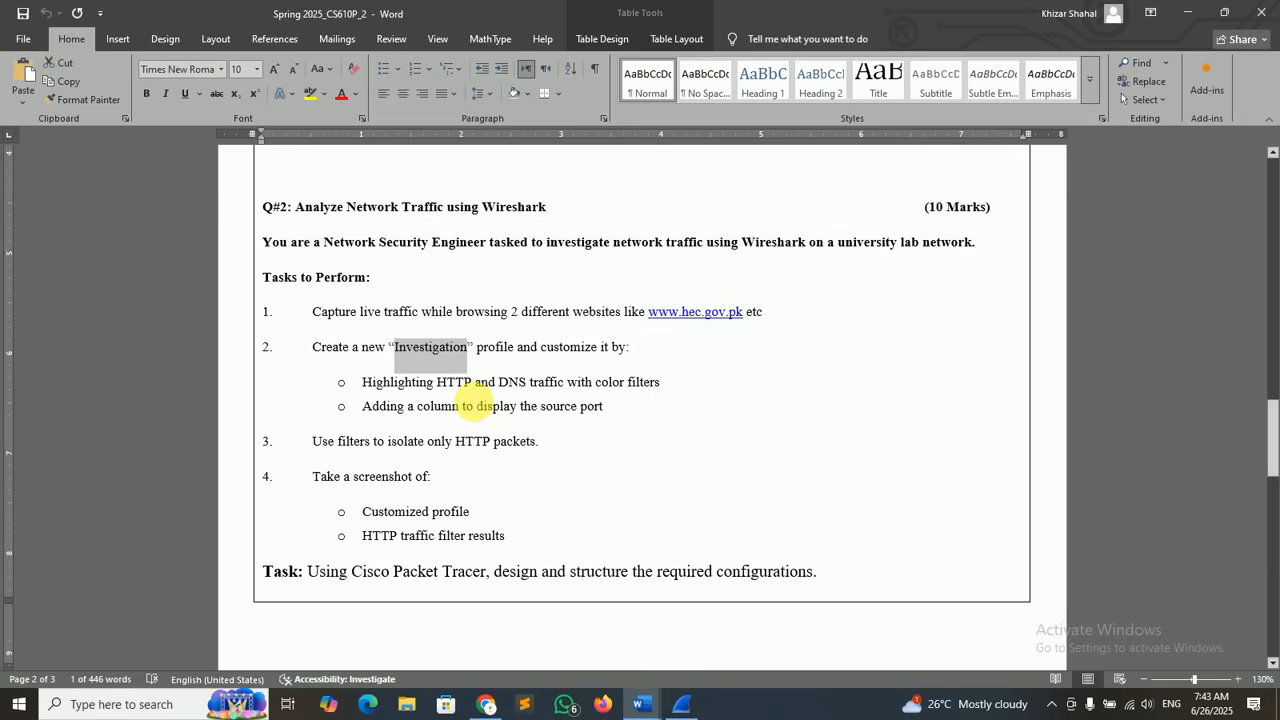
click(680, 702)
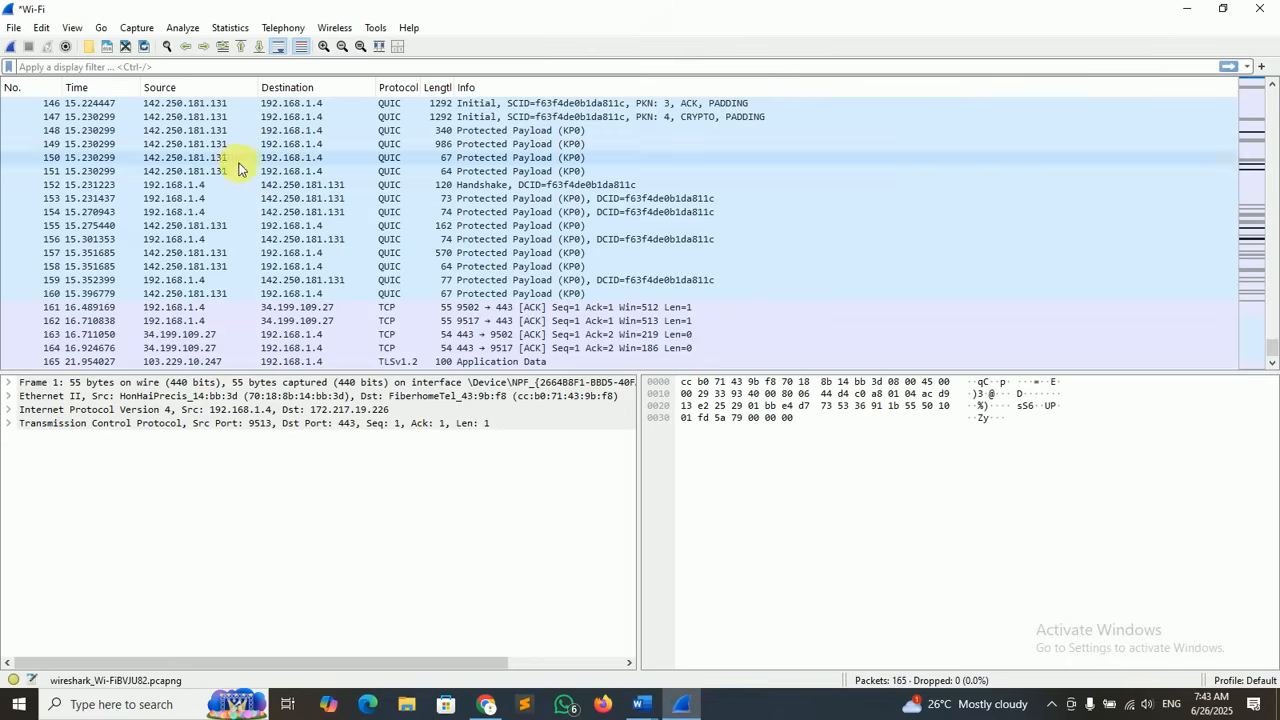
click(41, 28)
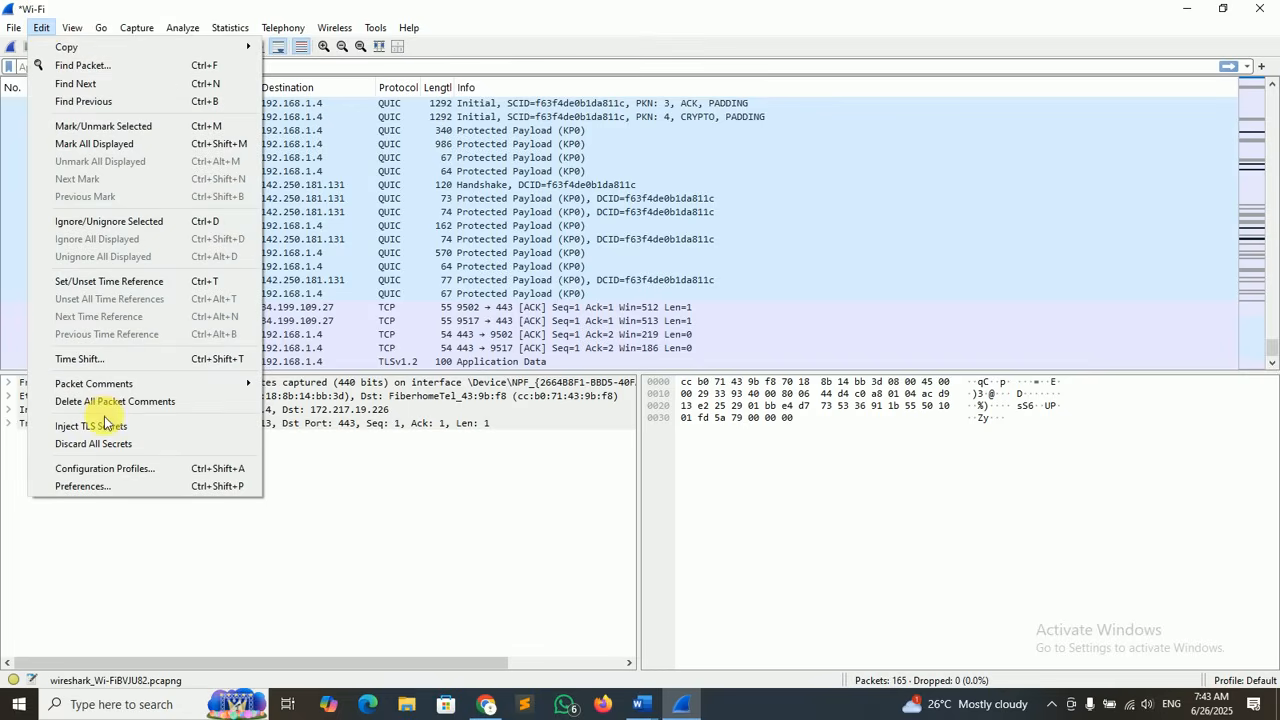
click(139, 472)
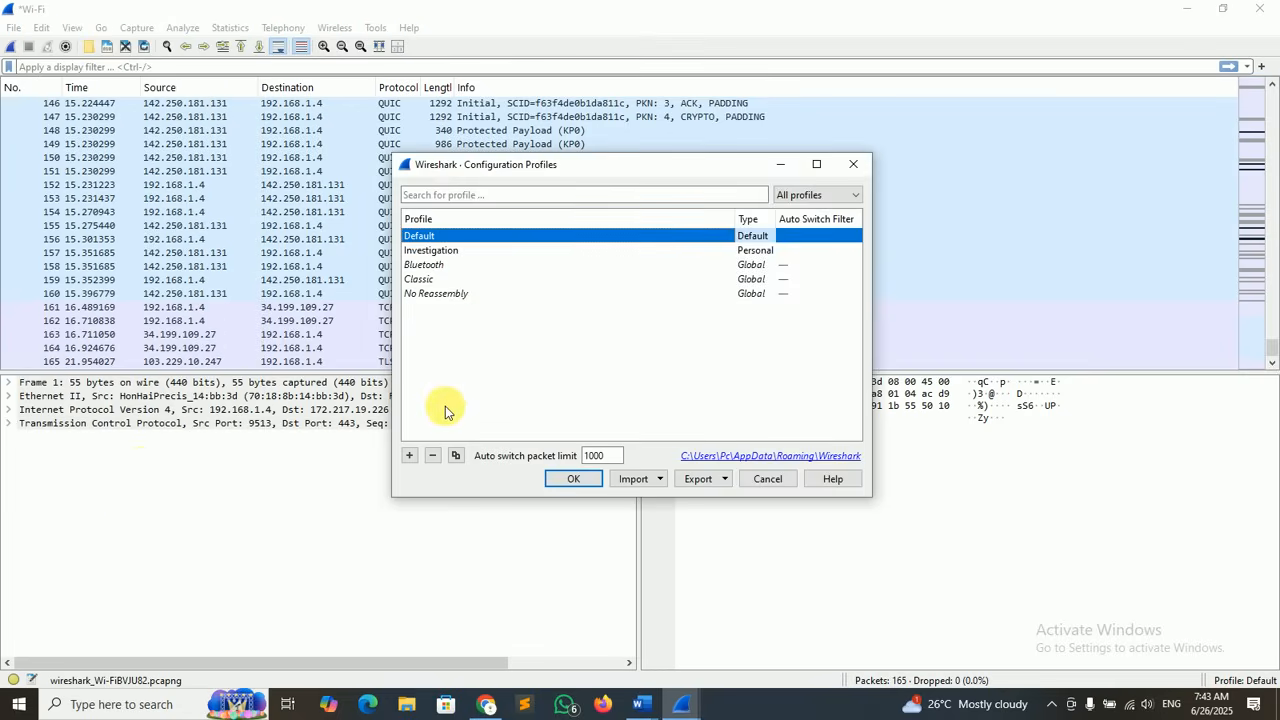
- Remove the existing Investigation profile and the unnamed new profile from the list, and add a new profile named Investigation
click(409, 456)
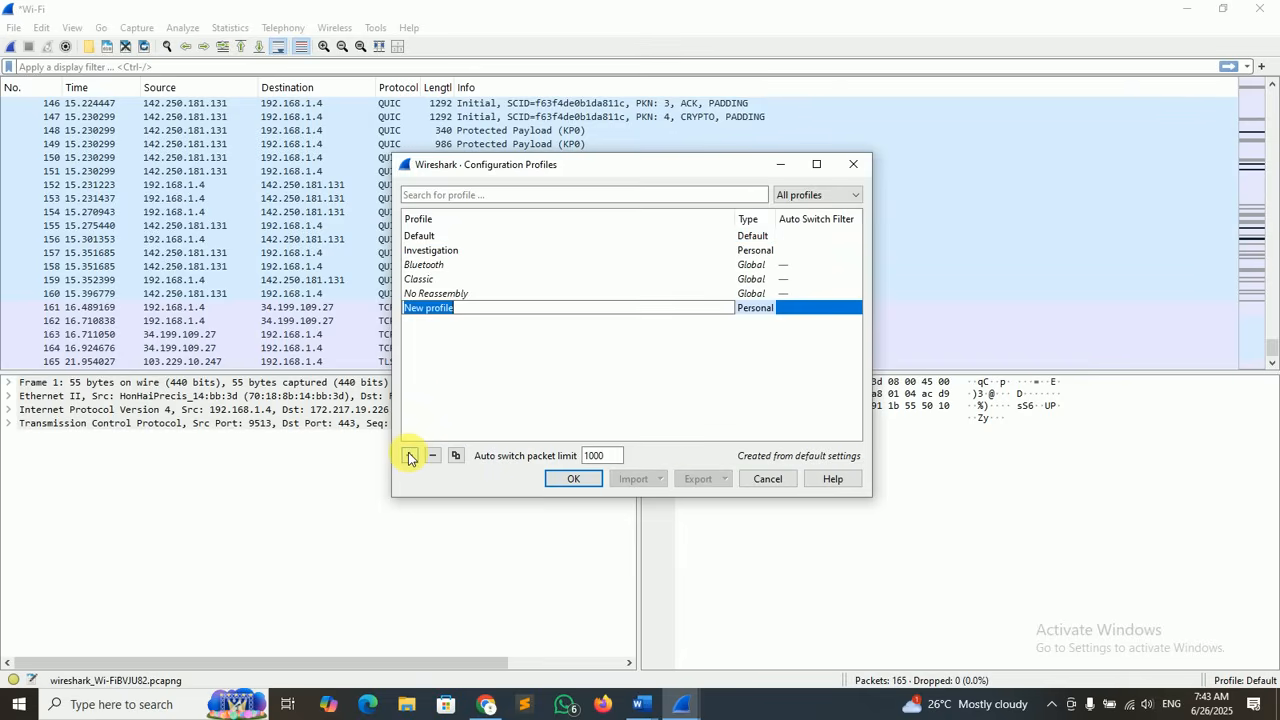
click(437, 255)
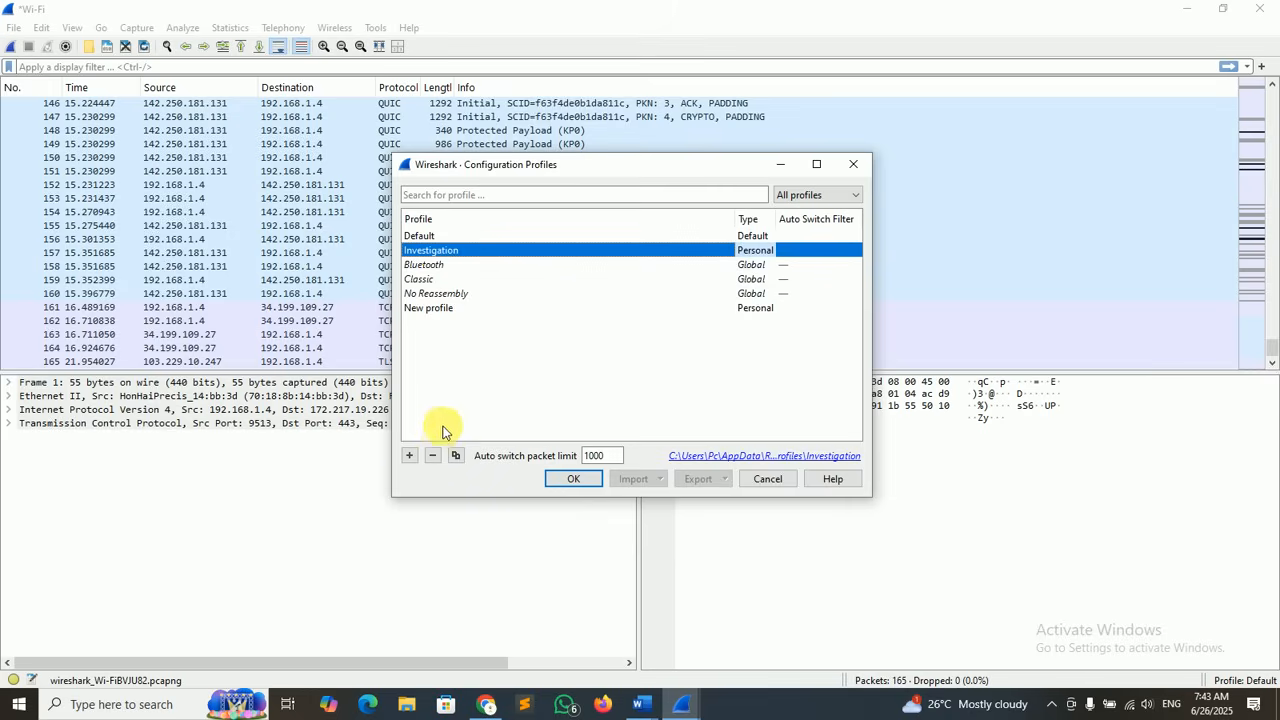
click(432, 455)
click(436, 293)
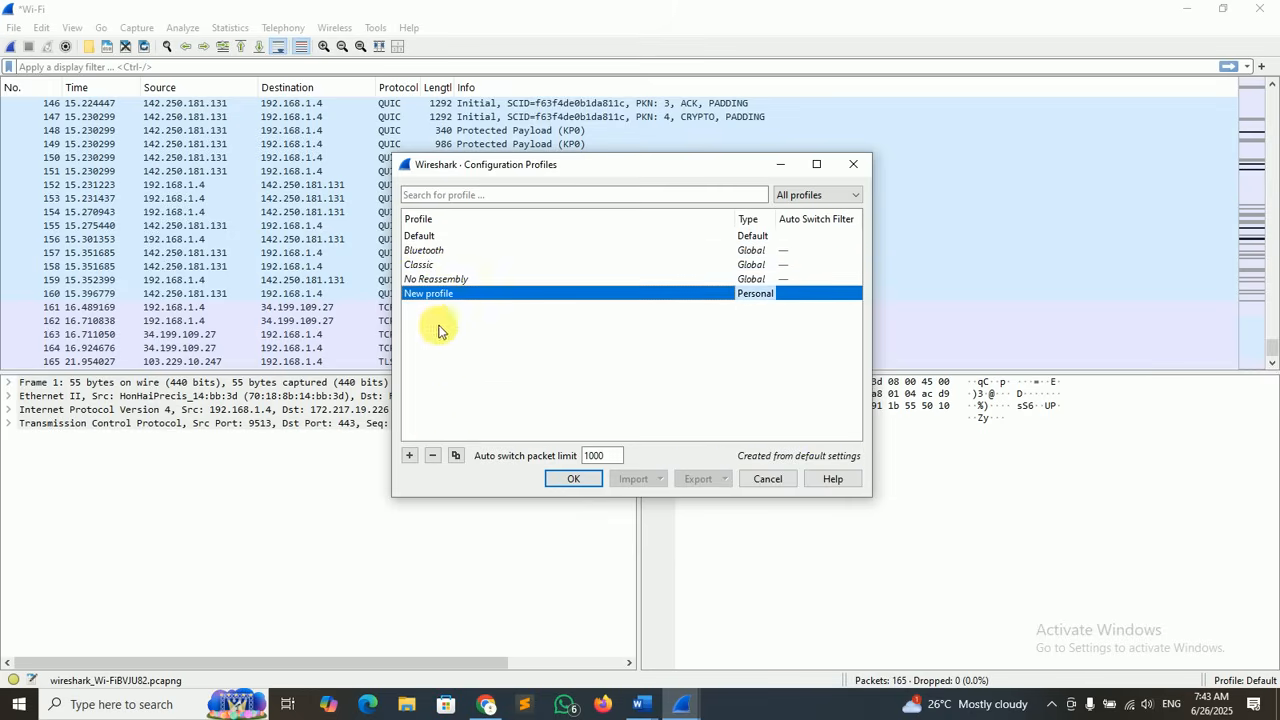
click(437, 456)
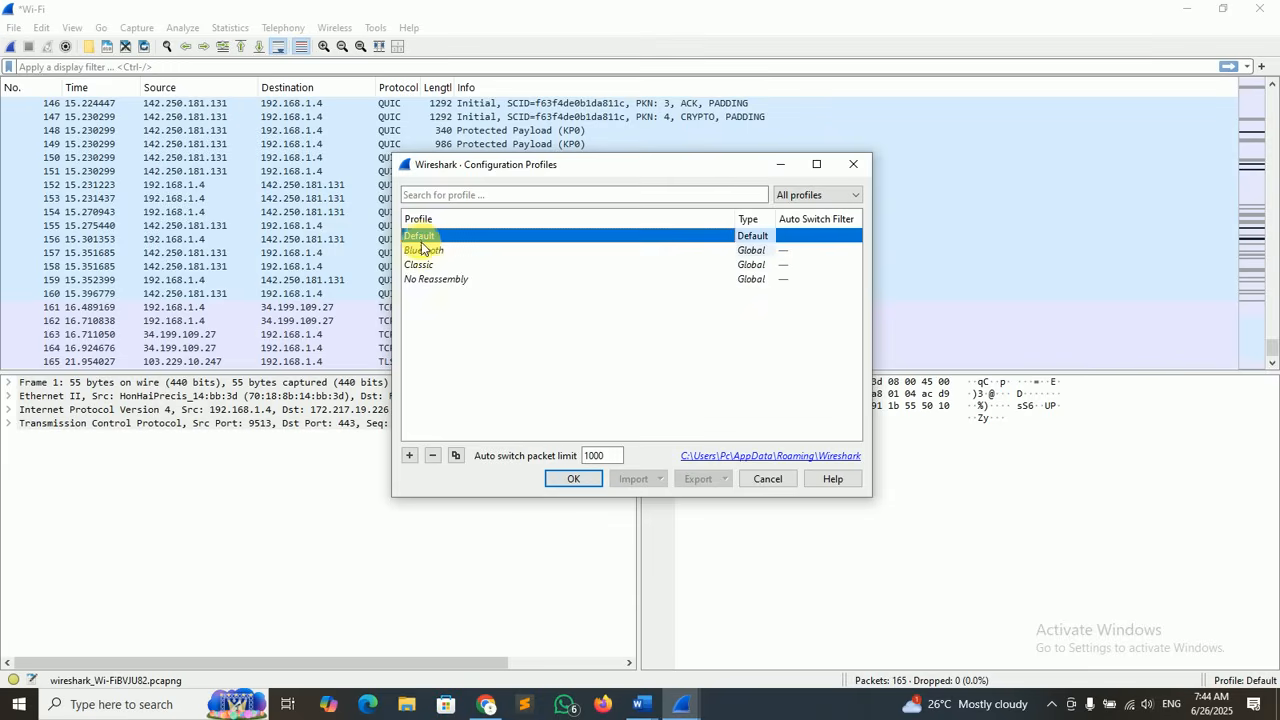
click(409, 456)
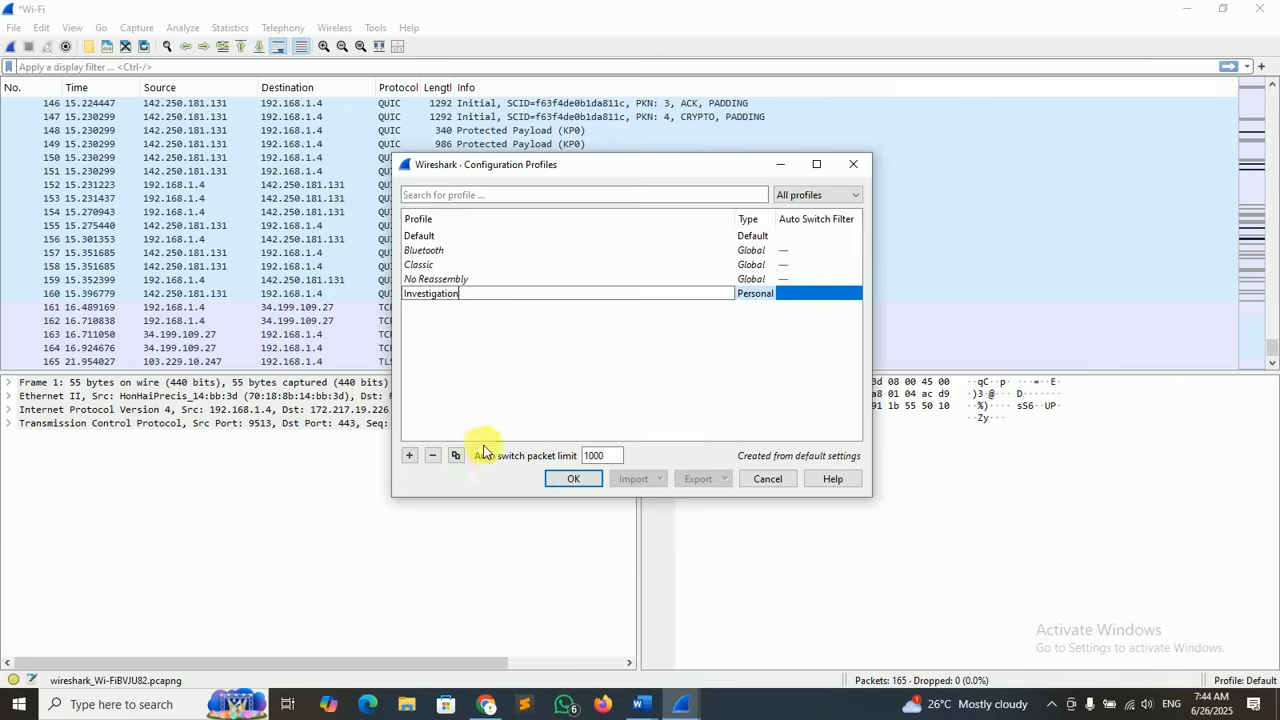
- Launch Snipping Tool, capture the Configuration Profiles dialog as a rectangular snip, and copy the snip
click(117, 704)
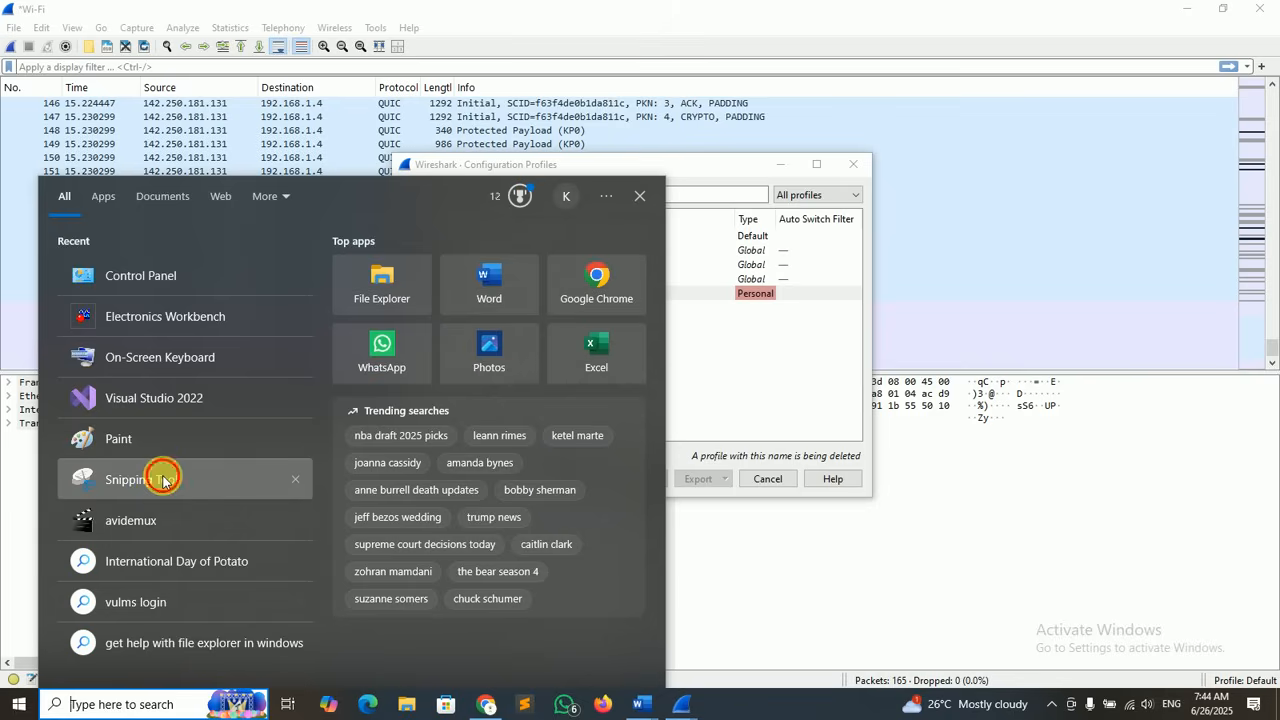
click(168, 490)
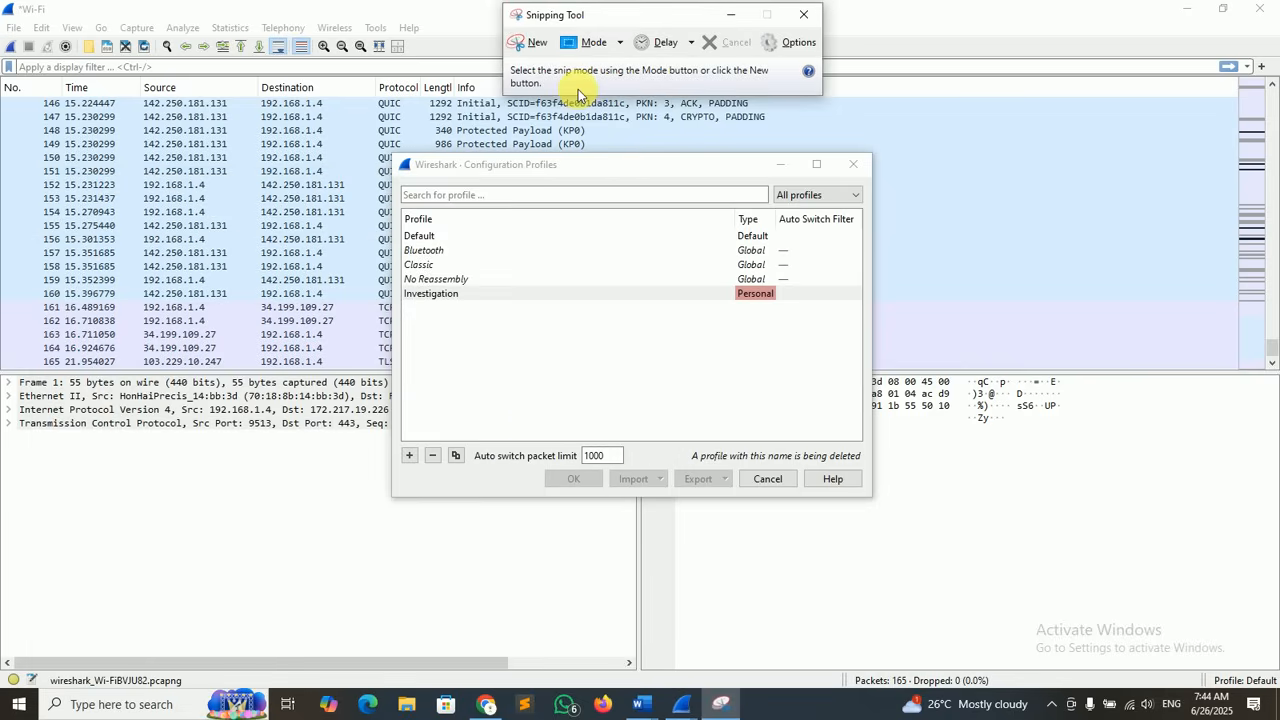
click(531, 42)
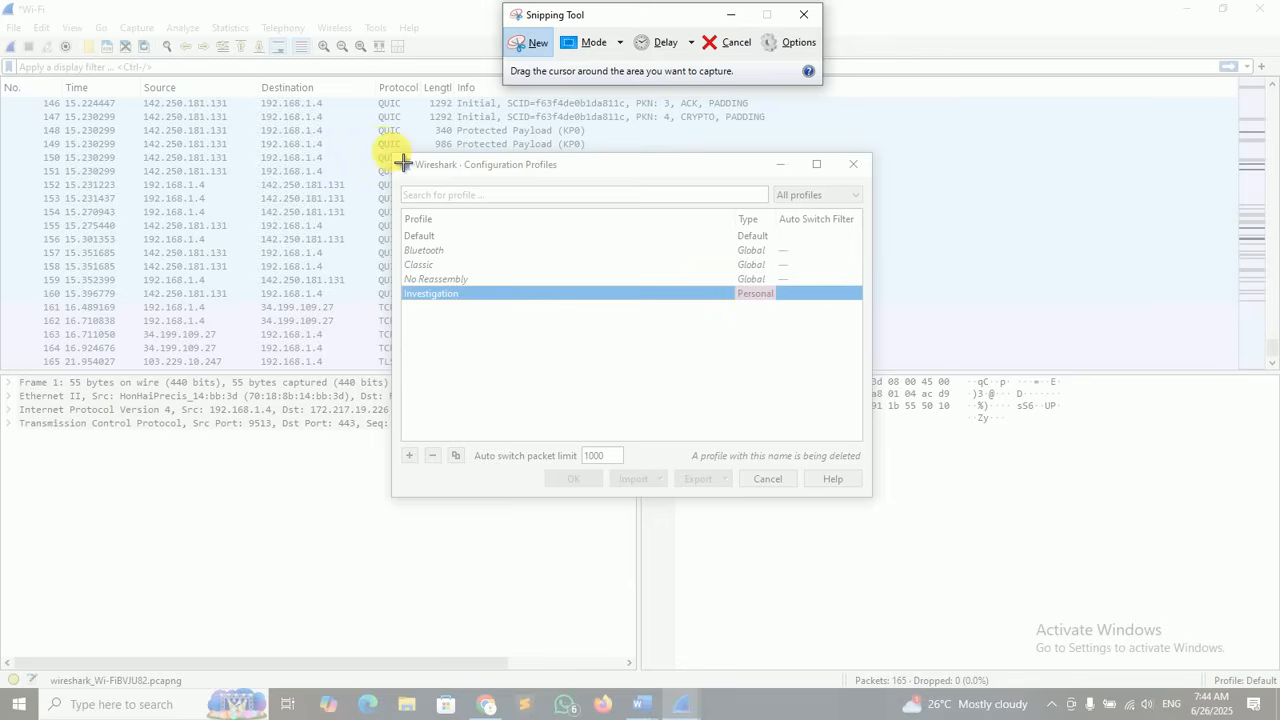
drag(402, 161, 885, 507)
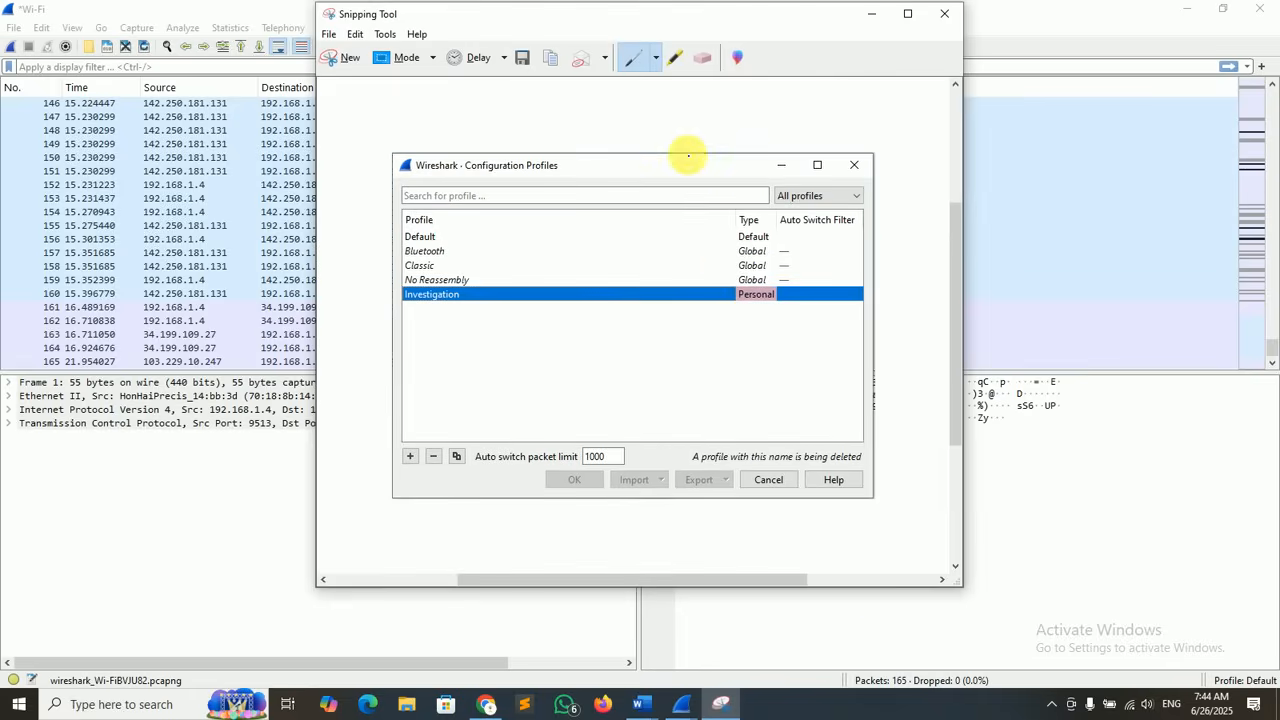
click(555, 62)
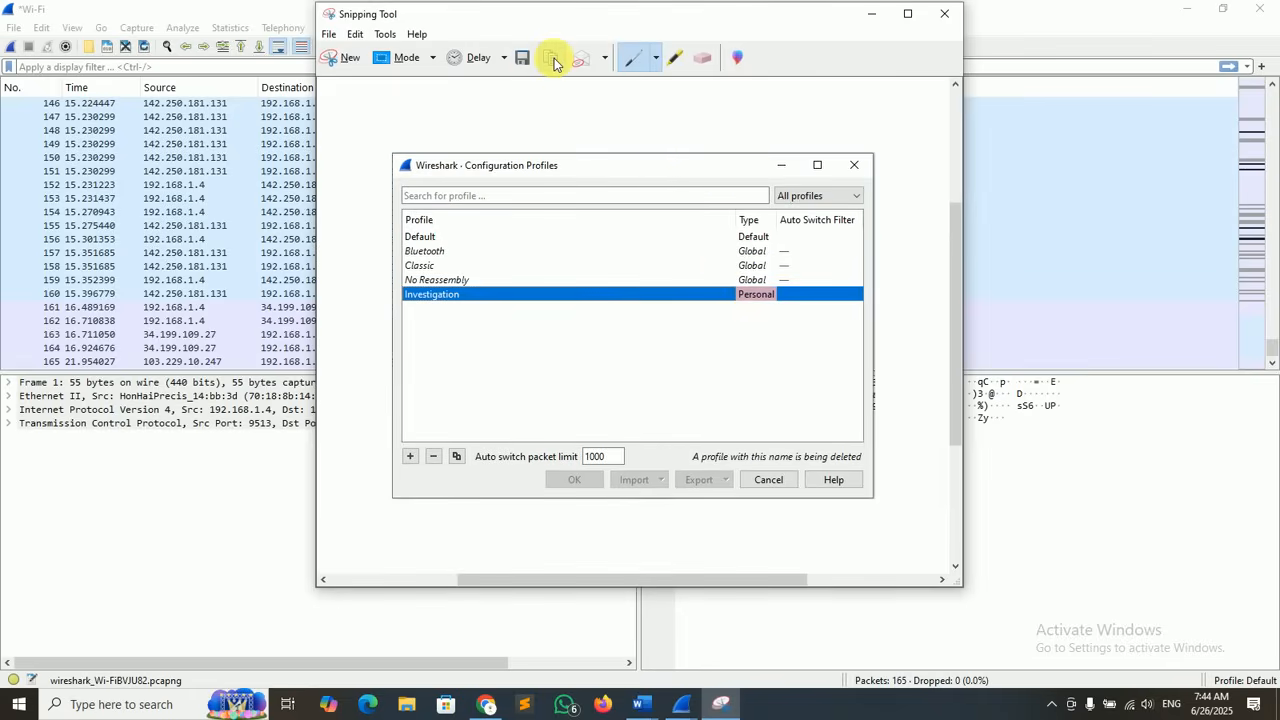
- Paste the snip under the Profile Screenshot heading in the CS610P_2_S25 Word document, and minimize Word and Snipping Tool
mouse_move(636, 710)
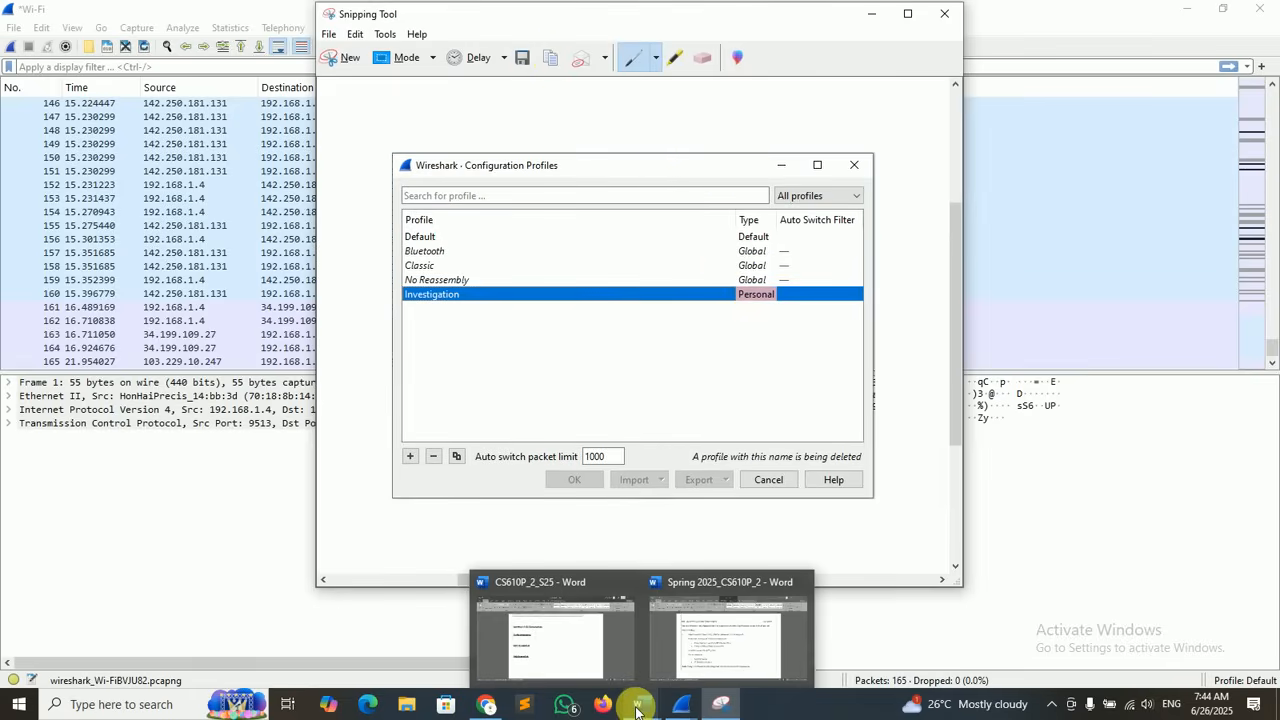
click(574, 641)
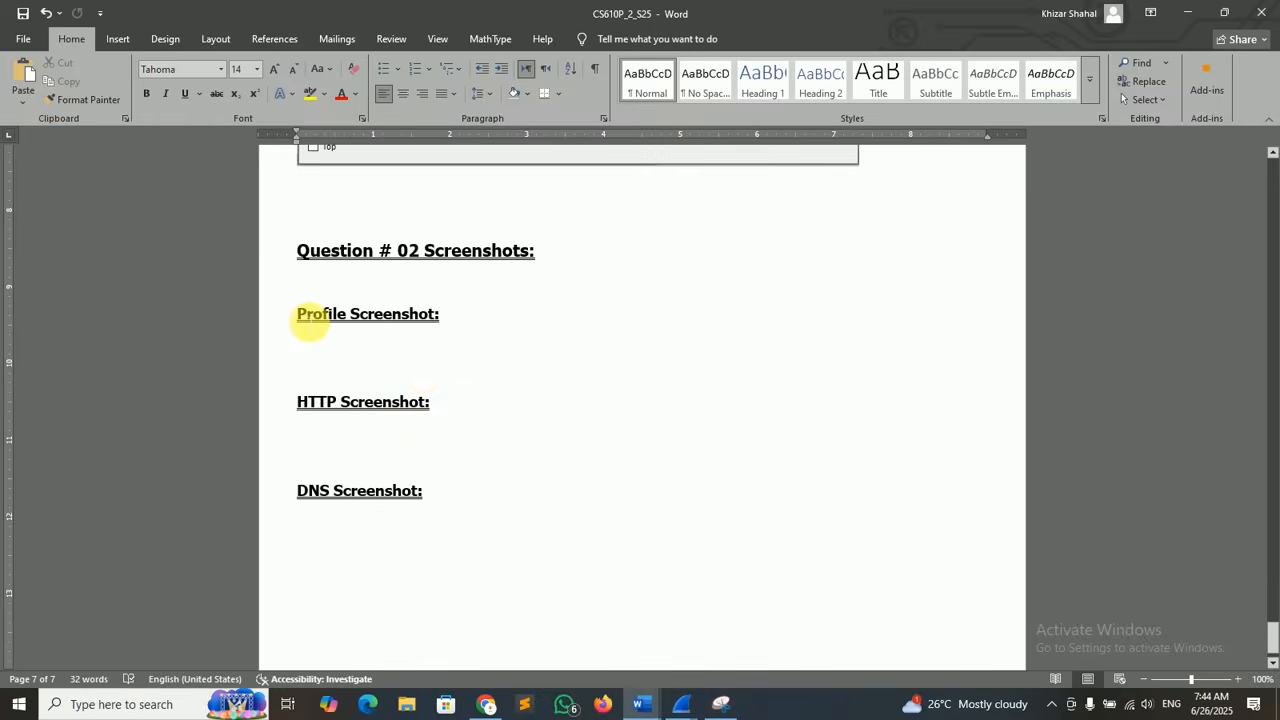
click(331, 341)
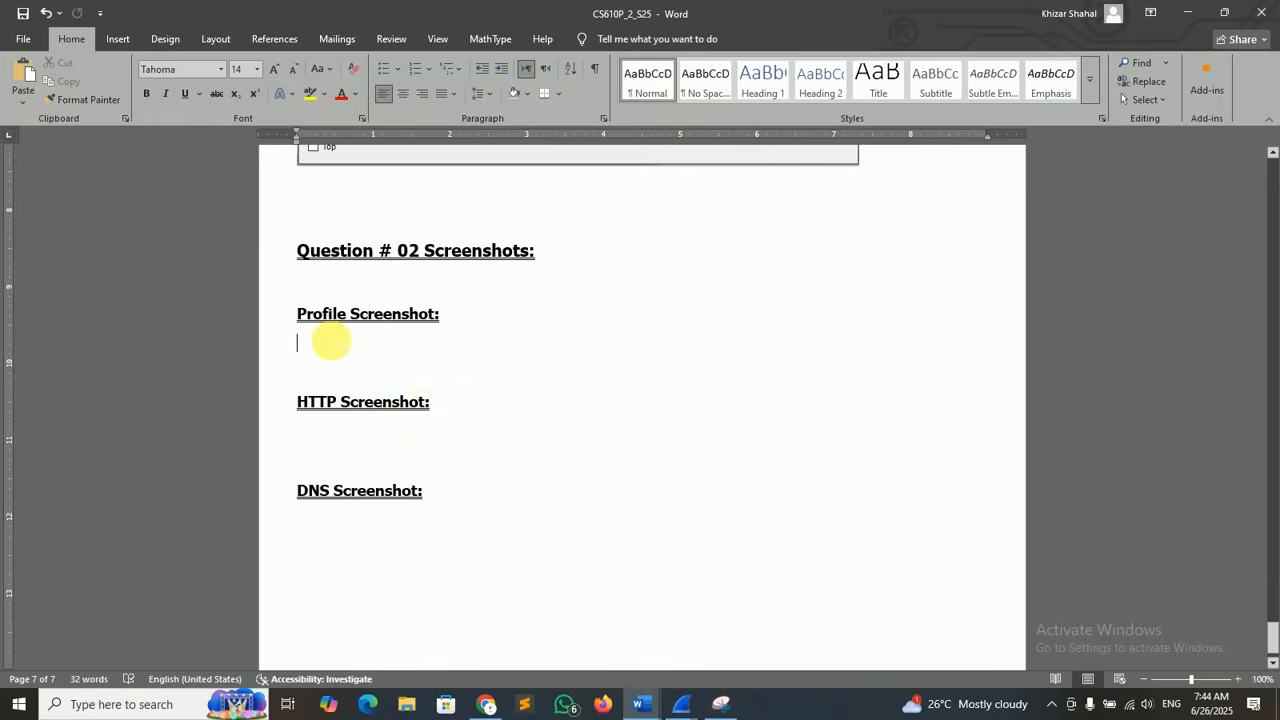
key(ctrl+v)
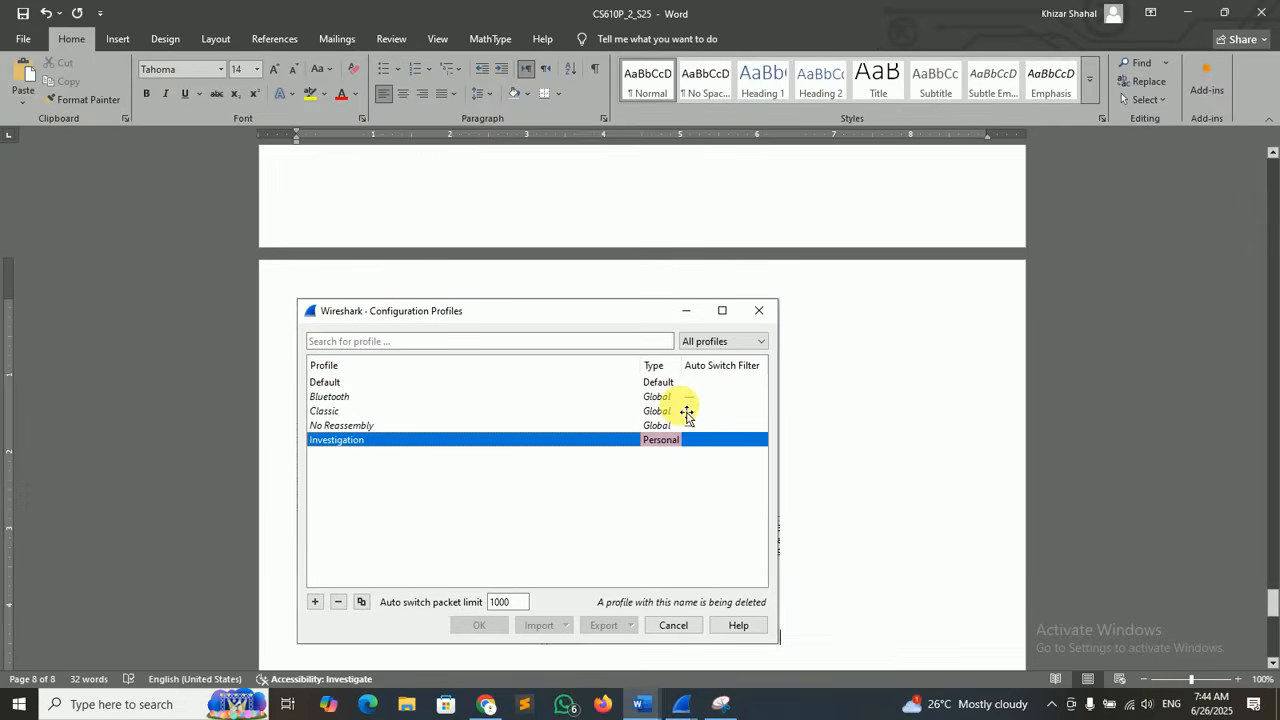
scroll(1272, 612, down, 5)
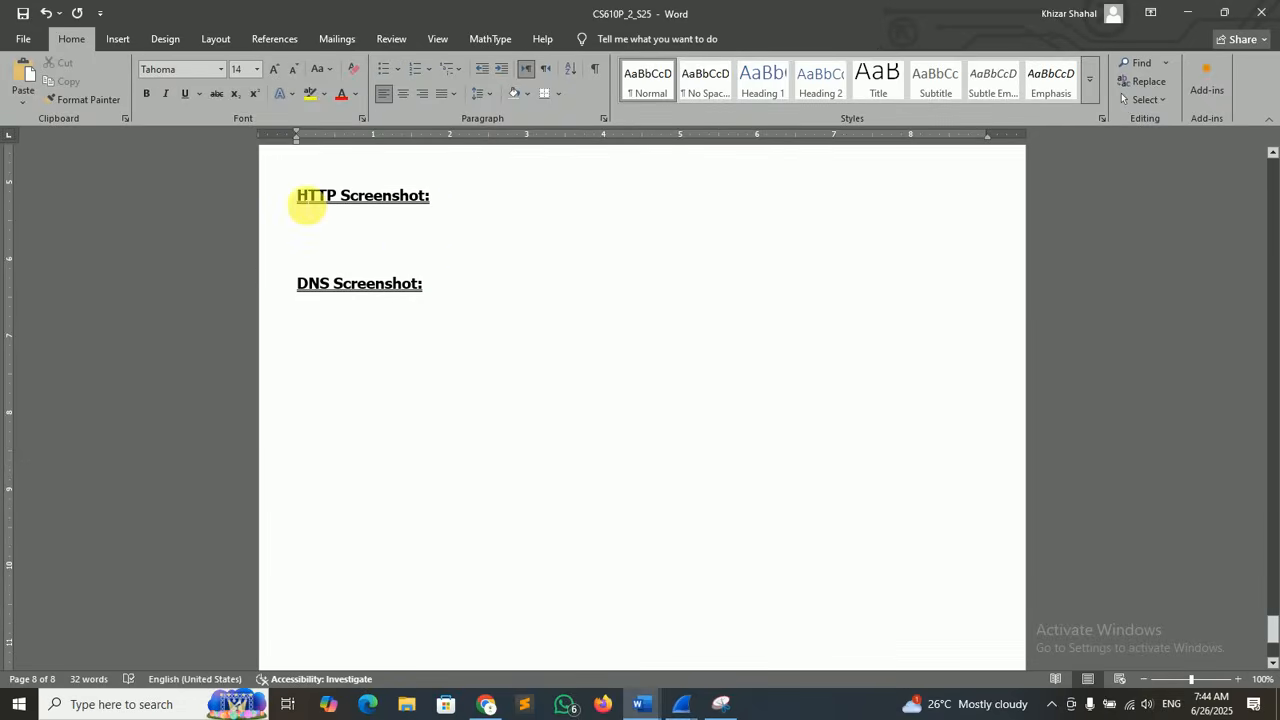
click(361, 237)
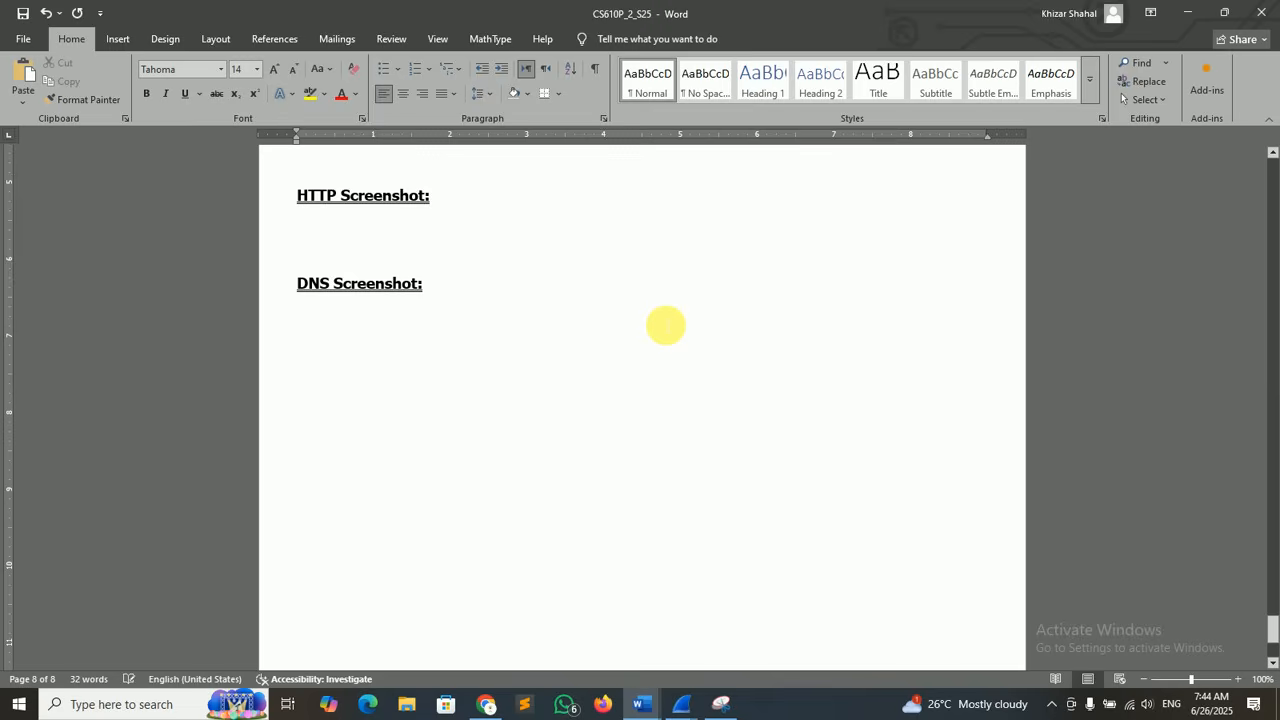
click(1187, 14)
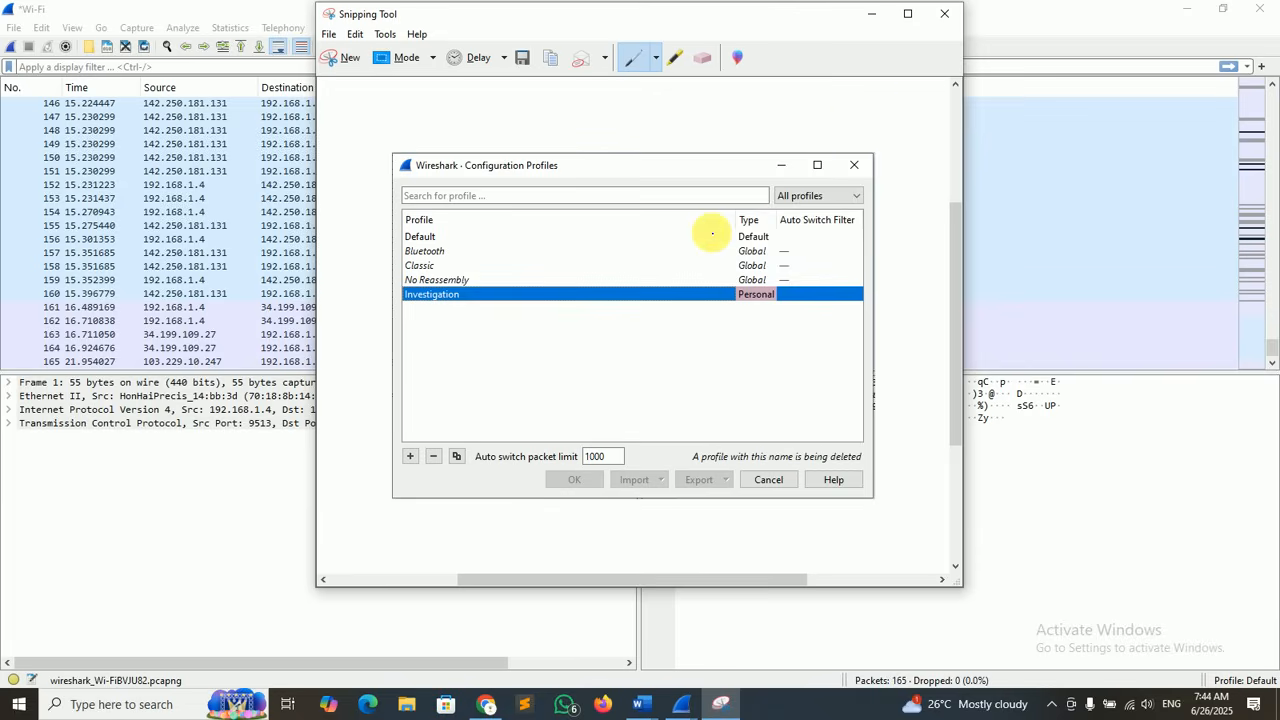
click(867, 19)
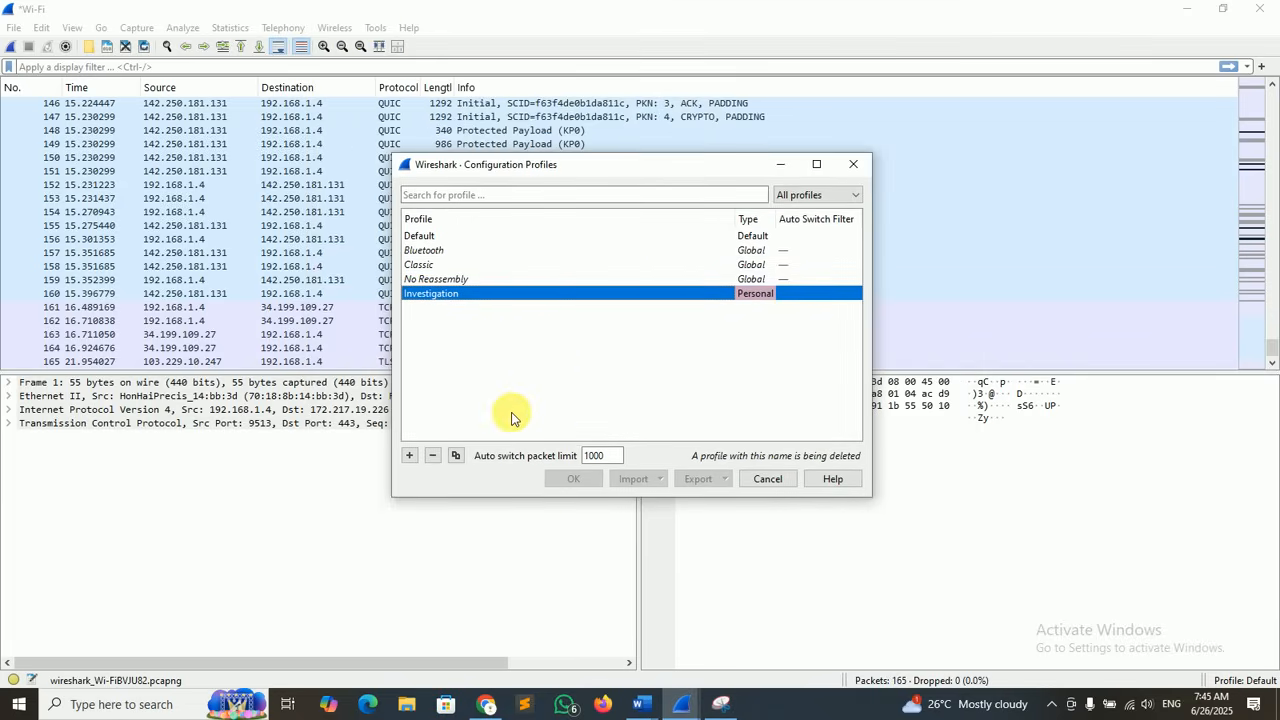
- Try to delete the pending Investigation profile and add it again under the same name, and cancel the profile changes
click(573, 478)
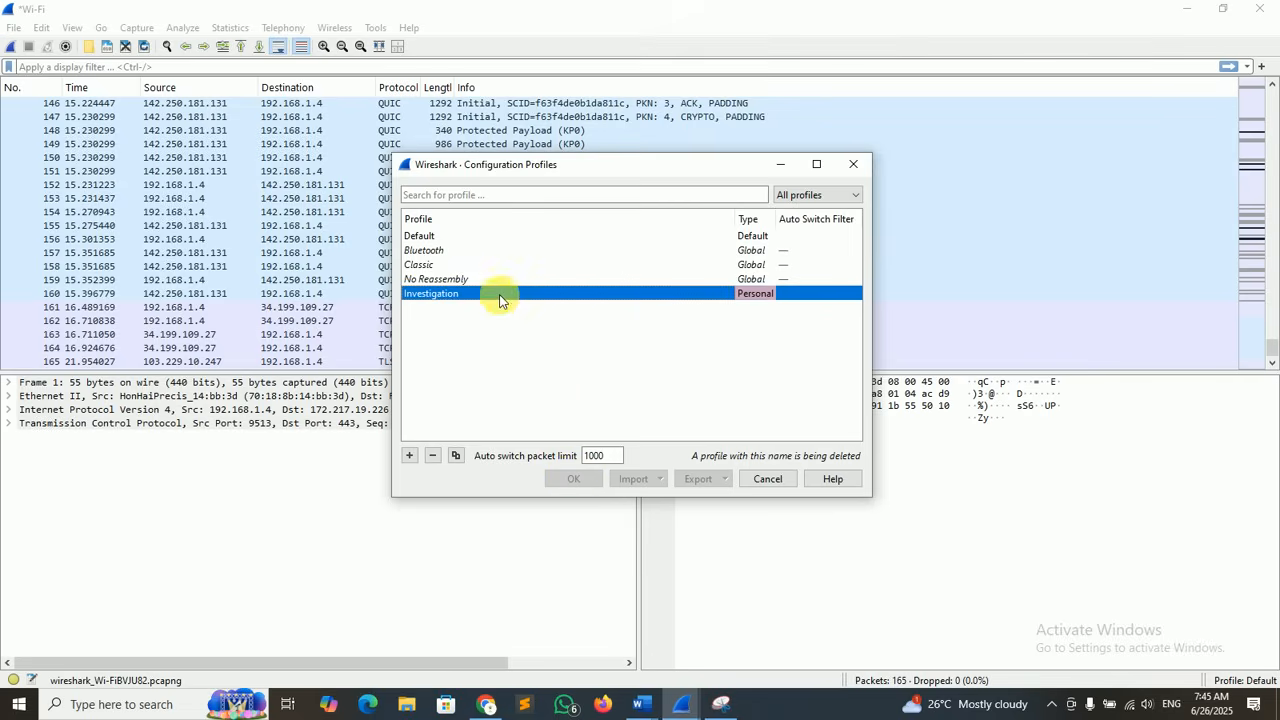
click(430, 456)
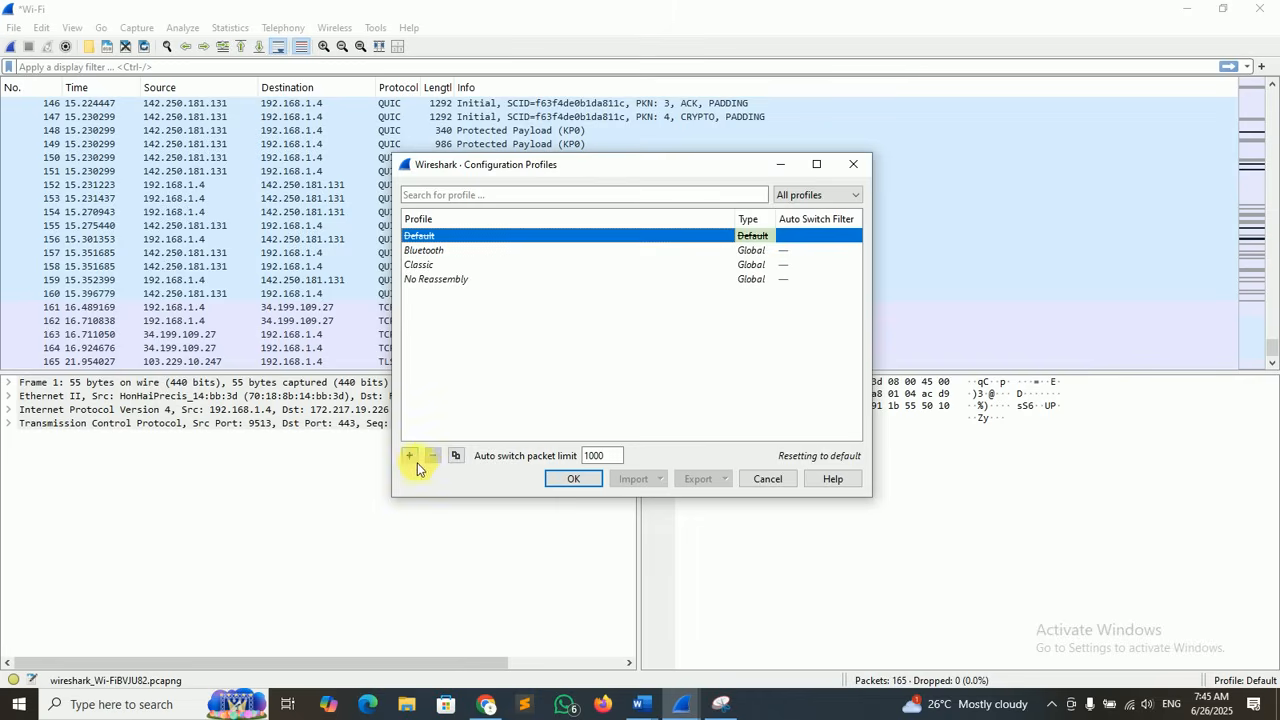
click(411, 456)
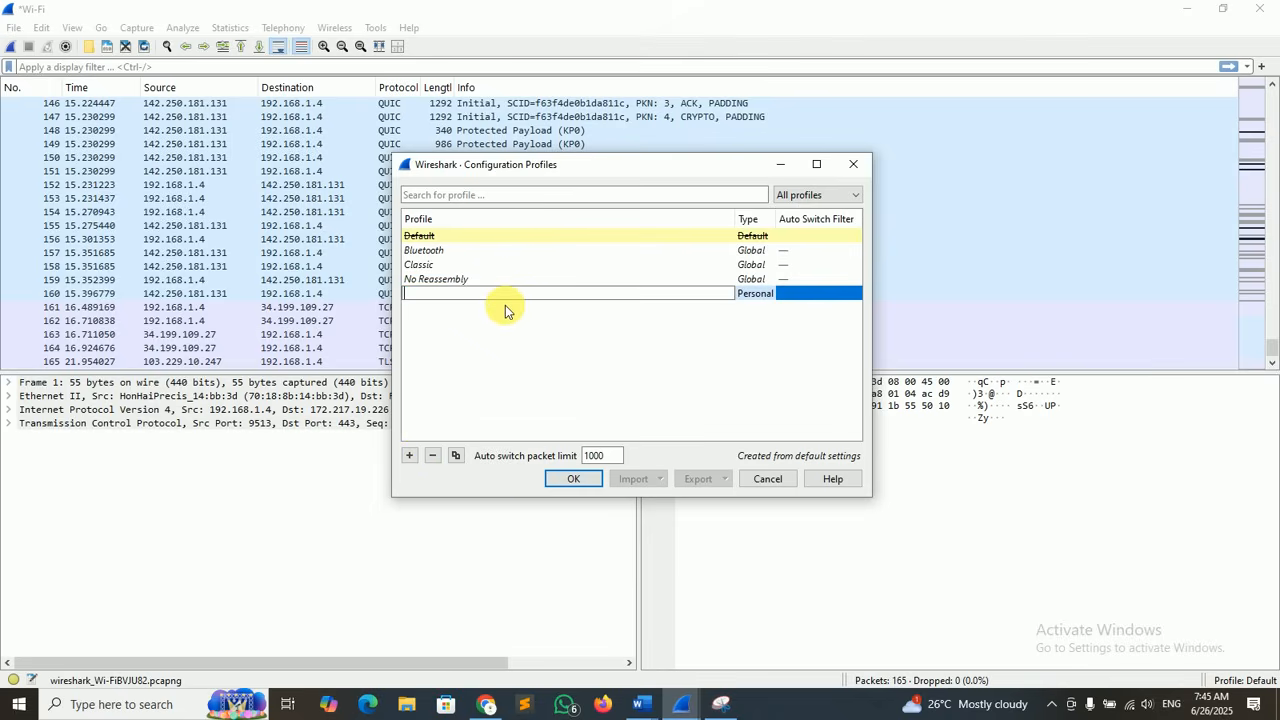
mouse_move(643, 712)
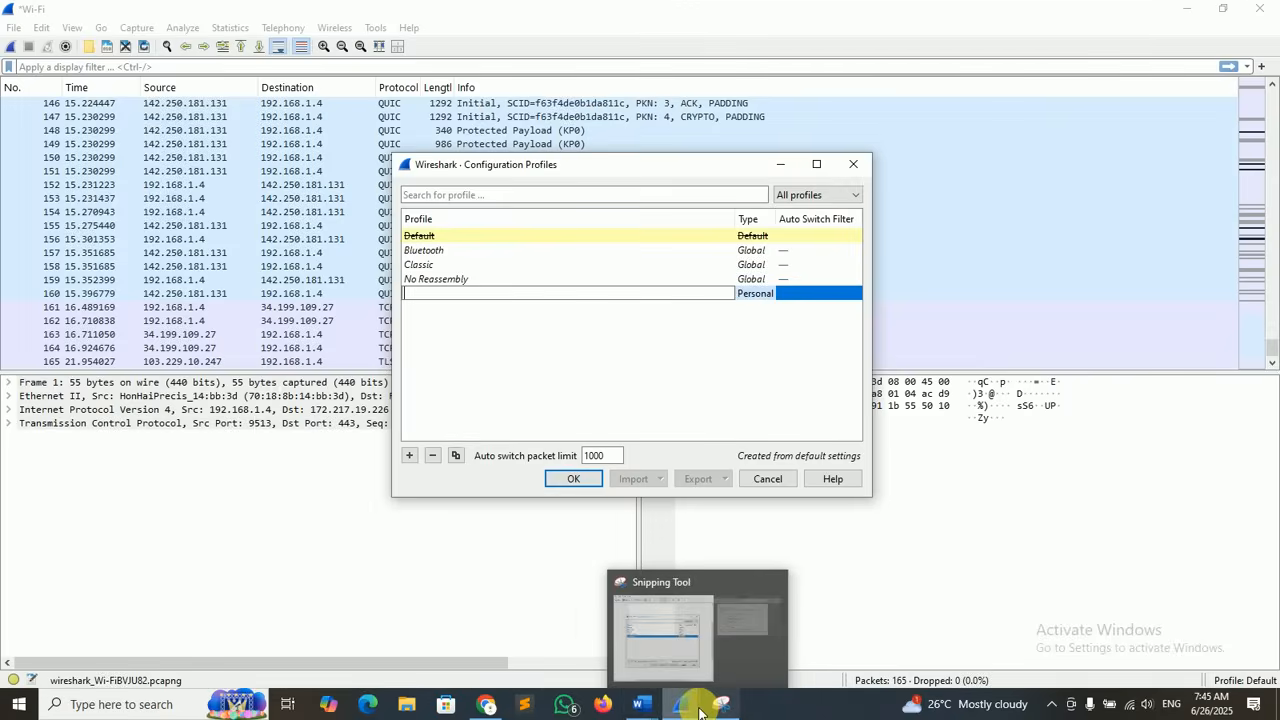
mouse_move(681, 705)
mouse_move(709, 643)
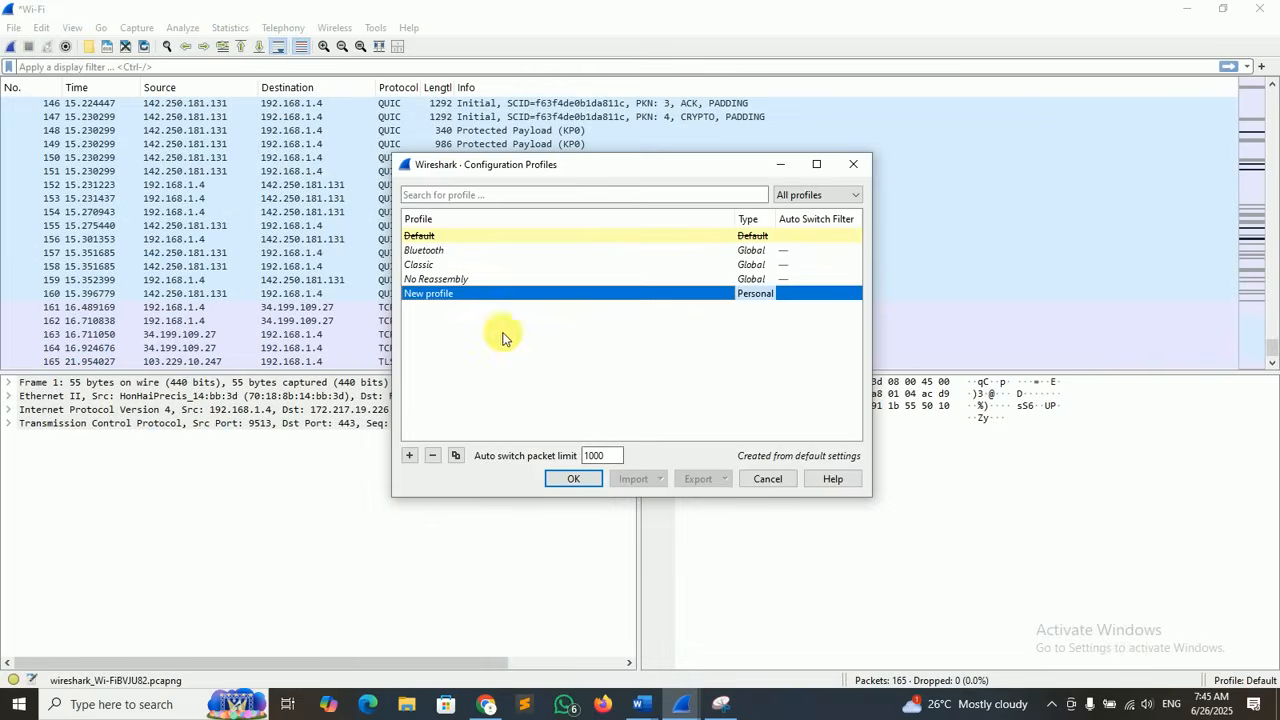
double_click(463, 296)
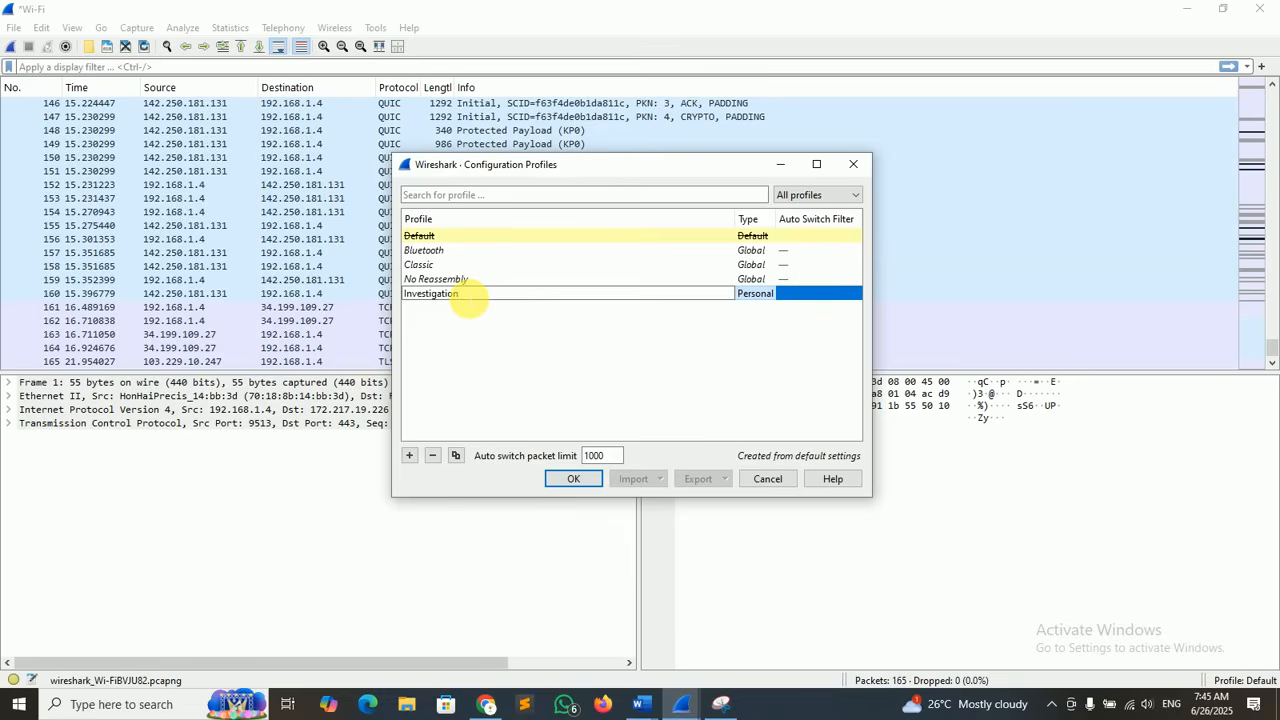
click(563, 480)
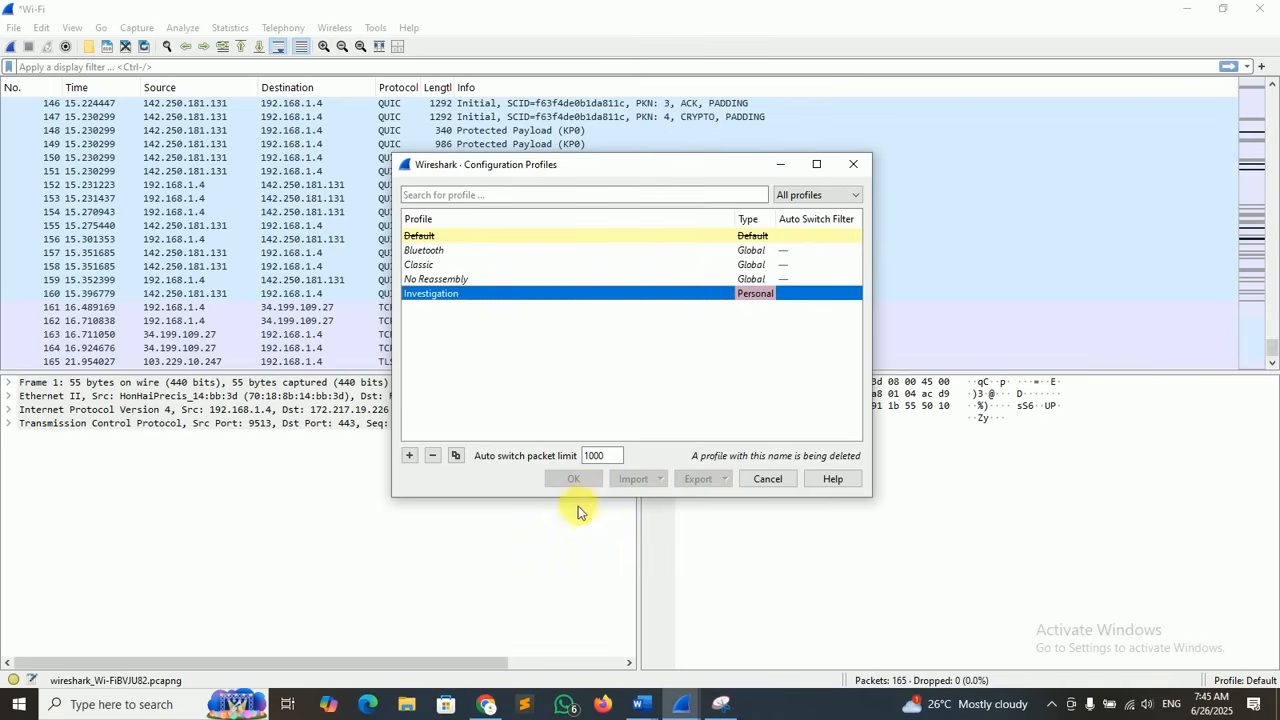
click(767, 481)
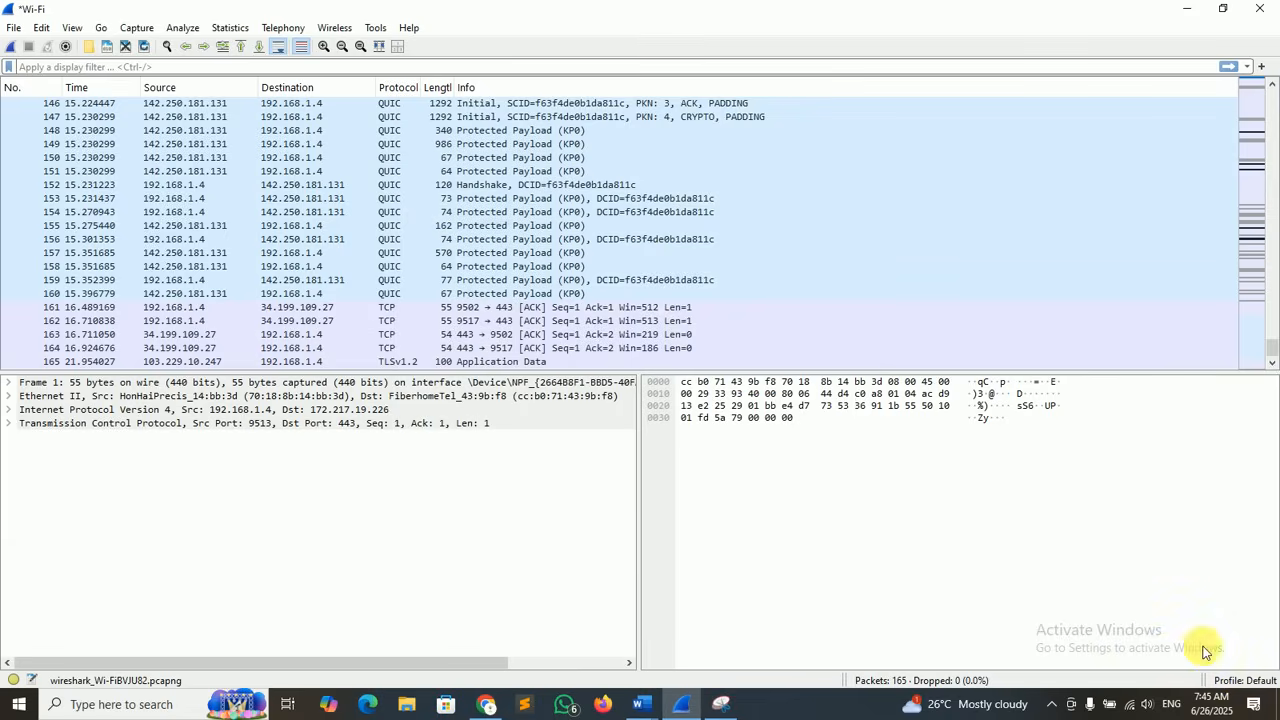
- Switch the active Wireshark configuration profile to Investigation and check the selection in the profile list
click(1262, 684)
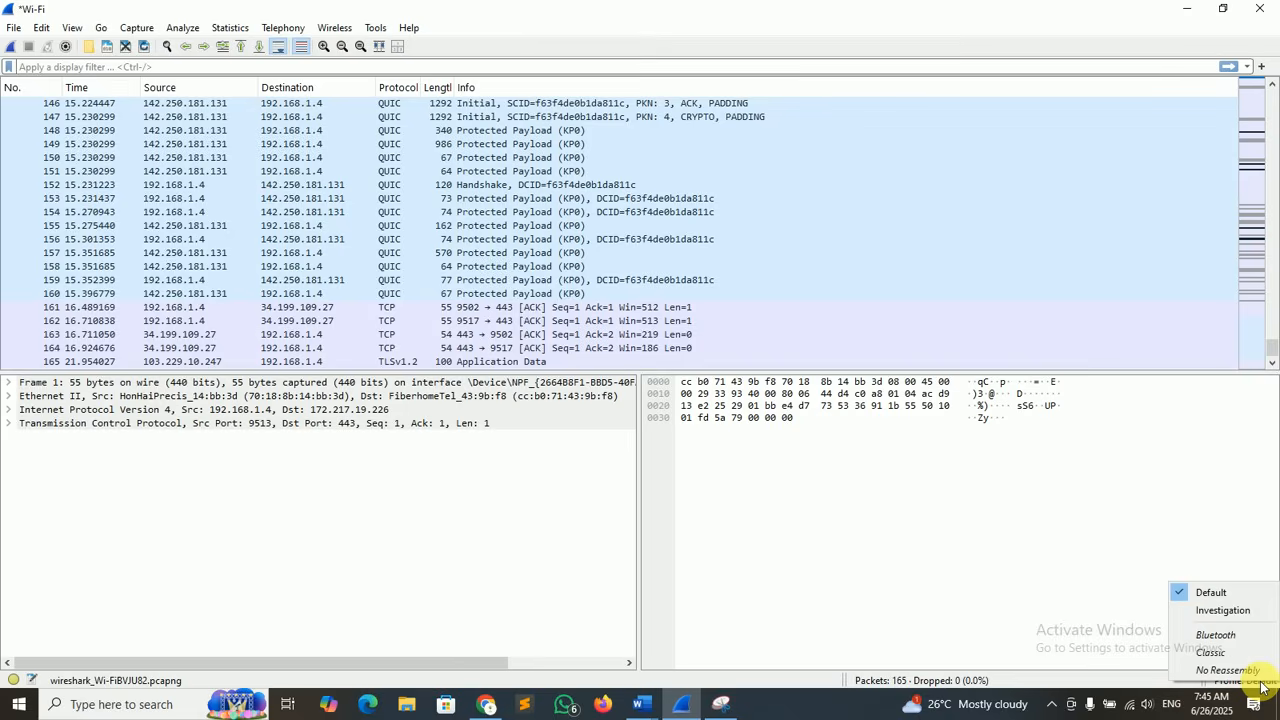
click(1219, 611)
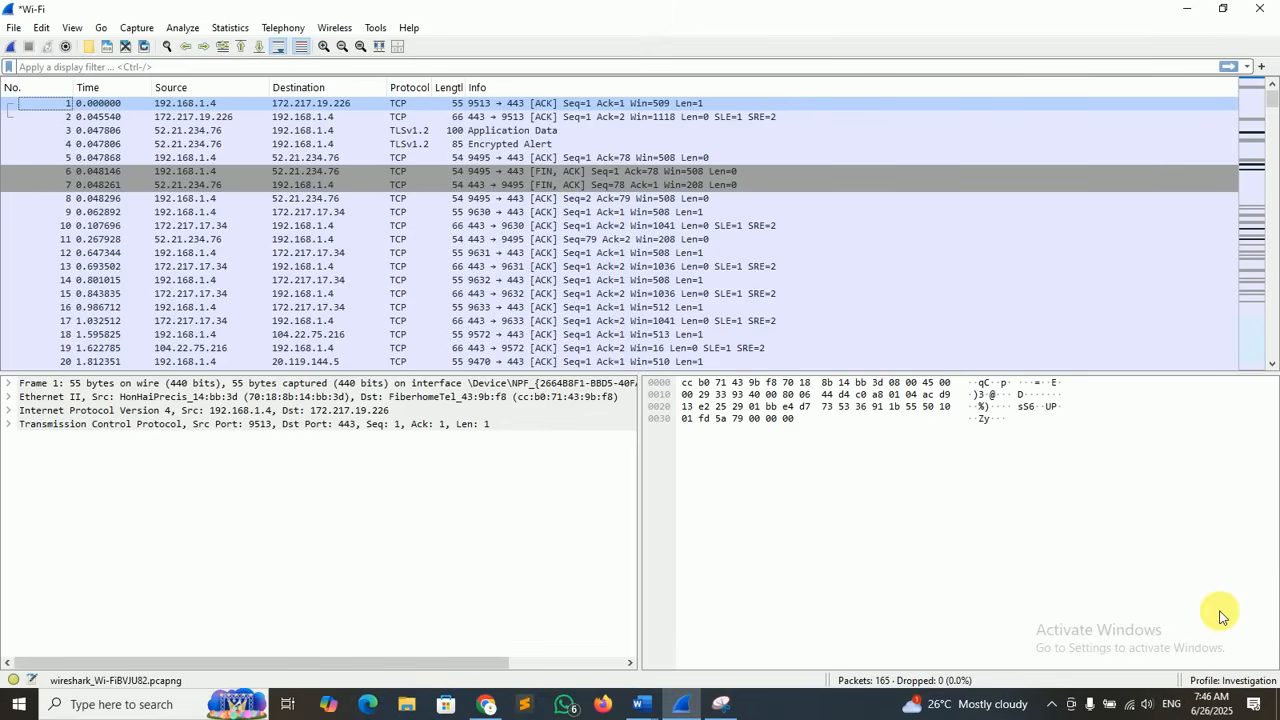
click(1237, 688)
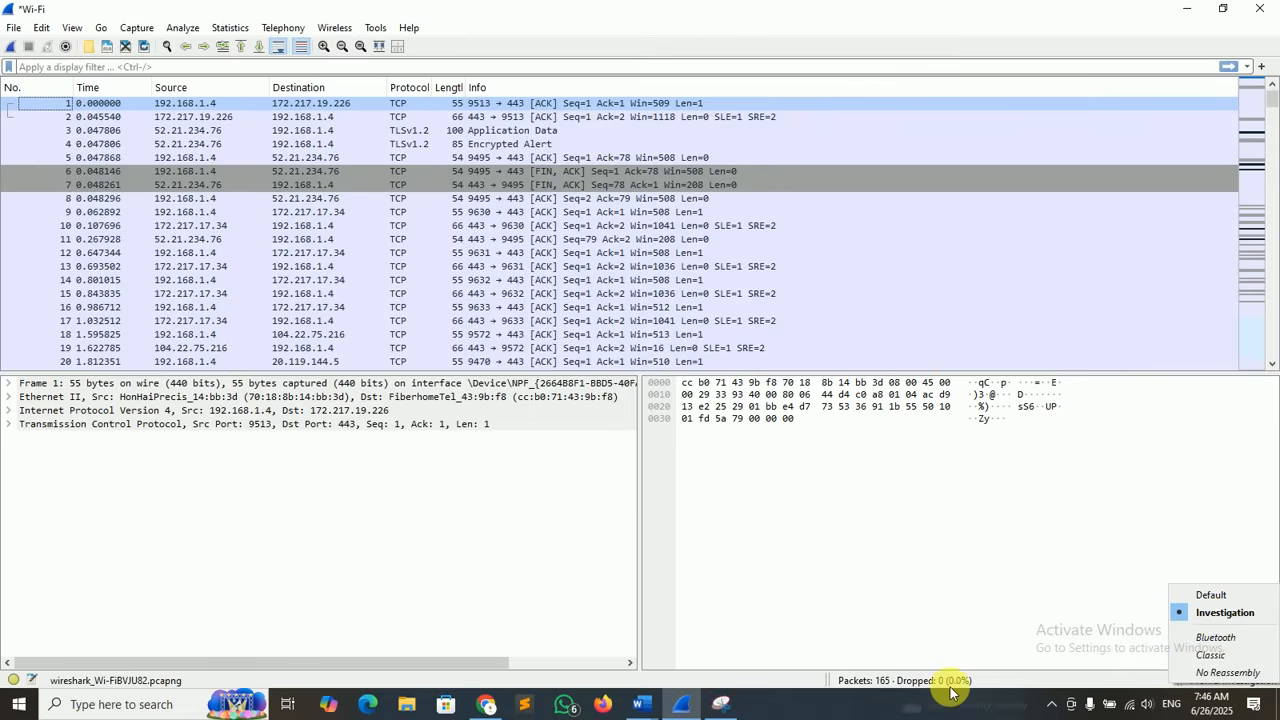
click(788, 677)
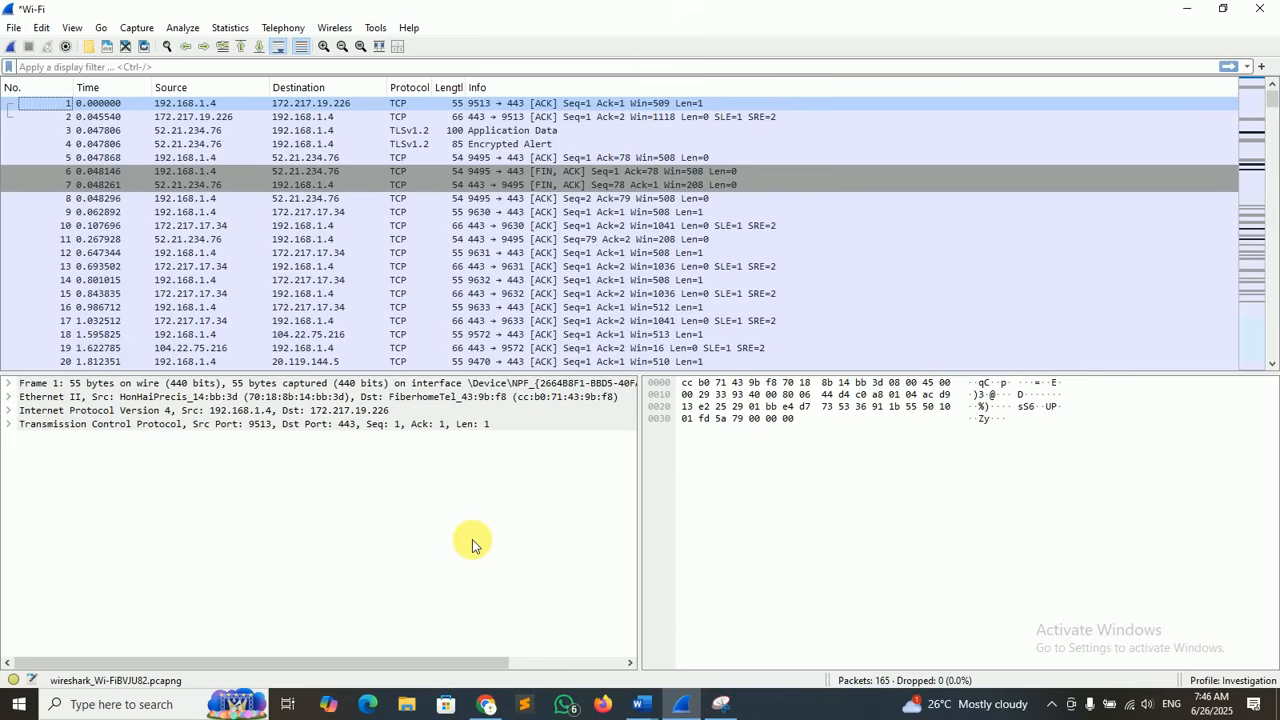
- Check the selected profile in the configuration profile list and close it without changes
click(40, 28)
click(91, 468)
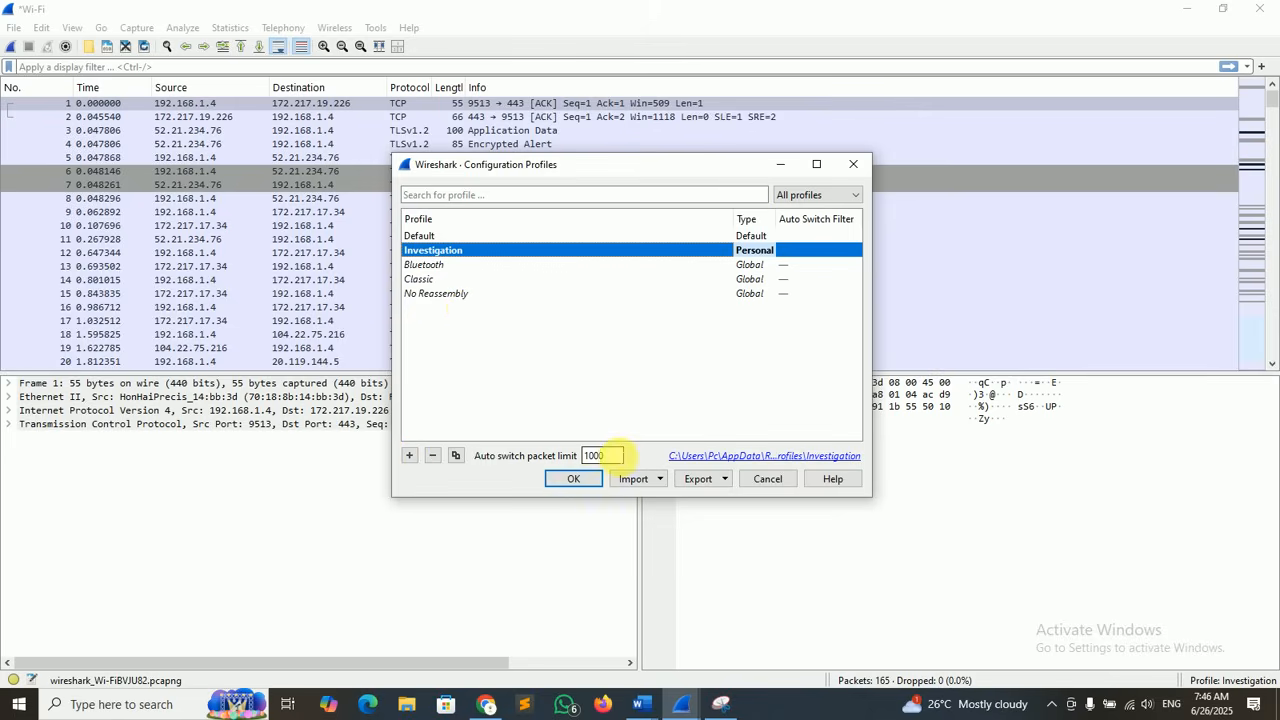
click(767, 478)
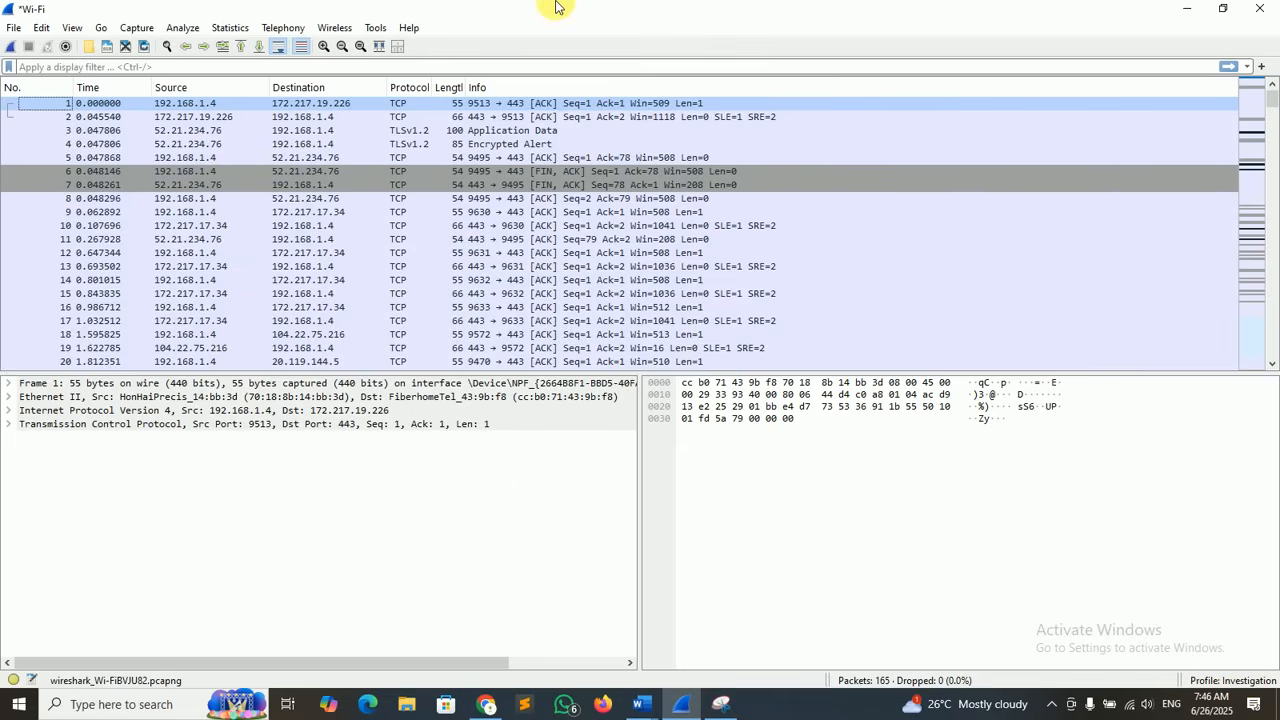
- Start a new Wi-Fi capture without saving the previously captured packets, and stop it after a few seconds
click(11, 50)
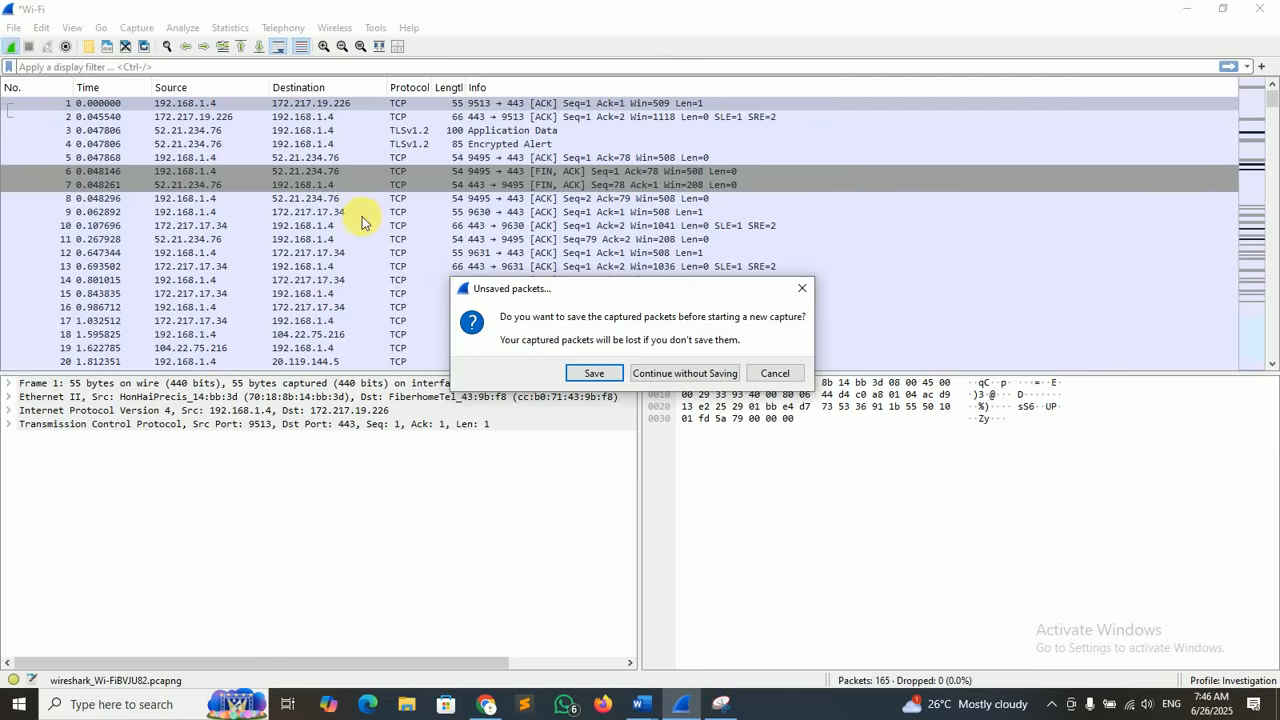
click(697, 378)
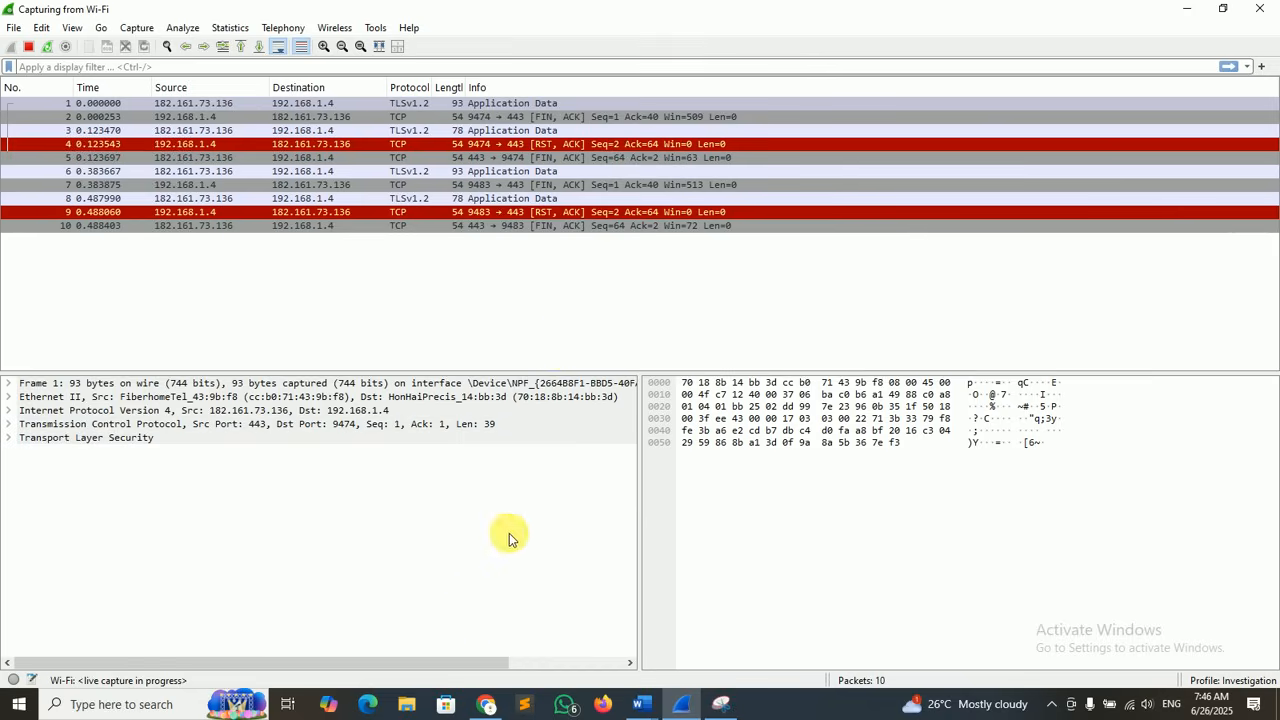
click(29, 47)
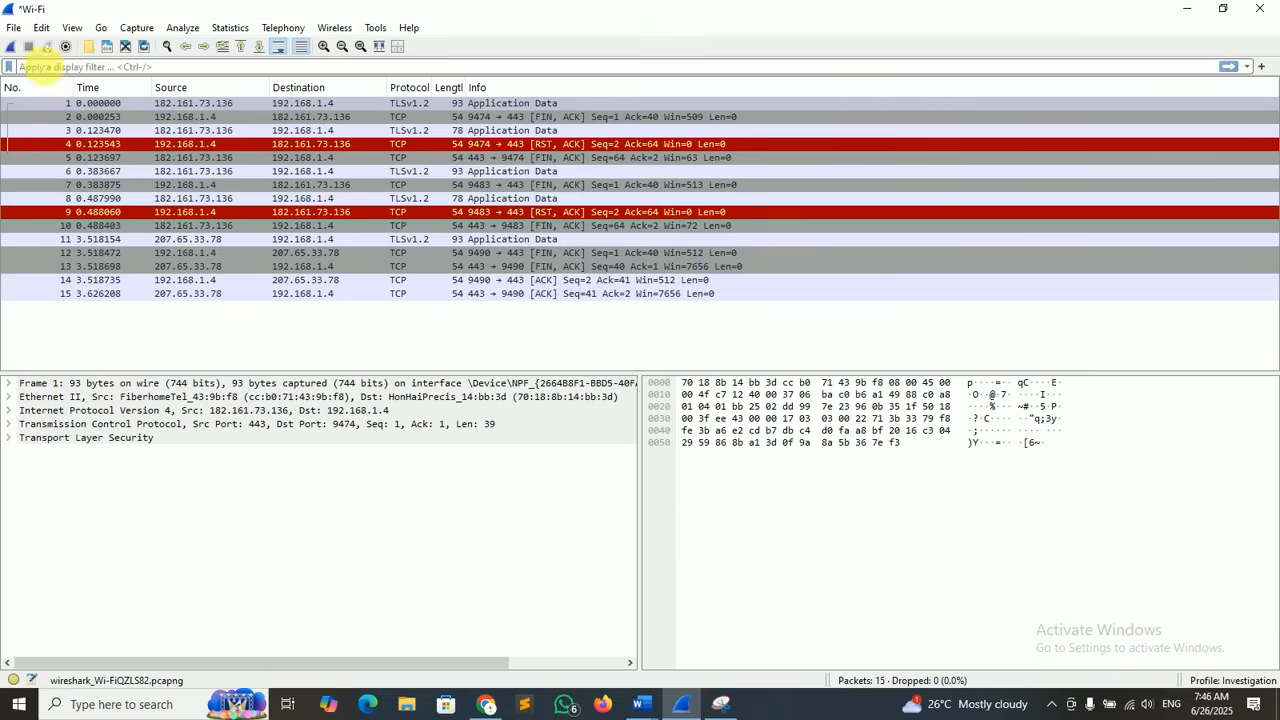
- Review the coloring rules of the Investigation profile and close the list
click(71, 28)
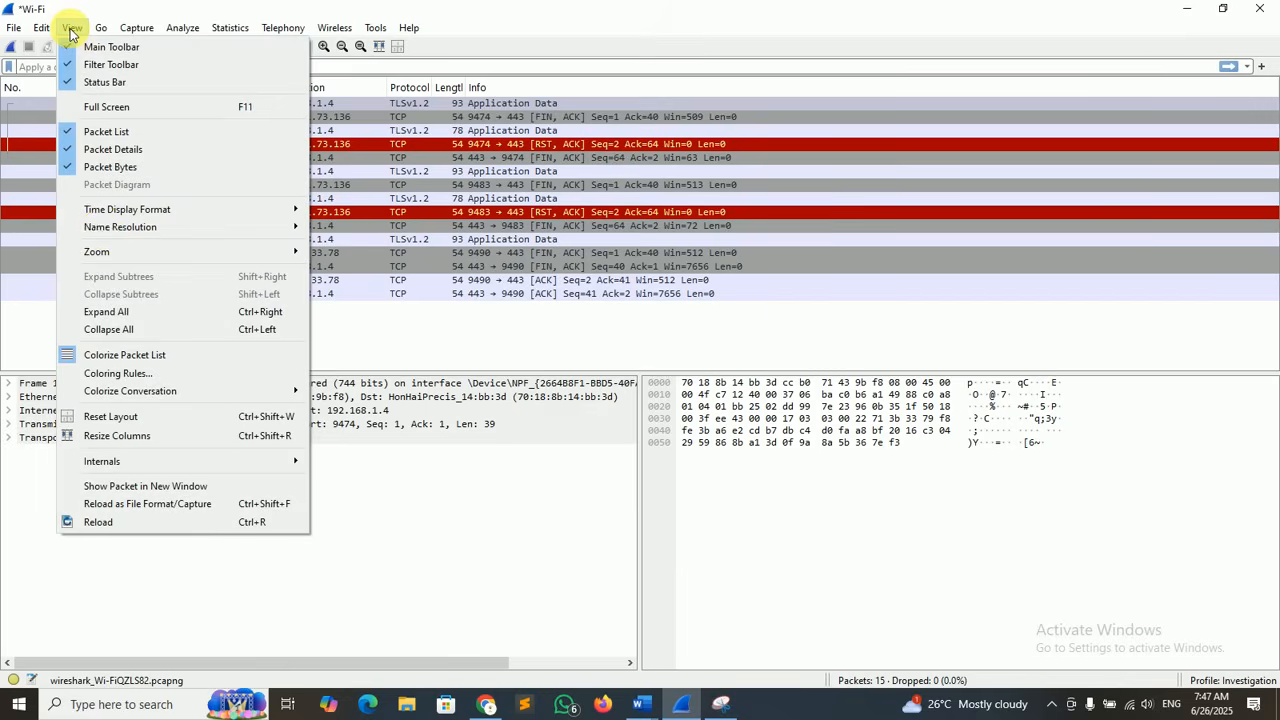
click(117, 373)
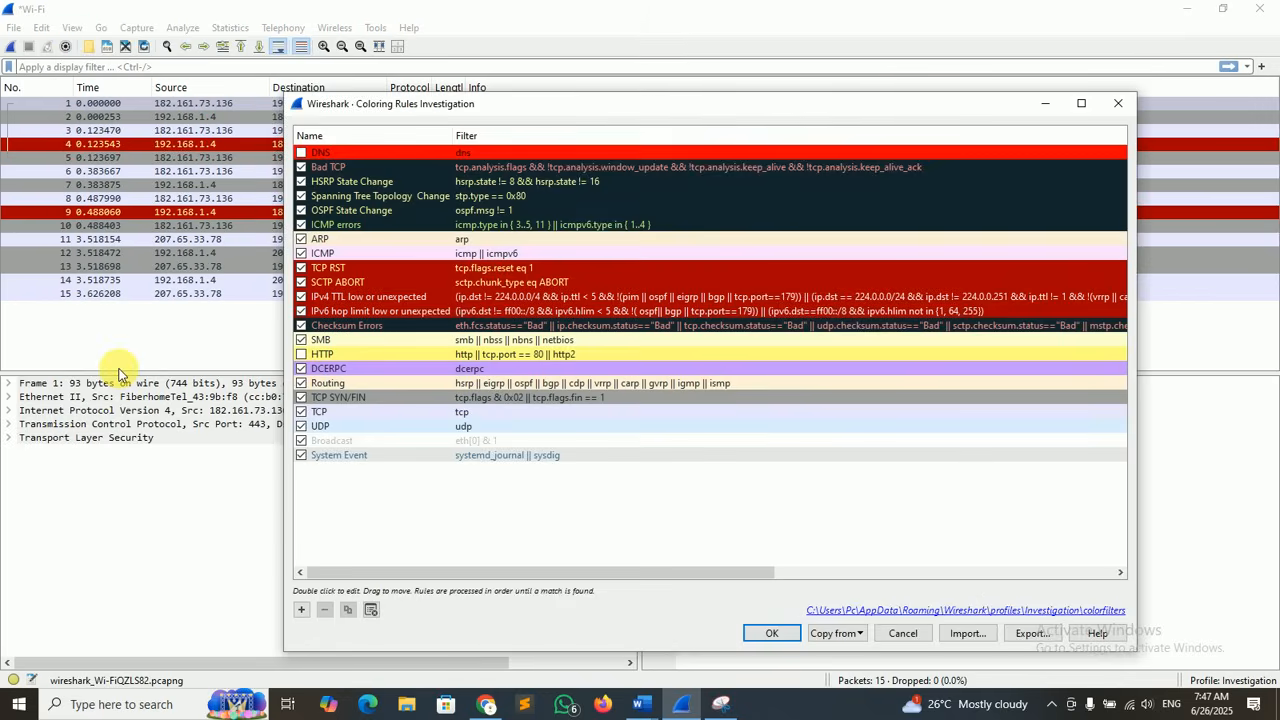
click(1118, 103)
- Enable the existing HTTP coloring rule with a yellow #ffff00 background, and enable the existing DNS coloring rule
click(71, 28)
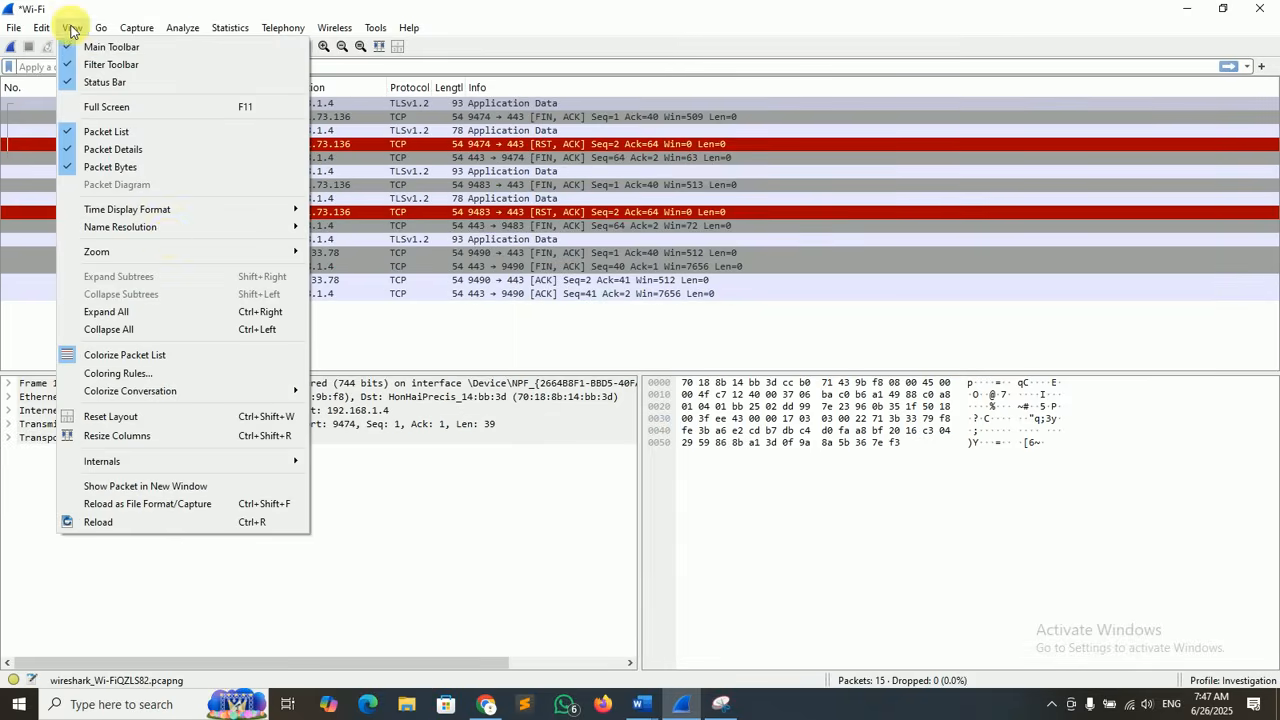
click(128, 372)
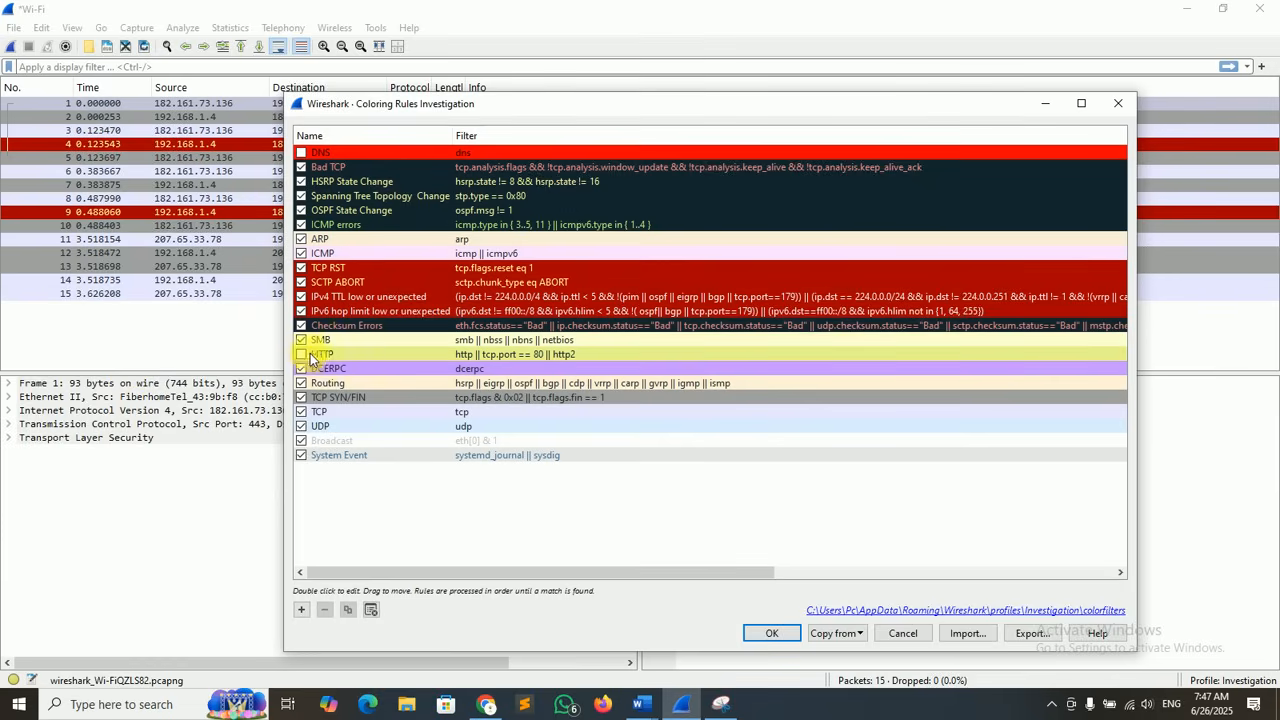
click(301, 355)
click(327, 353)
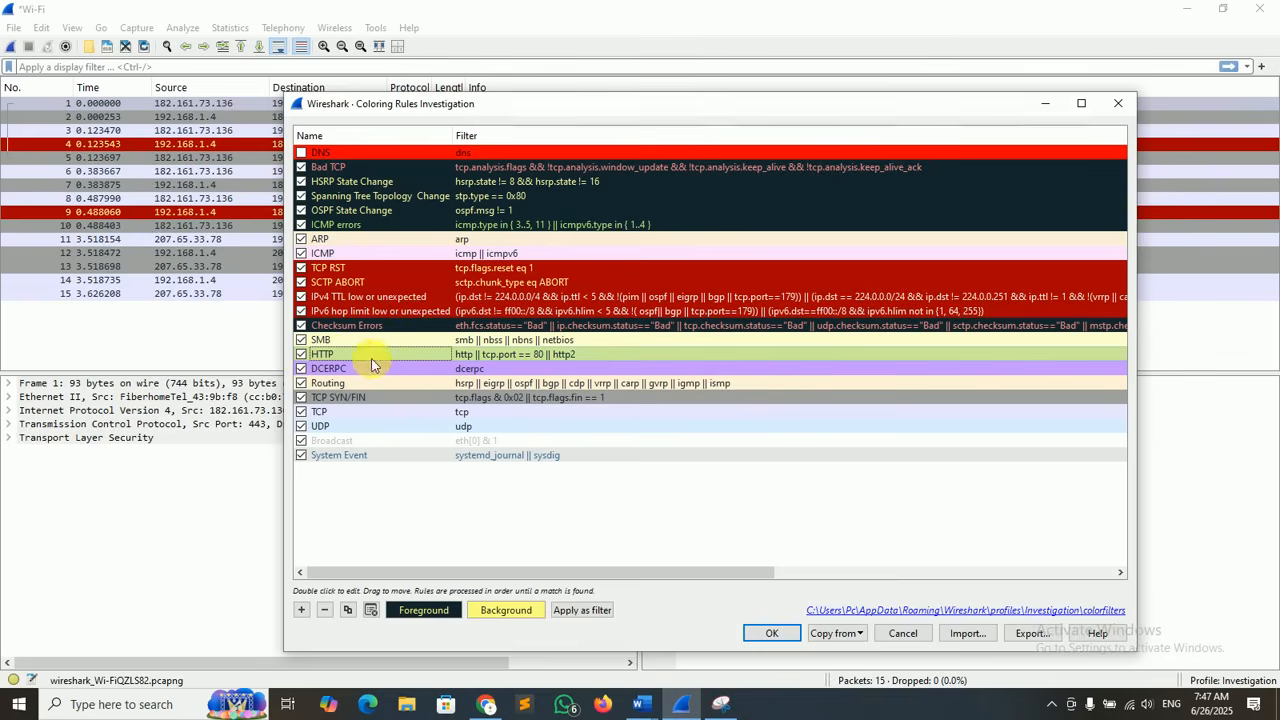
click(498, 608)
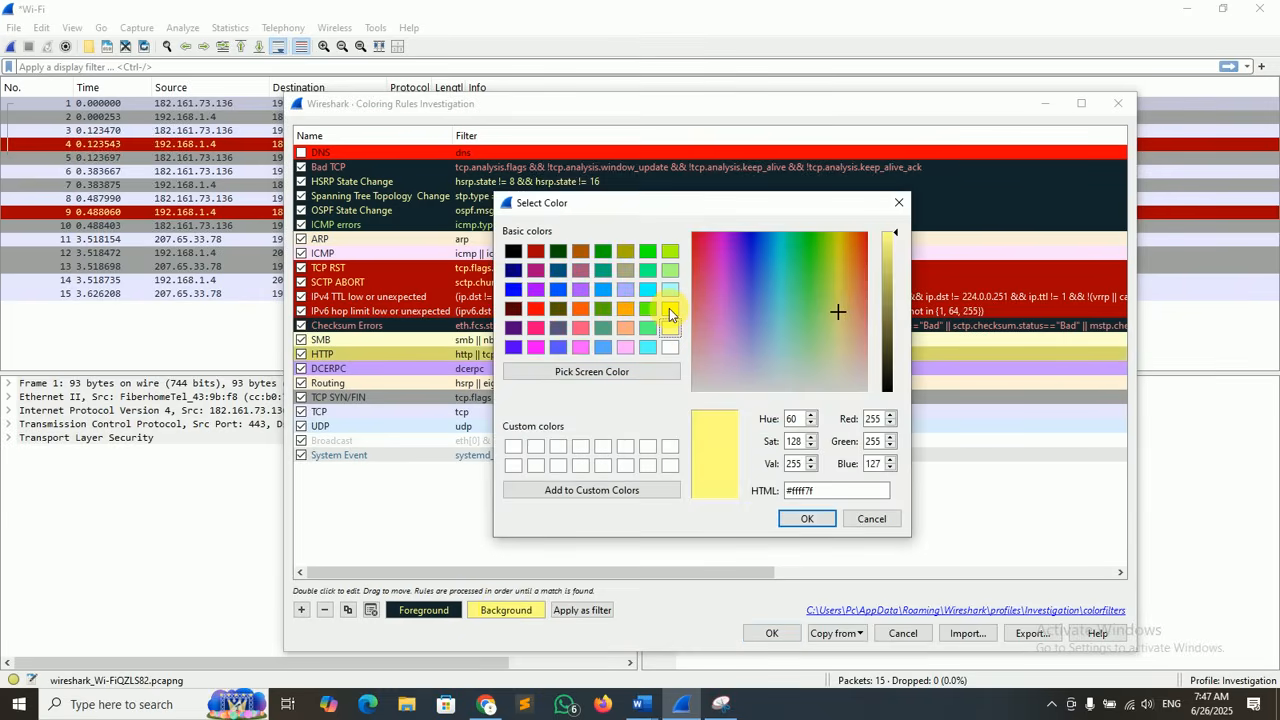
click(669, 308)
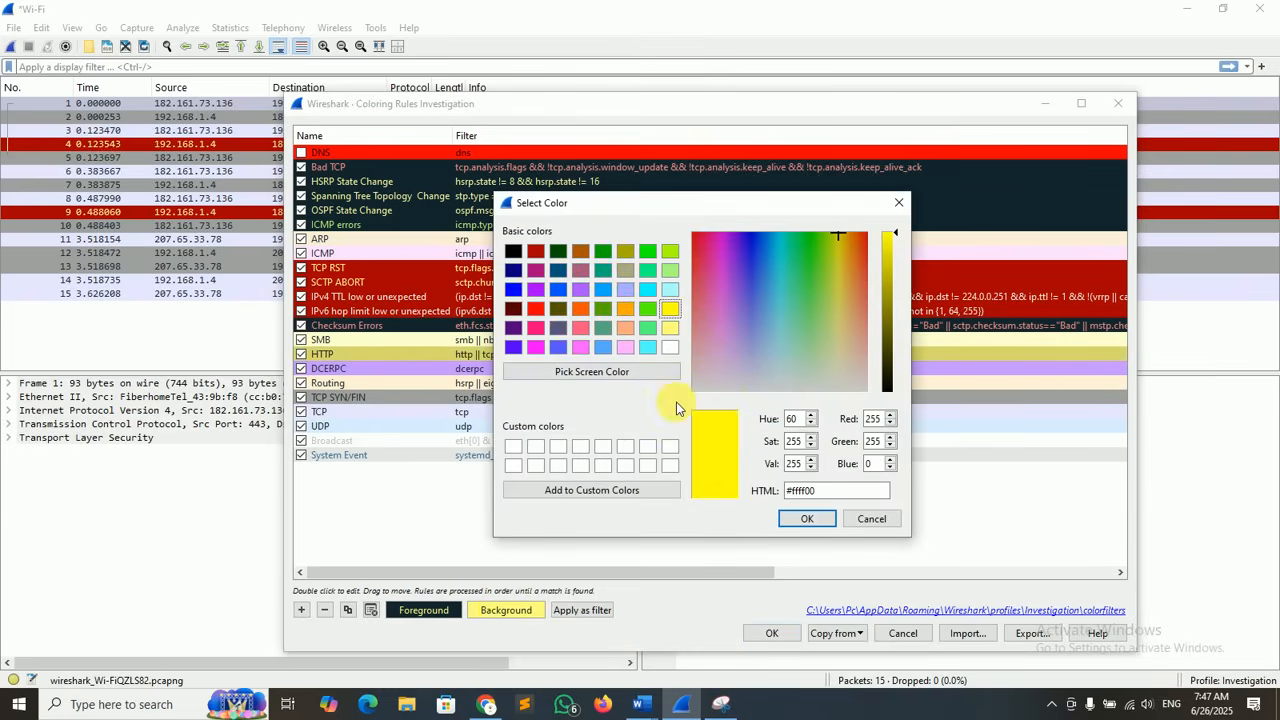
click(804, 518)
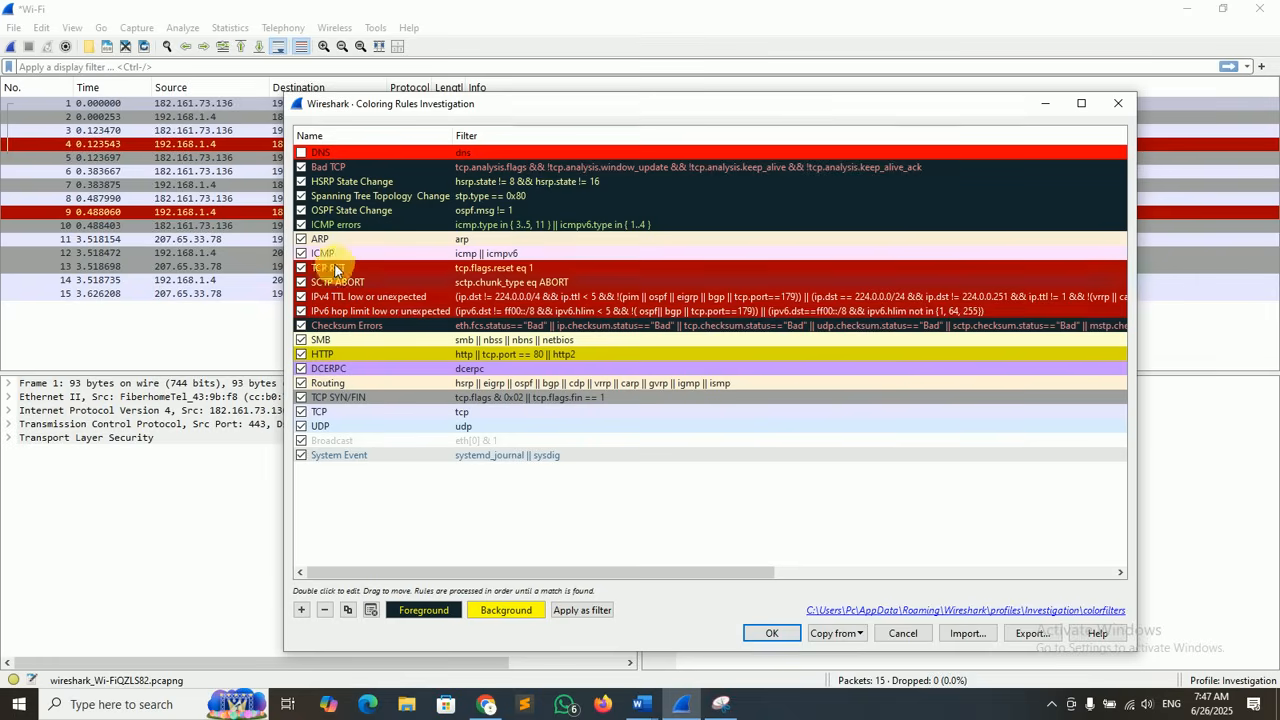
click(302, 153)
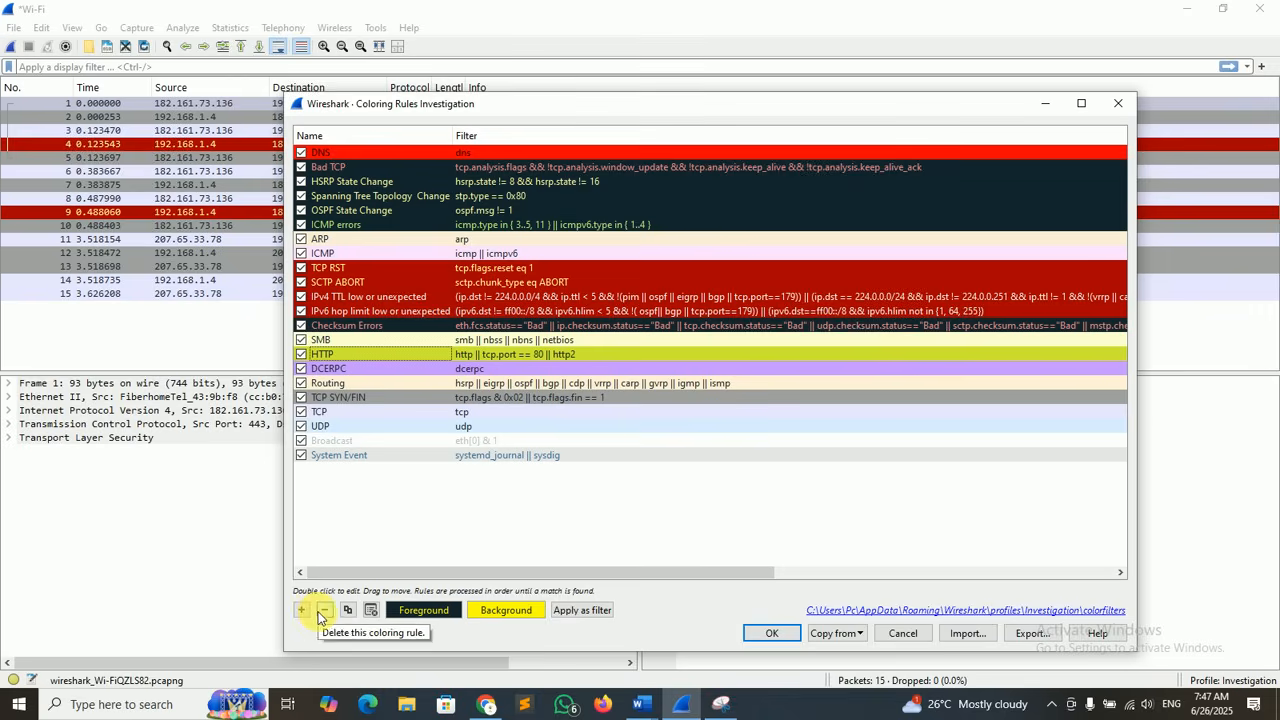
- Delete the existing HTTP and DNS coloring rules from the Investigation profile
click(324, 610)
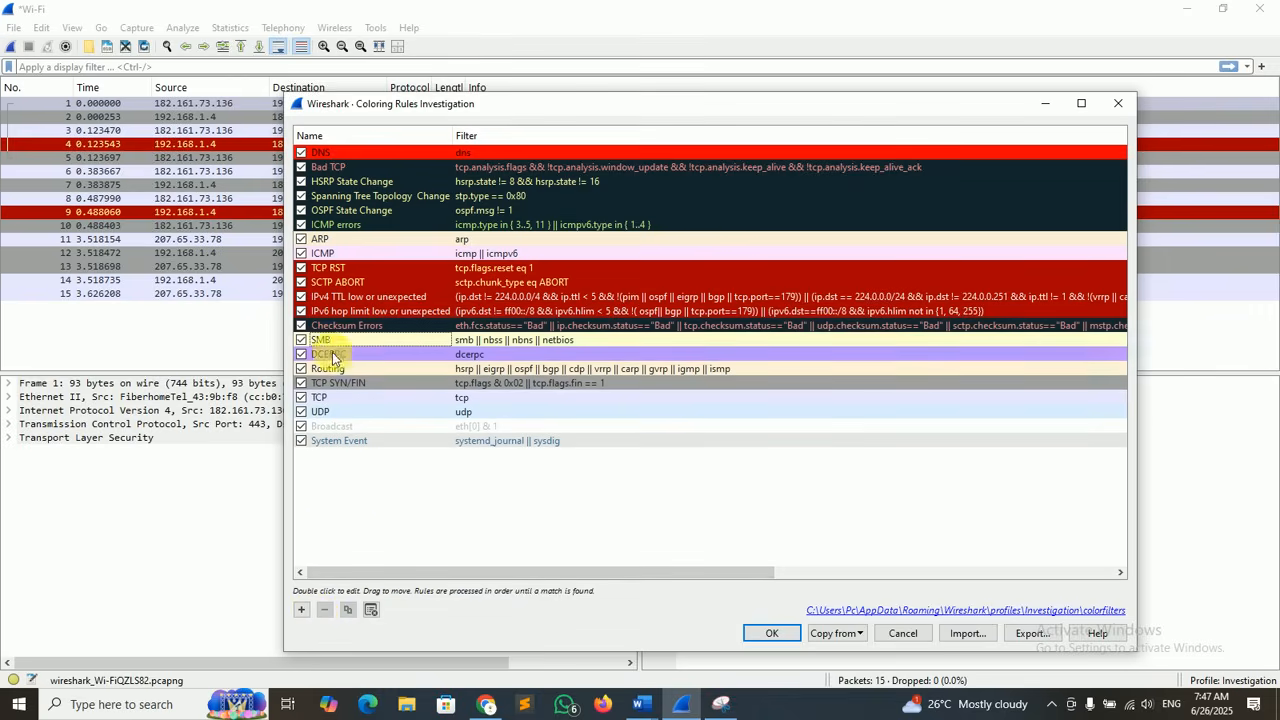
click(335, 152)
click(324, 609)
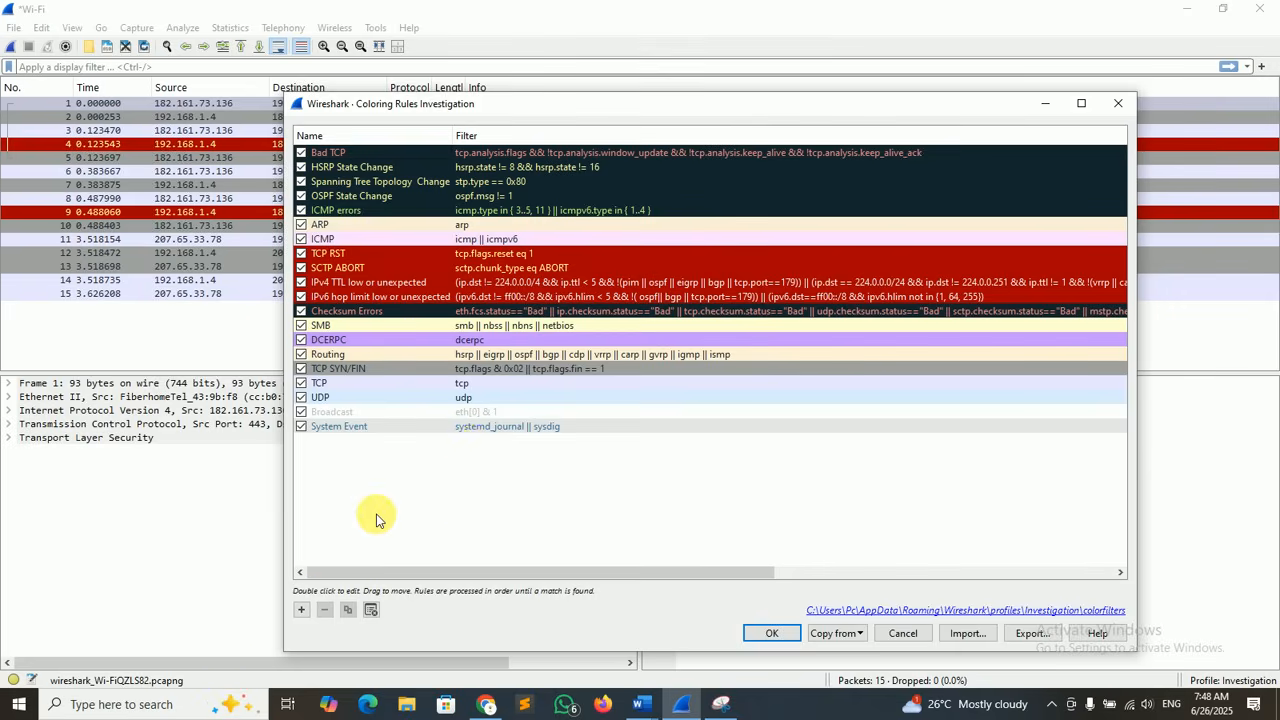
- Add a new coloring rule named HTTP with the display filter http
click(302, 610)
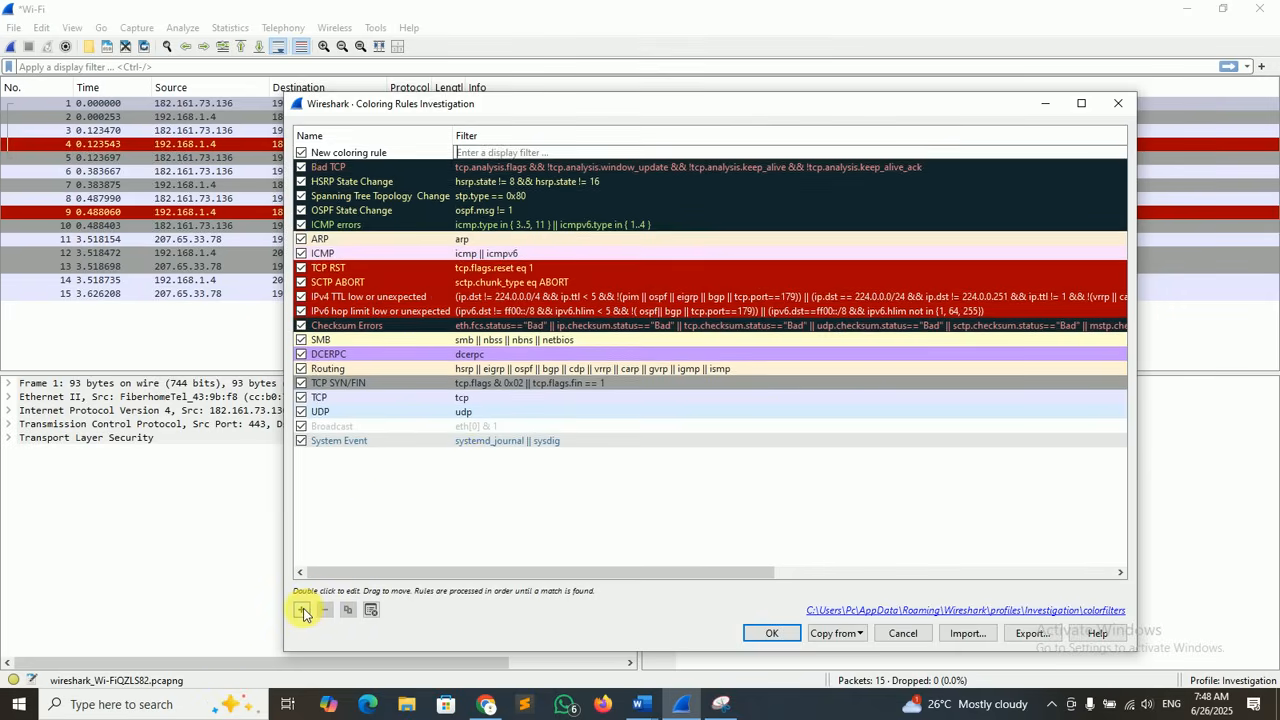
click(392, 153)
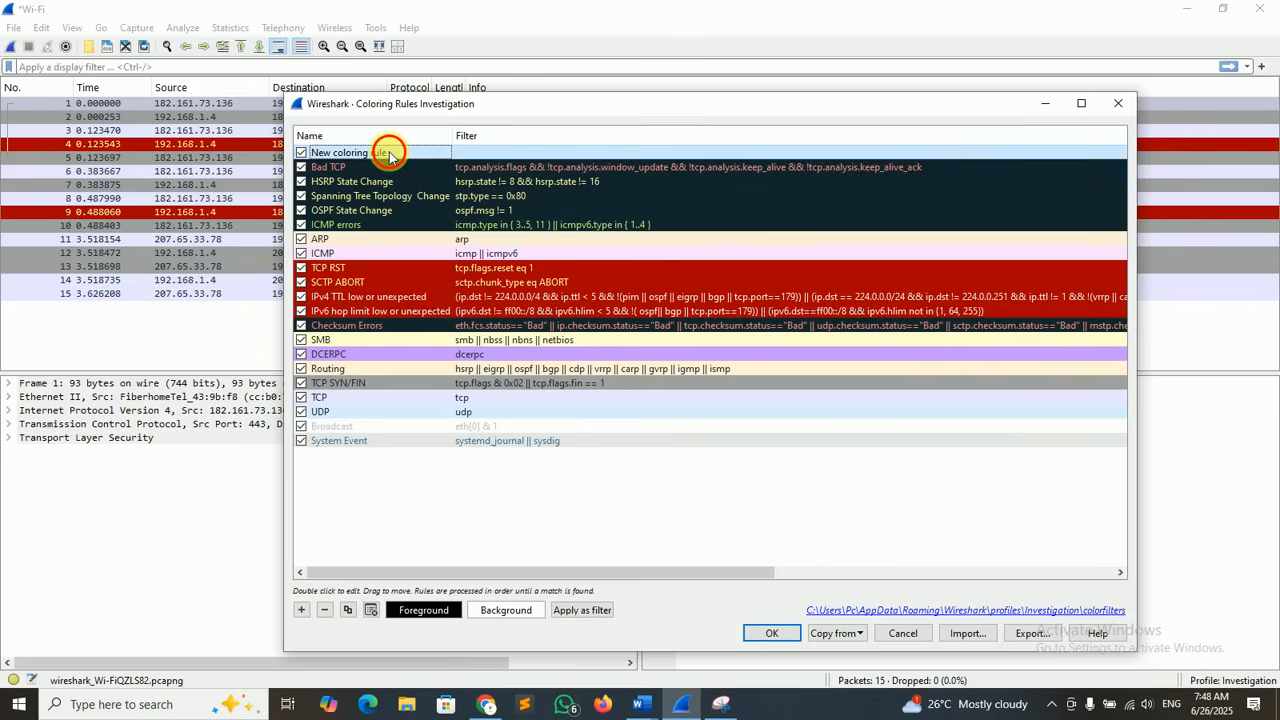
double_click(389, 152)
text(HTTP)
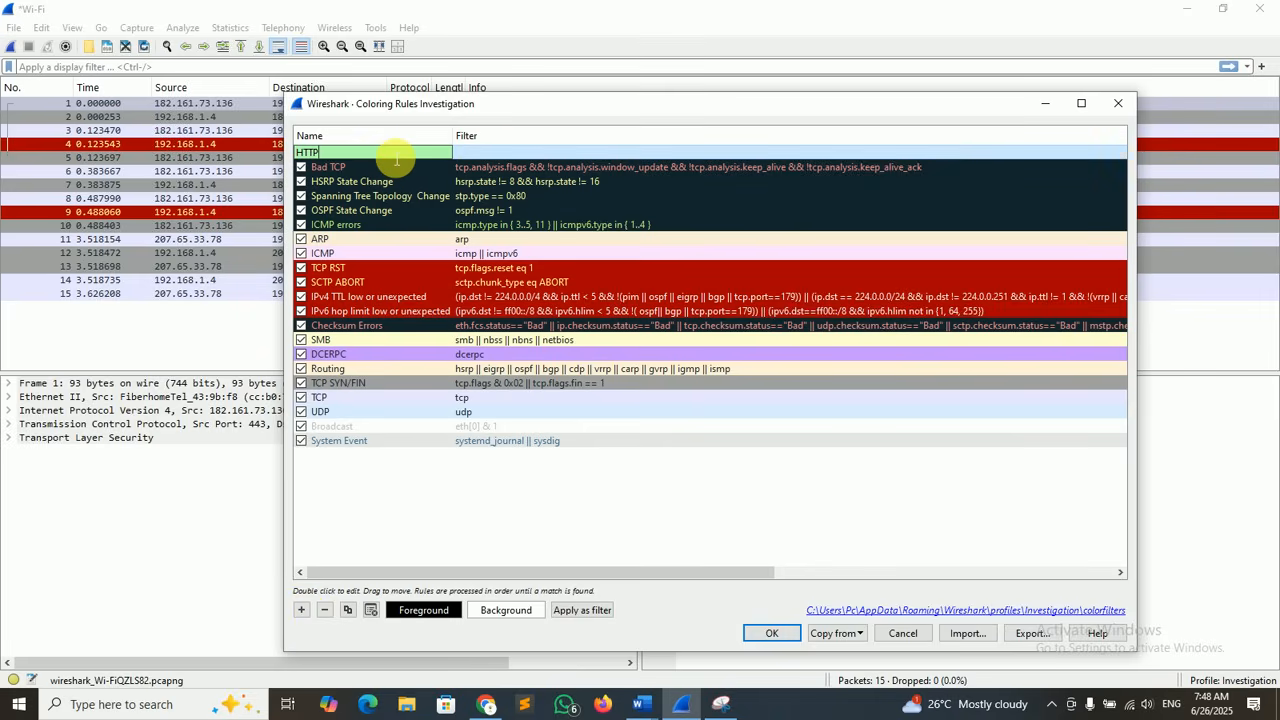
double_click(517, 151)
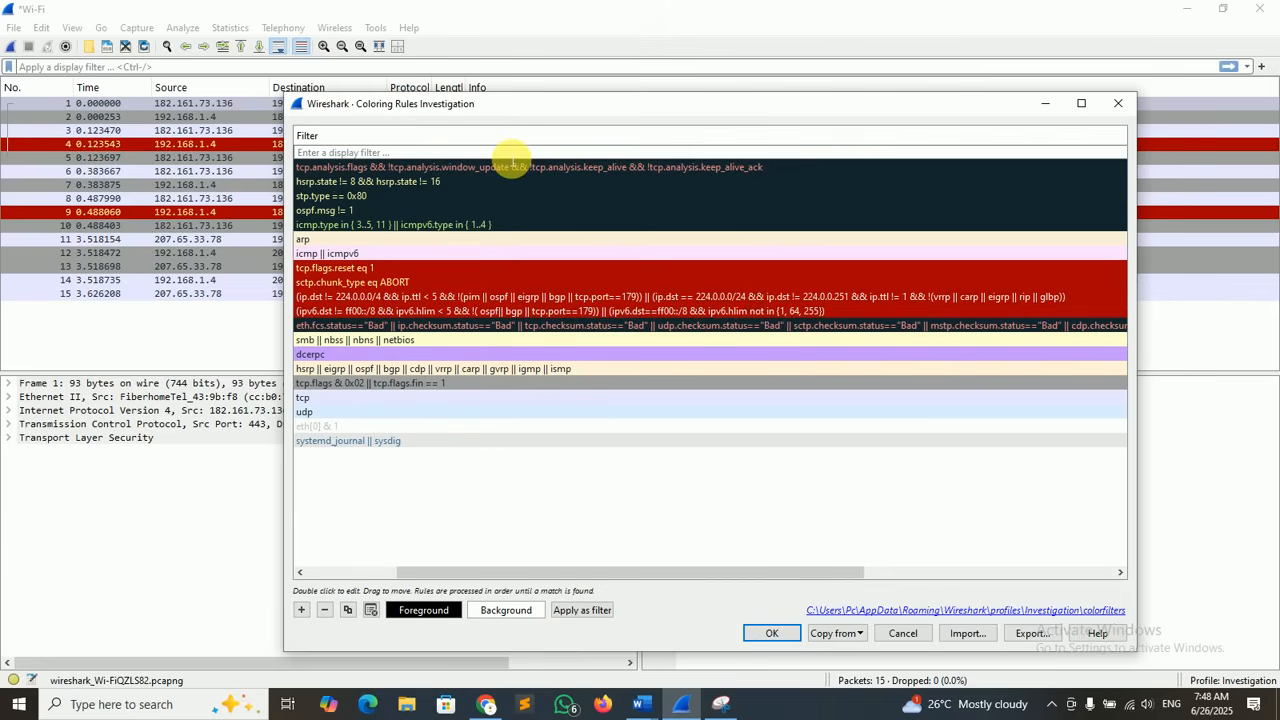
text(htt)
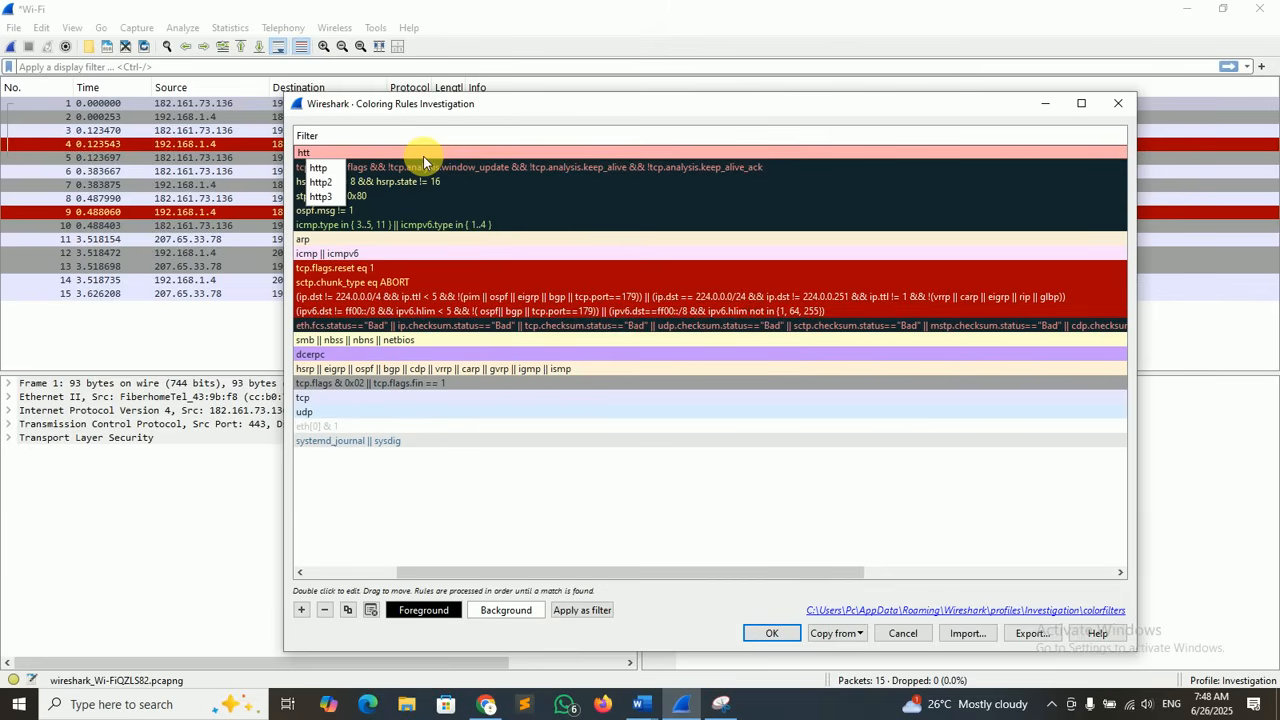
click(338, 163)
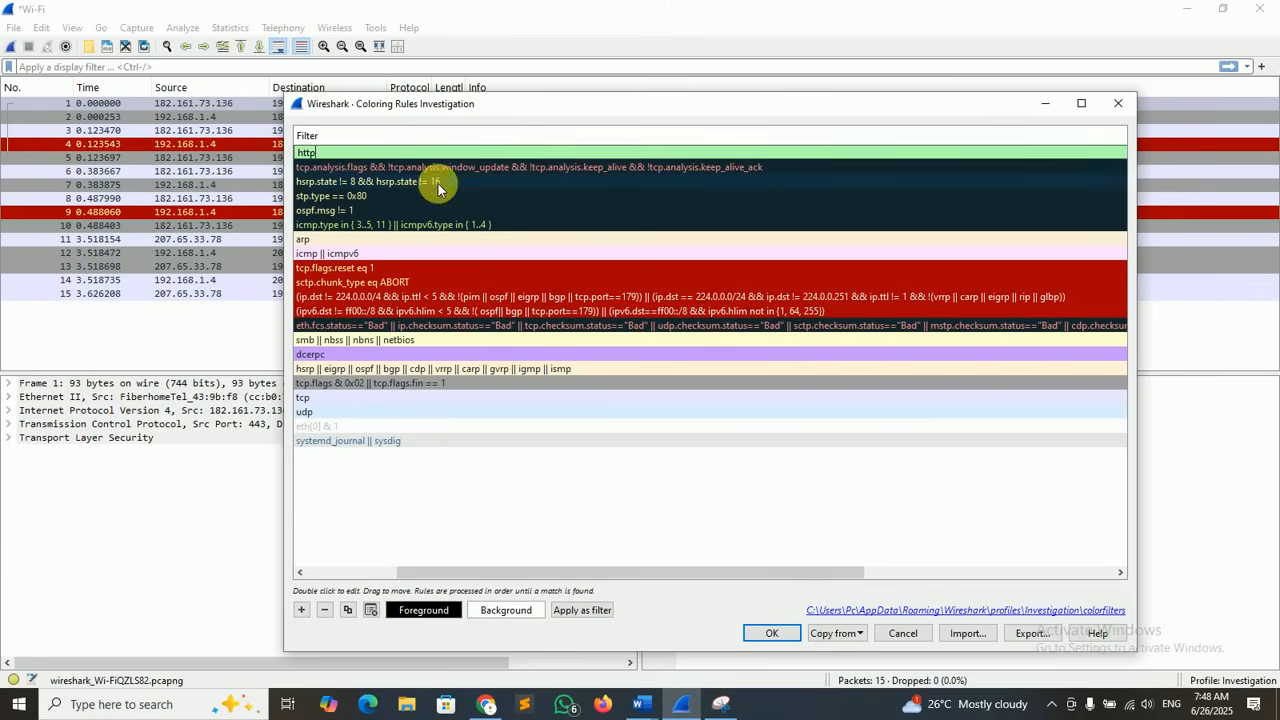
- Set the new HTTP rule's background color to yellow #ffff00 and save the coloring rules
click(476, 612)
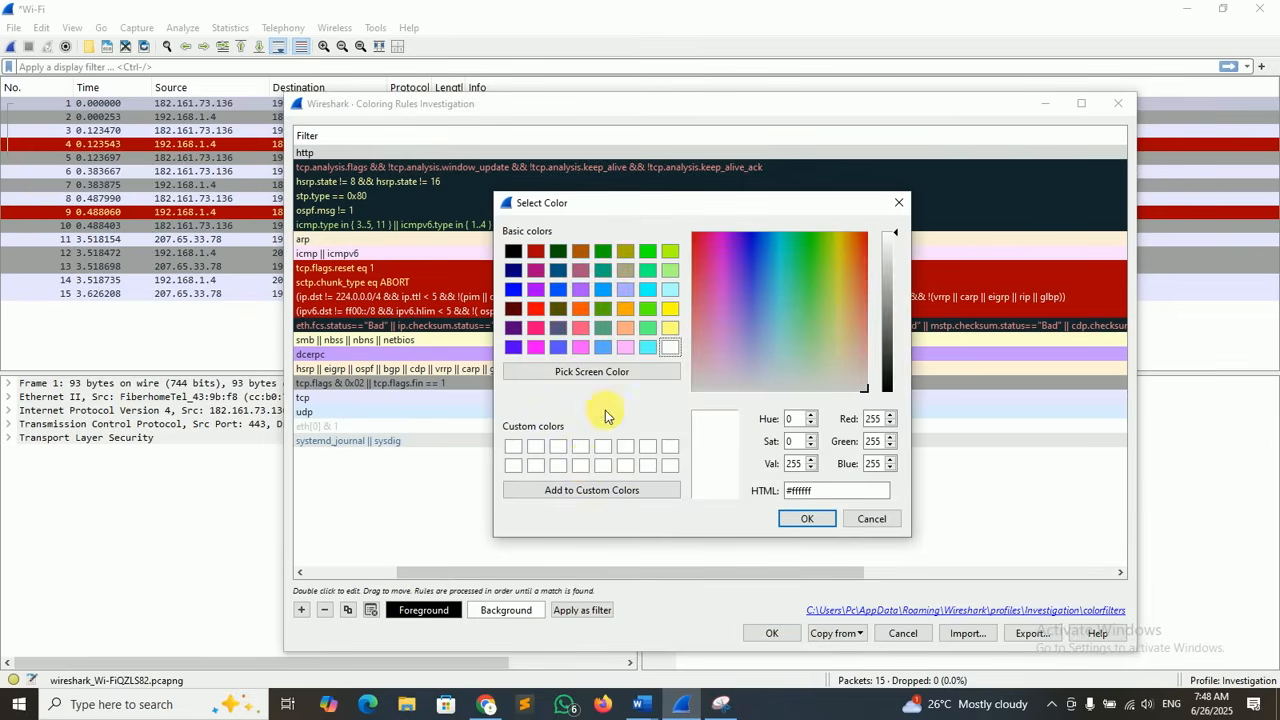
click(673, 309)
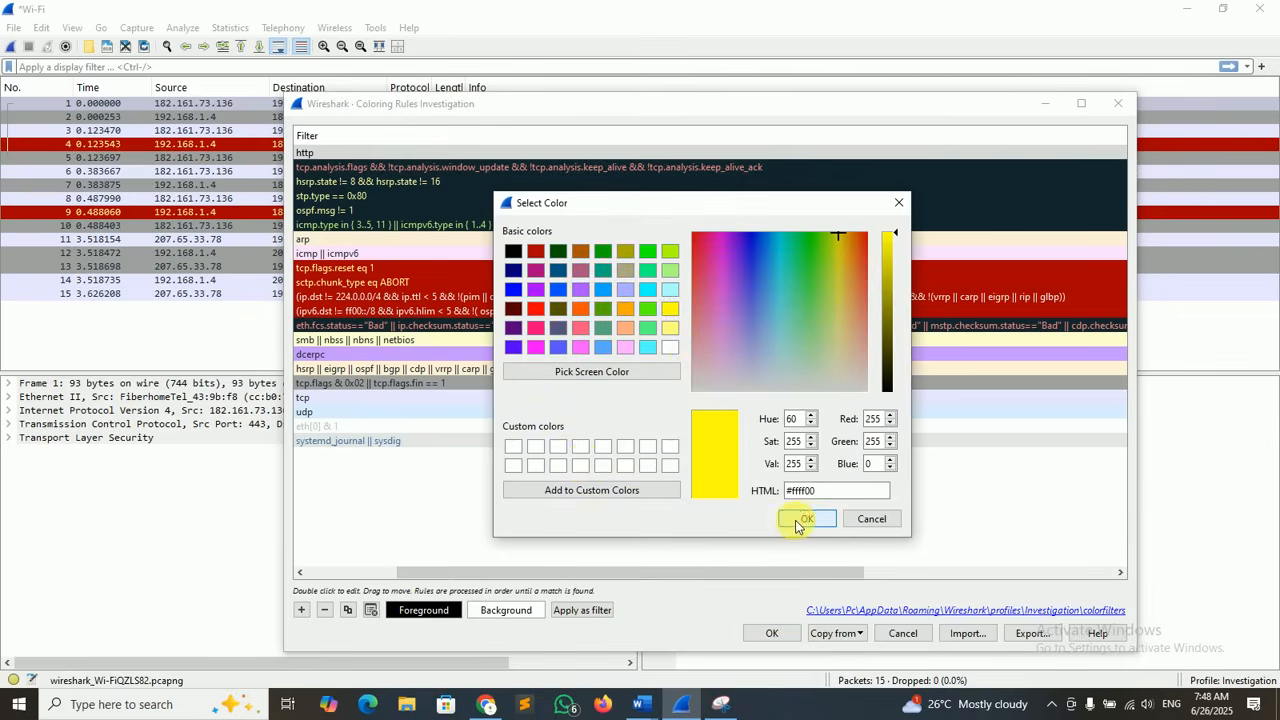
click(806, 518)
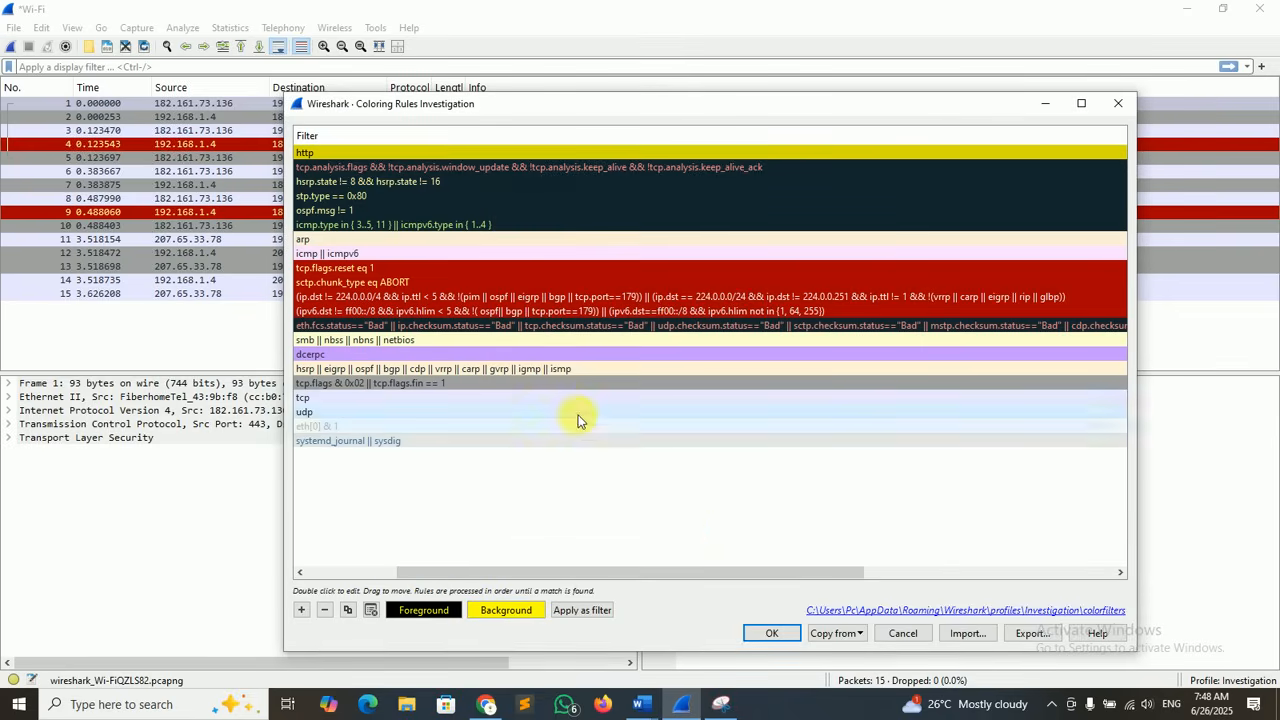
click(770, 636)
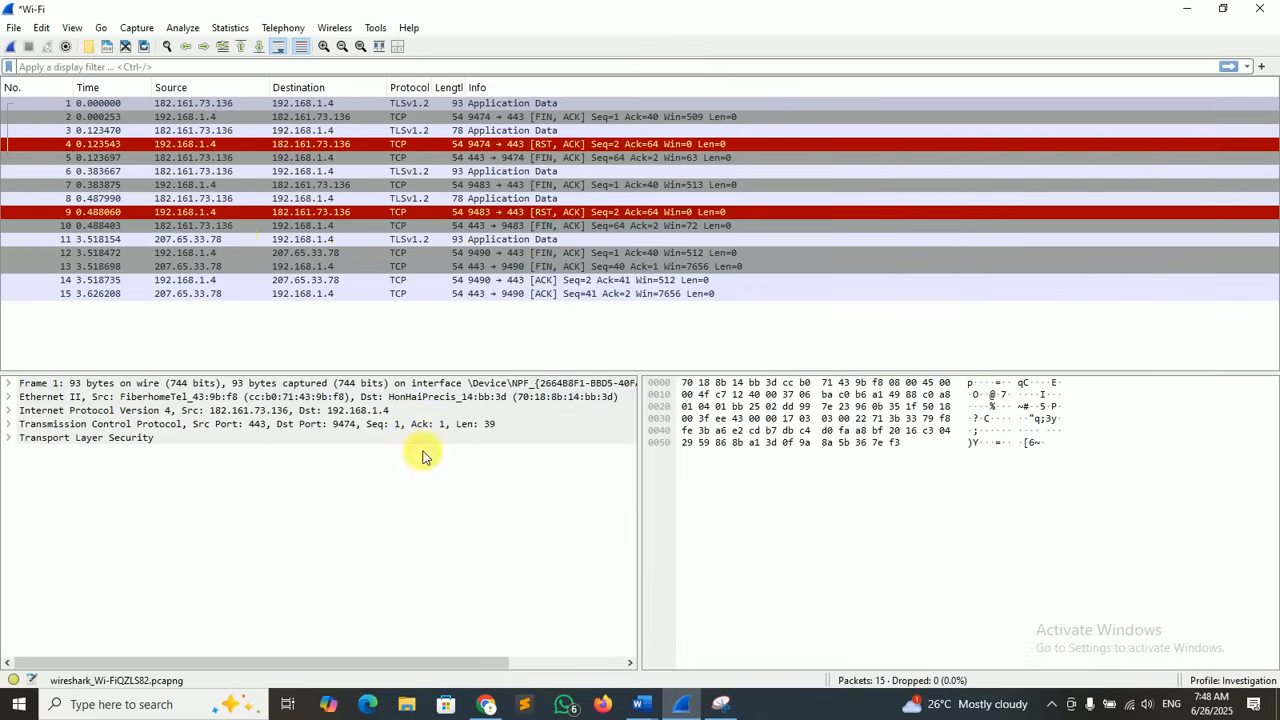
- Add another coloring rule named DNS with the display filter dns to the Investigation profile
click(71, 27)
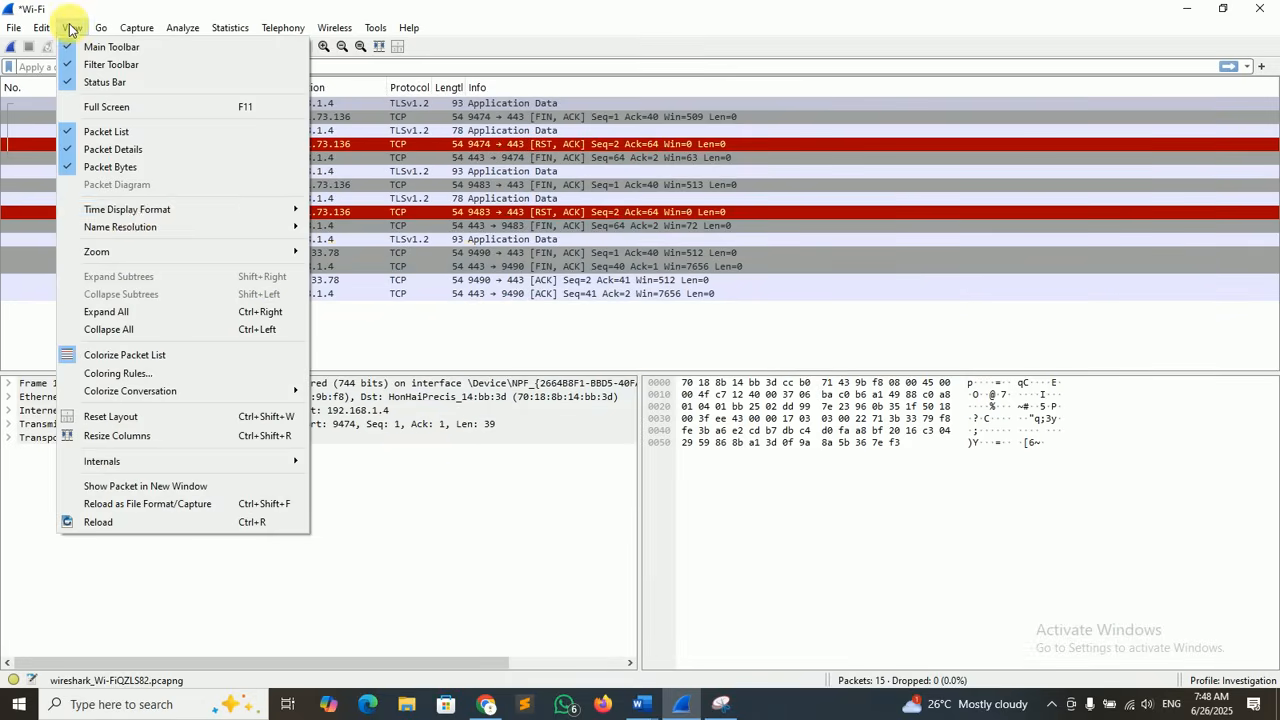
click(140, 379)
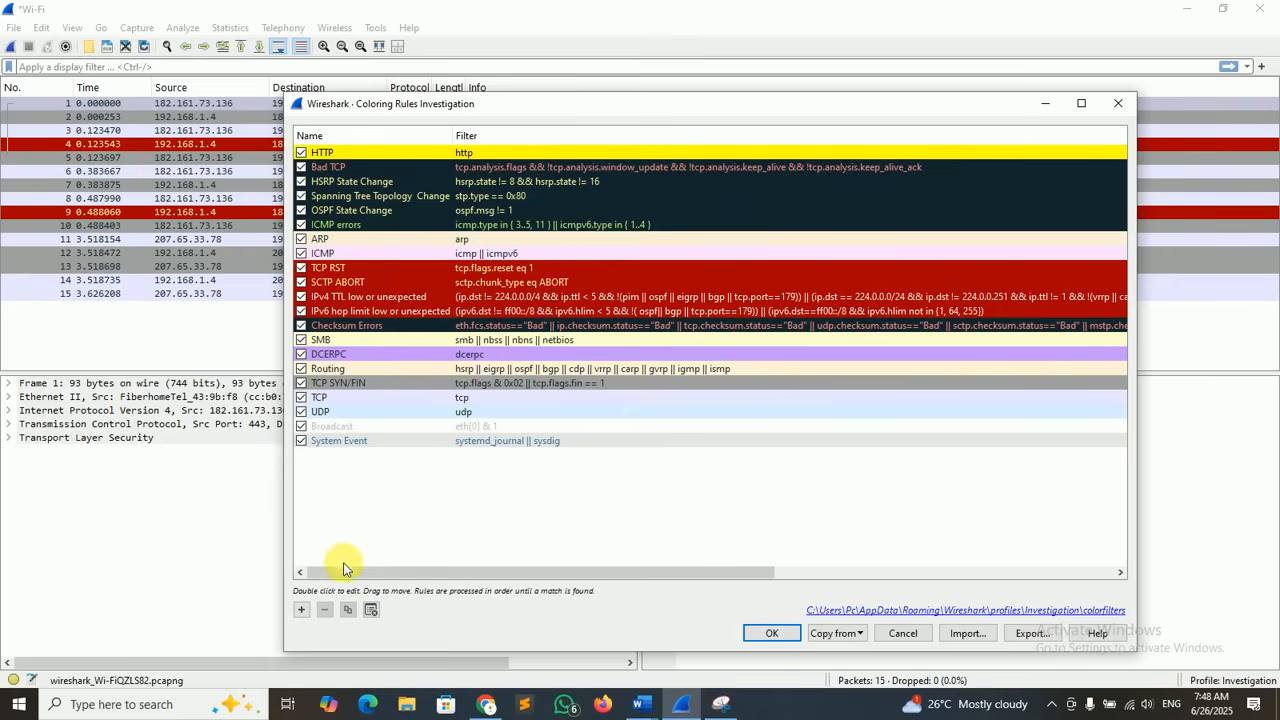
click(301, 610)
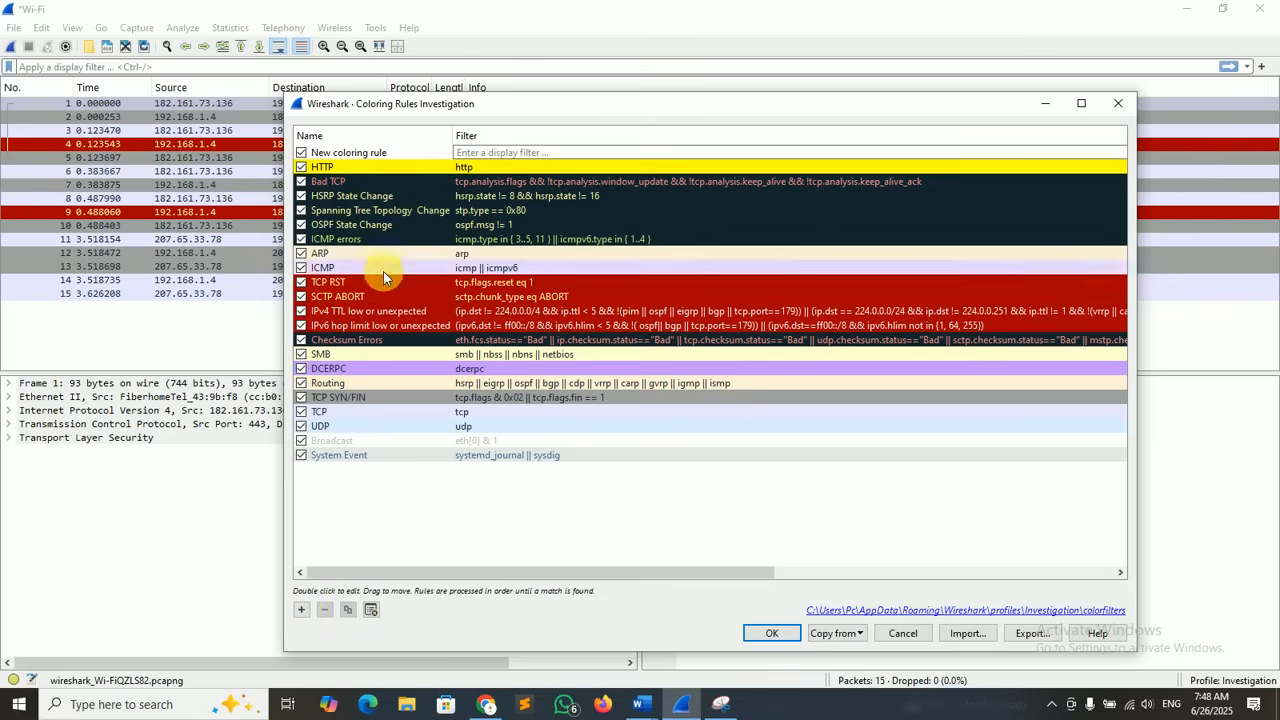
double_click(378, 153)
key(BackSpace)
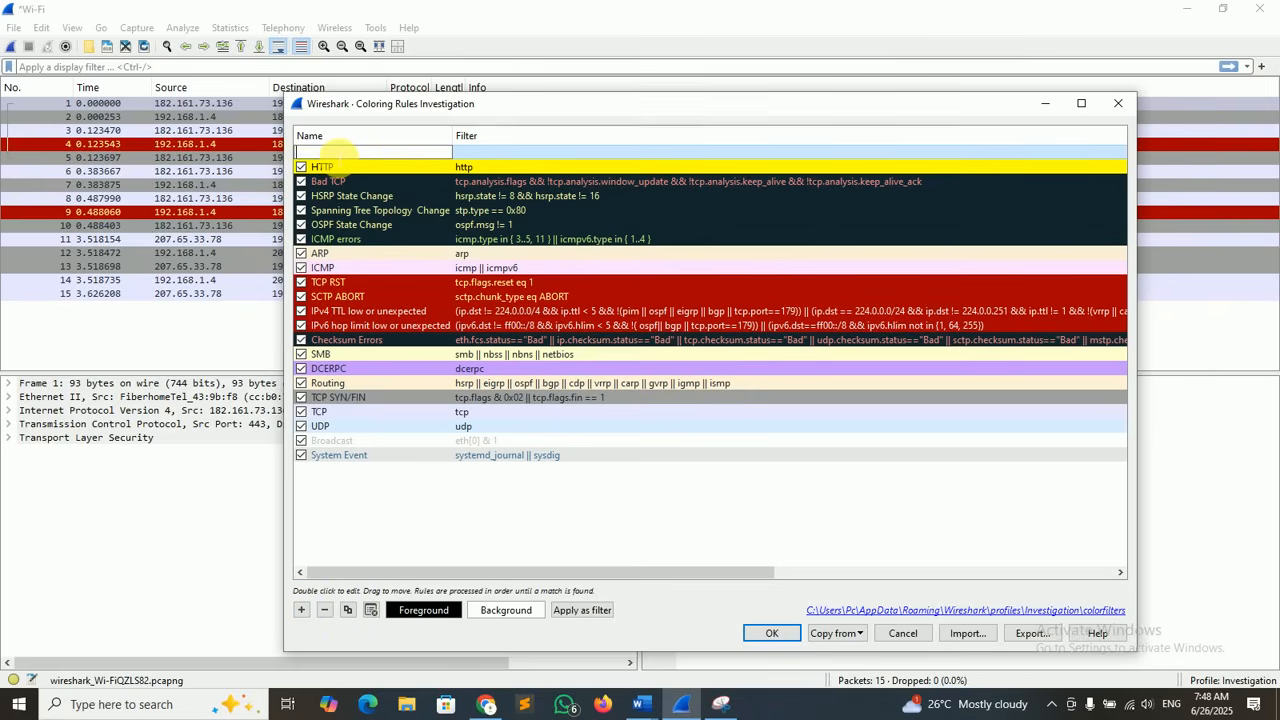
text(DNS)
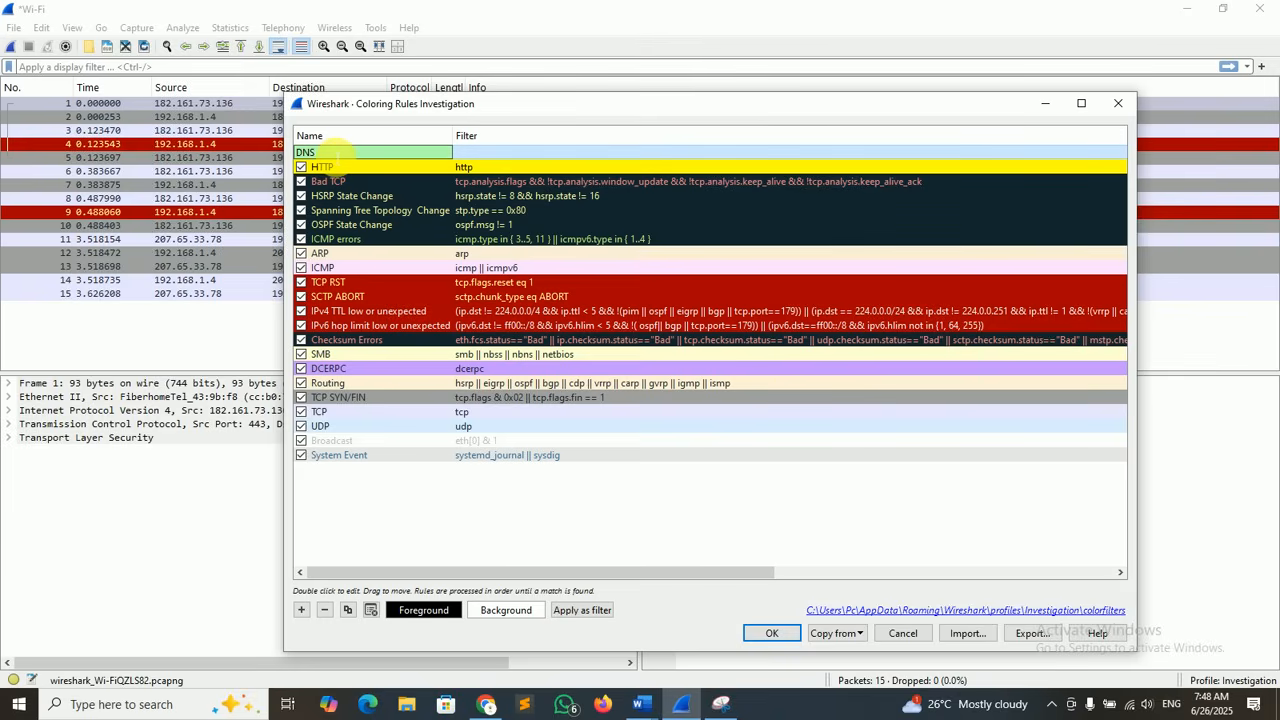
key(Tab)
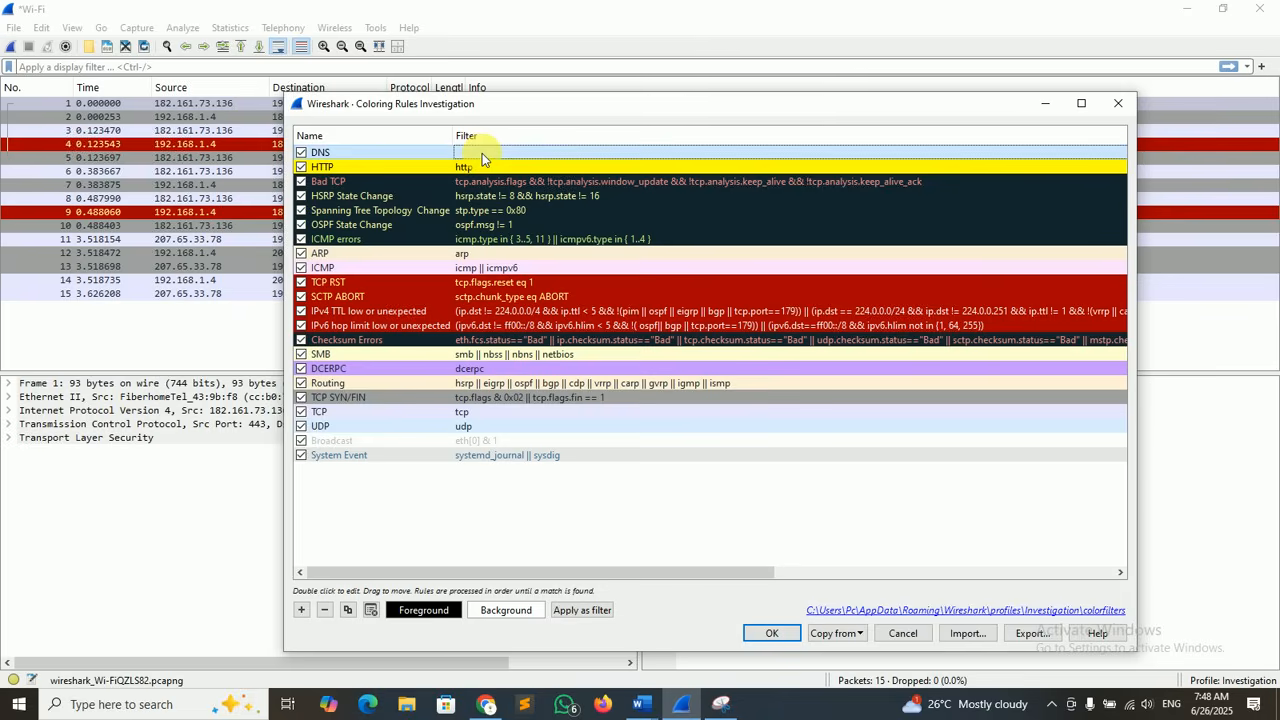
click(397, 151)
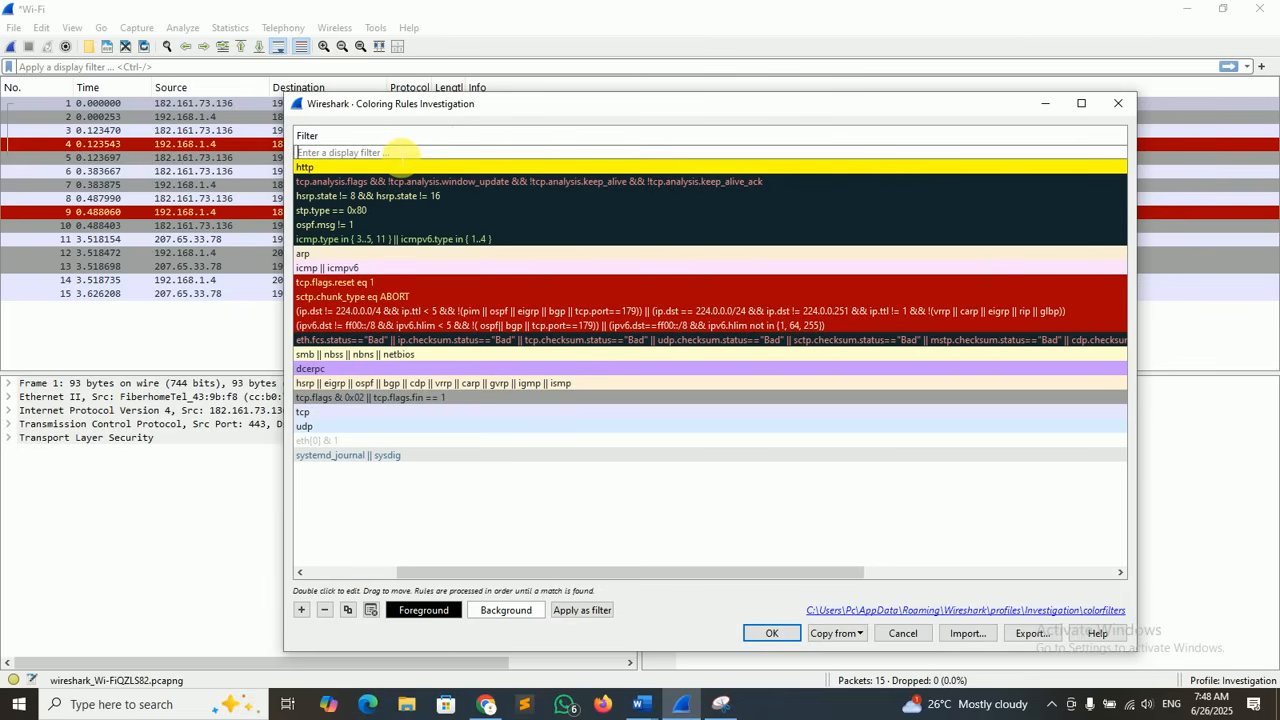
text(dns)
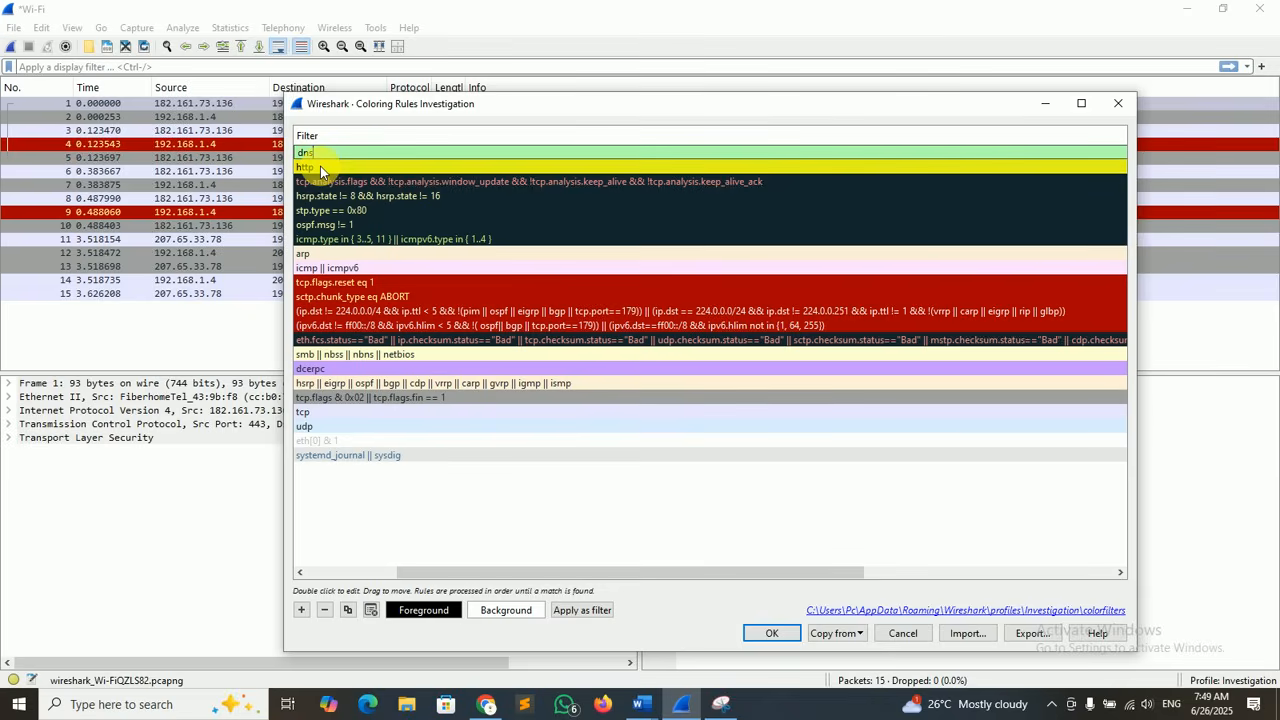
click(320, 167)
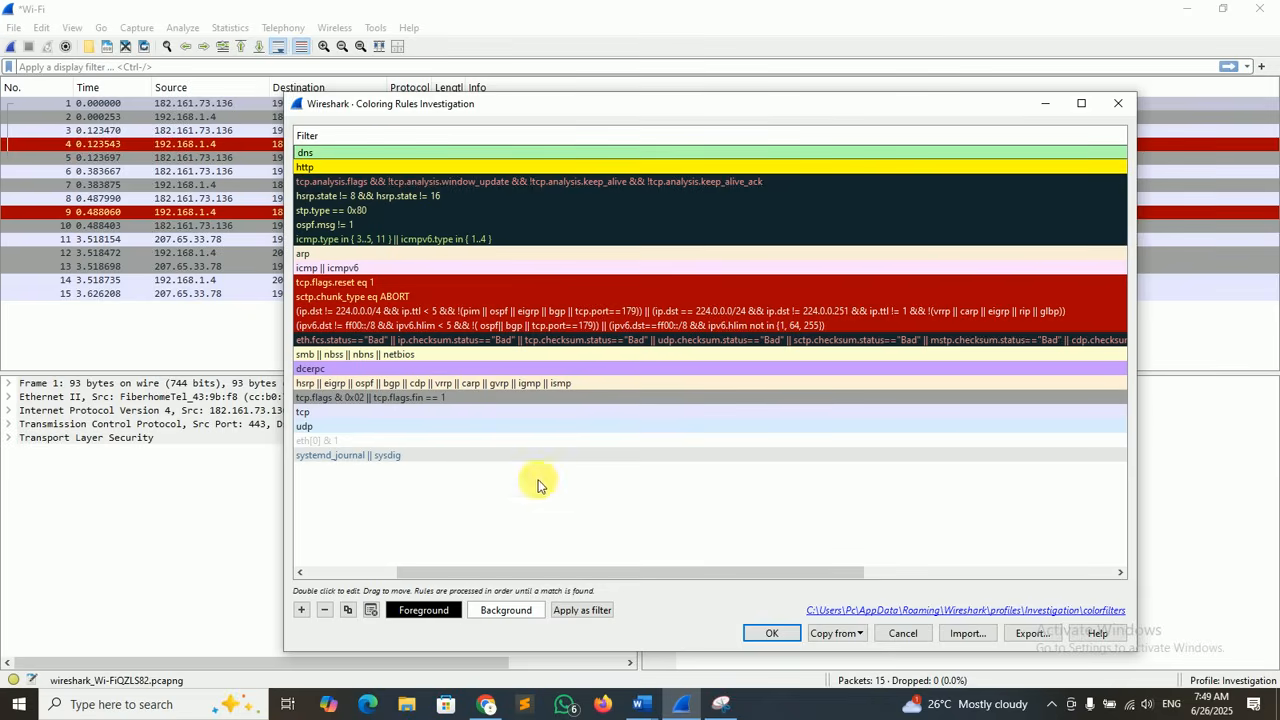
- Set the new DNS rule's background color to red #ff0000 and save the Investigation coloring rules
click(506, 610)
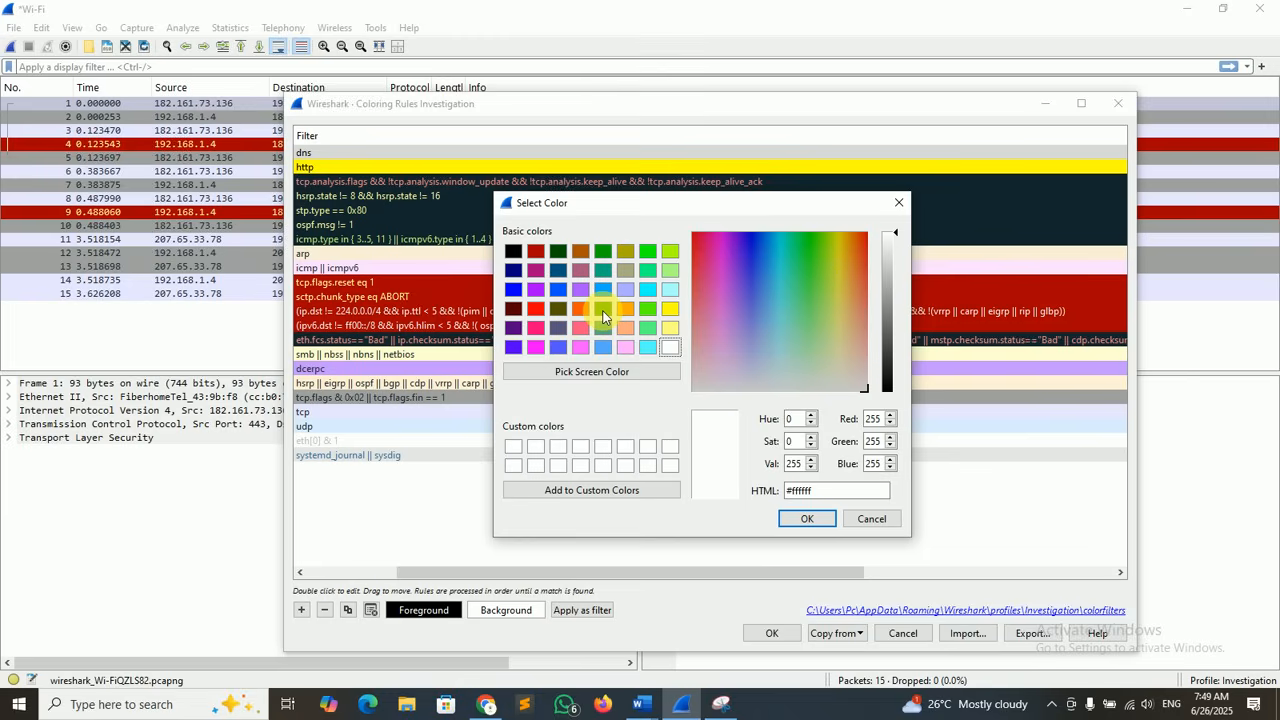
click(536, 309)
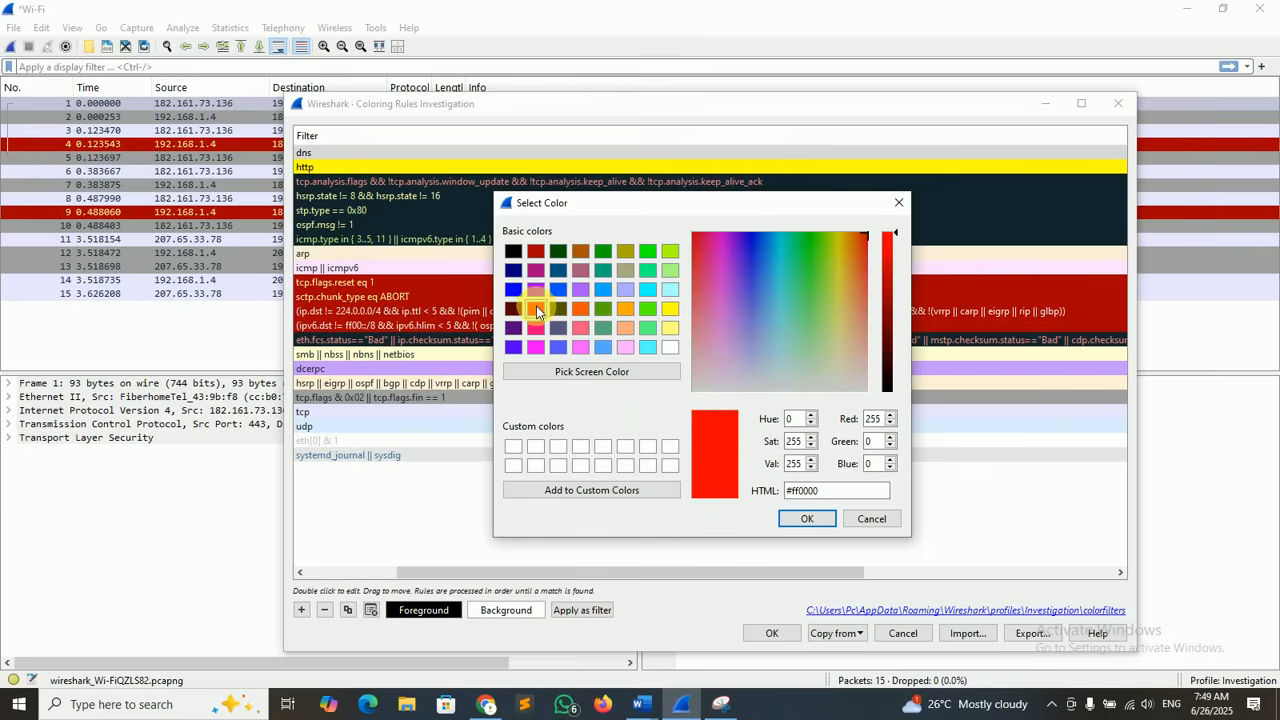
click(800, 518)
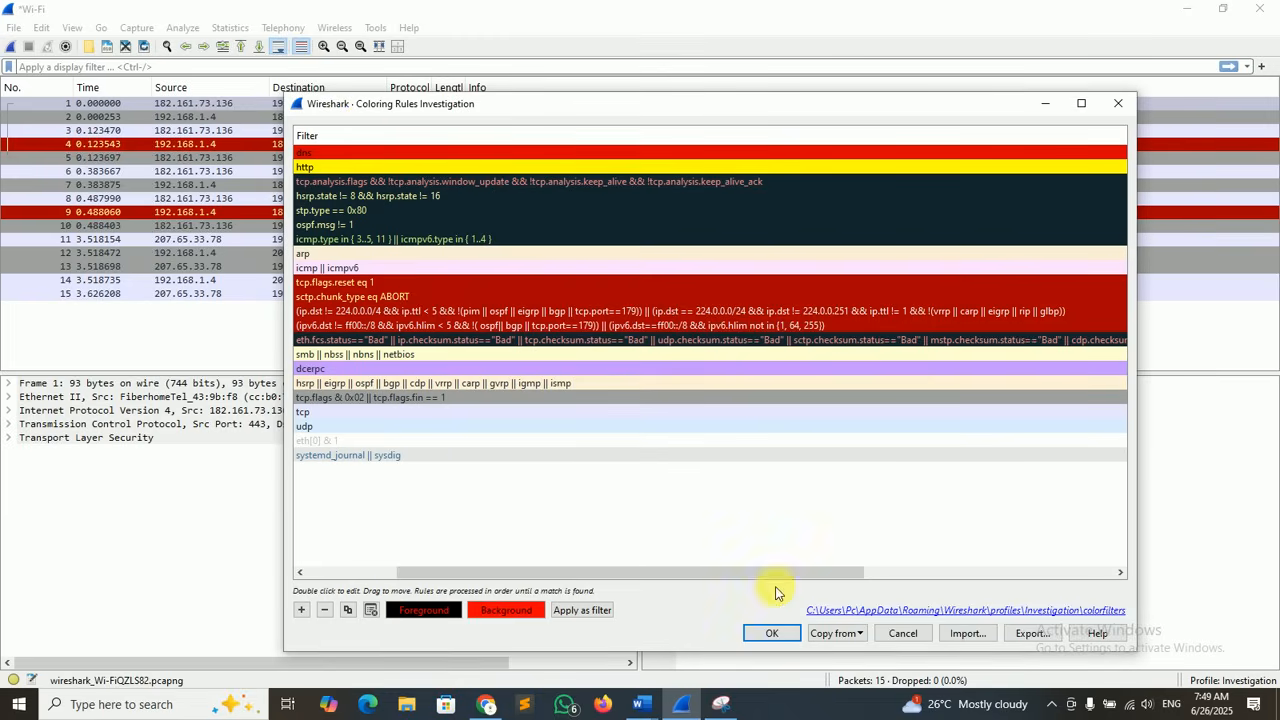
click(782, 629)
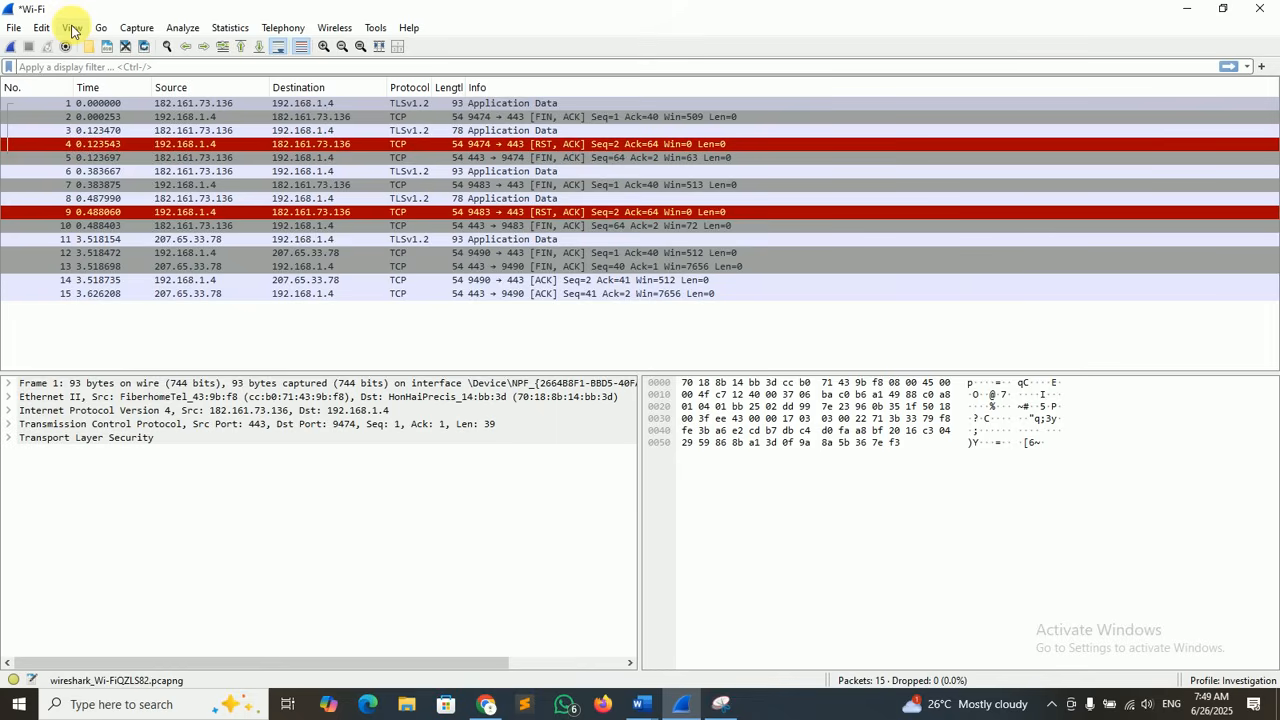
- Start a new Wi-Fi capture without saving the old packets, and visit the open HEC, Google, Wikipedia, KST Learning and AccuWeather pages in Chrome
click(12, 48)
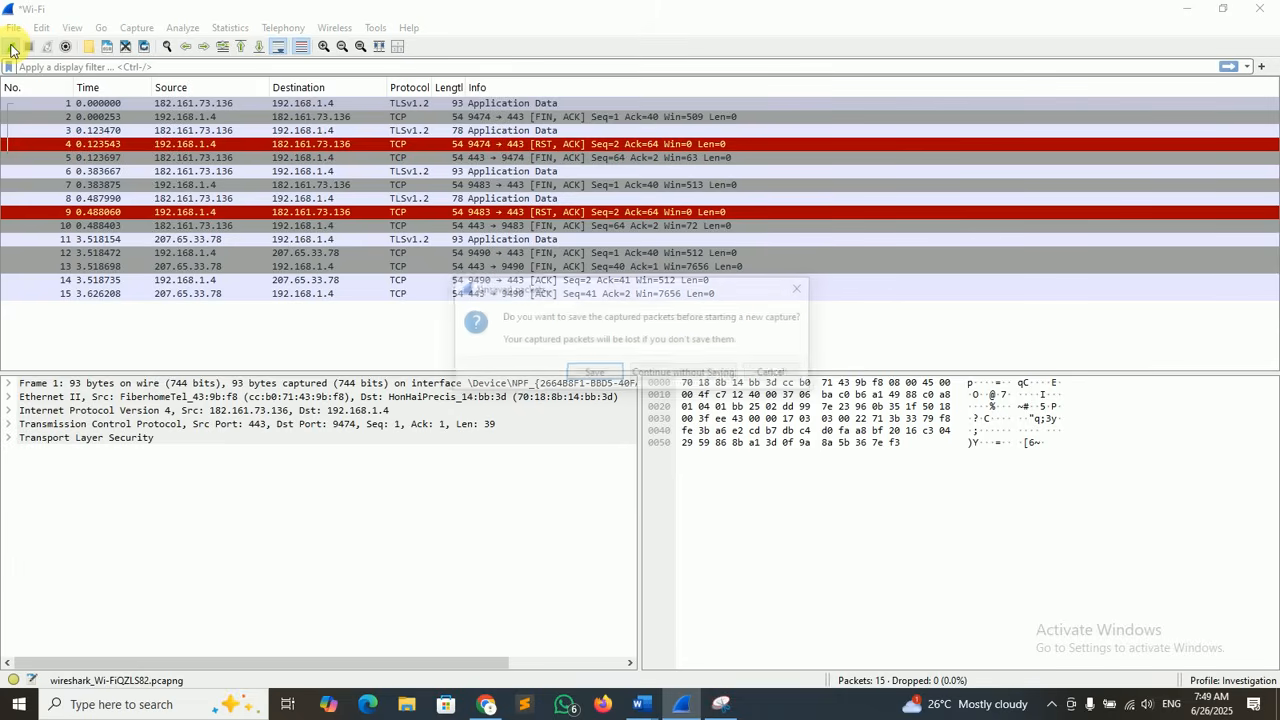
click(672, 376)
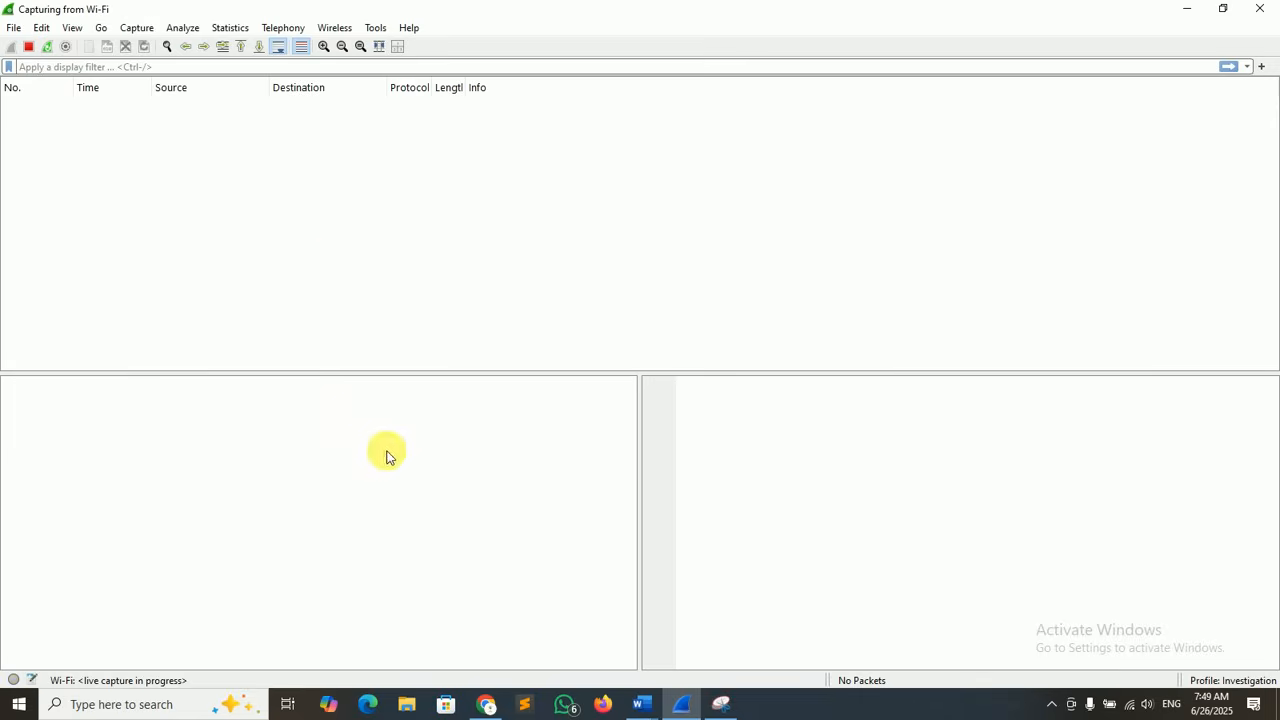
click(486, 704)
click(94, 14)
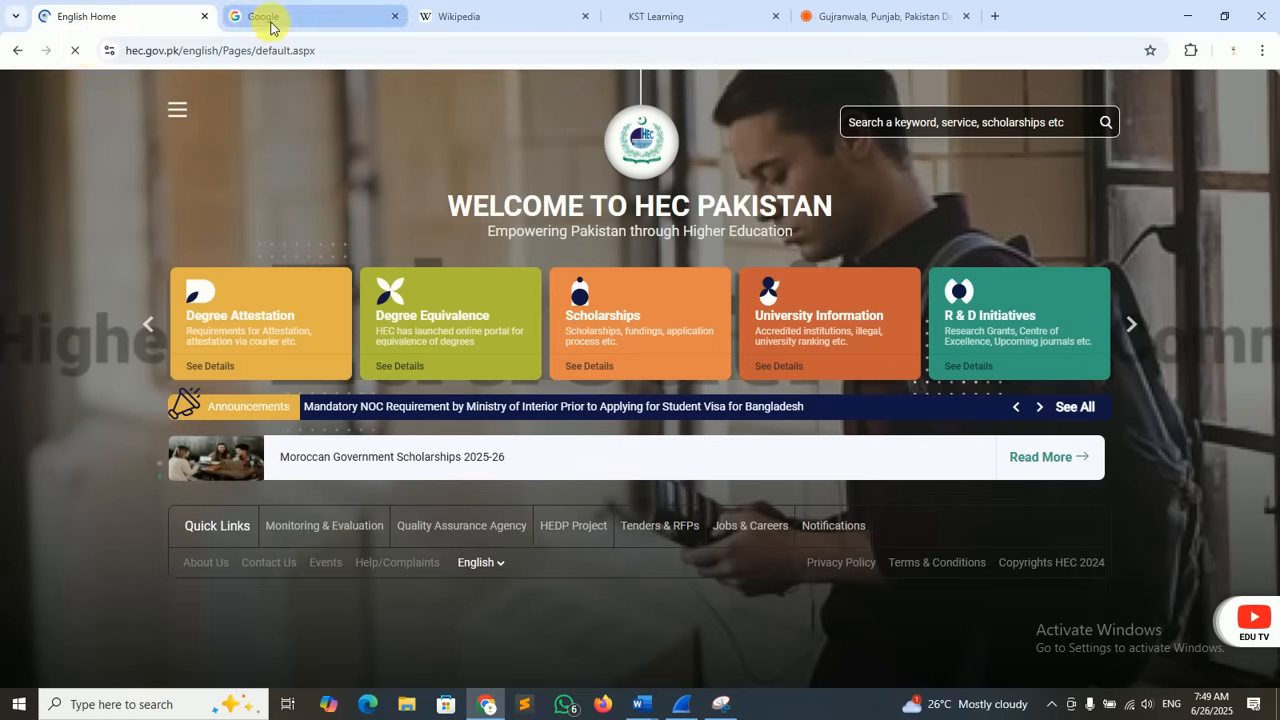
click(250, 18)
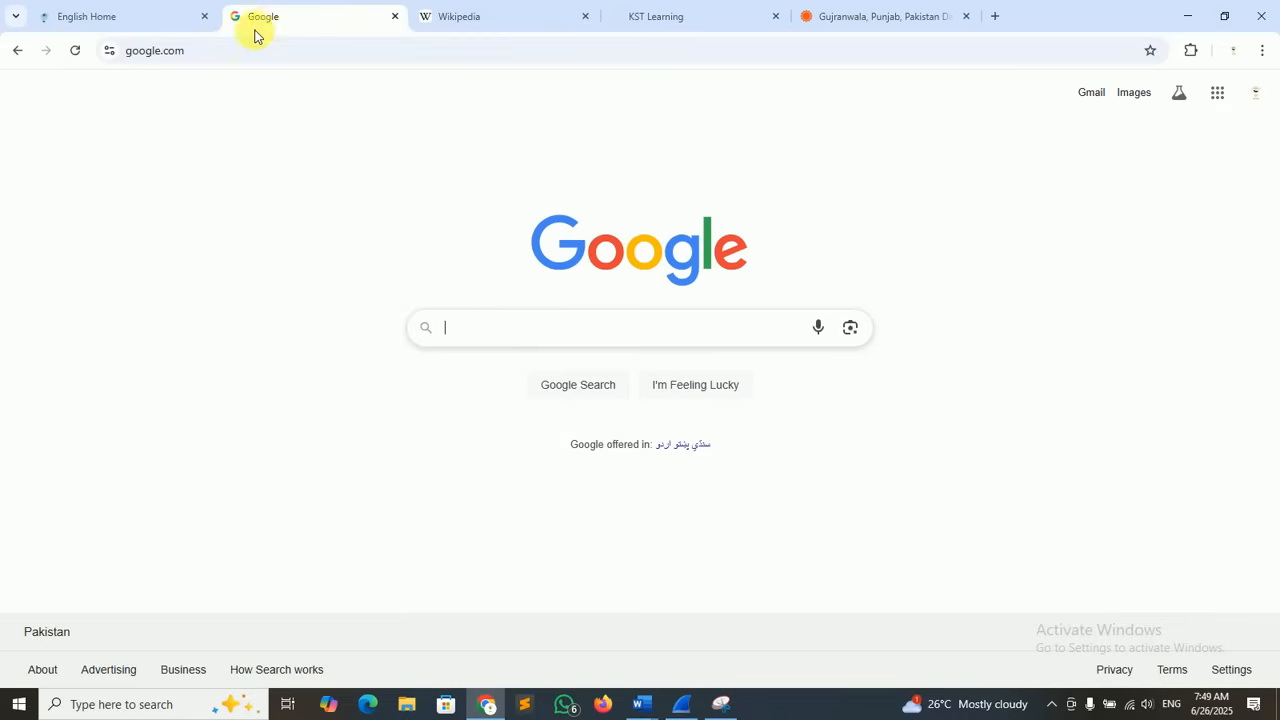
click(472, 17)
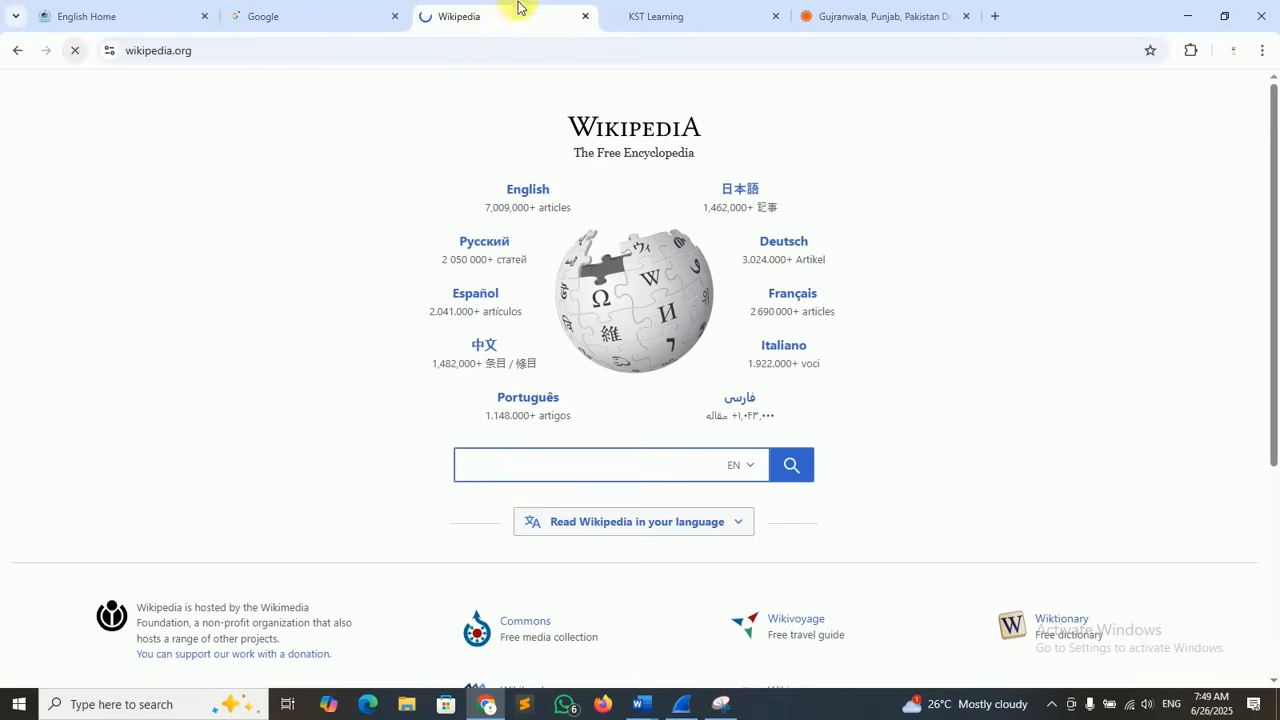
click(678, 14)
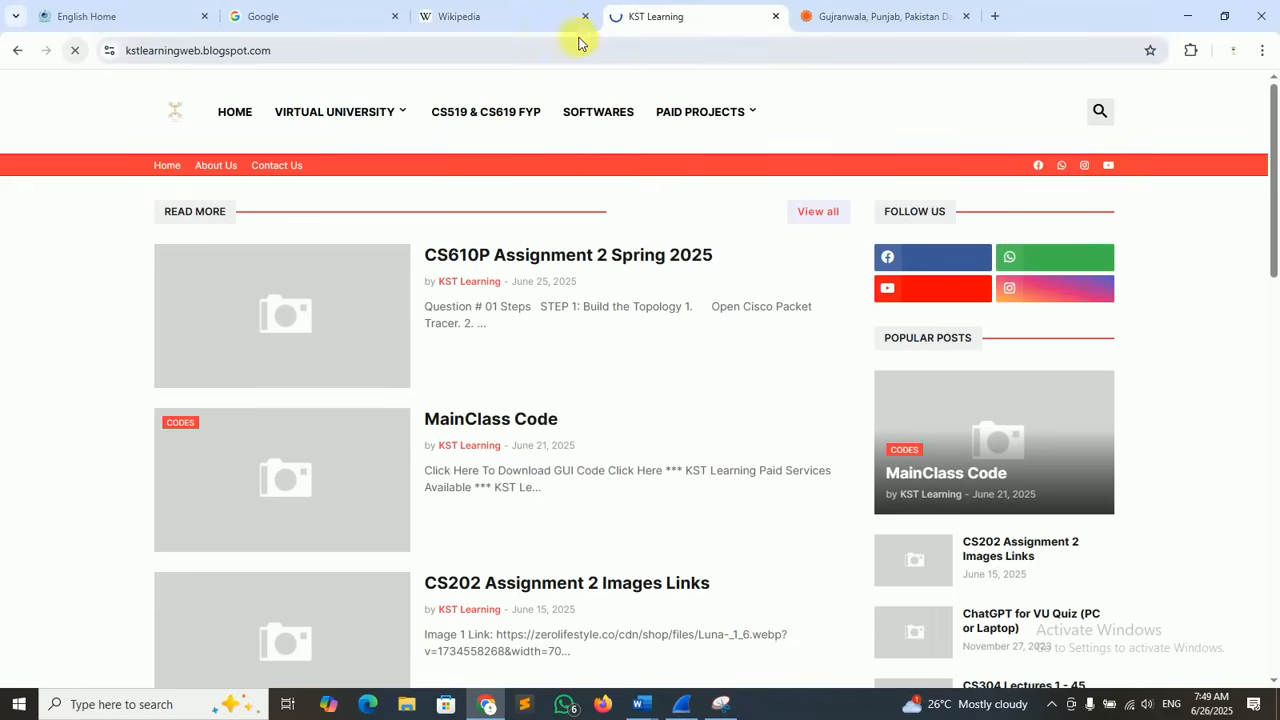
click(829, 14)
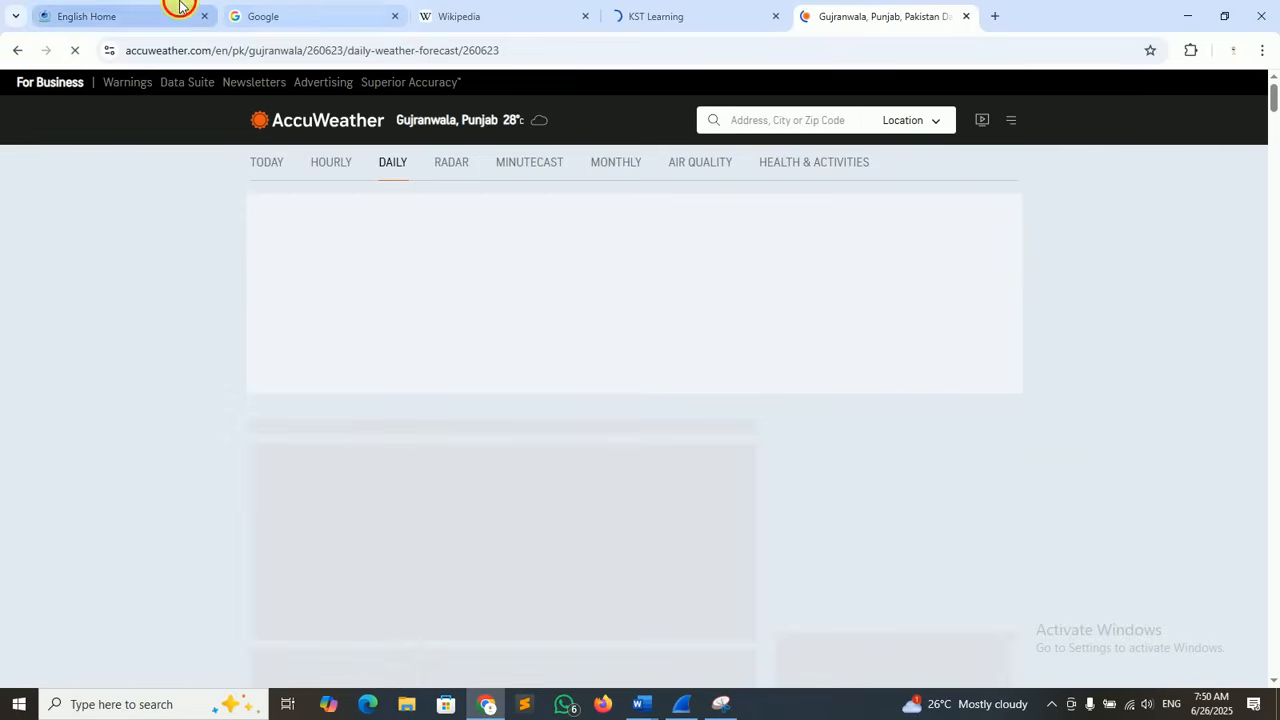
- Return to the HEC page and reload the Google, Wikipedia, KST Learning and AccuWeather pages to generate more traffic for the capture
click(180, 8)
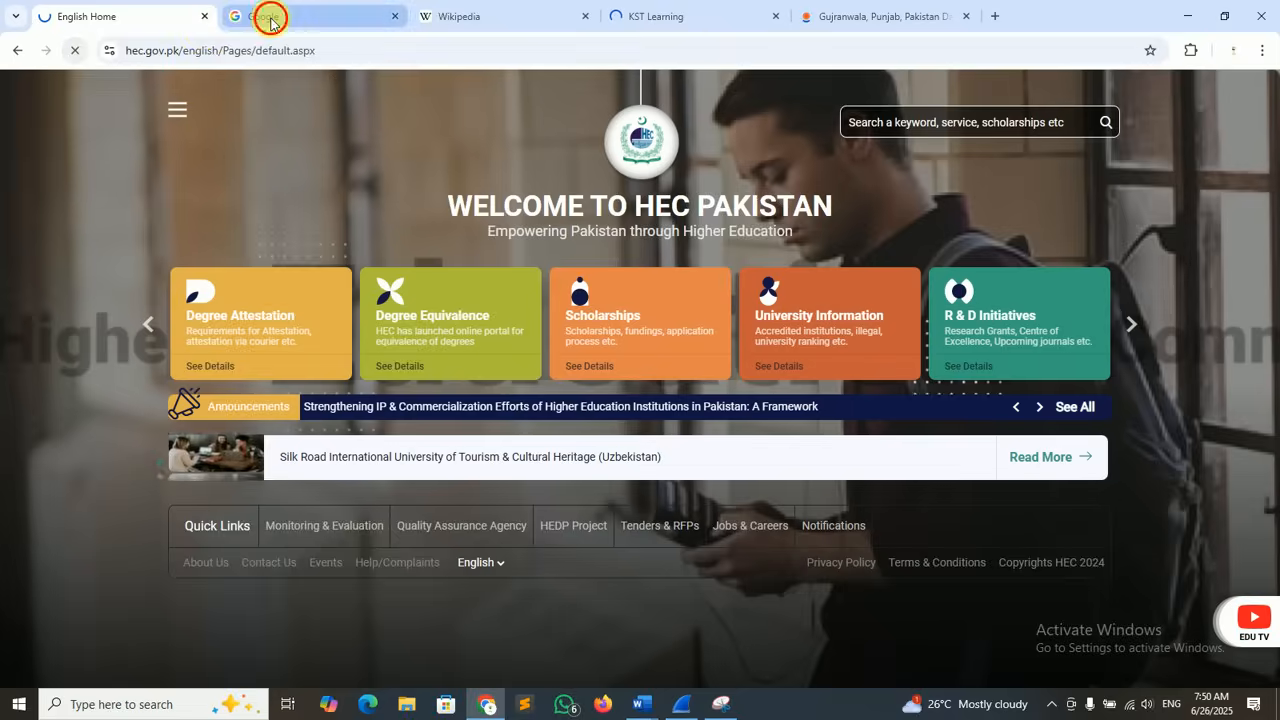
click(266, 14)
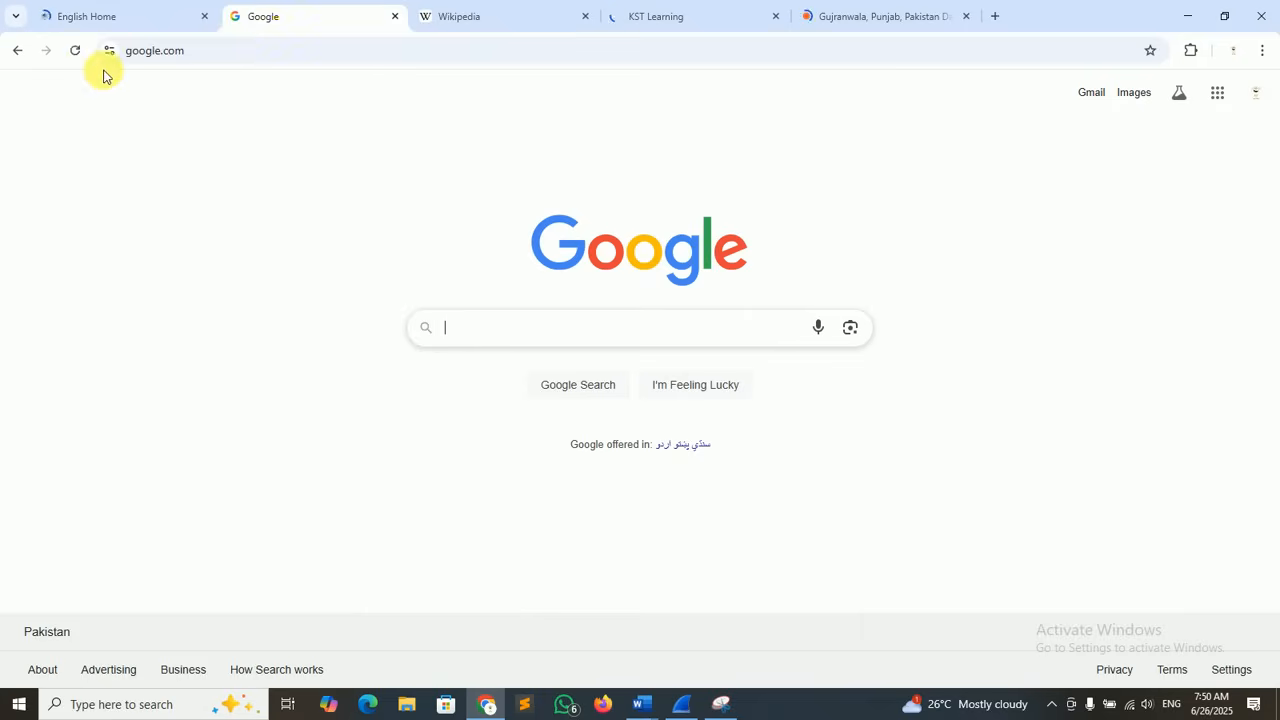
click(77, 52)
click(469, 18)
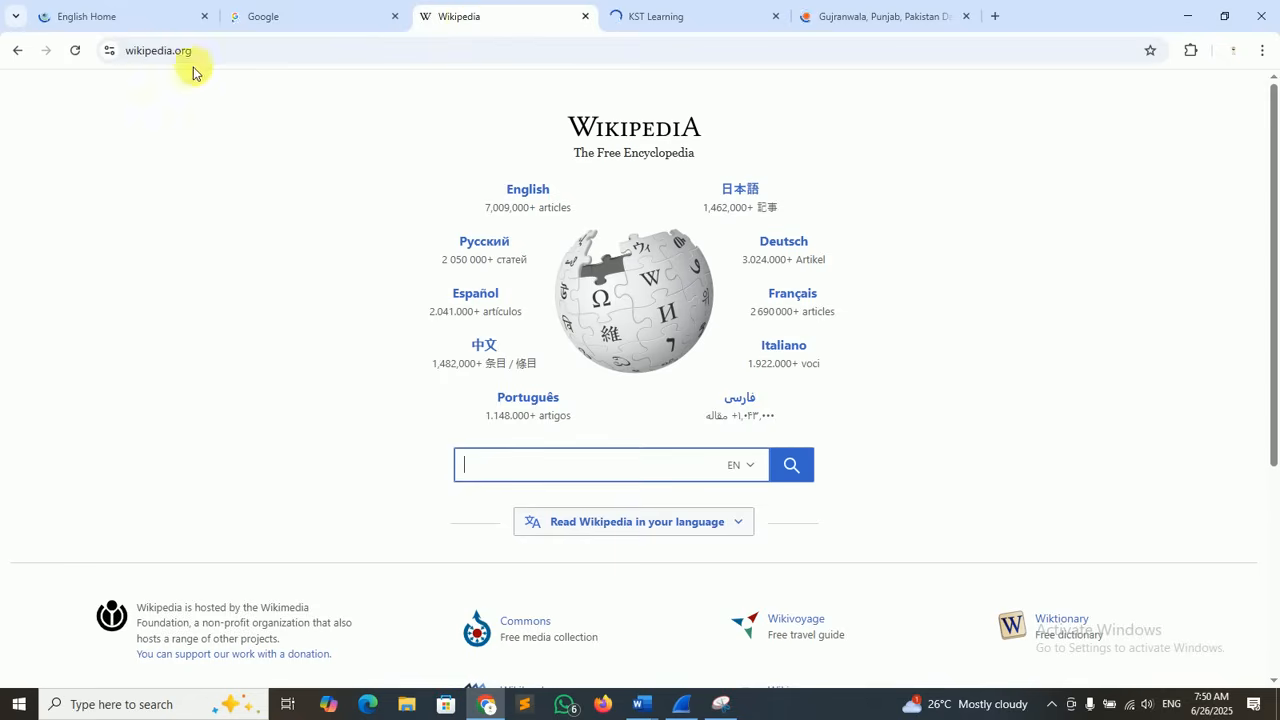
click(73, 50)
click(660, 16)
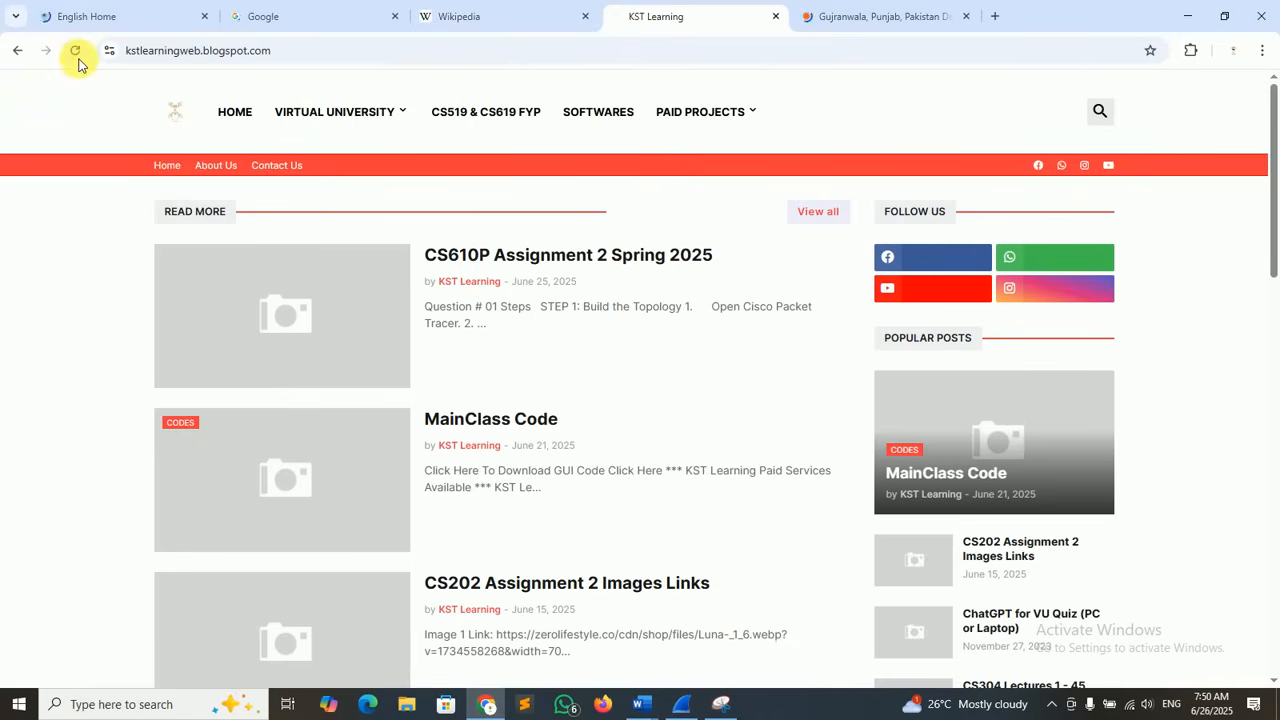
click(75, 51)
click(855, 18)
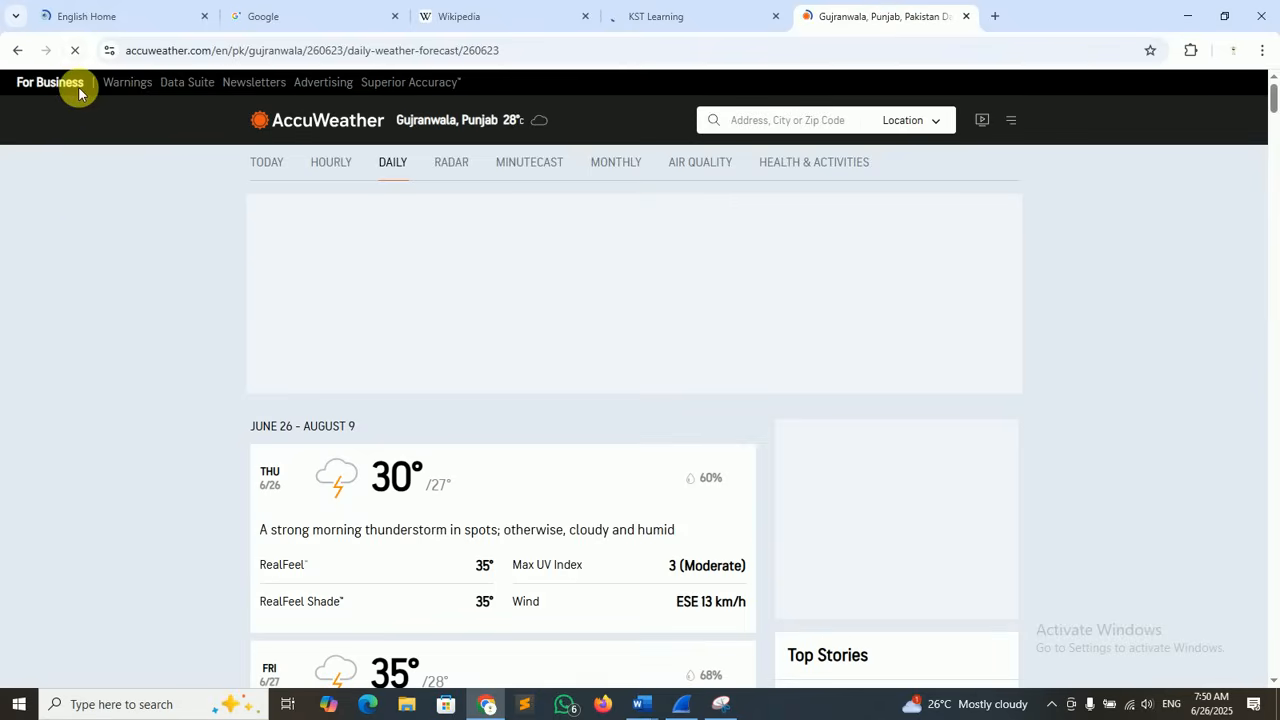
click(76, 57)
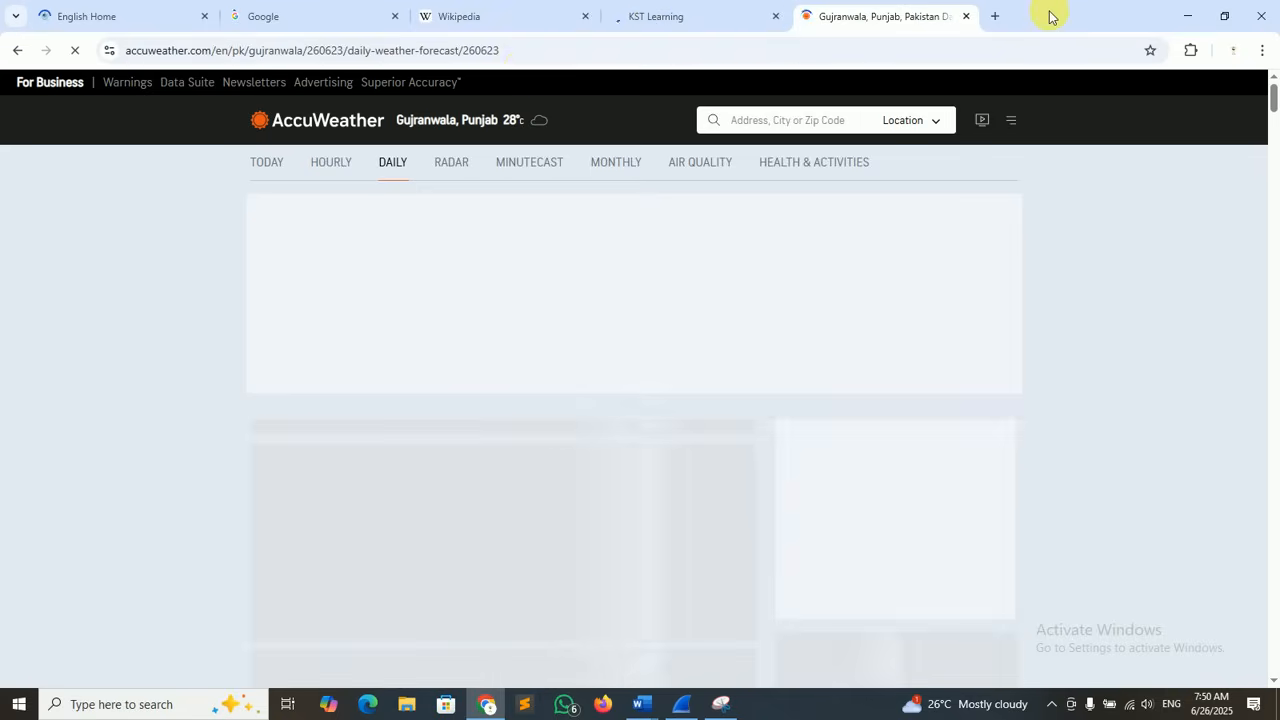
- Return to Wireshark, stop the Wi-Fi capture and apply the display filter http
click(1186, 17)
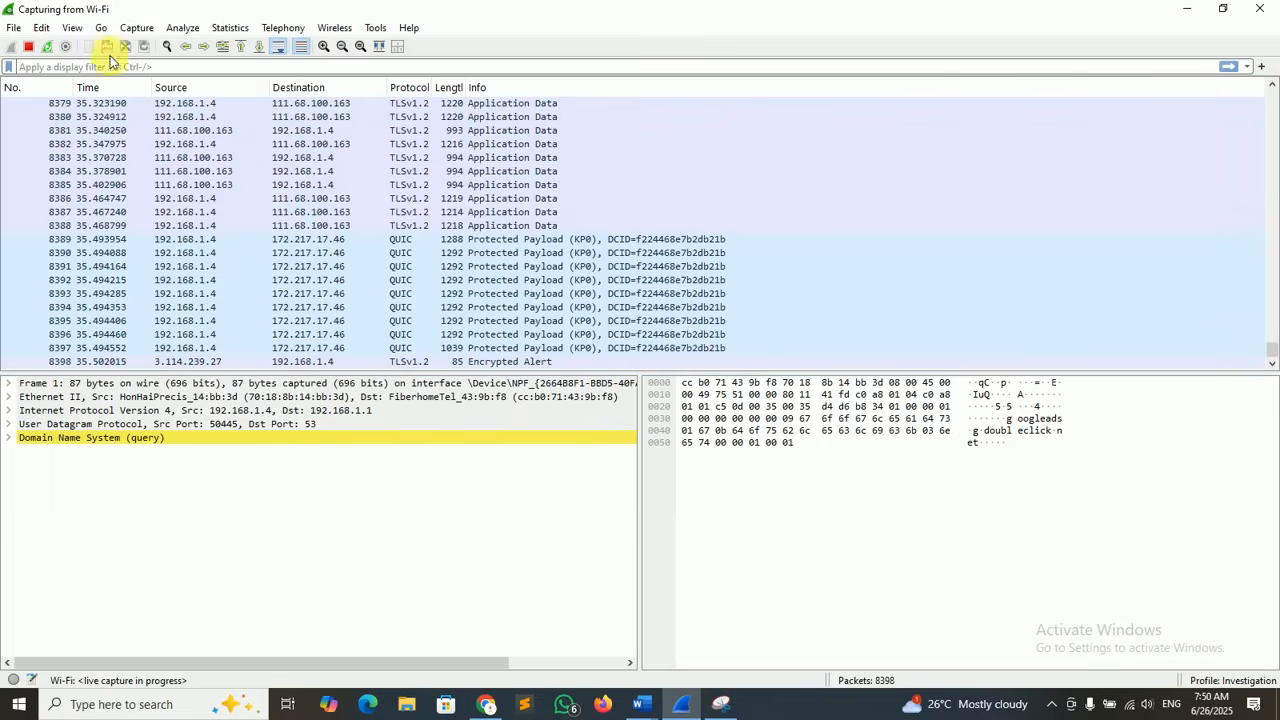
click(28, 48)
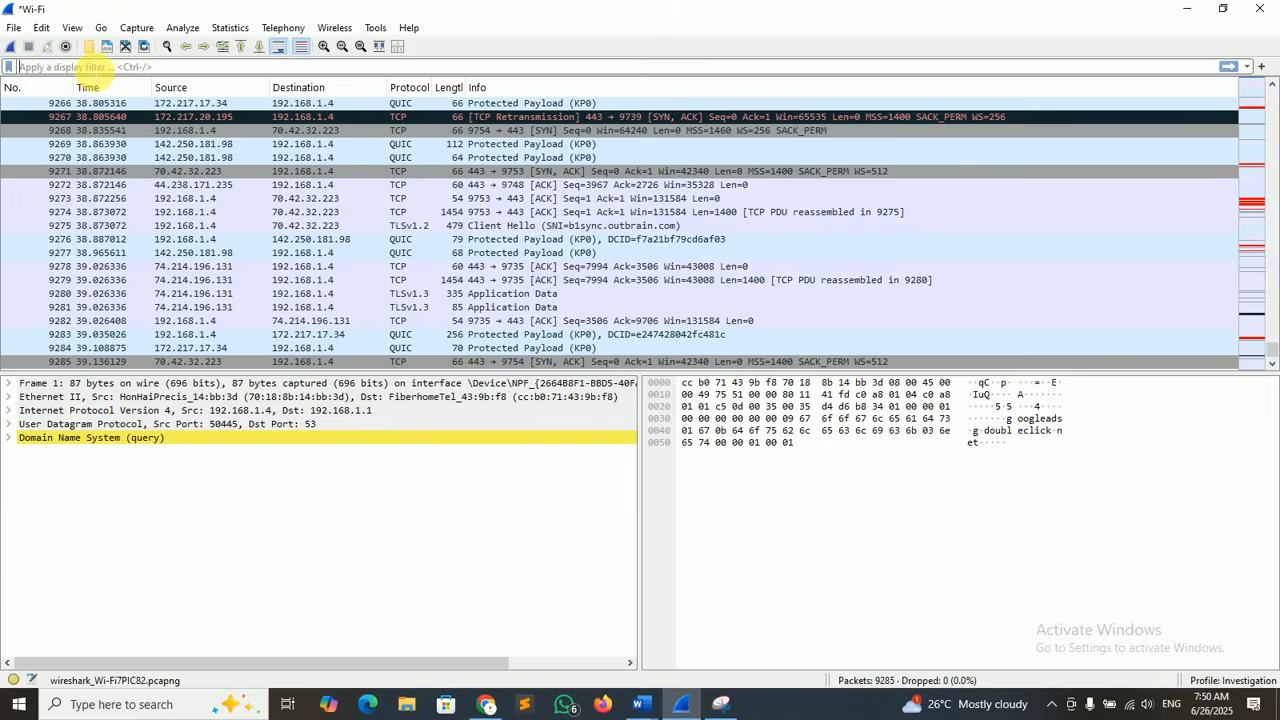
text(htt)
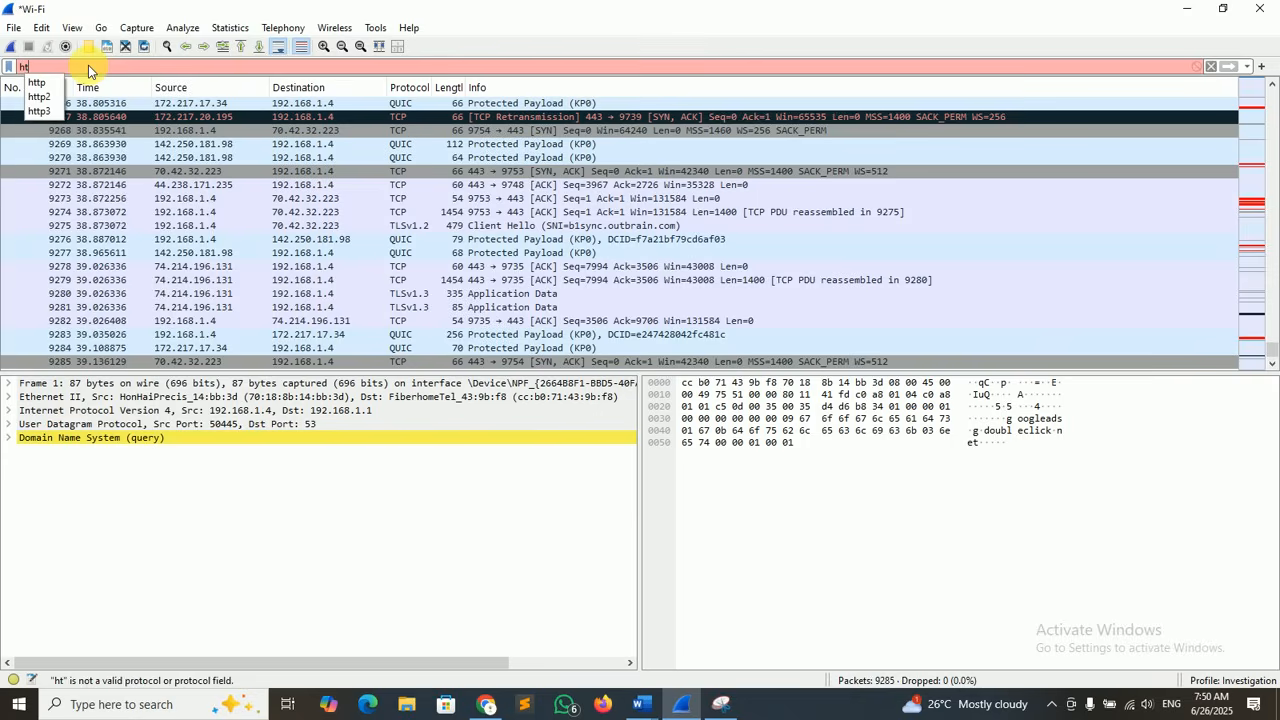
click(48, 84)
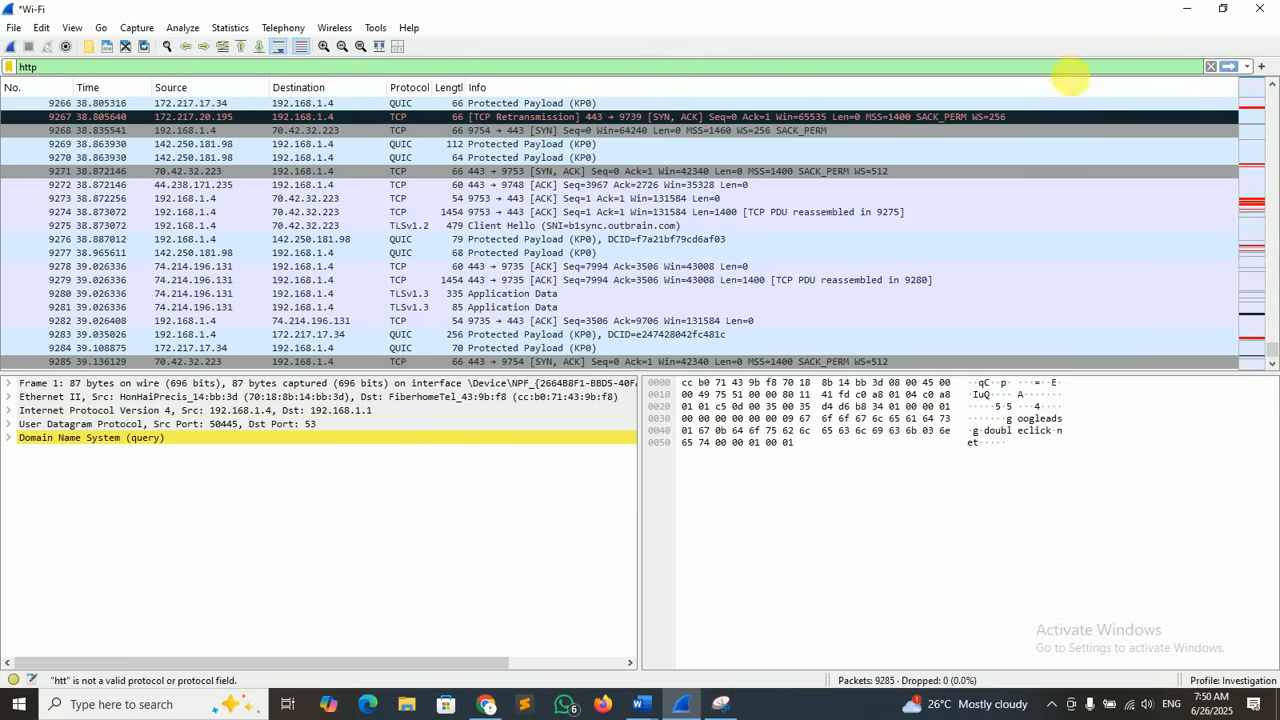
click(1231, 67)
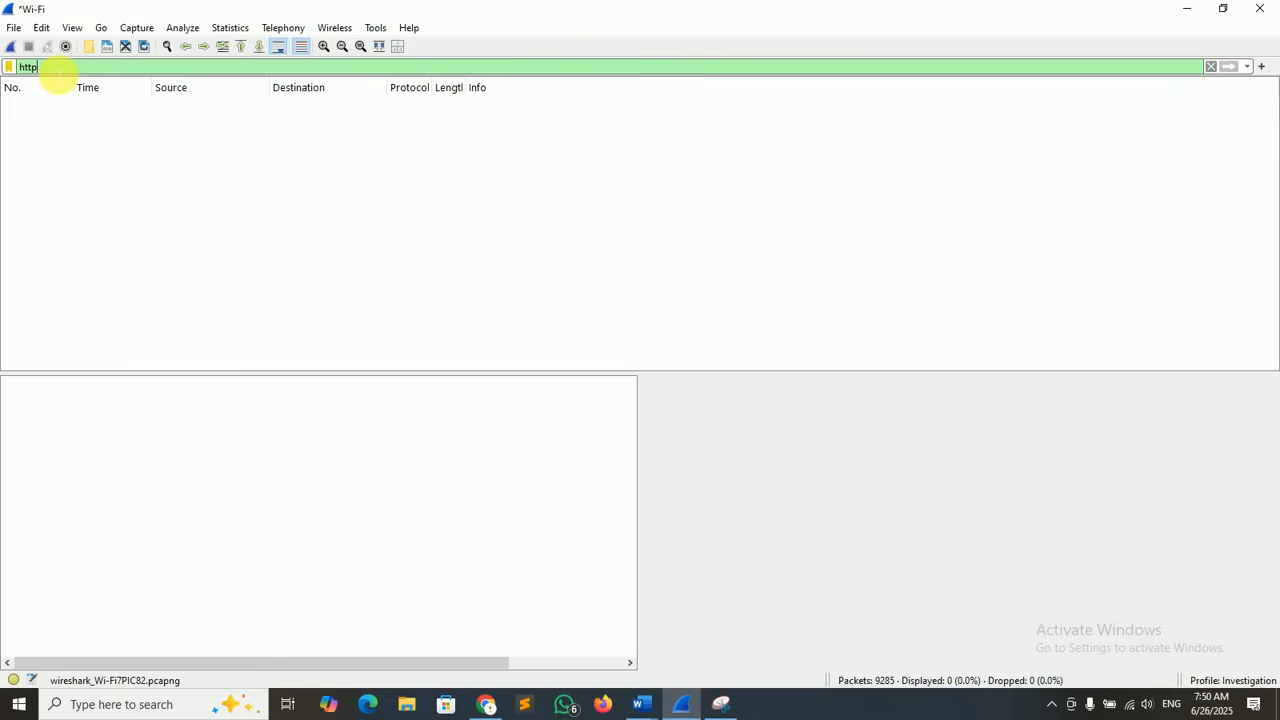
- Replace the display filter with dns and apply it to check the coloring of the DNS packets
key(BackSpace)
key(BackSpace)
key(BackSpace)
key(BackSpace)
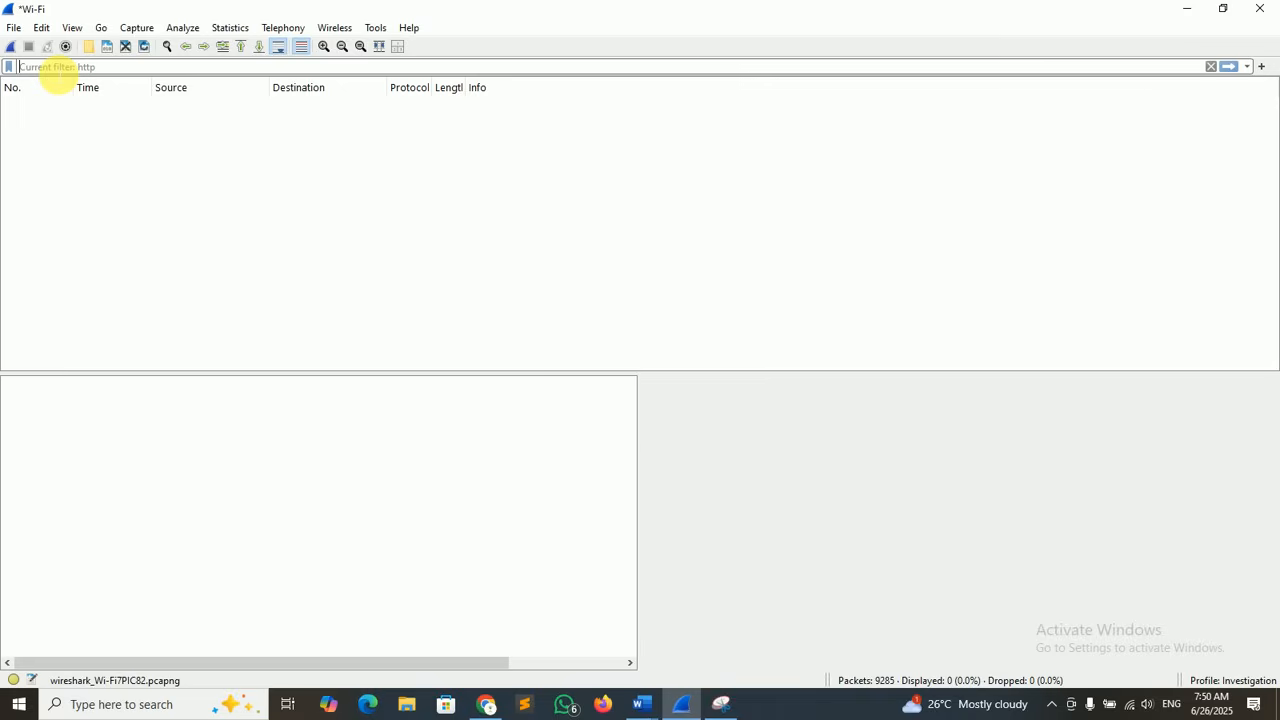
text(dns)
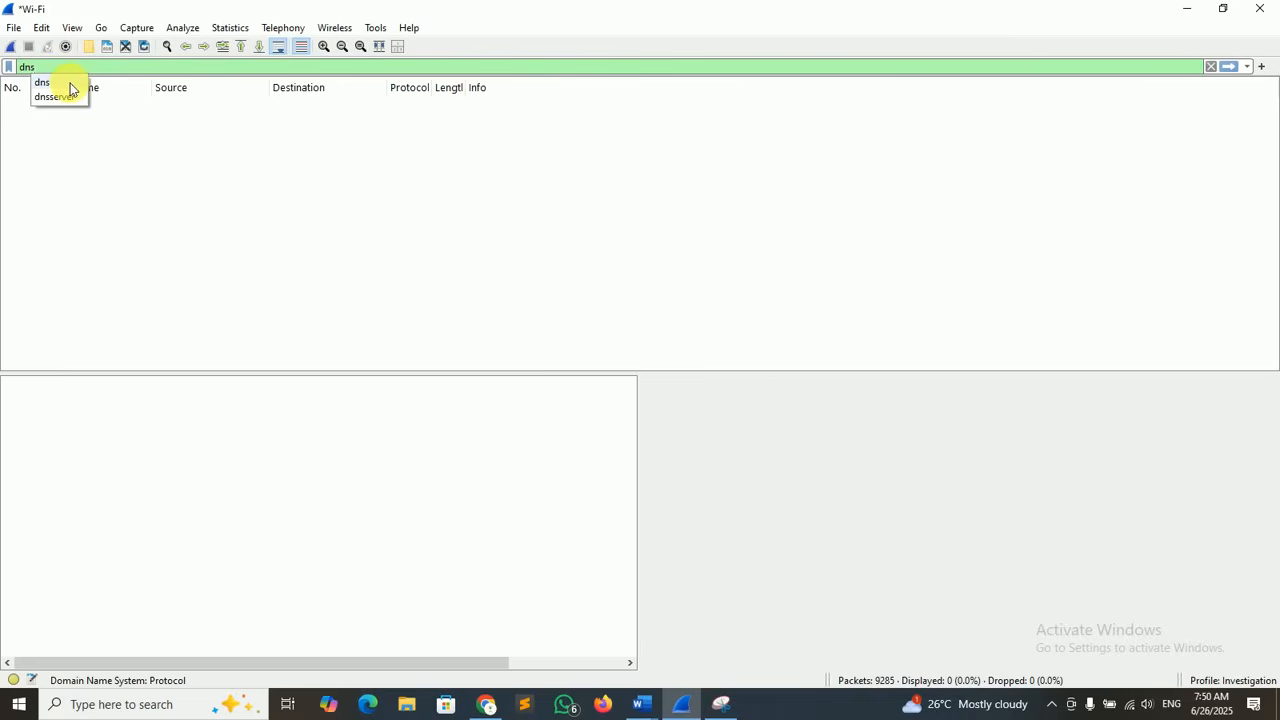
click(69, 84)
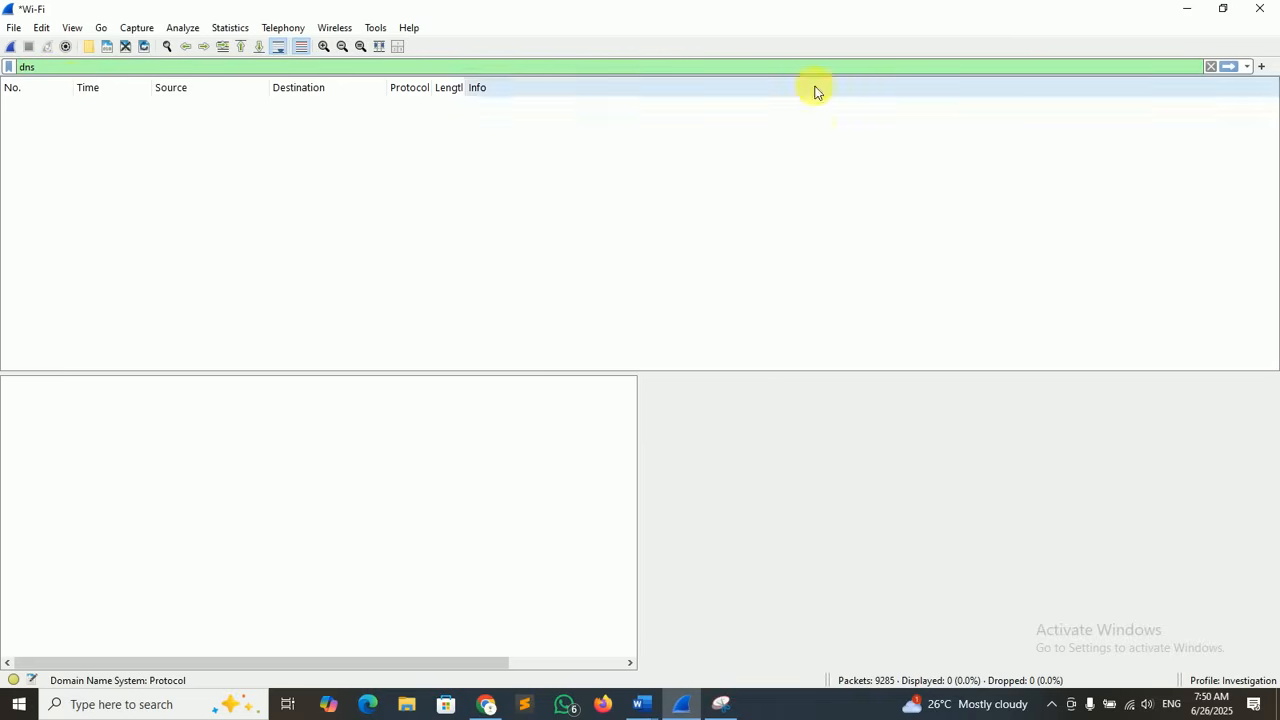
click(1237, 67)
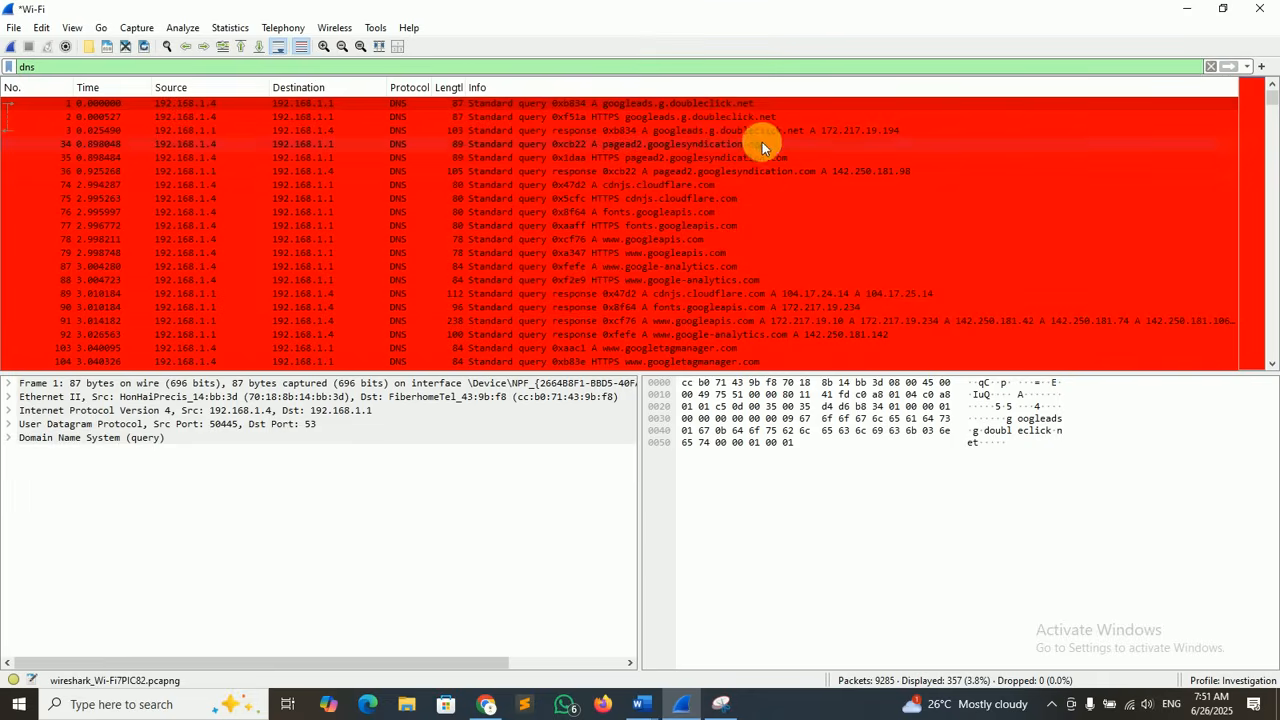
drag(1275, 101, 1278, 66)
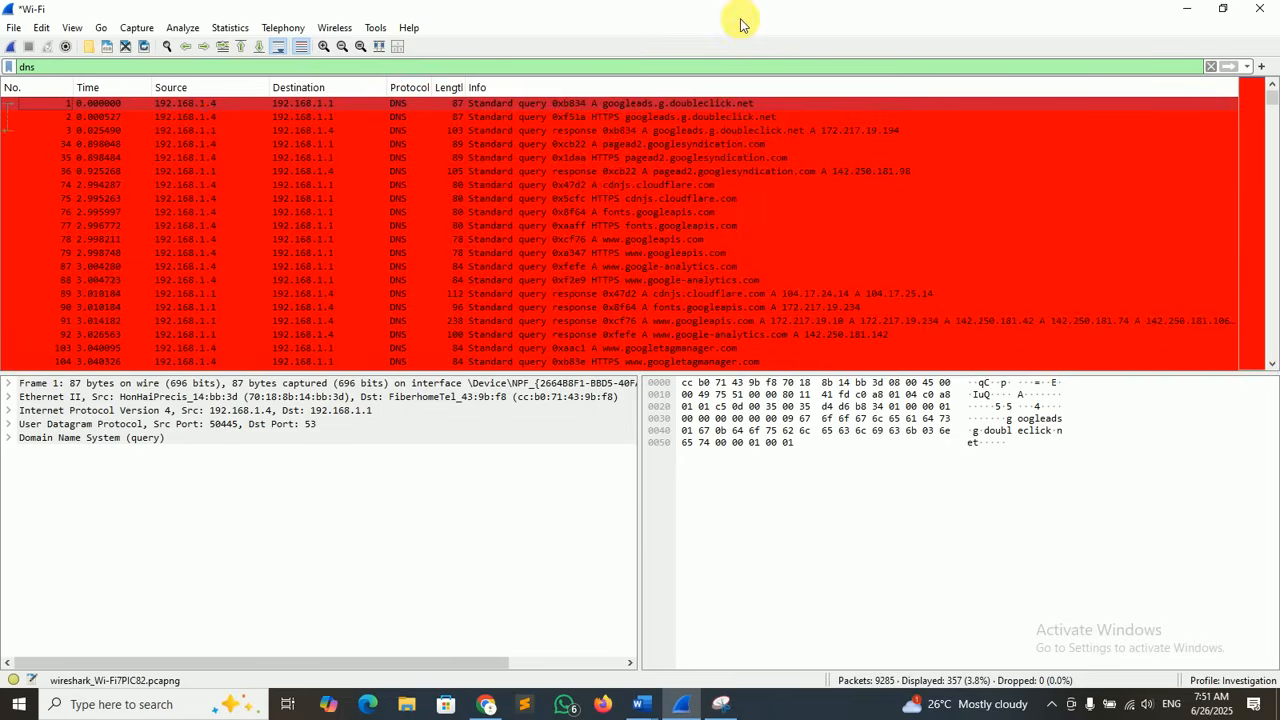
- Replace the dns display filter with http and apply it to look for HTTP packets again
click(252, 68)
key(BackSpace)
key(BackSpace)
key(BackSpace)
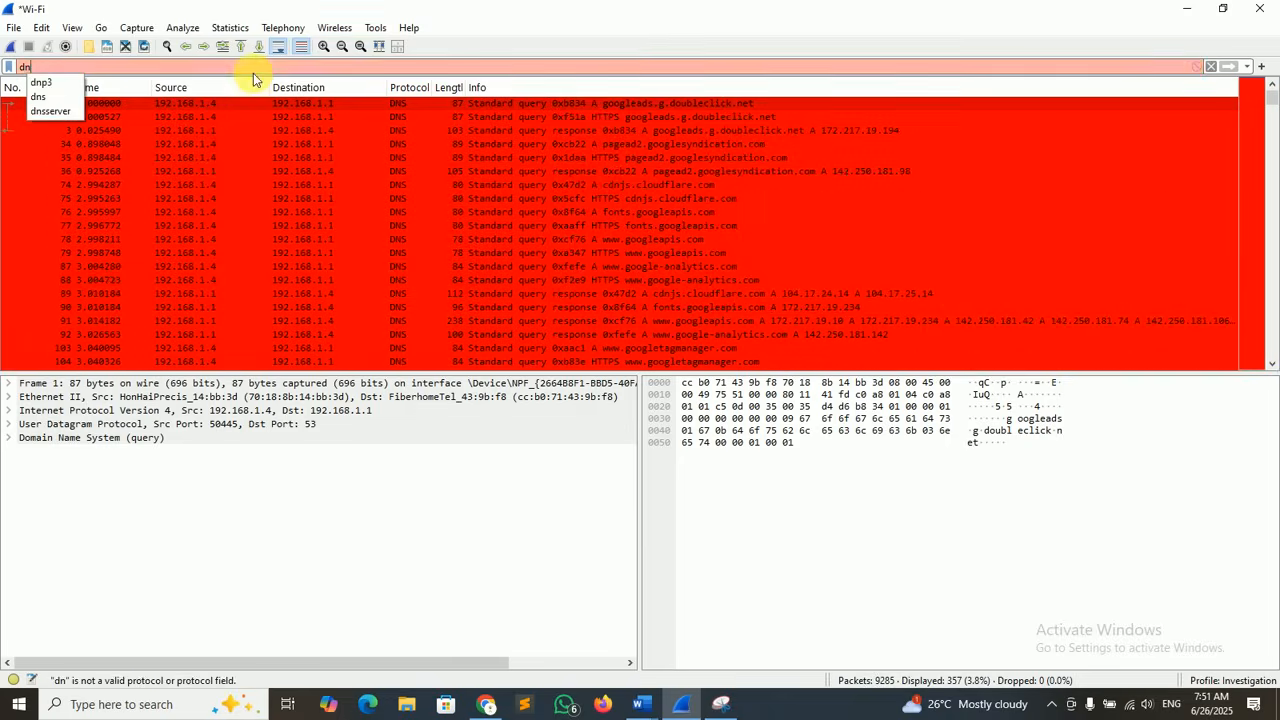
text(http)
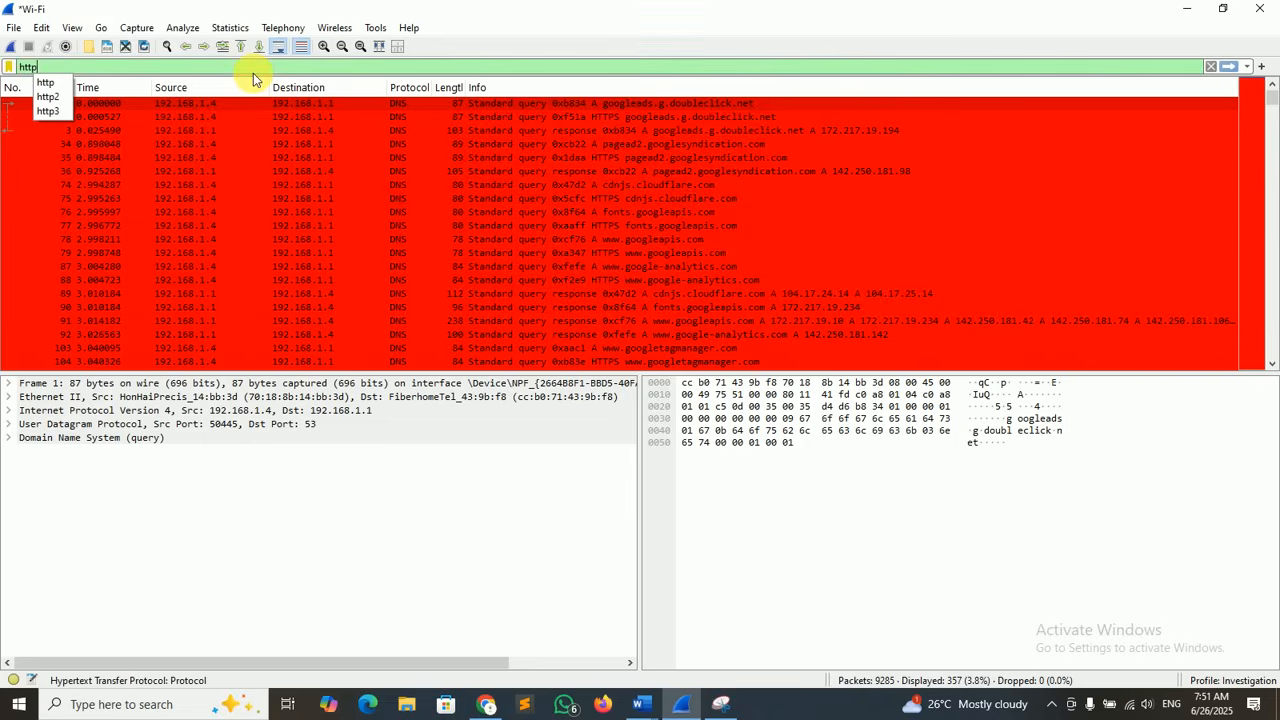
click(52, 83)
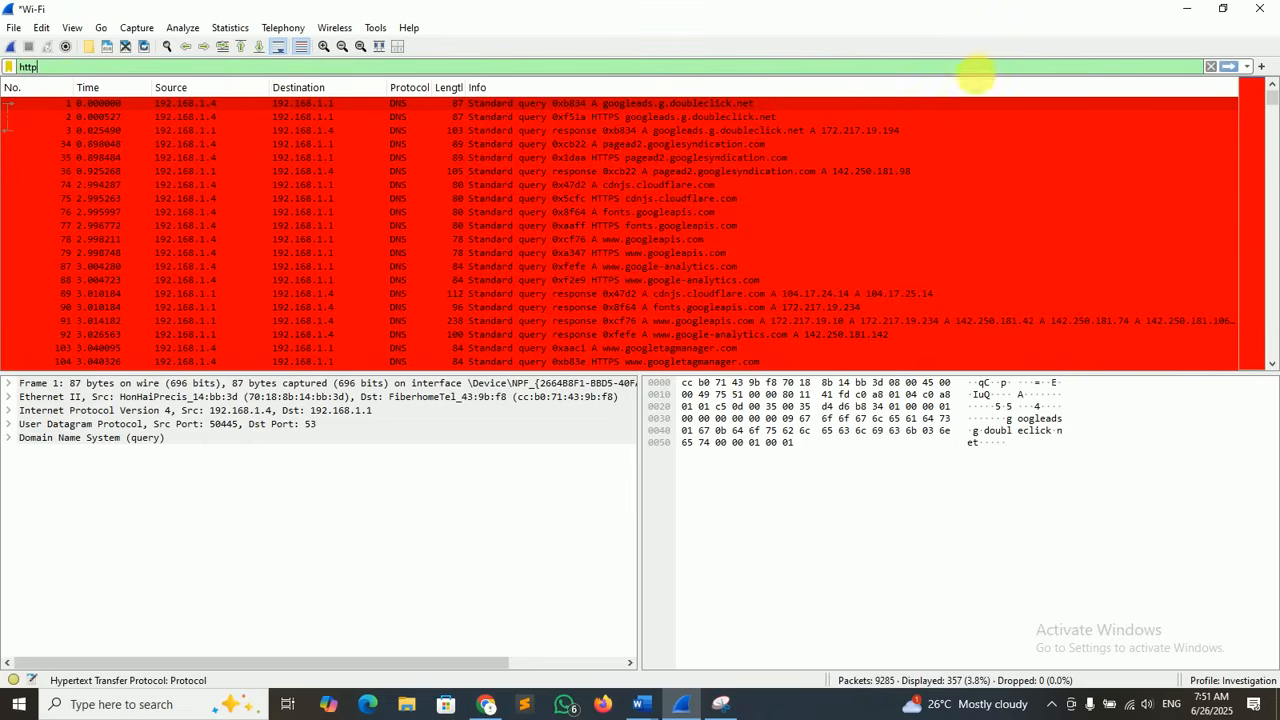
click(1228, 67)
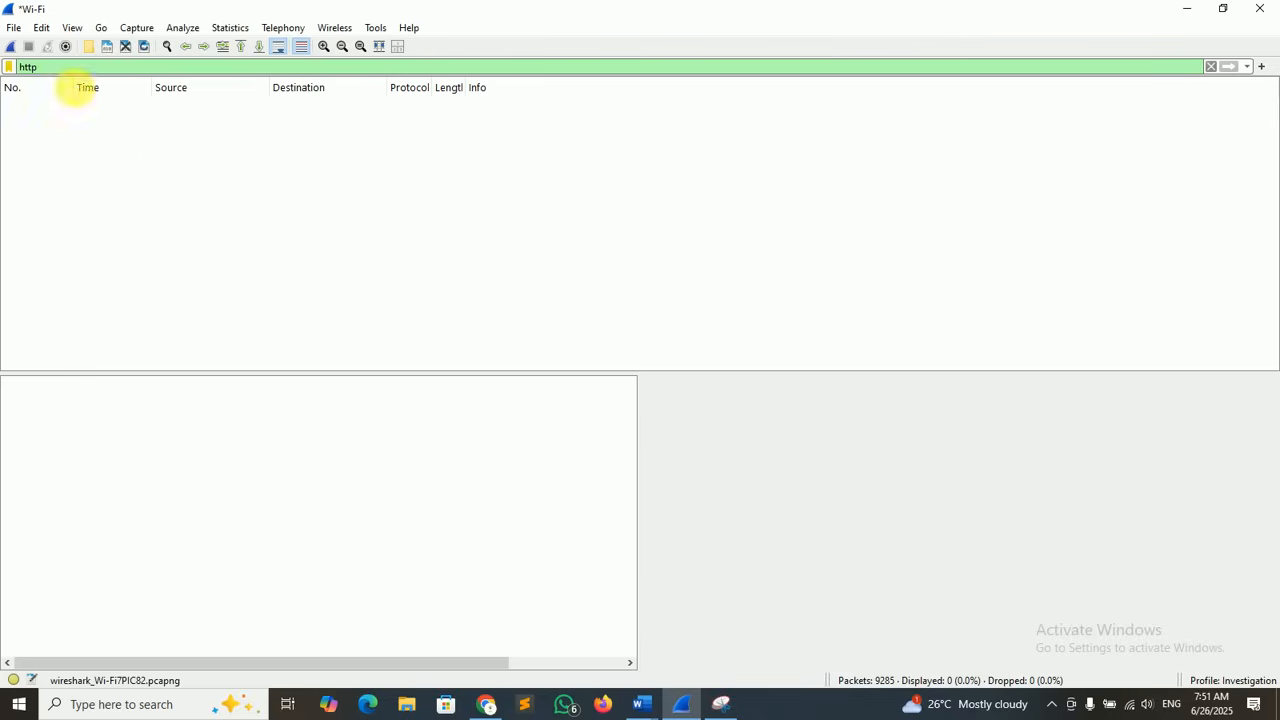
- Start another Wi-Fi capture without saving the previous packets and erase the http text from the display filter
click(10, 48)
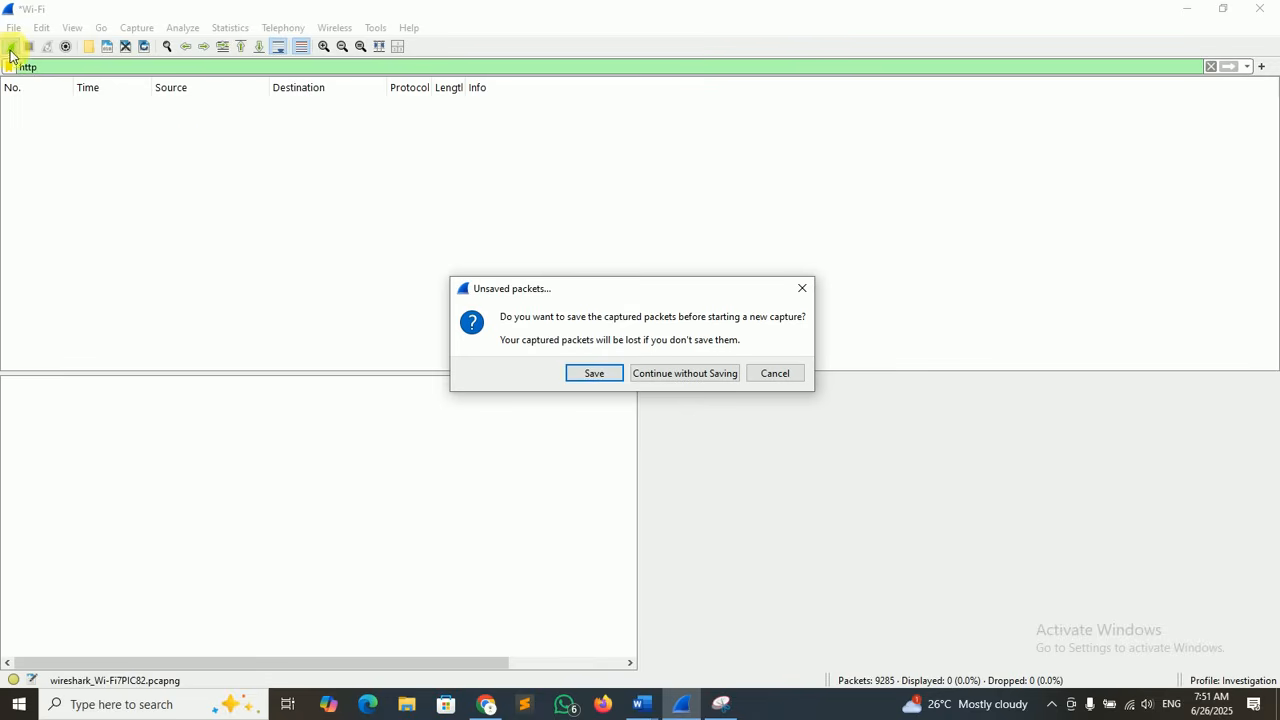
click(666, 376)
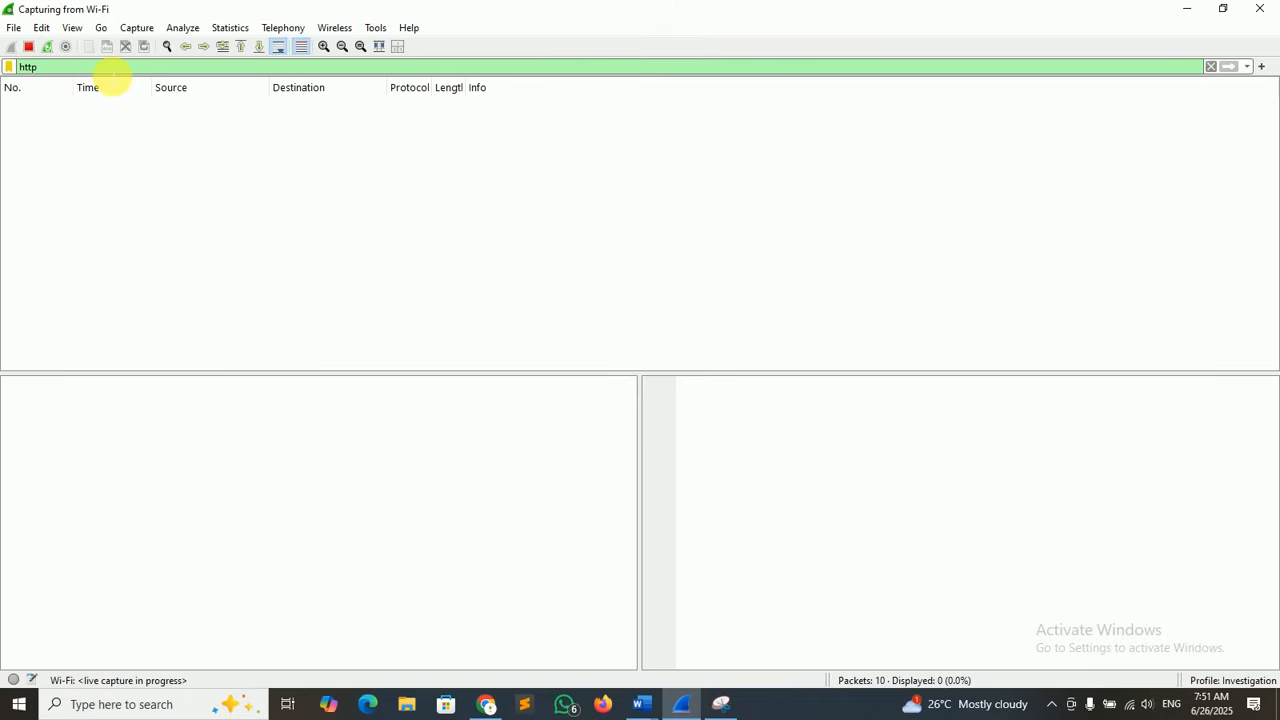
key(BackSpace)
key(BackSpace)
key(BackSpace)
key(BackSpace)
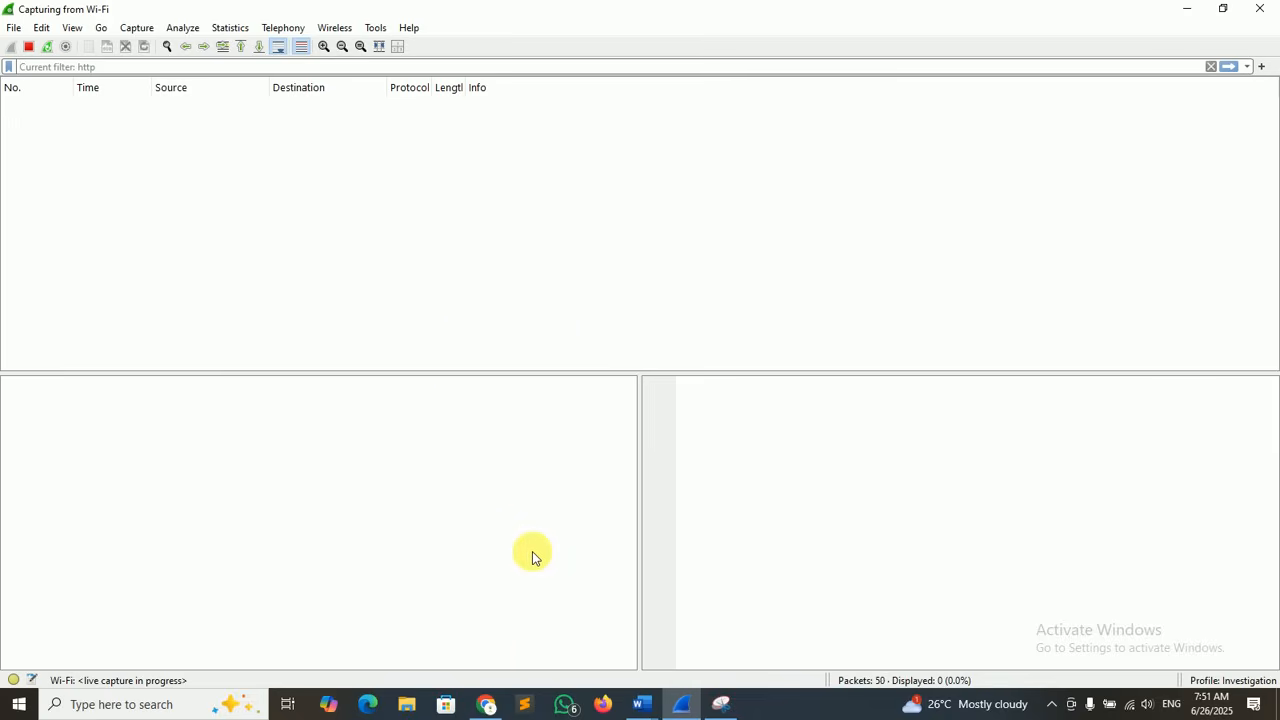
- Switch to Chrome and reload the HEC and Google pages to generate traffic for the running capture
click(487, 703)
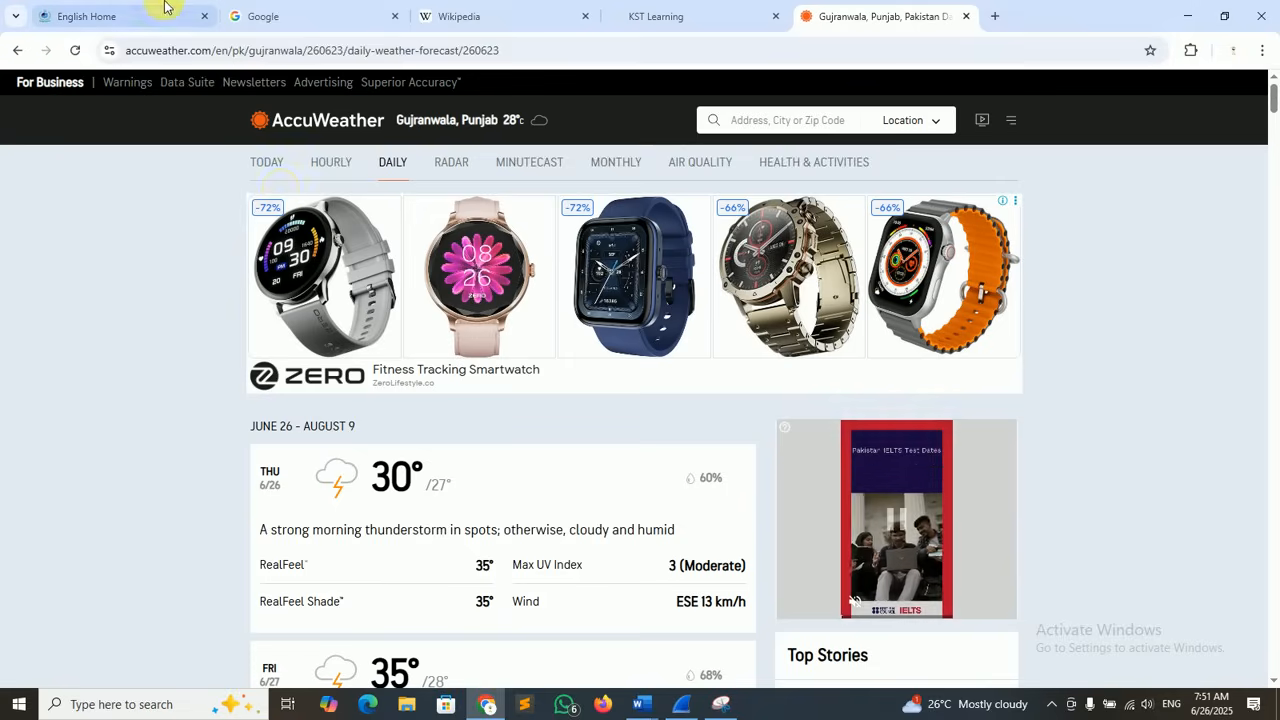
click(165, 8)
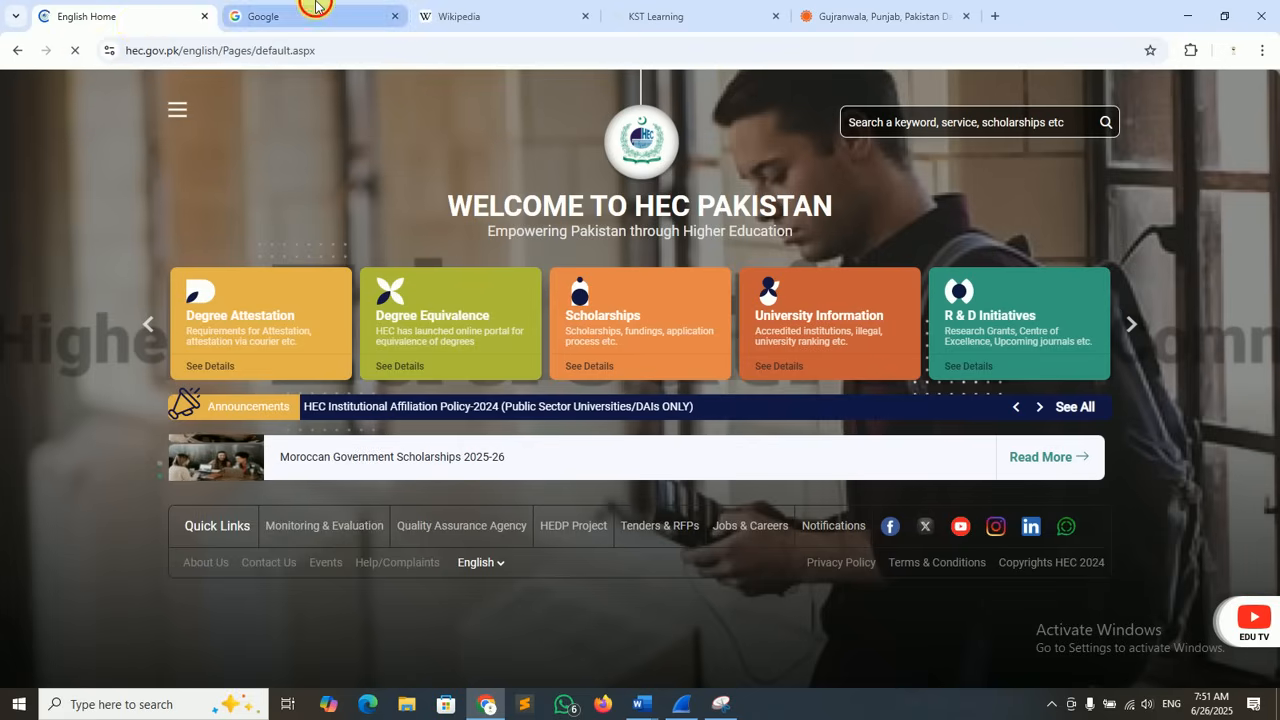
click(315, 8)
click(74, 50)
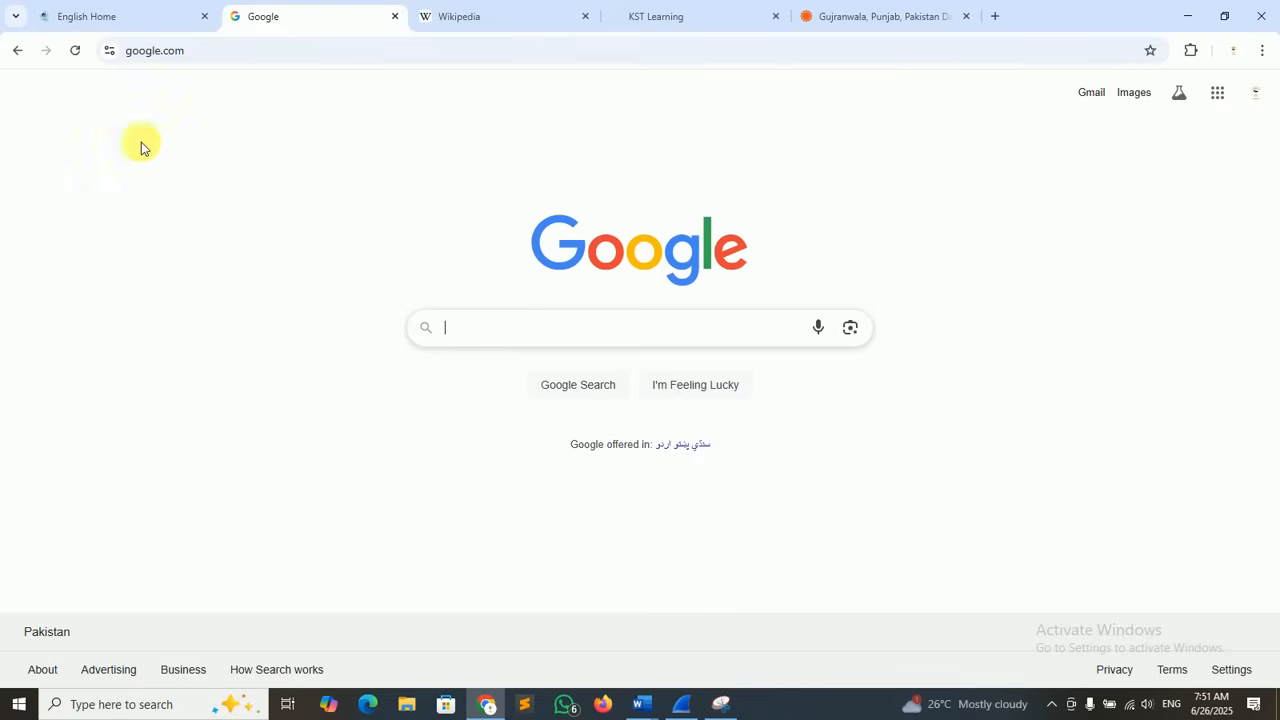
click(128, 15)
click(76, 51)
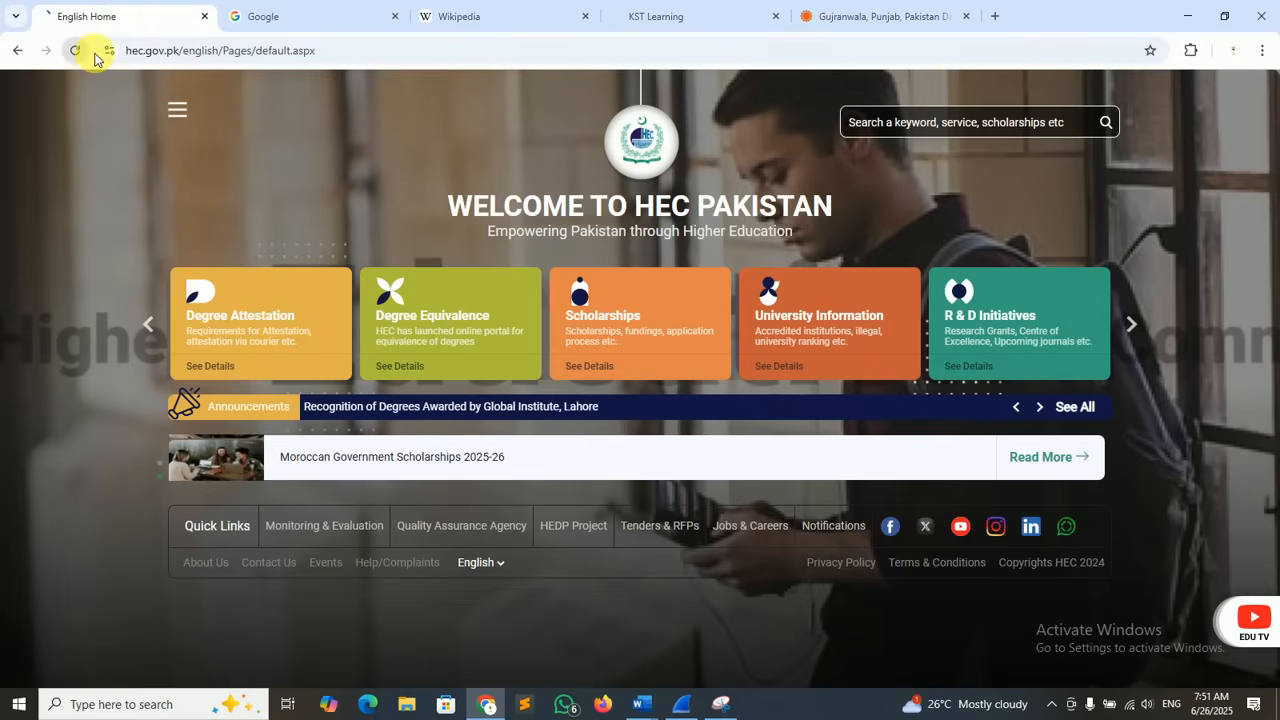
click(313, 17)
click(77, 50)
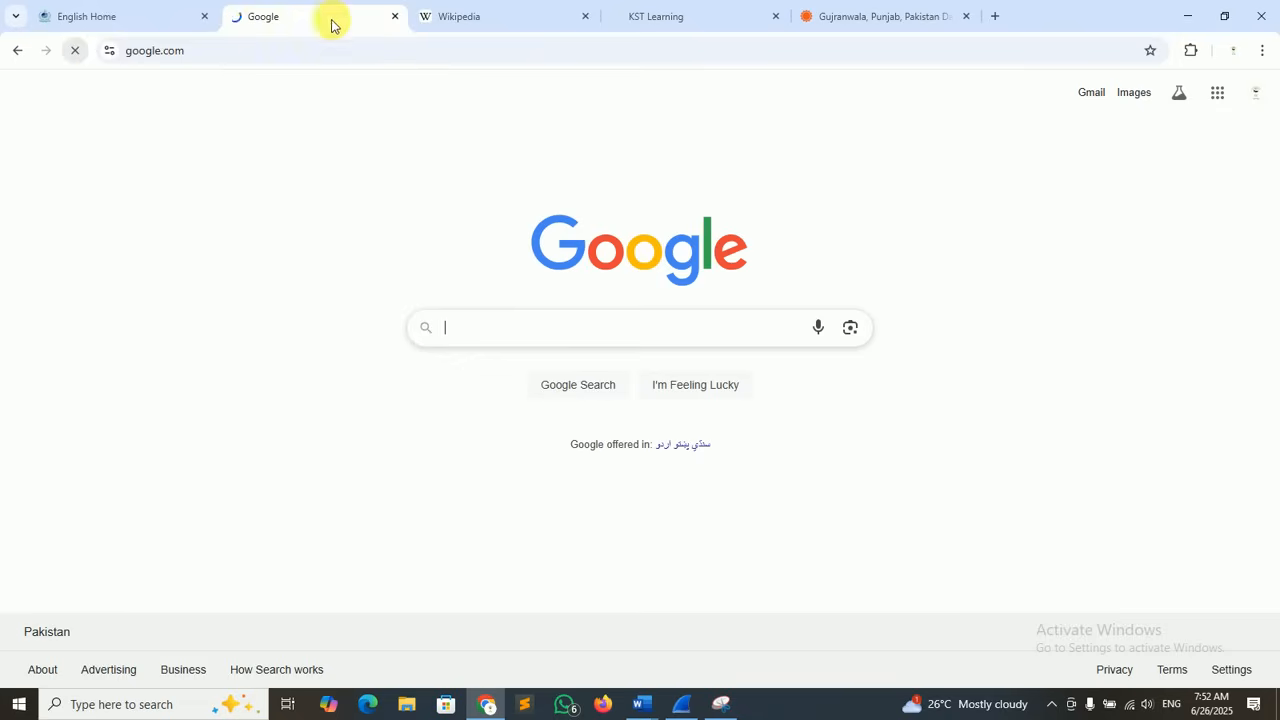
- Visit the Wikipedia page and reload the KST Learning and AccuWeather pages for more capture traffic
click(468, 18)
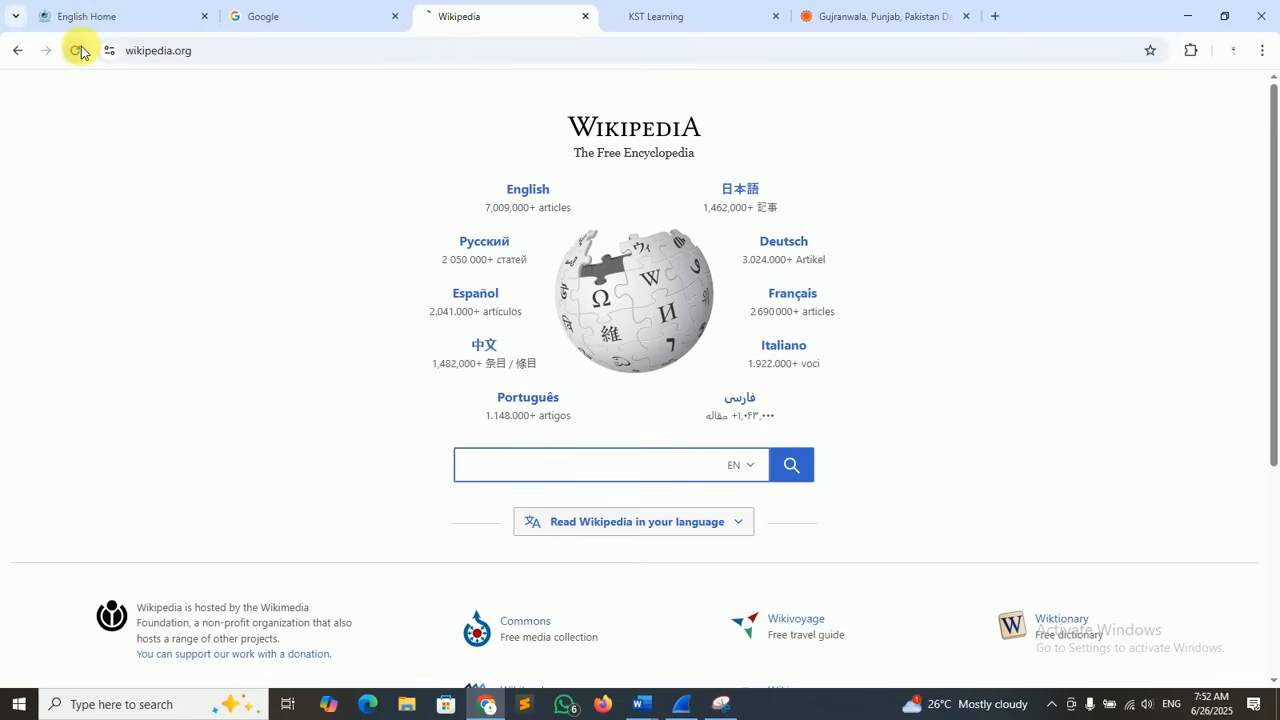
click(634, 16)
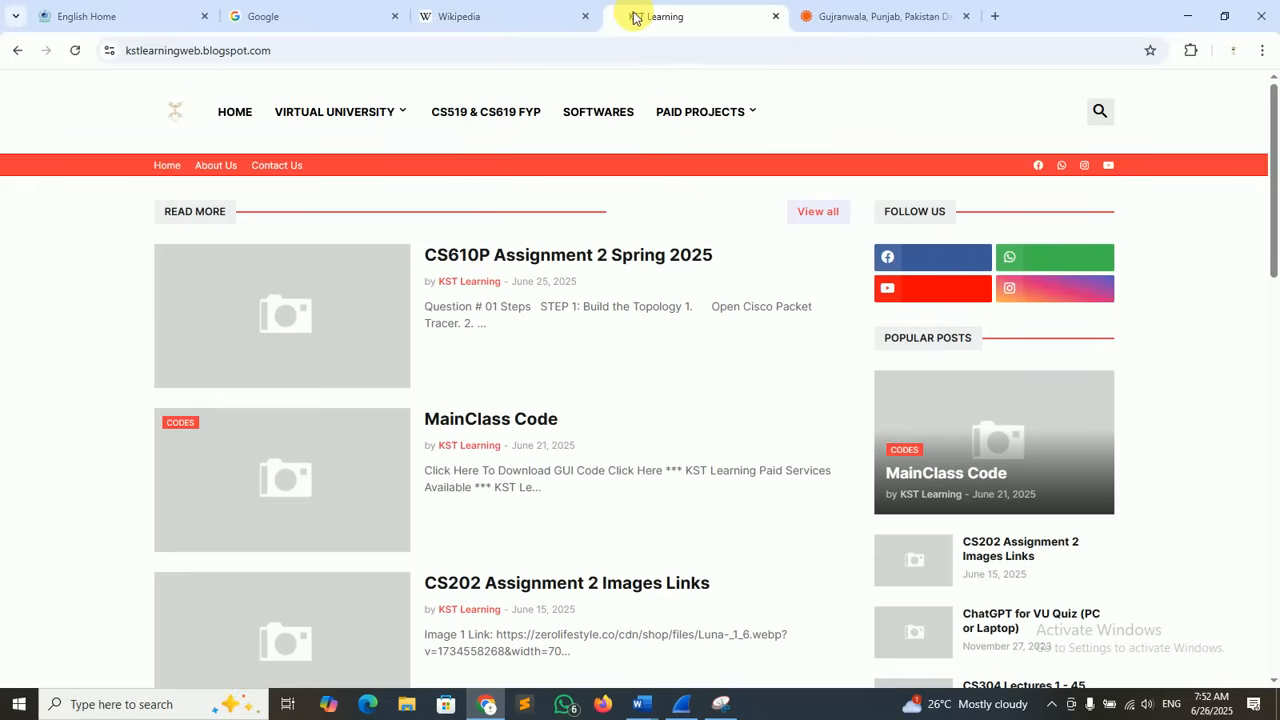
click(75, 50)
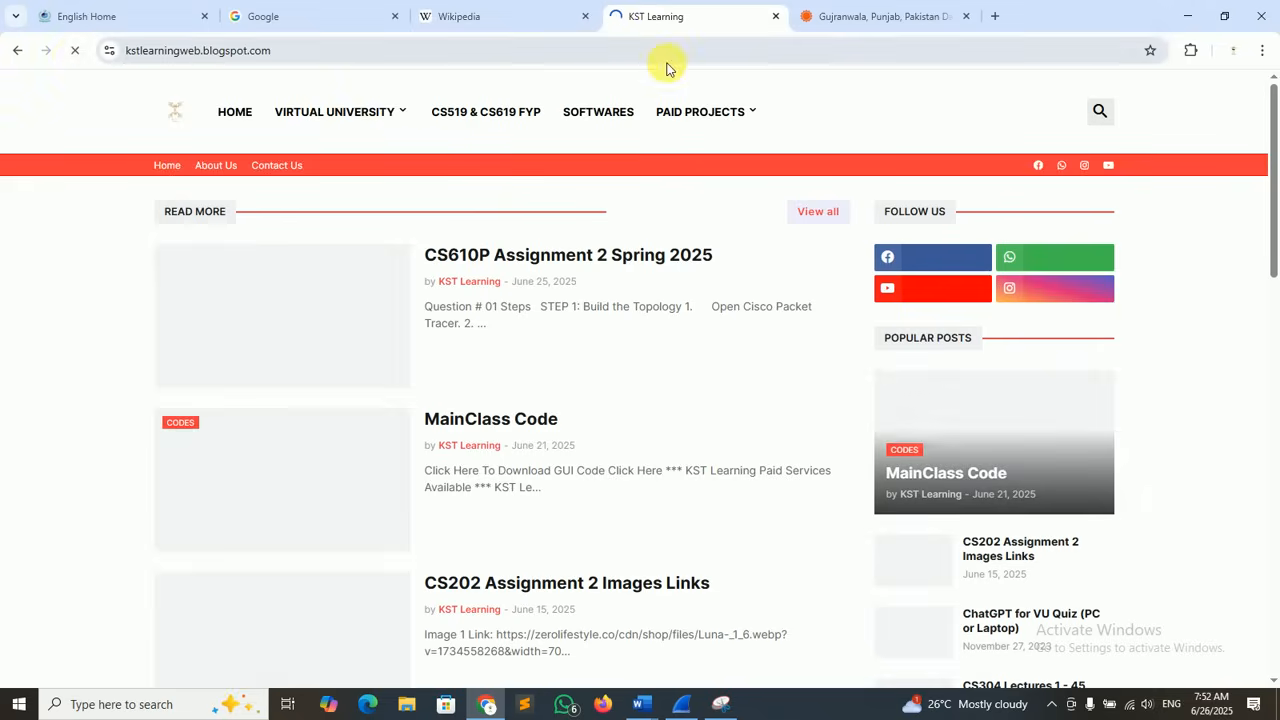
click(860, 22)
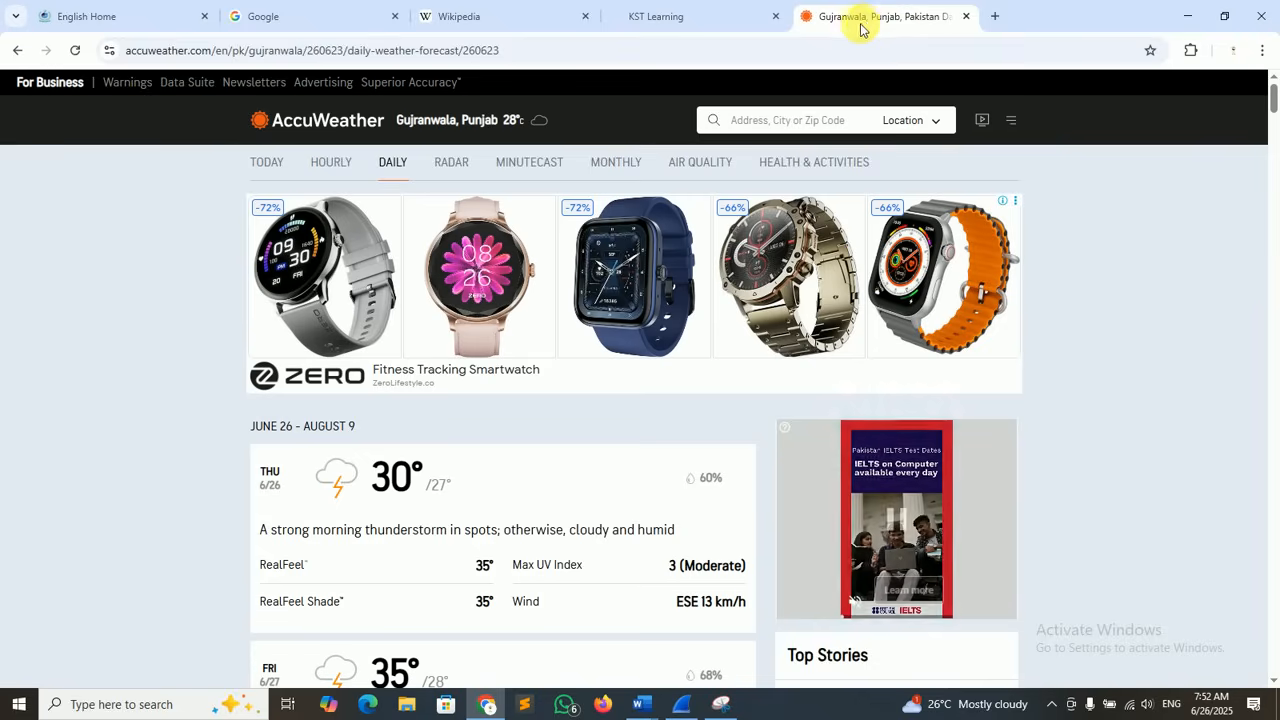
click(75, 50)
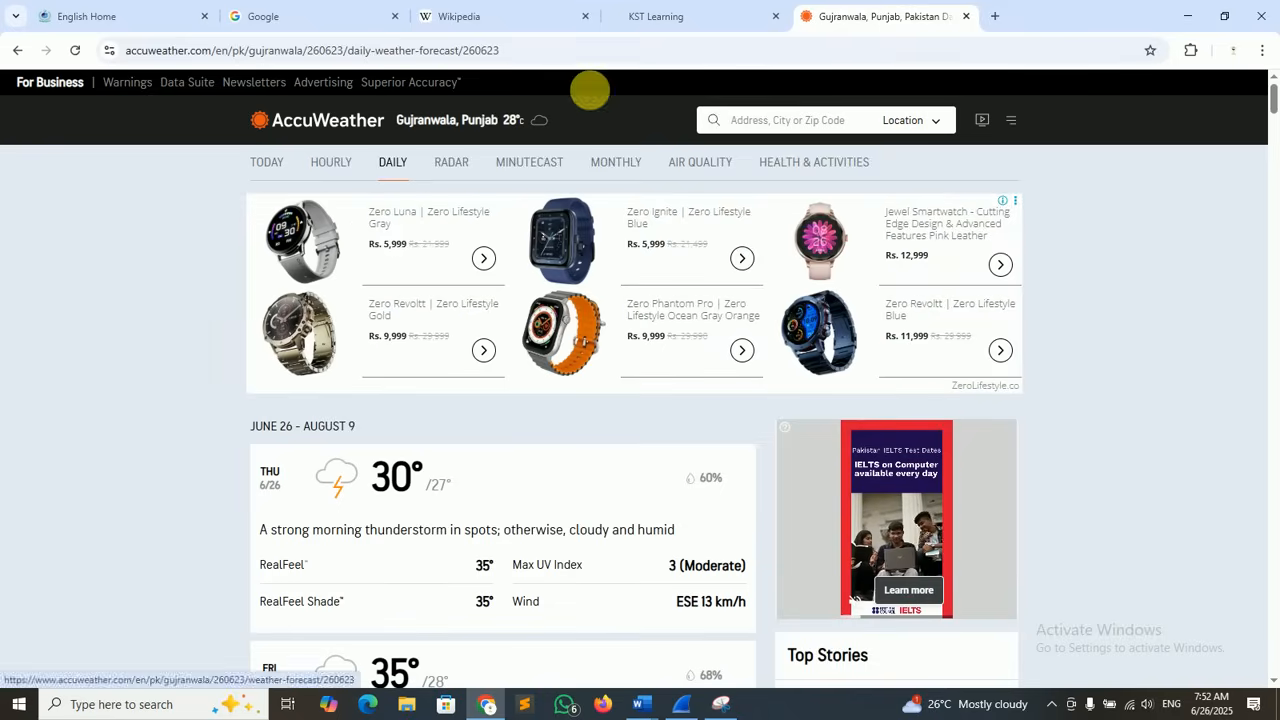
- Reload the KST Learning, Google and HEC pages once more while the capture is running
click(655, 15)
click(75, 51)
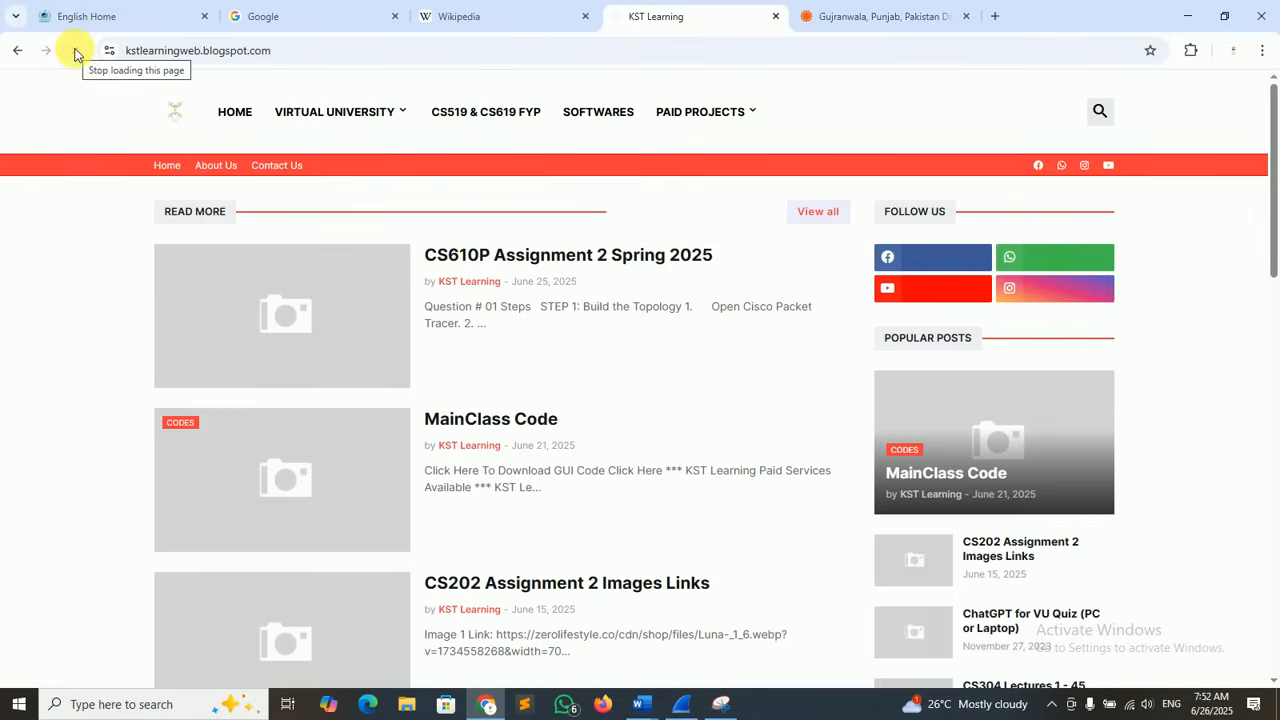
click(494, 12)
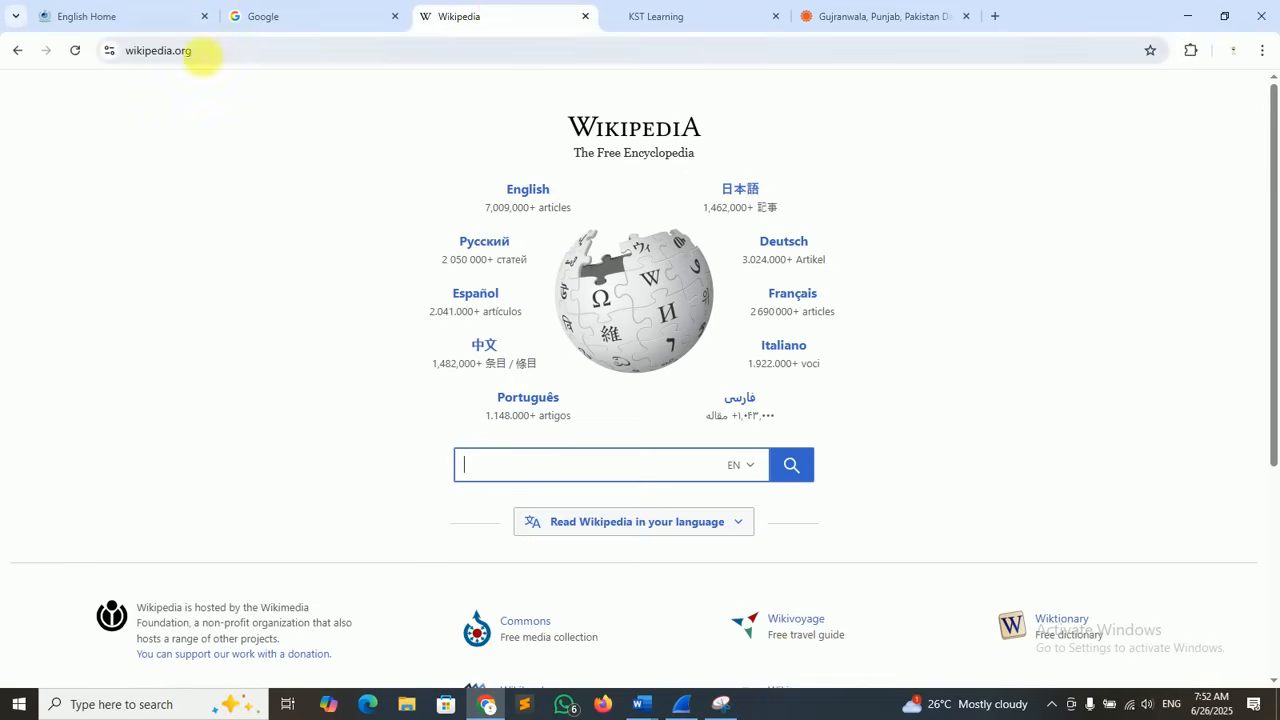
click(277, 14)
click(78, 53)
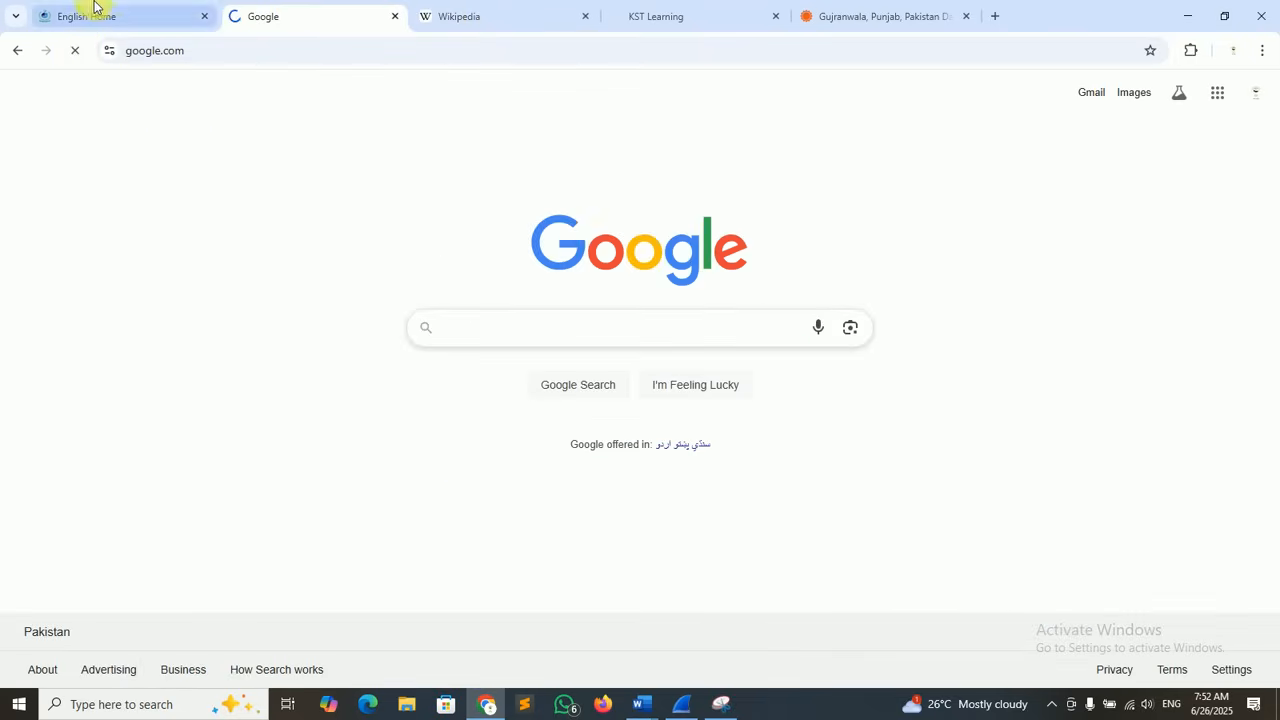
click(97, 12)
click(76, 51)
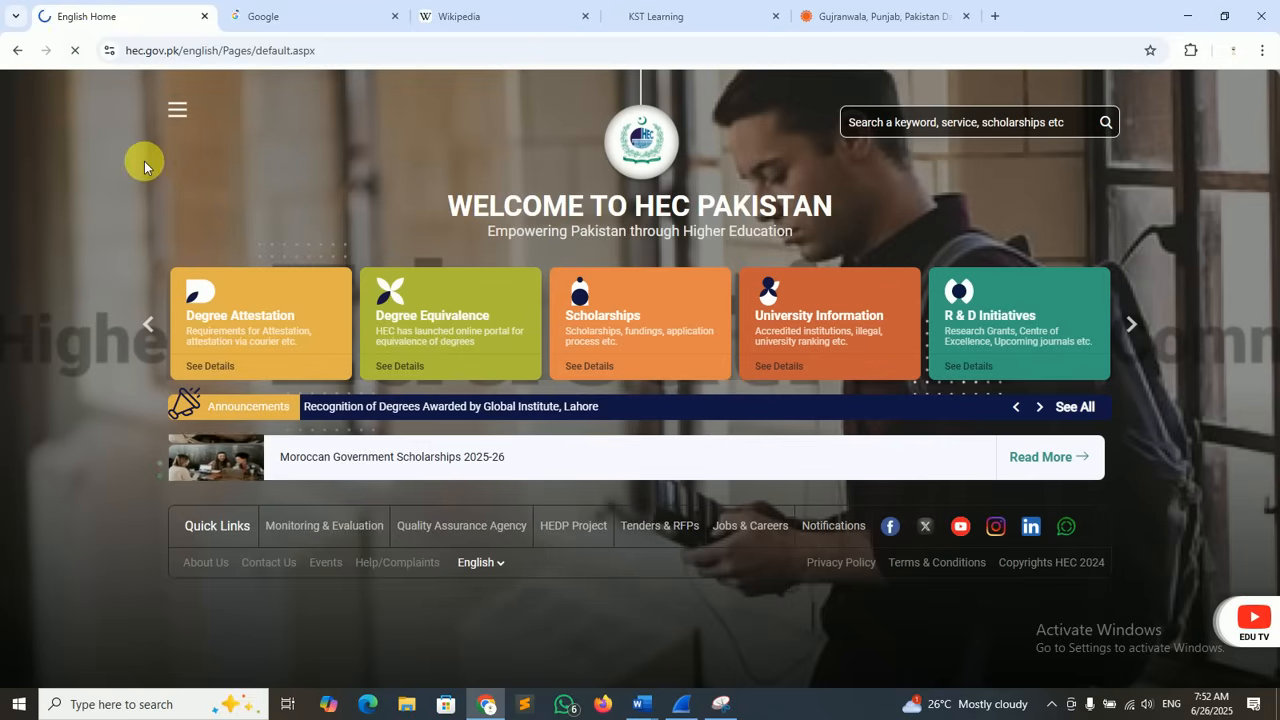
- Return to Wireshark, stop the Wi-Fi capture and apply the display filter http to the captured packets
click(684, 705)
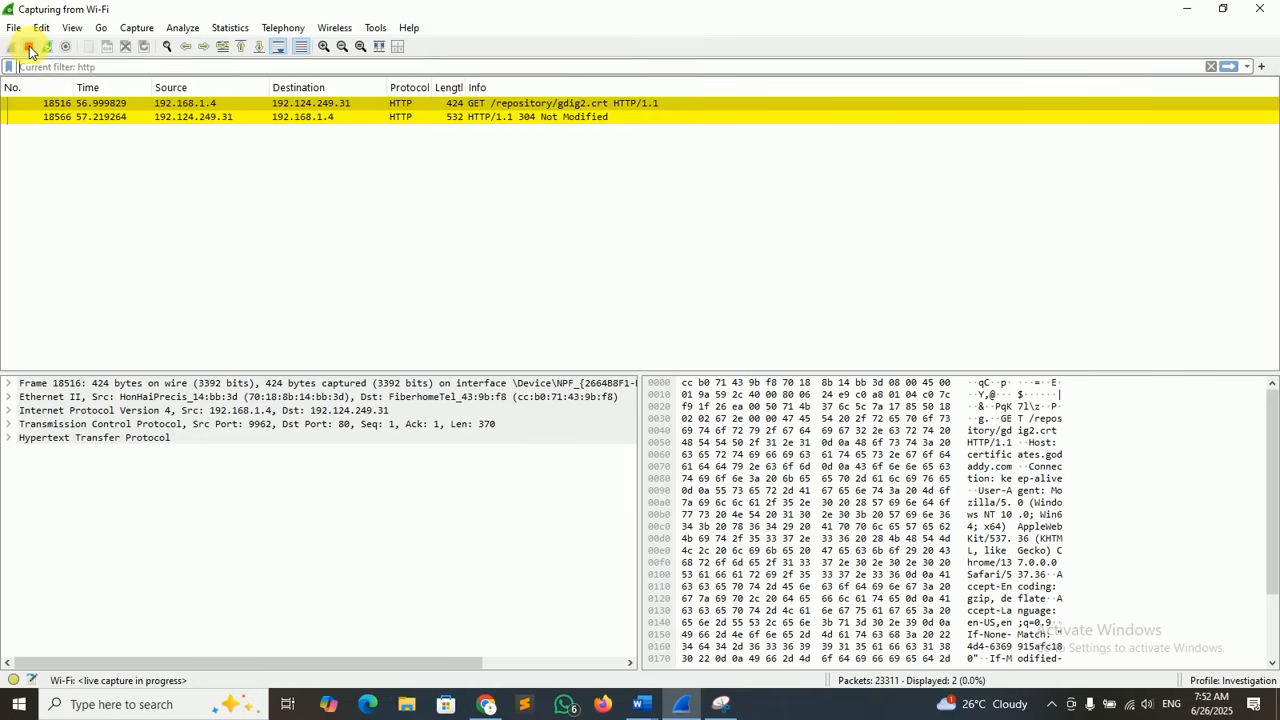
click(29, 50)
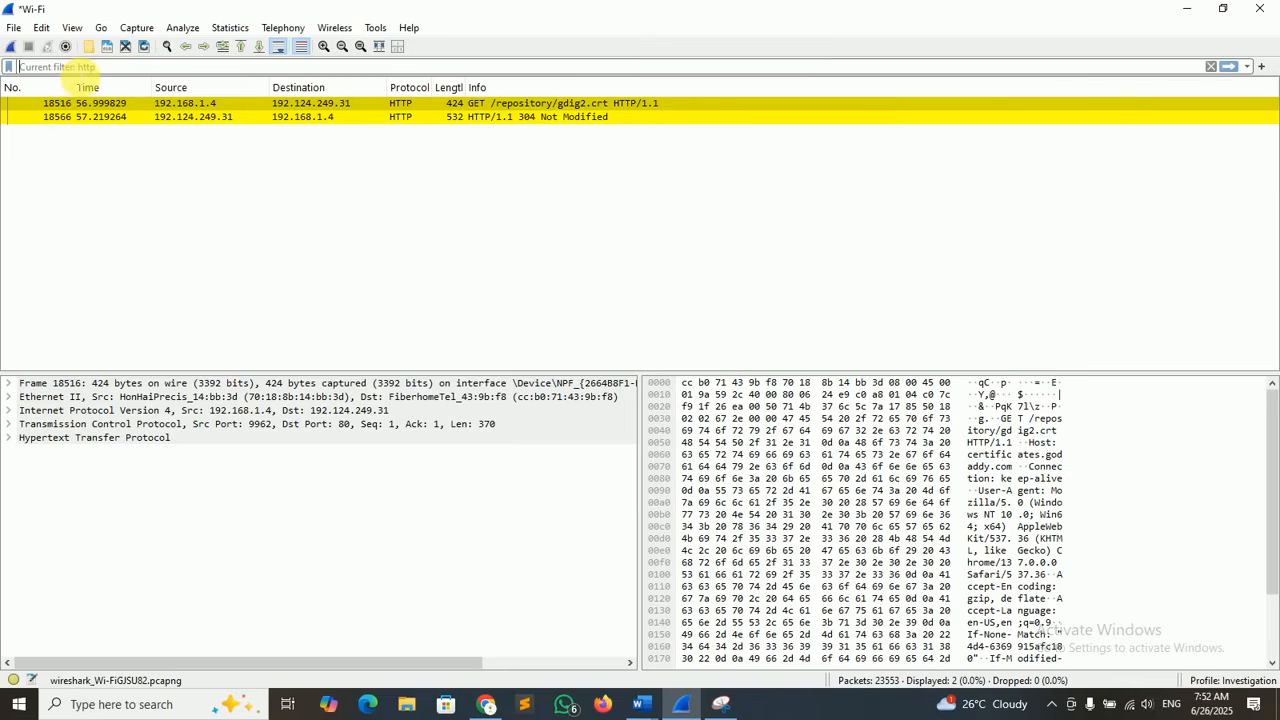
click(80, 67)
text(htt)
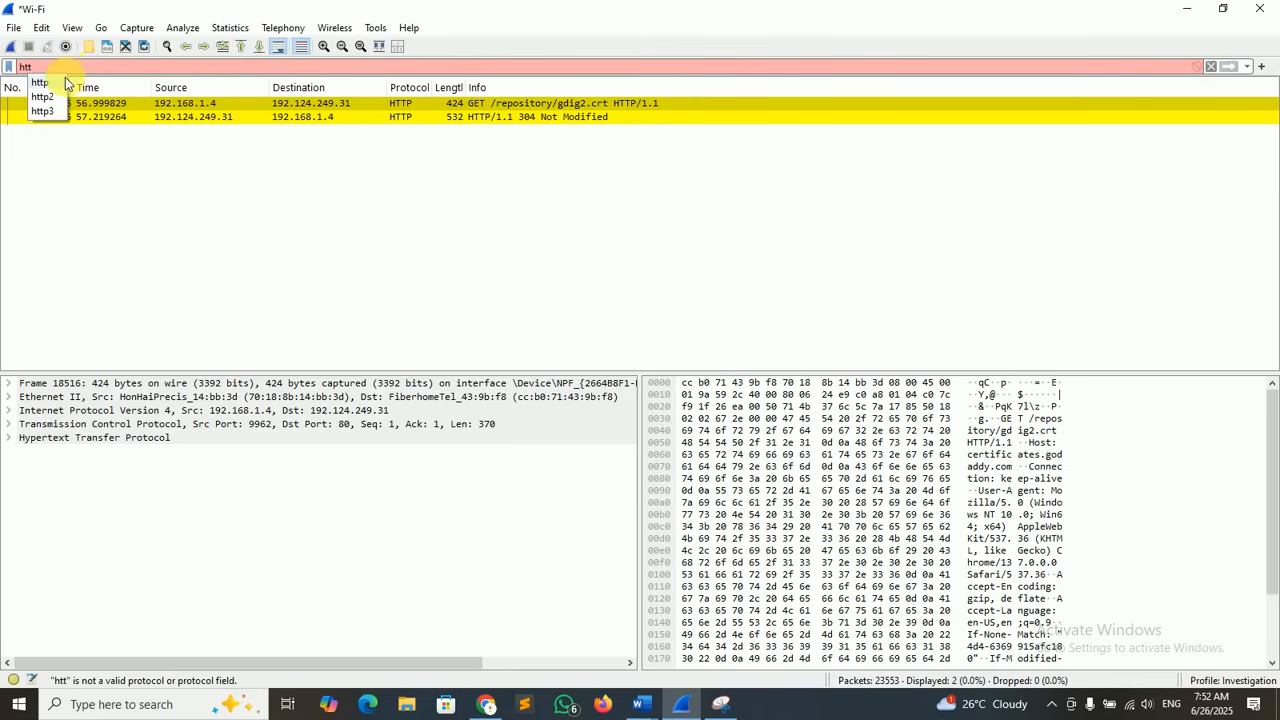
click(65, 79)
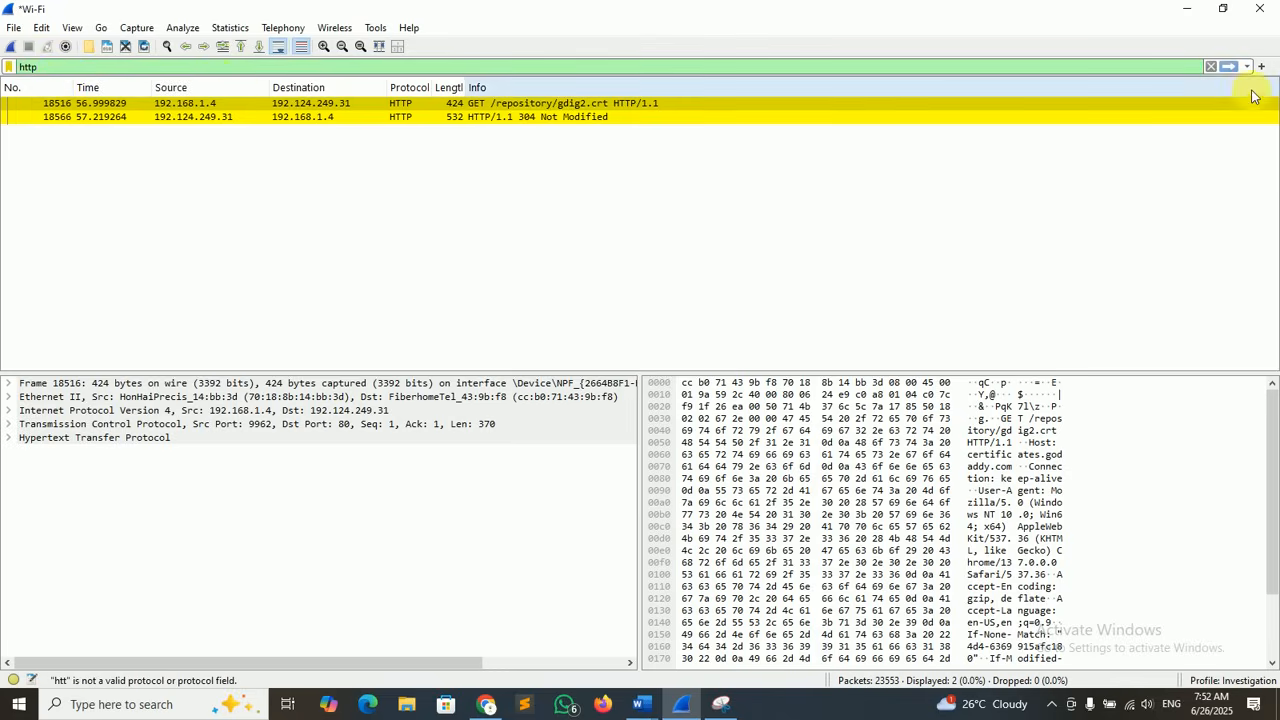
click(1229, 67)
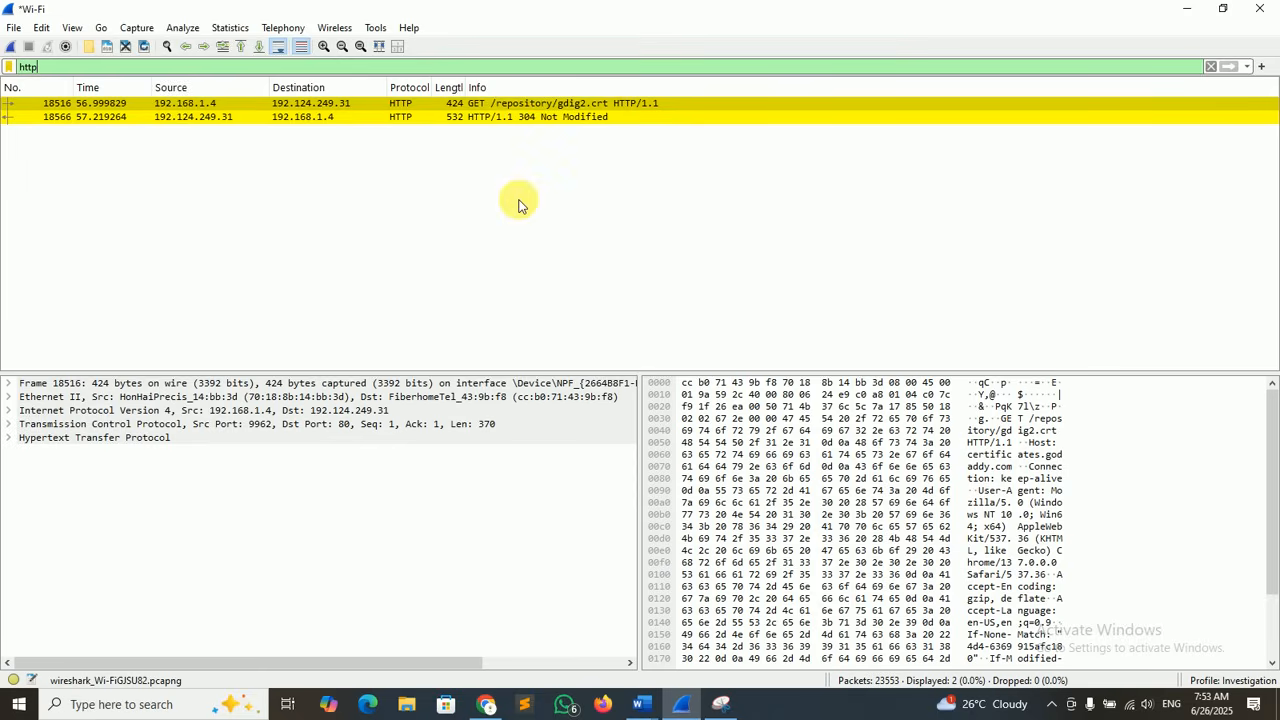
- Take a Snipping Tool screenshot of the whole Wireshark window with the yellow HTTP packets
click(720, 704)
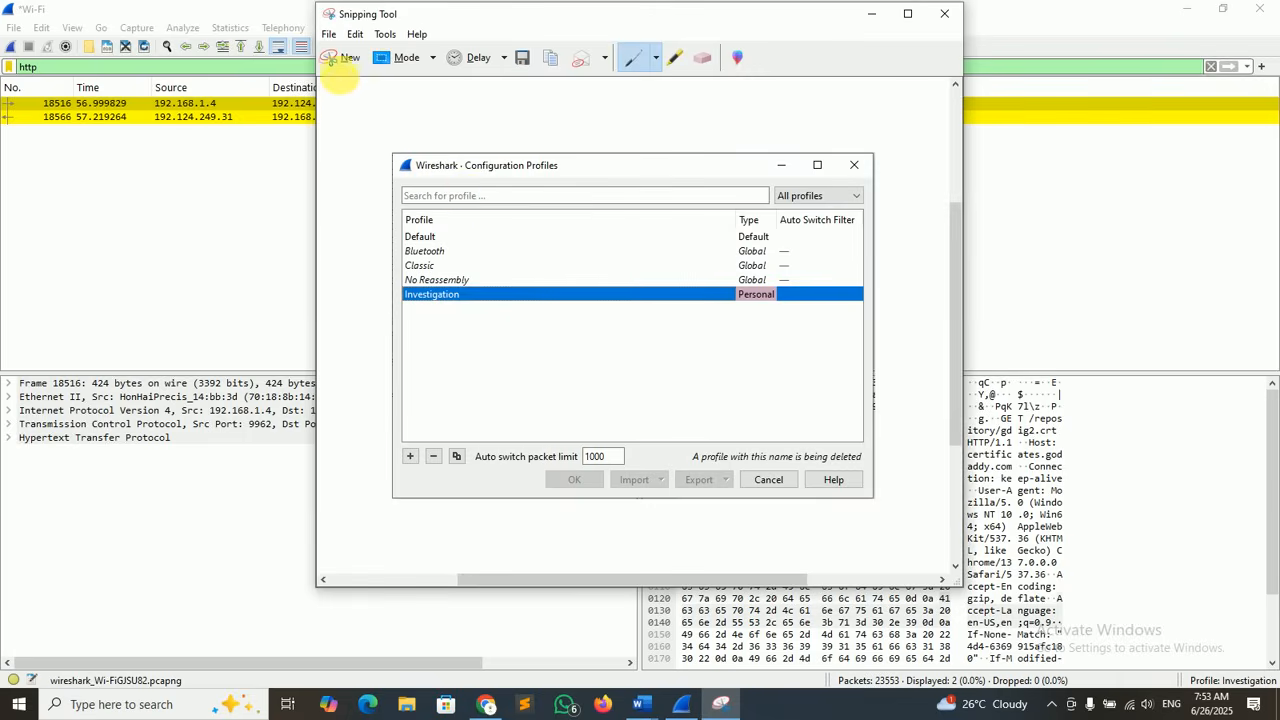
click(340, 58)
drag(12, 12, 1272, 688)
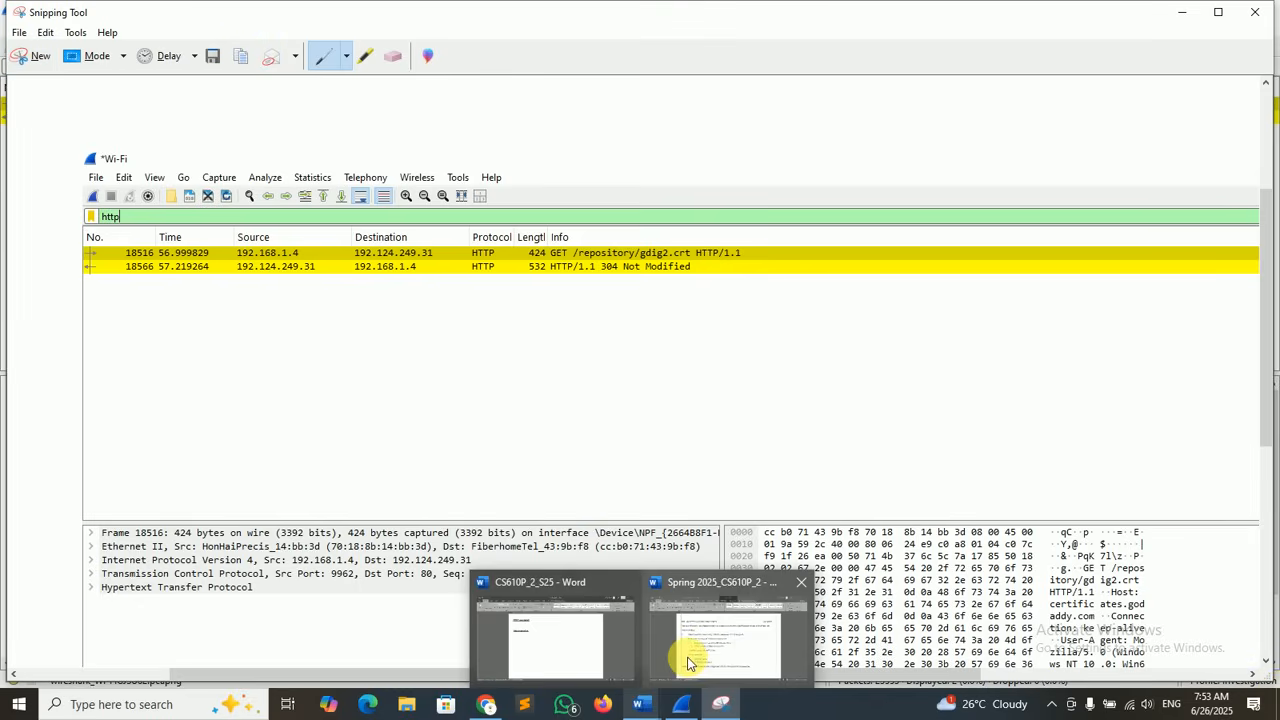
- Paste the Wireshark screenshot under the HTTP Screenshot heading in the CS610P_2_S25 Word document
click(686, 660)
mouse_move(641, 700)
click(568, 636)
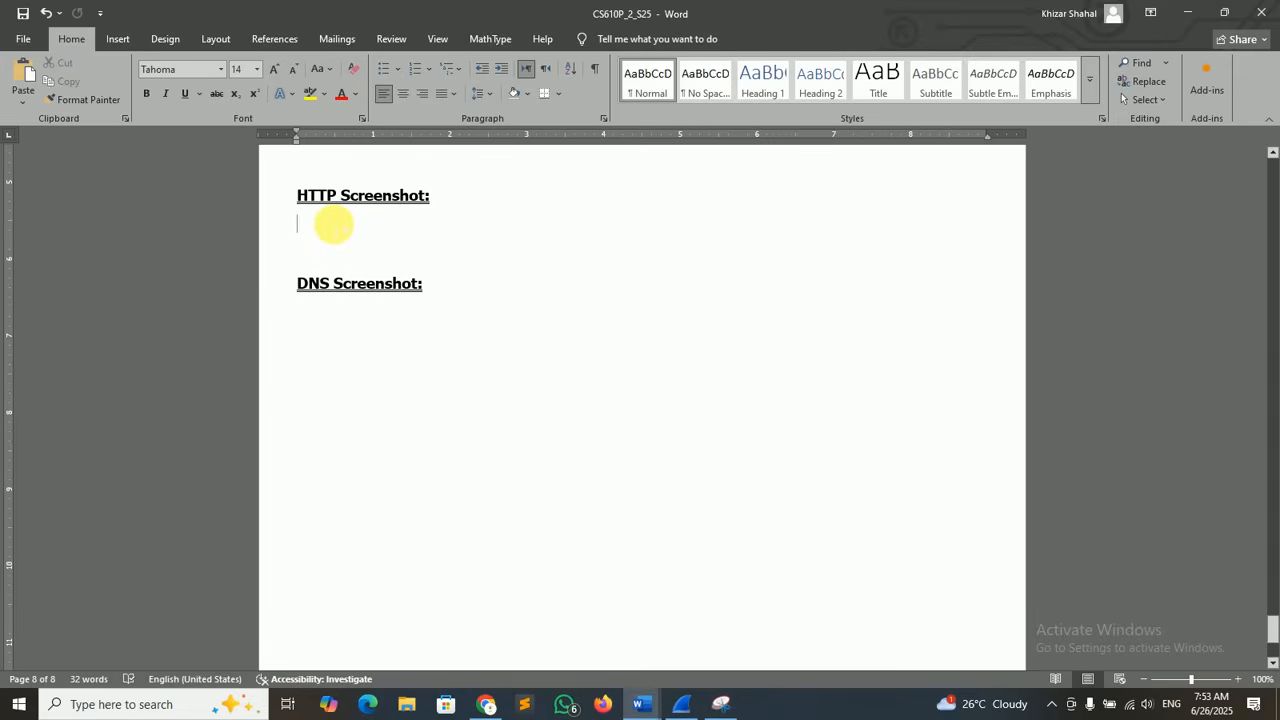
key(ctrl+v)
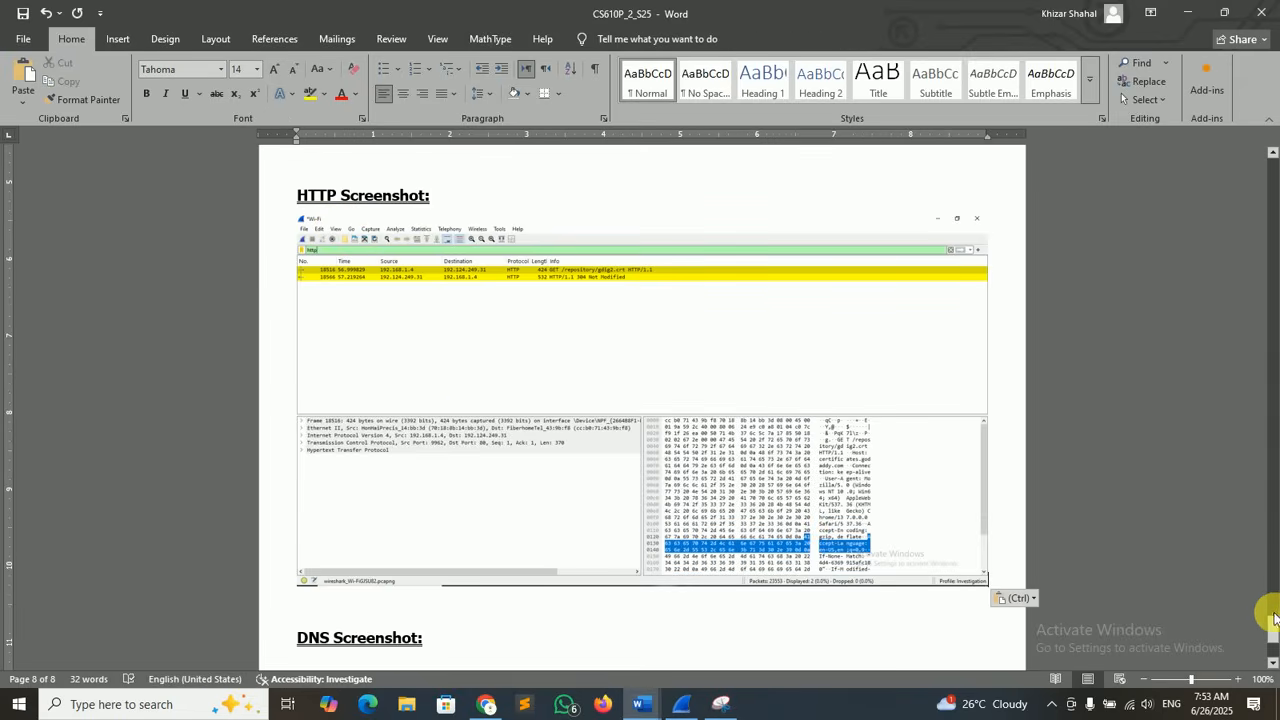
drag(1275, 660, 1275, 668)
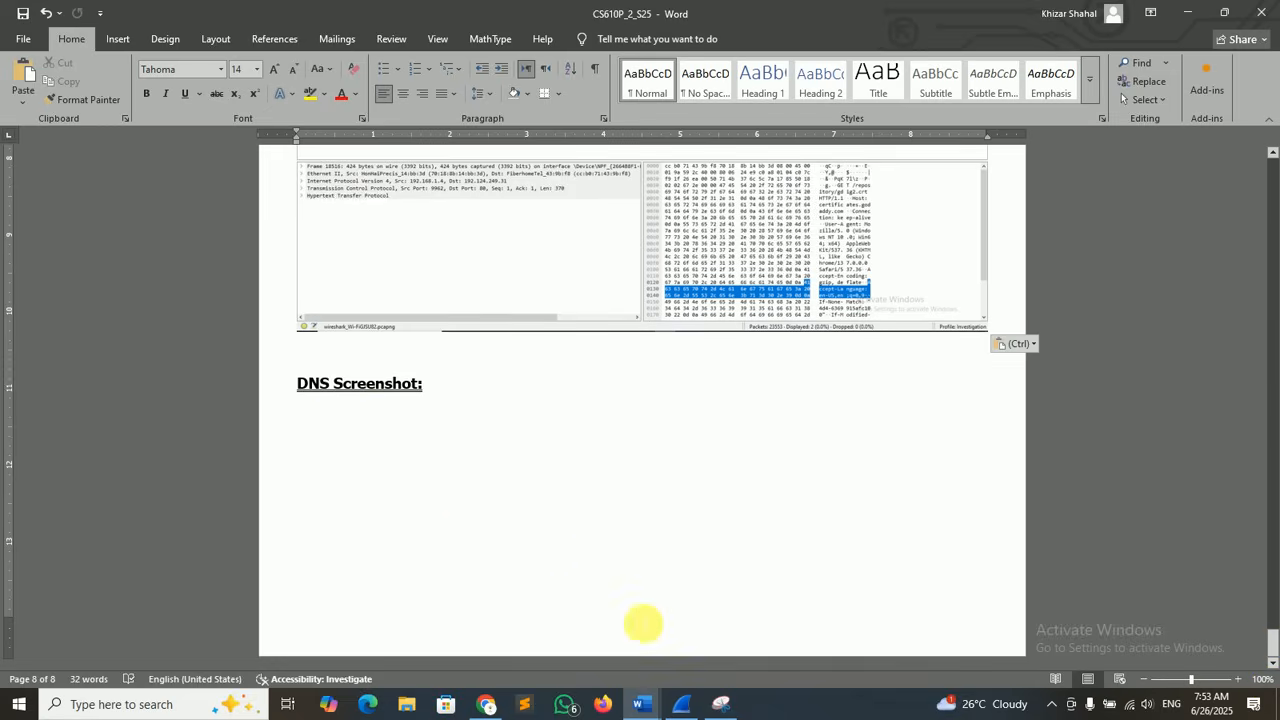
- Return to Wireshark, replace the display filter http with dns and apply it
click(681, 704)
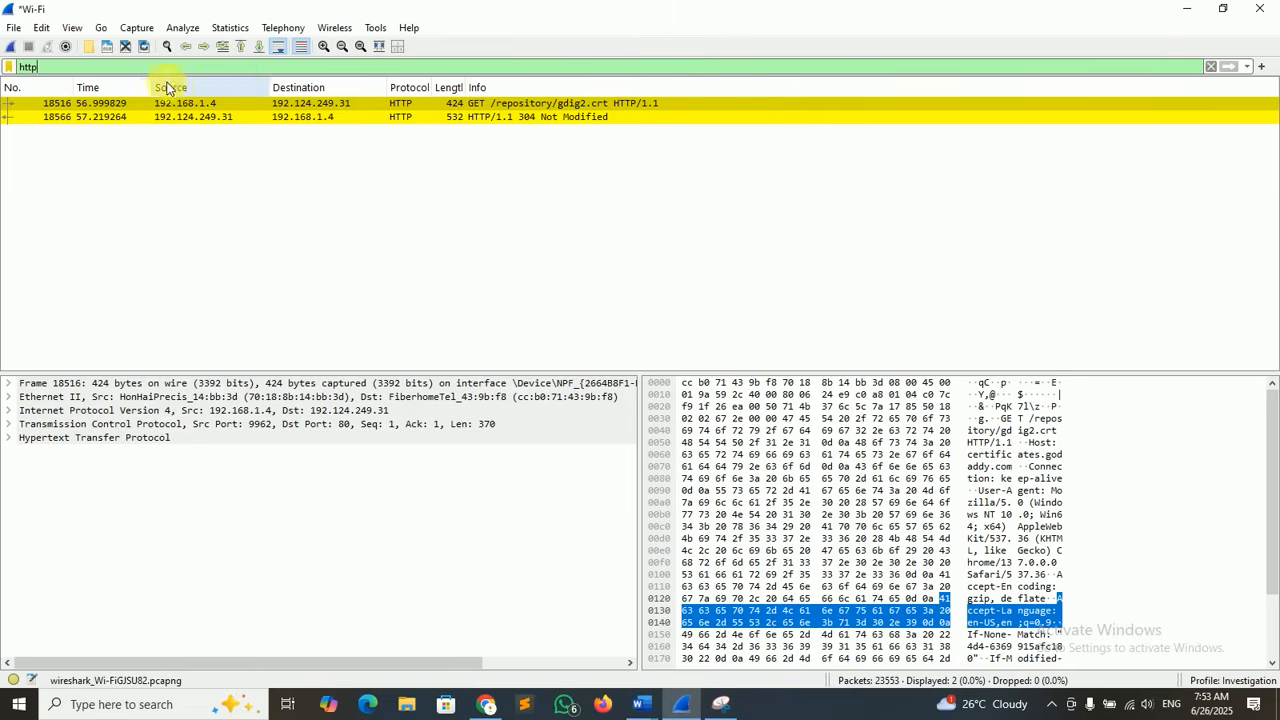
key(BackSpace)
key(BackSpace)
key(BackSpace)
key(BackSpace)
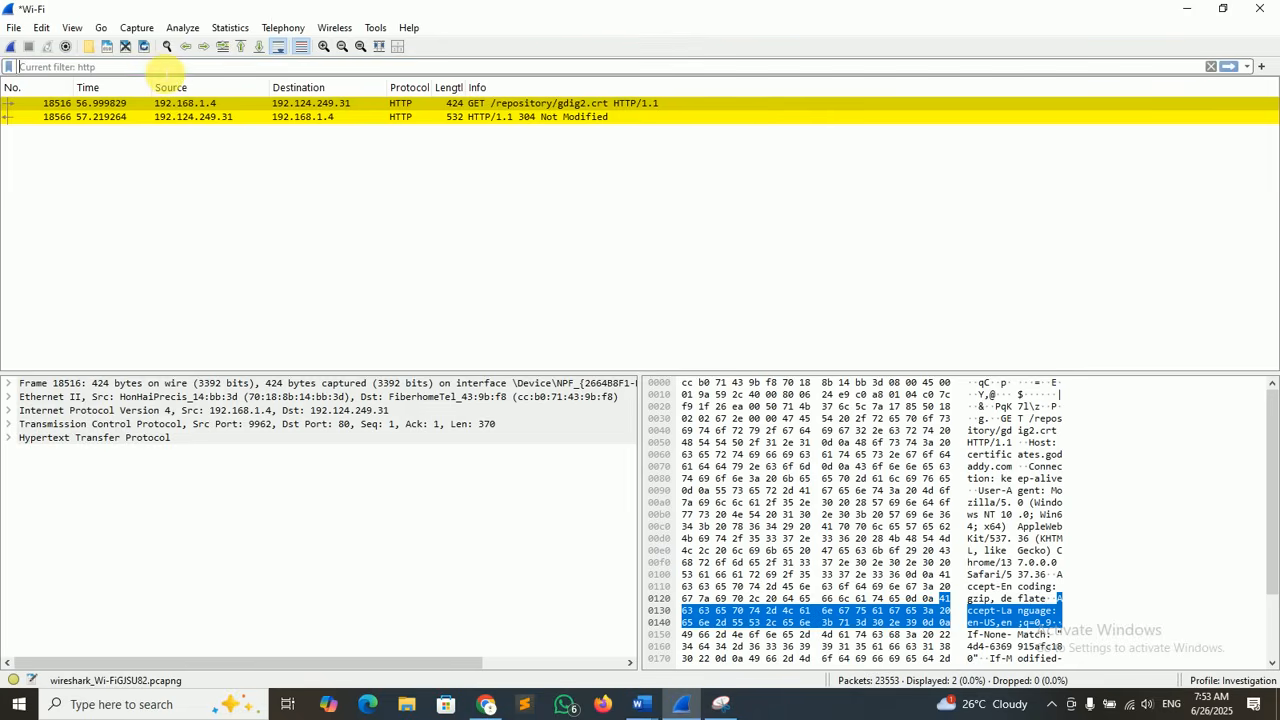
text(dns)
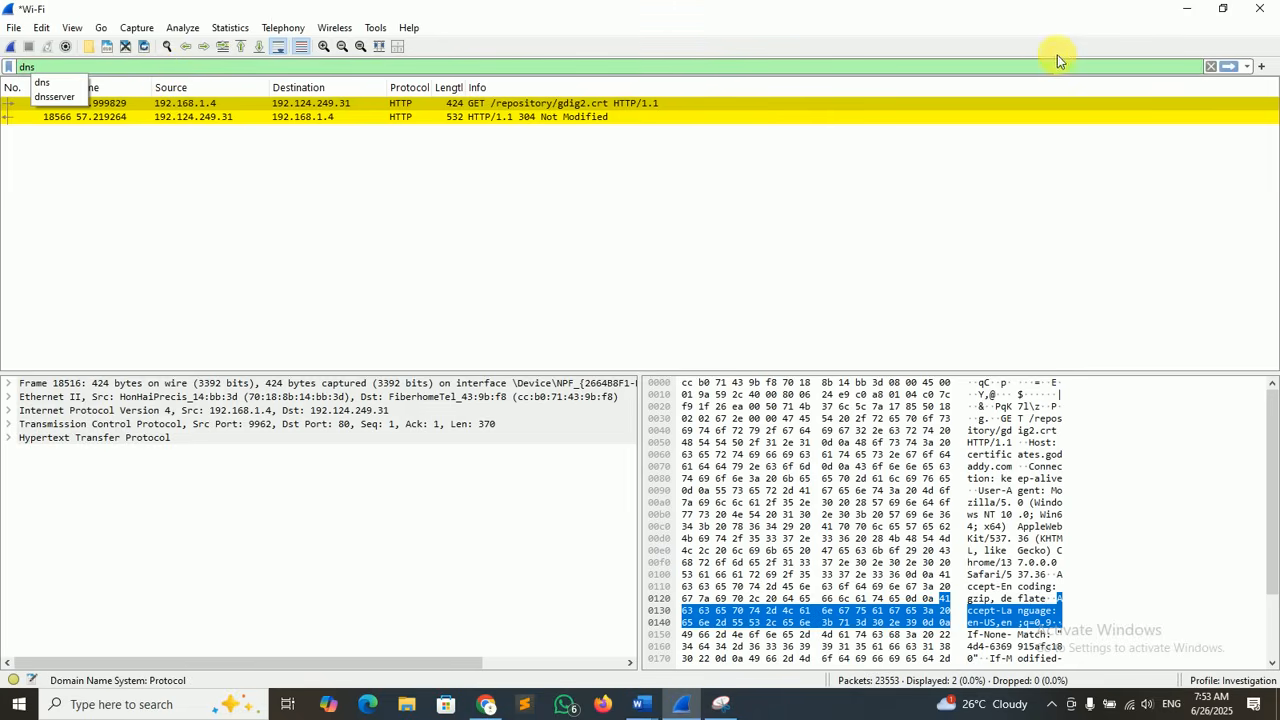
click(1229, 67)
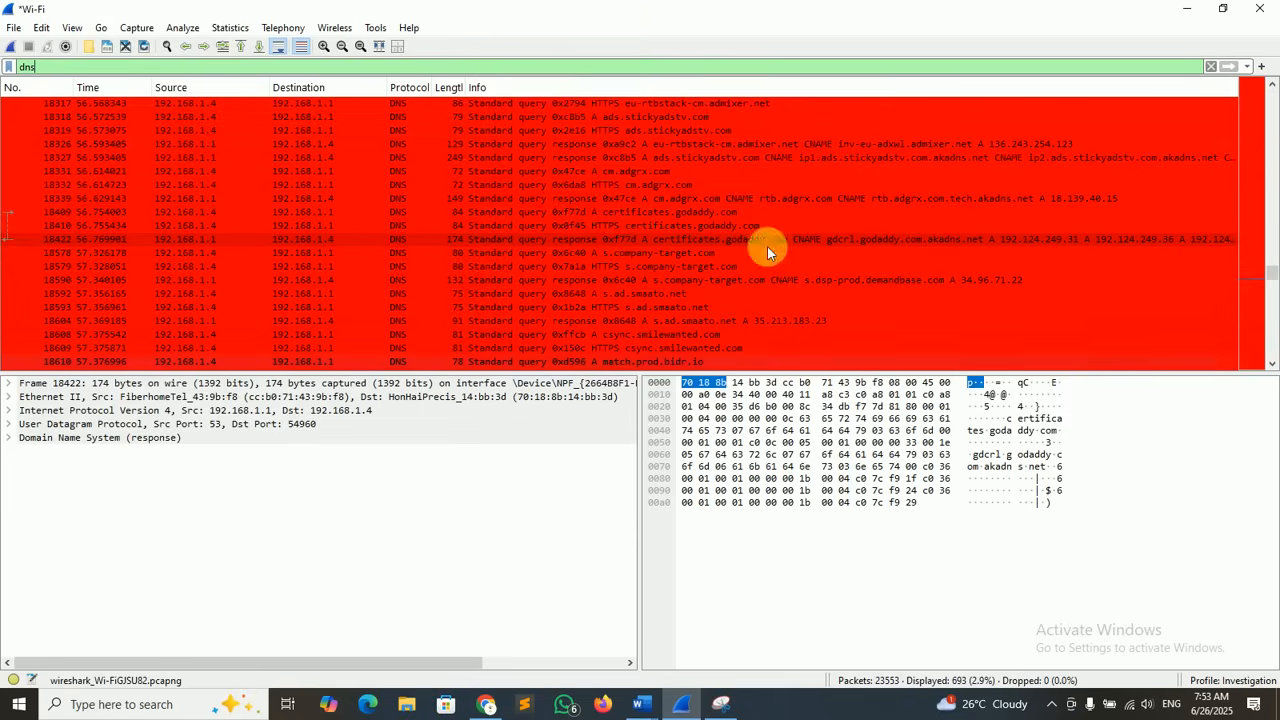
- Take a new Snipping Tool screenshot of the Wireshark window with the red DNS packets
click(720, 705)
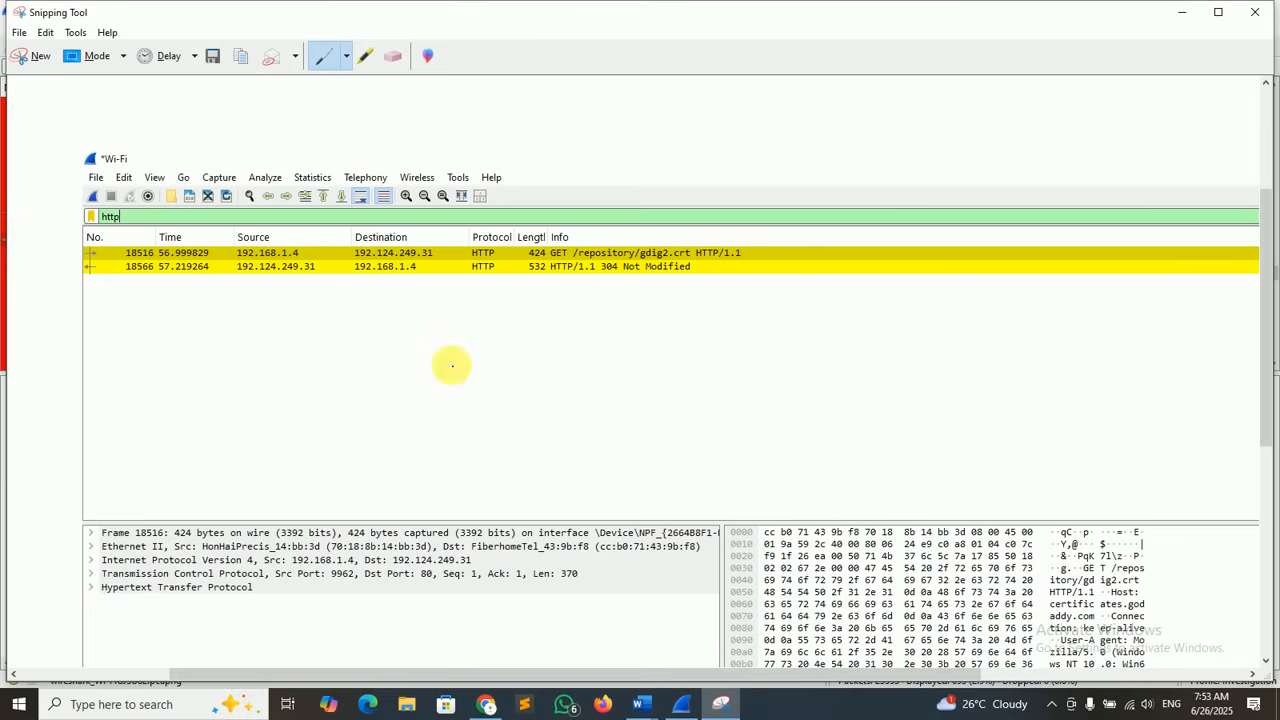
click(42, 63)
drag(3, 5, 1279, 719)
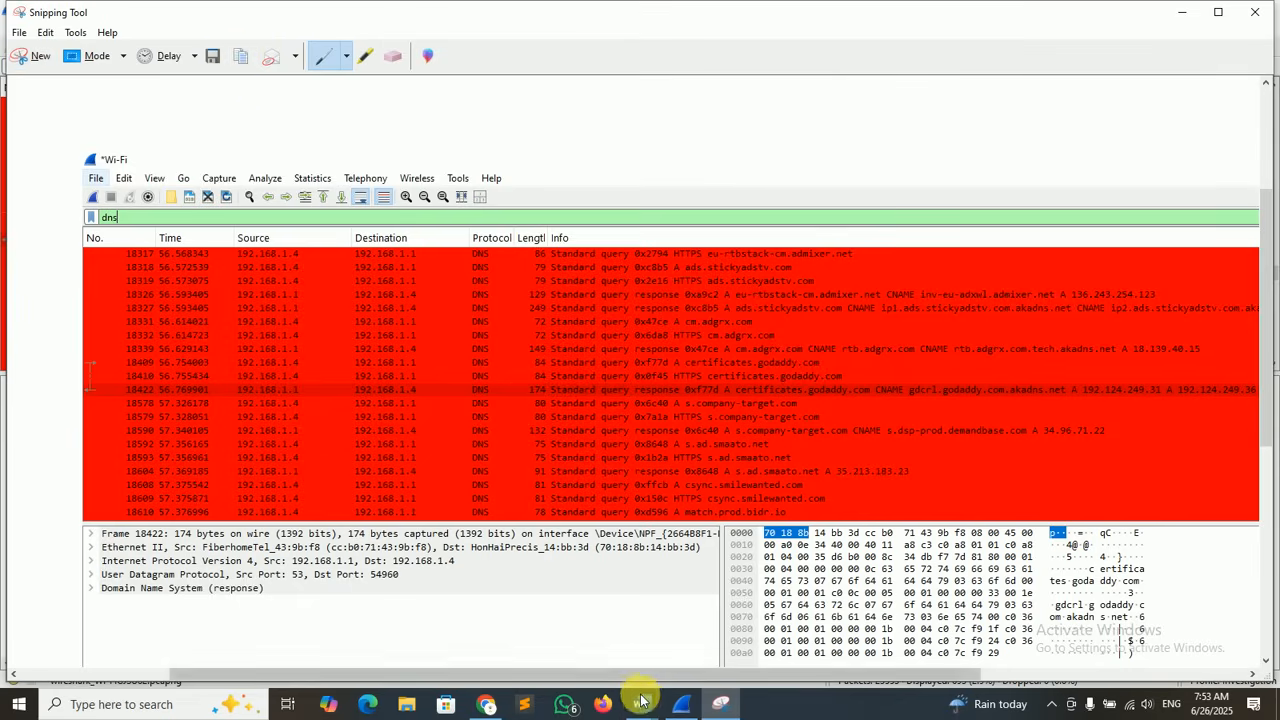
- Paste the DNS packet screenshot into the CS610P_2_S25 document below the DNS Screenshot heading and return to the document's title
mouse_move(641, 708)
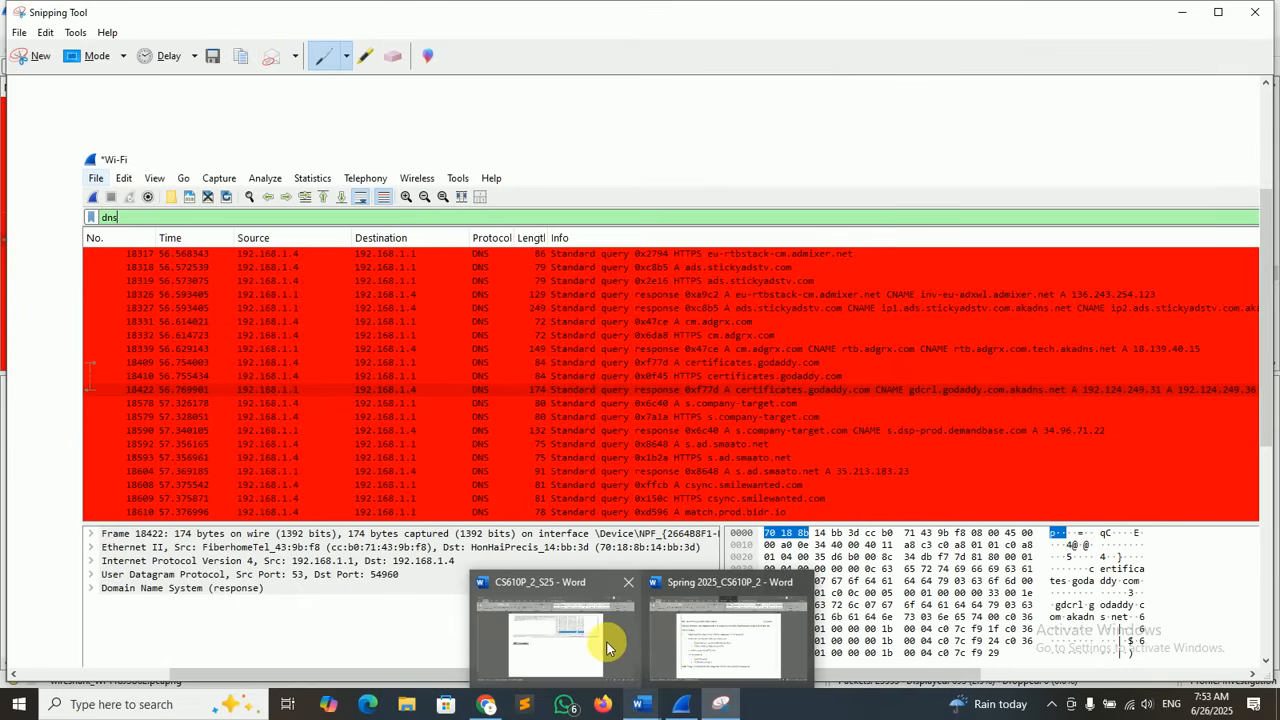
click(575, 514)
key(ctrl+v)
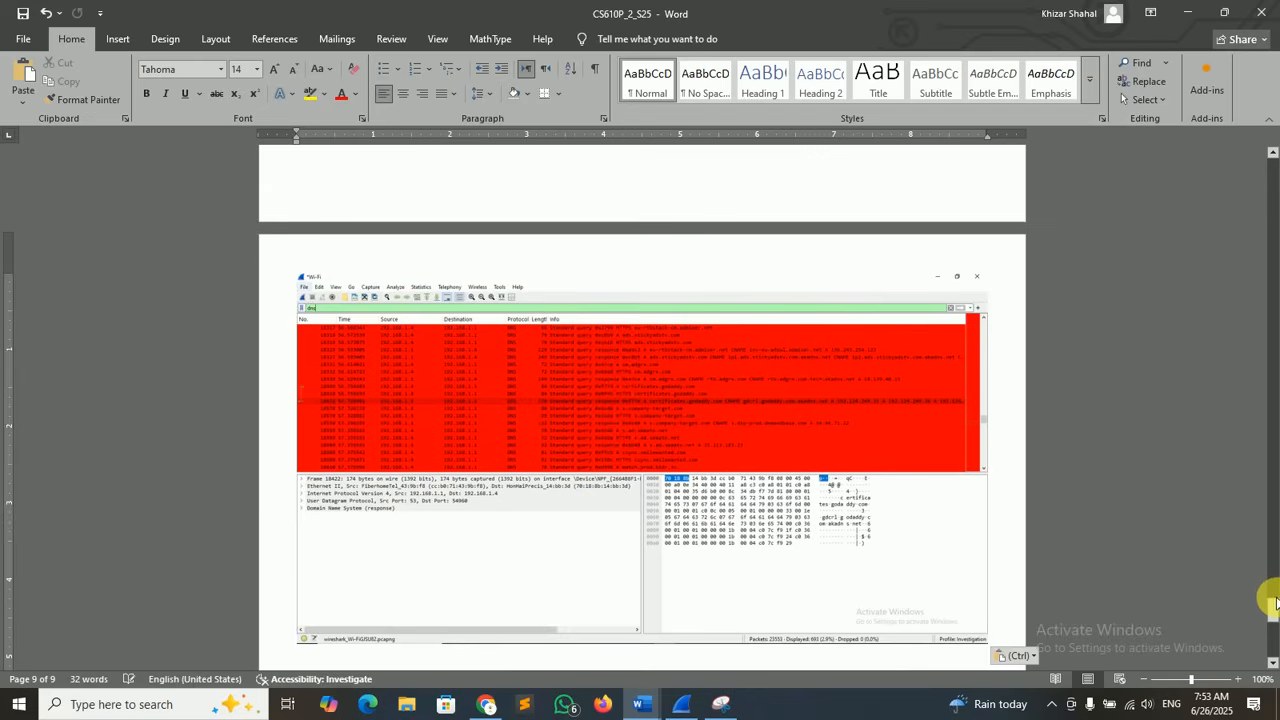
drag(1275, 605, 1273, 130)
click(560, 208)
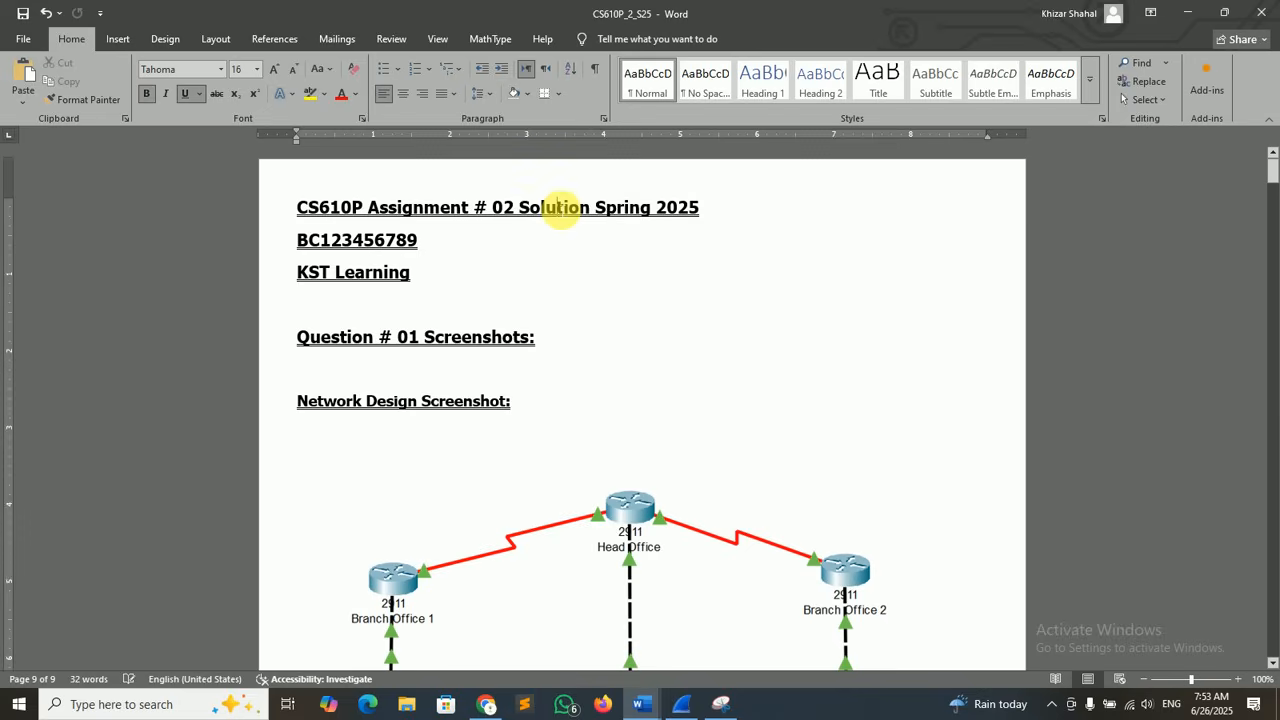
- Minimize the Word document and close the Snipping Tool to return to the Wireshark window
click(1187, 12)
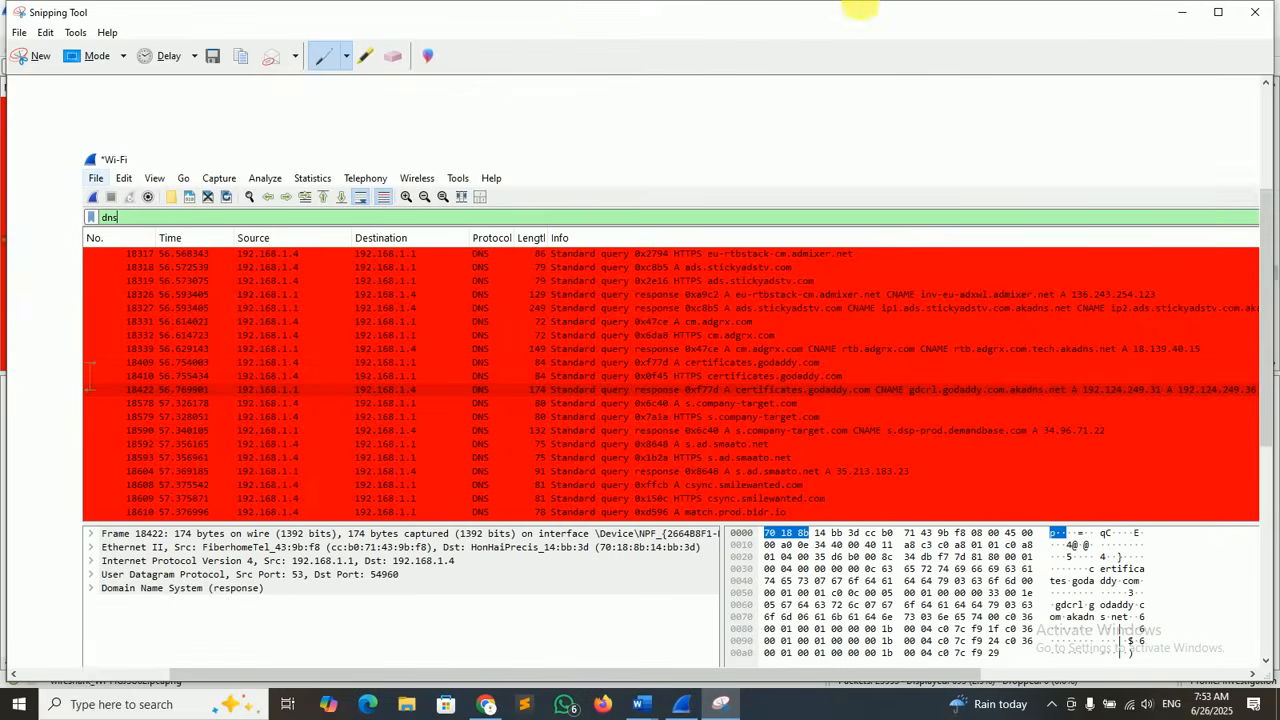
click(1255, 12)
click(704, 360)
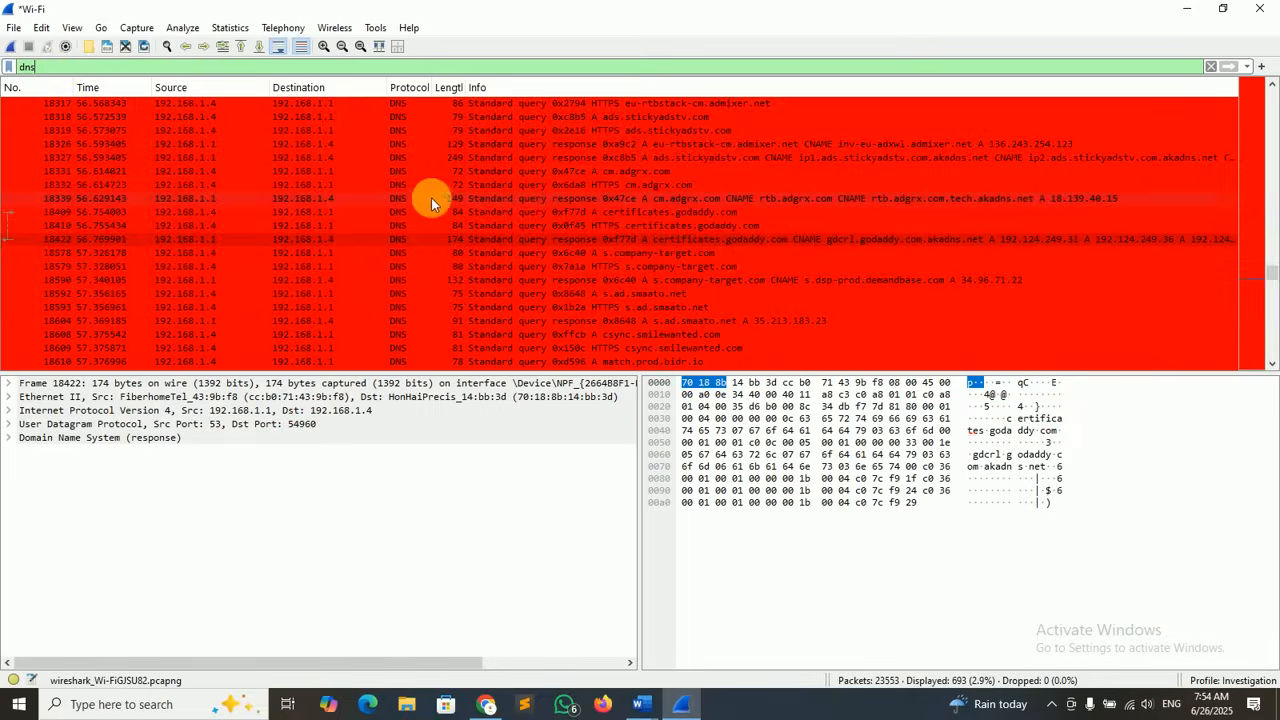
- Quit Wireshark without saving the captured packets and close the Spring 2025_CS610P_2 assignment document and the Chrome window
click(1262, 12)
click(662, 374)
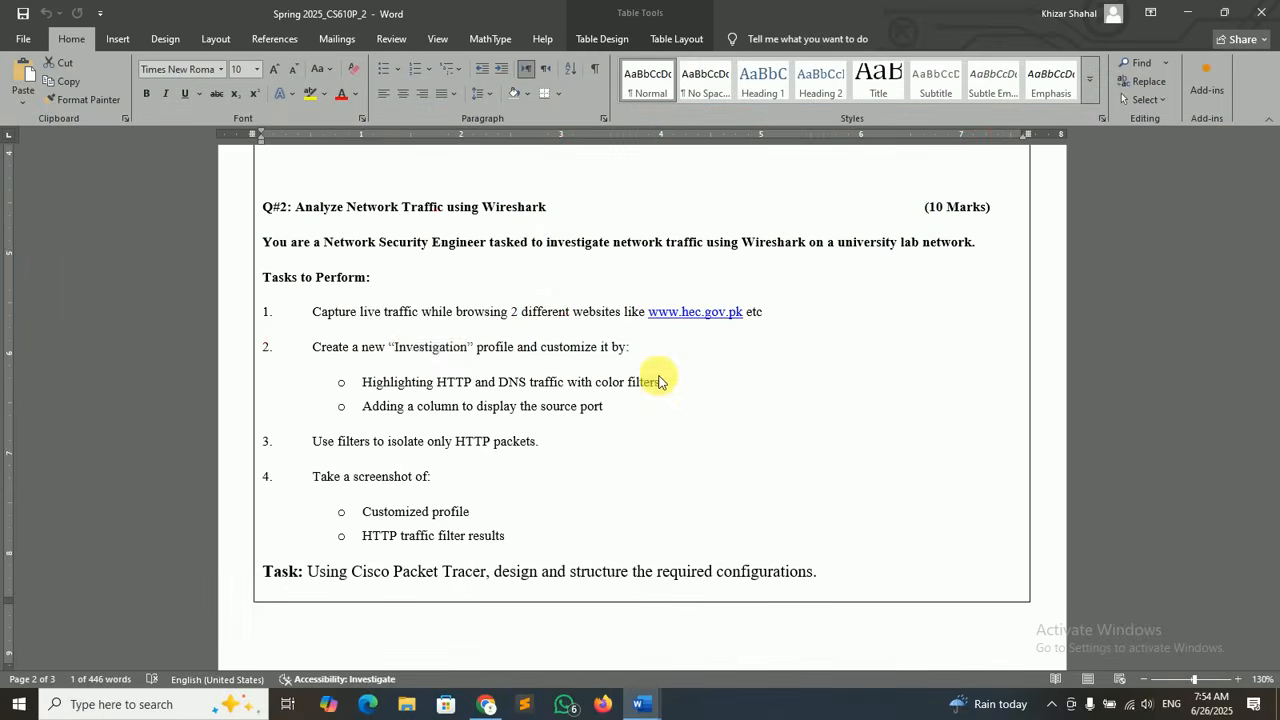
click(545, 285)
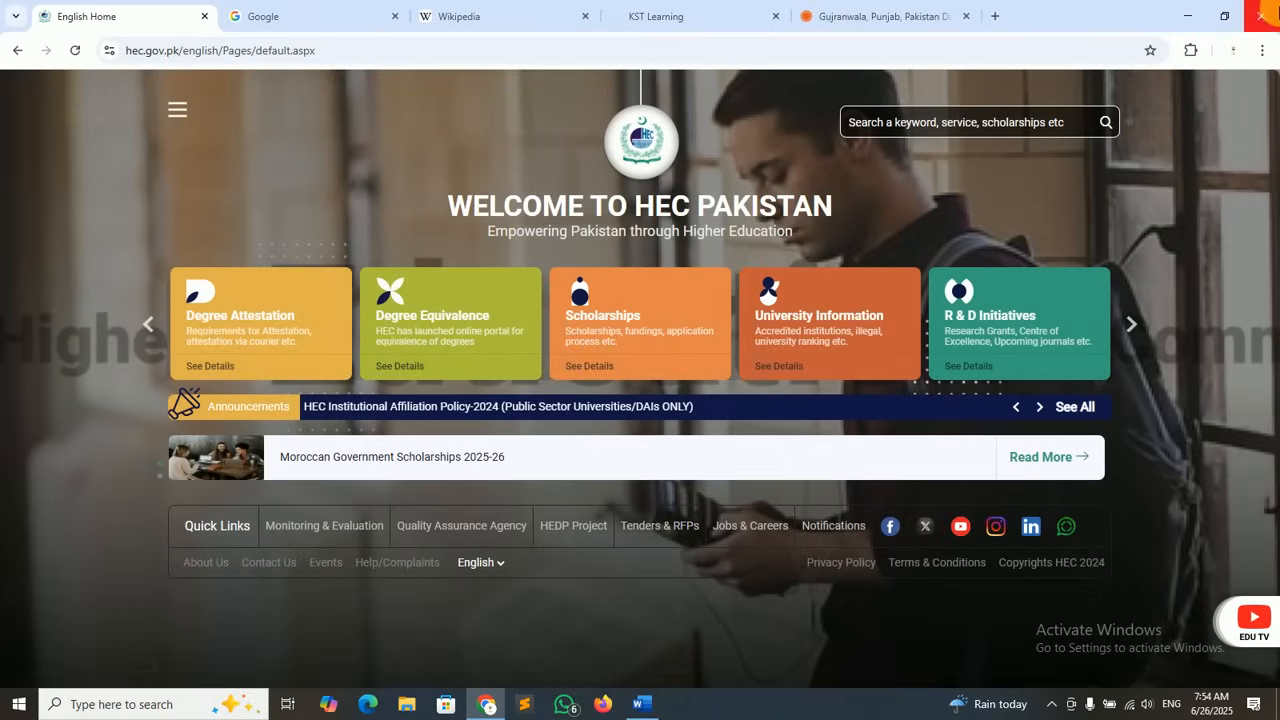
key(alt+F4)
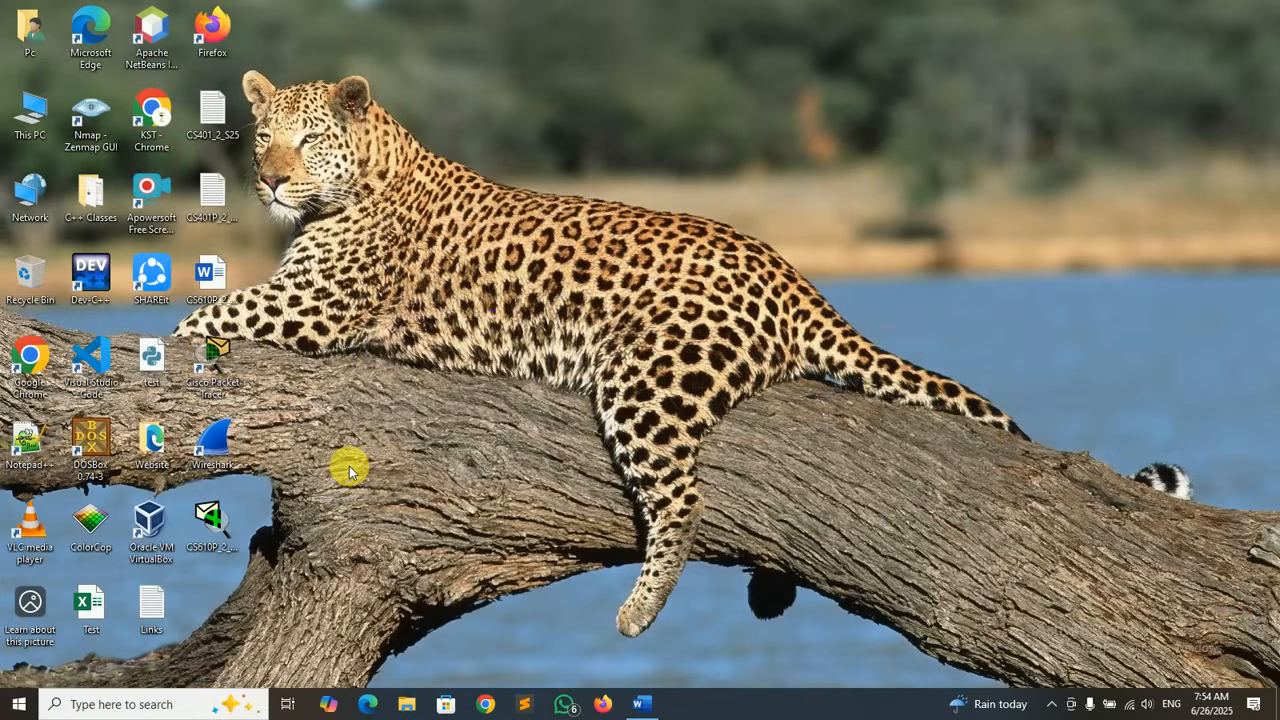
- Bring up the CS610P_2_S25 solution document at its first page, close it and select its file on the desktop
click(643, 703)
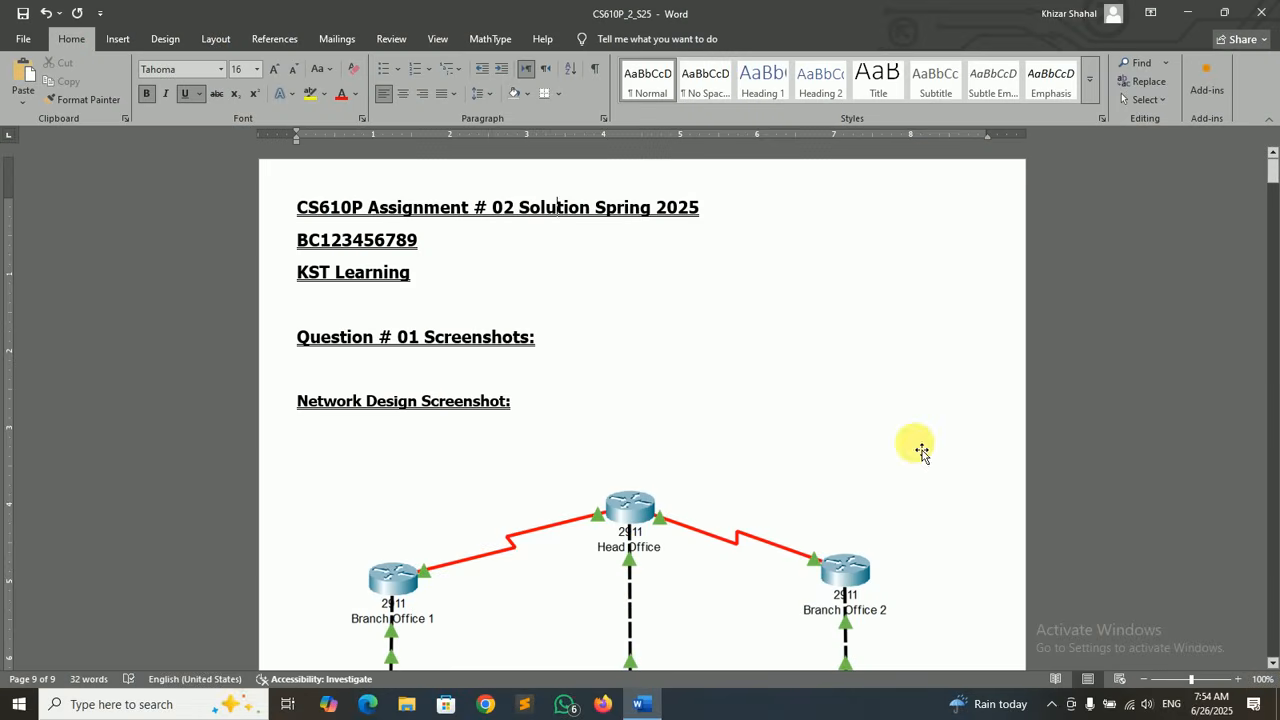
drag(1272, 176, 1272, 150)
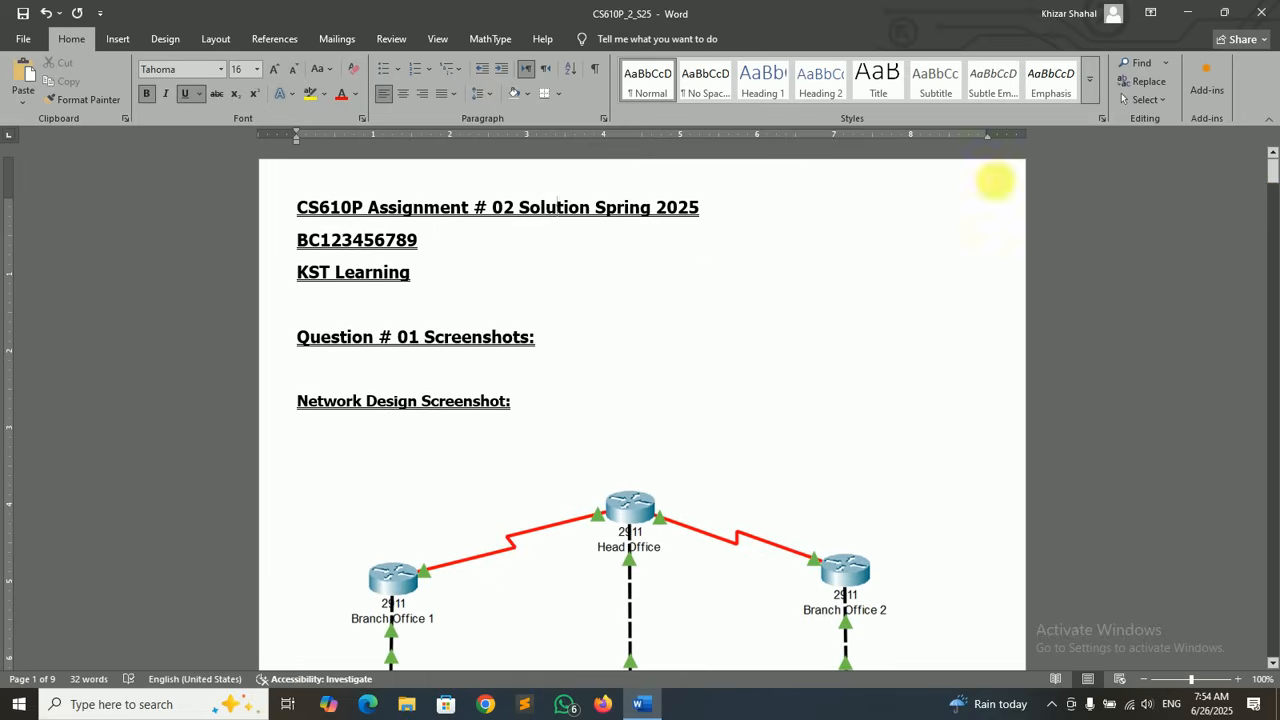
click(1261, 12)
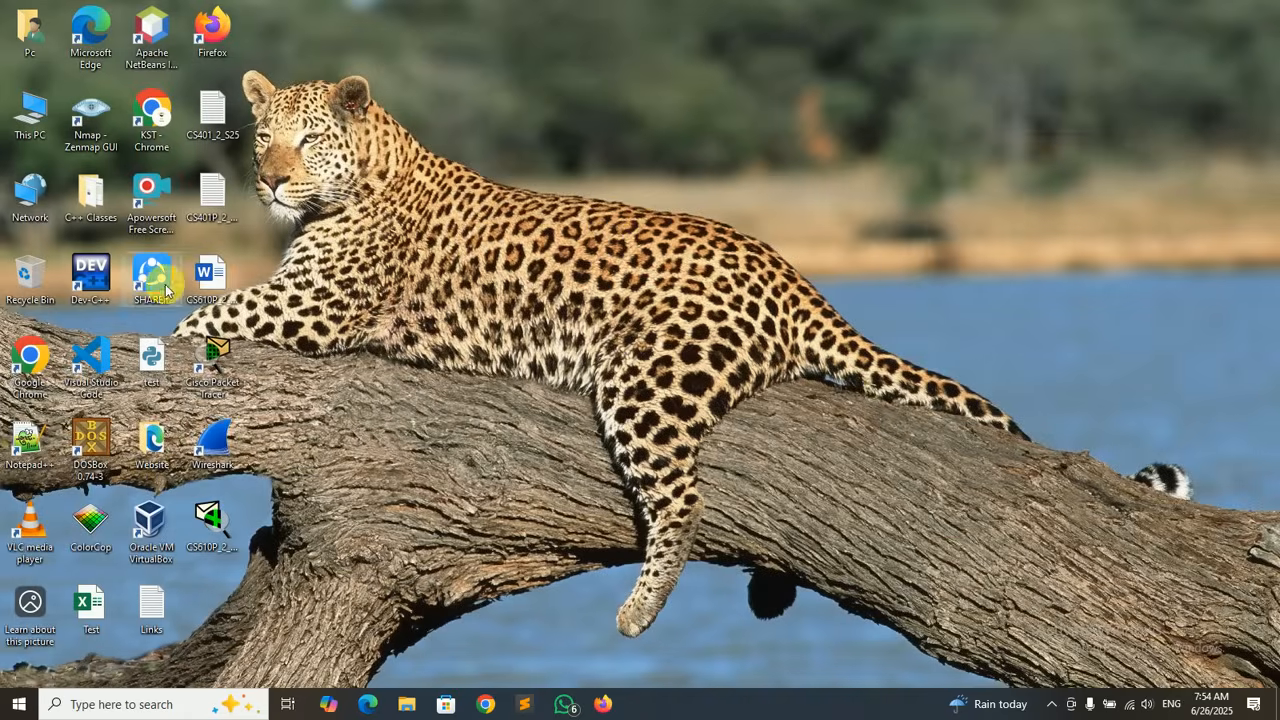
click(227, 270)
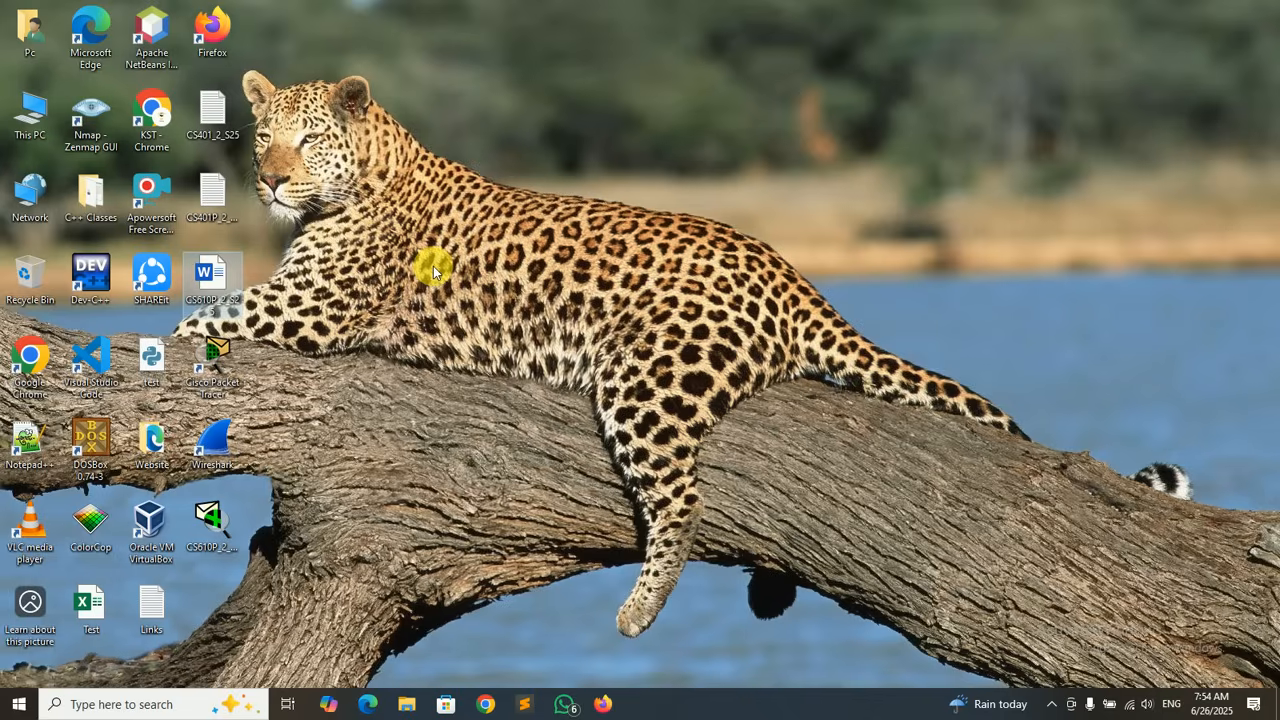